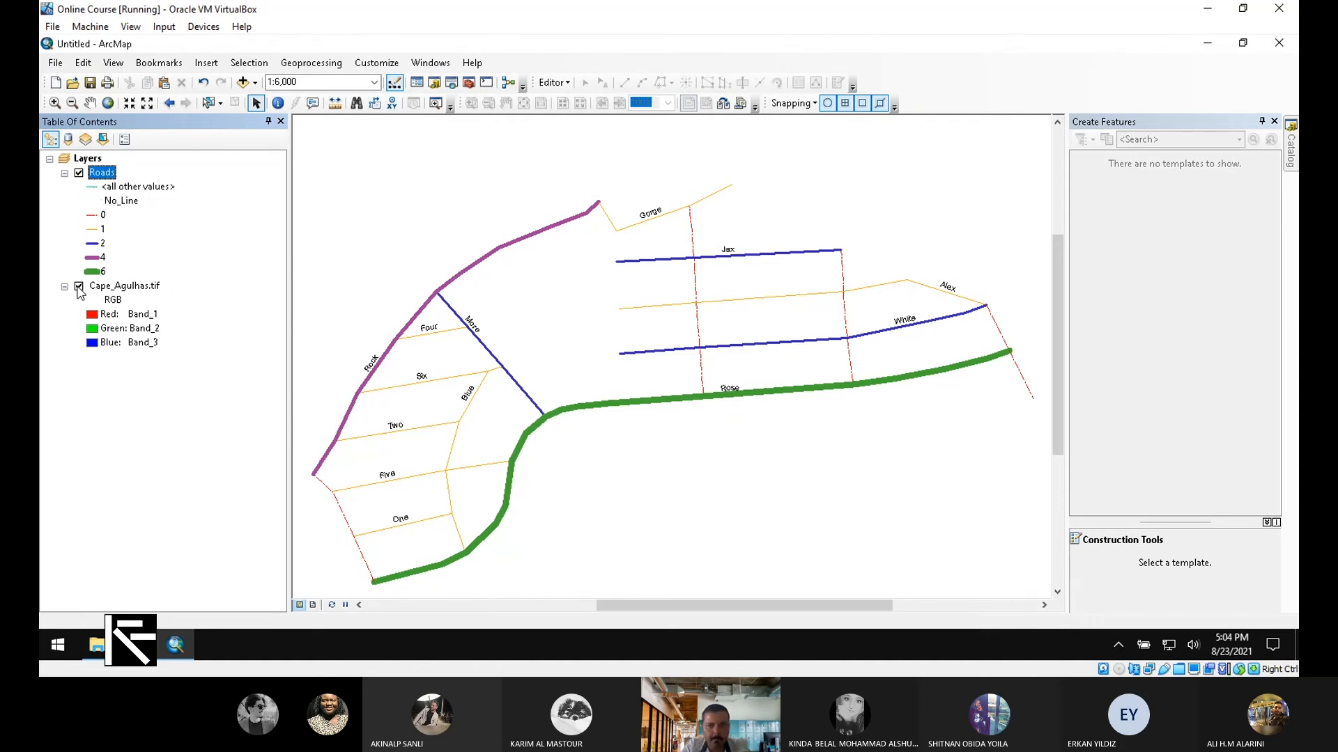
Turn on the Cape_Agulhas.tif image and set the Roads layer's labels to bold white text.
click(79, 286)
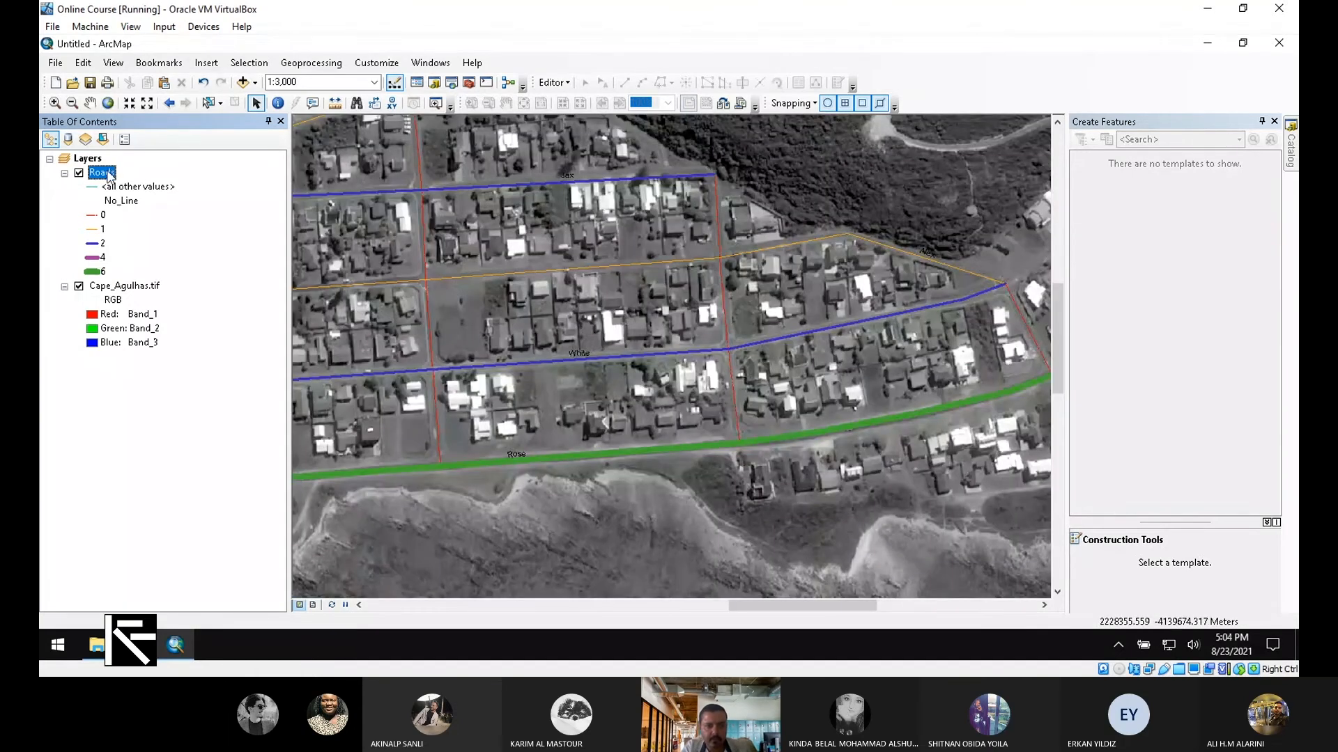
right_click(109, 176)
click(213, 494)
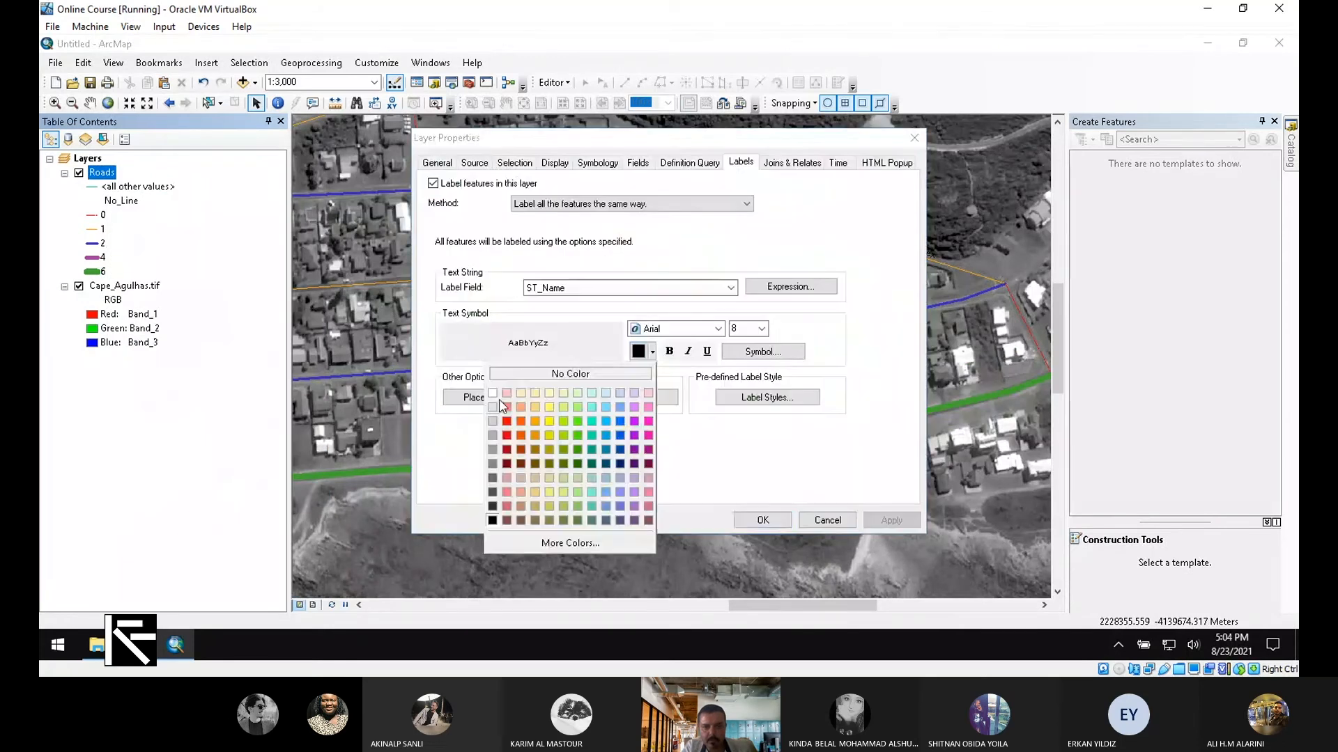
click(497, 396)
click(670, 352)
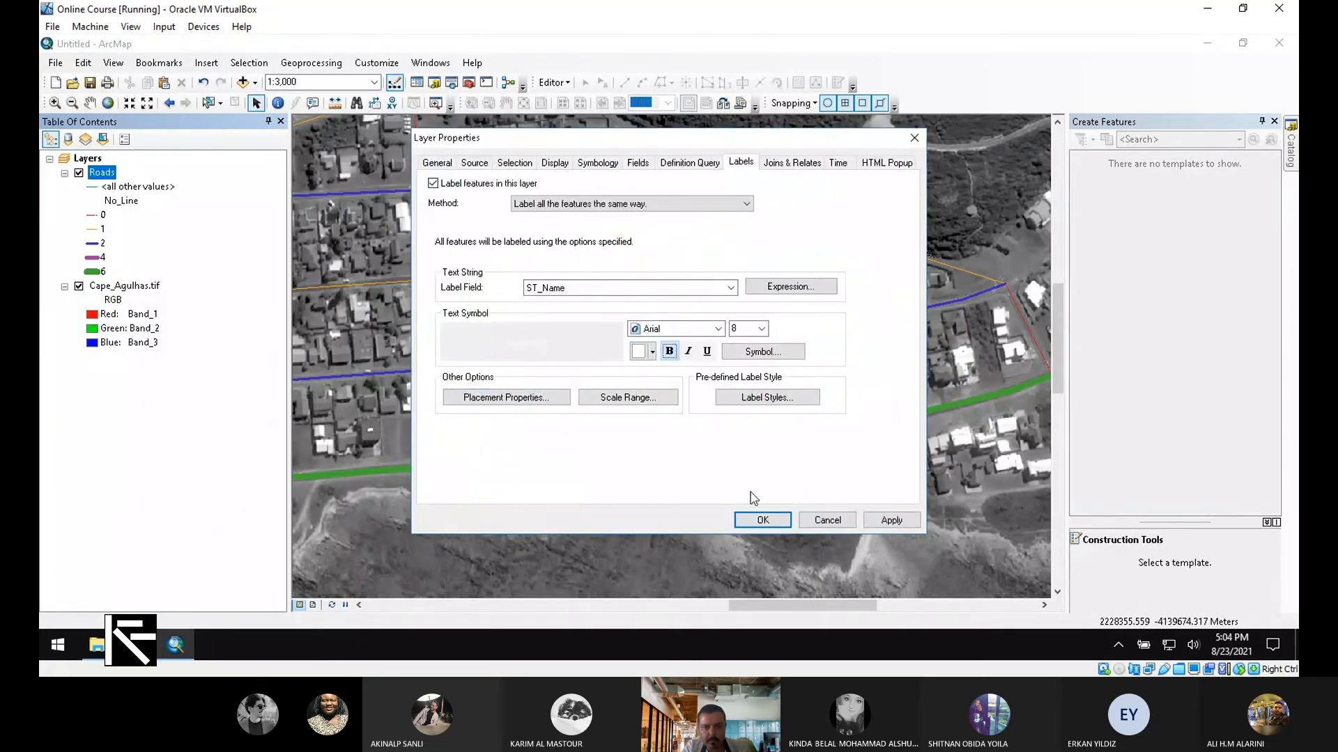
click(763, 520)
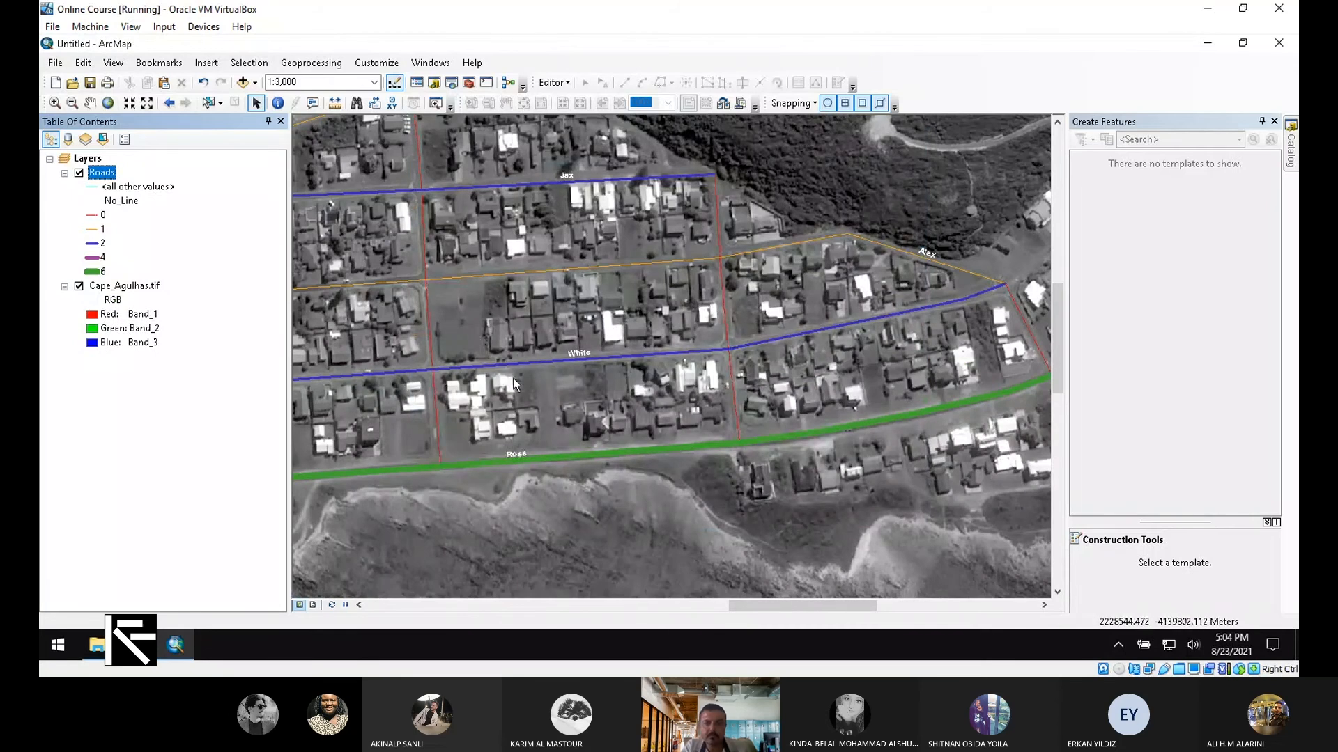
Start a new shapefile in the Example 05A folder, named Building with the Polygon feature type.
scroll(491, 403, down, 3)
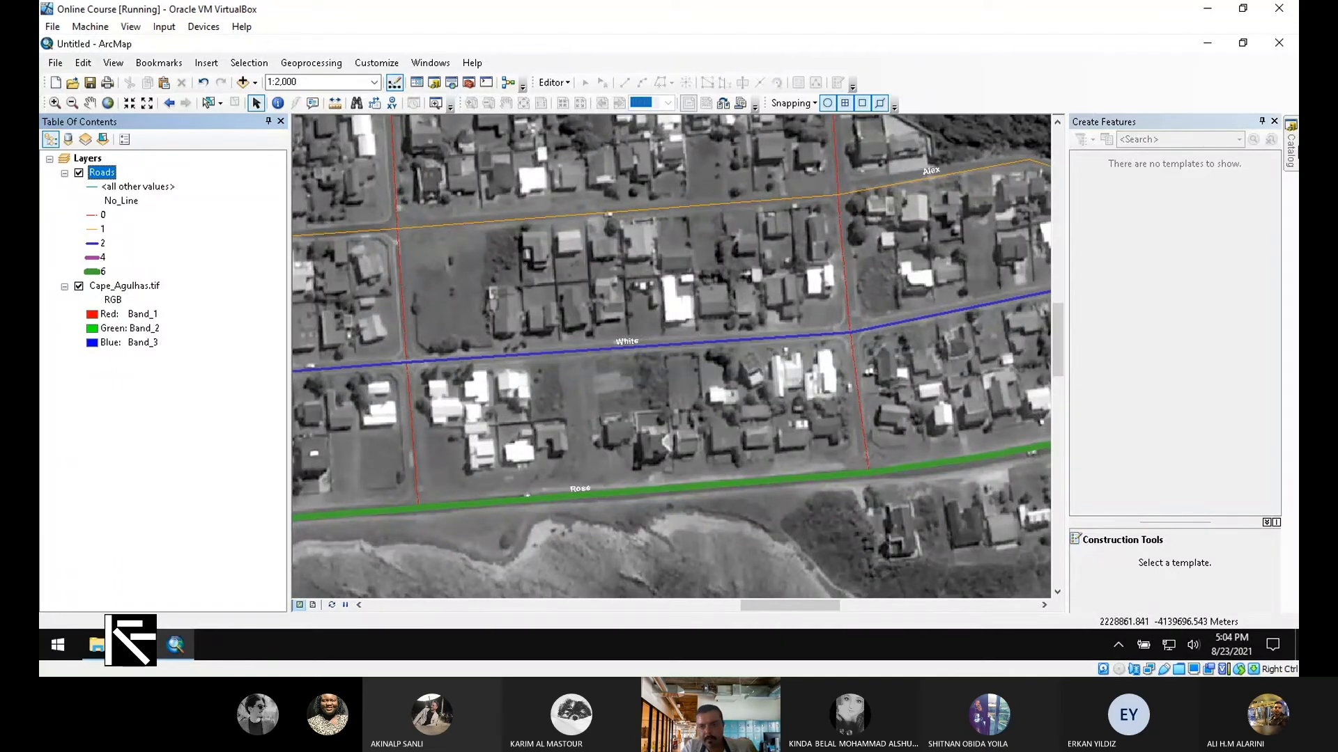
mouse_move(1290, 149)
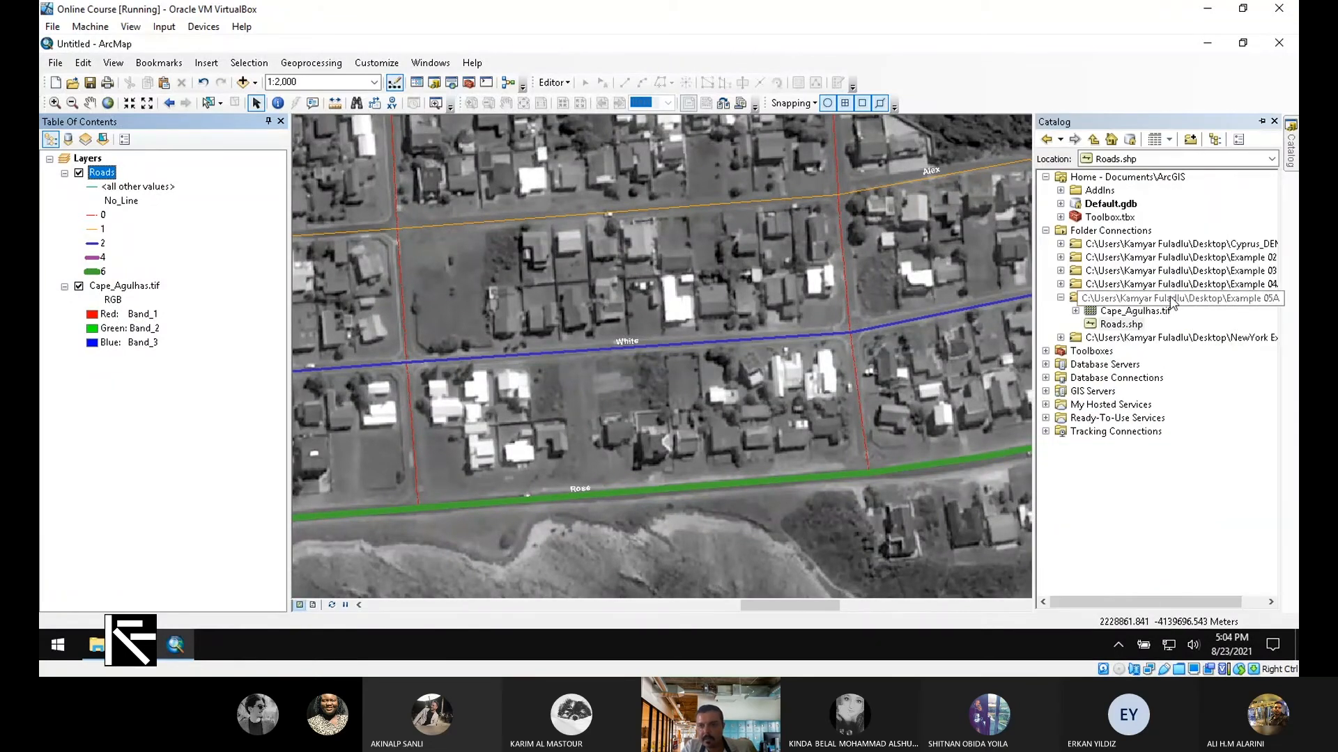
click(1176, 300)
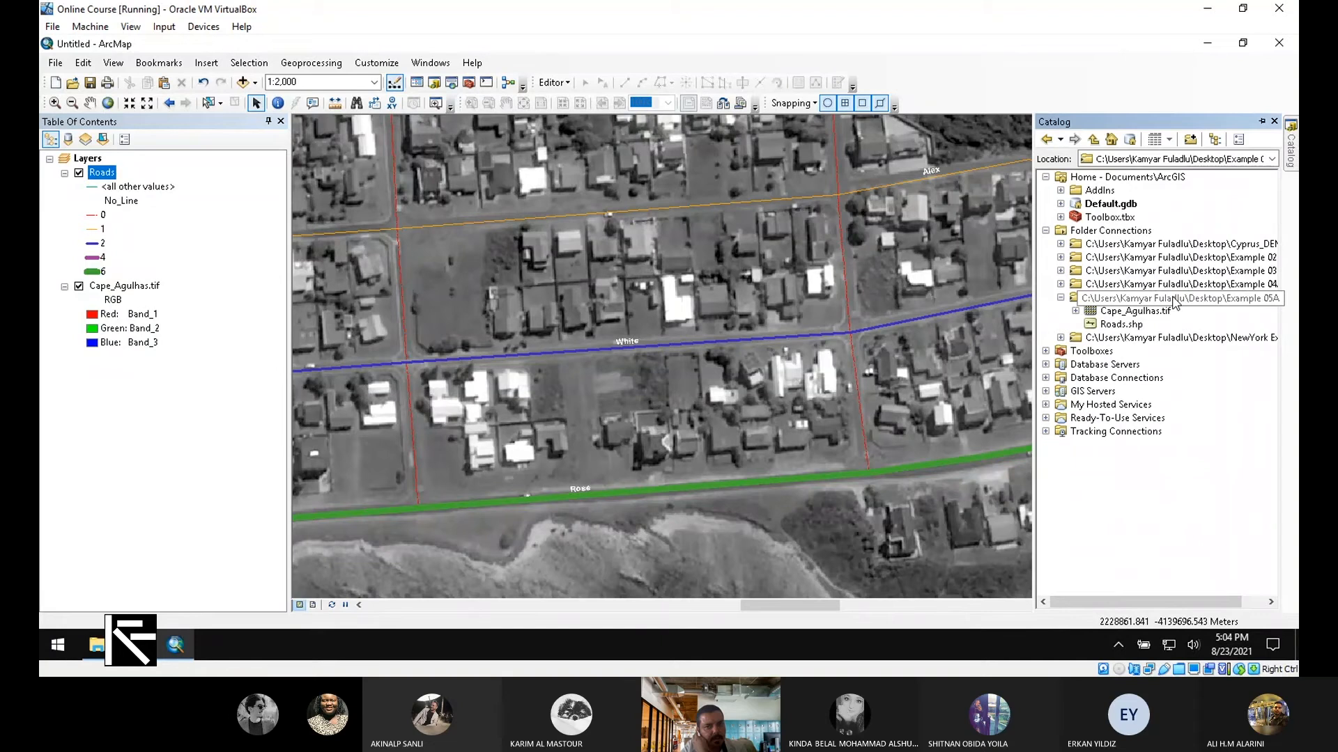
right_click(1176, 301)
mouse_move(1224, 397)
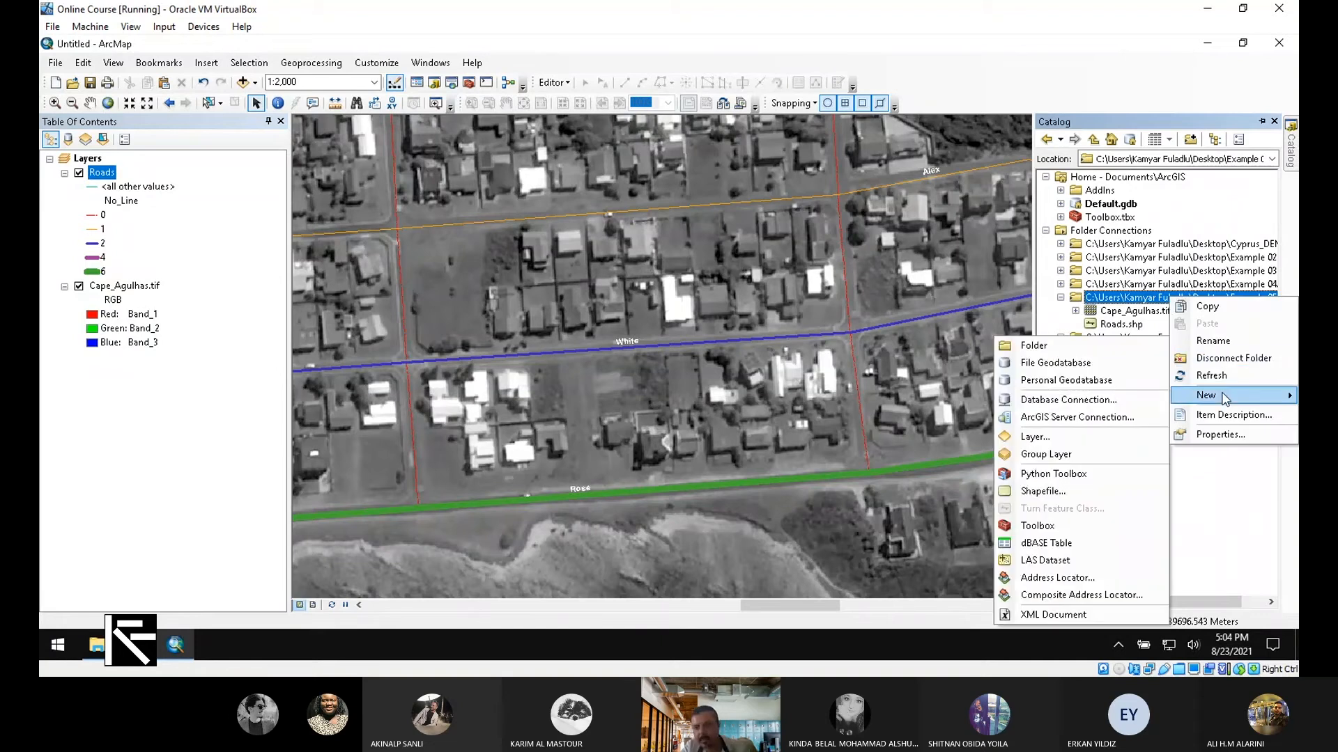
click(1052, 491)
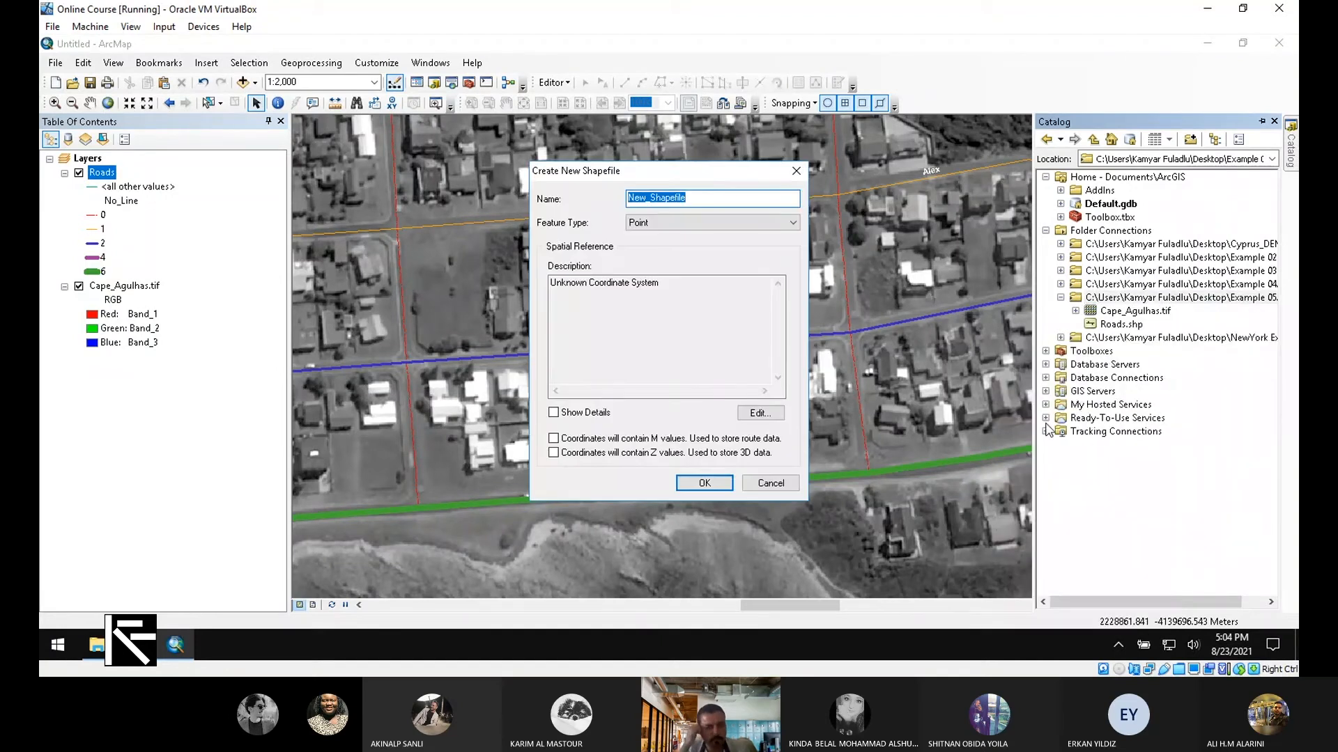
text(Build)
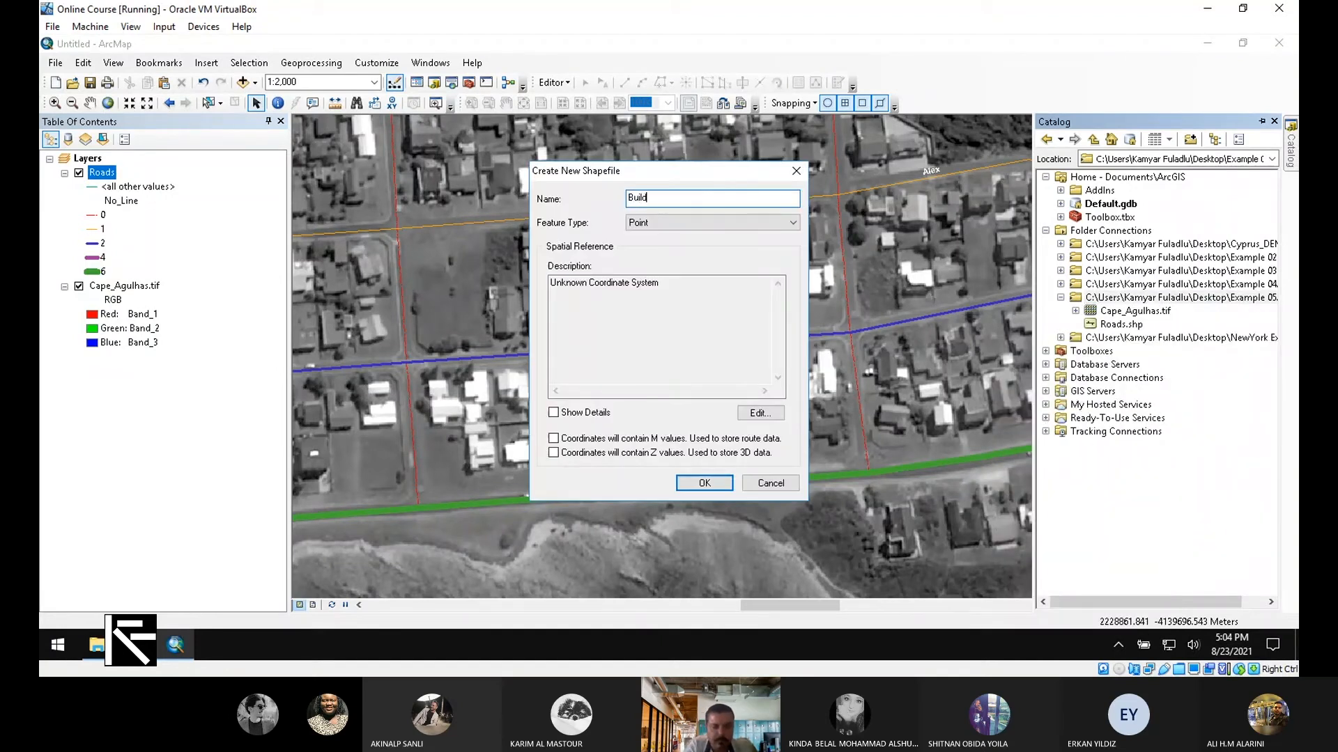
text(ing)
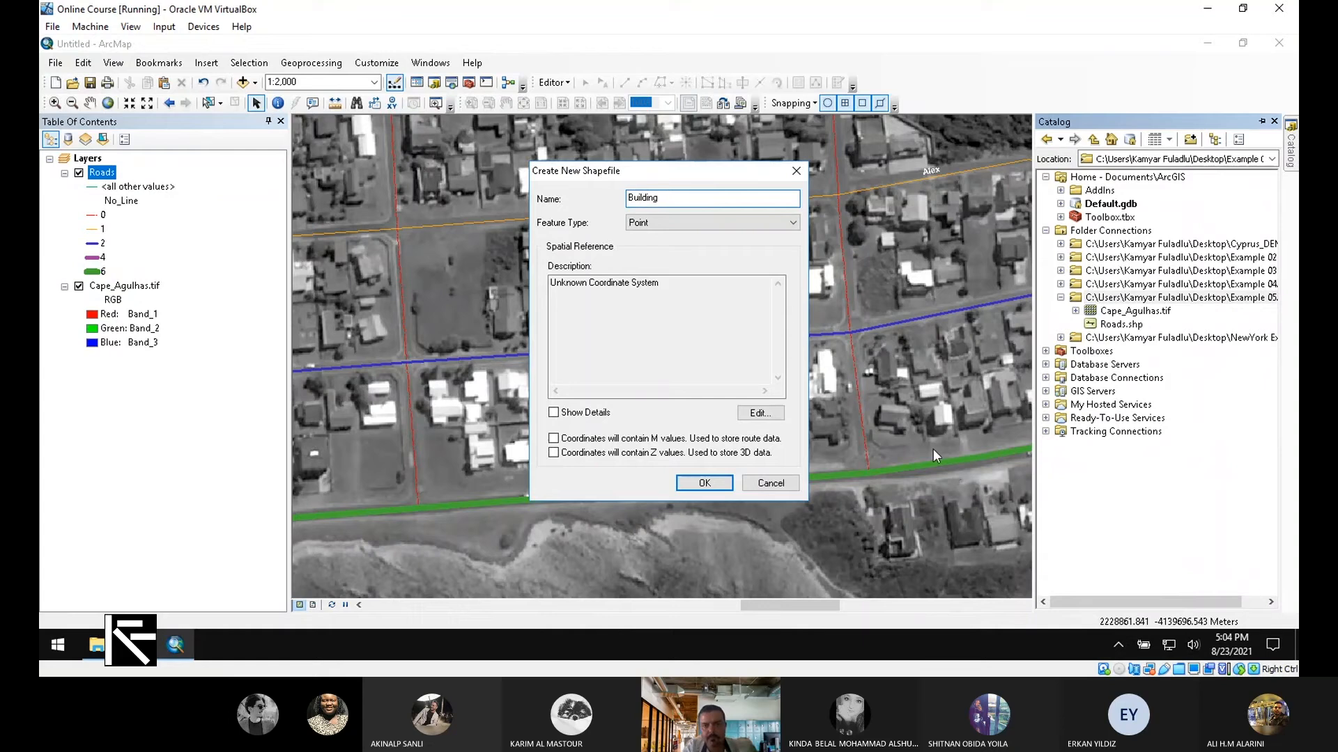
click(745, 222)
click(717, 253)
click(677, 302)
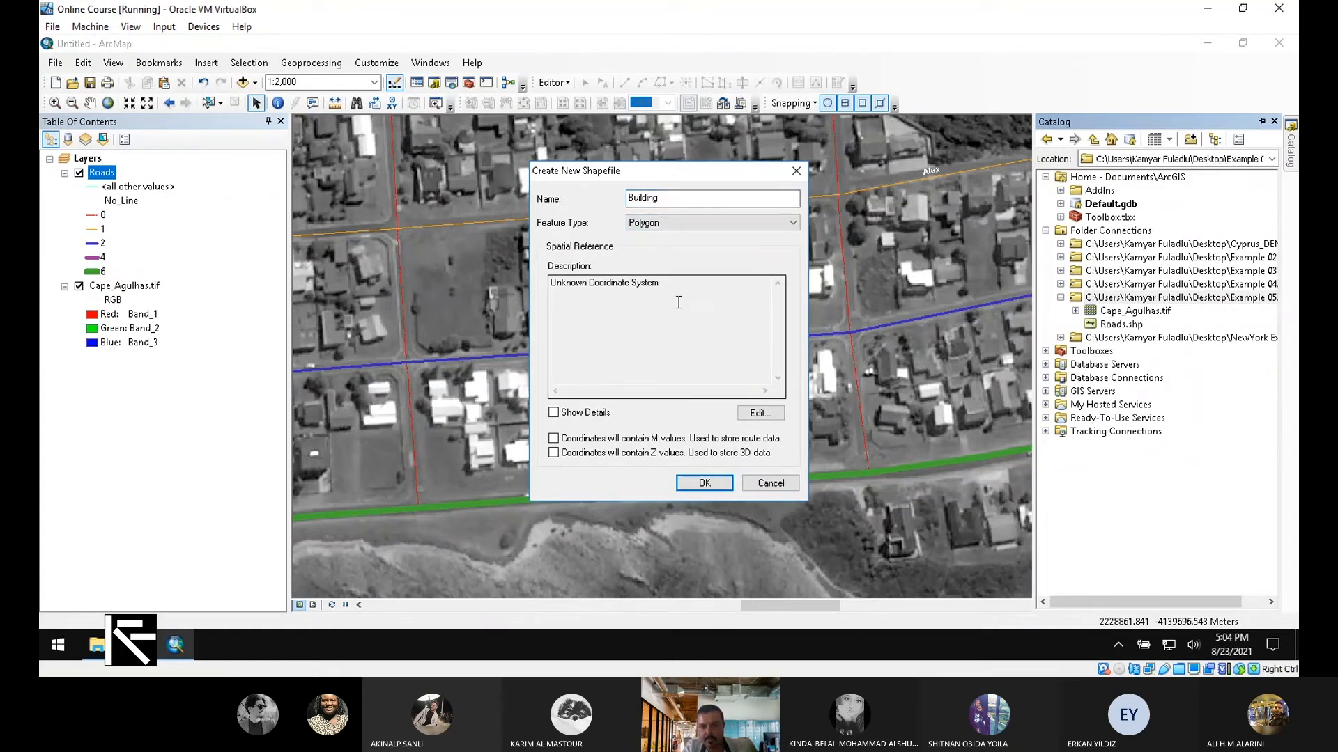
Import the Building shapefile's coordinate system from Roads.shp and create the shapefile.
drag(693, 280, 512, 279)
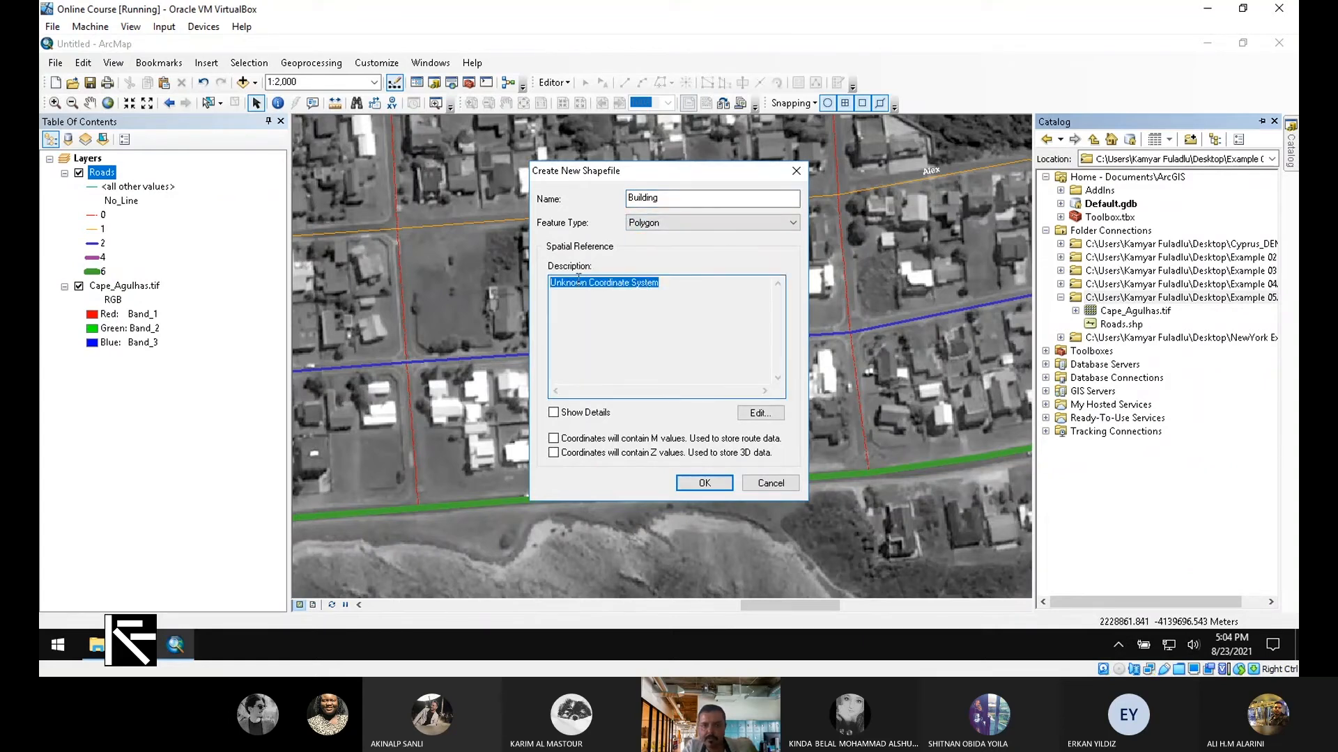
click(760, 413)
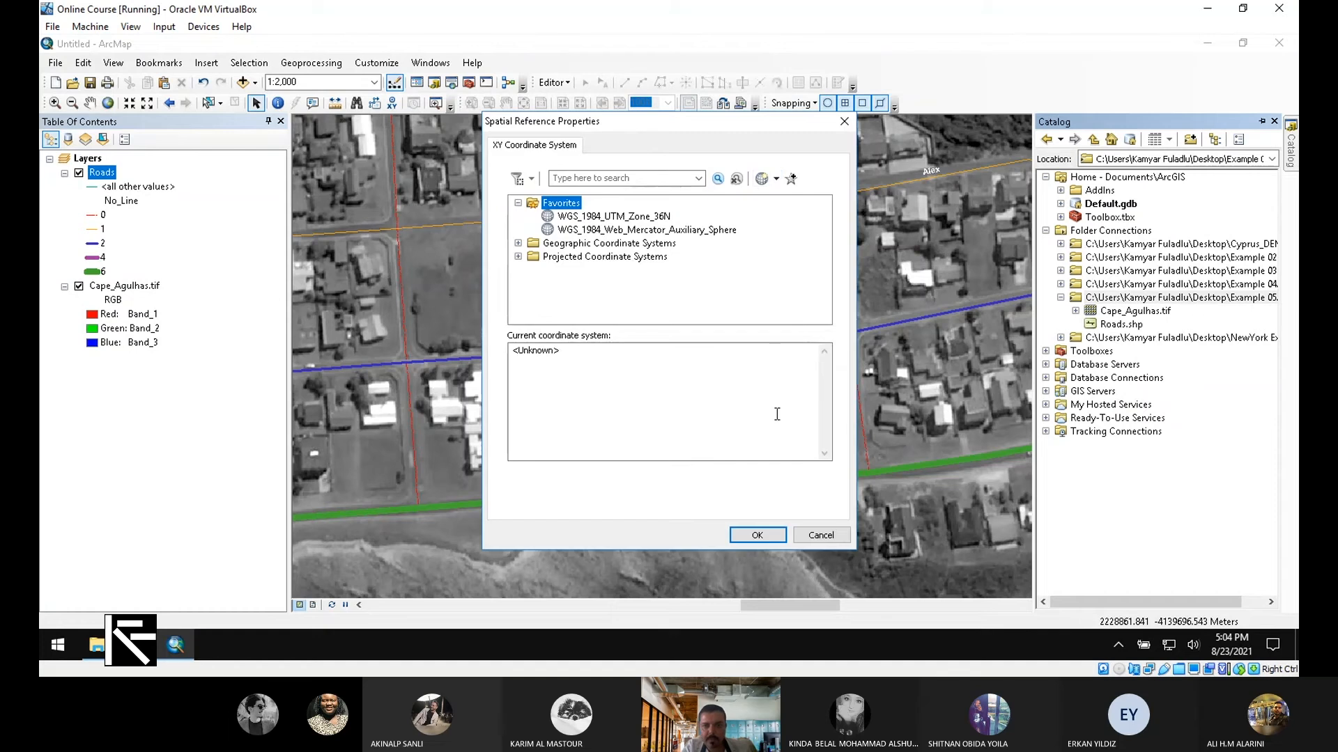
click(777, 181)
click(795, 217)
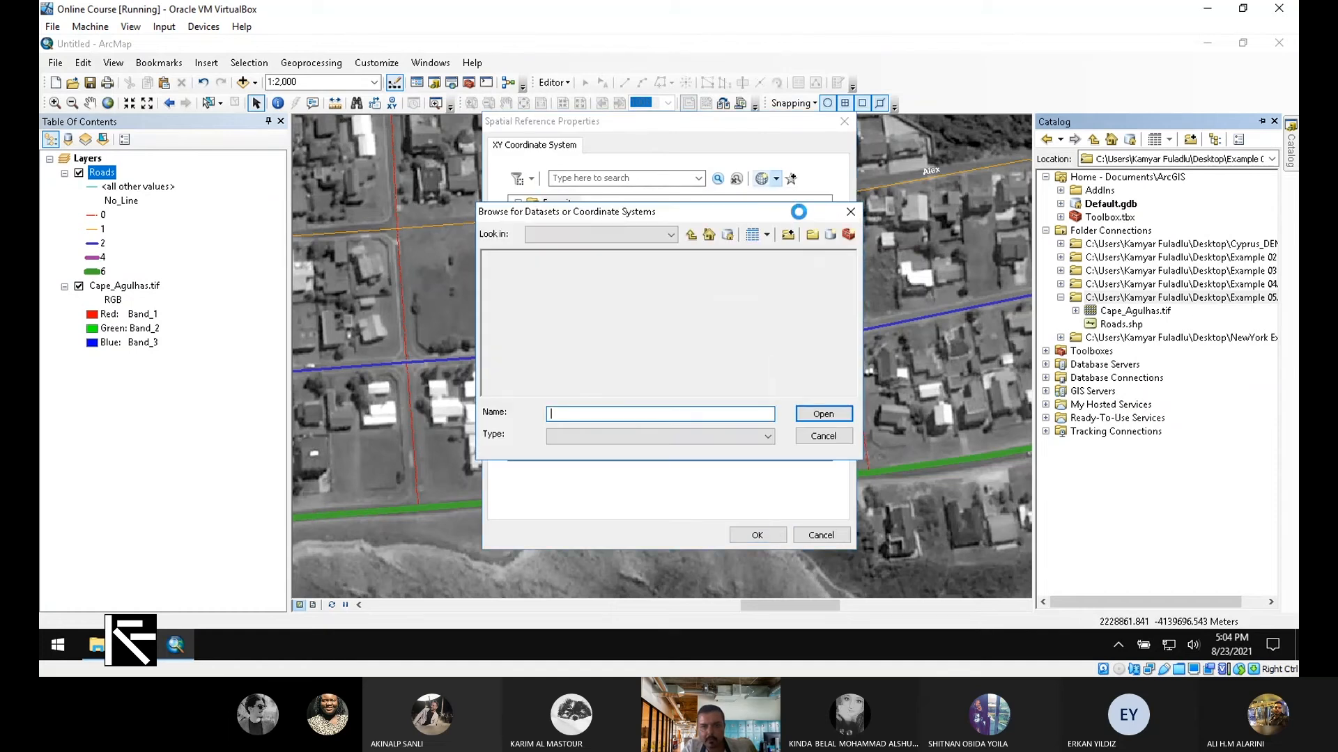
click(526, 272)
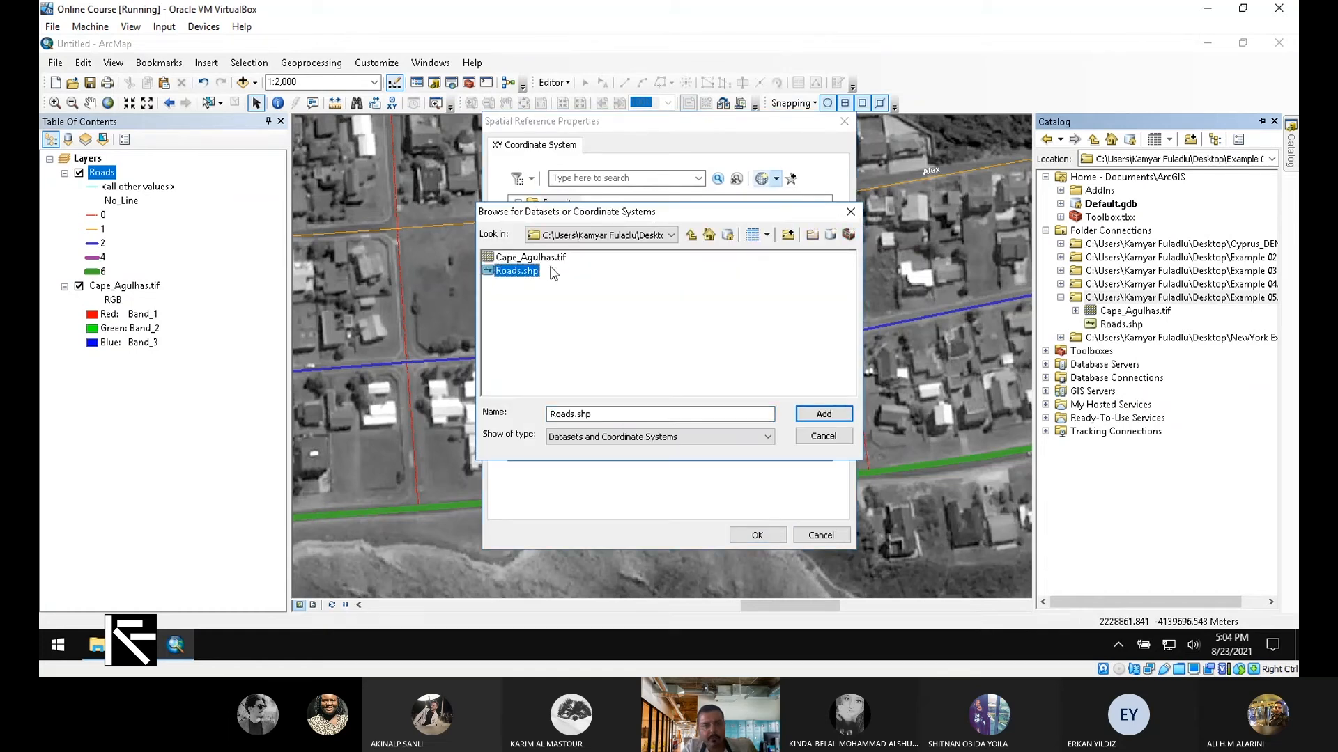
click(555, 260)
click(526, 272)
click(528, 260)
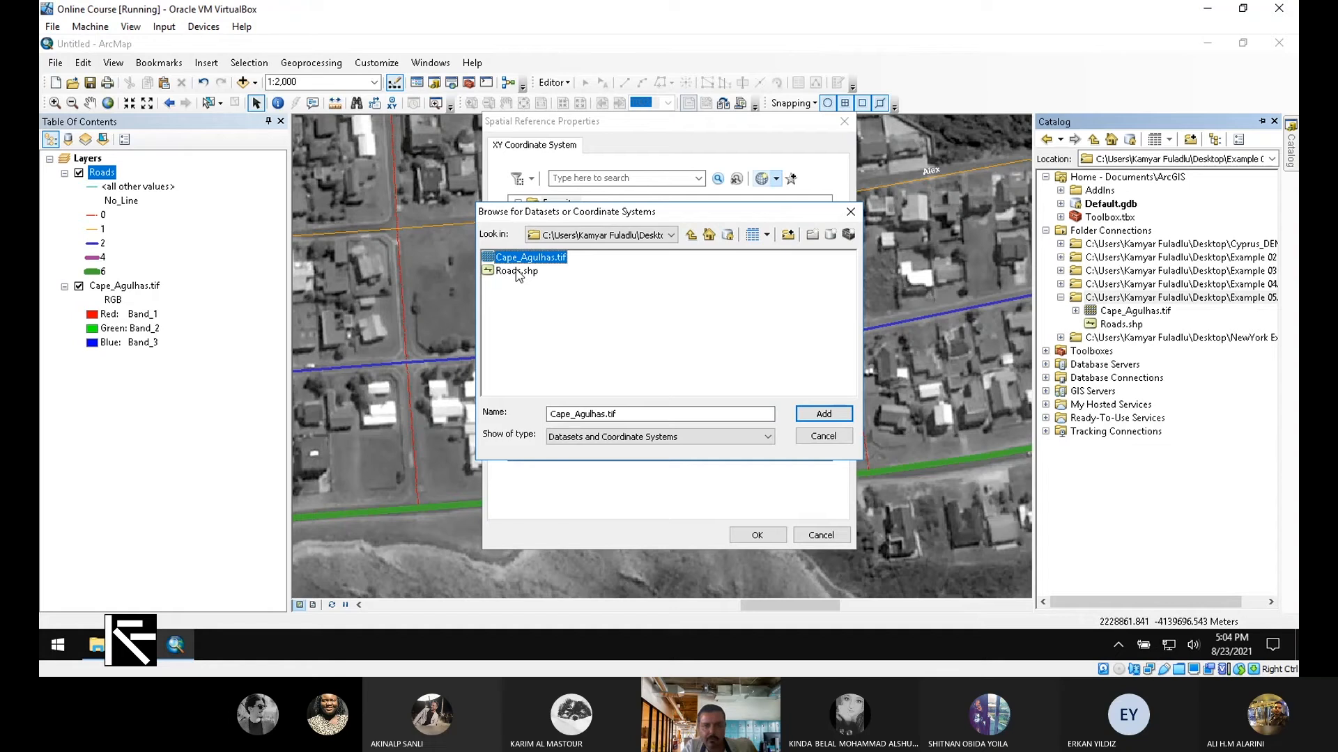
click(520, 274)
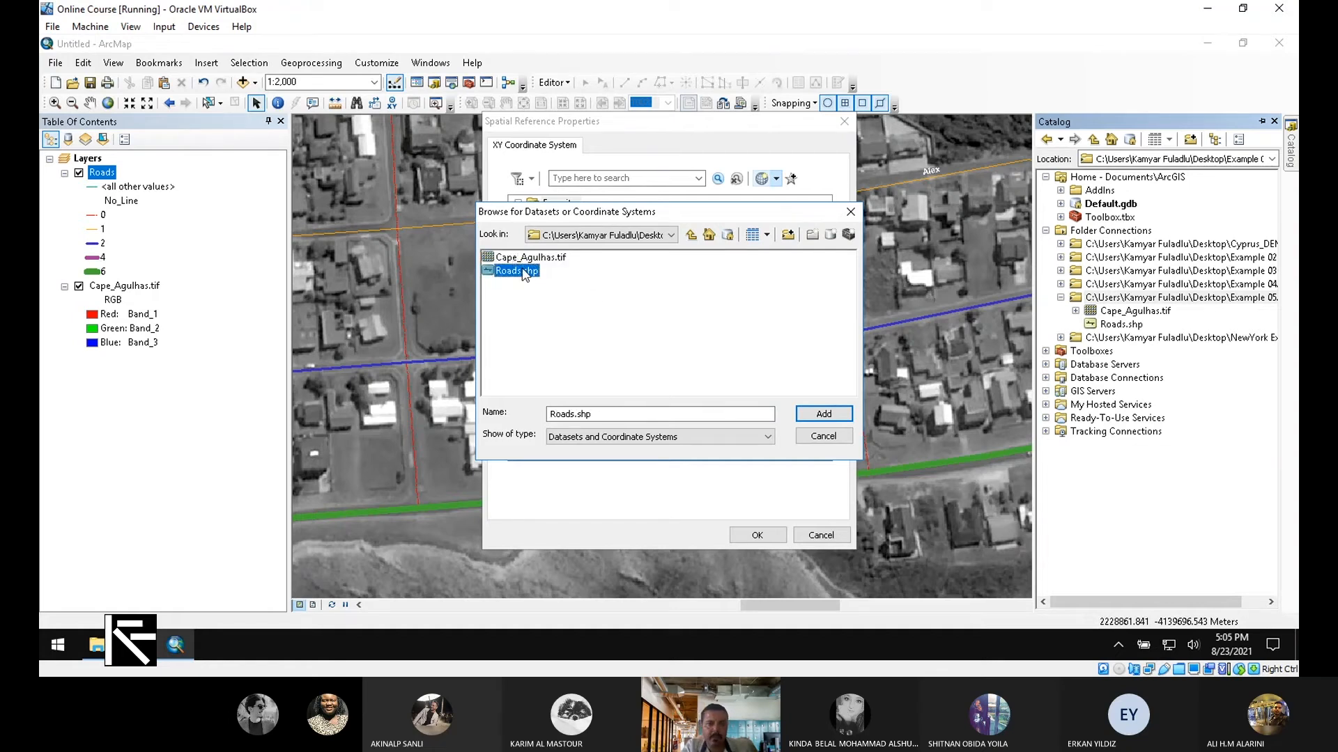
click(823, 414)
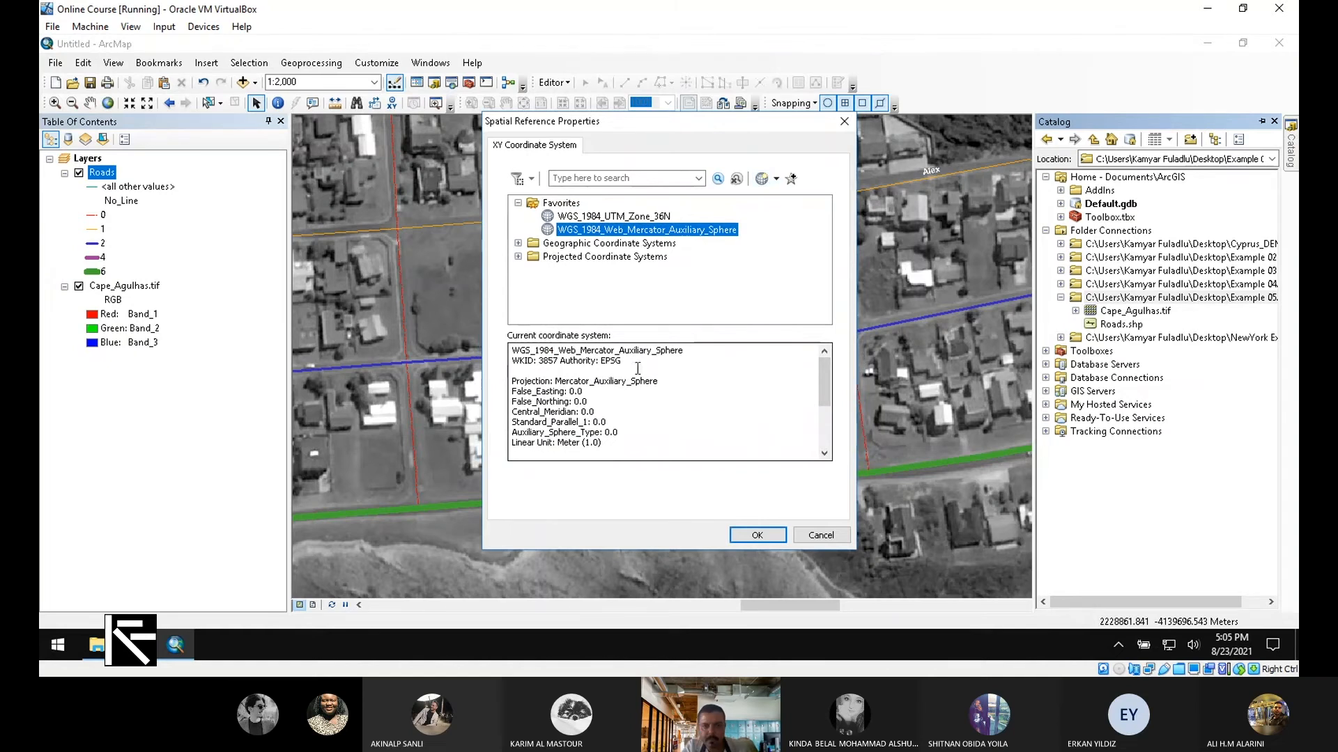
click(757, 535)
click(708, 478)
Start an edit session and select the Building template for drawing rectangles.
click(116, 288)
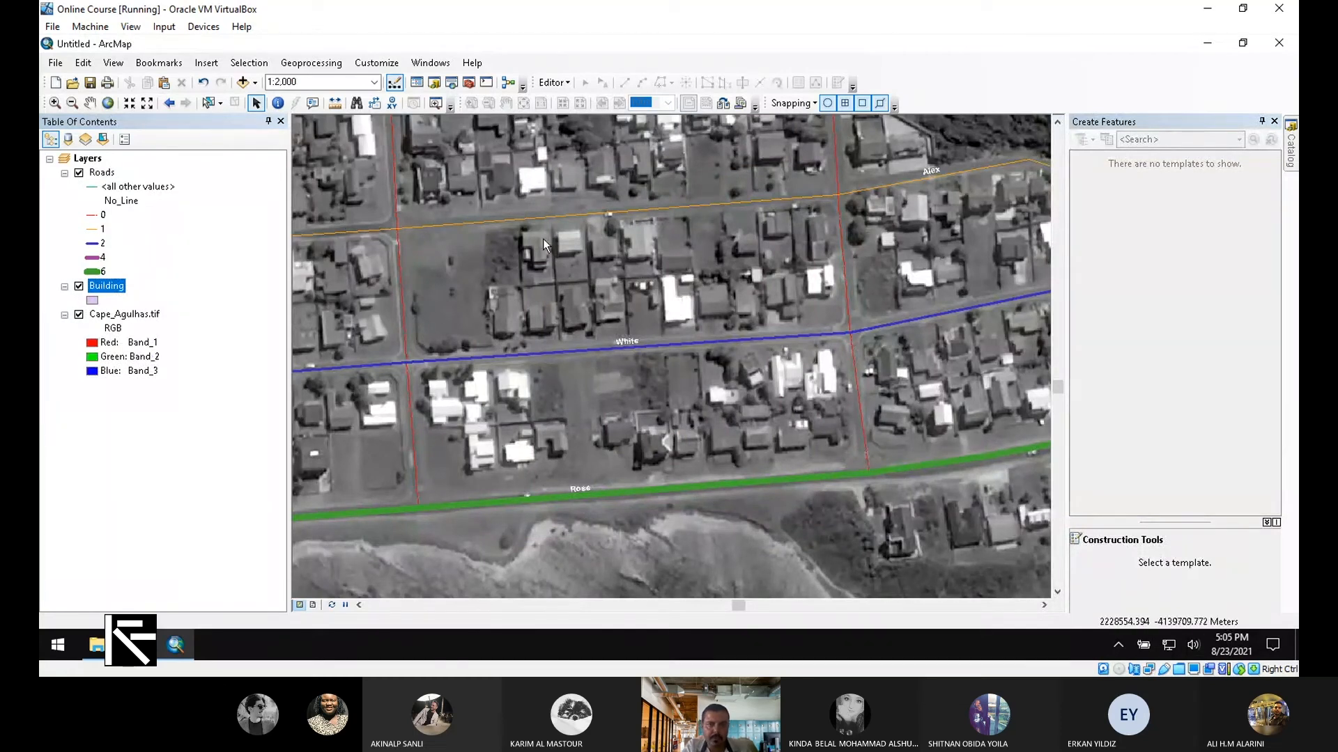
click(552, 82)
click(576, 98)
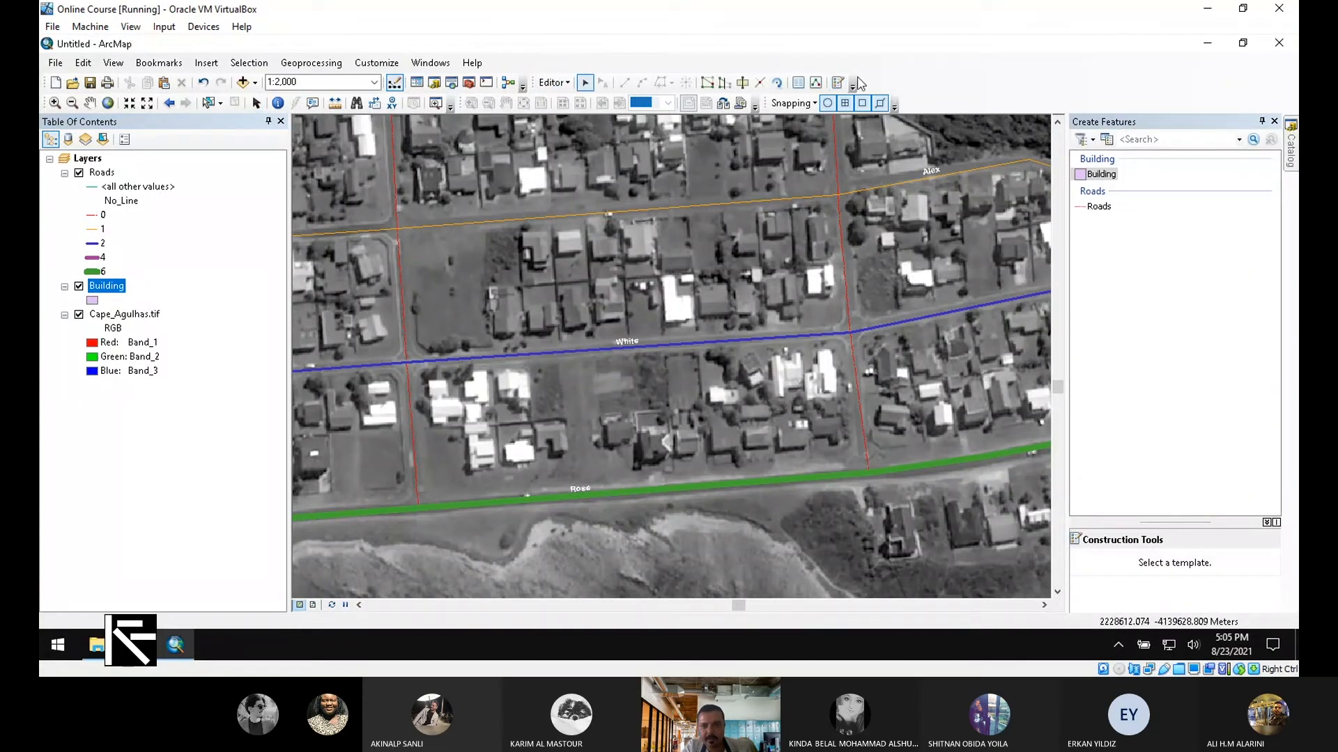
click(1105, 174)
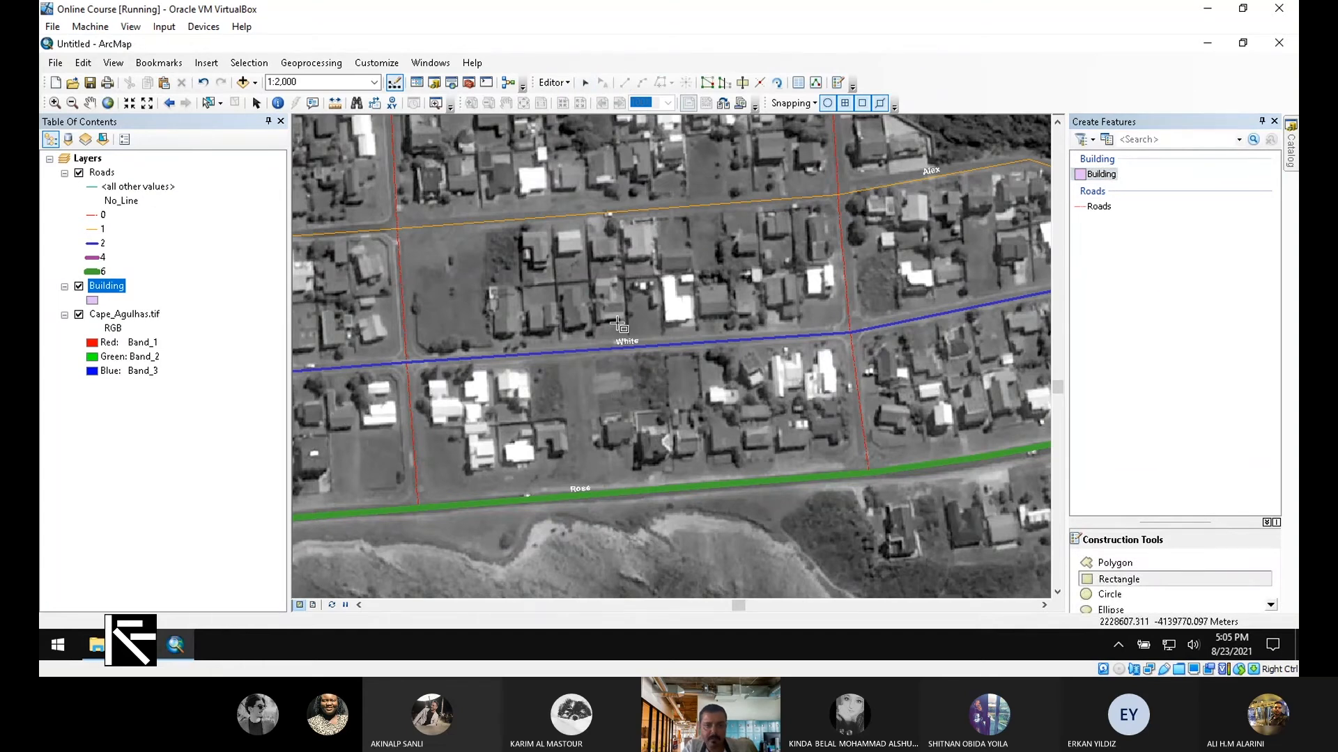
Draw rectangular footprints over the bright-roofed house just south of Alex road and a house farther east, the second about 12 by 20 m.
scroll(499, 243, up, 1)
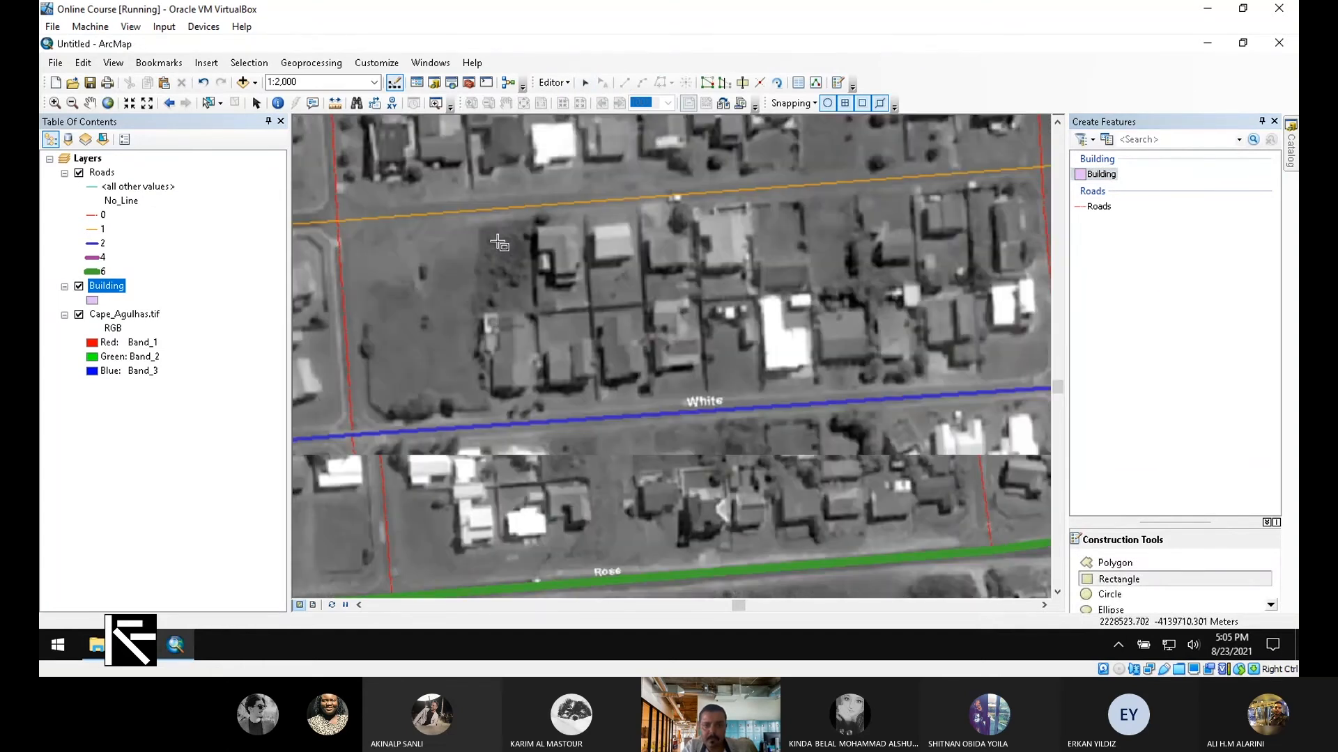
click(539, 227)
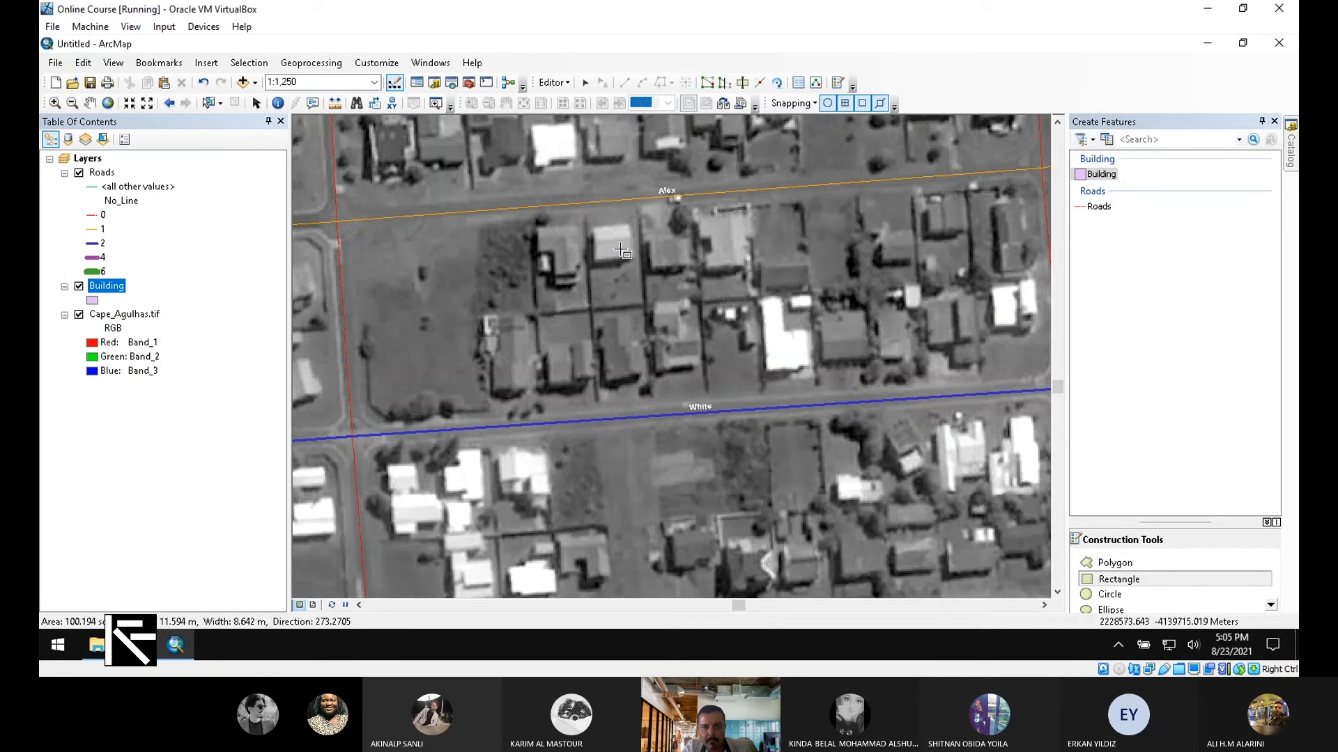
click(636, 263)
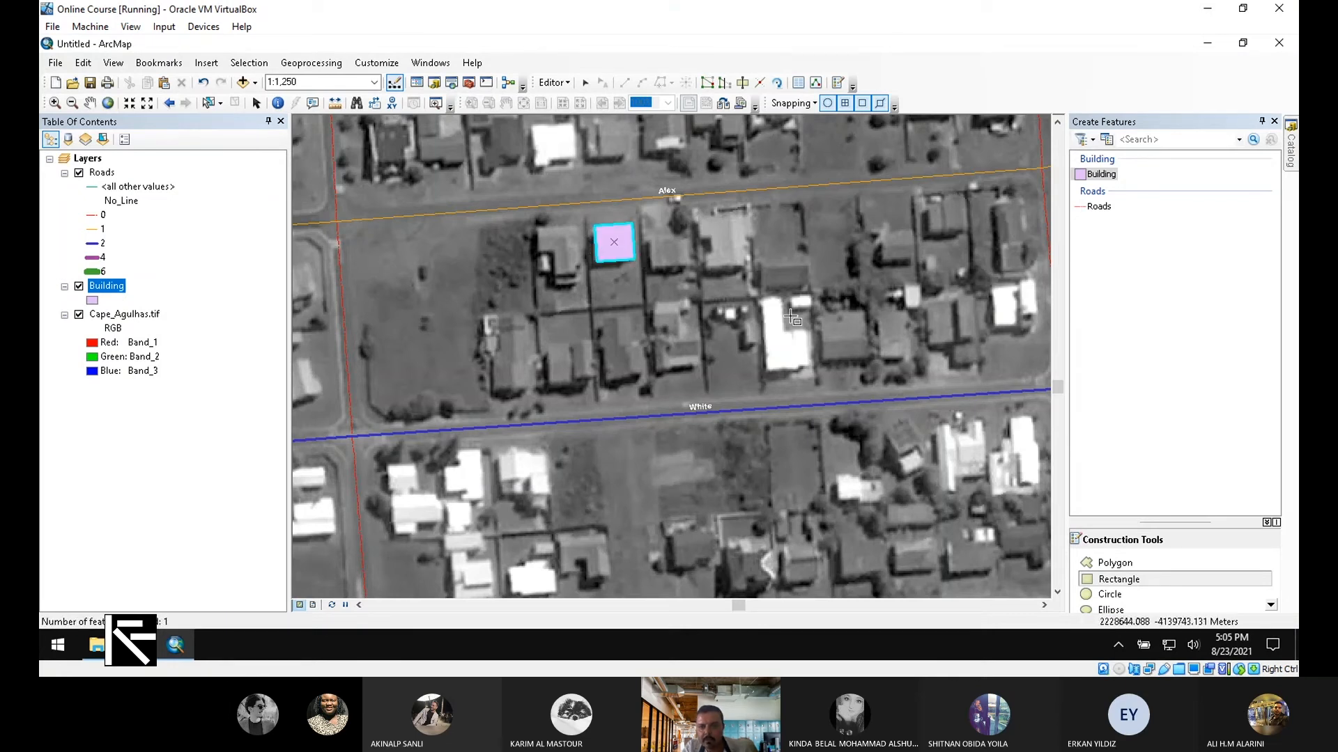
click(762, 262)
click(810, 260)
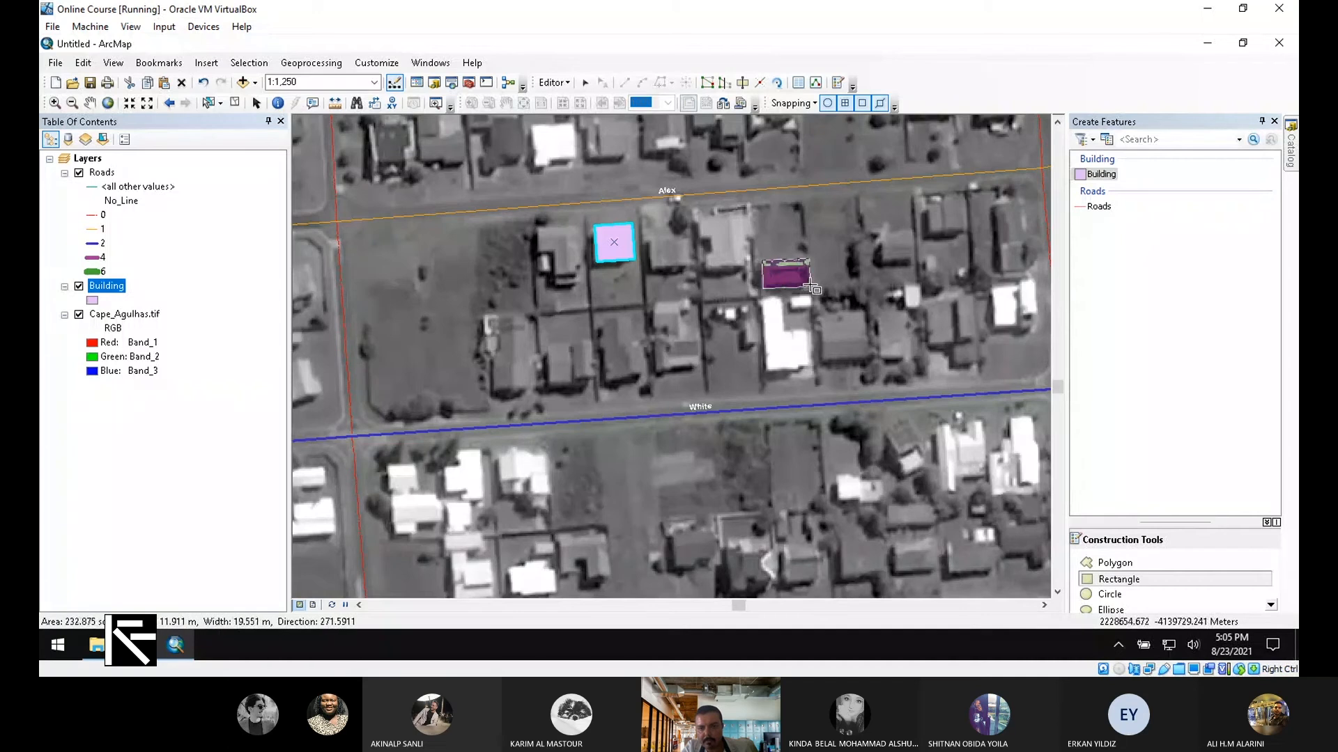
click(811, 286)
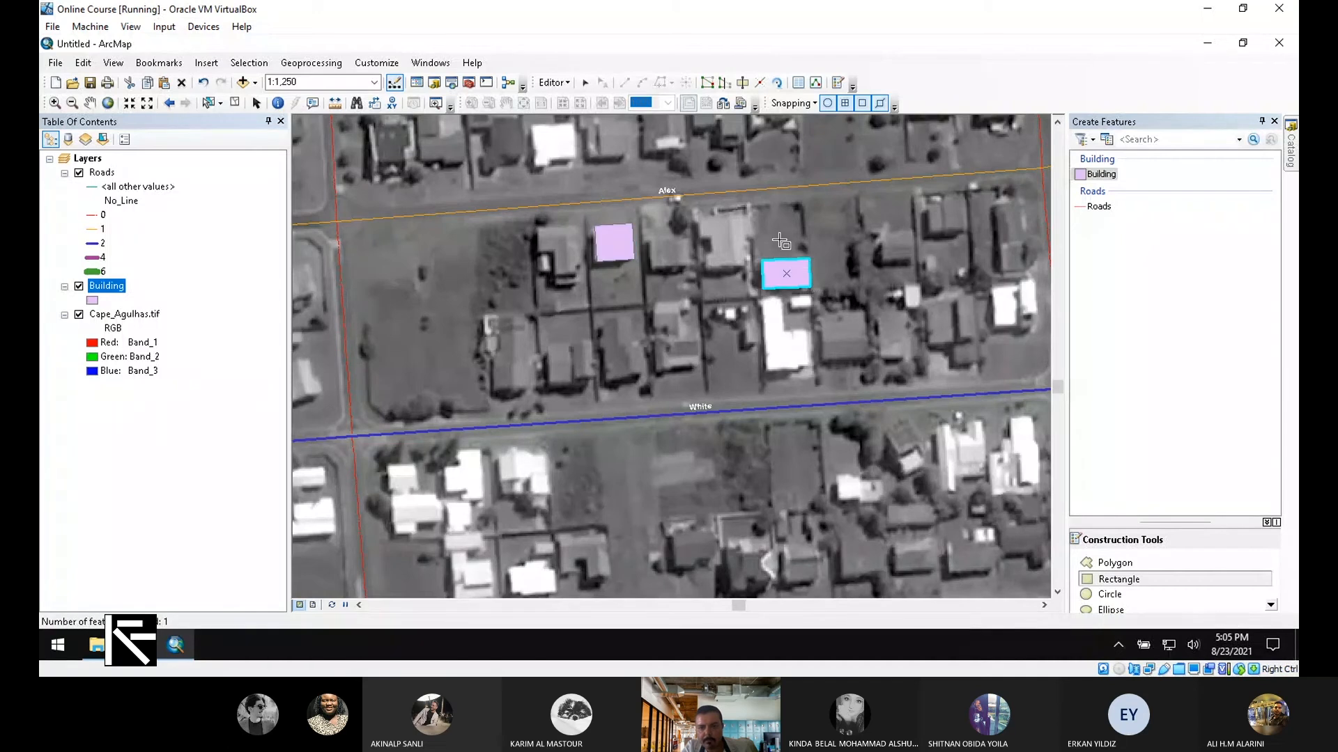
Draw rectangular footprints over the three westernmost houses north of White road, the outer two about 29 by 16 m and 24 by 15 m.
click(531, 317)
click(534, 384)
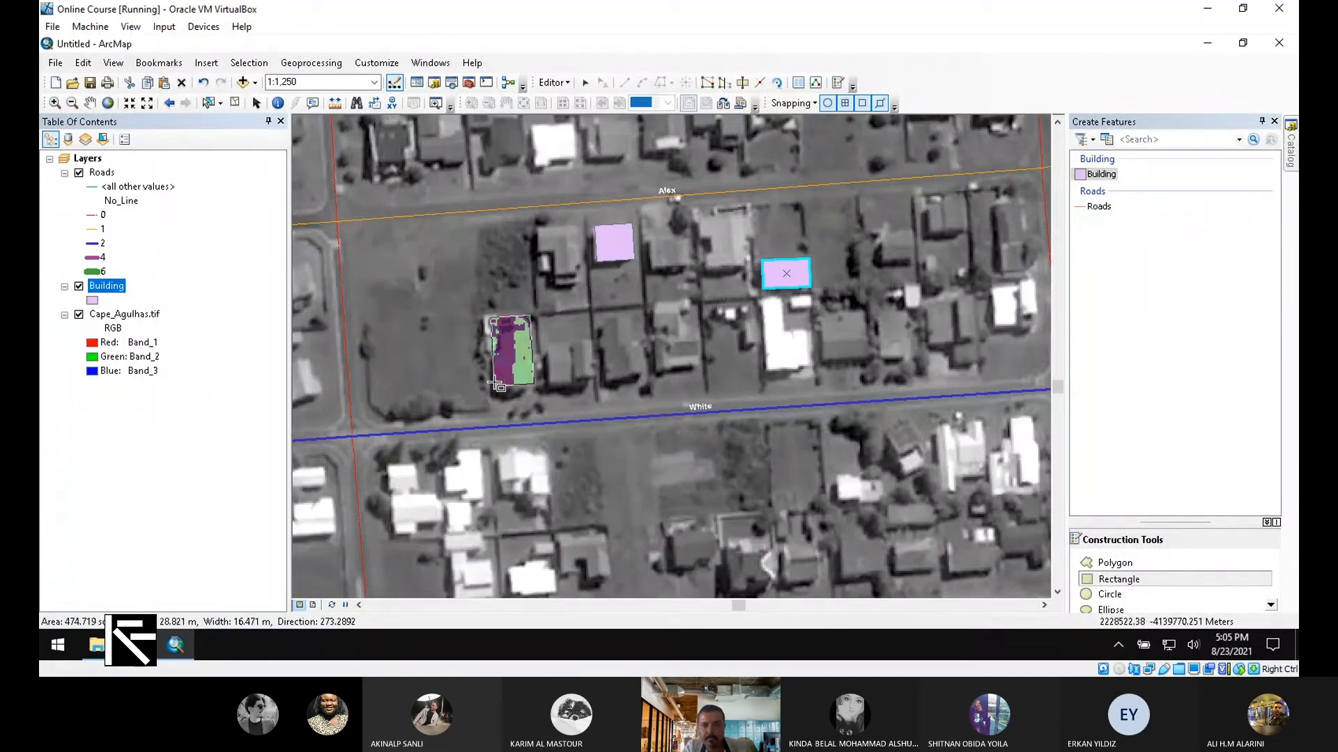
click(493, 362)
click(605, 318)
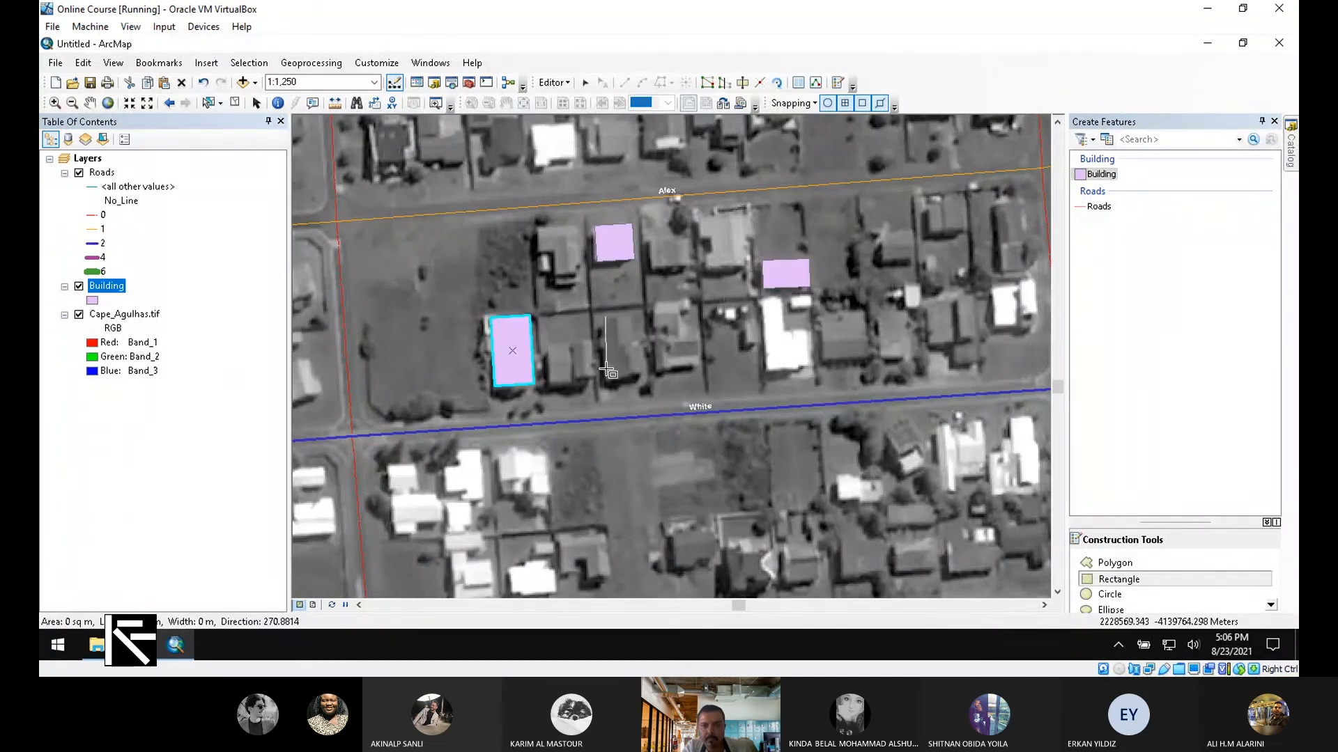
click(606, 375)
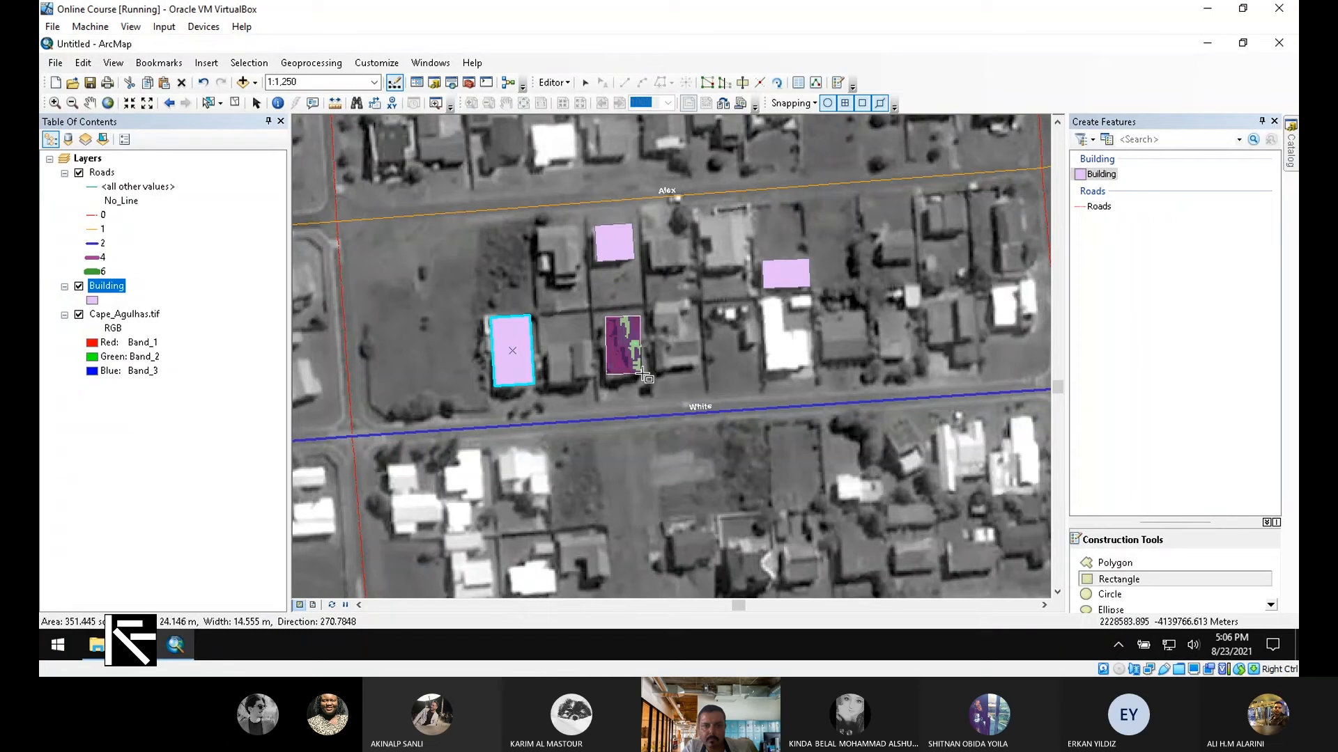
click(641, 349)
click(594, 341)
click(593, 377)
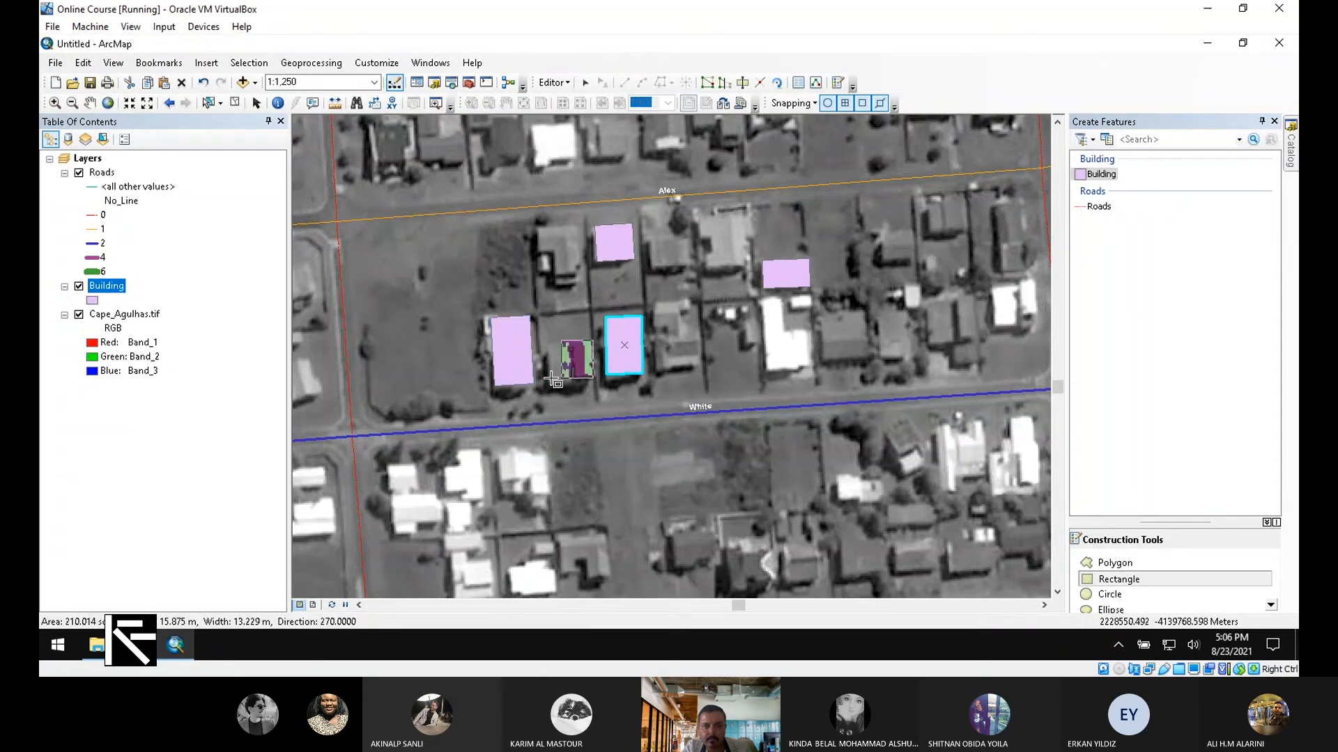
click(547, 360)
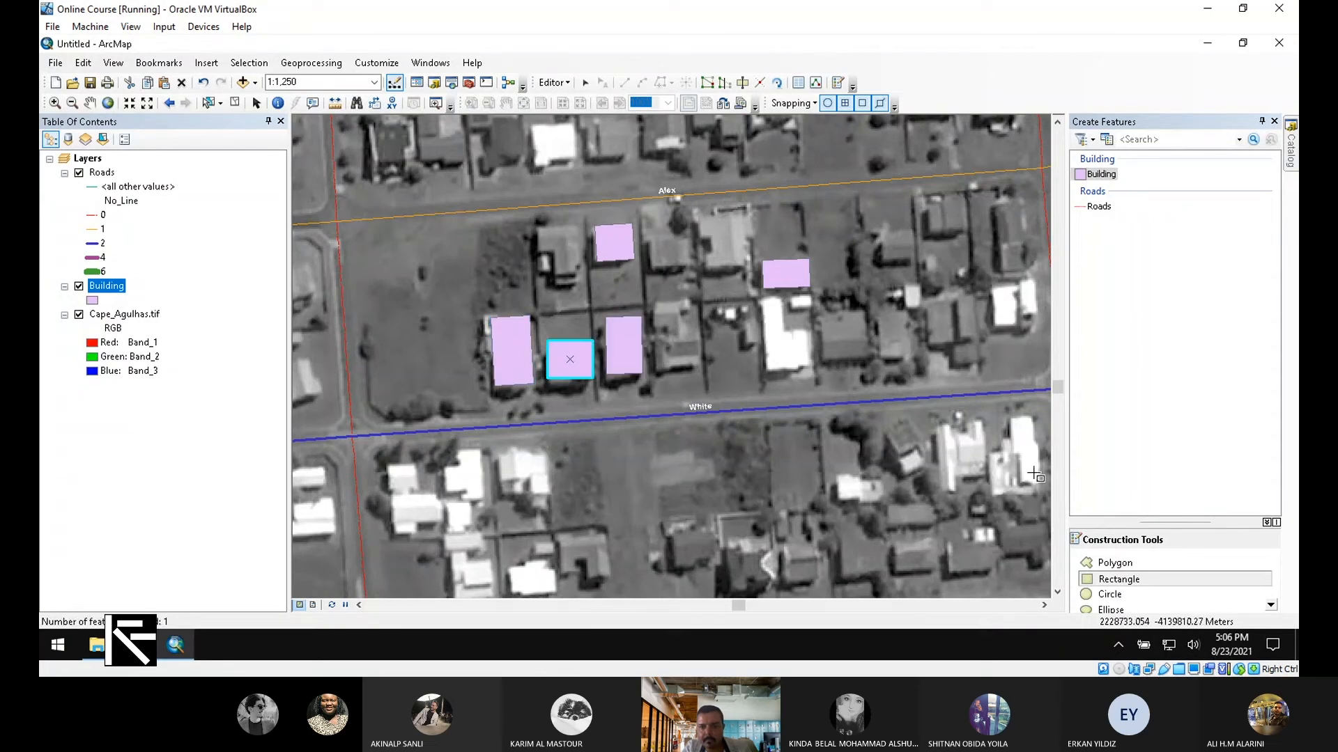
Draw rectangular footprints over the two easternmost houses south of Alex road, about 16 by 15 m and 32 by 16 m.
click(964, 195)
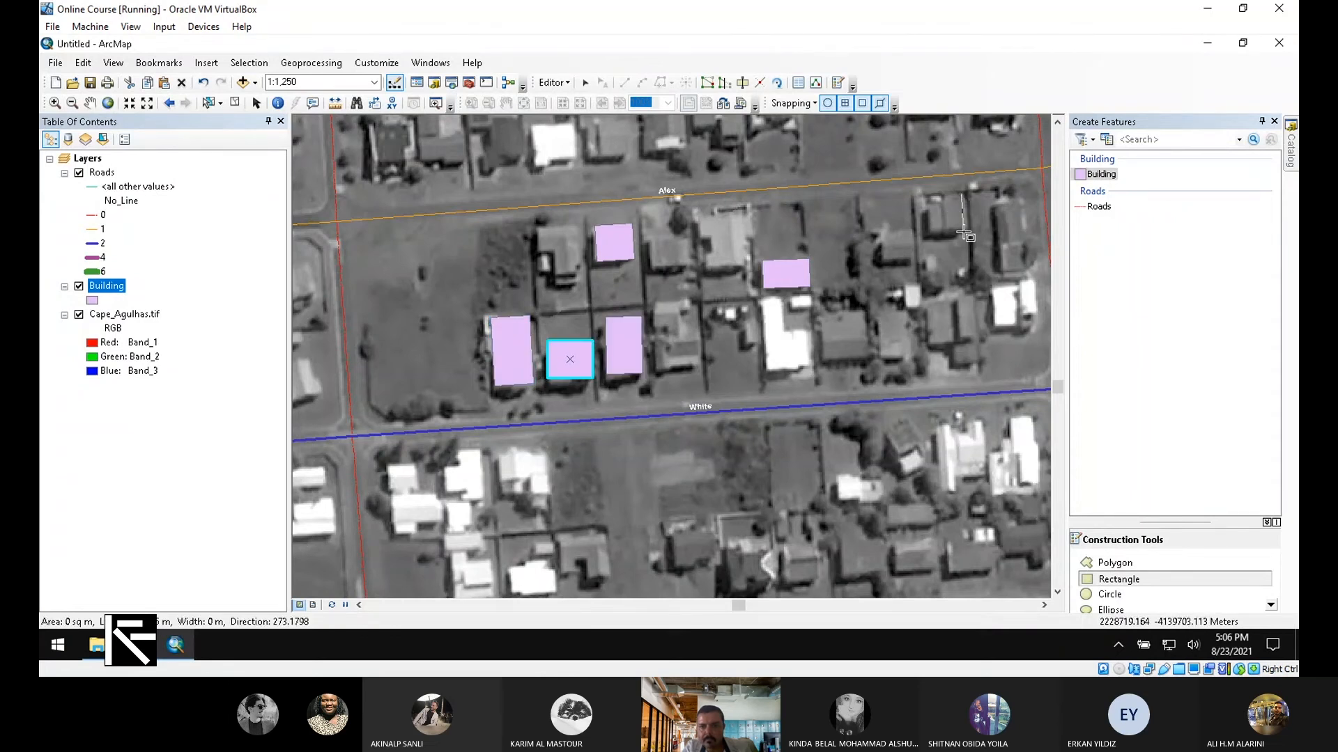
click(966, 232)
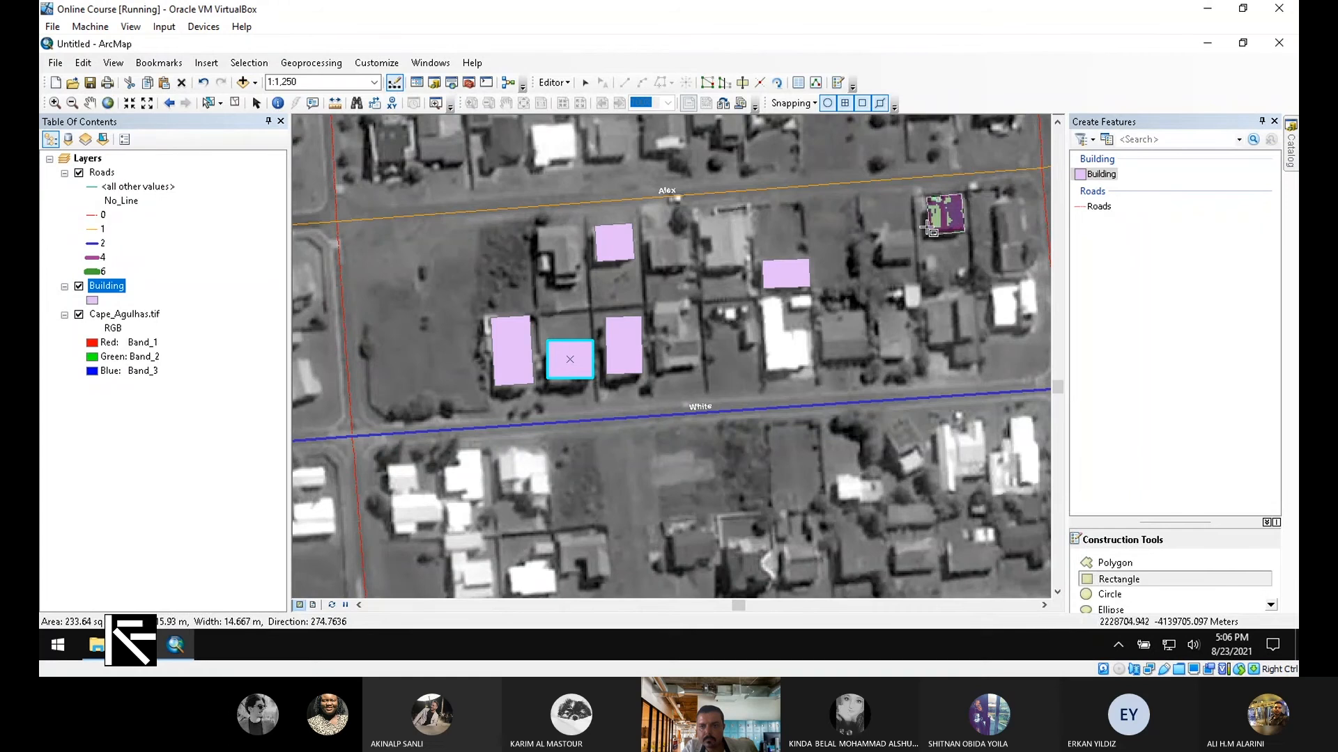
click(933, 230)
click(992, 205)
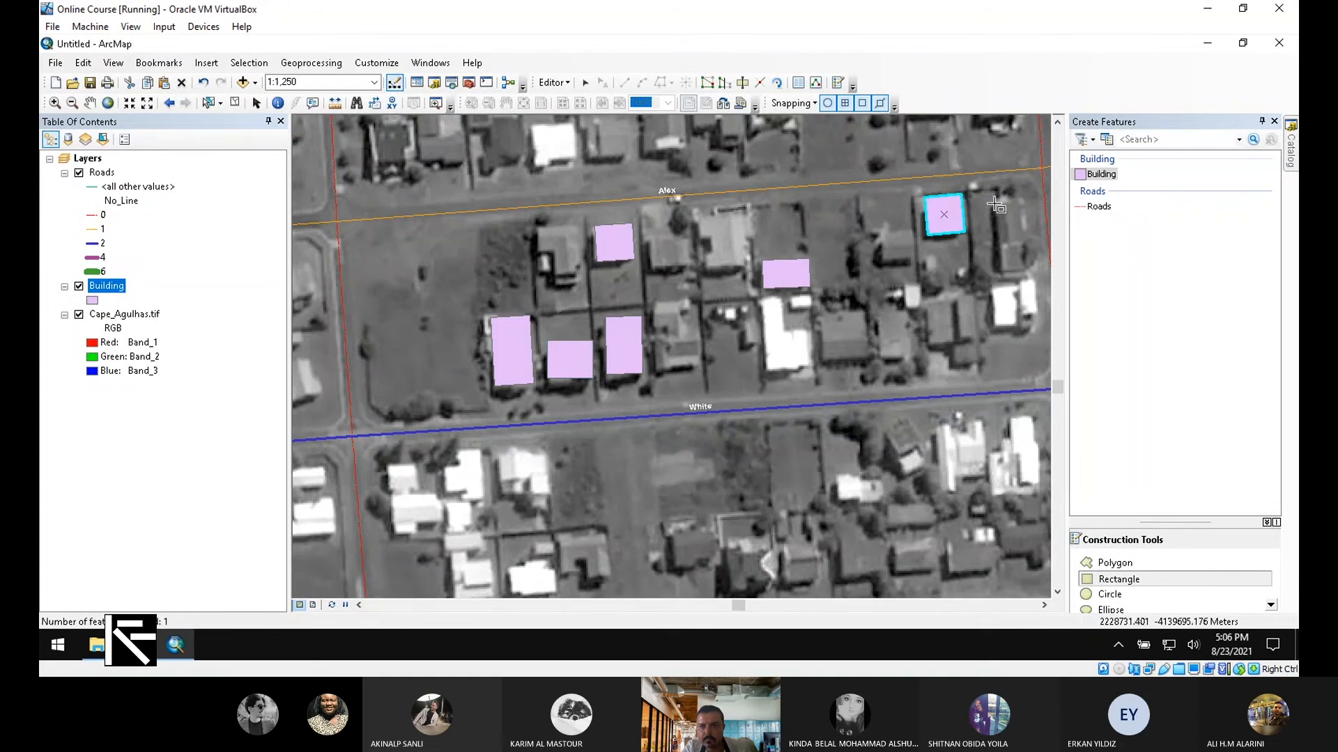
click(1003, 280)
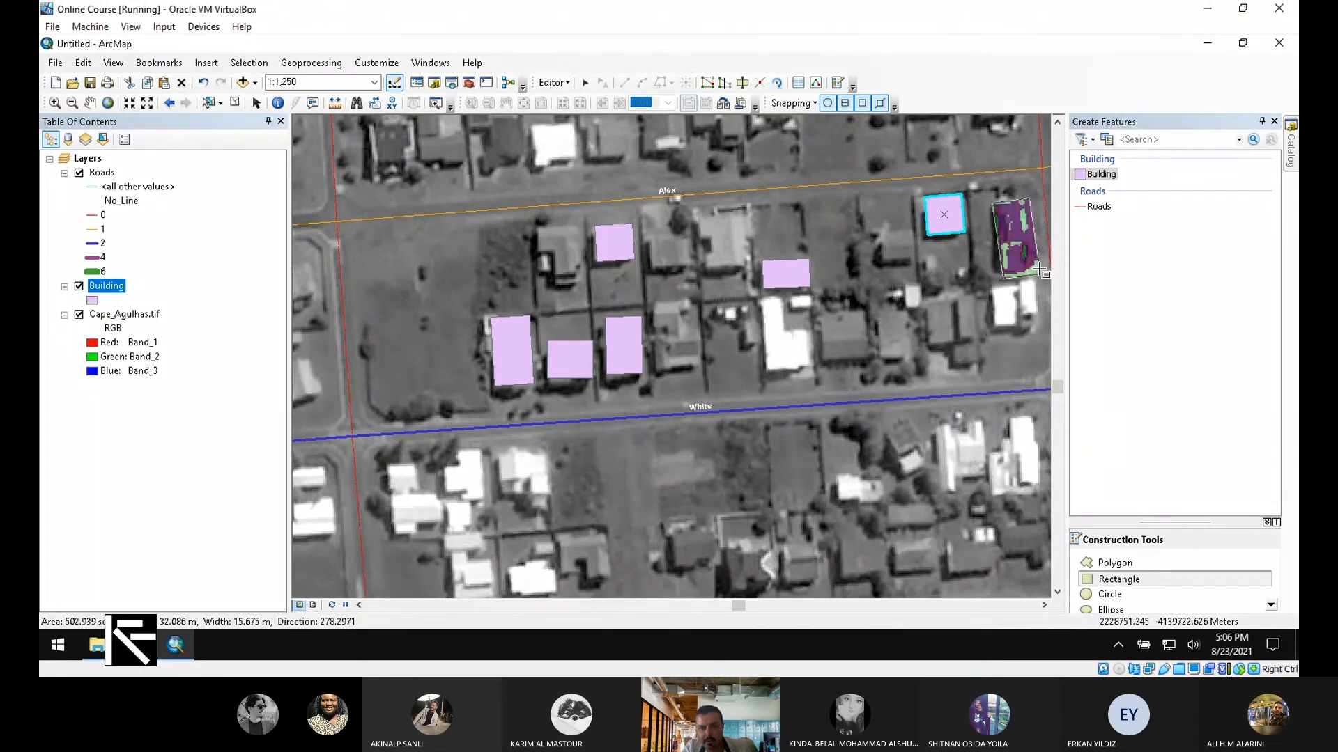
click(1040, 270)
Draw a rectangular footprint over the small house south of Alex road, just east of the already outlined bright-roofed house.
click(689, 238)
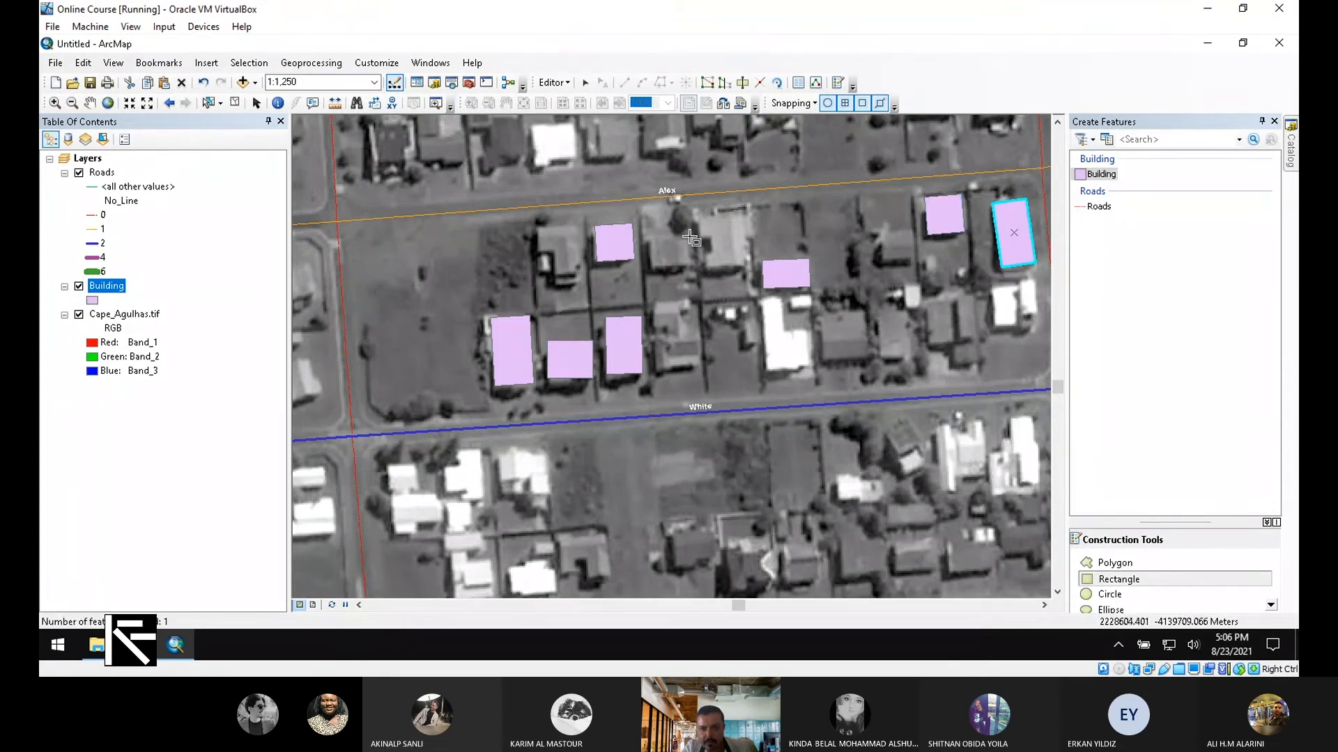
click(694, 263)
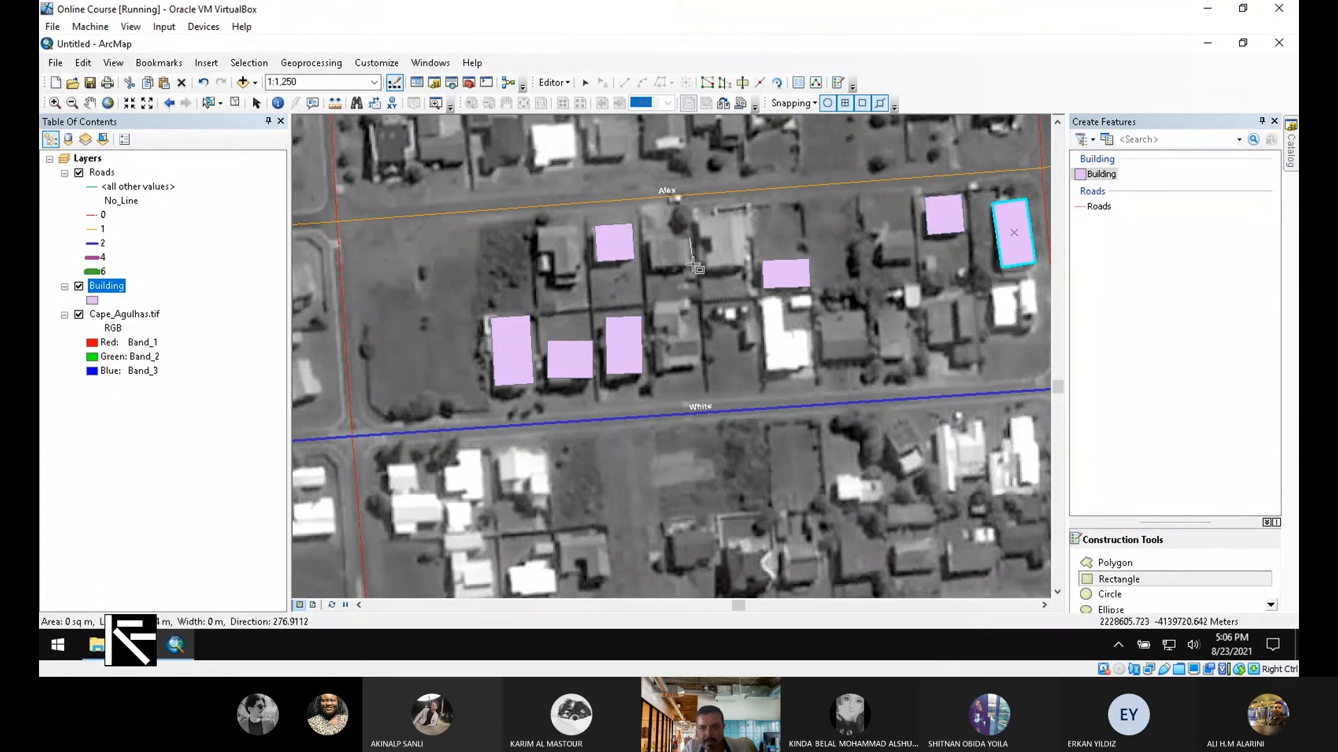
click(651, 268)
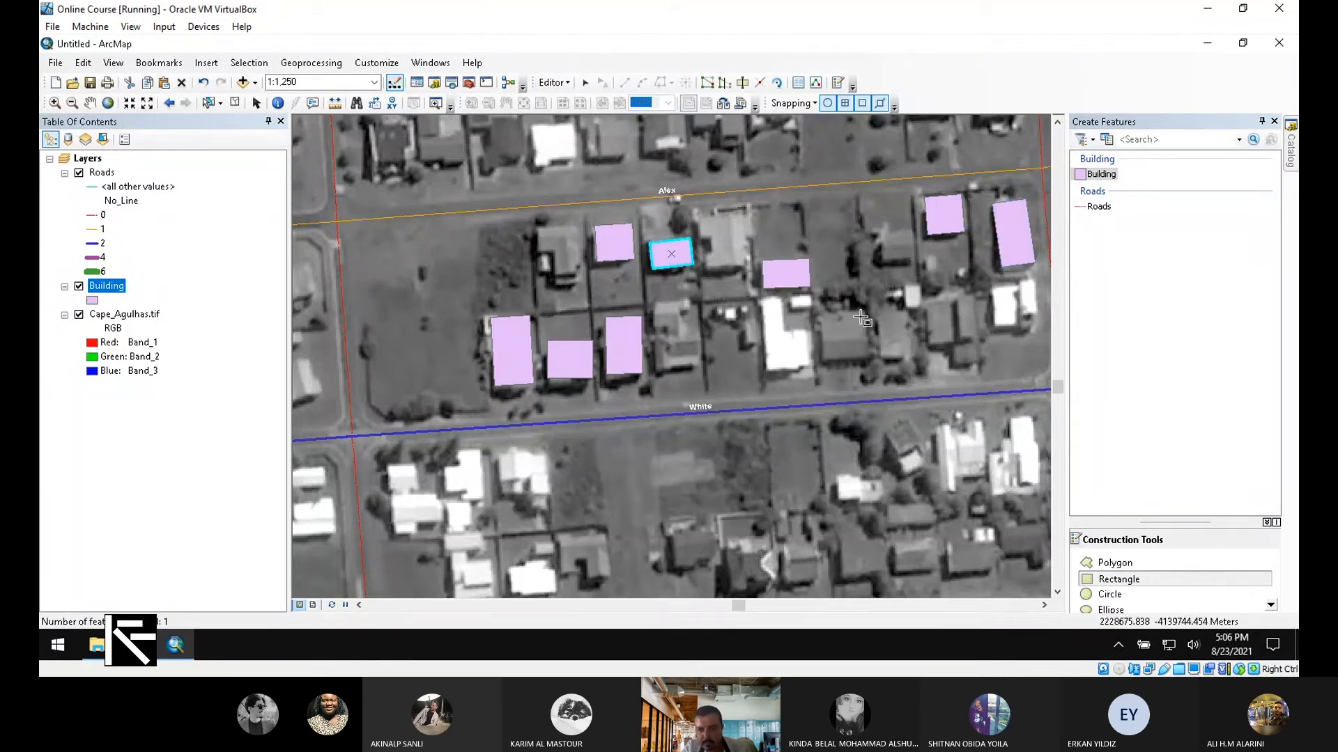
Draw rectangular footprints over two houses north of White road: one just east of the long white-roofed house, the other two lots farther east.
click(867, 309)
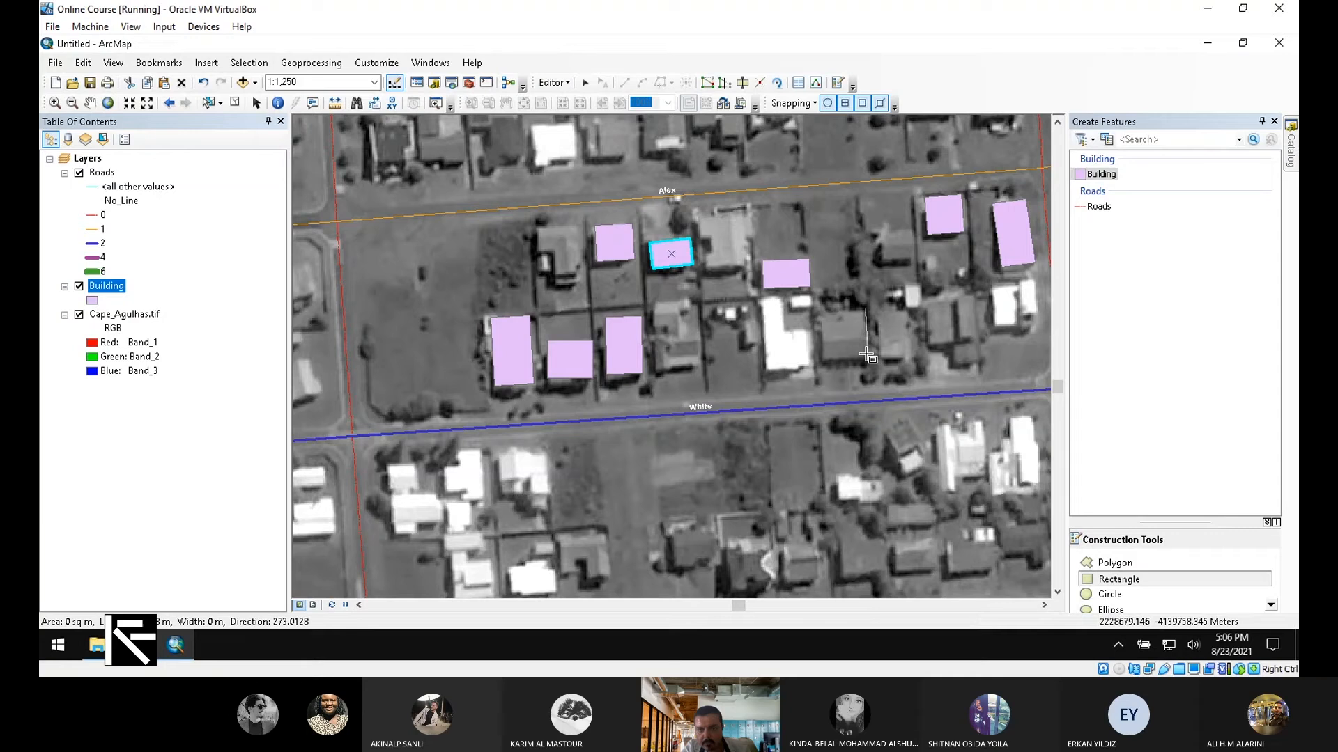
click(868, 356)
click(820, 357)
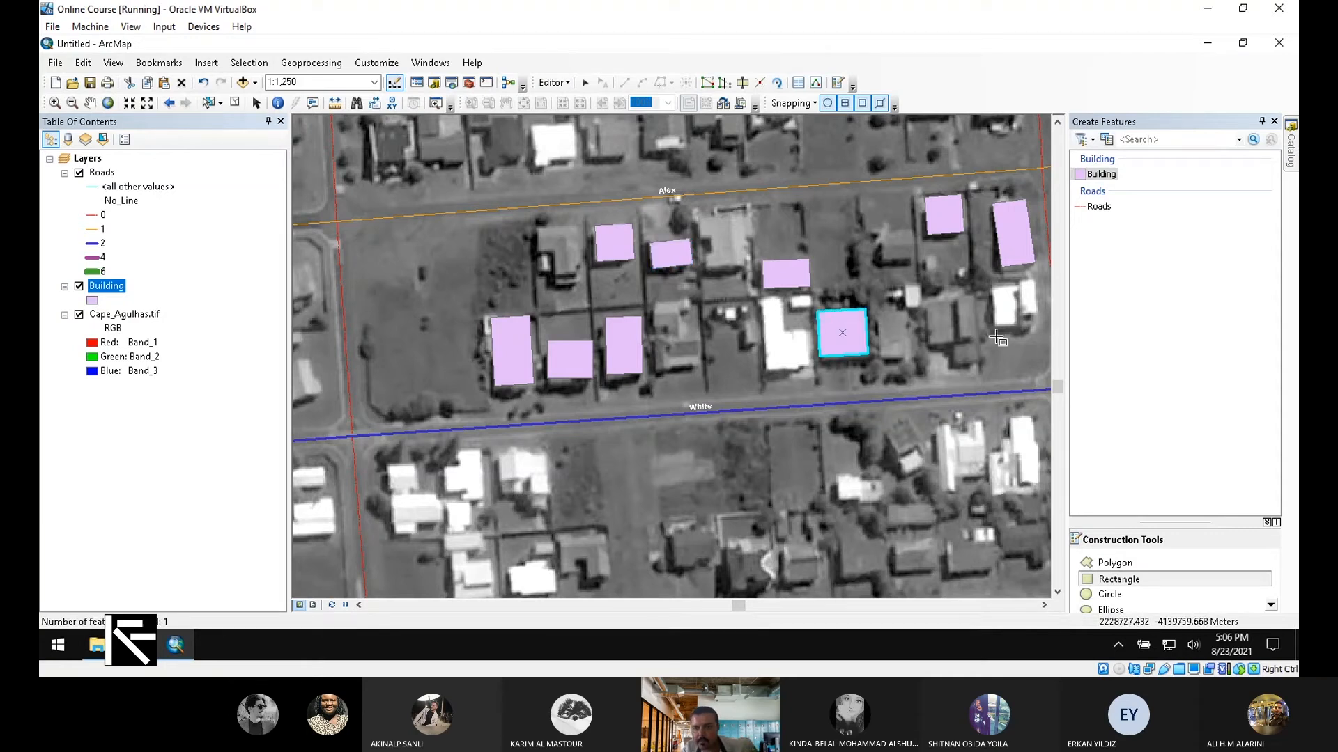
click(974, 299)
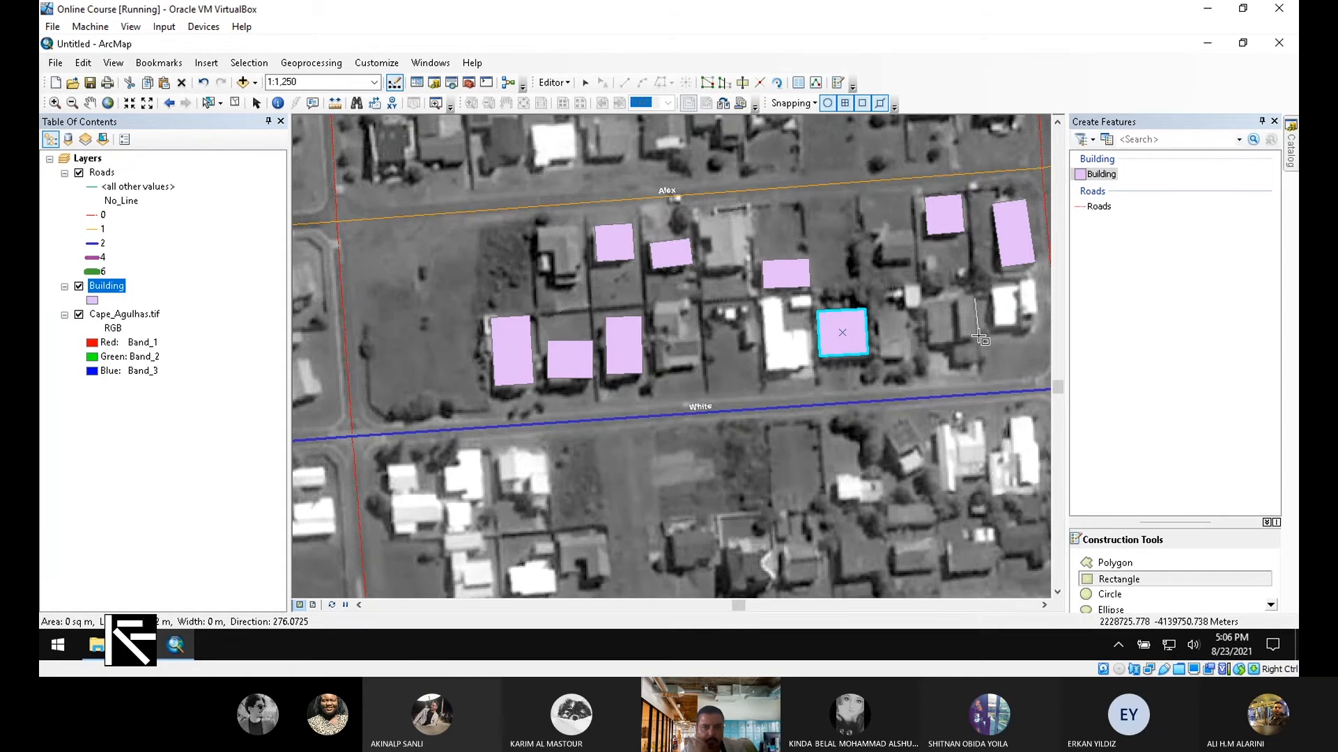
click(979, 339)
click(932, 336)
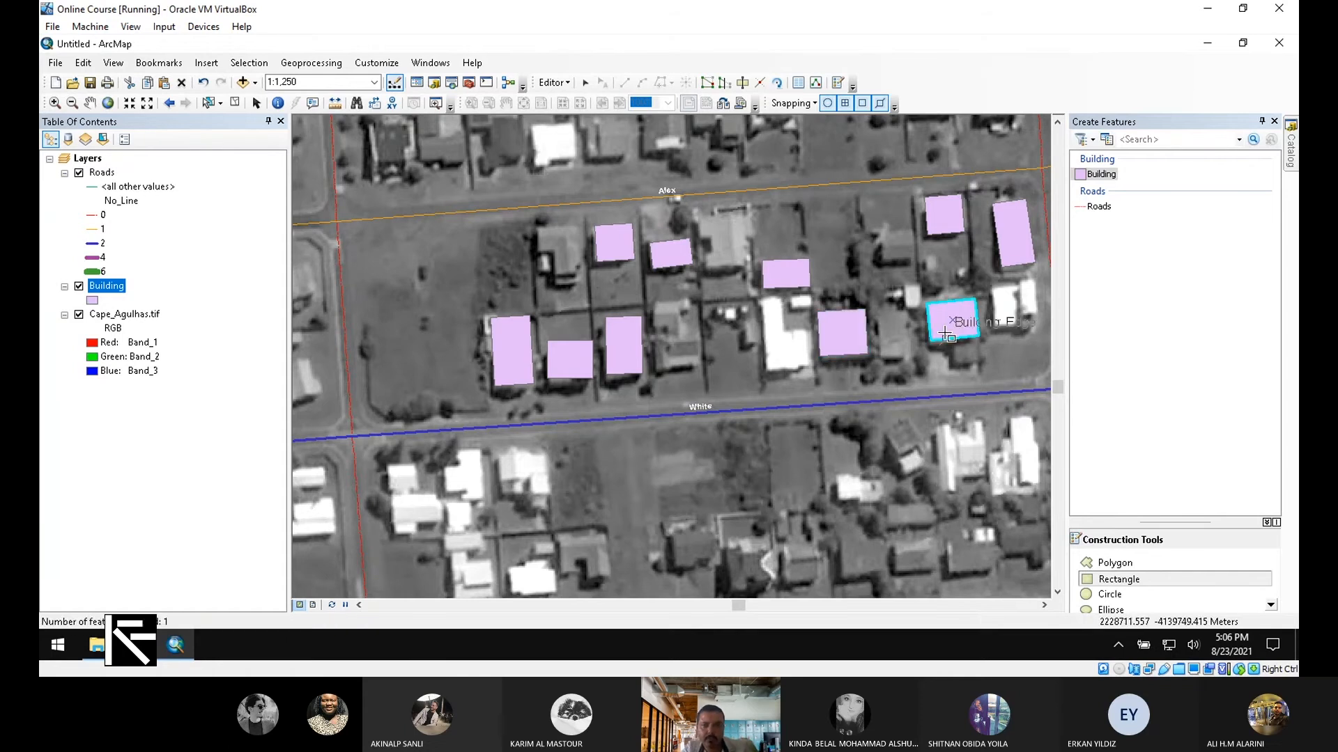
Digitize the white-roofed house north of White road as an L-shaped polygon with right-angle segments, its long west side about 30 m.
click(1133, 565)
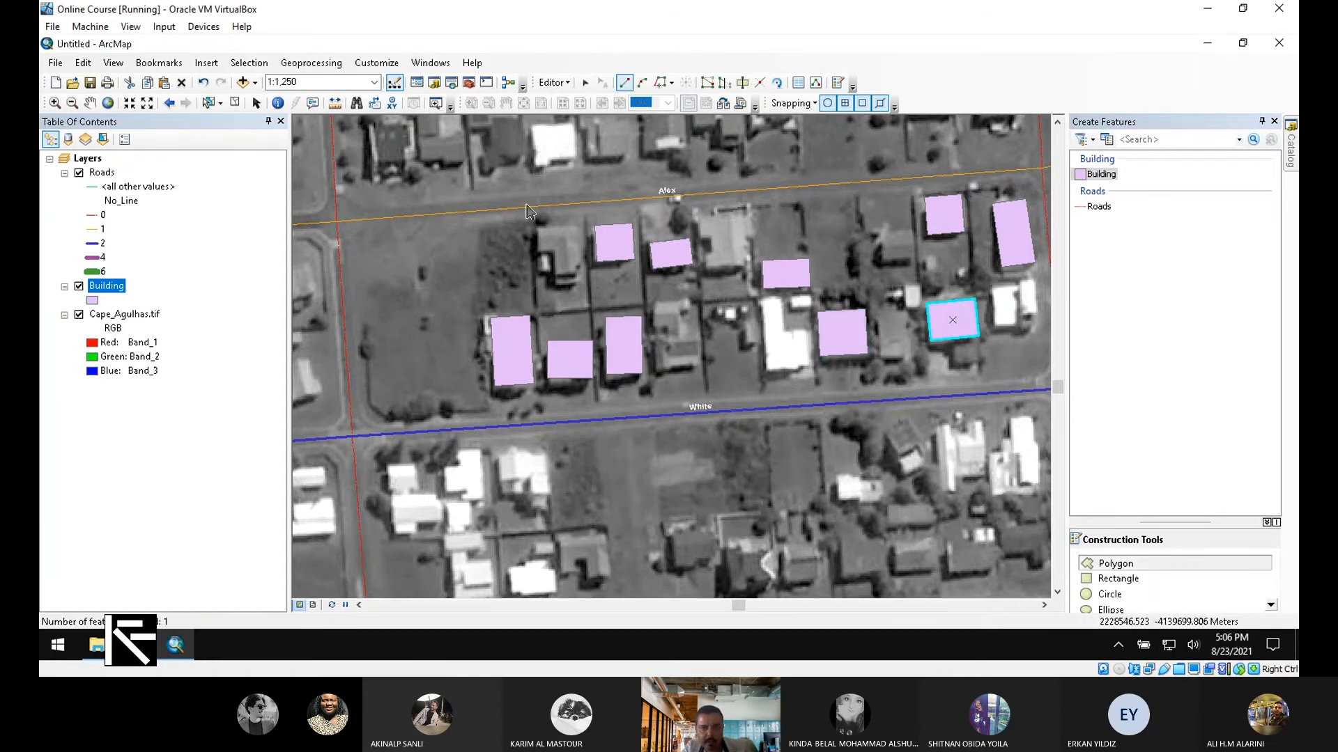
click(762, 301)
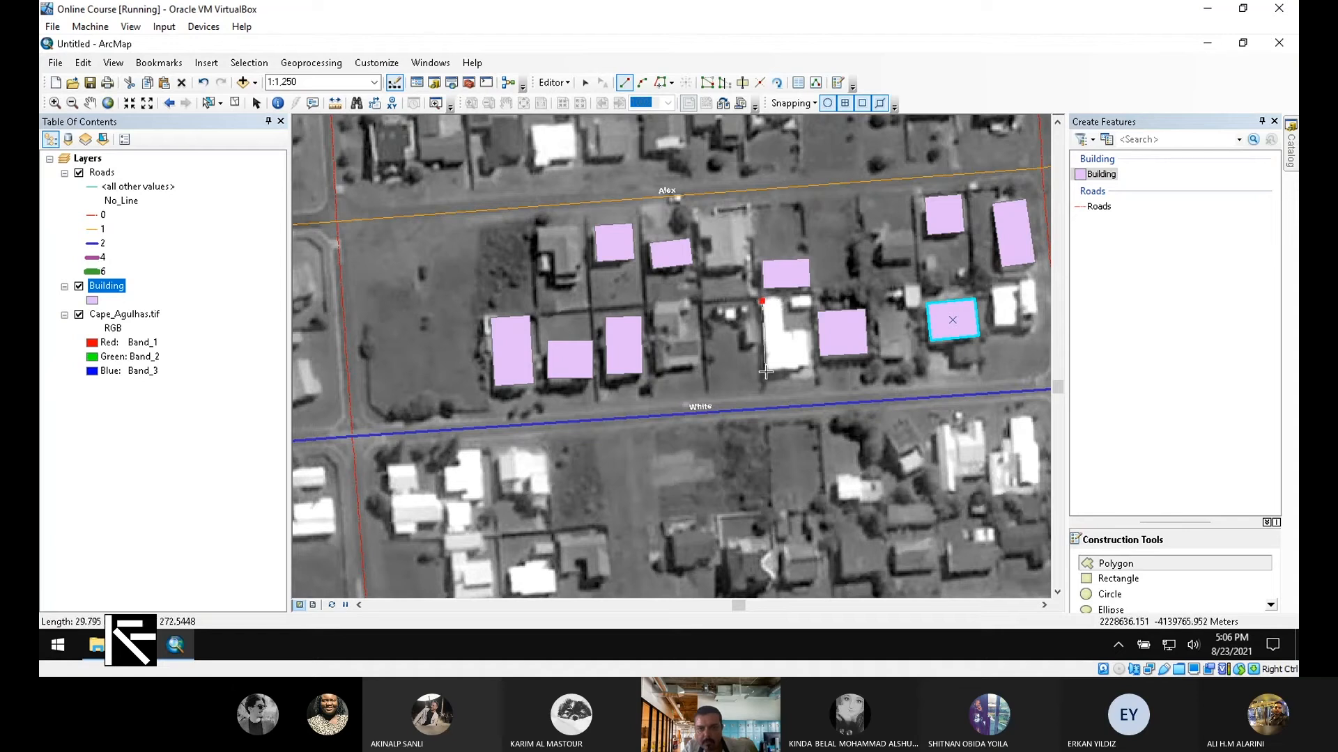
click(662, 82)
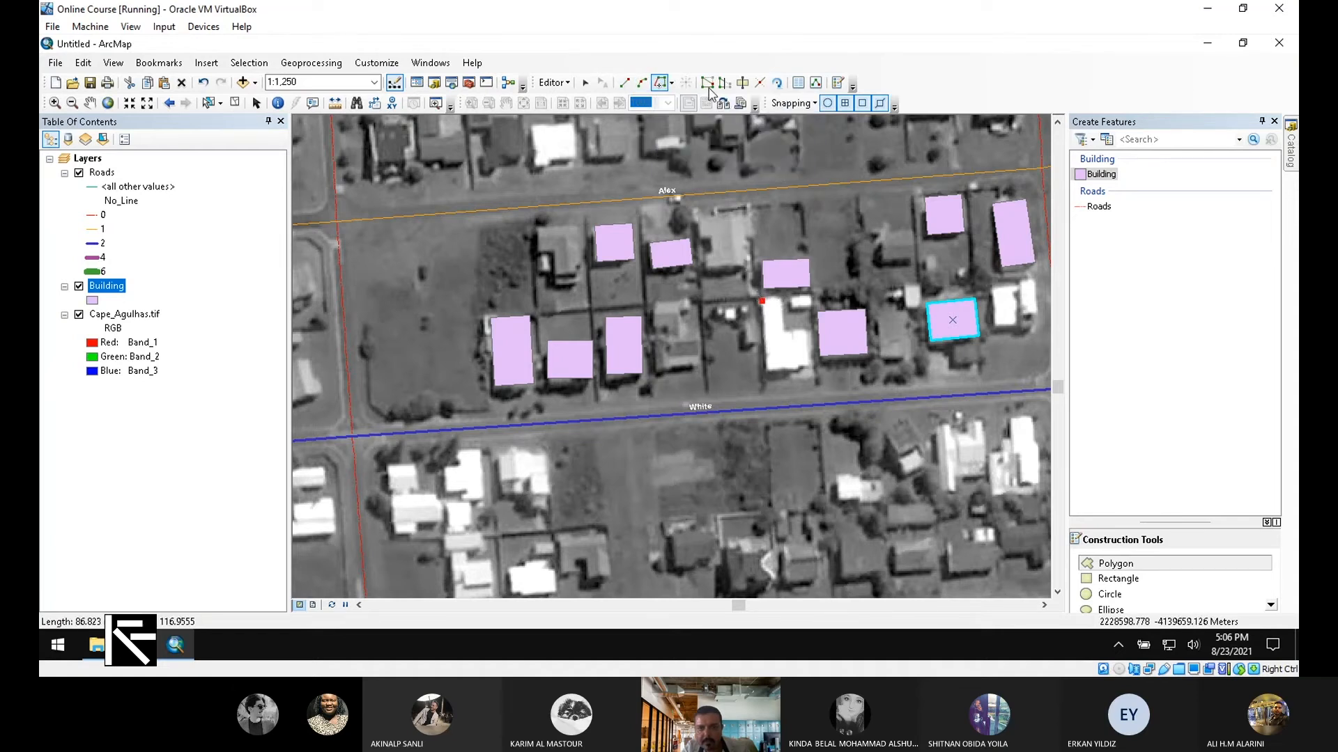
click(671, 82)
click(681, 104)
click(767, 370)
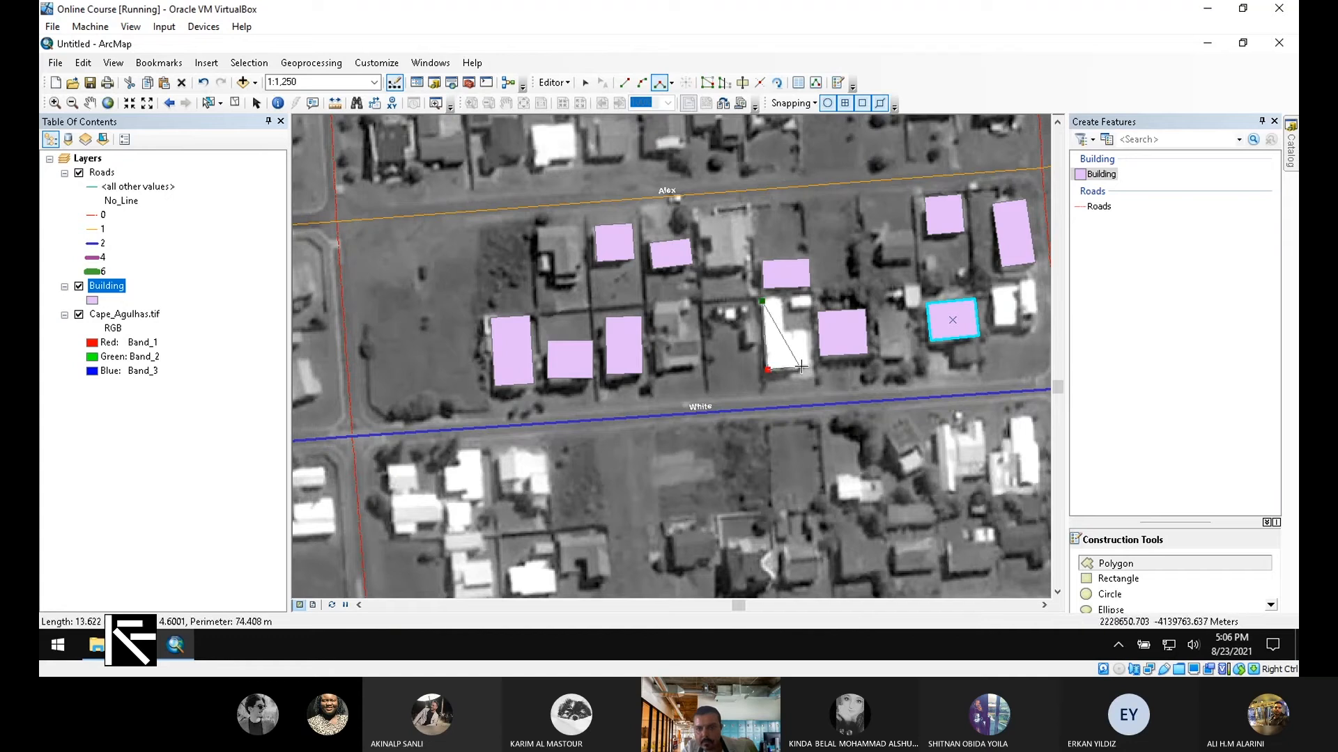
click(808, 366)
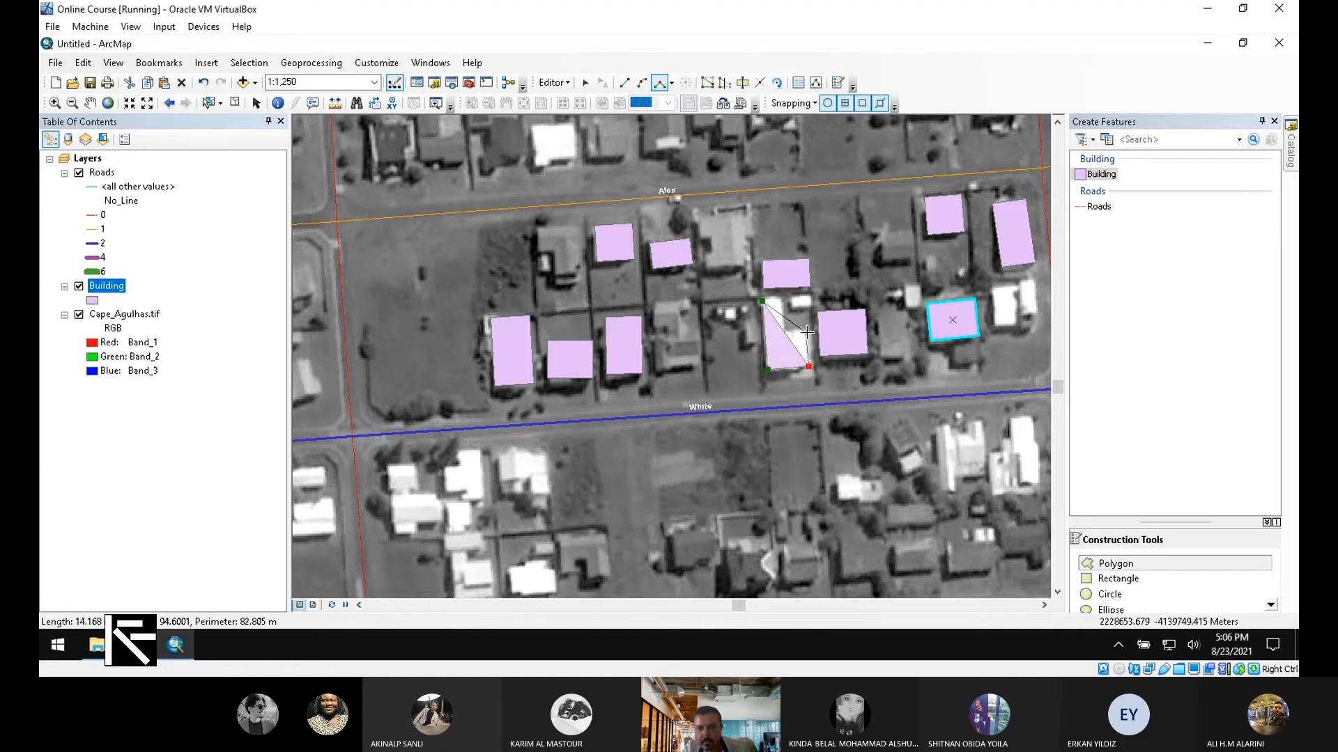
click(806, 332)
click(787, 334)
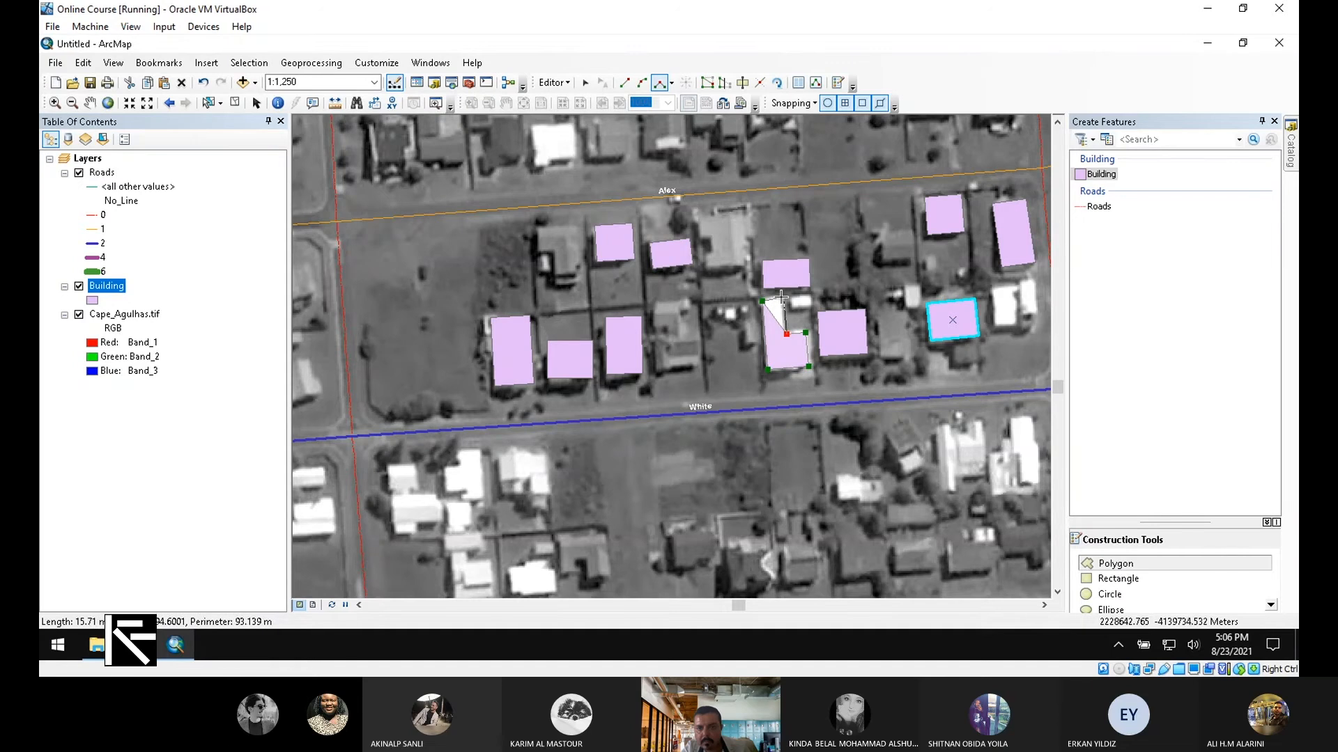
double_click(782, 301)
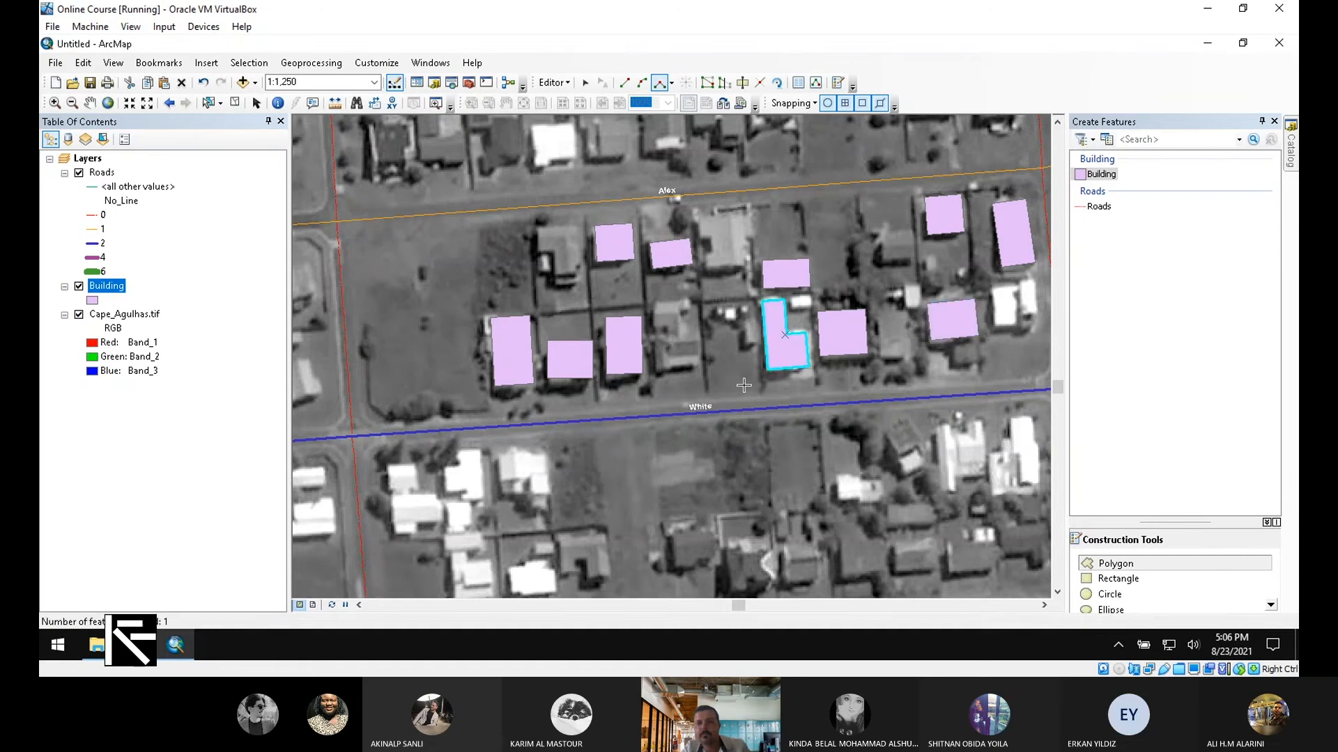
Digitize the westernmost house south of Alex road as an L-shaped polygon footprint with right-angled corners.
click(538, 225)
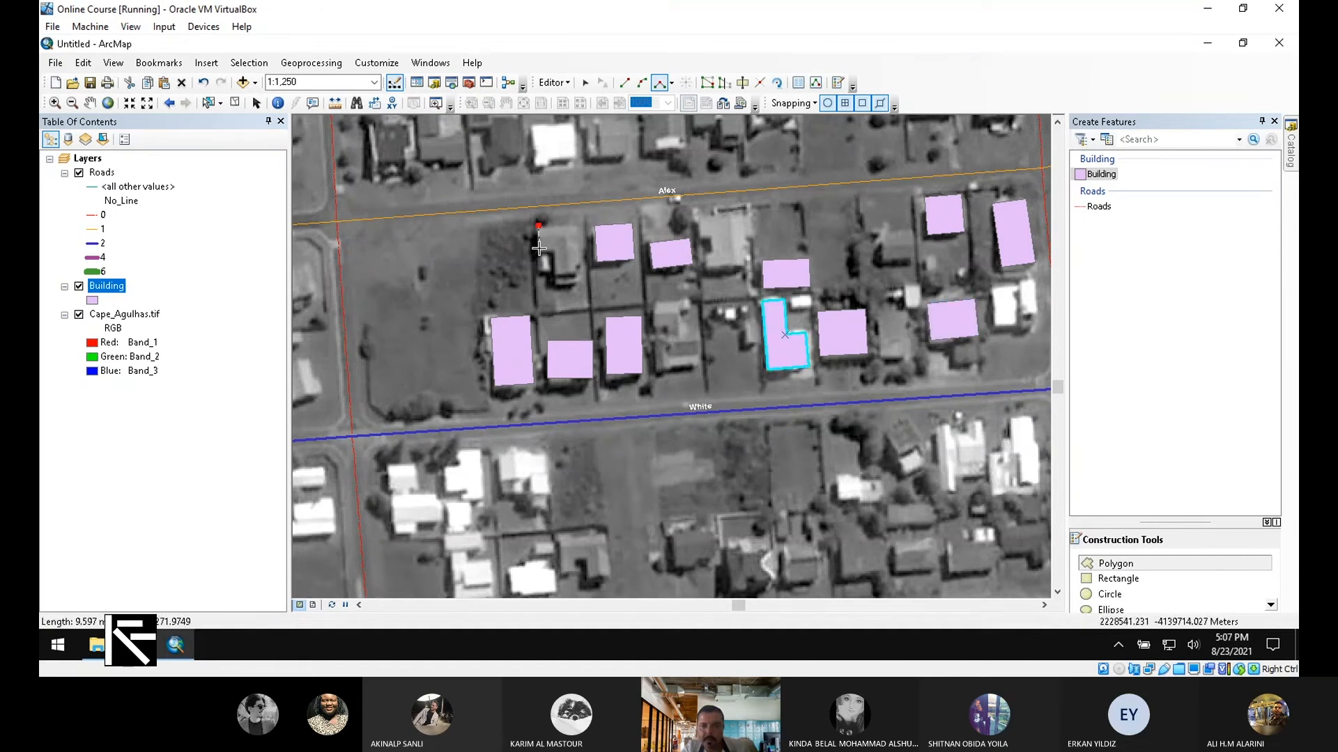
click(539, 248)
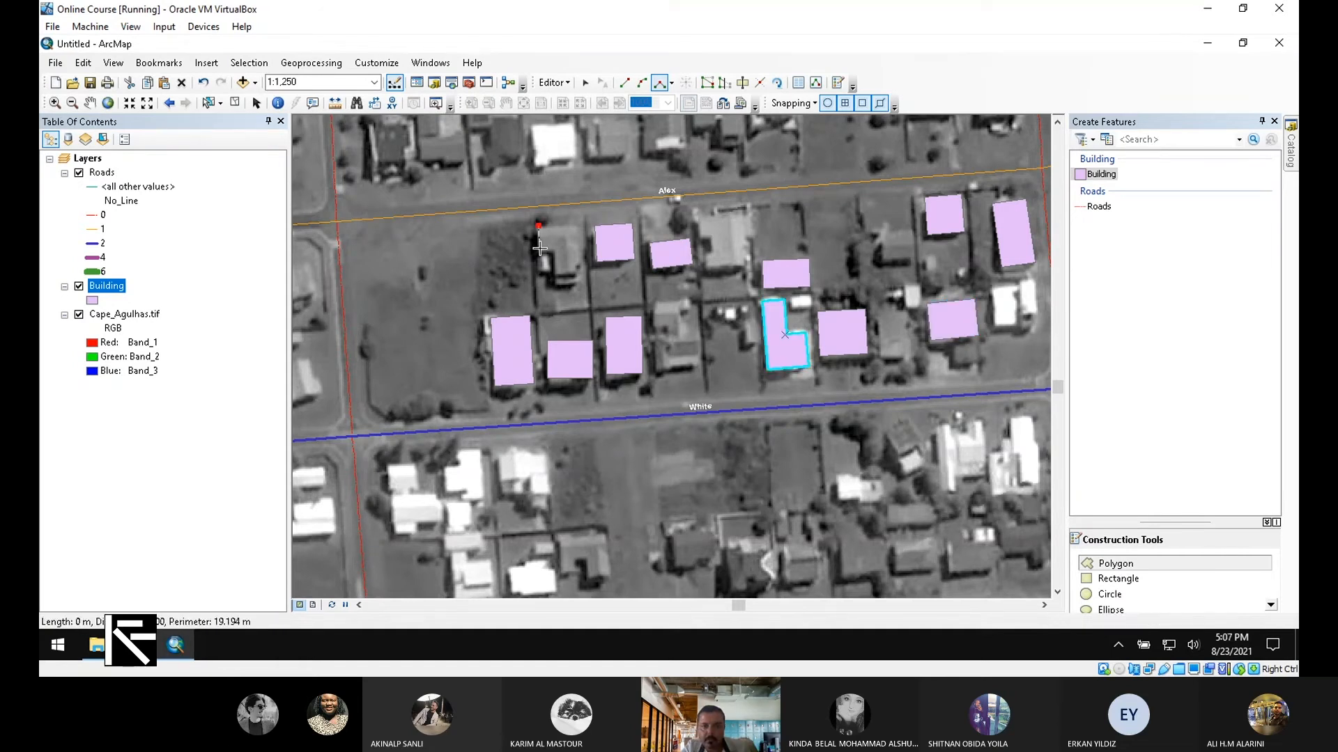
click(557, 247)
click(558, 280)
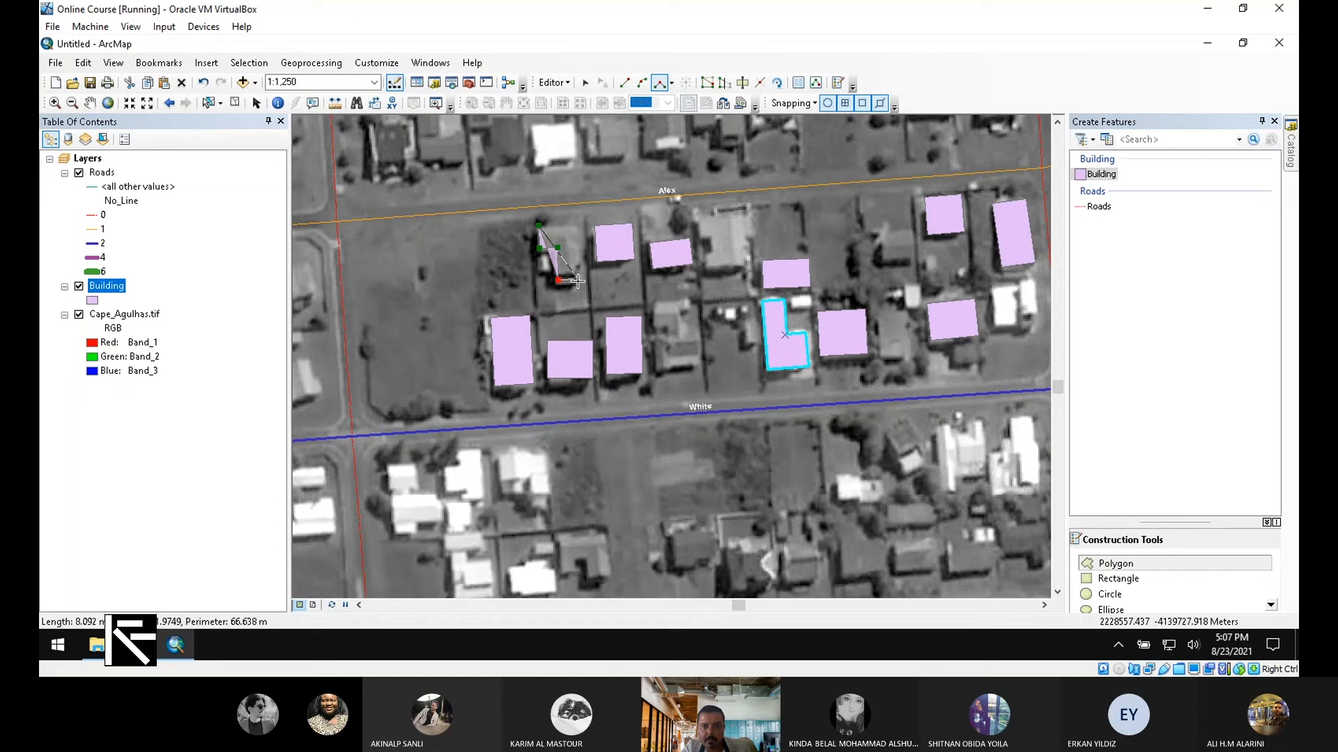
click(581, 280)
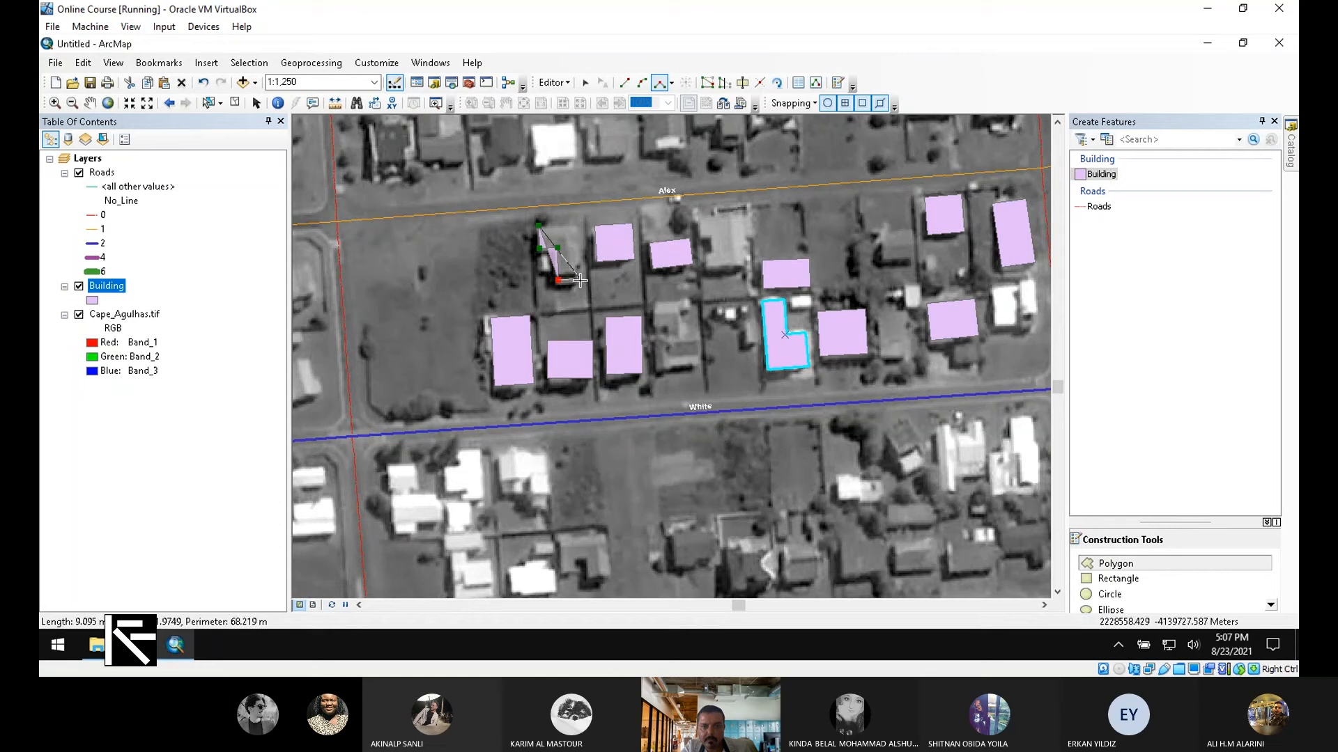
double_click(580, 226)
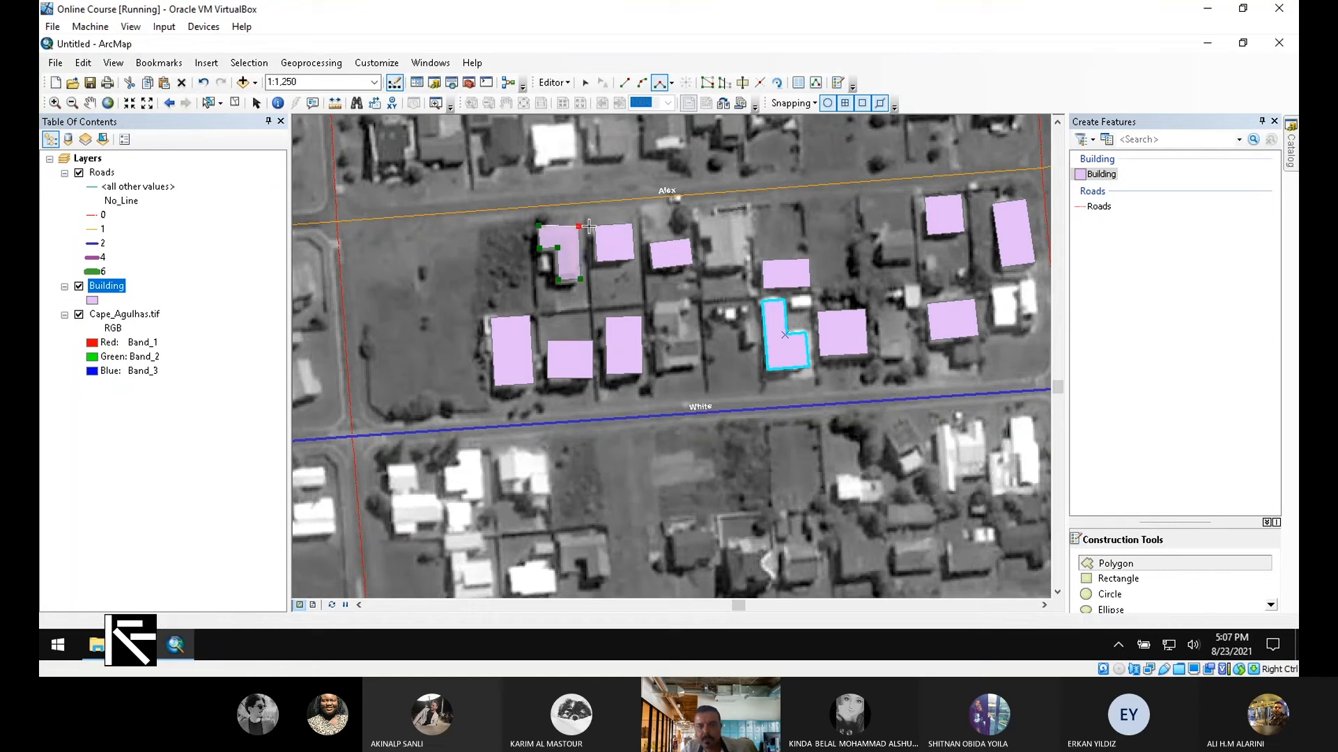
Digitize a four-cornered polygon footprint over the large house south of Alex road, between the two small rectangular footprints.
click(703, 212)
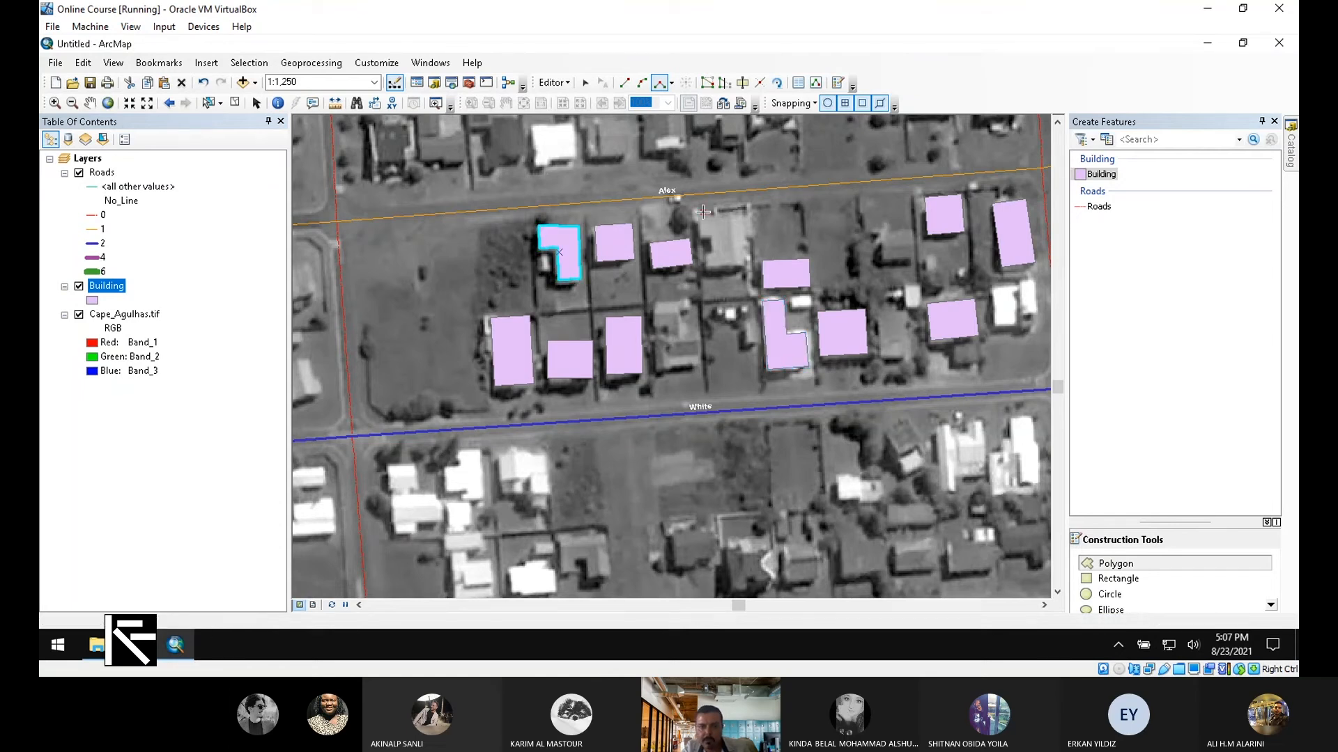
click(704, 264)
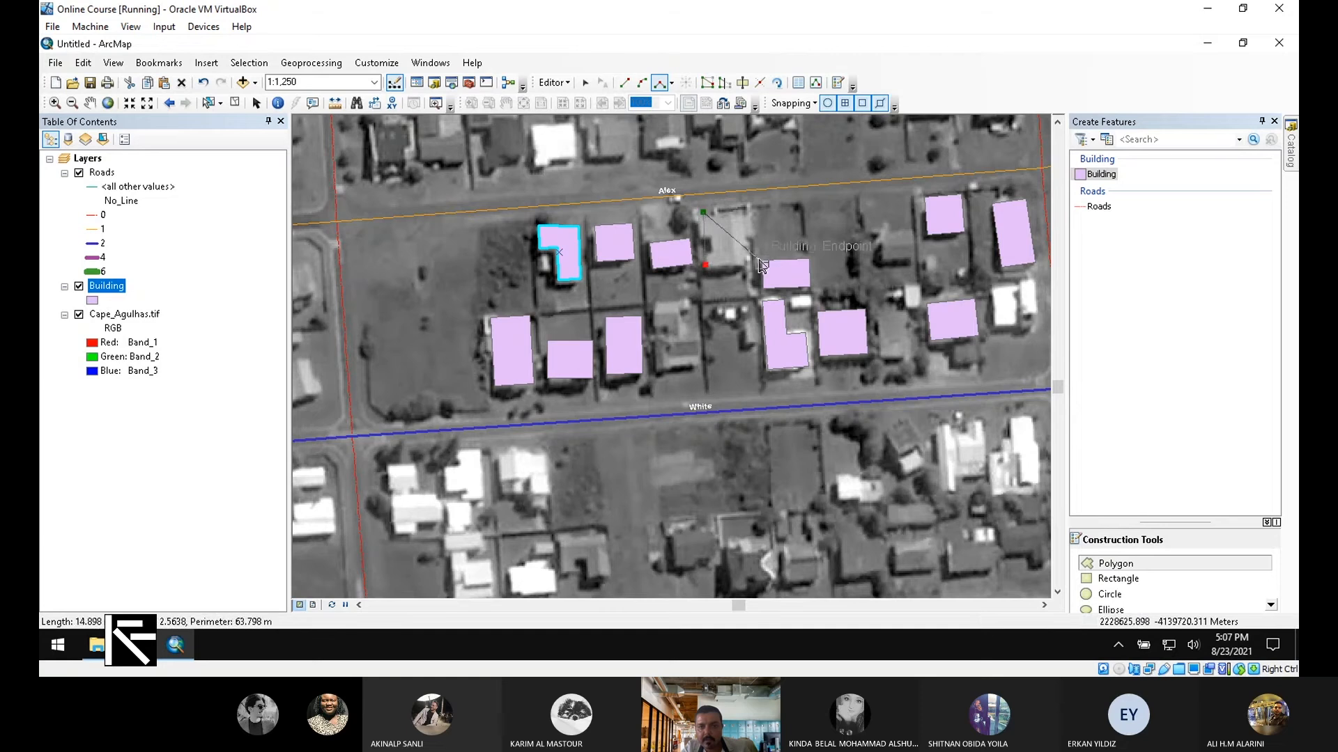
click(746, 263)
double_click(745, 212)
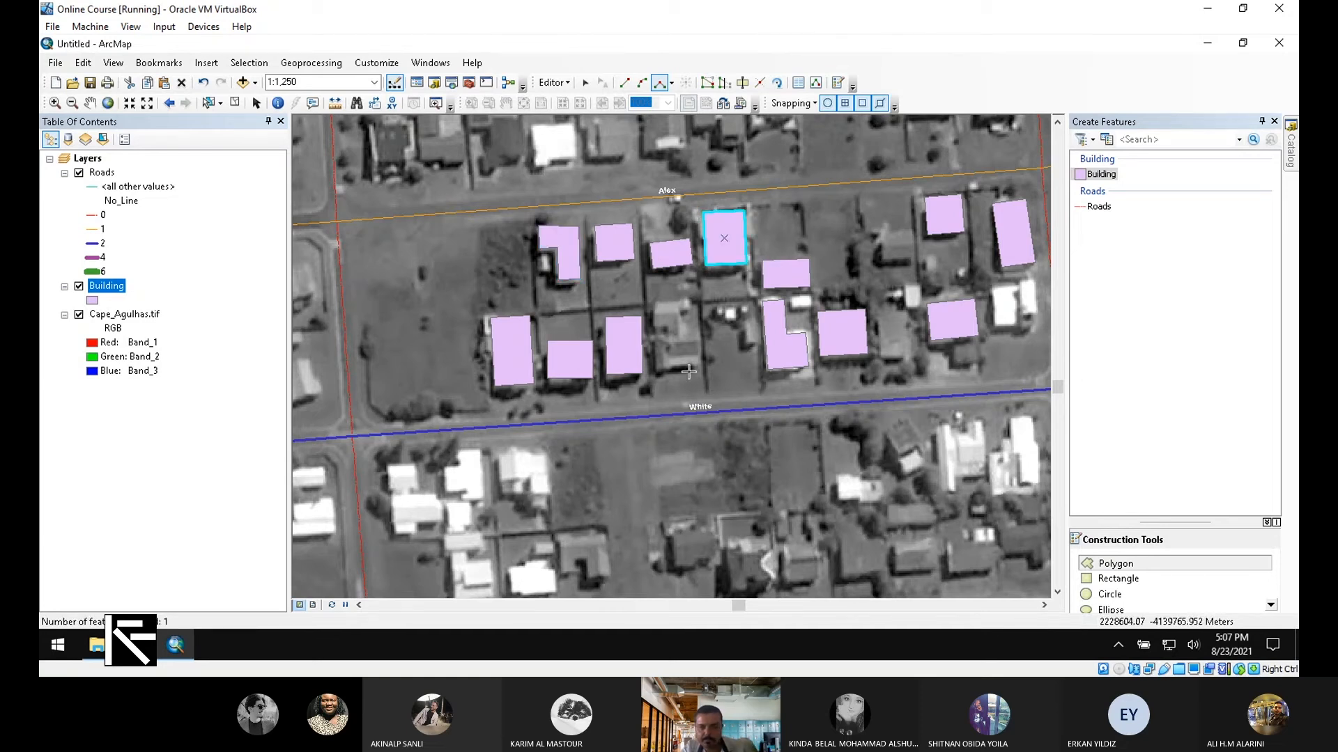
Digitize a four-cornered polygon footprint about 19 m wide over the second house from the east on Alex road's north side.
scroll(690, 369, down, 3)
scroll(689, 371, up, 3)
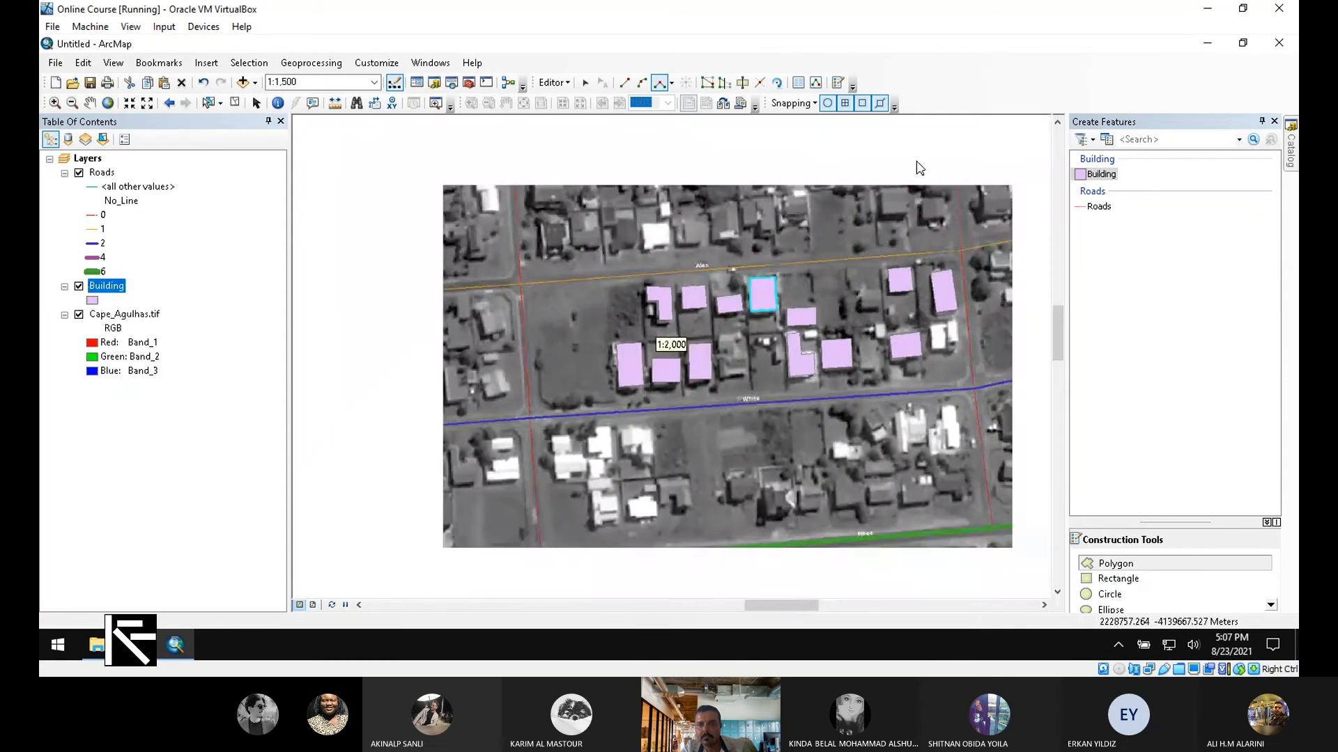
scroll(913, 223, down, 2)
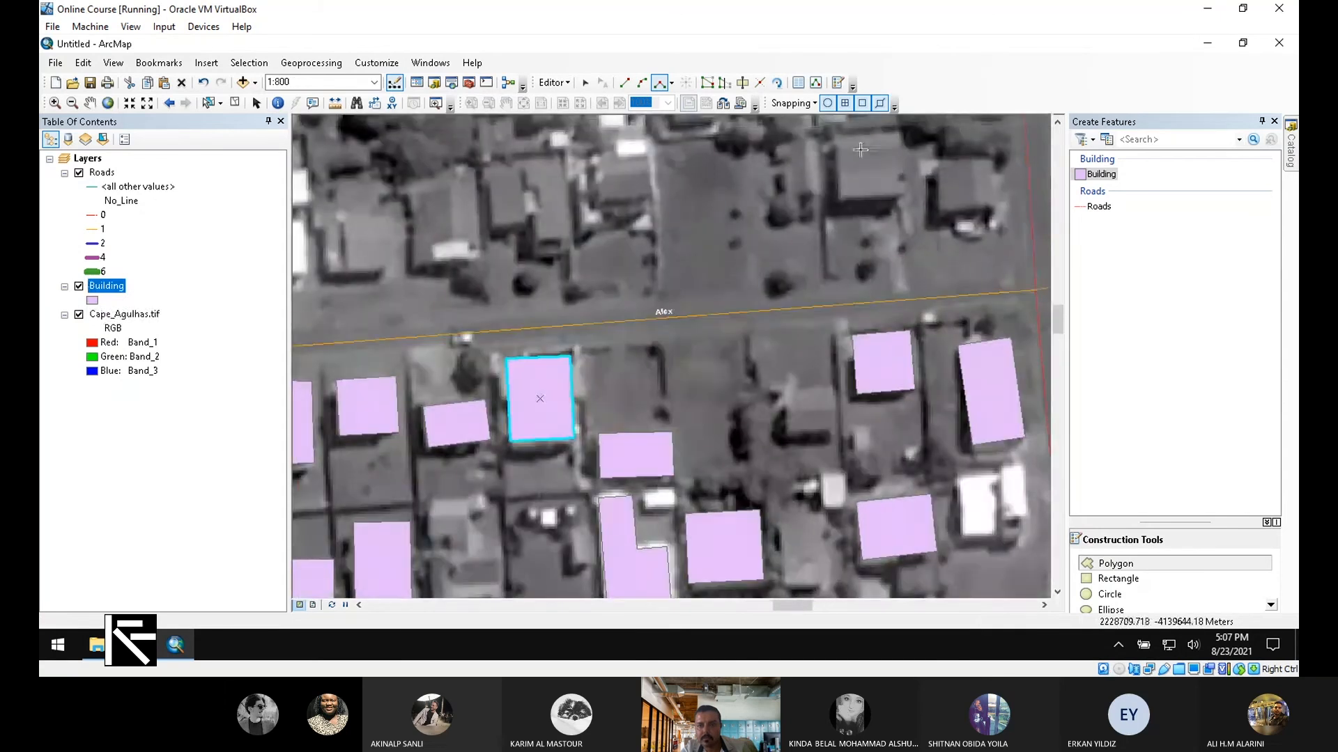
click(834, 133)
click(837, 204)
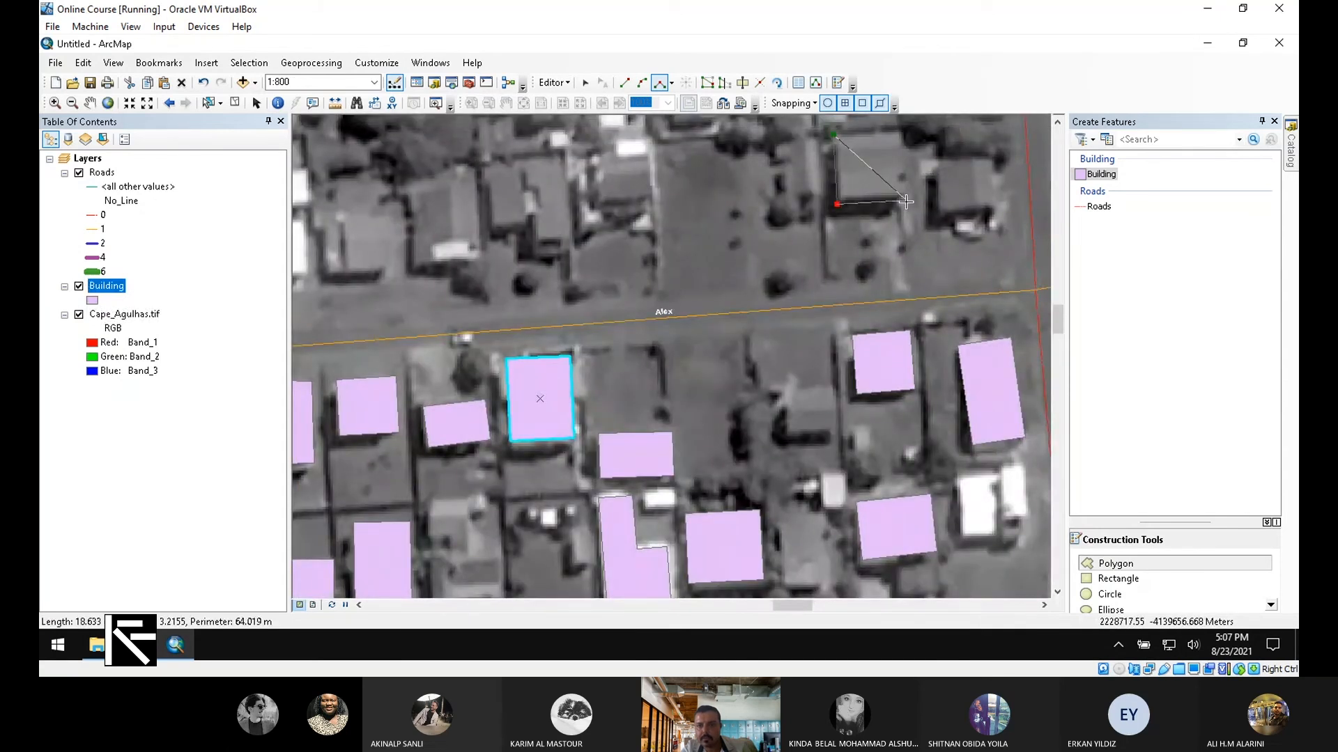
double_click(908, 201)
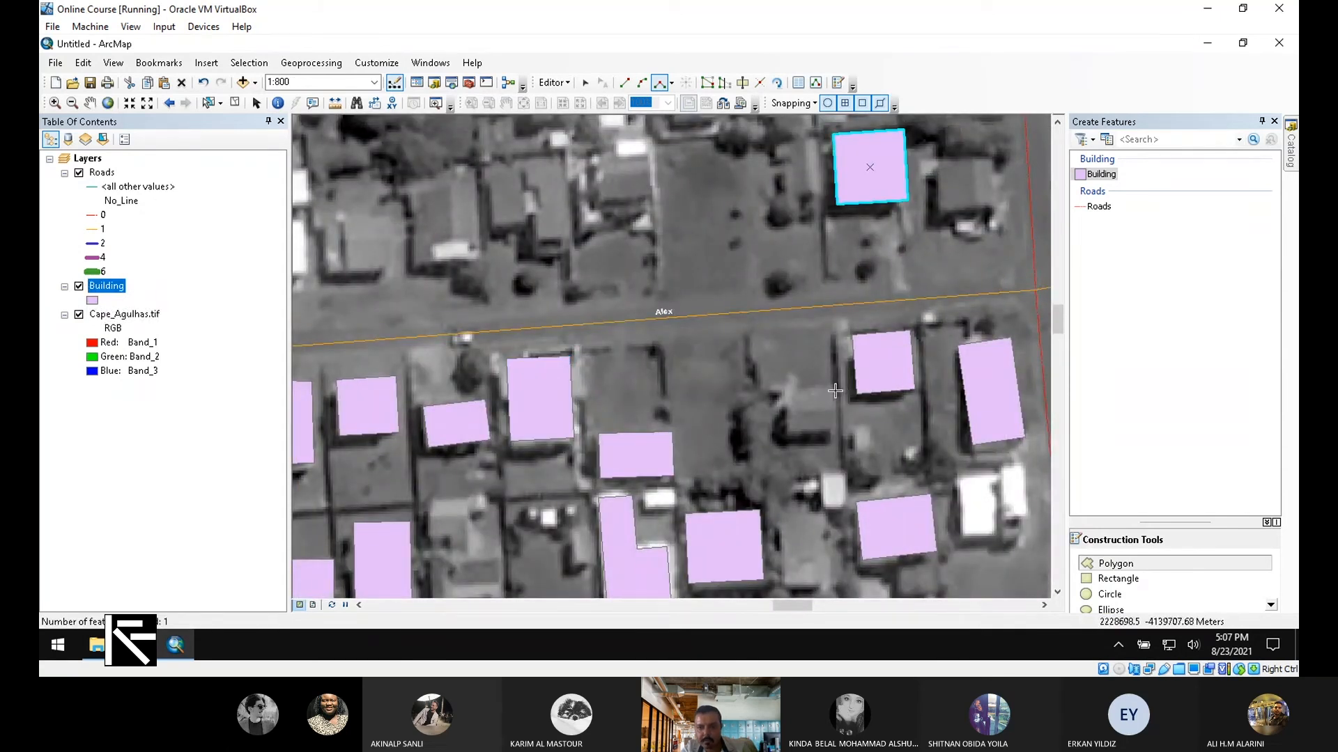
Draw a rectangular footprint over the small unmapped house south of Alex road, just west of the two easternmost footprints.
click(1129, 580)
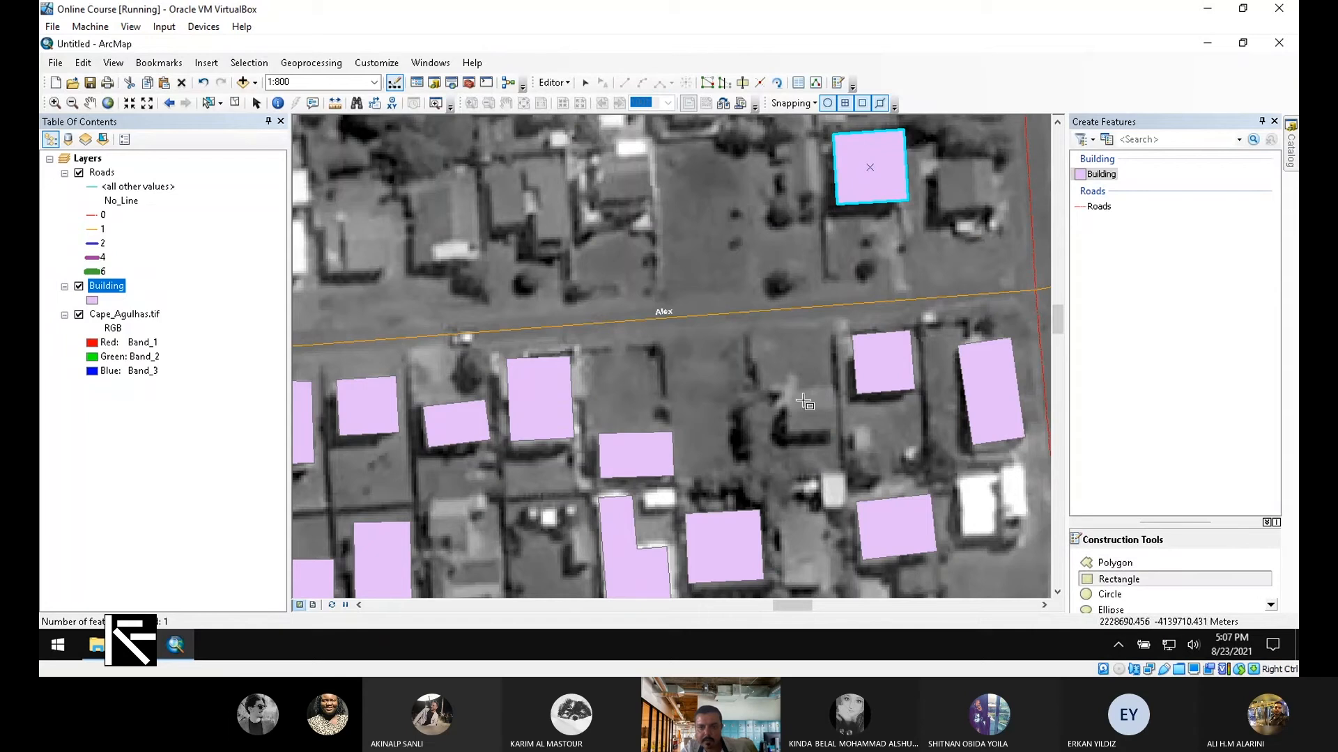
click(782, 388)
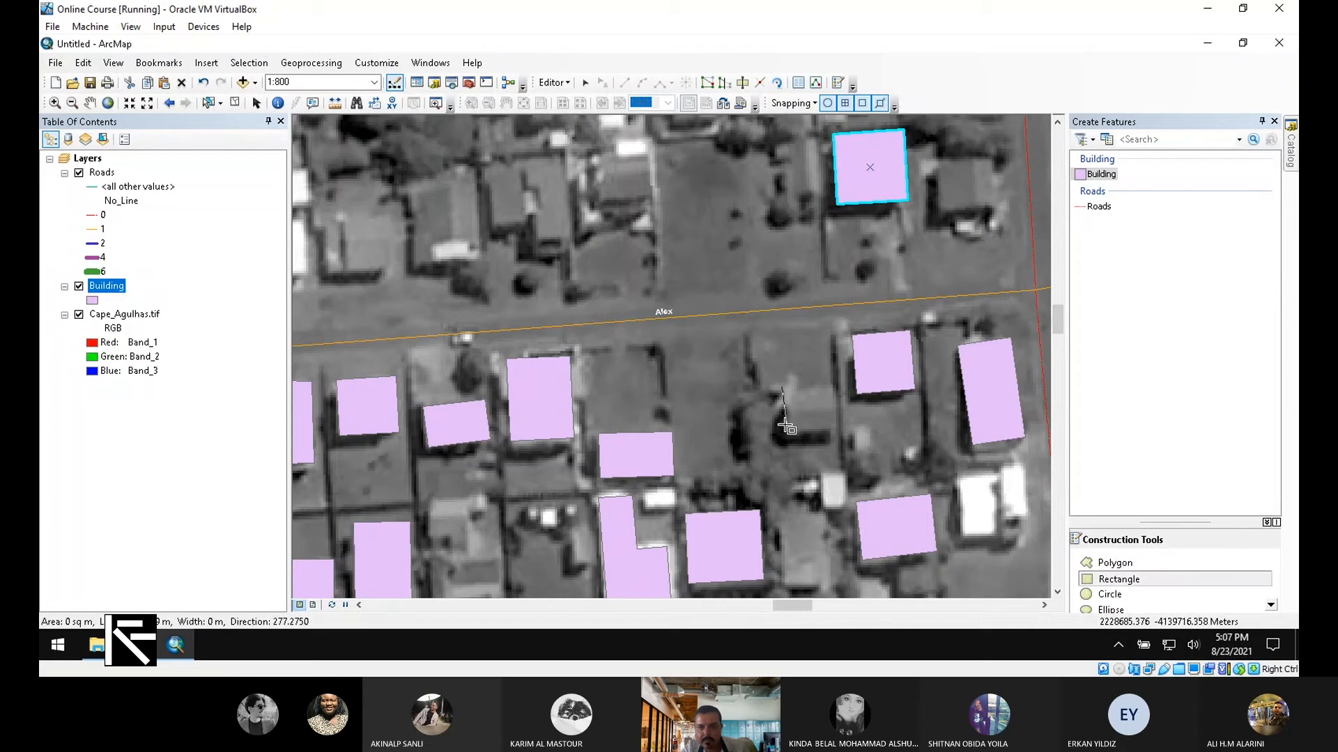
click(785, 437)
click(833, 433)
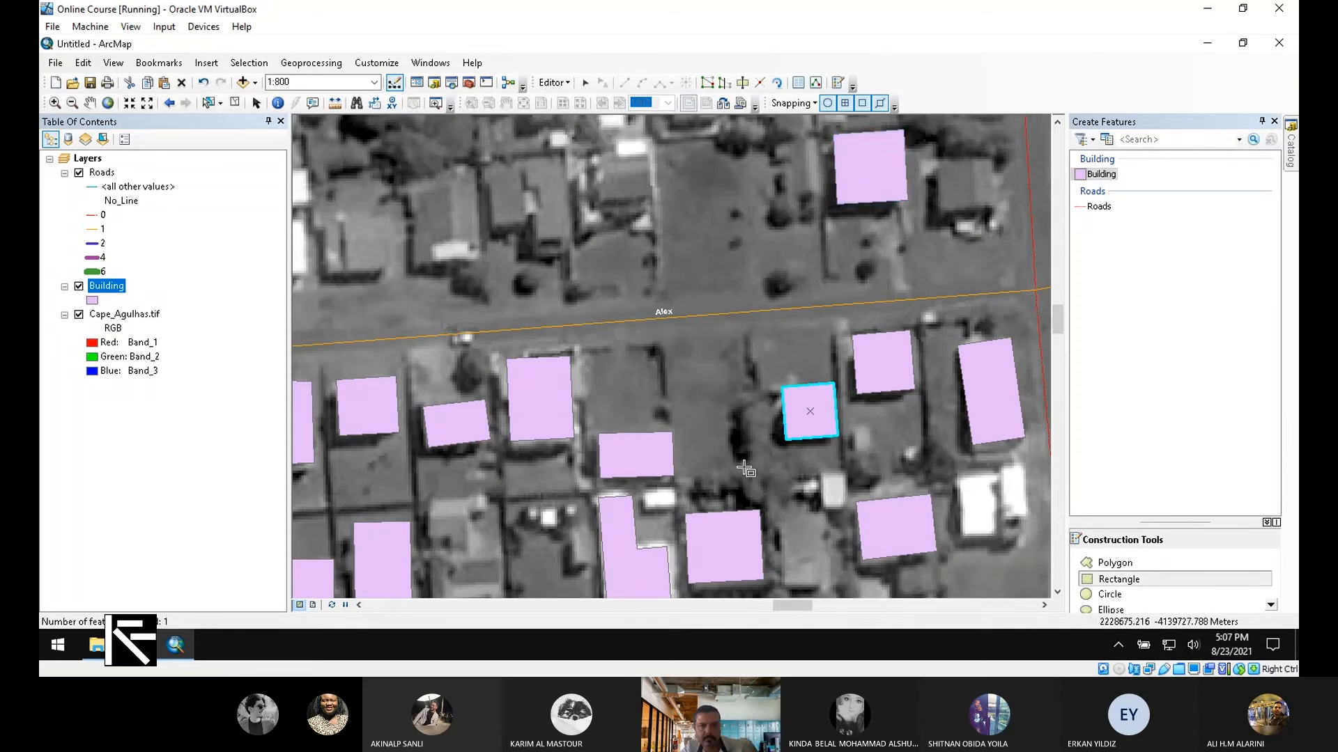
scroll(737, 472, up, 1)
scroll(704, 404, down, 3)
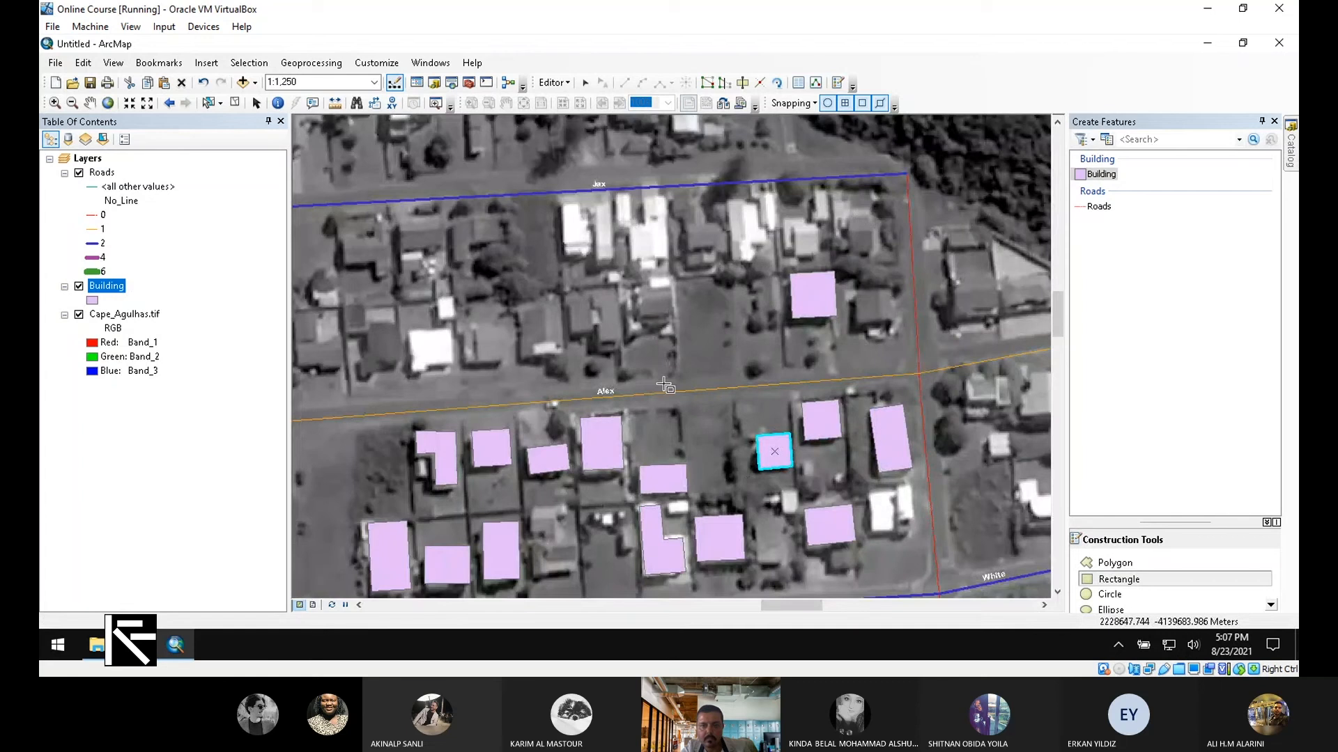
scroll(665, 385, up, 2)
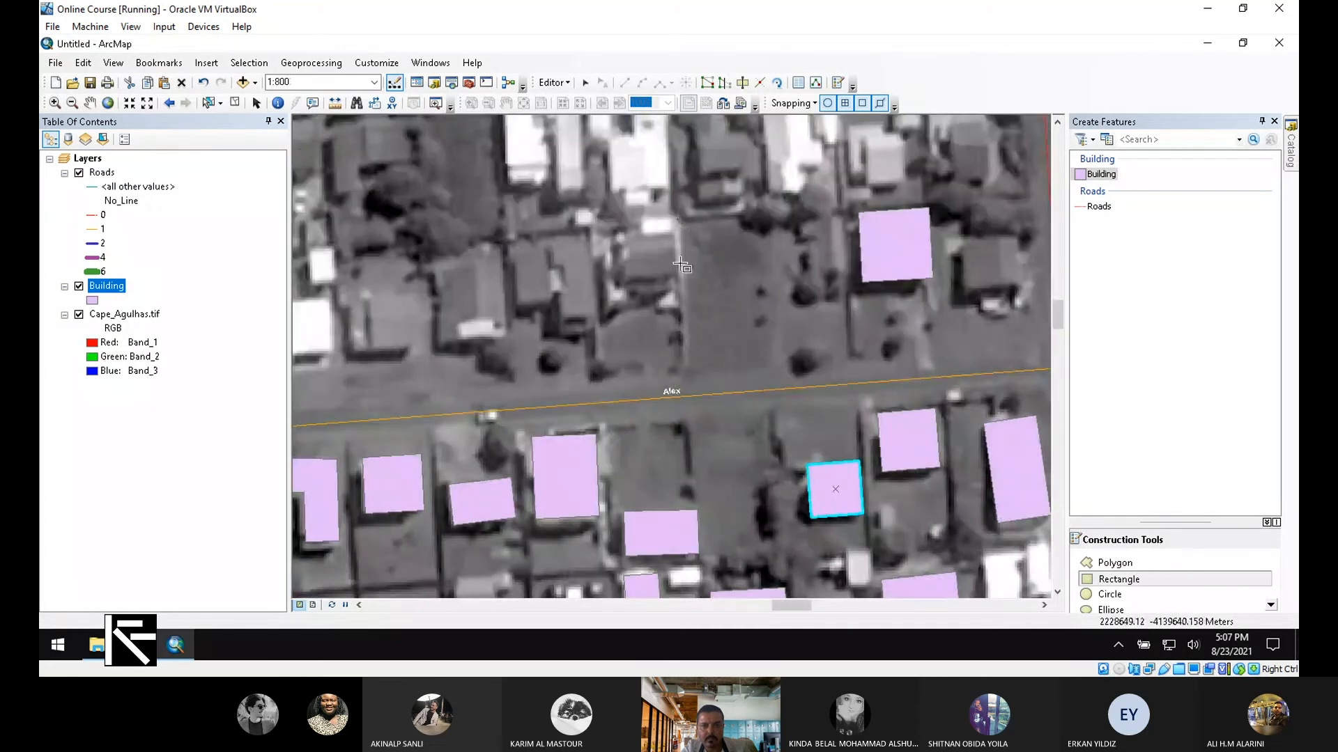
Draw rectangular footprints north of Alex road over the house just west of the vacant lot and another farther west, about 17 m wide.
click(679, 286)
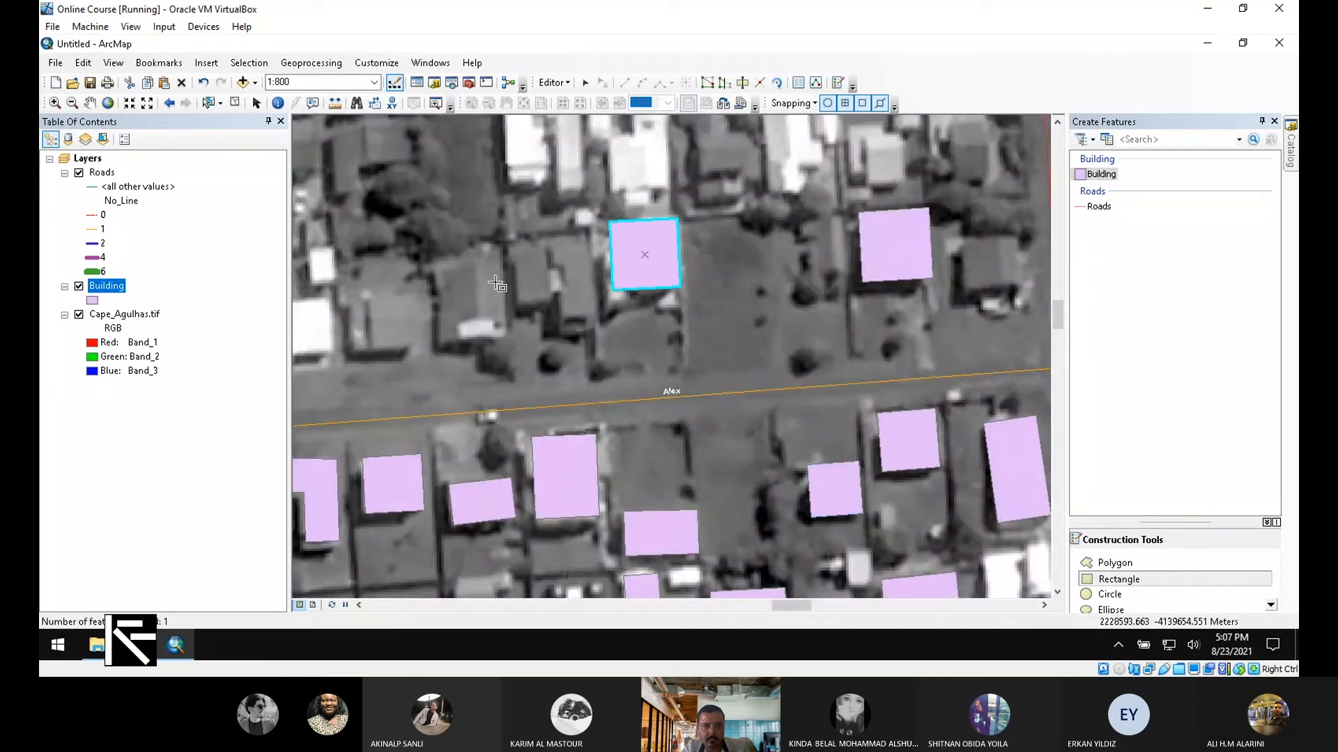
click(500, 239)
click(506, 343)
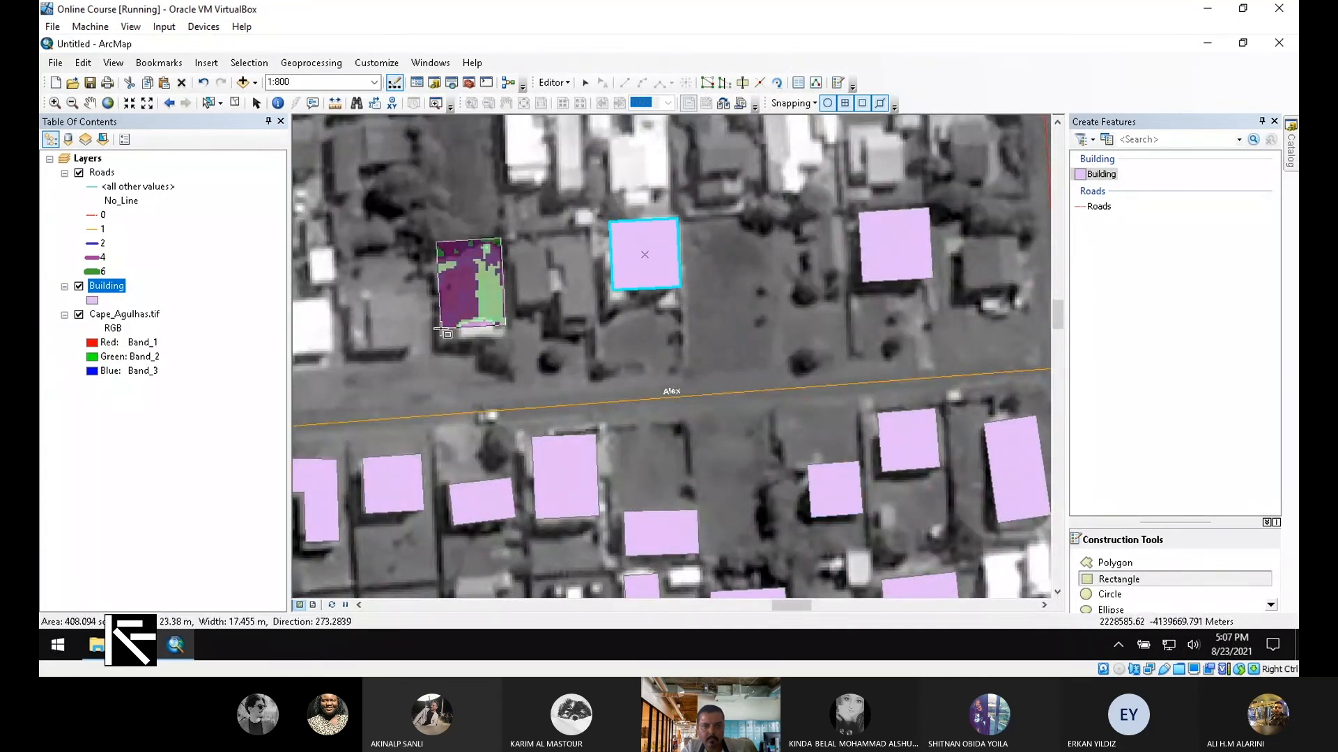
click(440, 336)
Draw rectangular footprints over the bright-roofed house north of Alex road and the house directly north of it beside Jax road.
scroll(668, 496, down, 5)
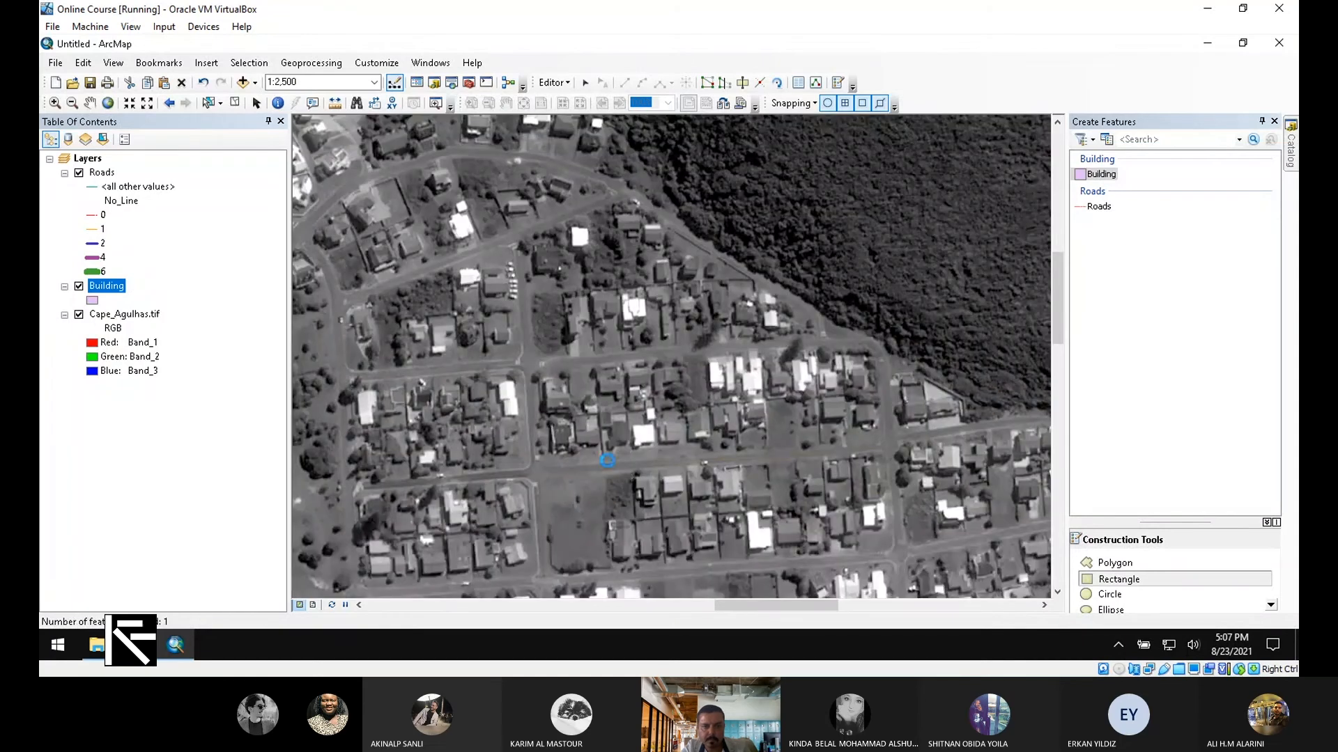
scroll(709, 485, up, 1)
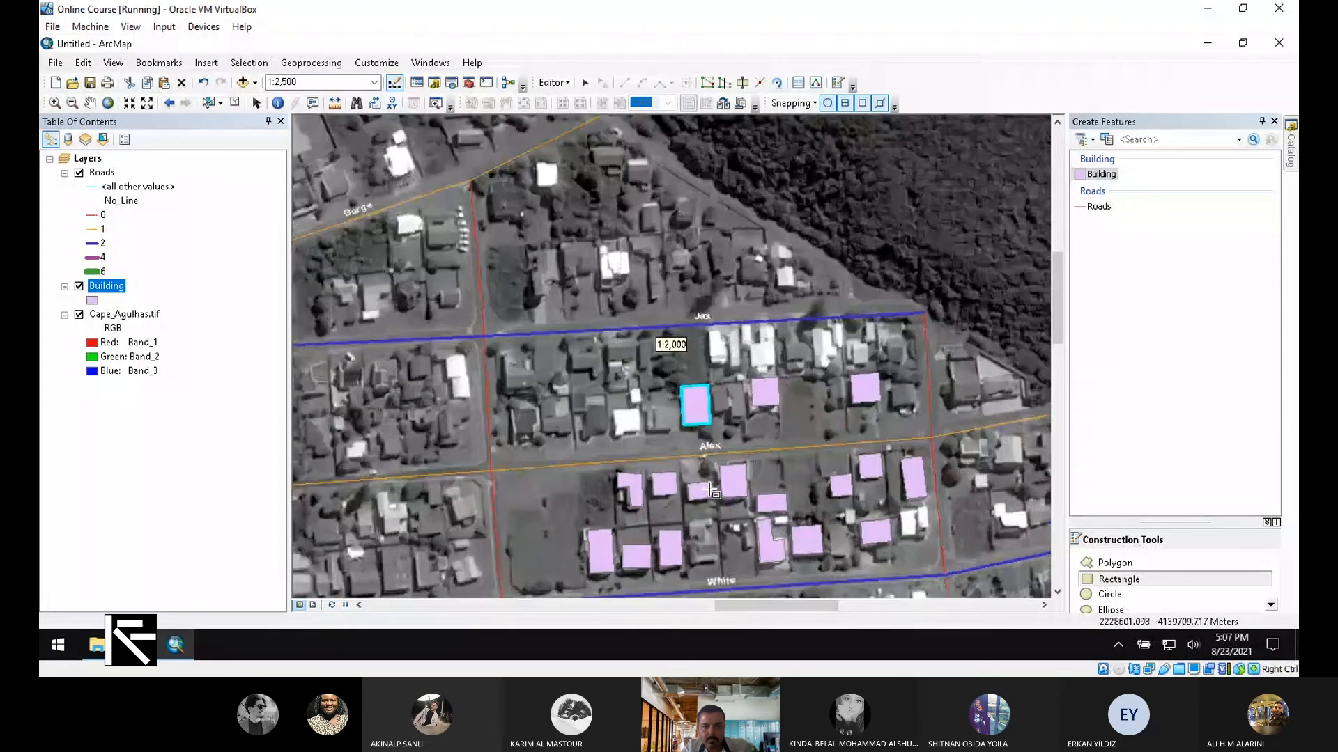
scroll(709, 490, up, 2)
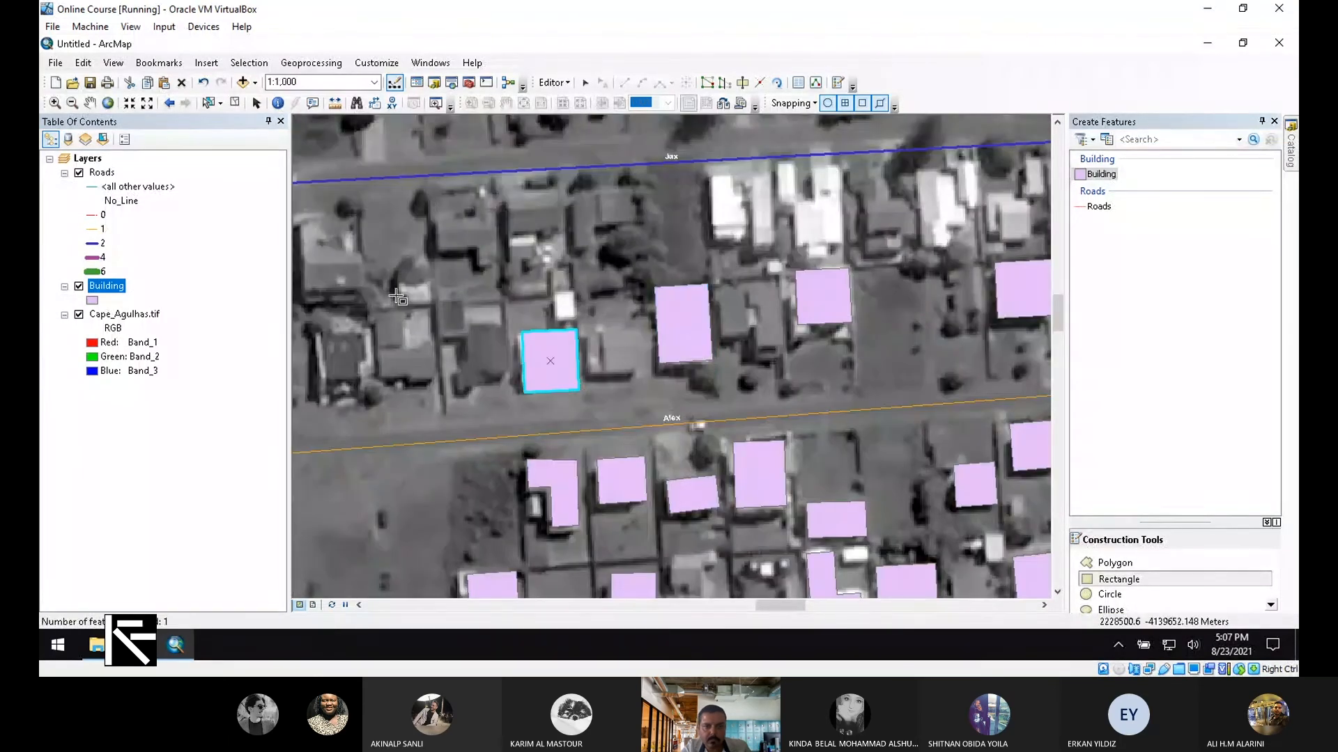
click(508, 190)
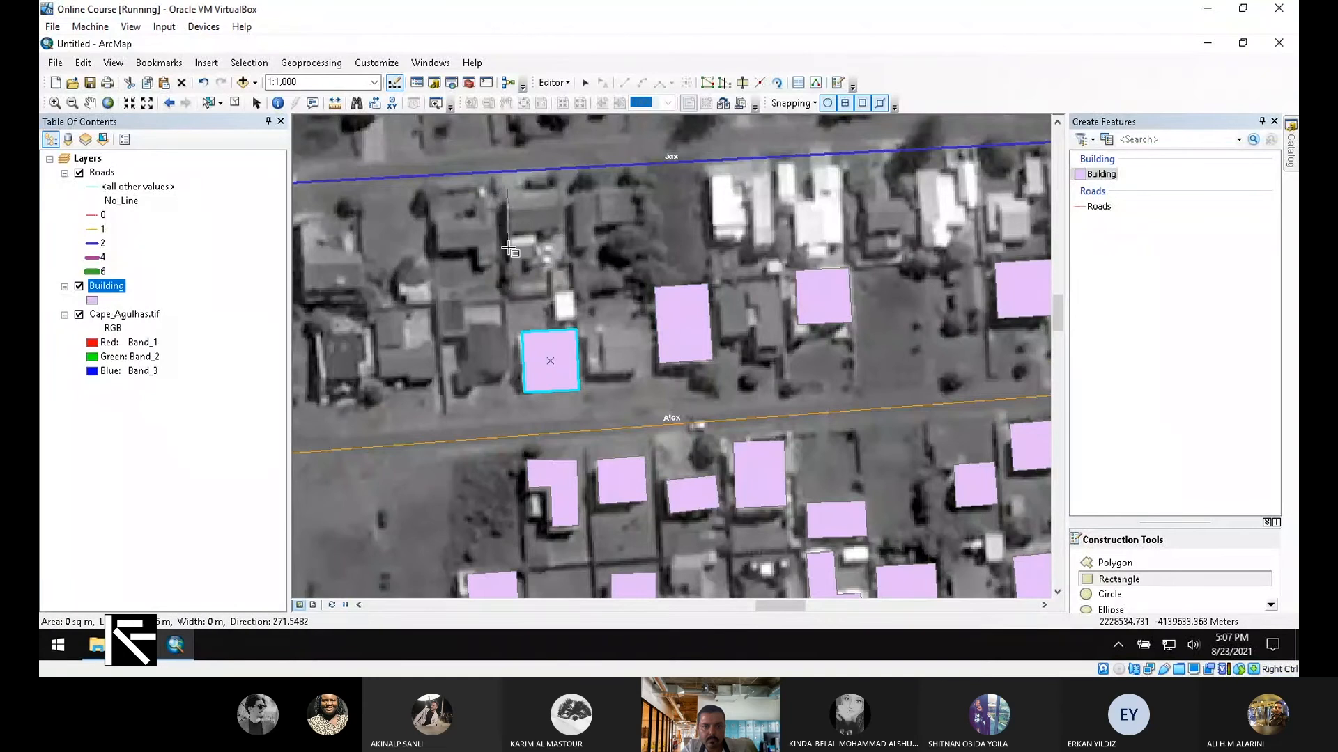
click(509, 249)
click(567, 237)
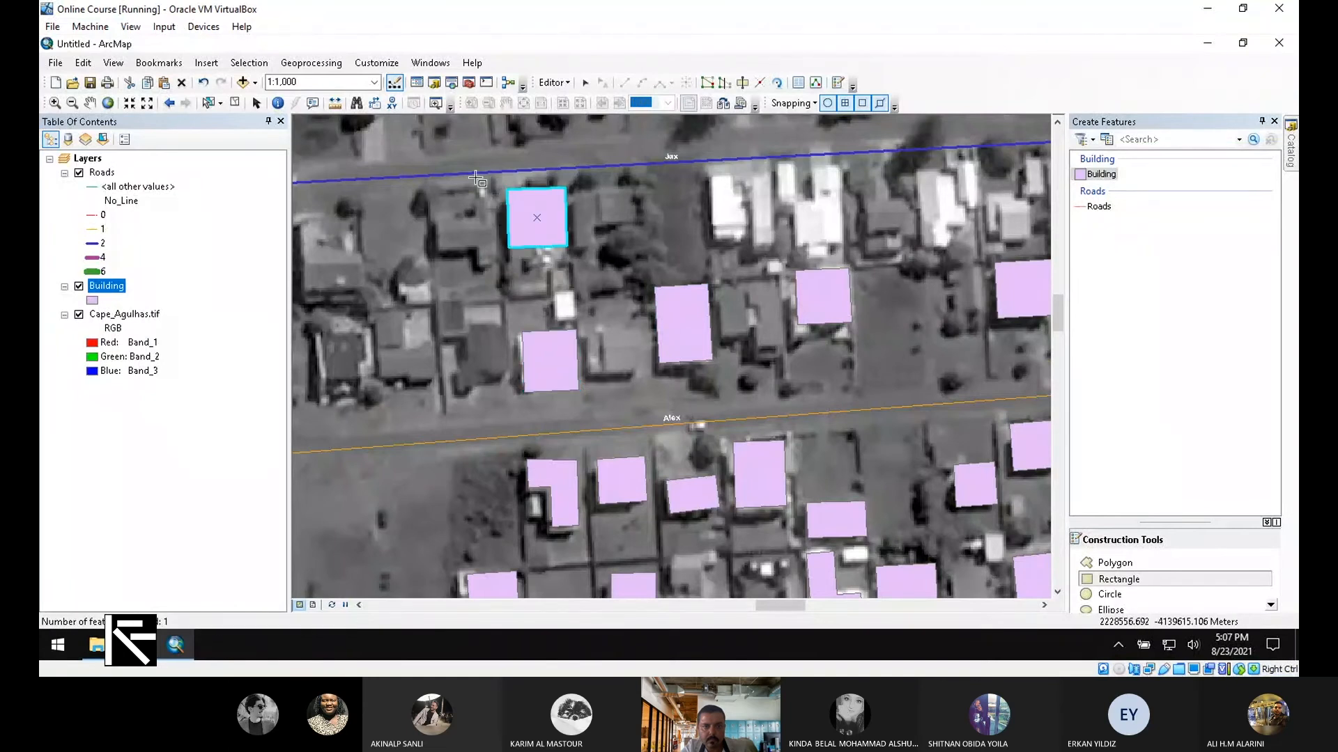
Draw rectangular footprints over the next house west along Jax road and the house southwest of it on Alex road's north side.
click(491, 193)
click(491, 265)
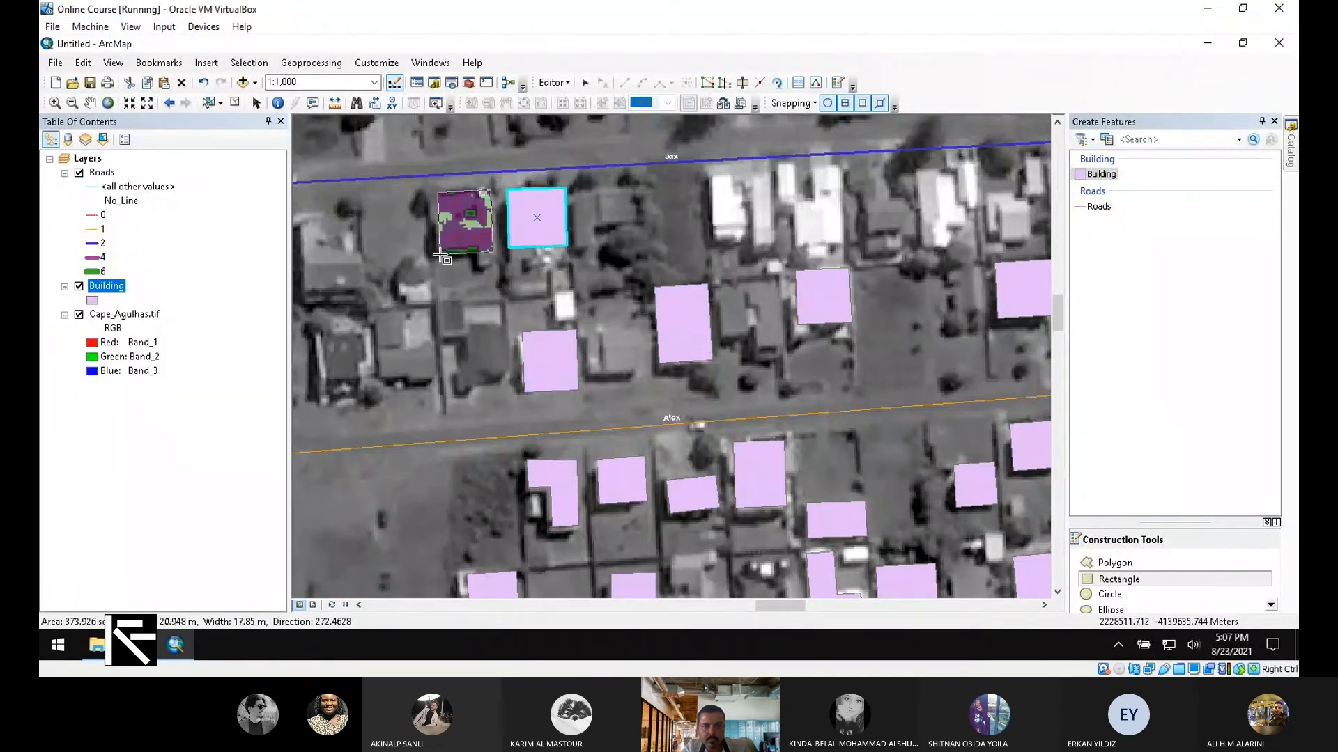
click(441, 255)
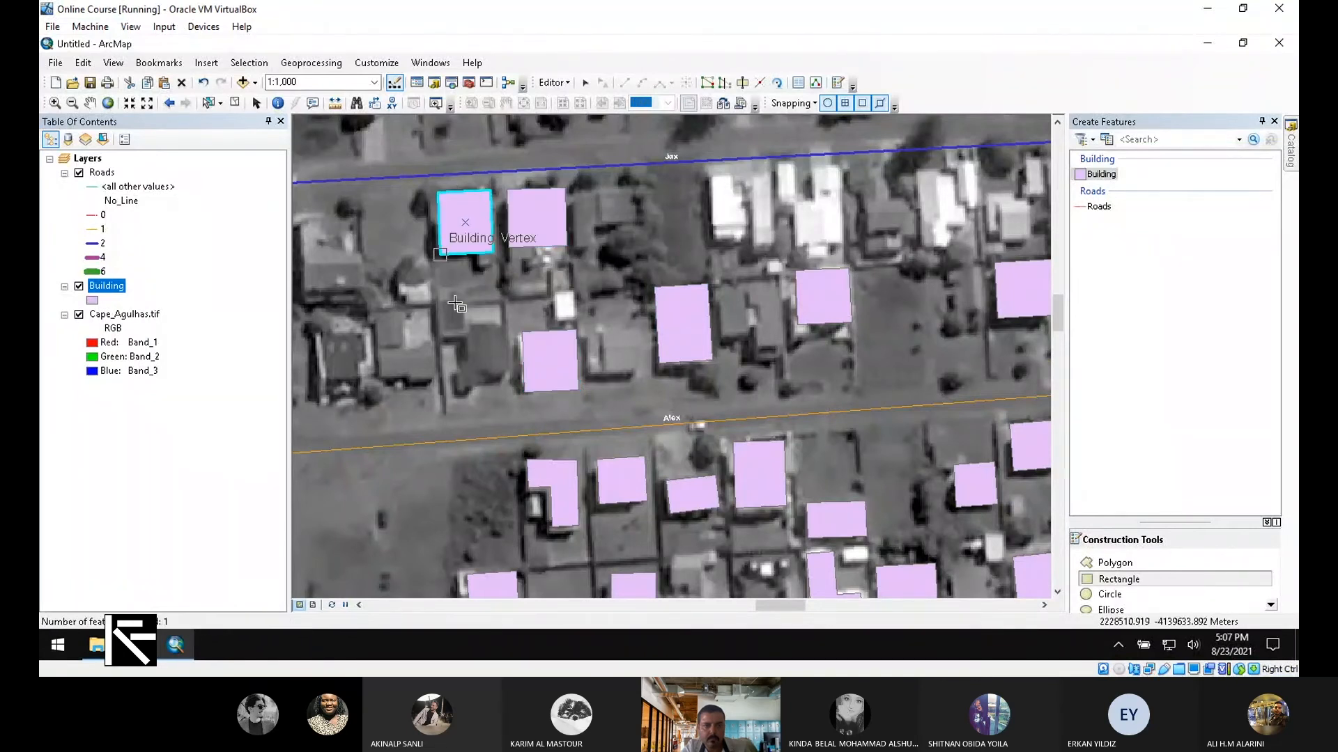
click(377, 311)
click(379, 383)
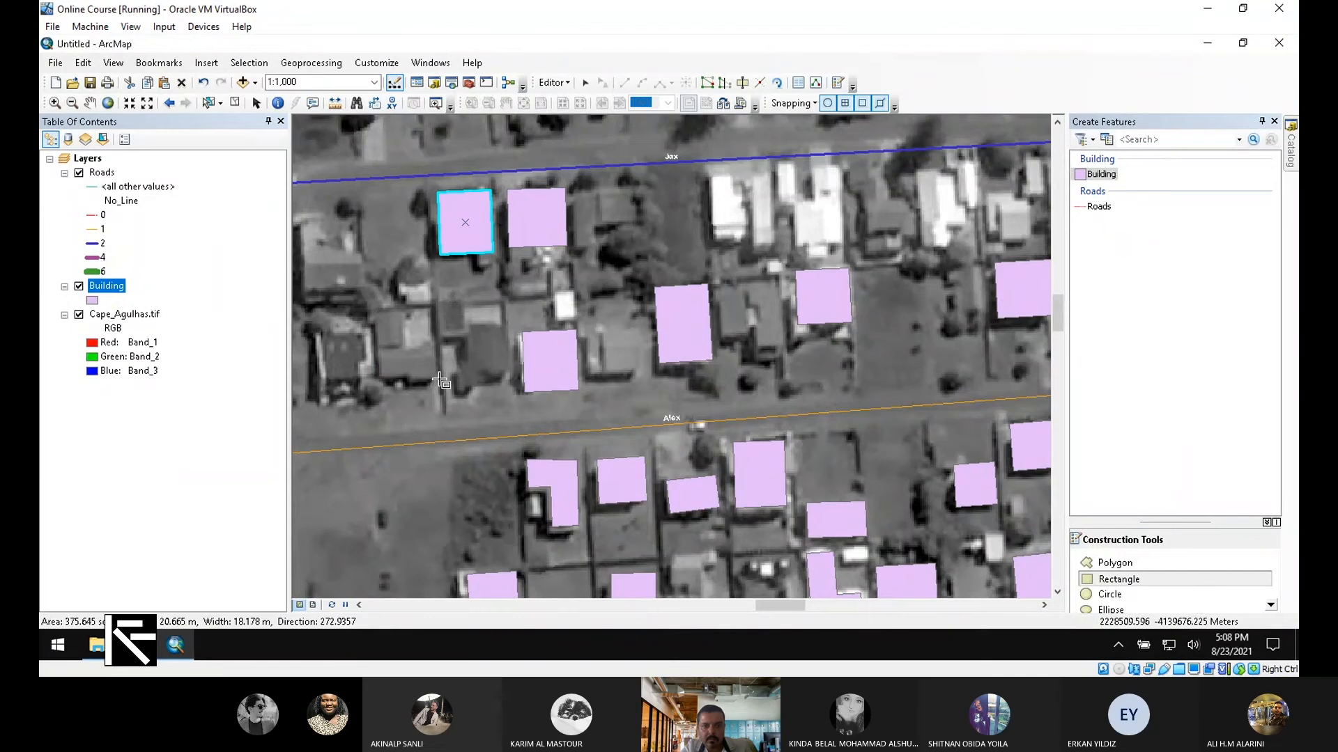
click(441, 381)
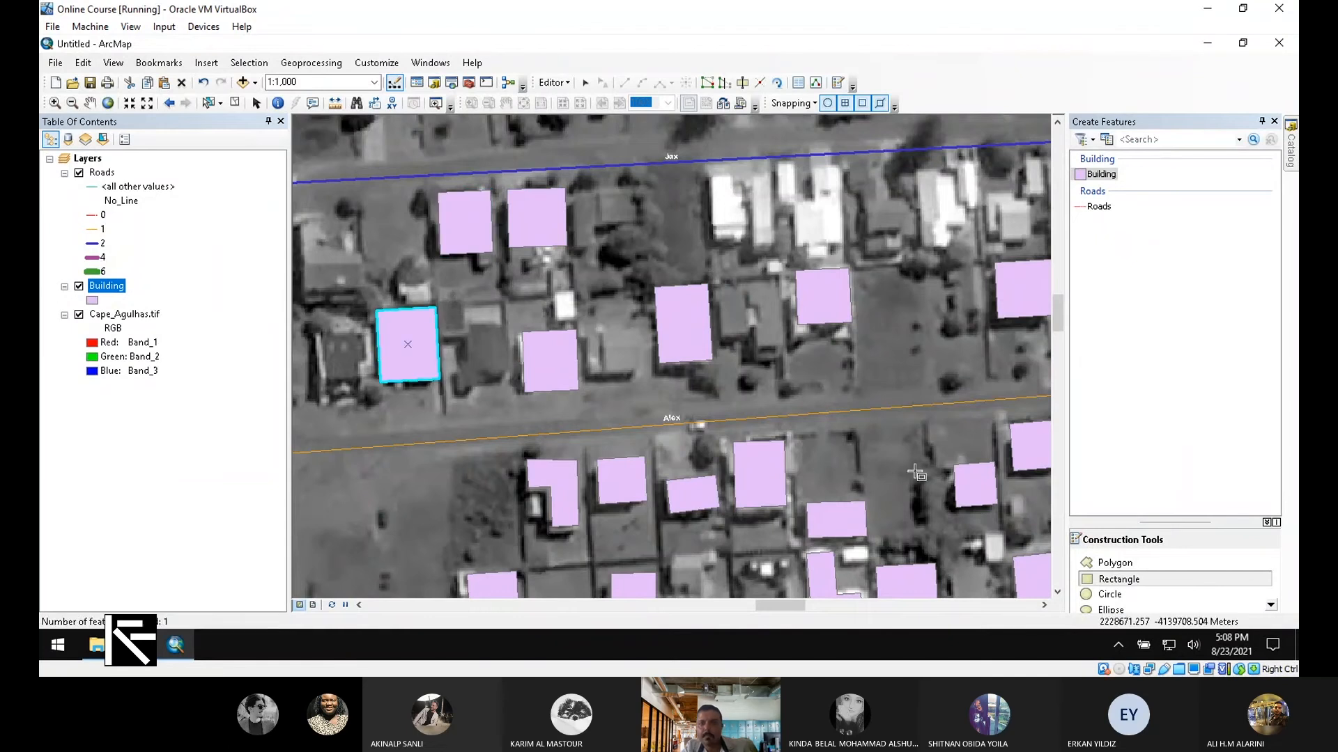
Draw rectangular footprints over the two neighbouring white-roofed houses on Jax road's south side, east of the tree-covered lot.
click(711, 171)
click(712, 247)
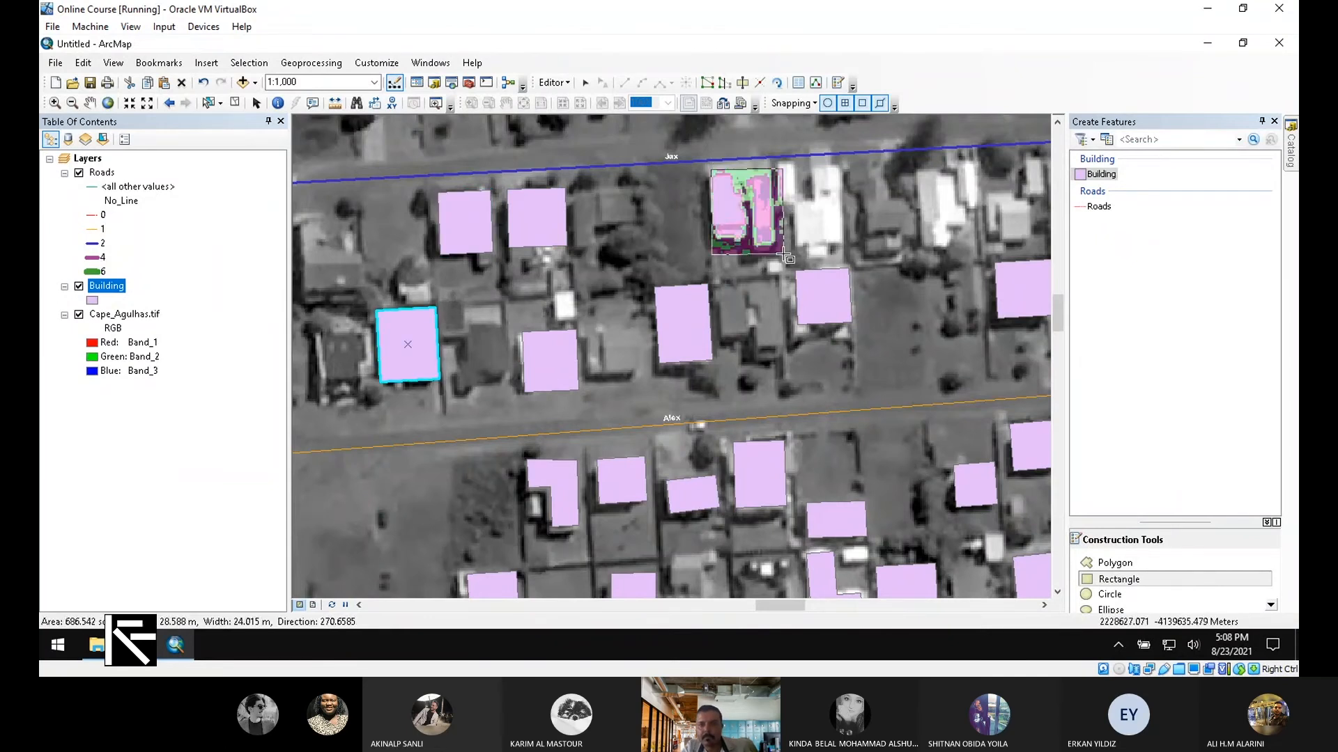
click(770, 248)
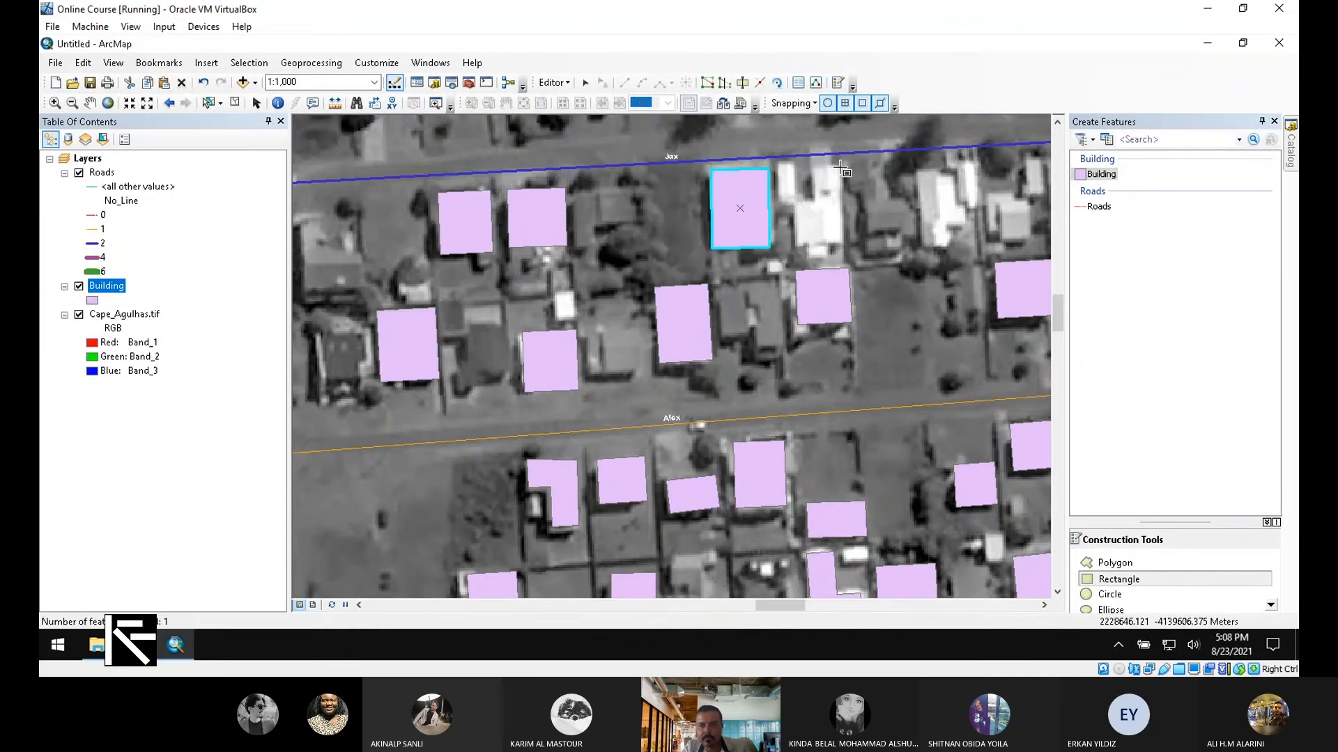
click(841, 168)
click(841, 250)
click(786, 250)
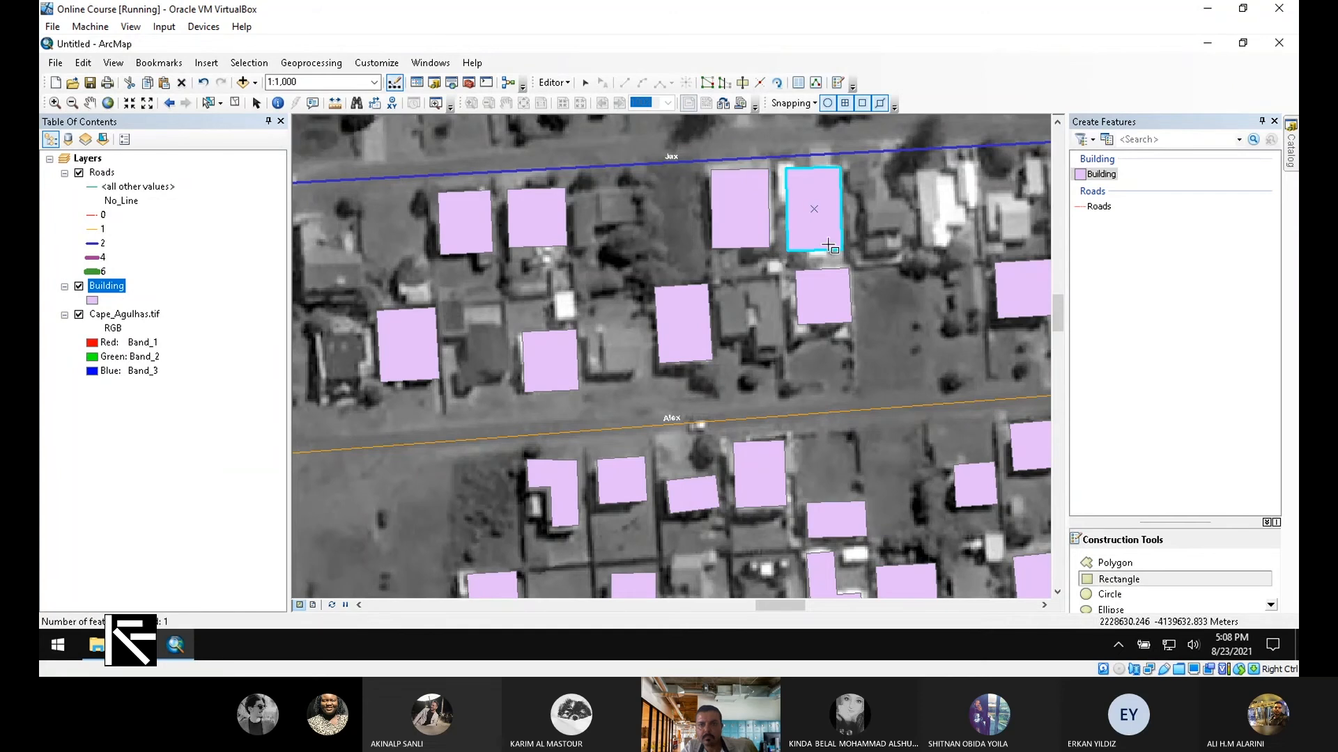
Draw a rectangular footprint about 16 m wide over the easternmost house on Alex road's north side, near the street corner.
scroll(662, 344, down, 2)
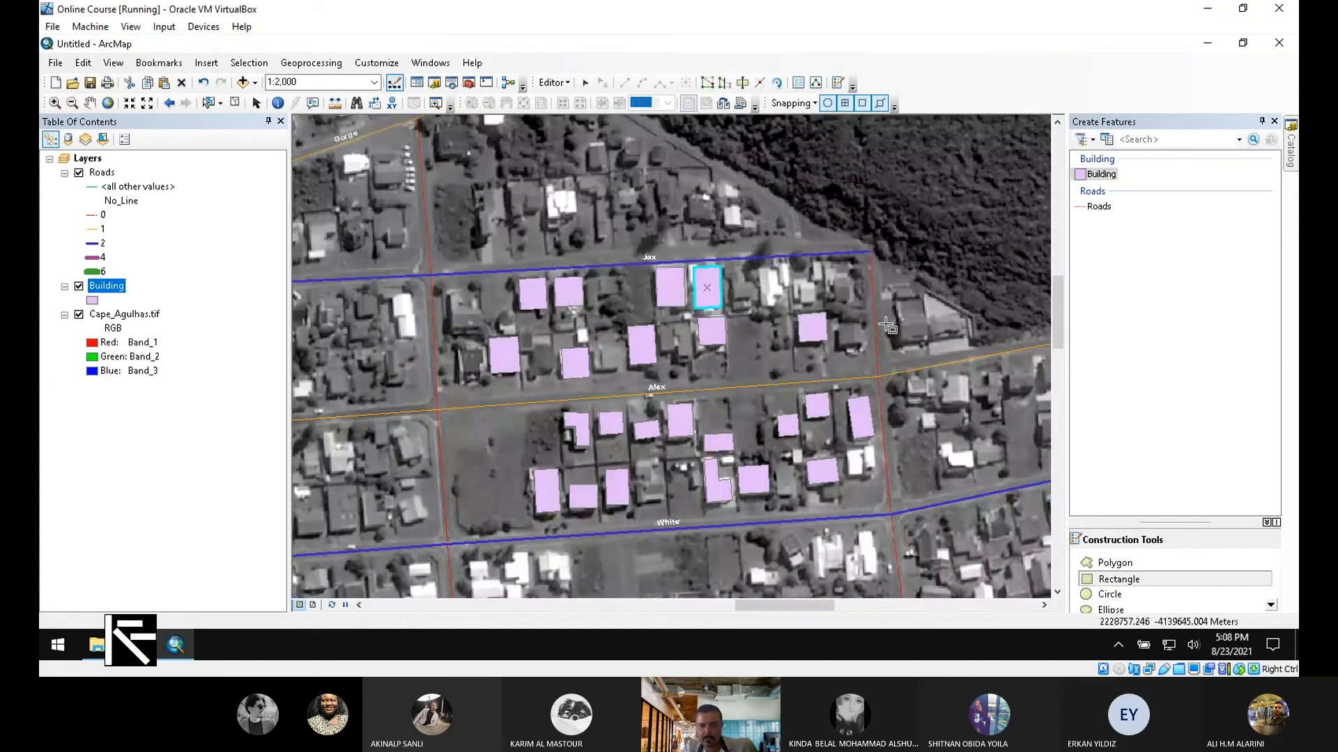
scroll(887, 326, up, 2)
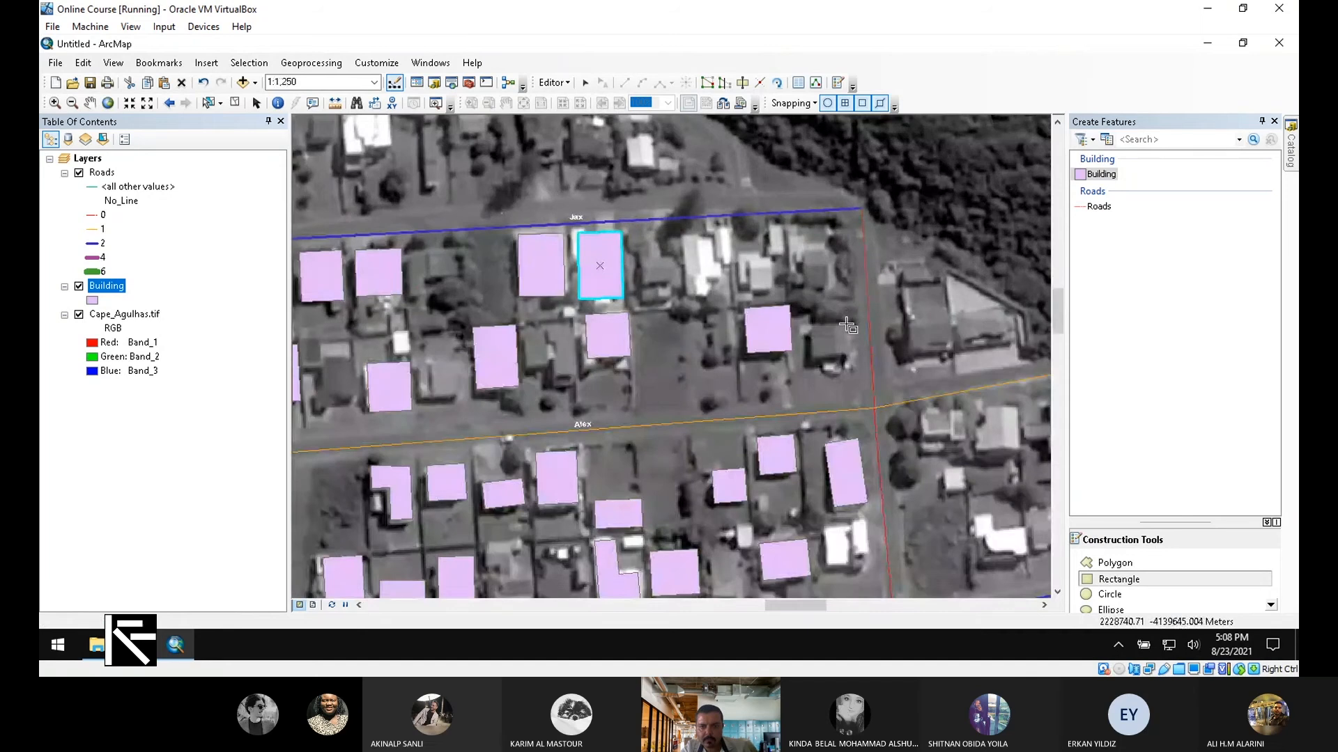
click(848, 325)
click(849, 358)
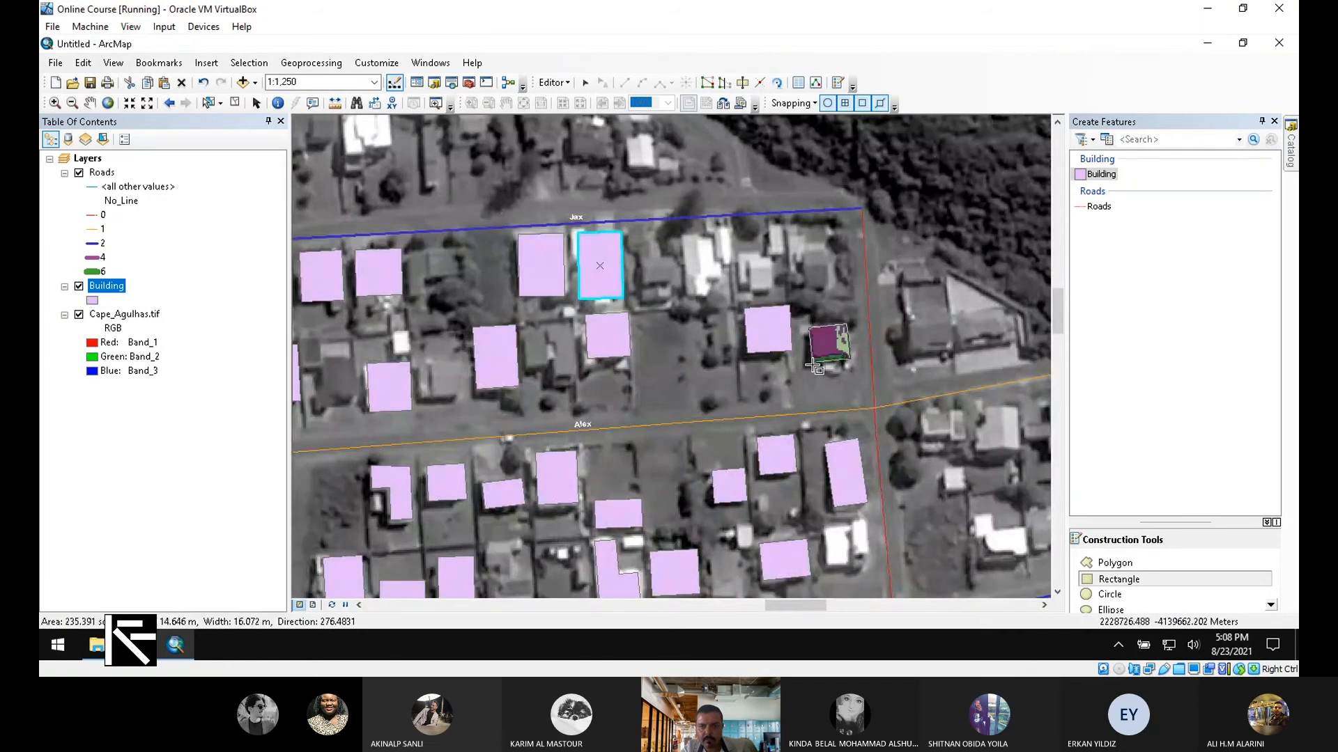
click(812, 364)
Draw a rectangular footprint over the remaining large white-roofed house on Jax road's south side, northwest of the corner house.
click(679, 234)
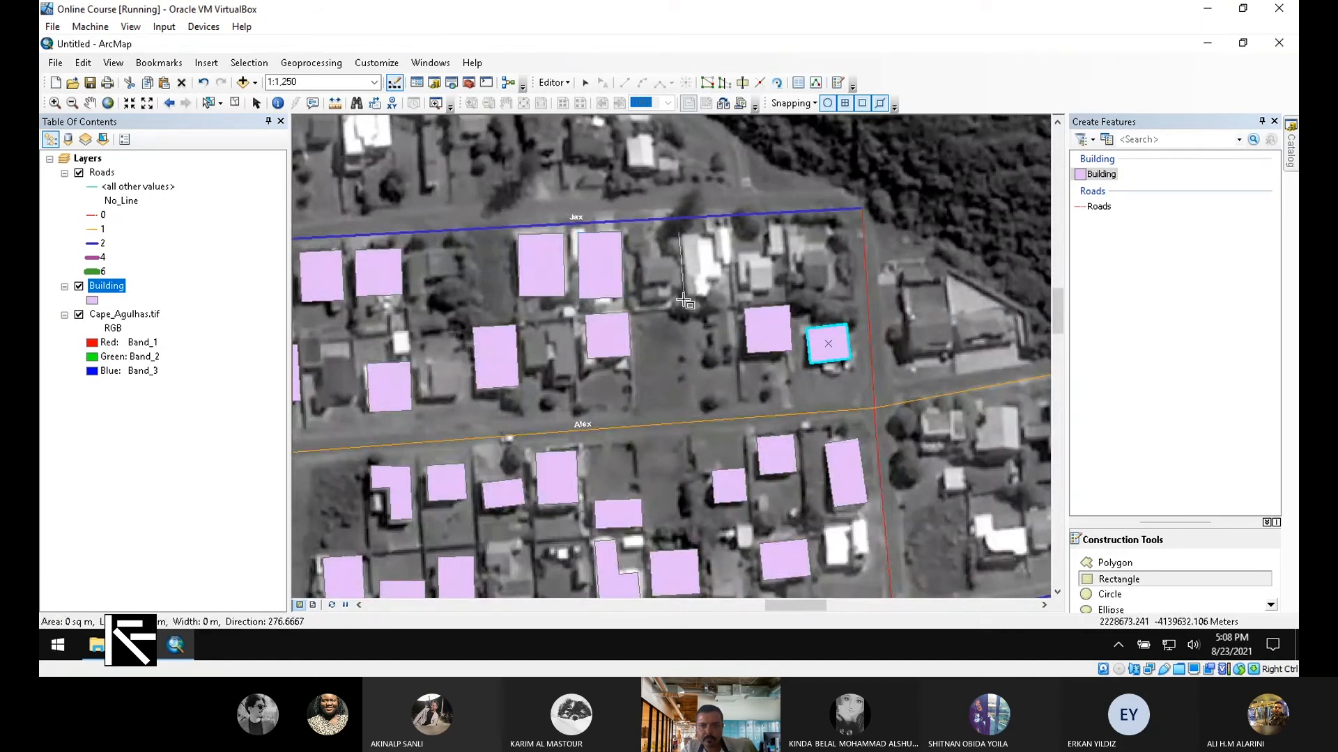
click(683, 304)
click(730, 279)
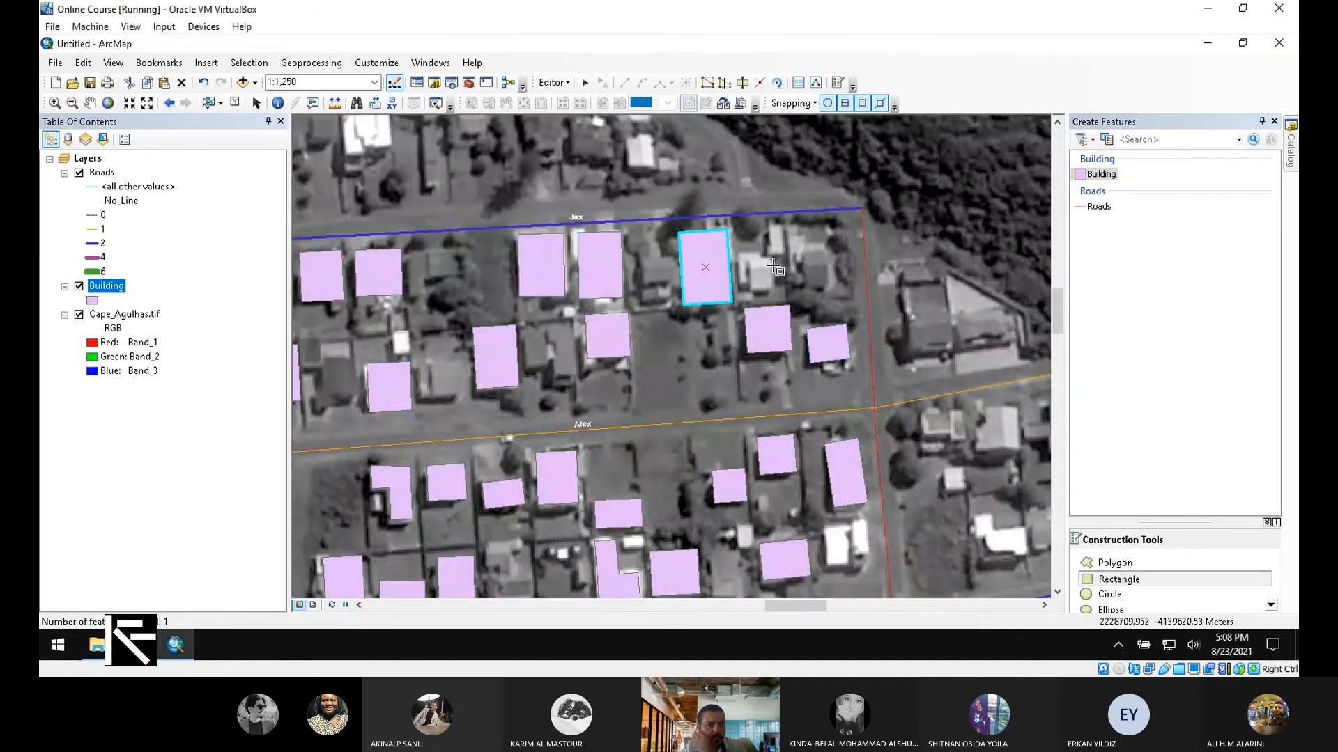
Stop the editing session and save the digitized building footprints.
click(552, 82)
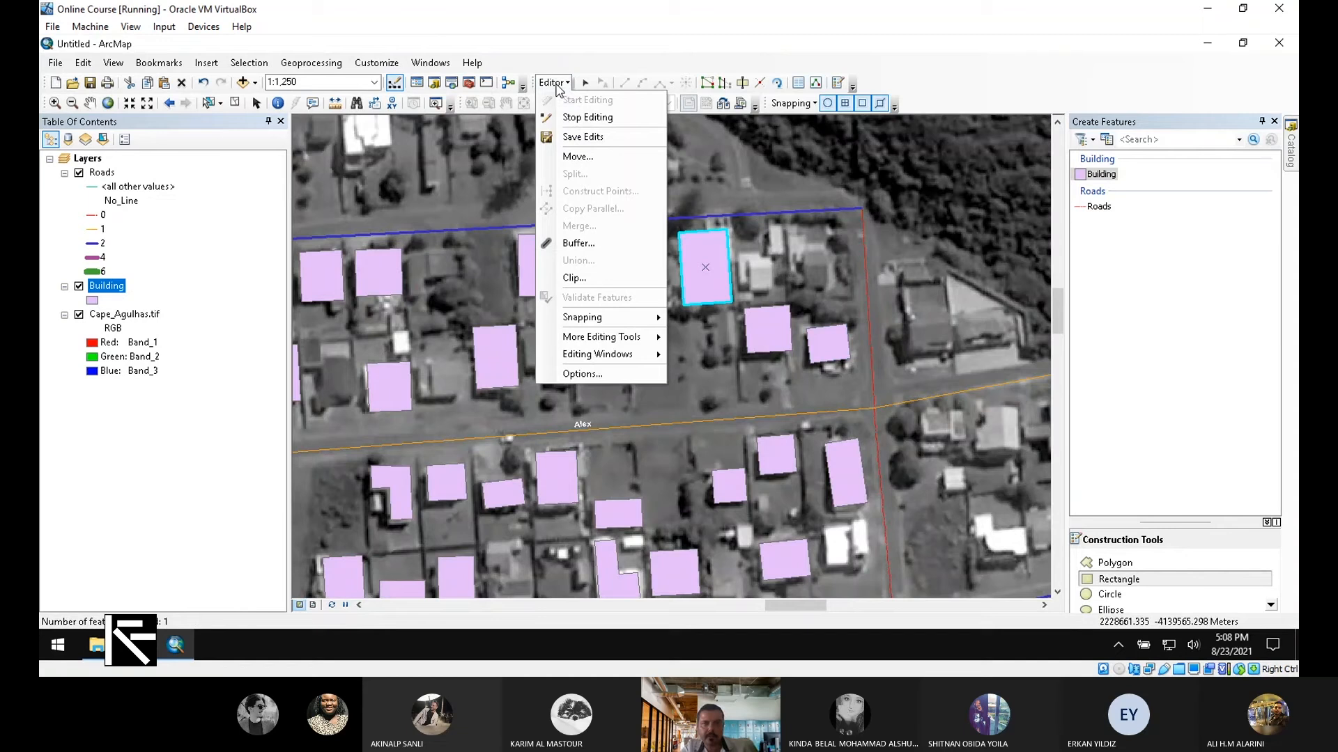
click(591, 118)
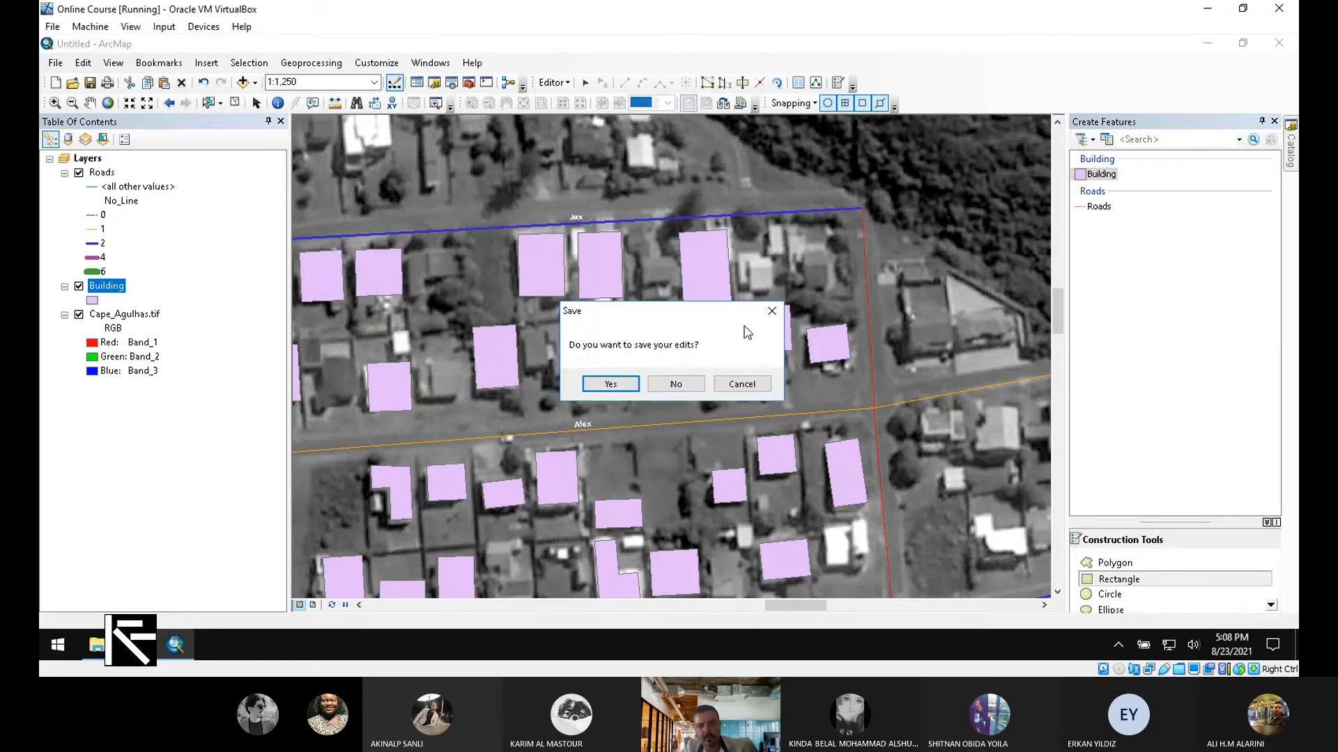
click(611, 387)
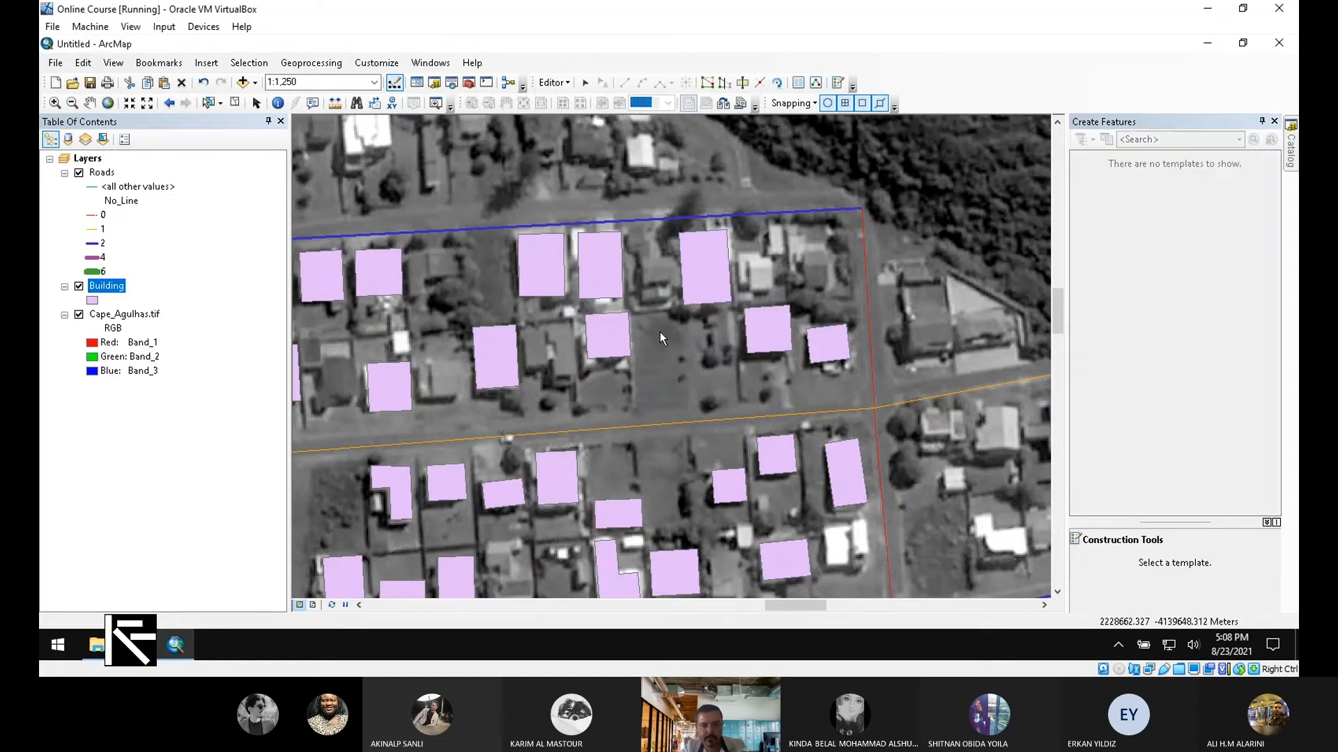
Open the Building layer's attribute table and reposition it over the map.
right_click(115, 296)
click(153, 329)
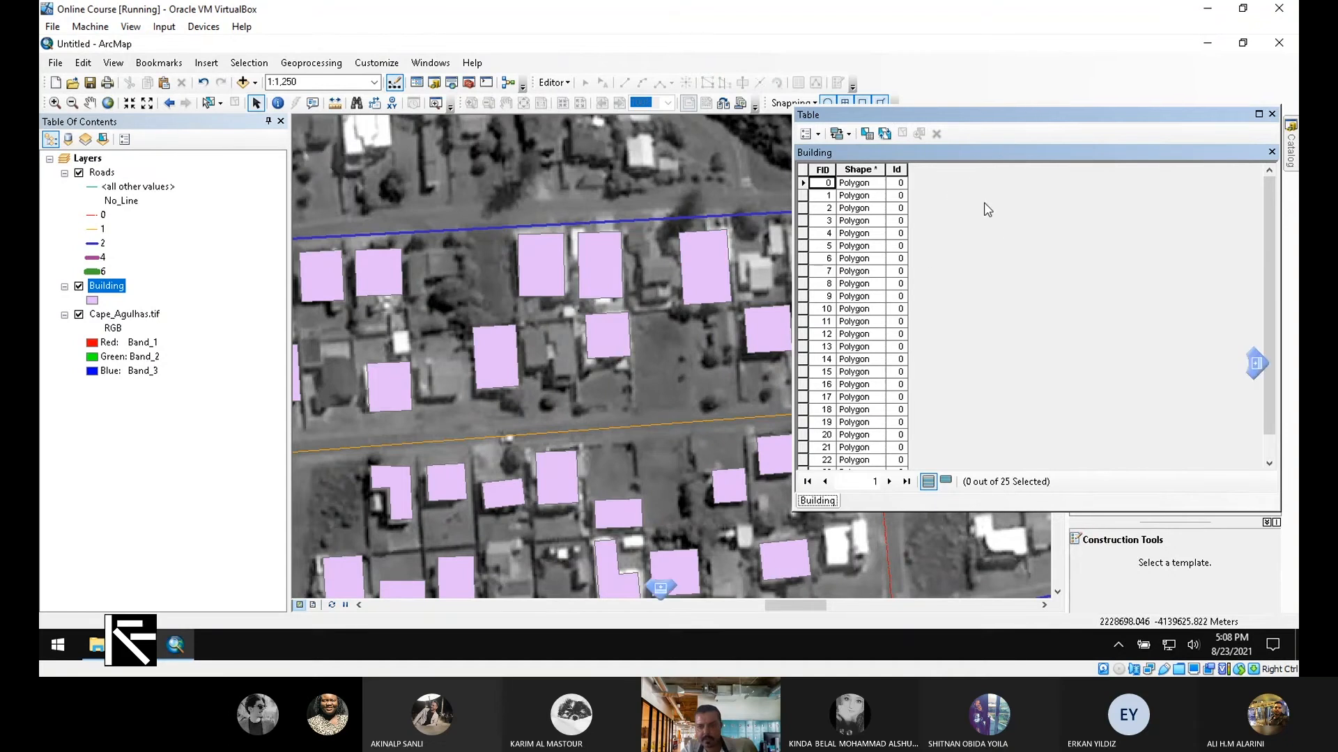
drag(1030, 124, 972, 172)
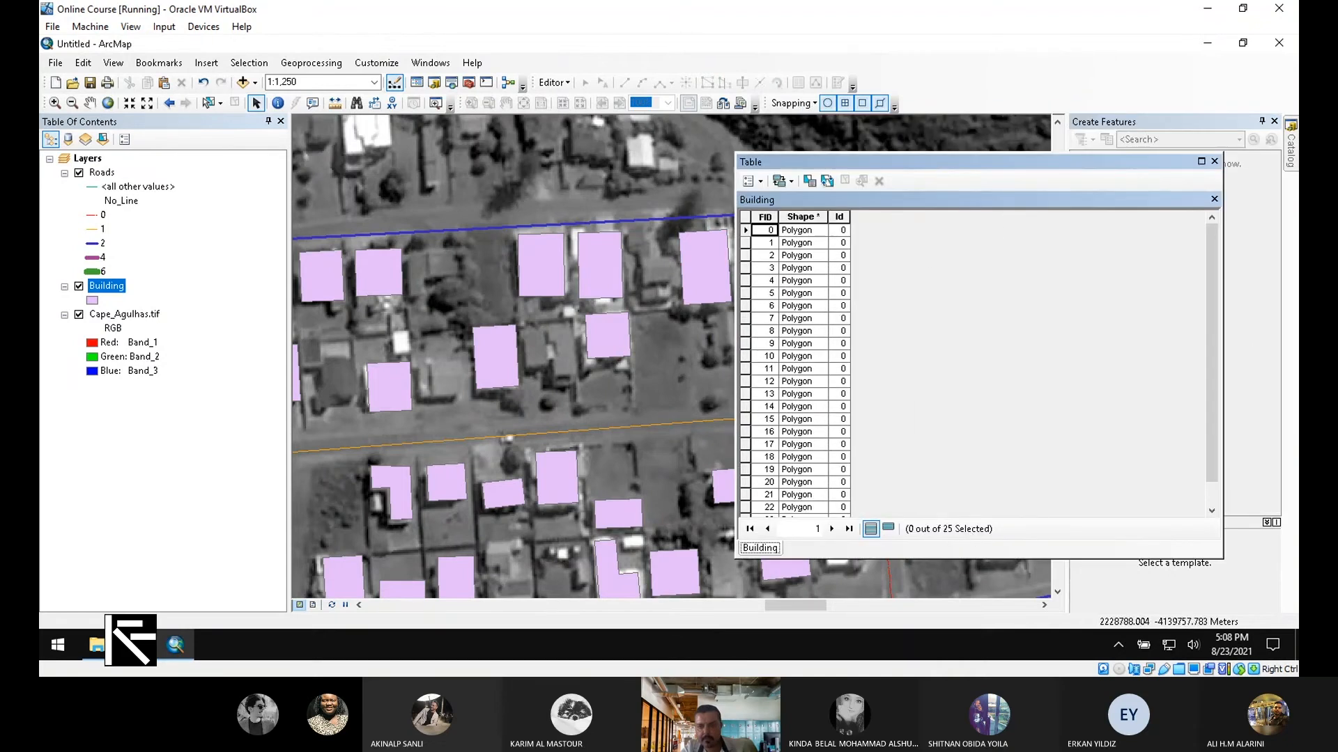
Add a Short Integer field named No_Floor to the Building attribute table, leaving its precision at 0.
click(759, 181)
click(802, 285)
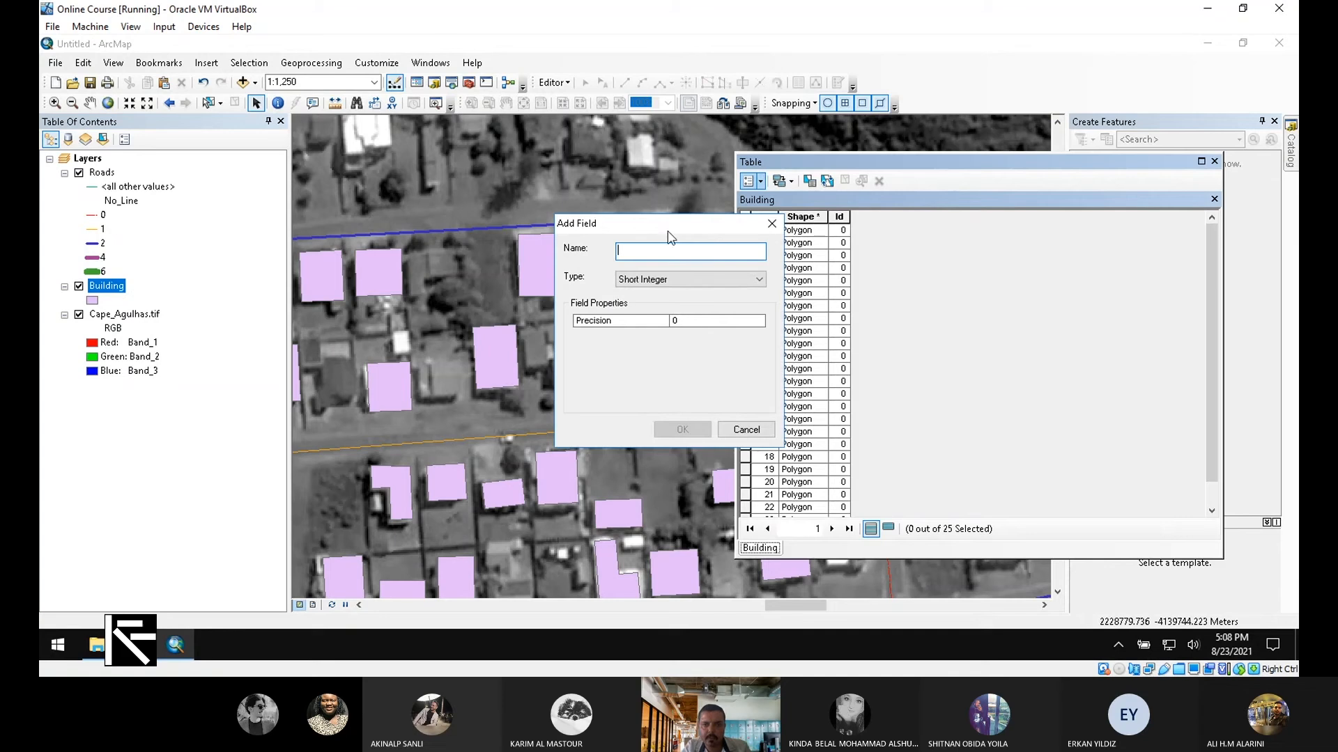
drag(685, 223, 840, 287)
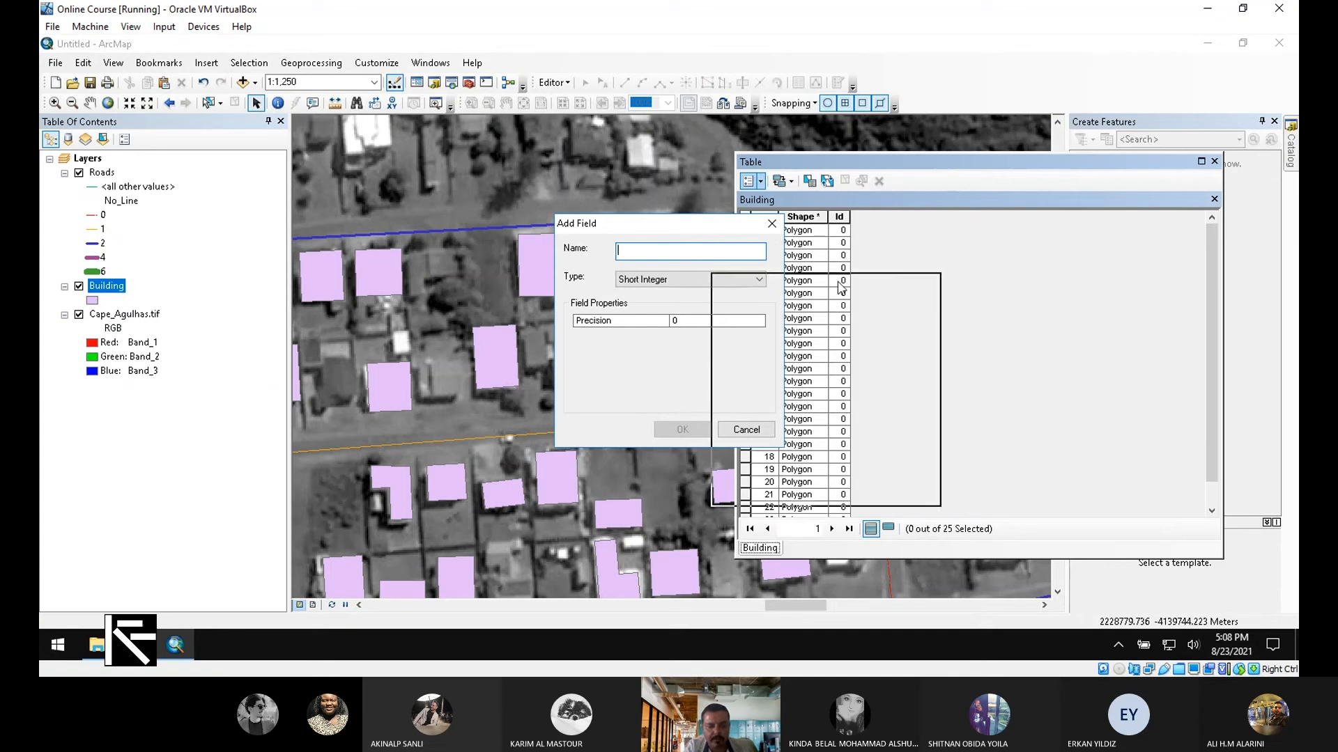
drag(839, 287, 902, 294)
text(FI)
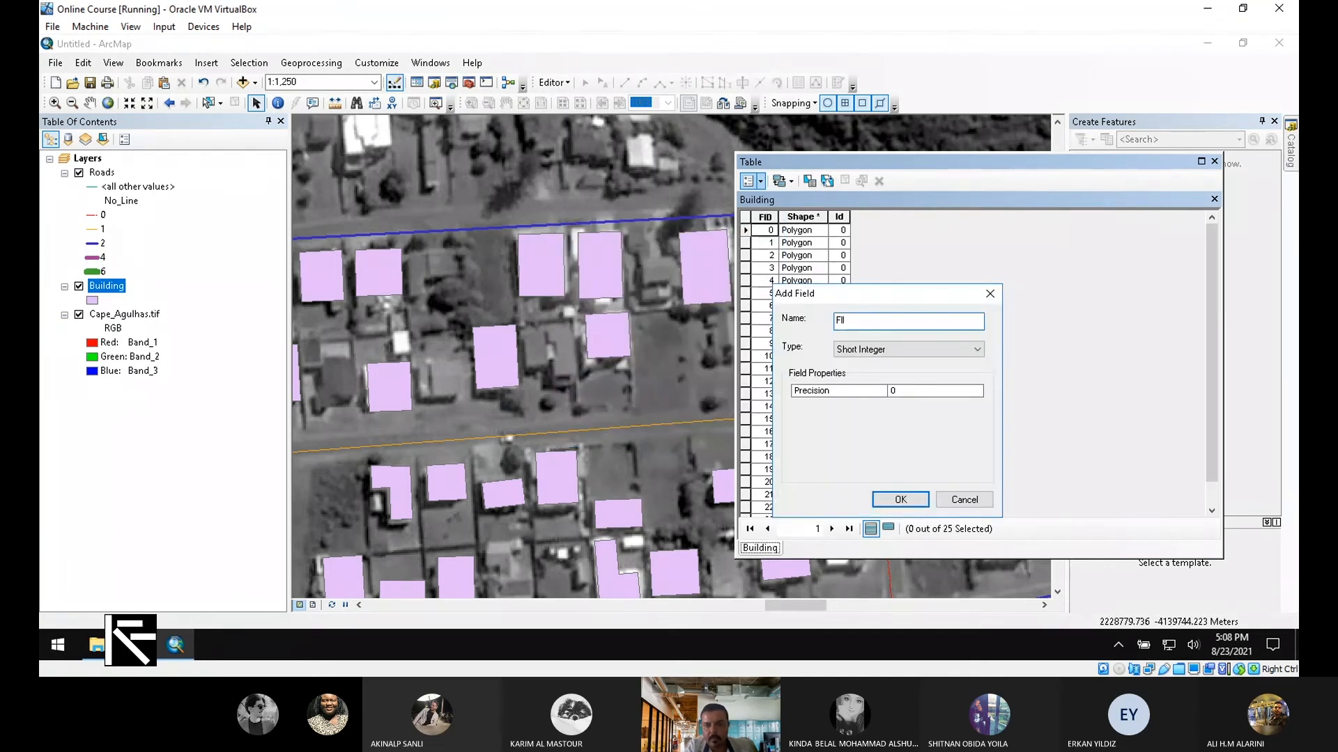
text(oor)
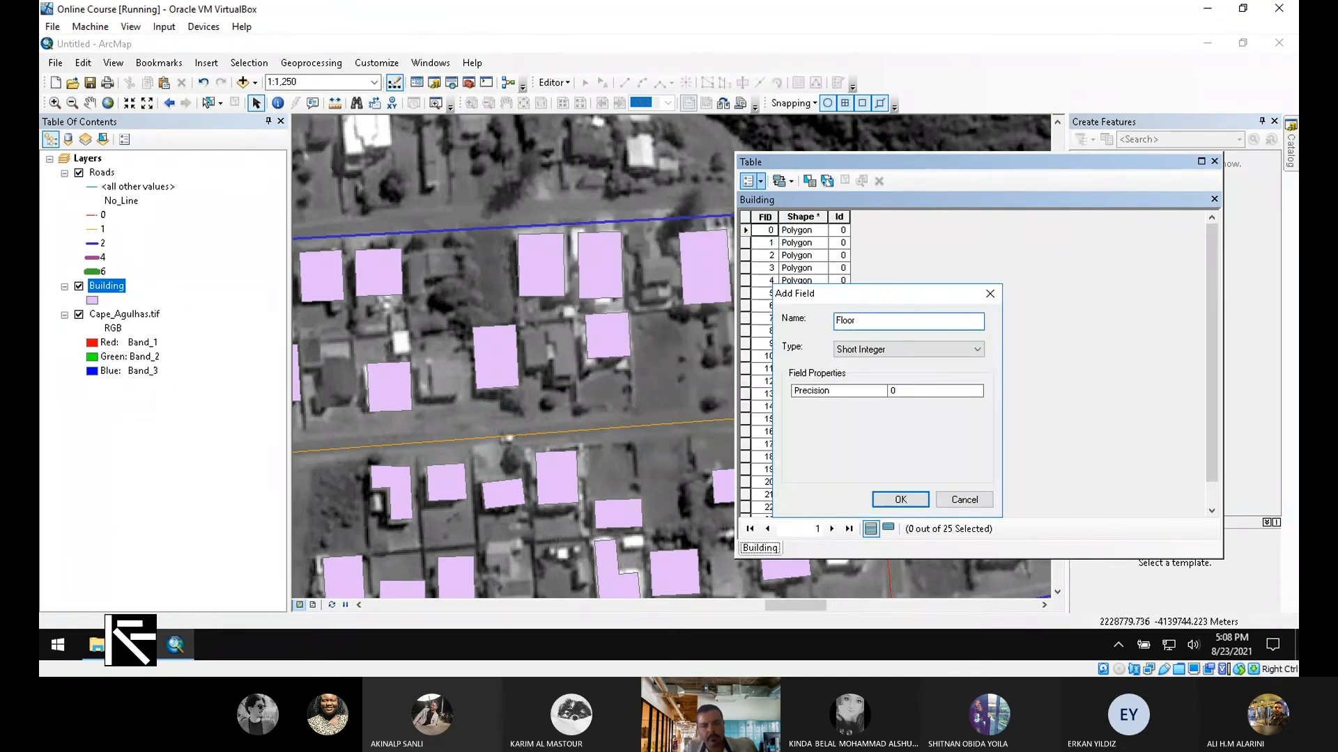
click(866, 349)
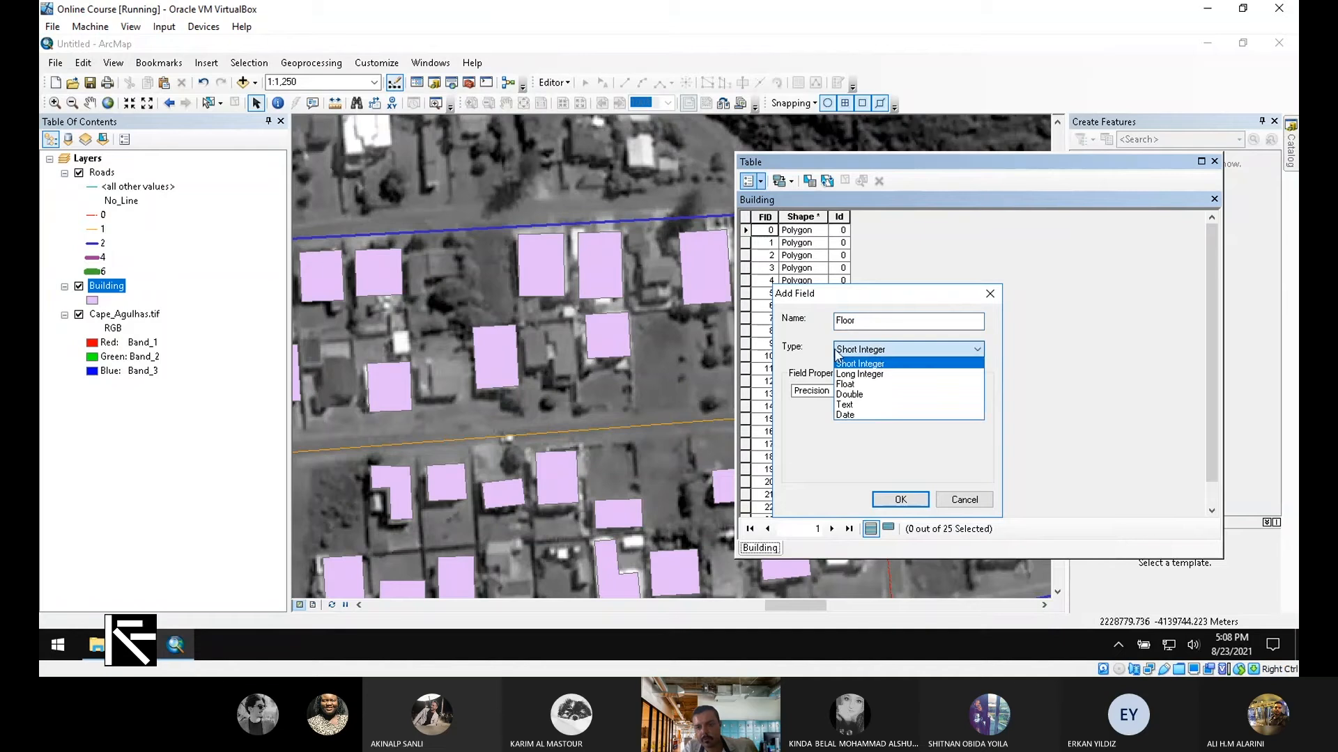
click(859, 362)
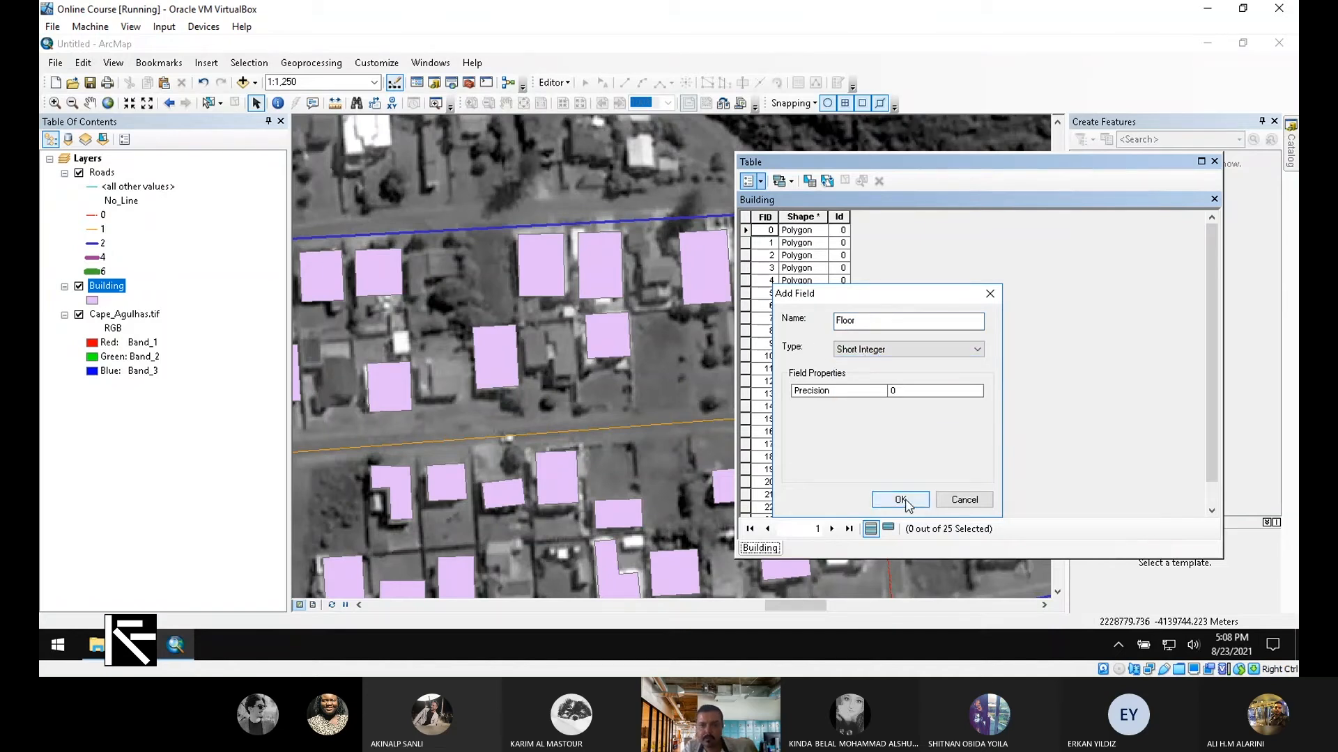
click(877, 318)
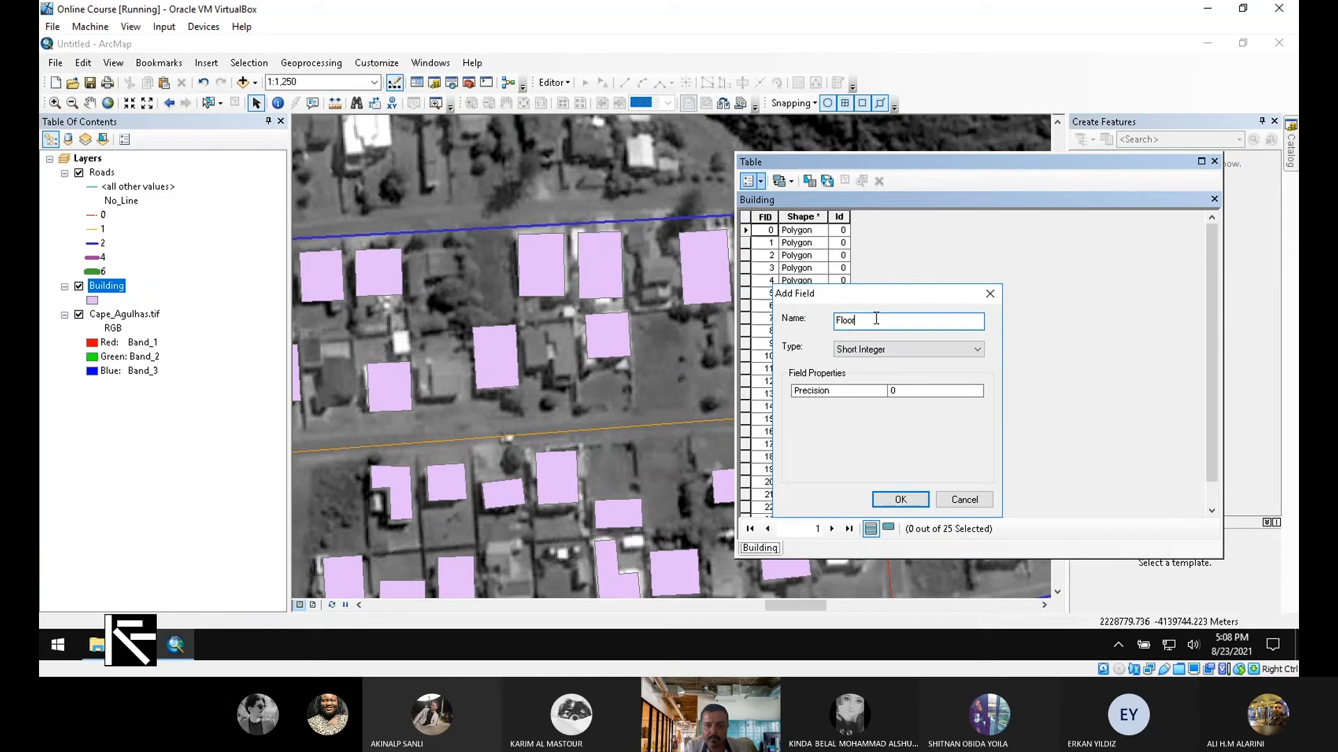
key(Home)
text(N)
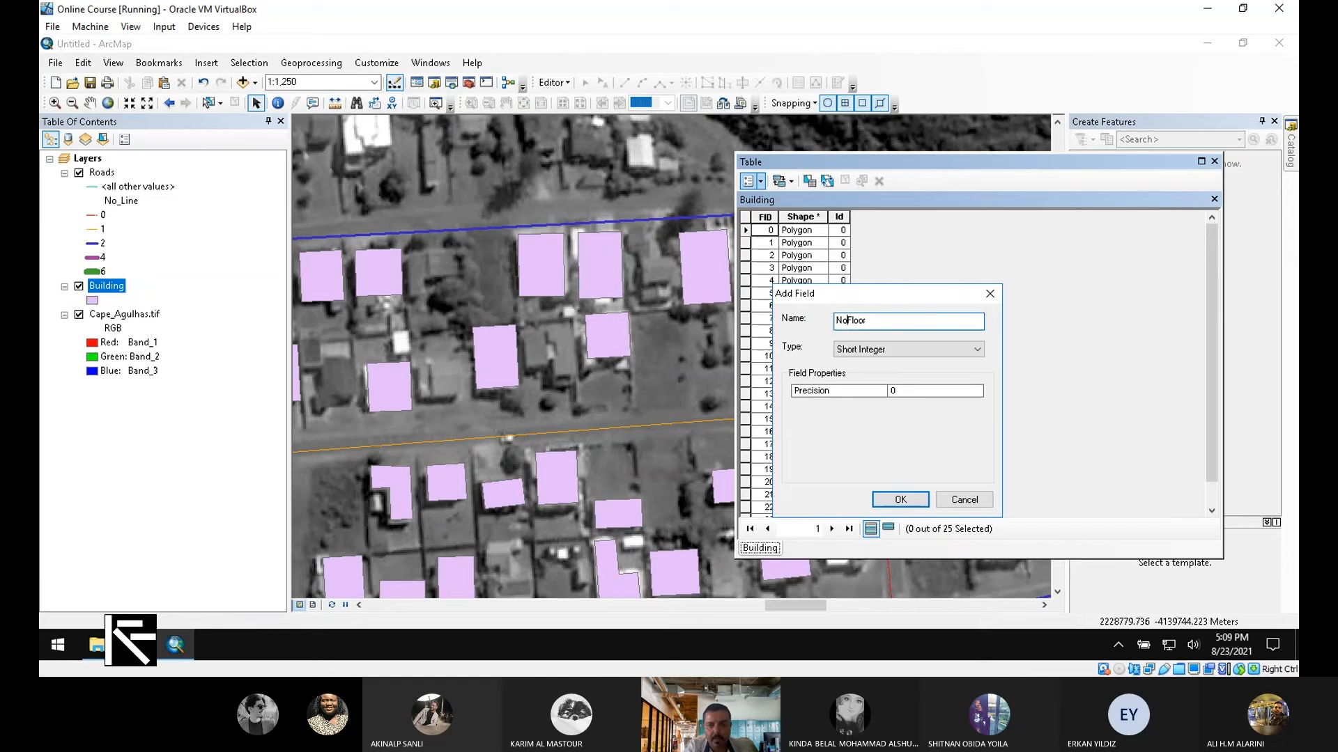
text(o_)
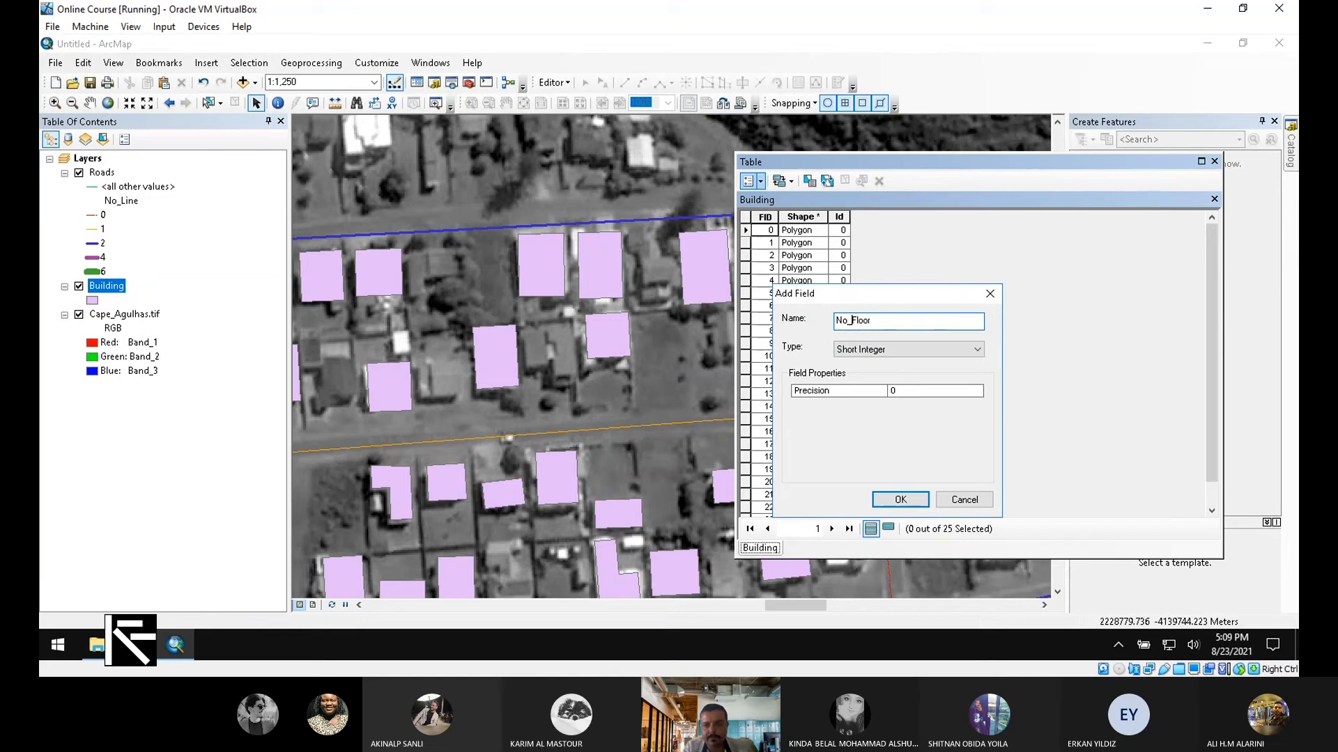
click(901, 500)
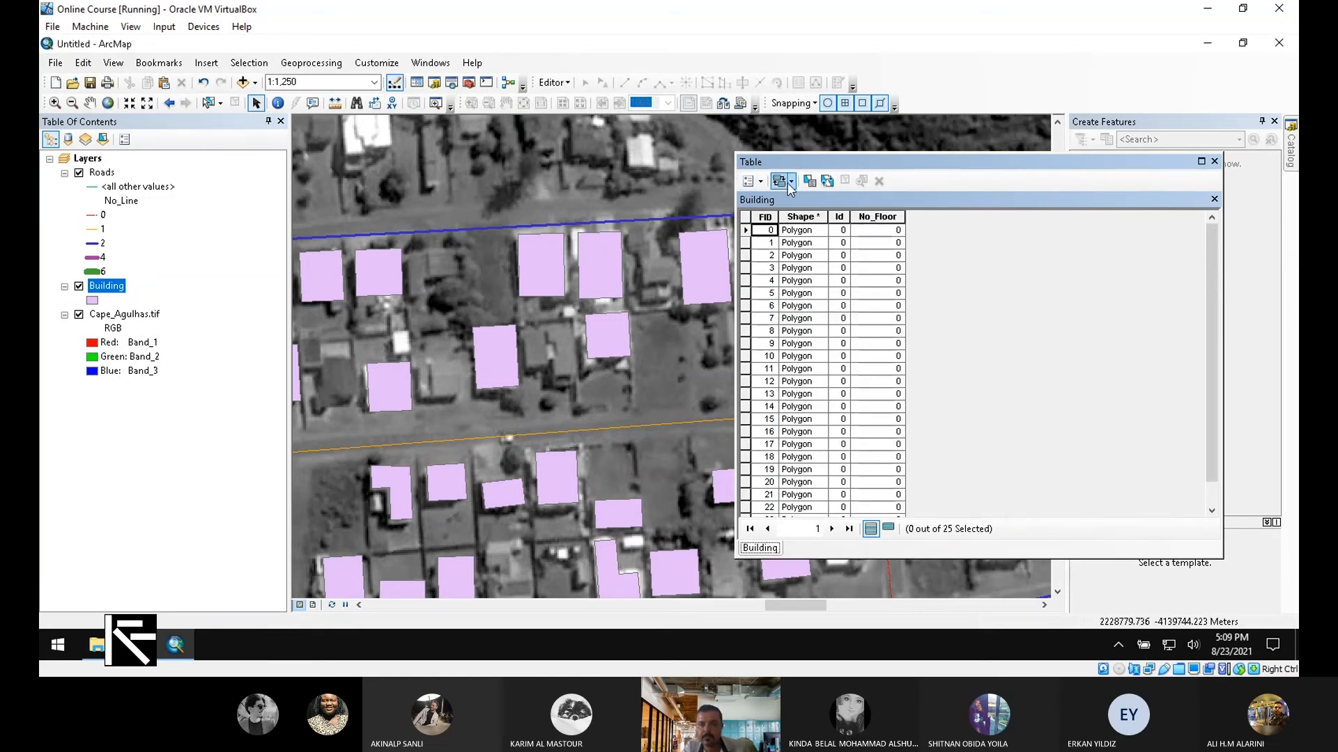
Add a Text field named LULC to the Building attribute table, adjusting its length, and narrow the new column.
click(751, 181)
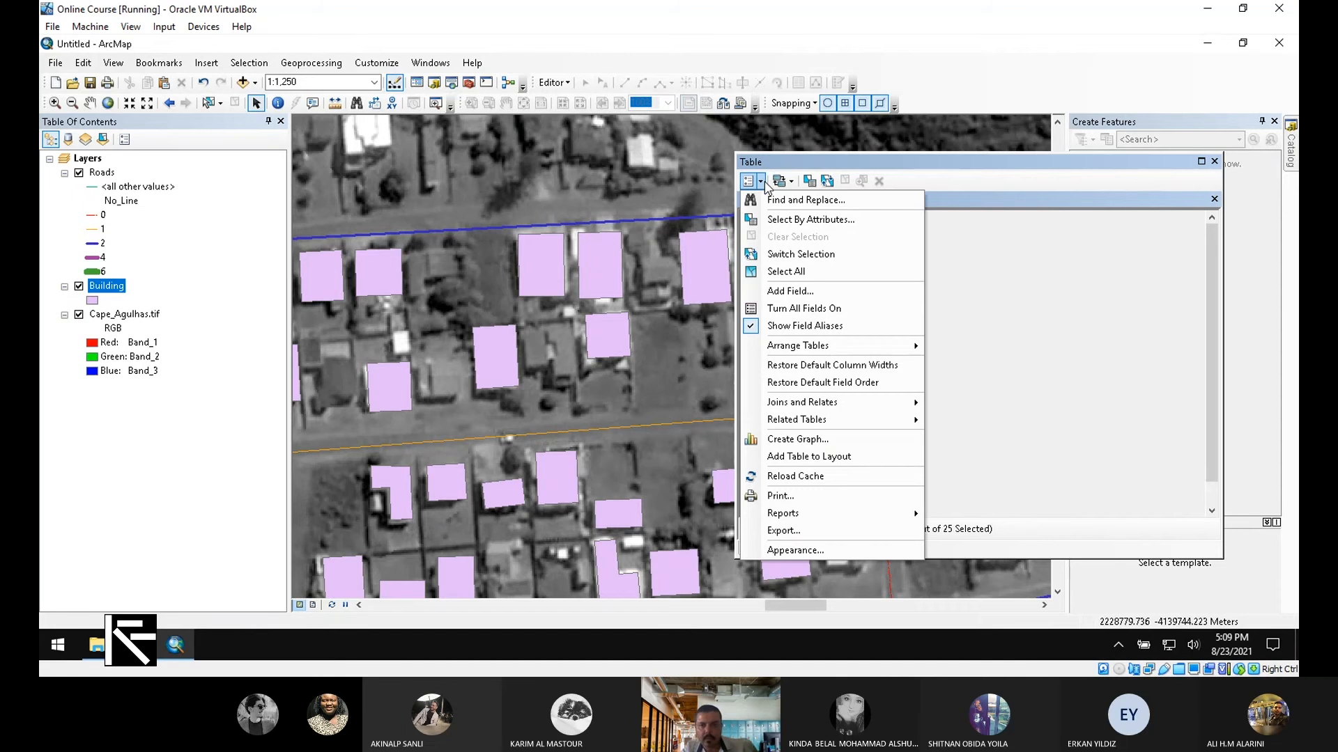
click(805, 291)
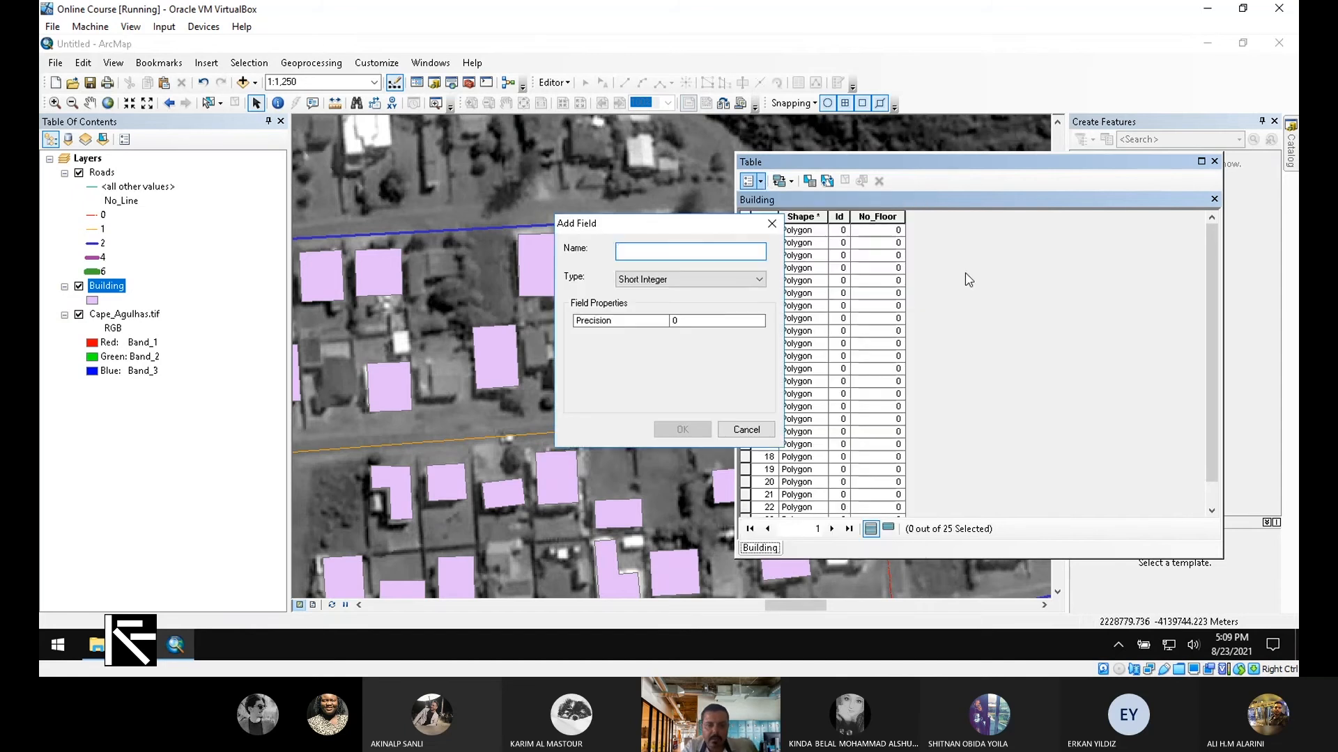
text(LULC)
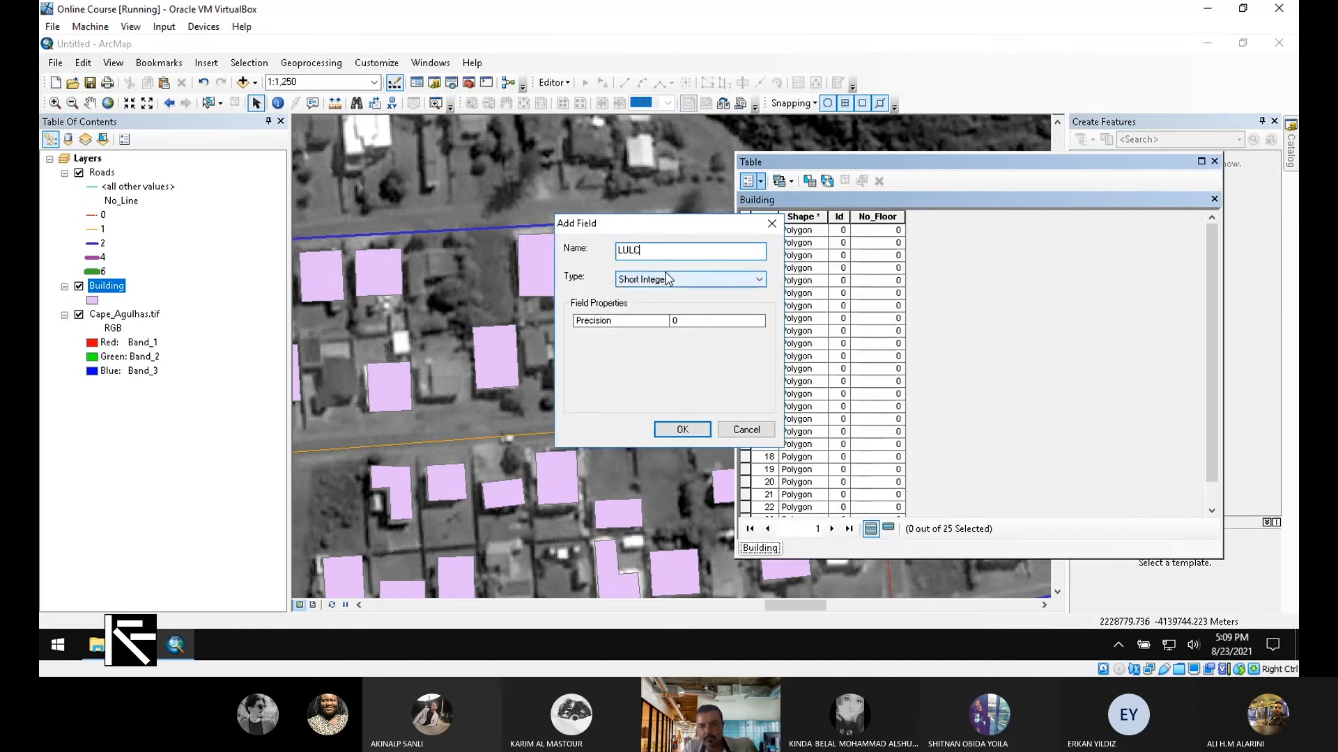
click(738, 280)
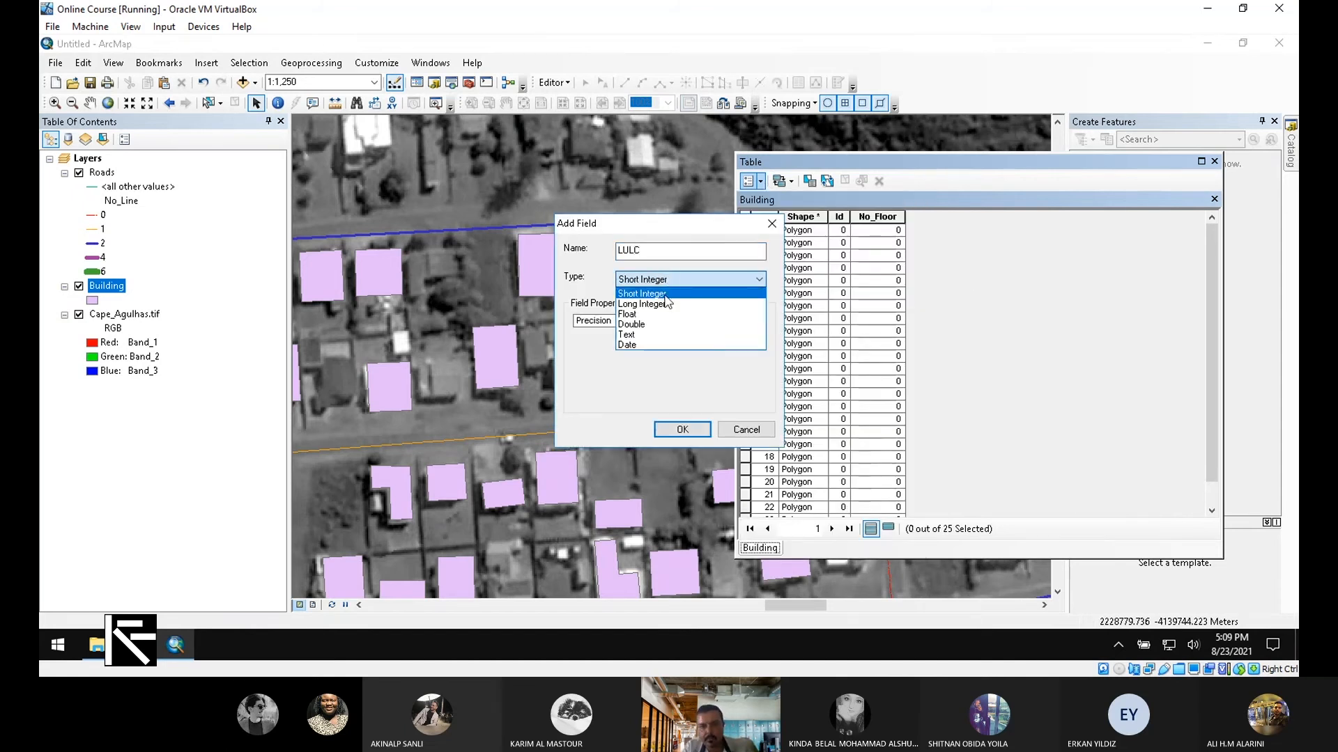
click(664, 335)
click(715, 321)
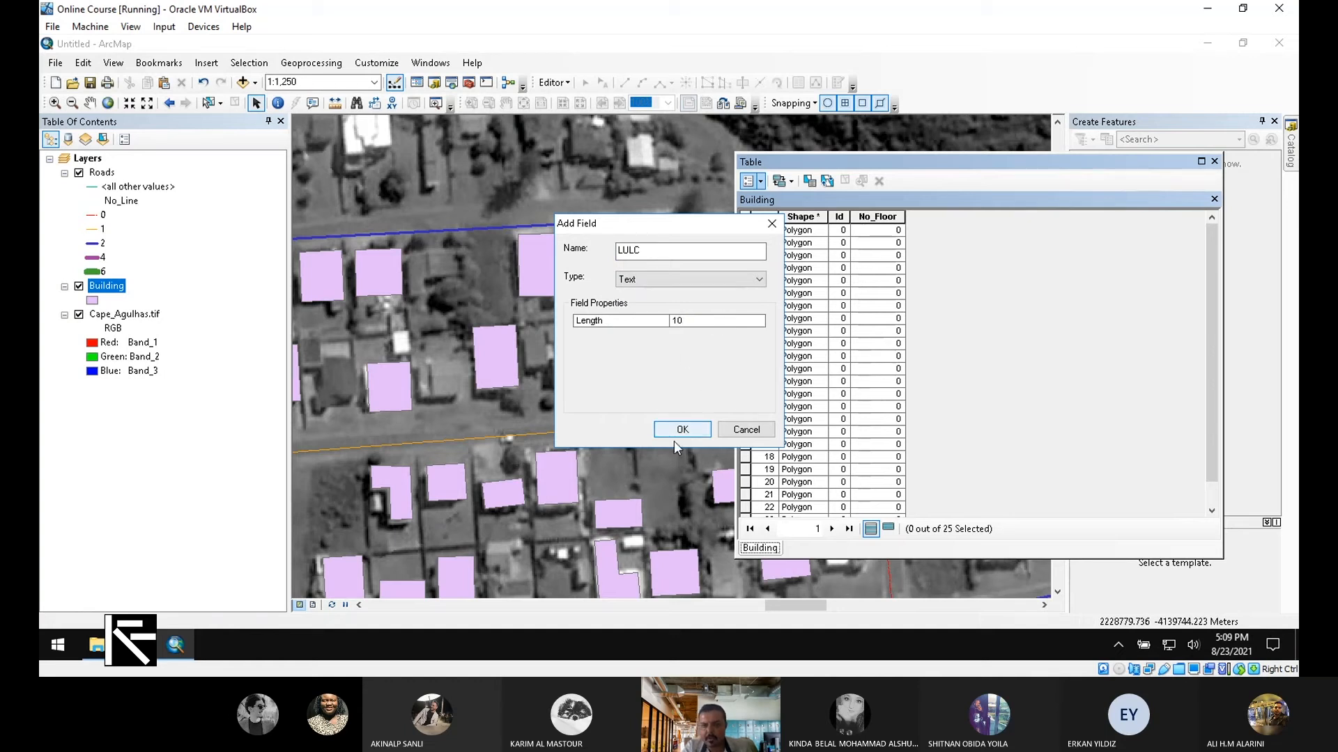
key(BackSpace)
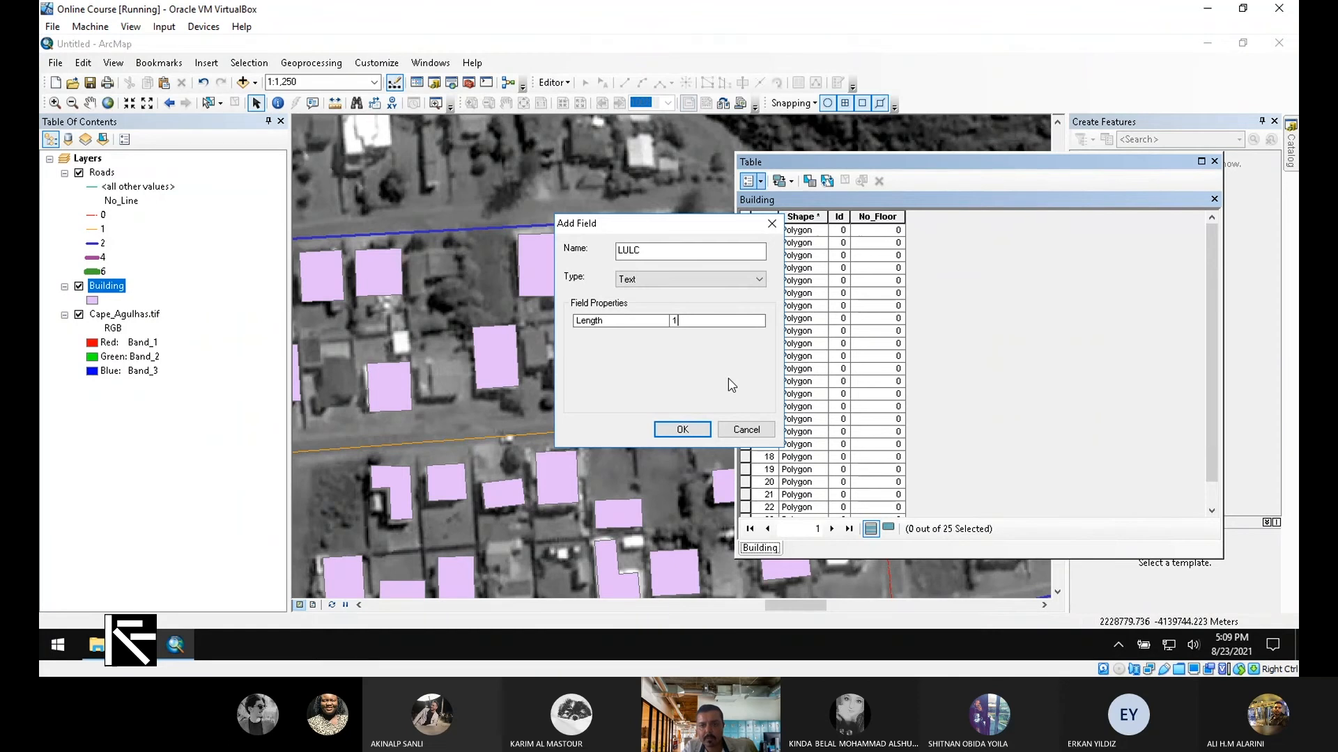
click(681, 432)
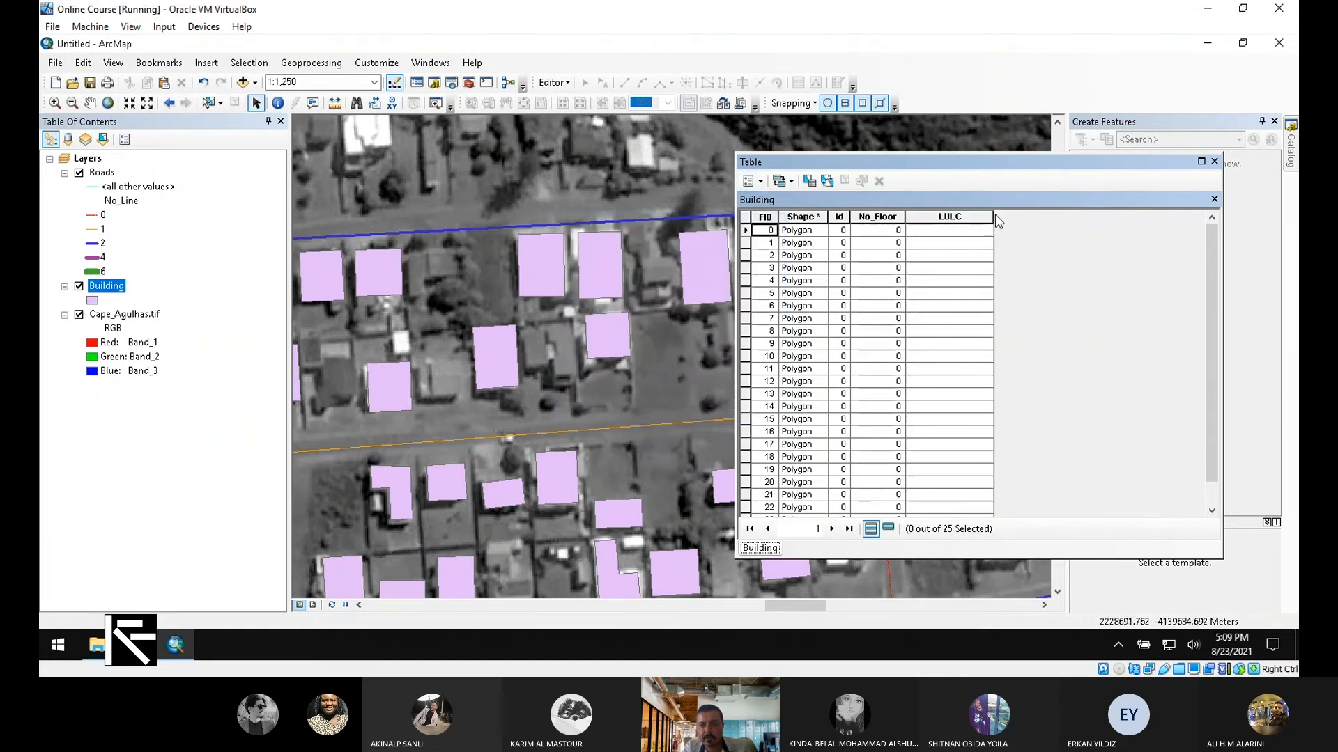
drag(995, 218, 956, 217)
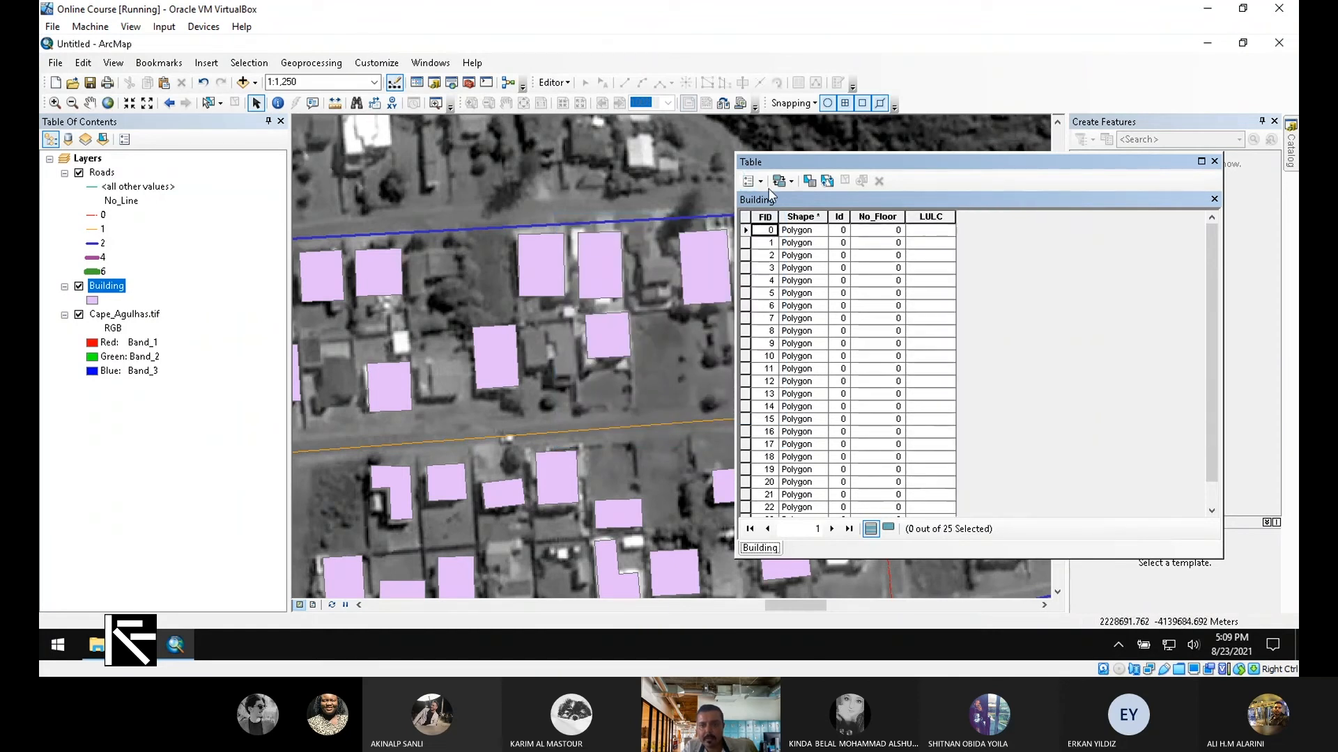
Add a Text field named Stracture with a length of 10 to the Building attribute table.
click(748, 181)
click(794, 245)
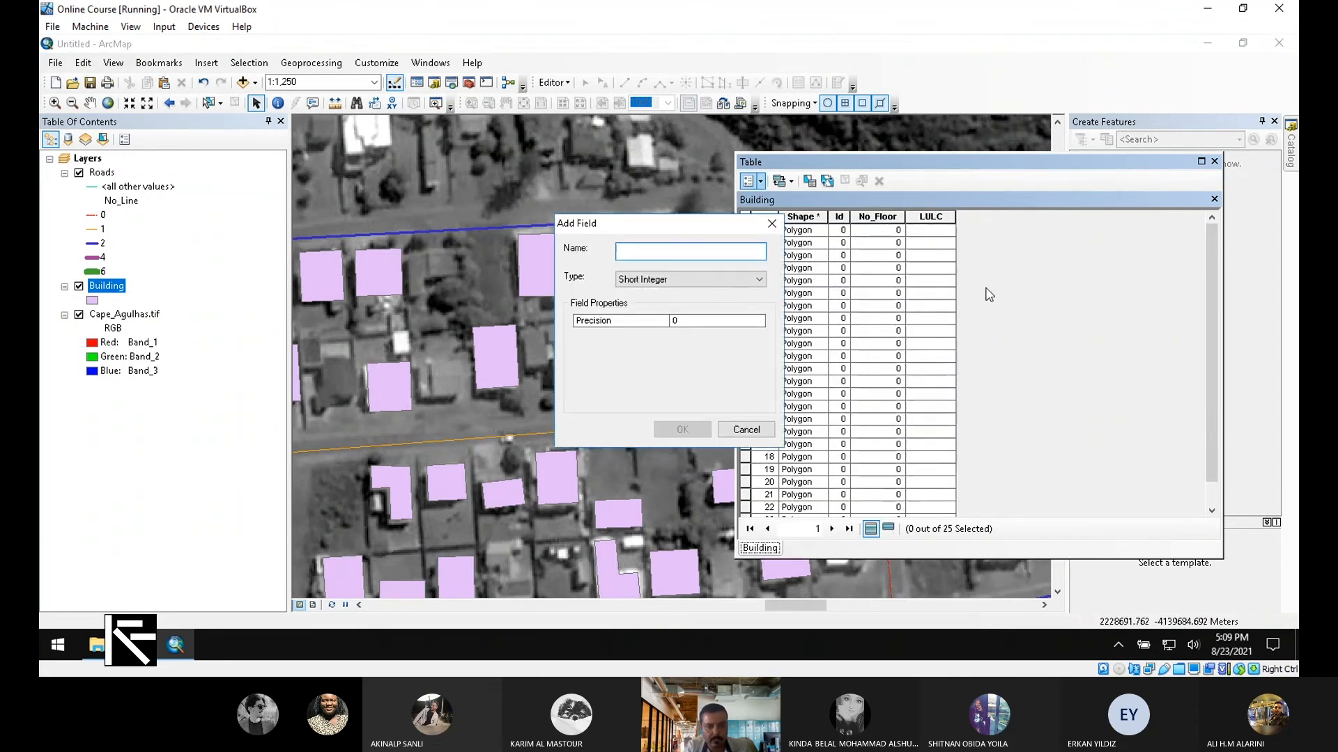
text(Strac)
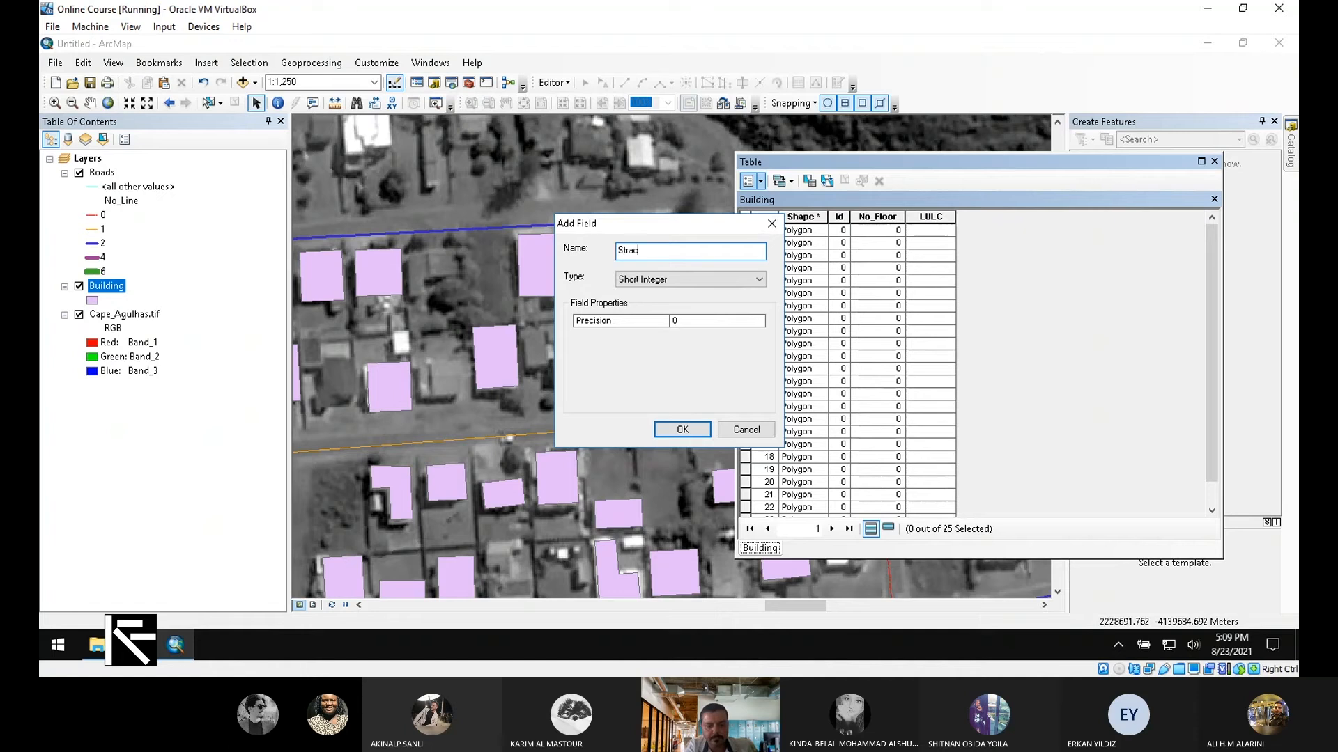
text(ture)
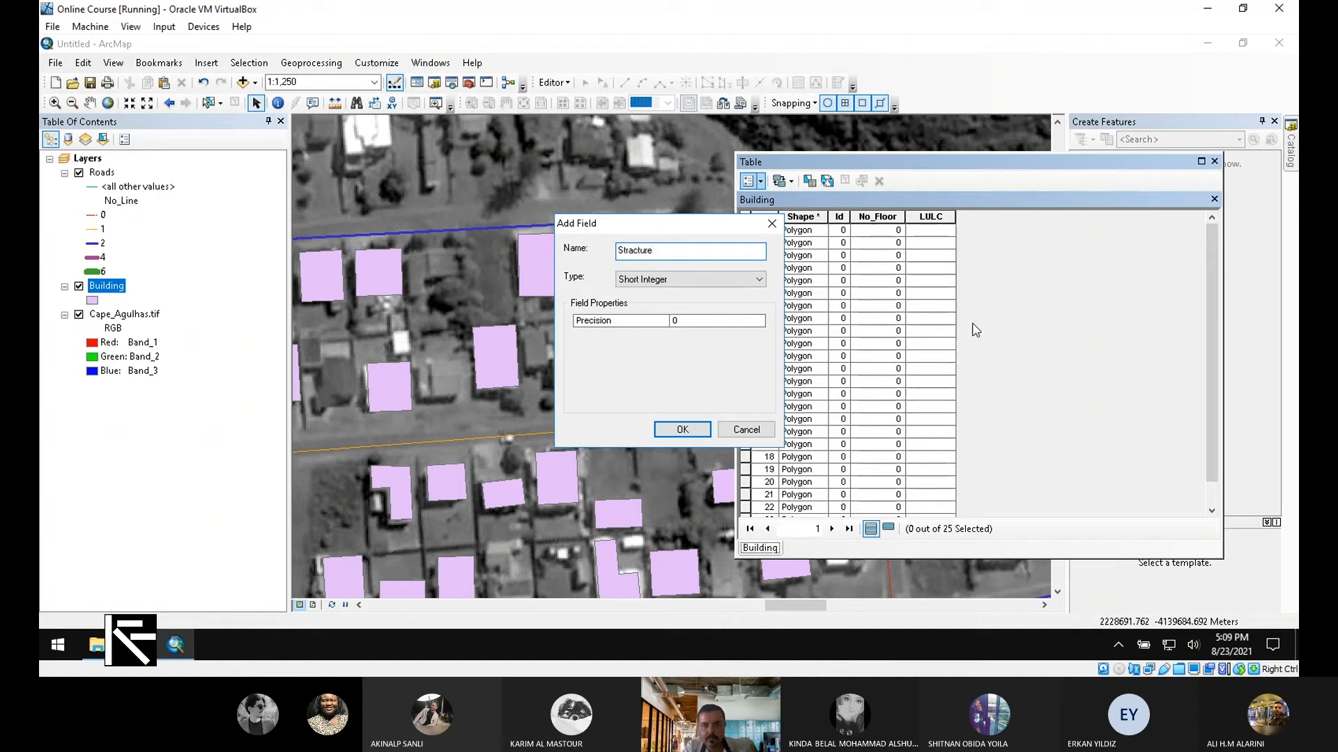
click(759, 279)
click(716, 337)
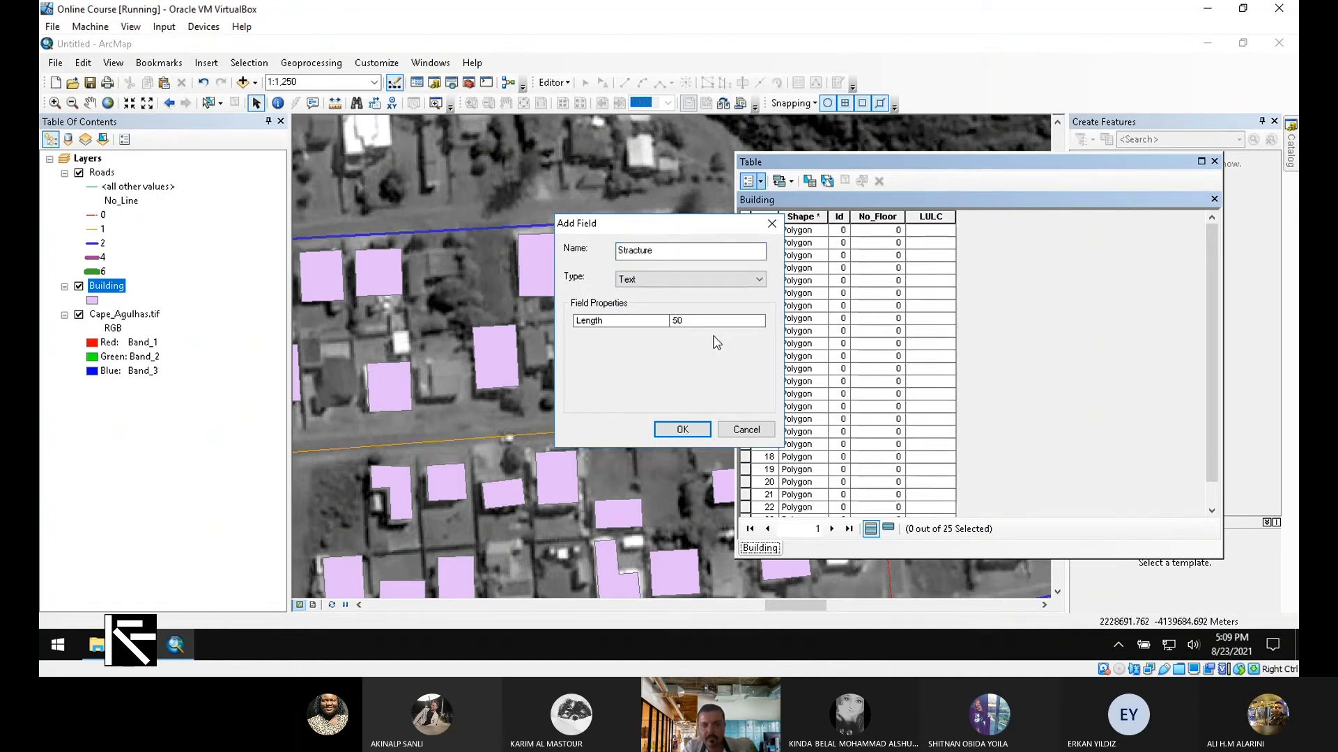
click(747, 322)
click(747, 321)
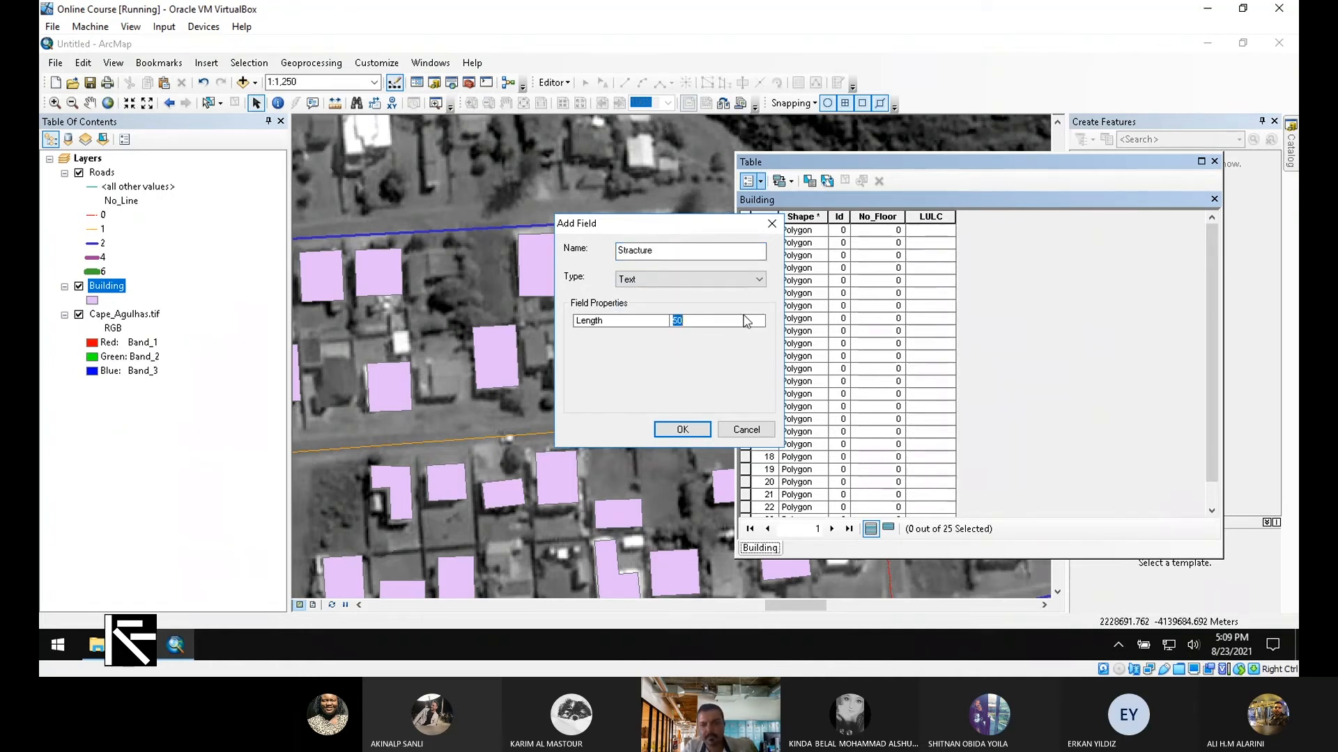
text(10)
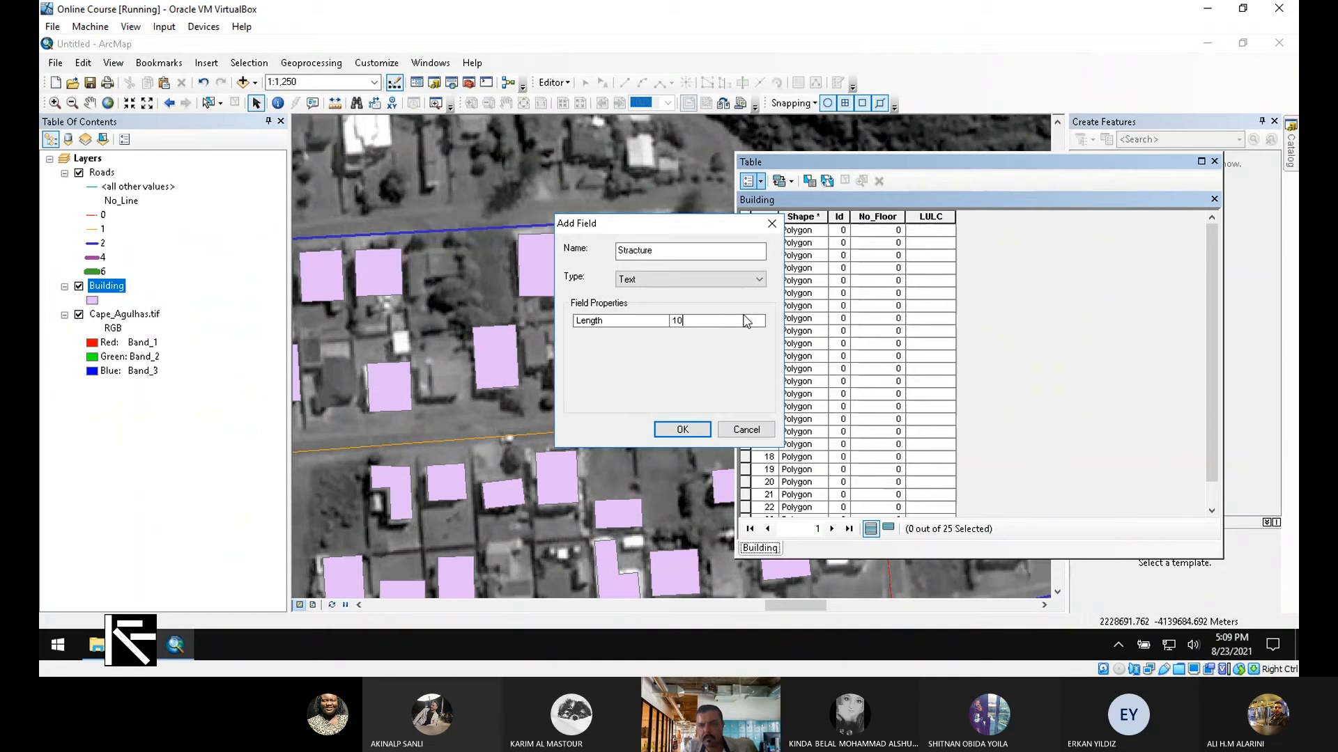
click(681, 429)
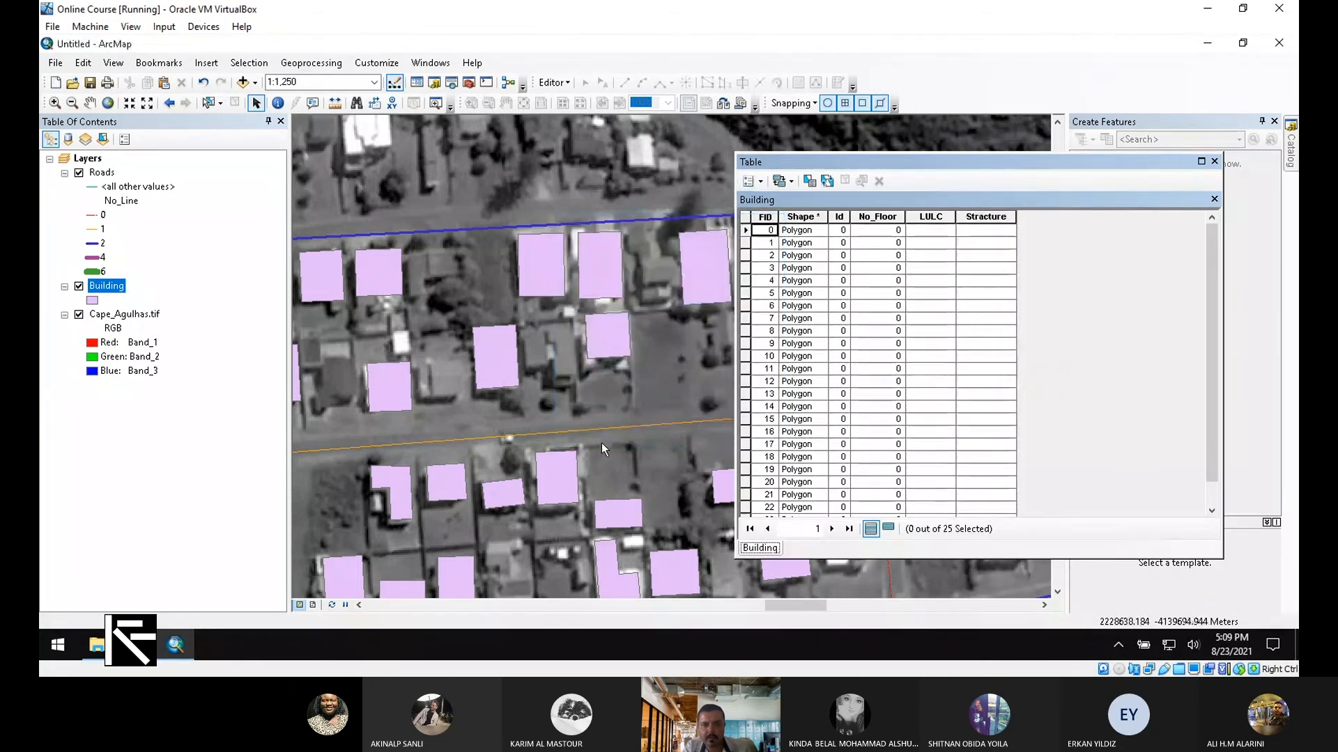
Start an editing session and enter No_Floor values 2, 1, 1 and 2 for FID 0 through 3.
scroll(601, 442, up, 2)
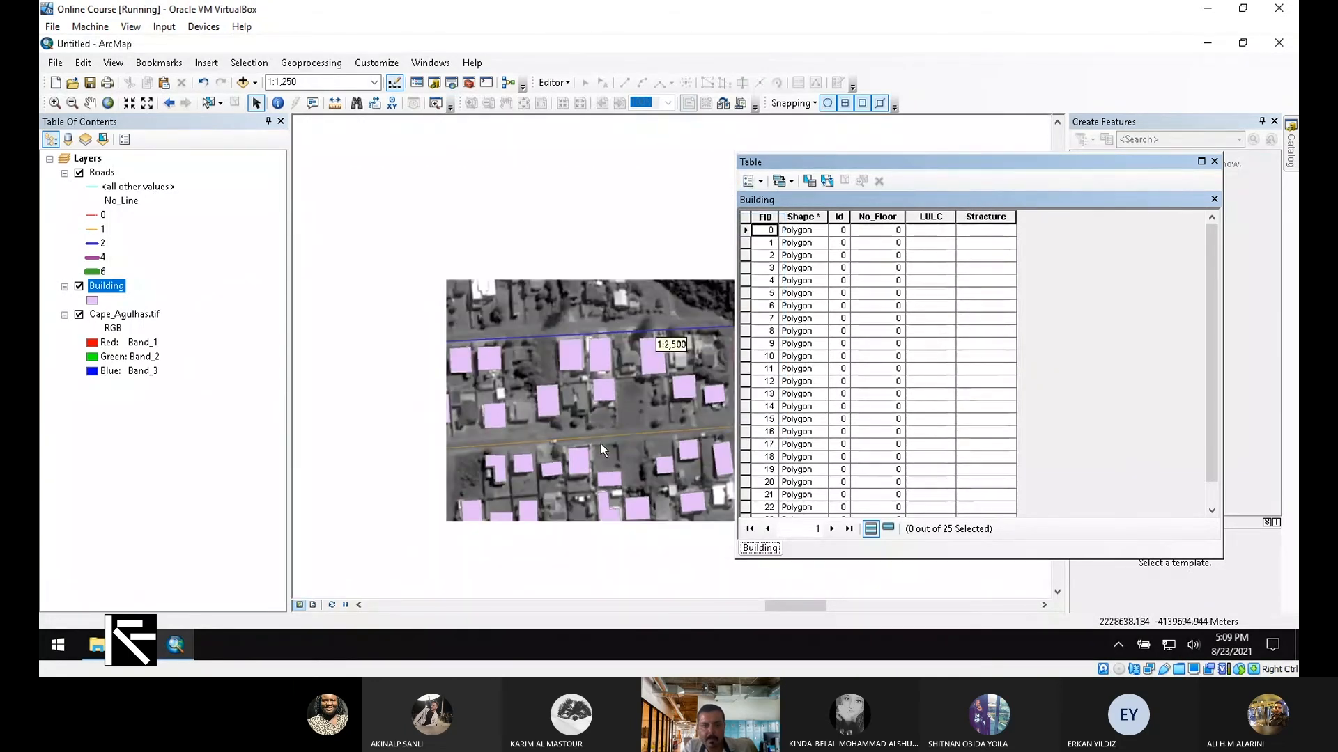
drag(1002, 159, 1052, 159)
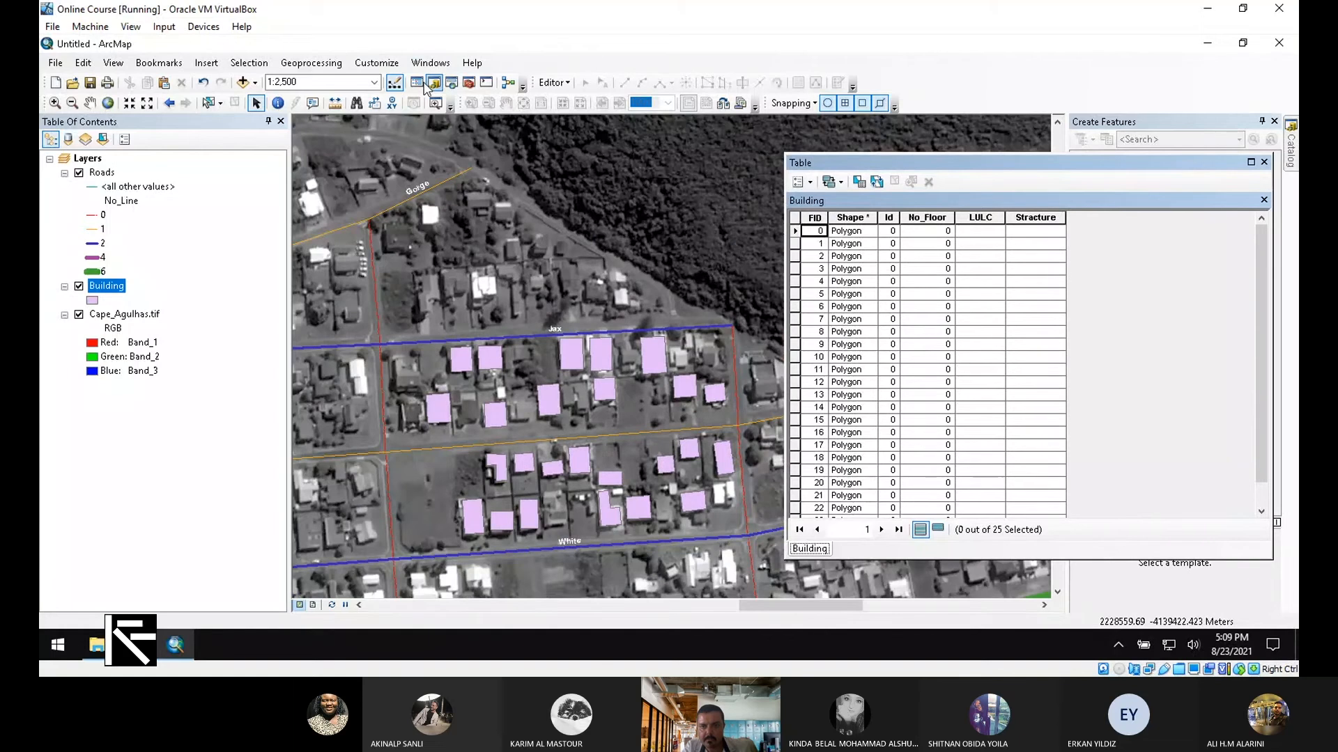
click(935, 219)
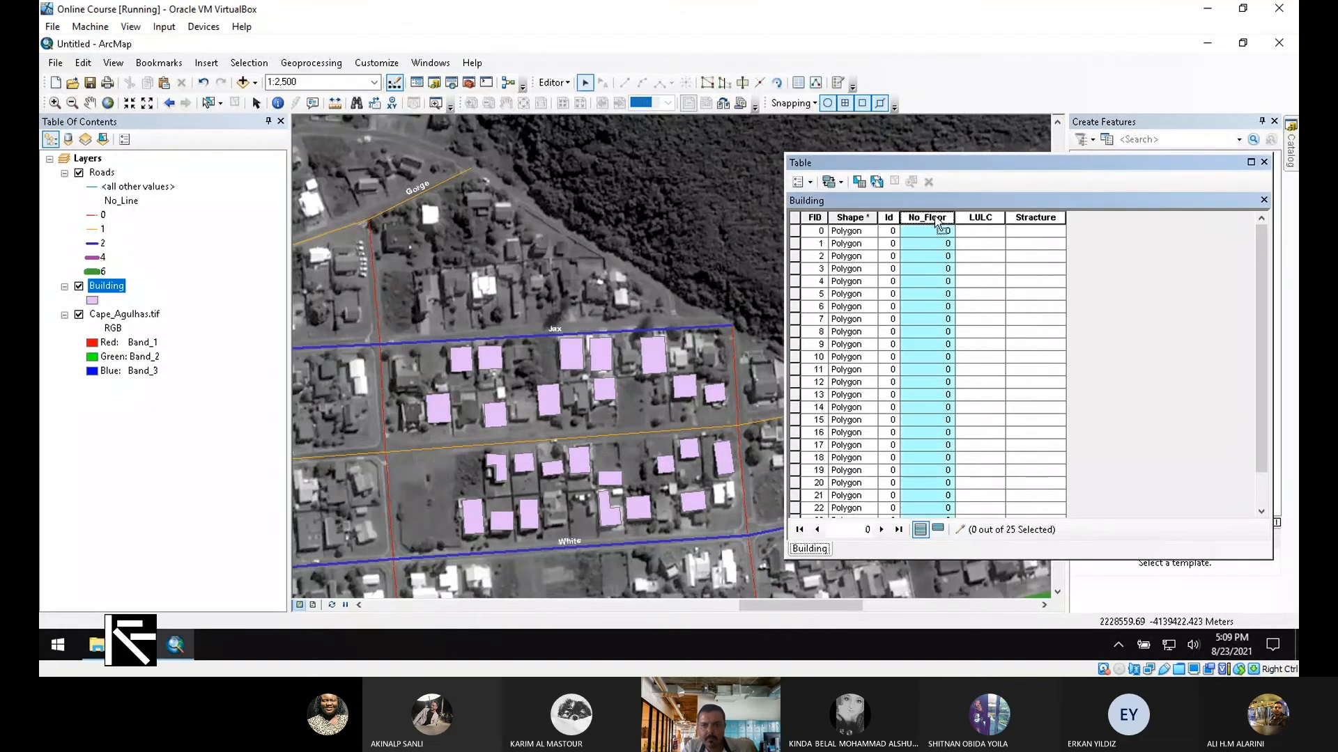
click(935, 232)
click(938, 233)
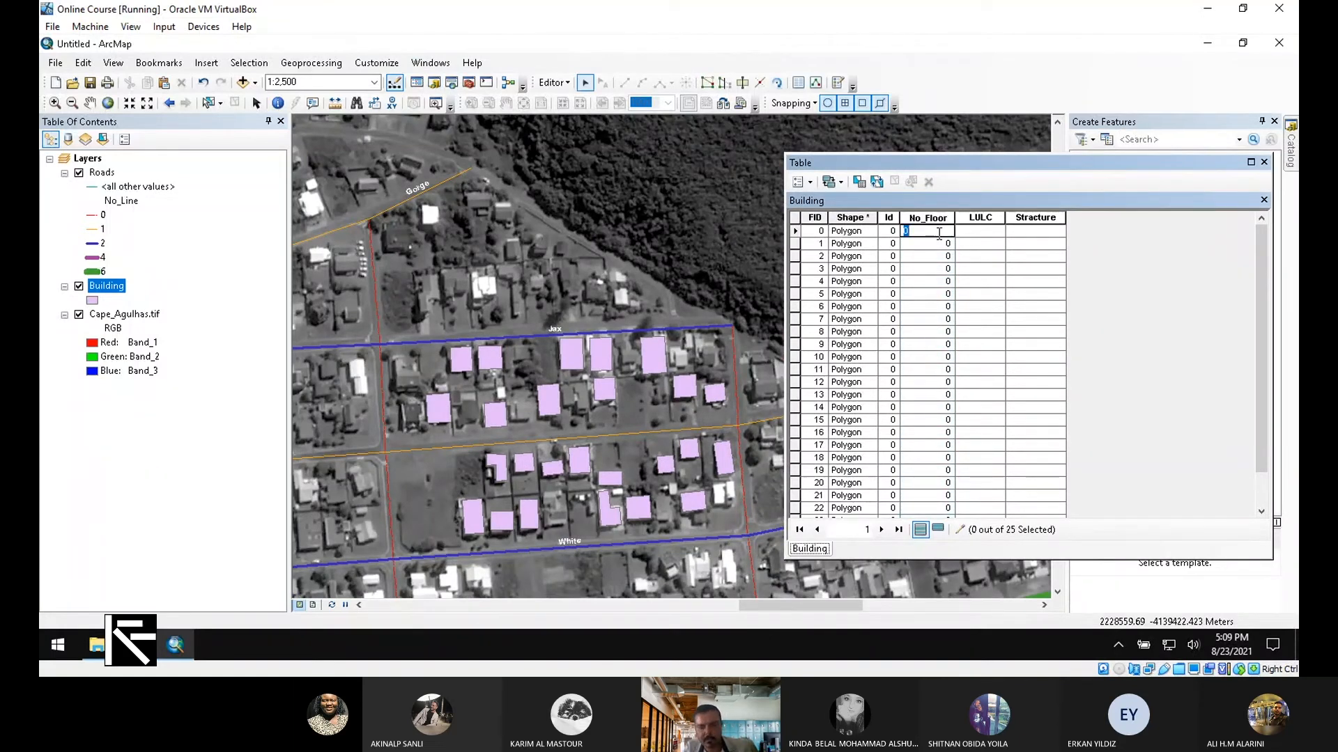
text(2)
key(Return)
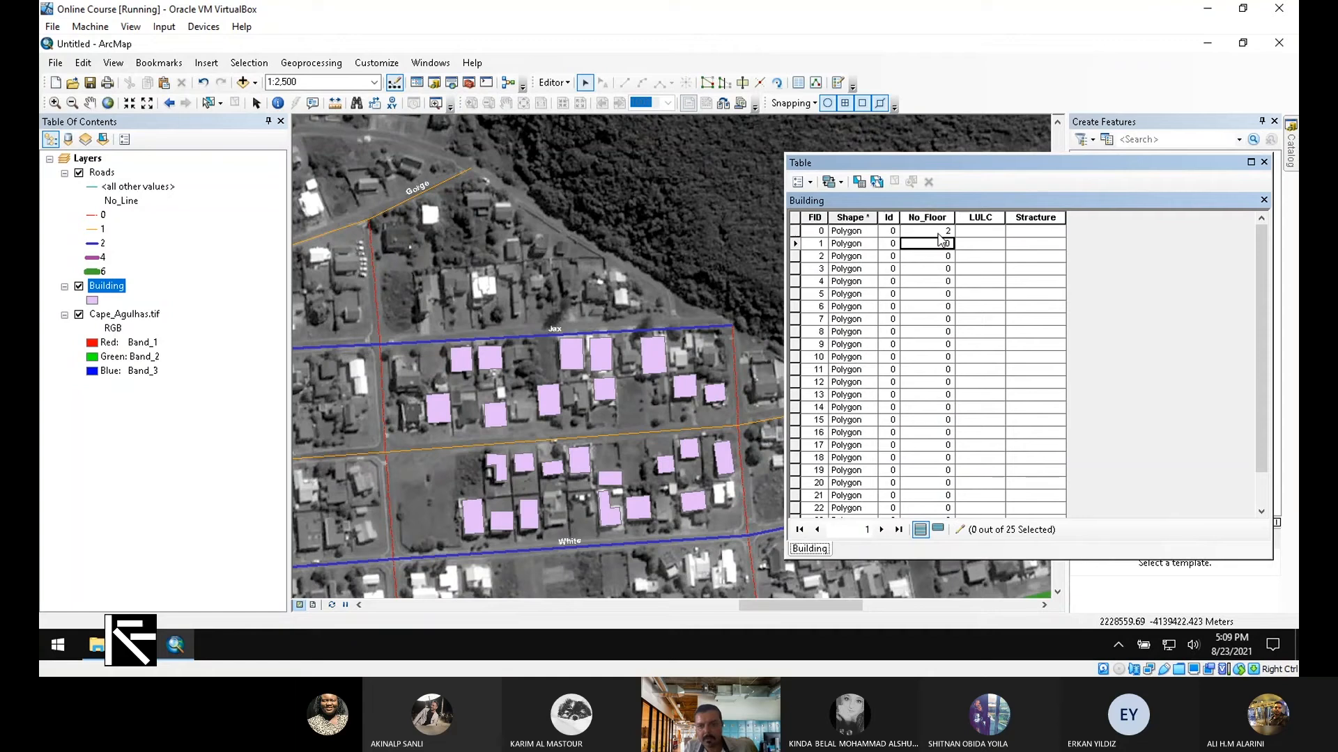
text(1)
key(Return)
text(1)
key(Return)
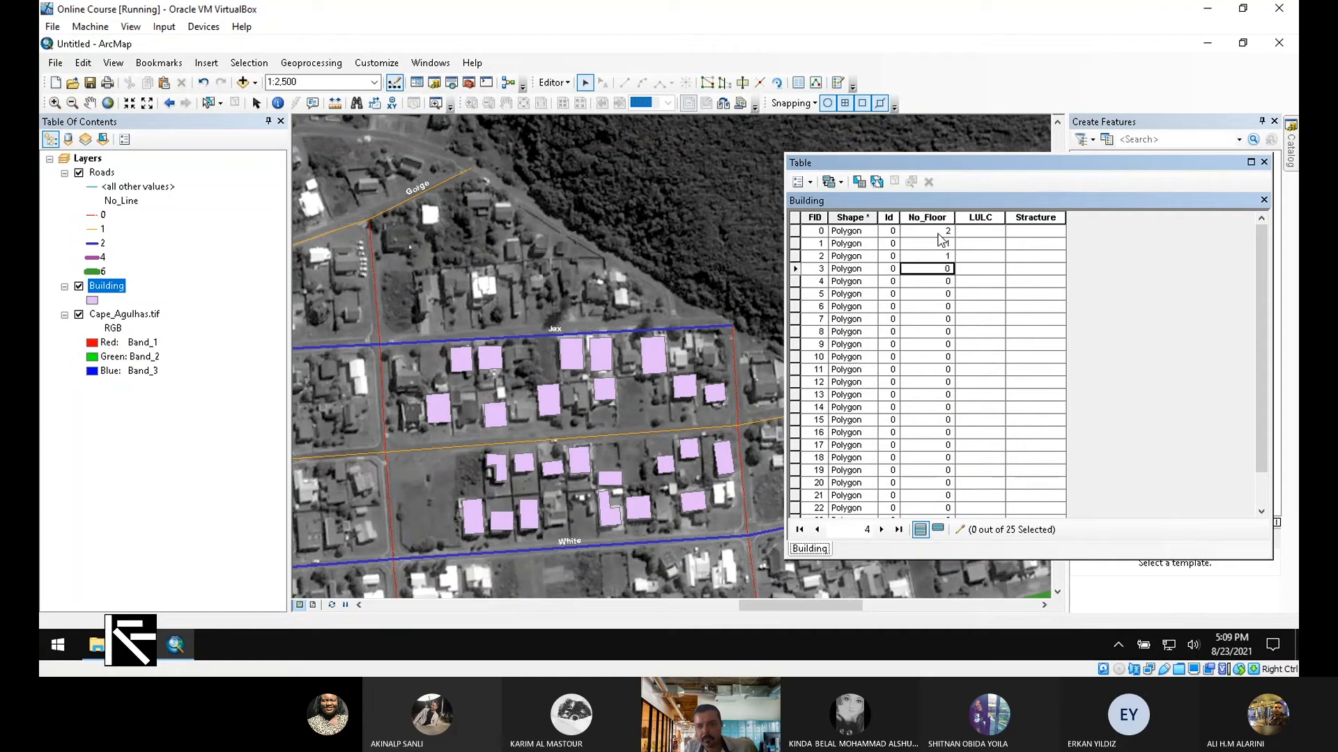
text(2)
key(Return)
Enter No_Floor values of 4 for FID 6, 3 for FID 8 and 2 for FID 11.
key(Return)
key(Return)
text(4)
key(Return)
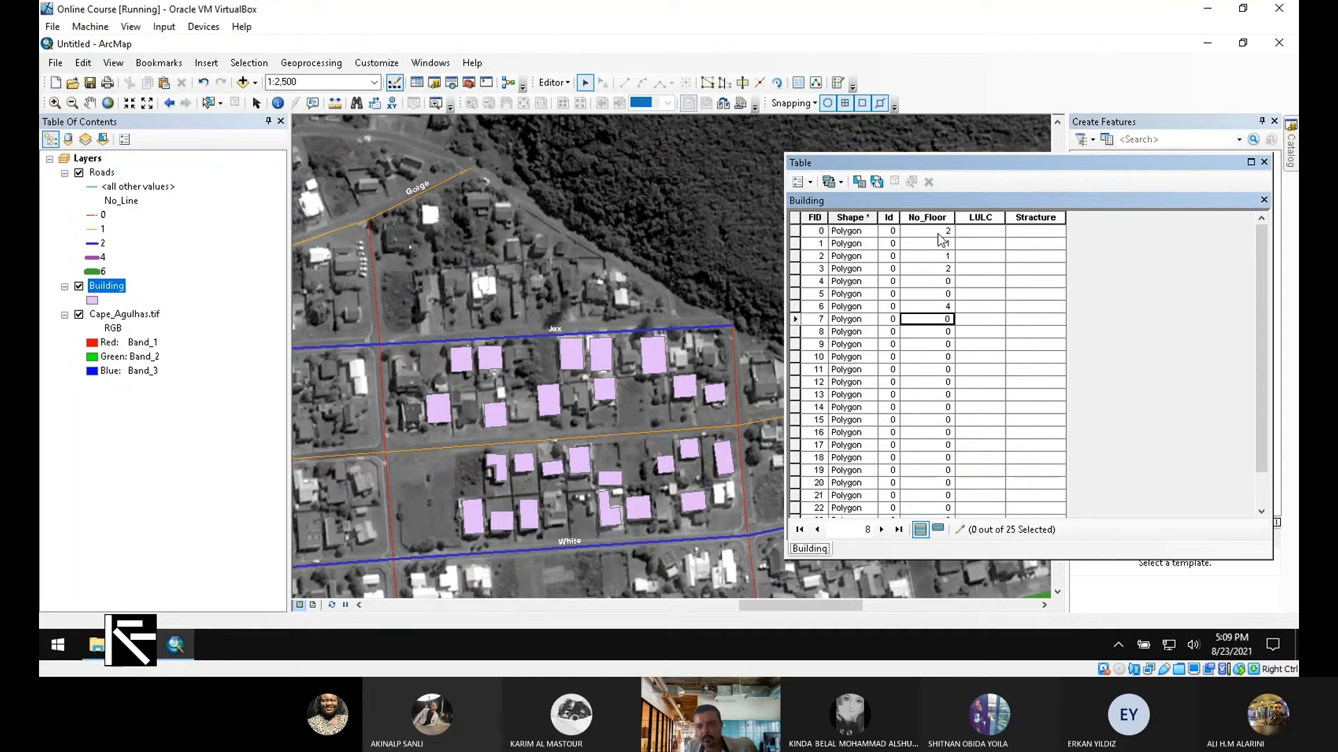
key(Return)
text(3)
key(Return)
key(Return)
key(Return)
text(2)
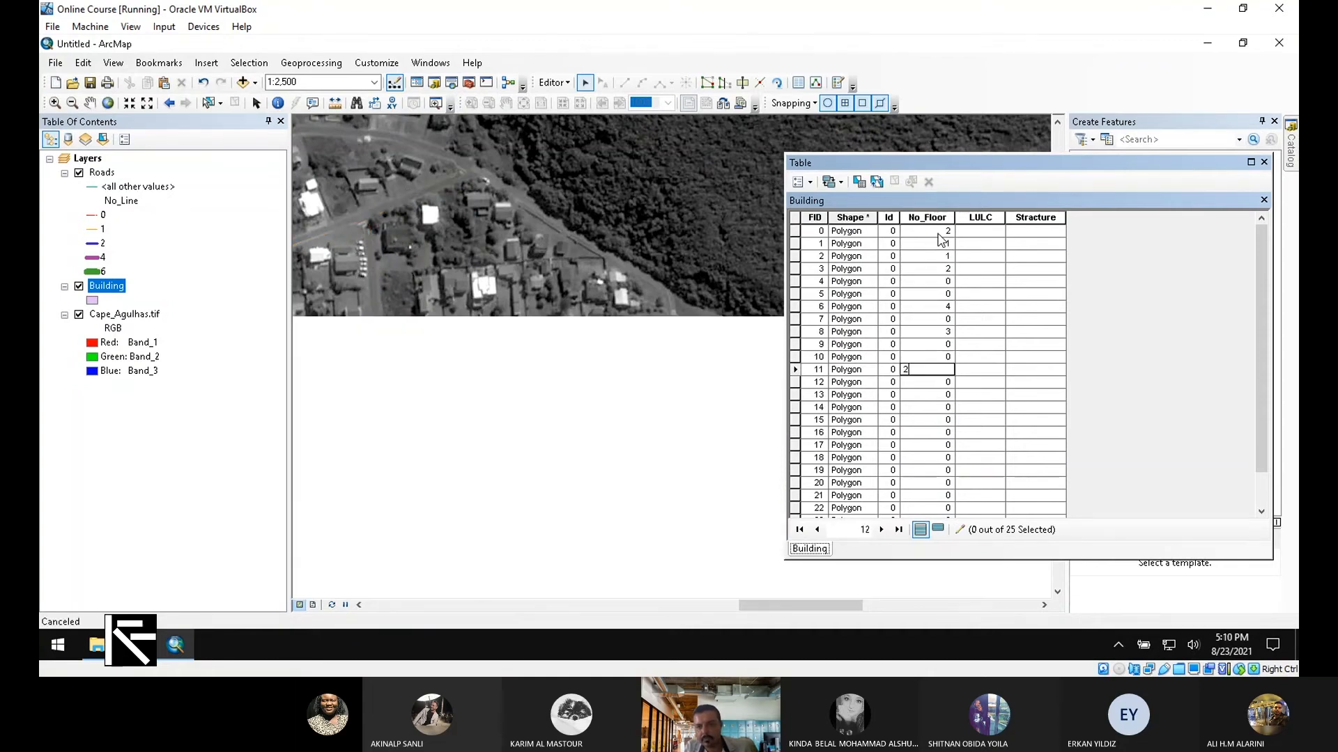
Set No_Floor to 3 for FID 9 and to 2 for FID 5.
key(Up)
key(Up)
text(3)
key(Up)
key(Up)
key(Up)
key(Up)
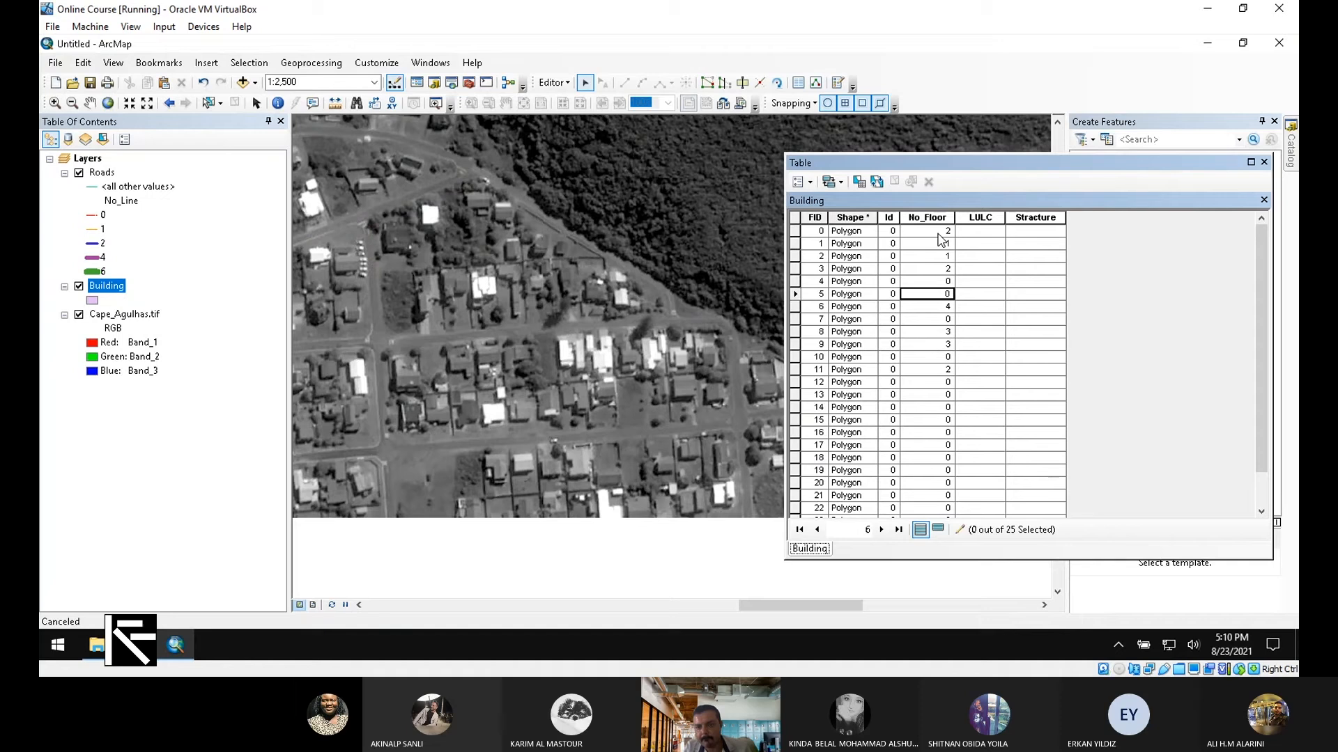
text(2)
Fill No_Floor upward from the last record with 1, 2, 3 and 4 for FID 24, 23, 22 and 21.
key(Return)
key(Return)
key(Return)
key(Return)
key(Return)
key(Return)
key(Return)
key(Return)
key(Return)
key(Return)
key(Return)
key(Return)
key(Return)
key(Return)
key(Return)
key(Return)
key(Return)
key(Return)
key(Return)
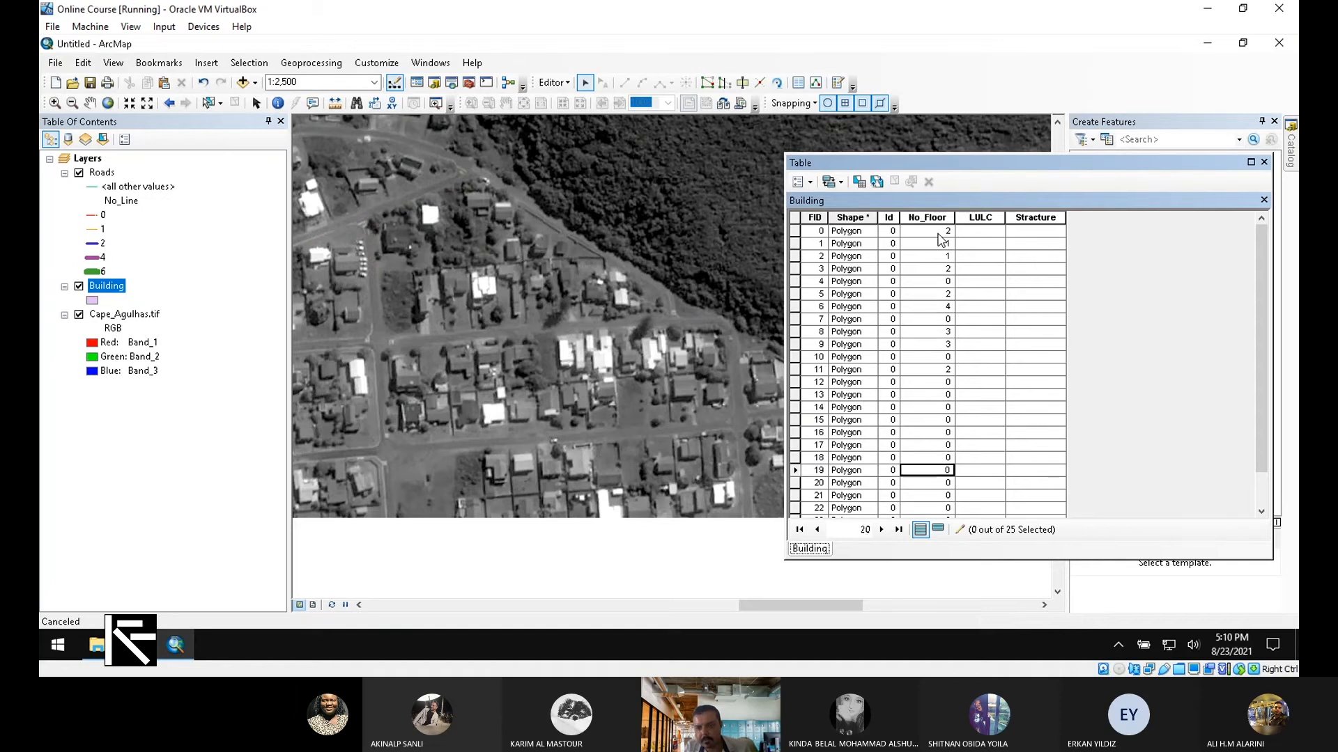
text(1)
key(Up)
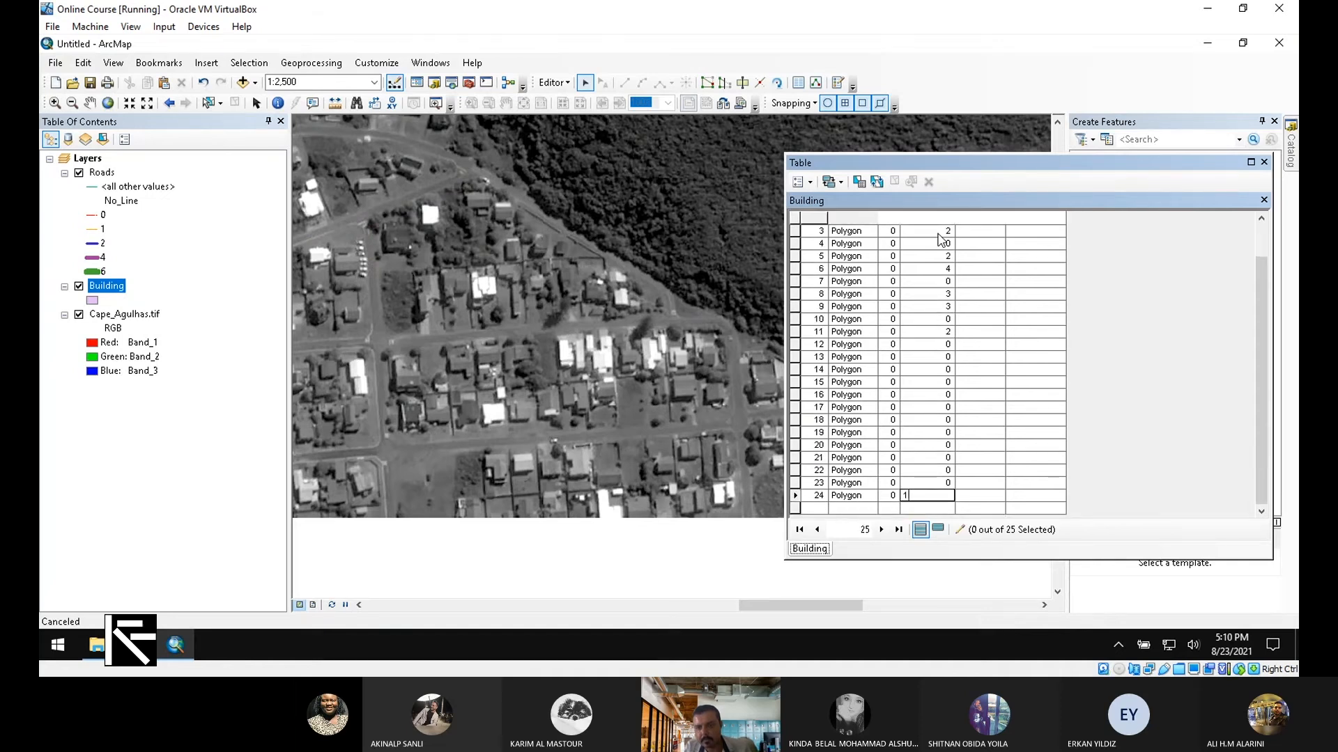
text(2)
key(Up)
text(3)
key(Up)
text(4)
key(Up)
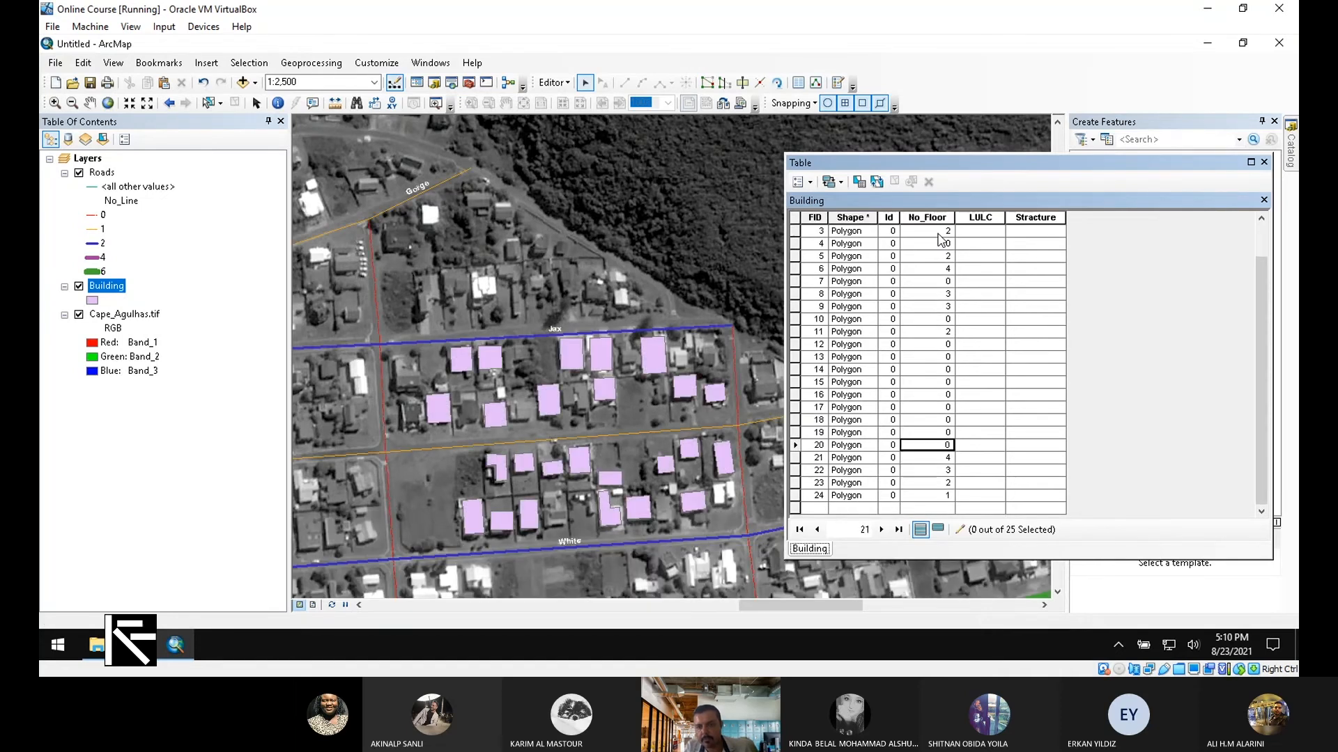
Enter No_Floor values 5, 4, 2, 3 and 2 for FID 20, 19, 18, 17 and 16 respectively.
text(5)
key(Up)
text(4)
key(Up)
key(Up)
text(3)
key(Up)
text(2)
key(Down)
key(Down)
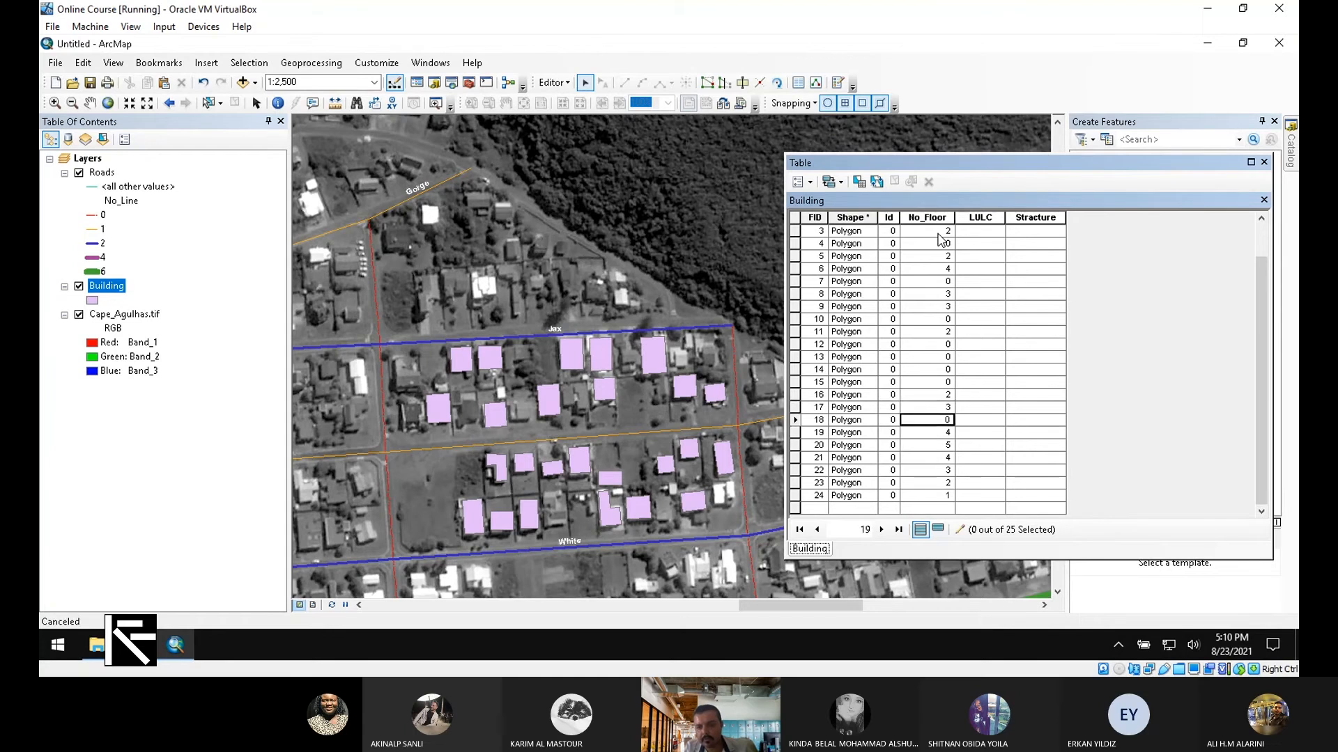
text(2)
Set No_Floor to 6 for FID 15 and 14, 3 for FID 13, and 2 for FID 12 and 10.
key(Up)
key(Up)
key(Up)
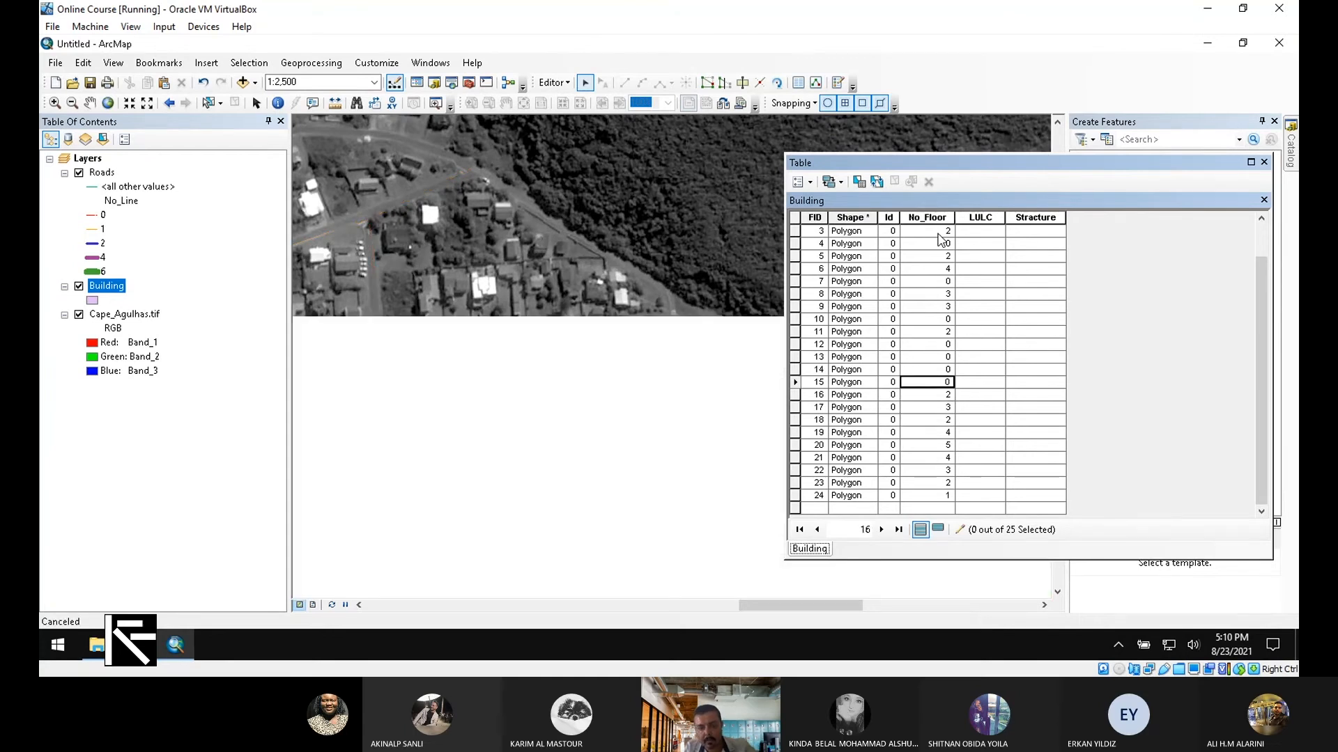
text(6)
key(Up)
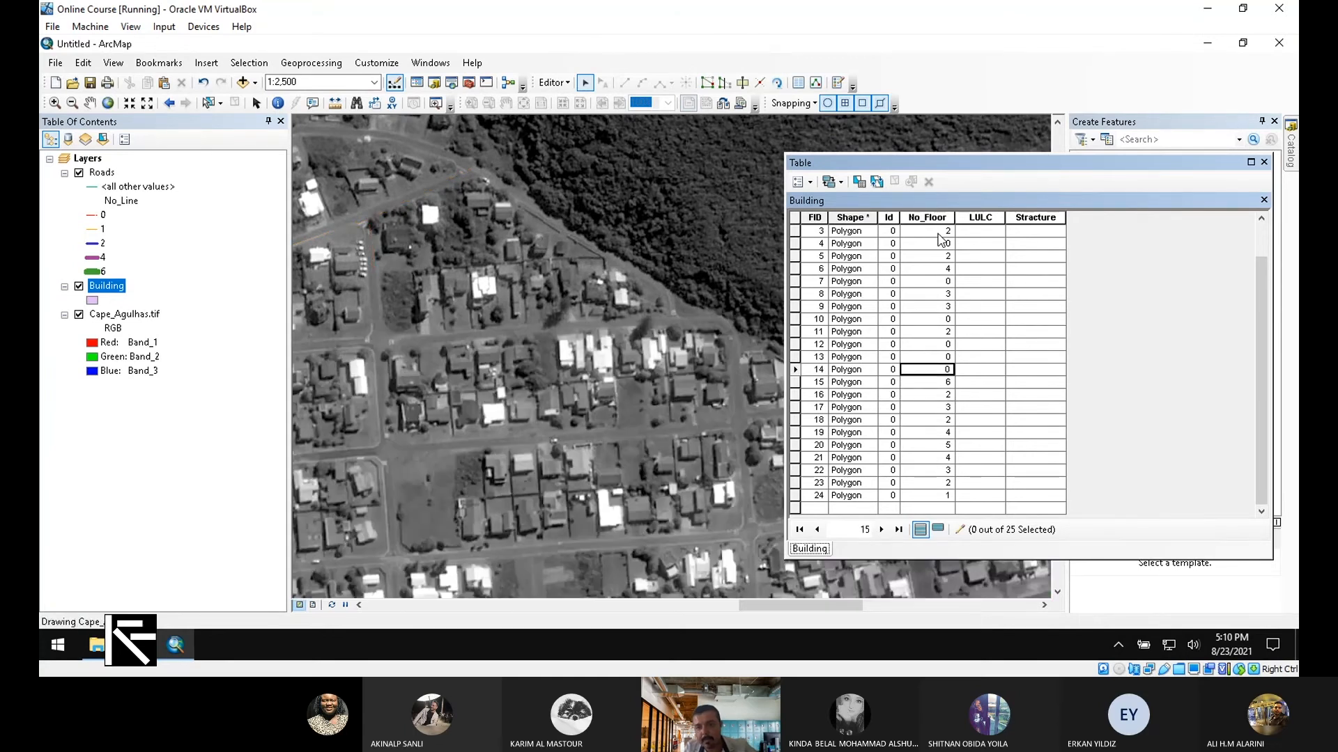
text(6)
key(Up)
text(3)
key(Up)
text(2)
key(Up)
key(Up)
text(2)
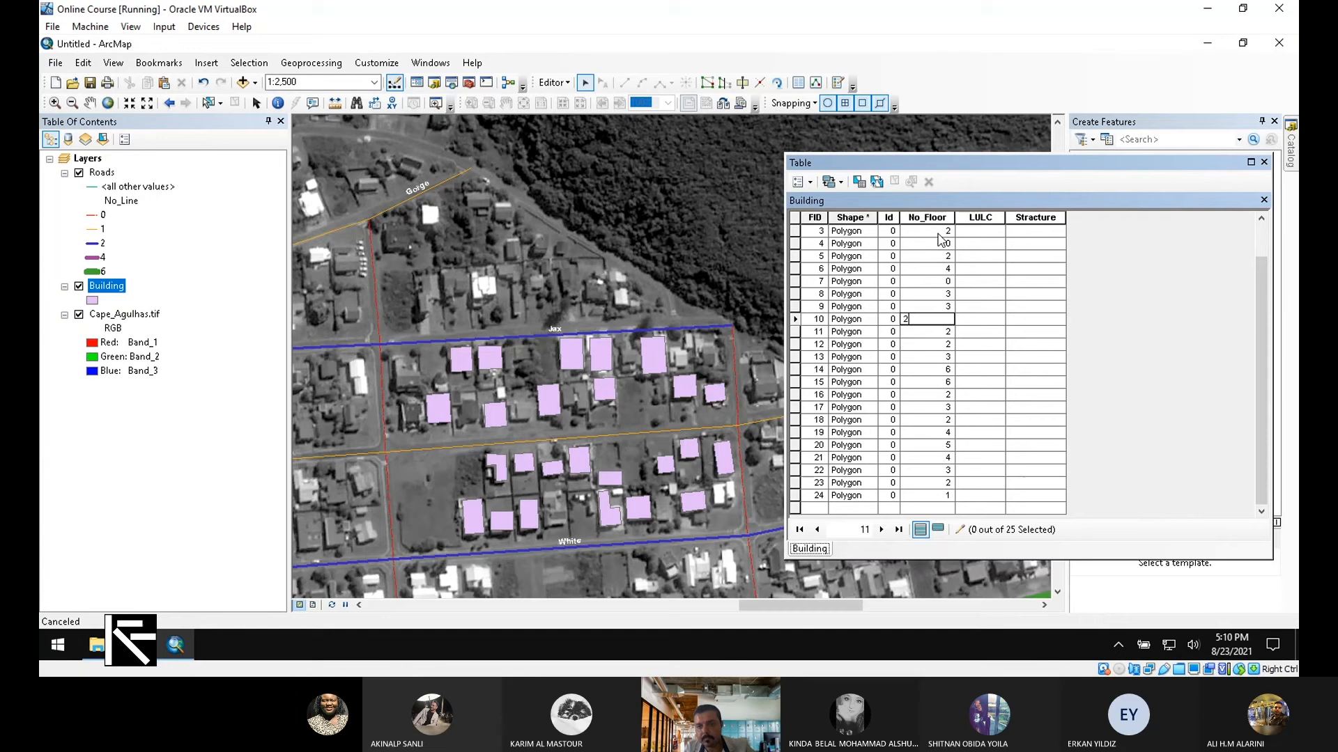
Set the No_Floor value of FID 7 to 2.
key(Up)
key(Up)
key(Up)
key(Up)
key(Down)
text(2)
Check the No_Floor column for remaining zeros and set FID 4 to 2.
key(Up)
key(Up)
key(Up)
key(Up)
key(Up)
key(Up)
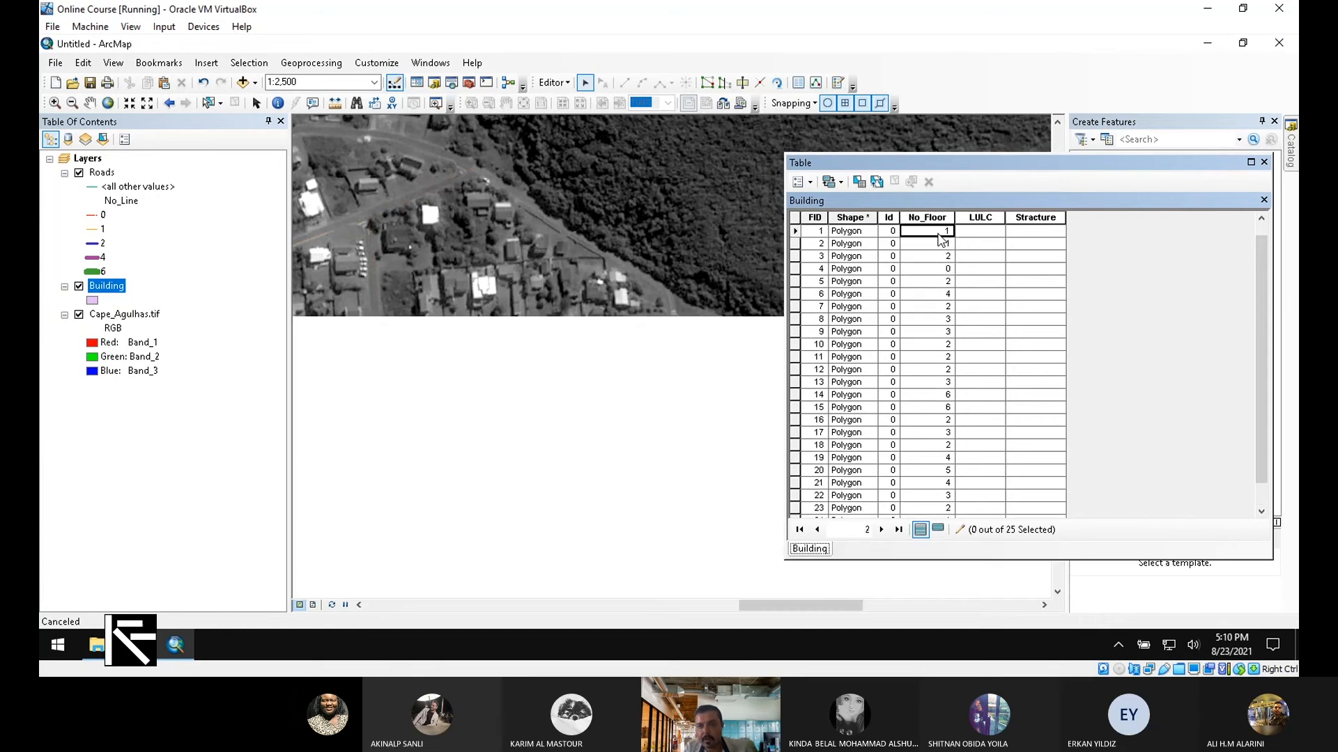
key(Up)
key(Down)
key(Down)
key(Down)
key(Down)
key(Down)
key(Down)
key(Down)
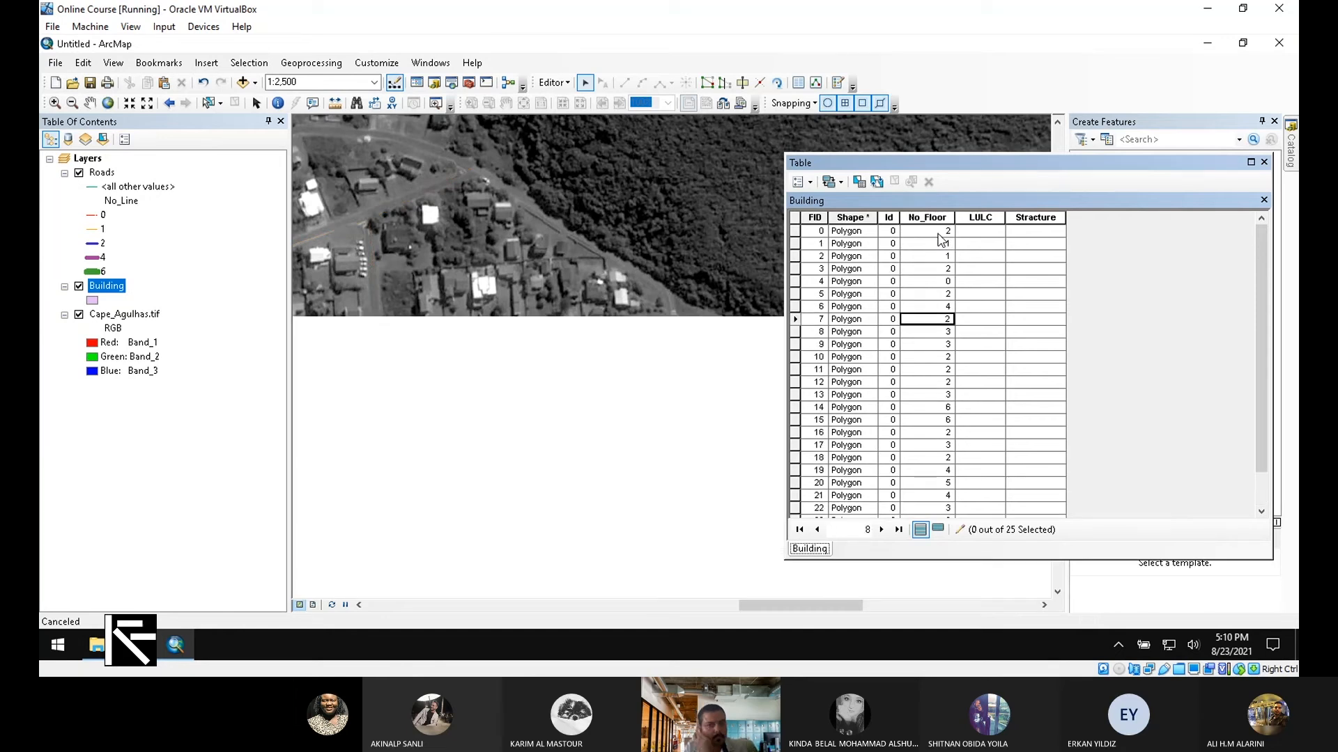
key(Up)
key(Up)
key(Up)
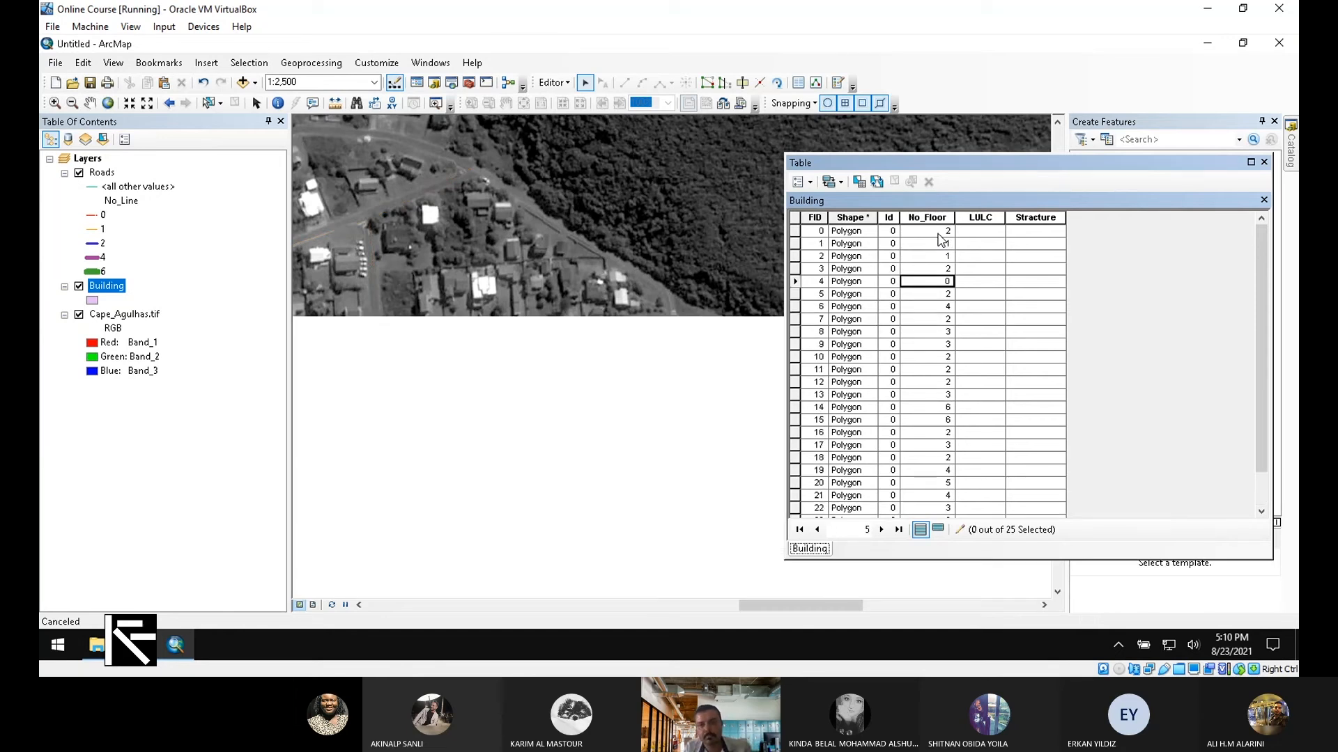
text(2)
key(Up)
key(Up)
key(Up)
key(Up)
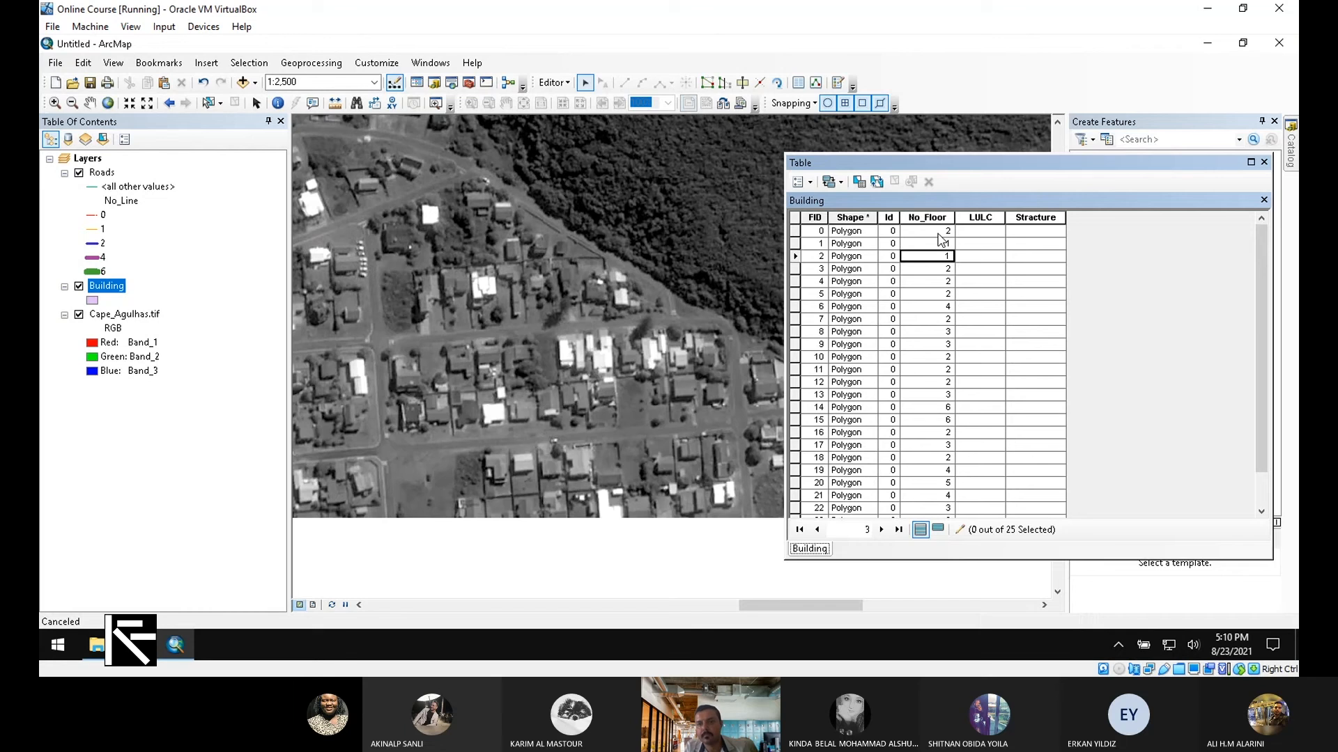
Select the Building records with FID 1, 4 to 11, 14, 16, 19 and 21 in the attribute table.
key(Right)
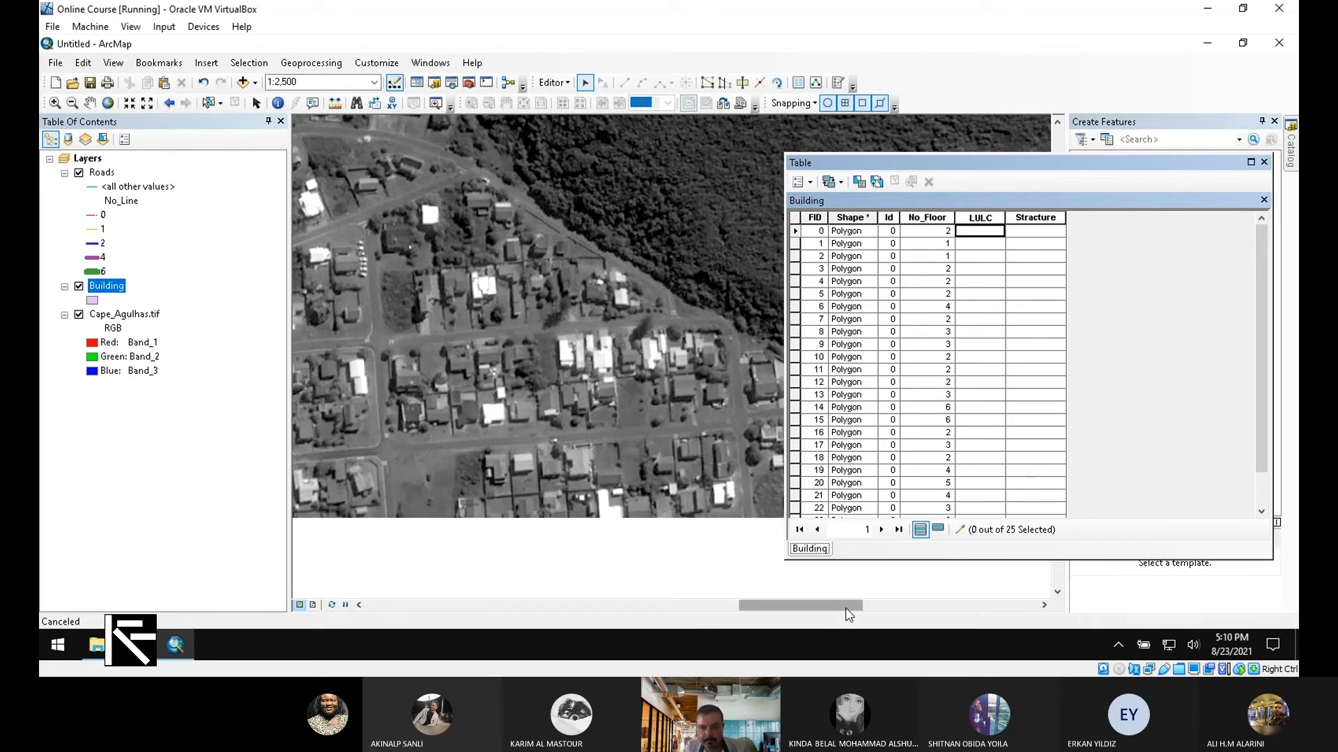
drag(846, 609, 870, 612)
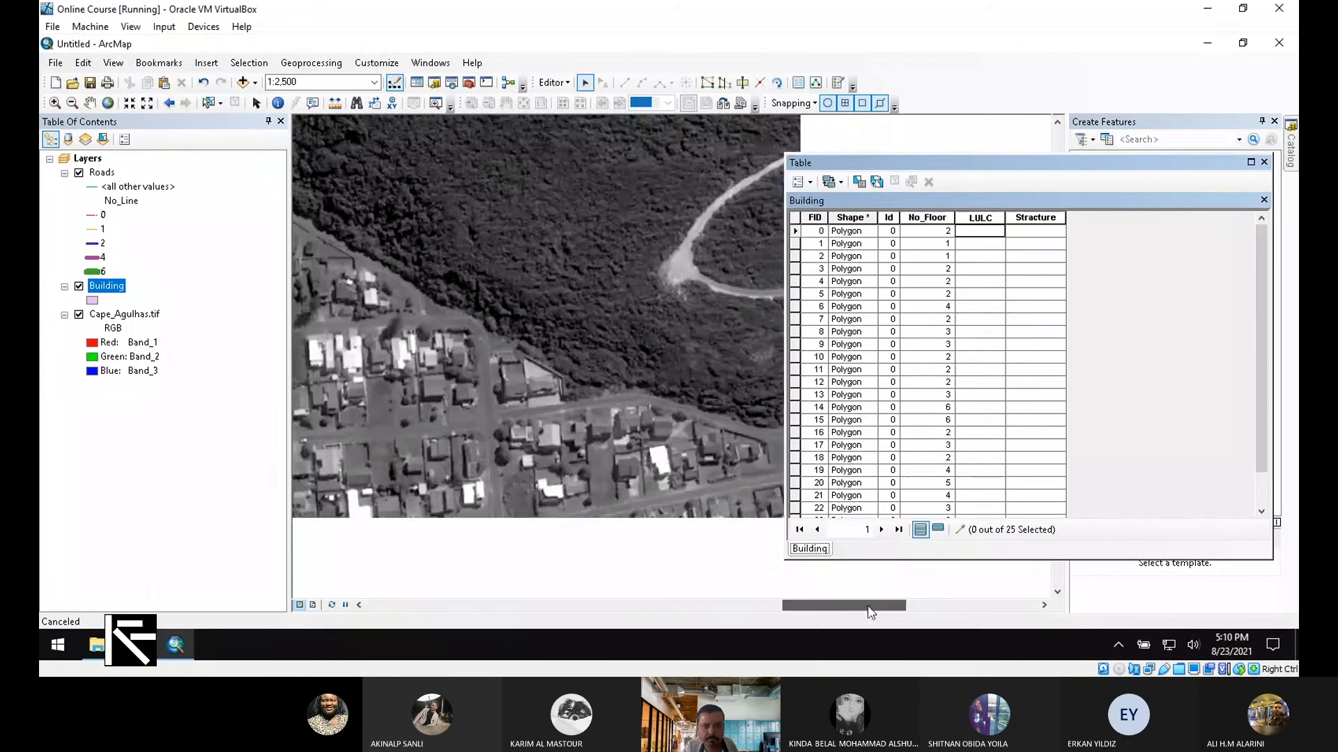
scroll(530, 488, up, 3)
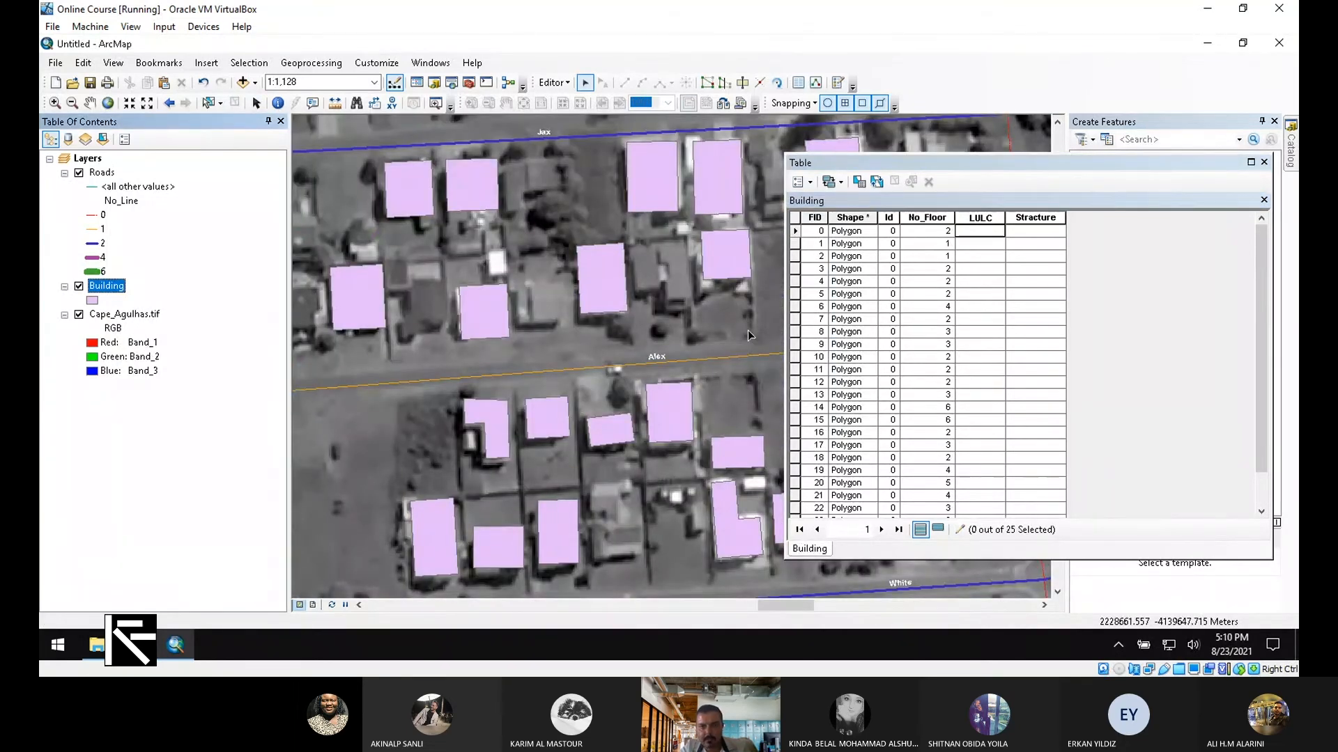
scroll(688, 407, down, 2)
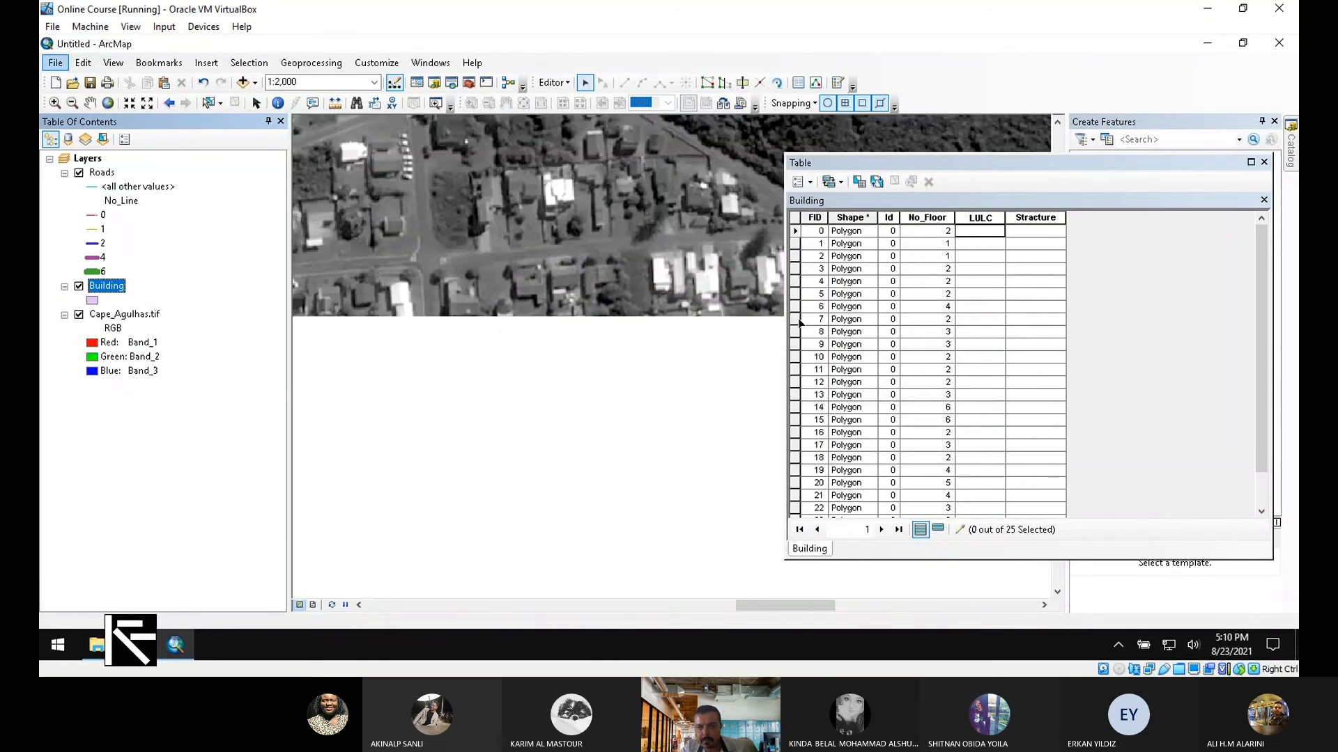
drag(794, 280, 795, 370)
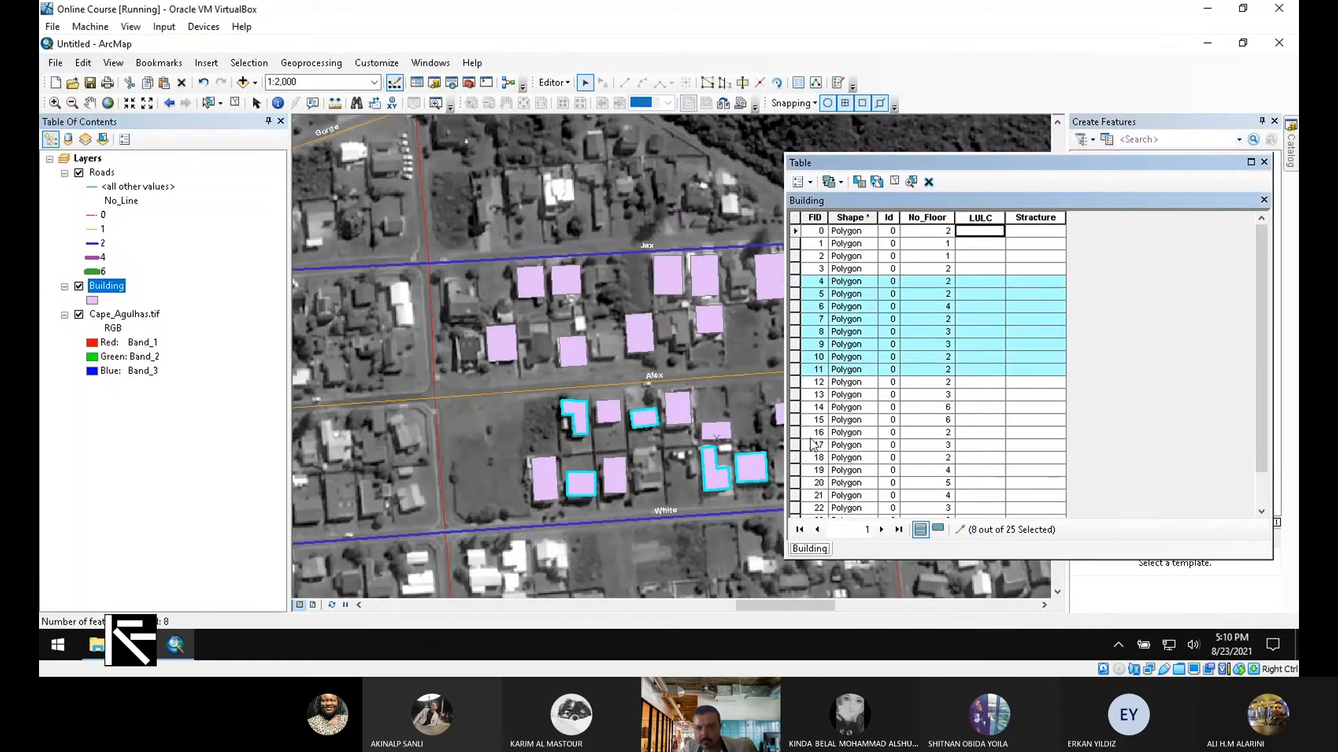
ctrl+click(795, 471)
ctrl+click(798, 496)
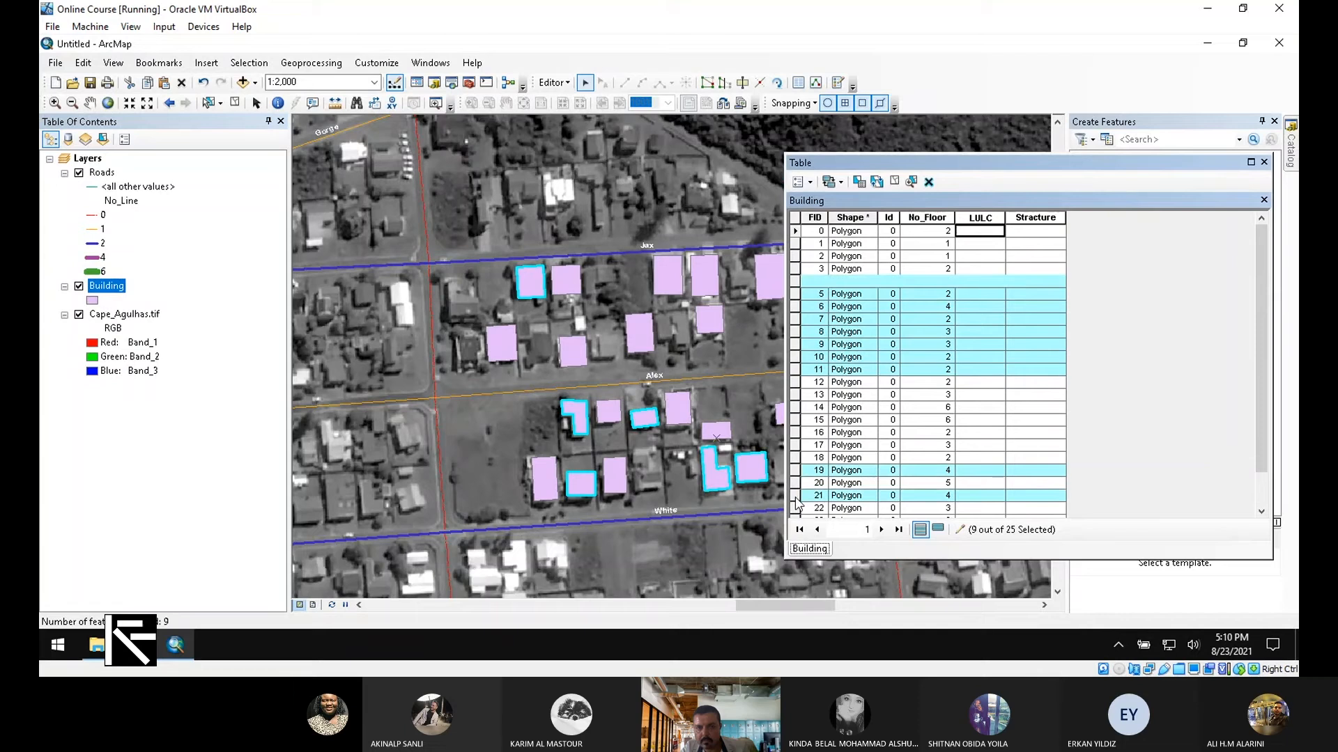
ctrl+click(795, 408)
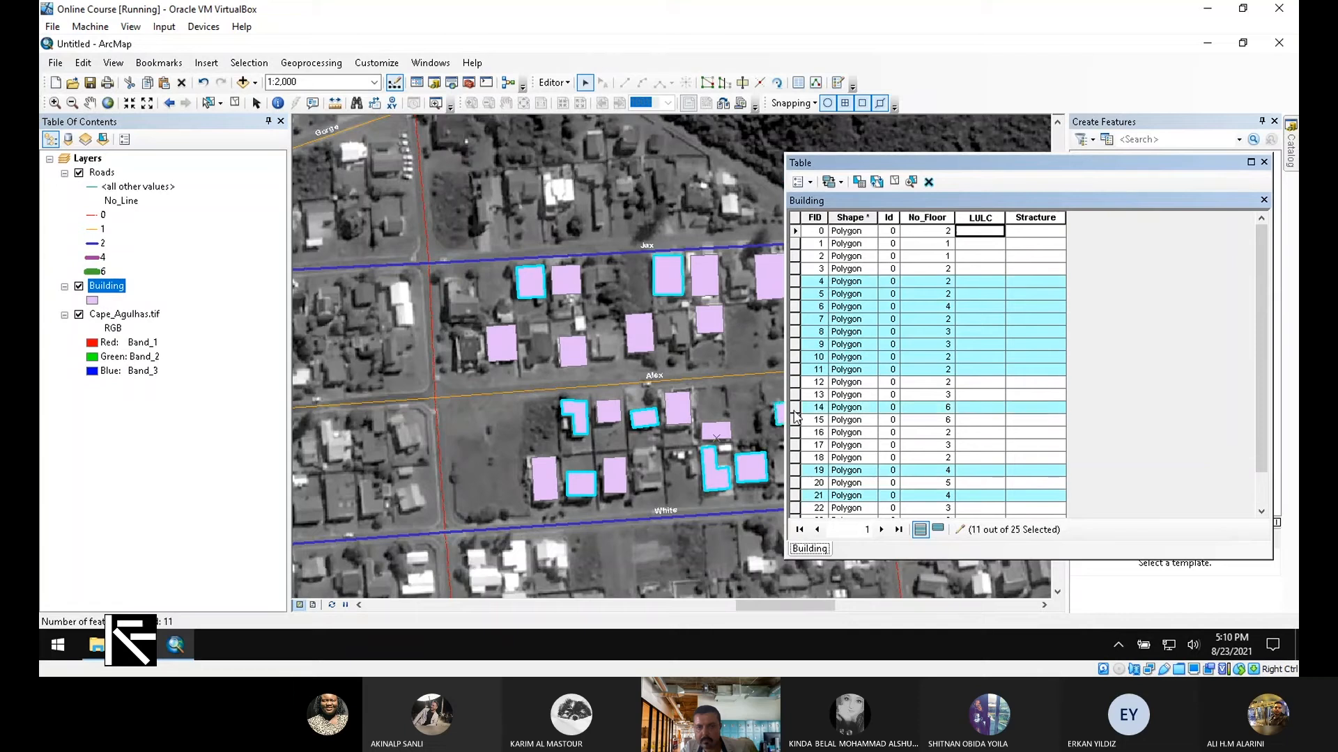
ctrl+click(795, 244)
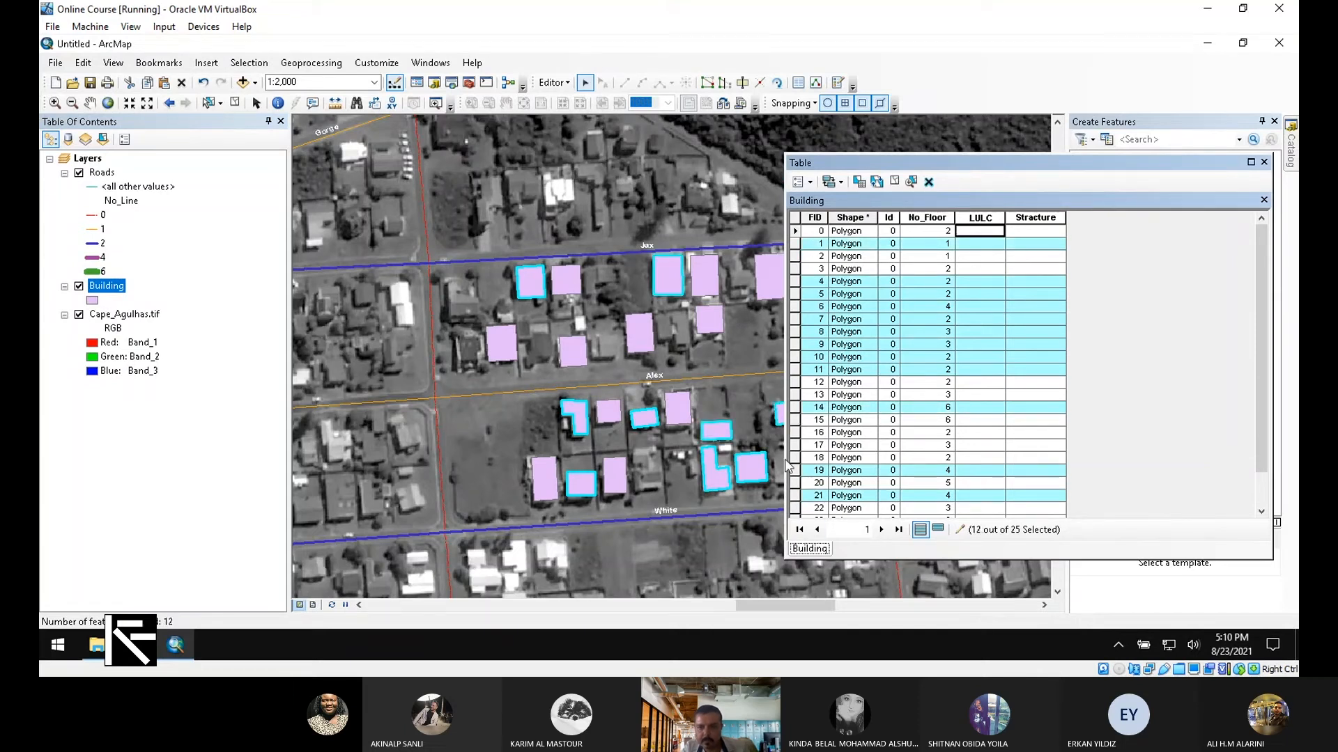
ctrl+click(795, 434)
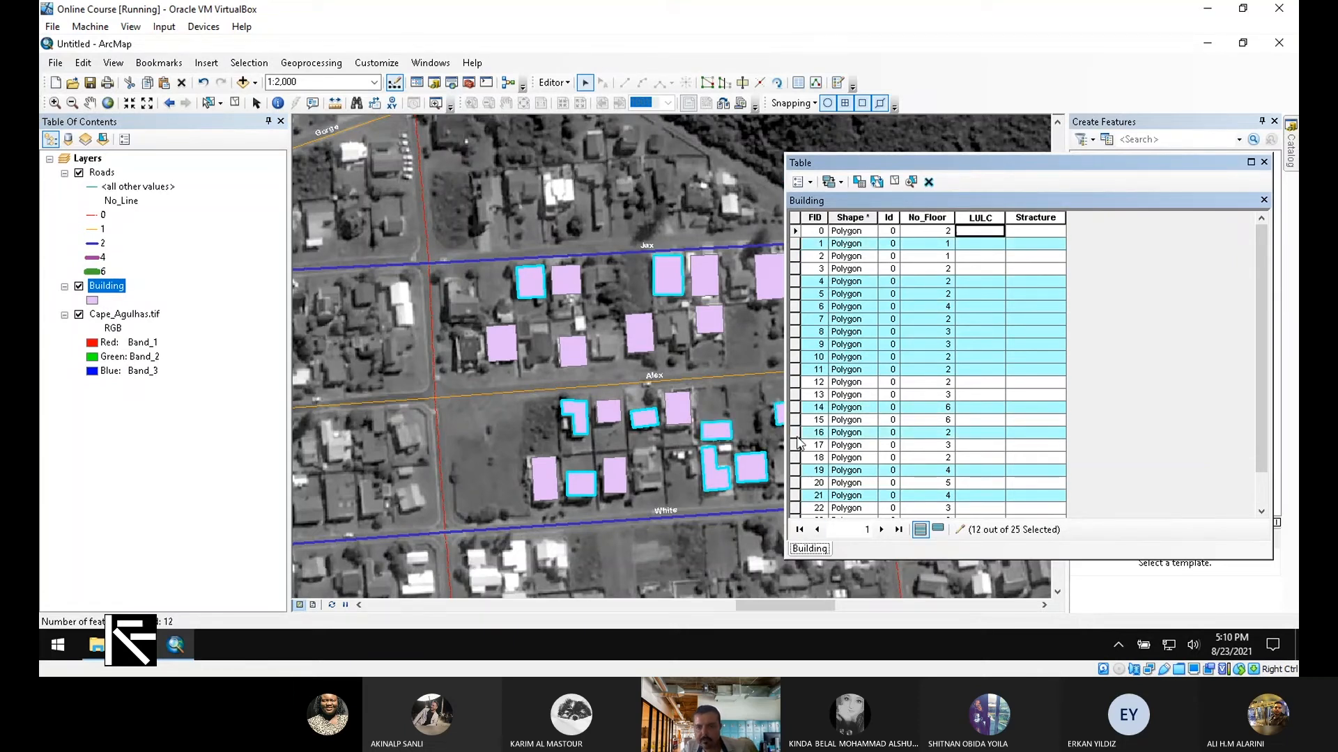
Calculate the LULC field of the selected records as "Residential" with the Field Calculator.
scroll(812, 440, down, 1)
right_click(981, 221)
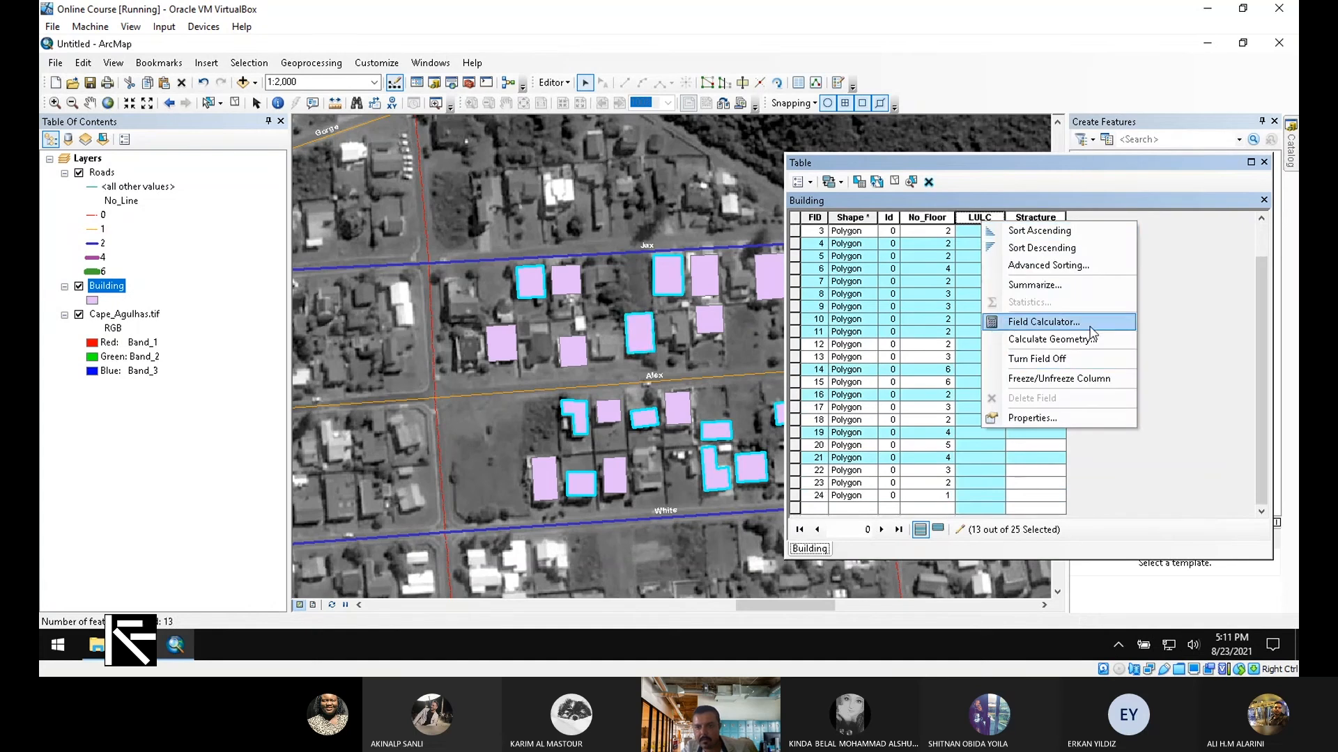
click(1088, 324)
click(572, 370)
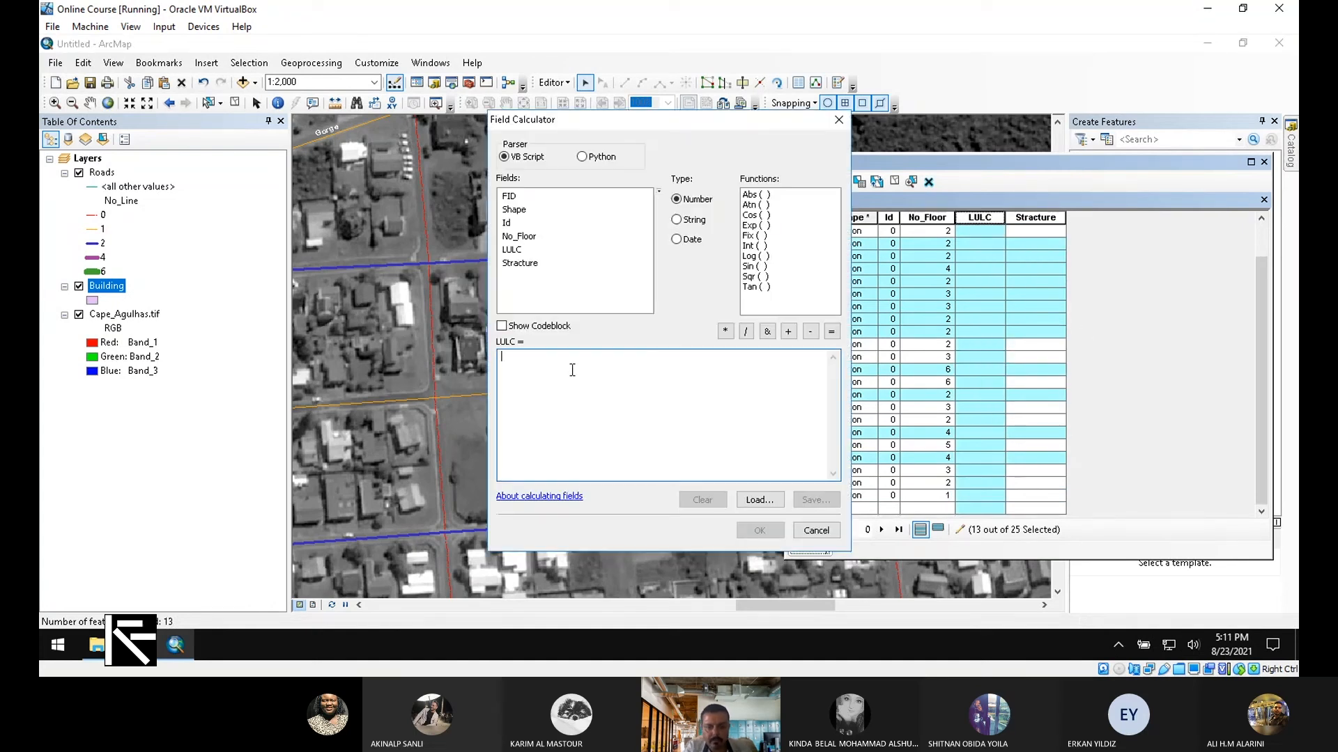
text("")
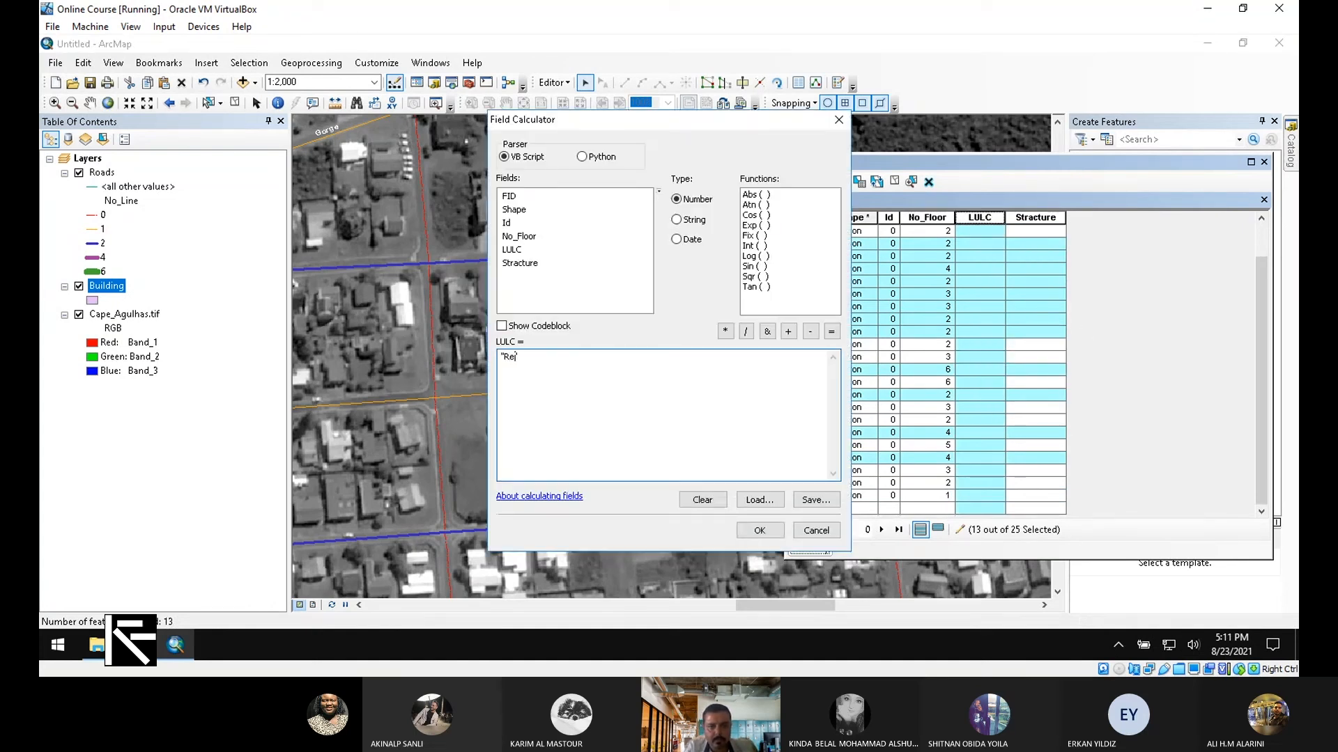
text(Residential)
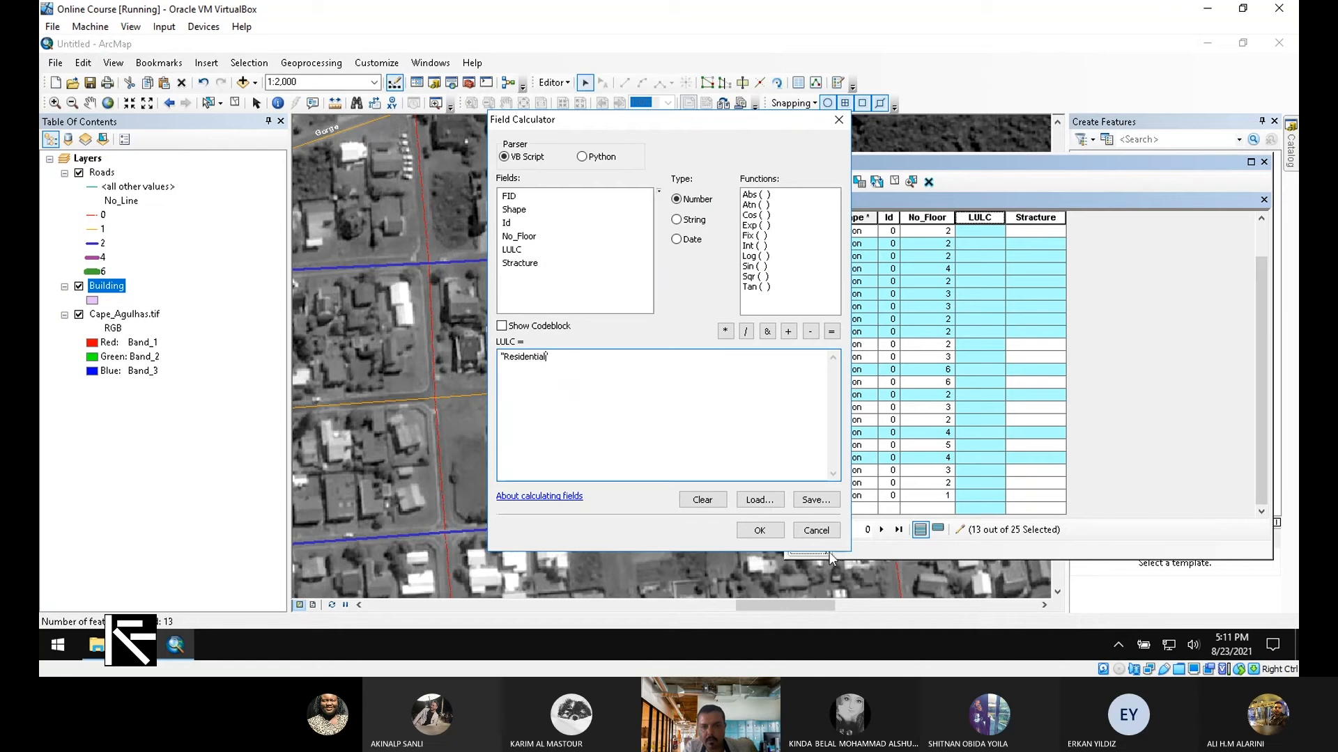
click(774, 533)
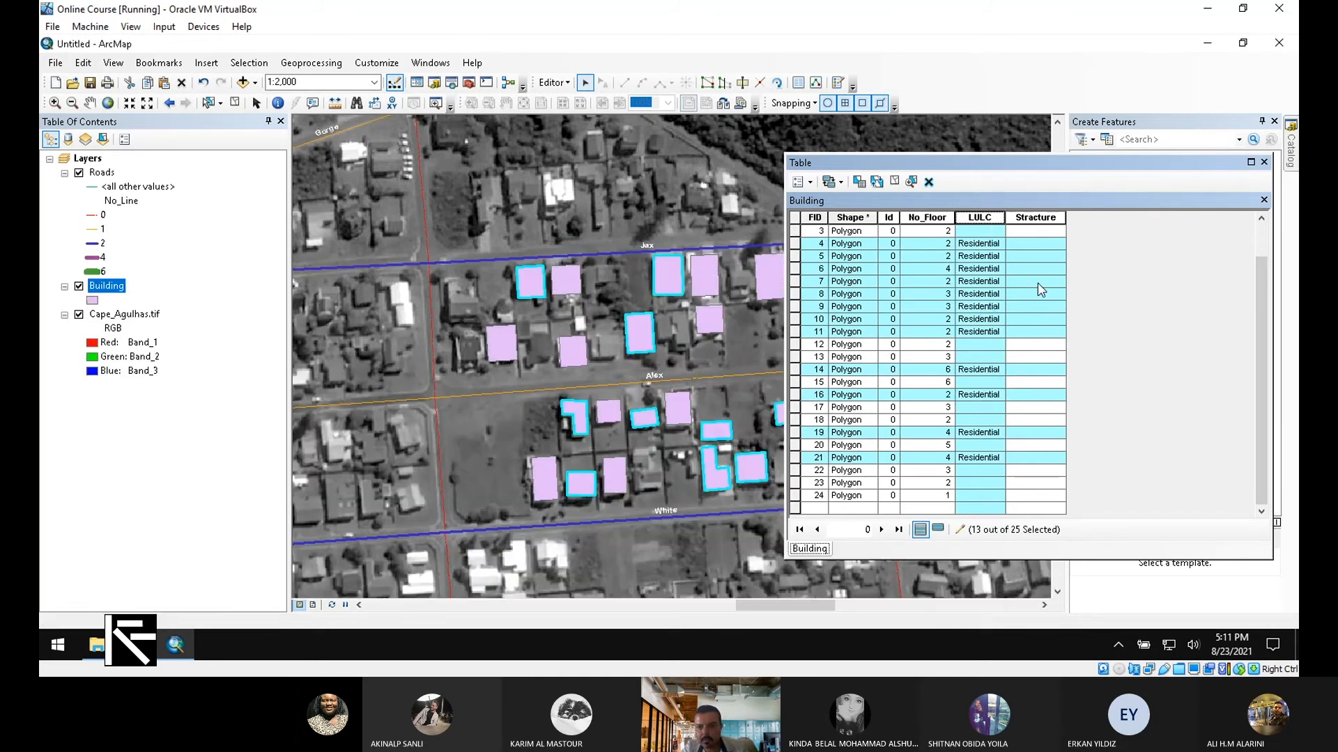
Sort the Building table by LULC in ascending order and select the records with FID 13, 17, 22 and 23.
double_click(980, 218)
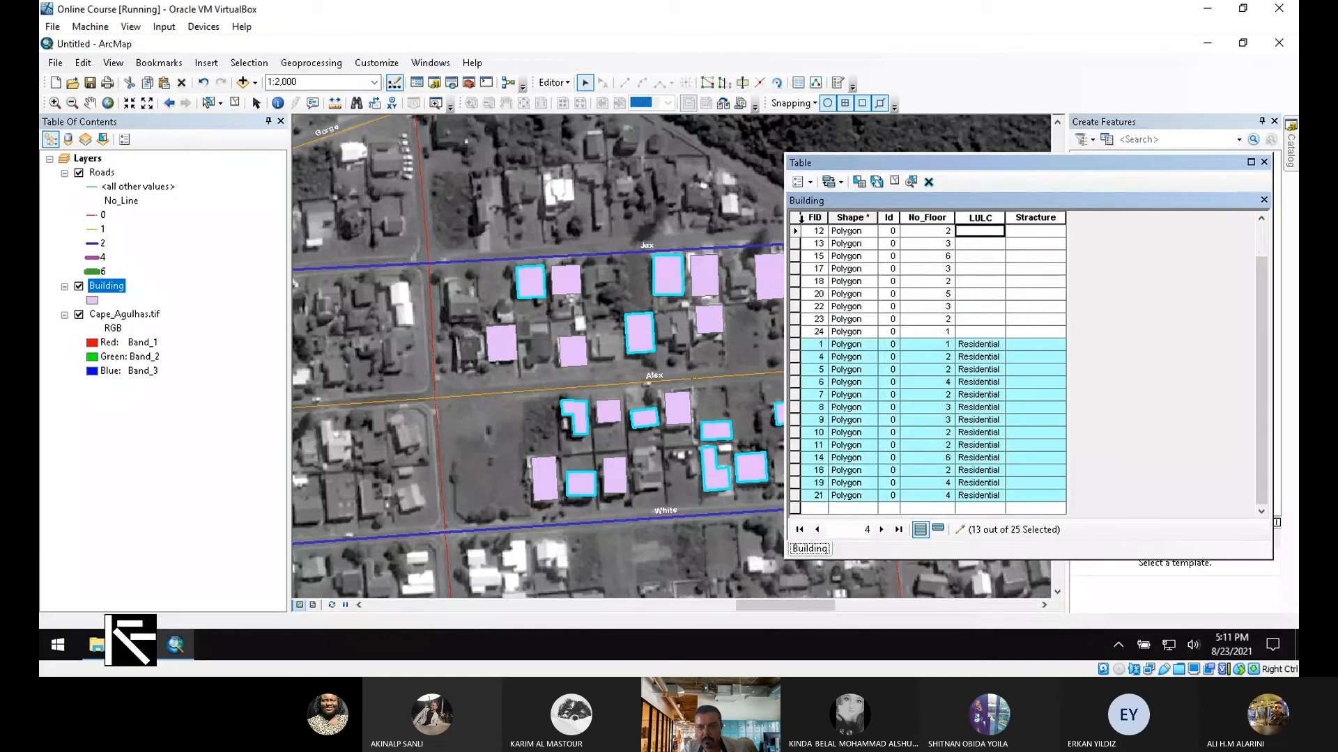
drag(795, 231, 795, 269)
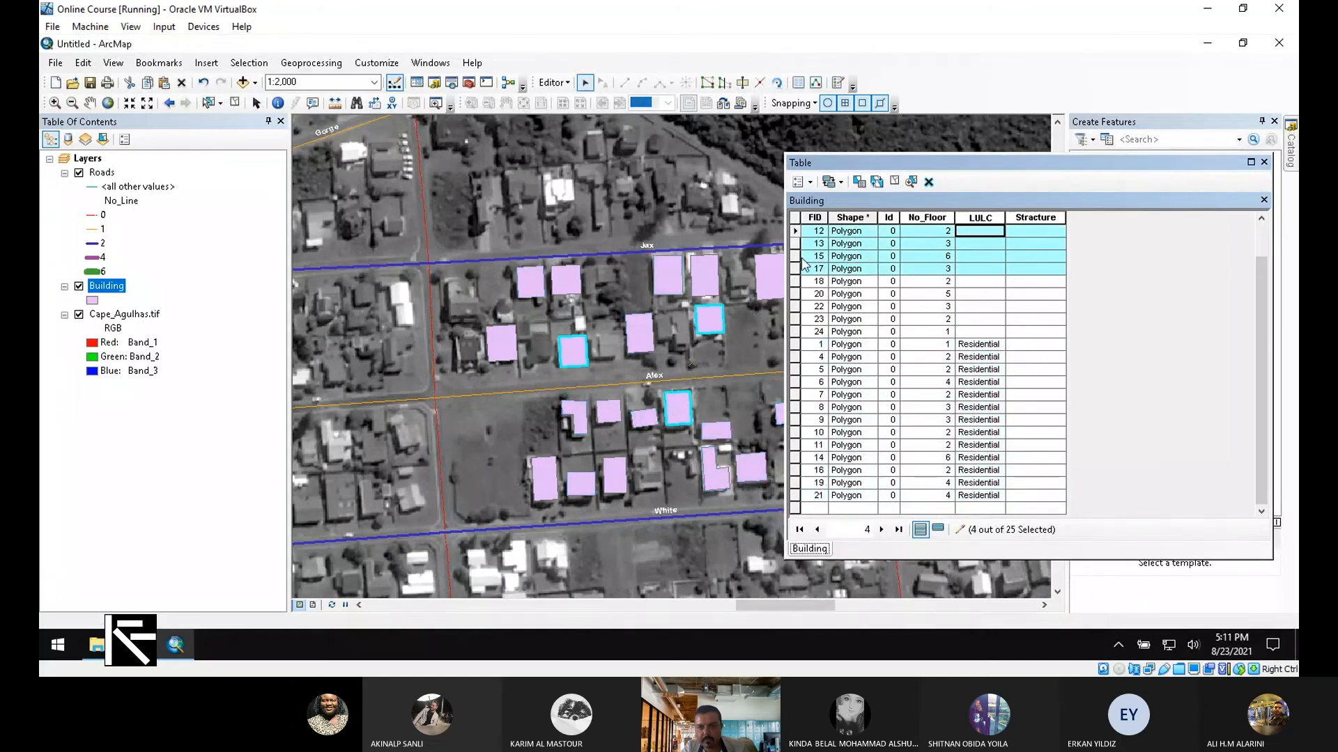
click(804, 231)
click(795, 242)
ctrl+click(797, 270)
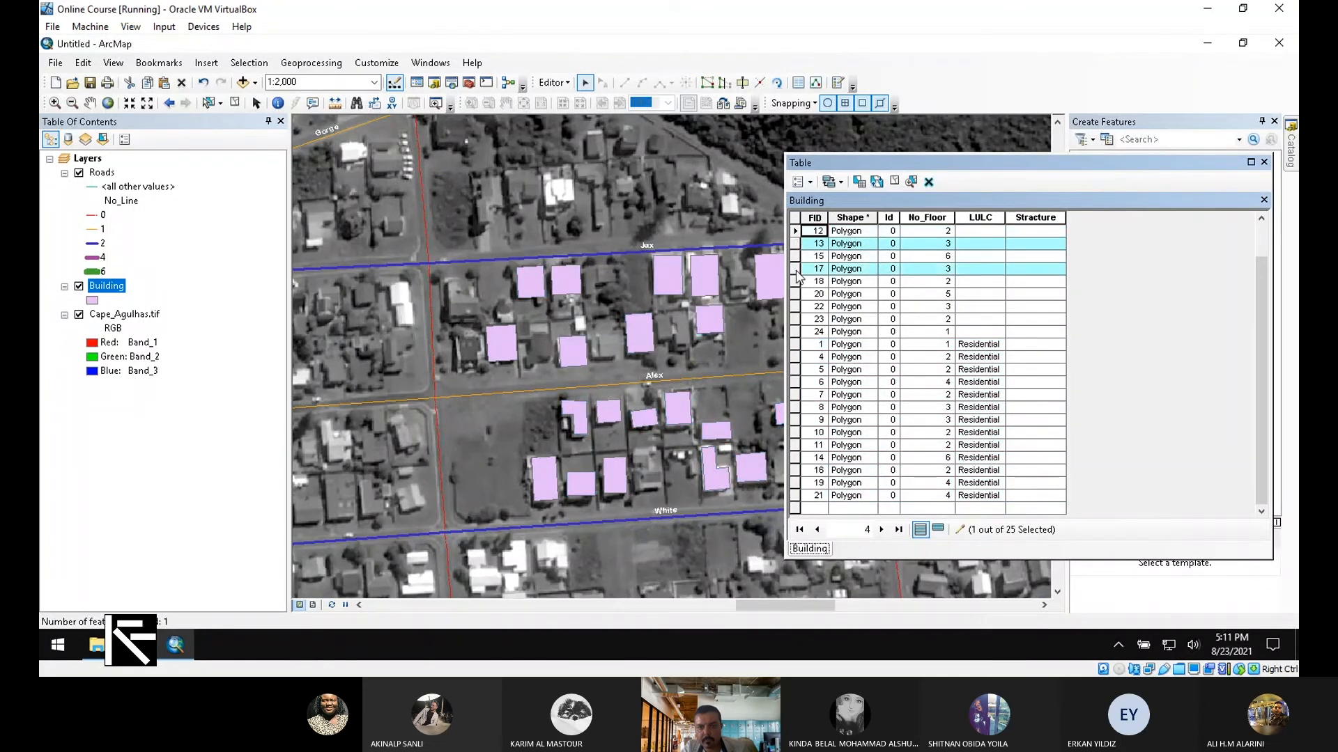
ctrl+click(798, 306)
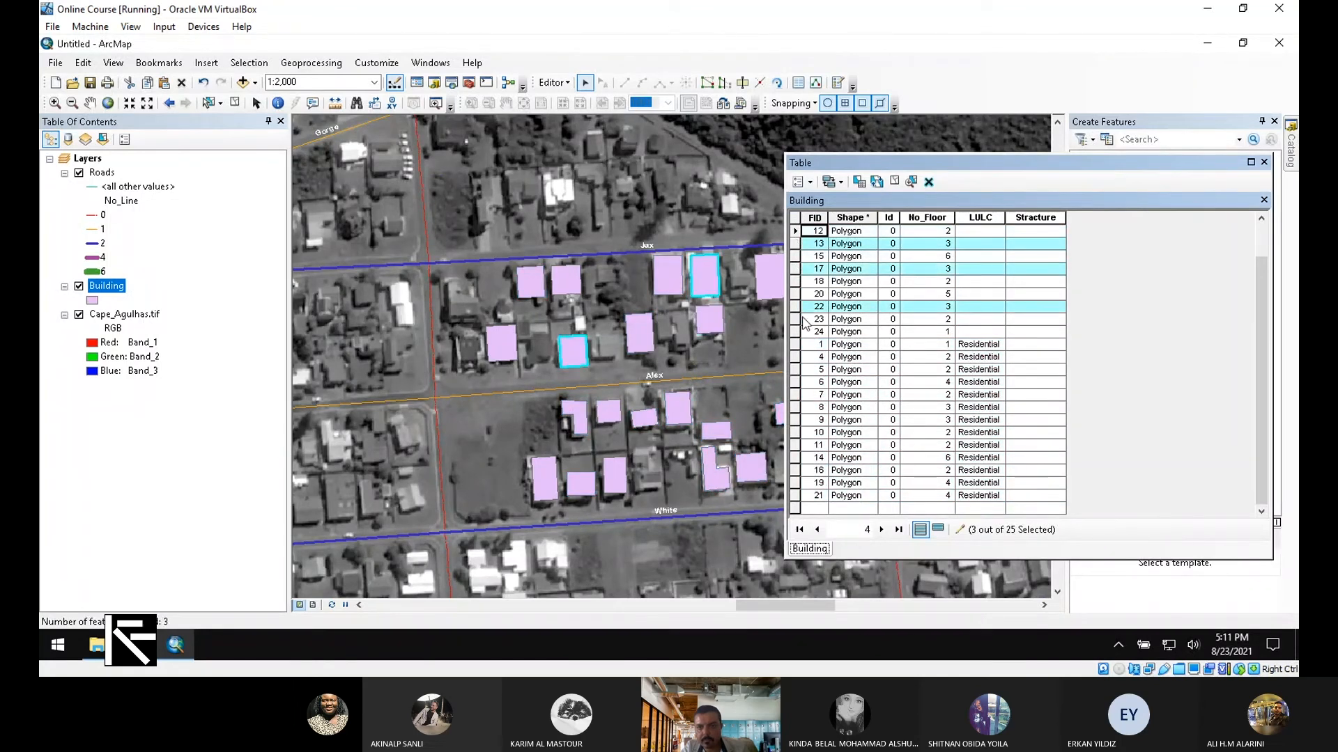
ctrl+click(796, 320)
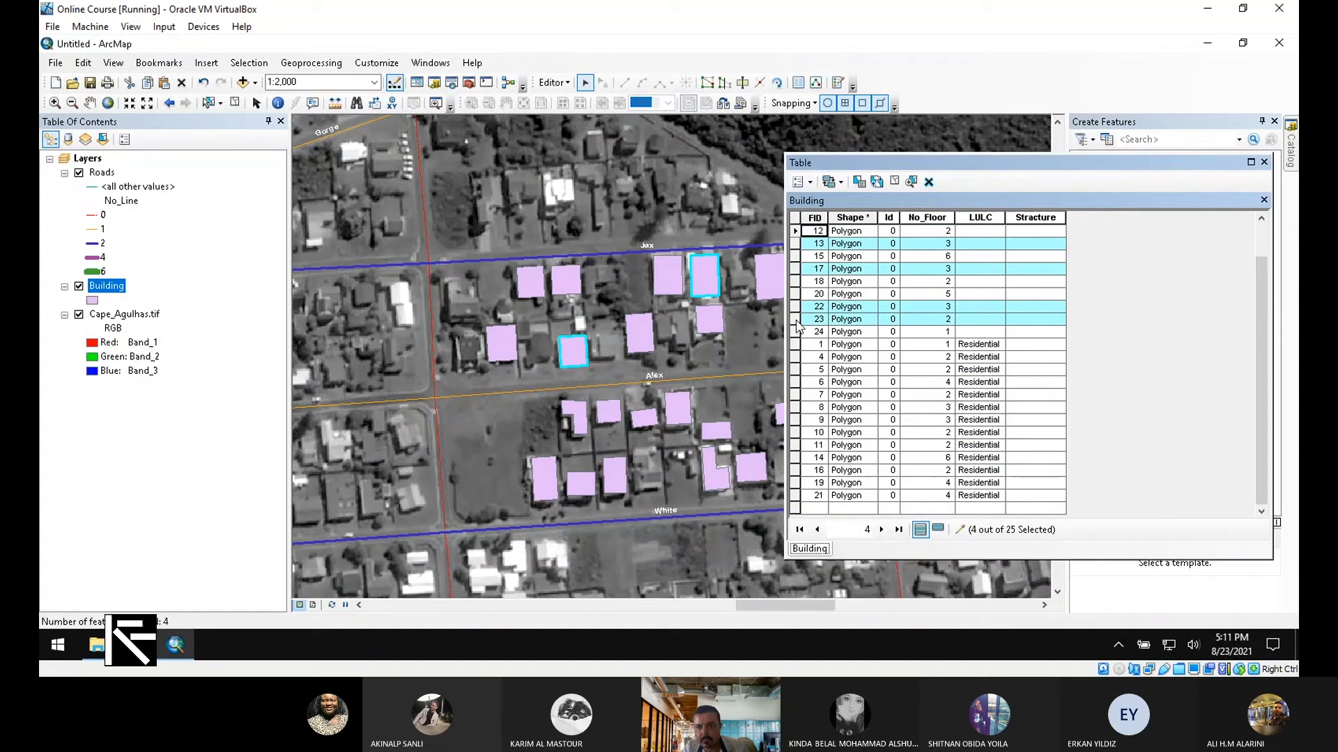
Calculate the LULC field of the four selected records as "Shop" with the Field Calculator.
click(981, 217)
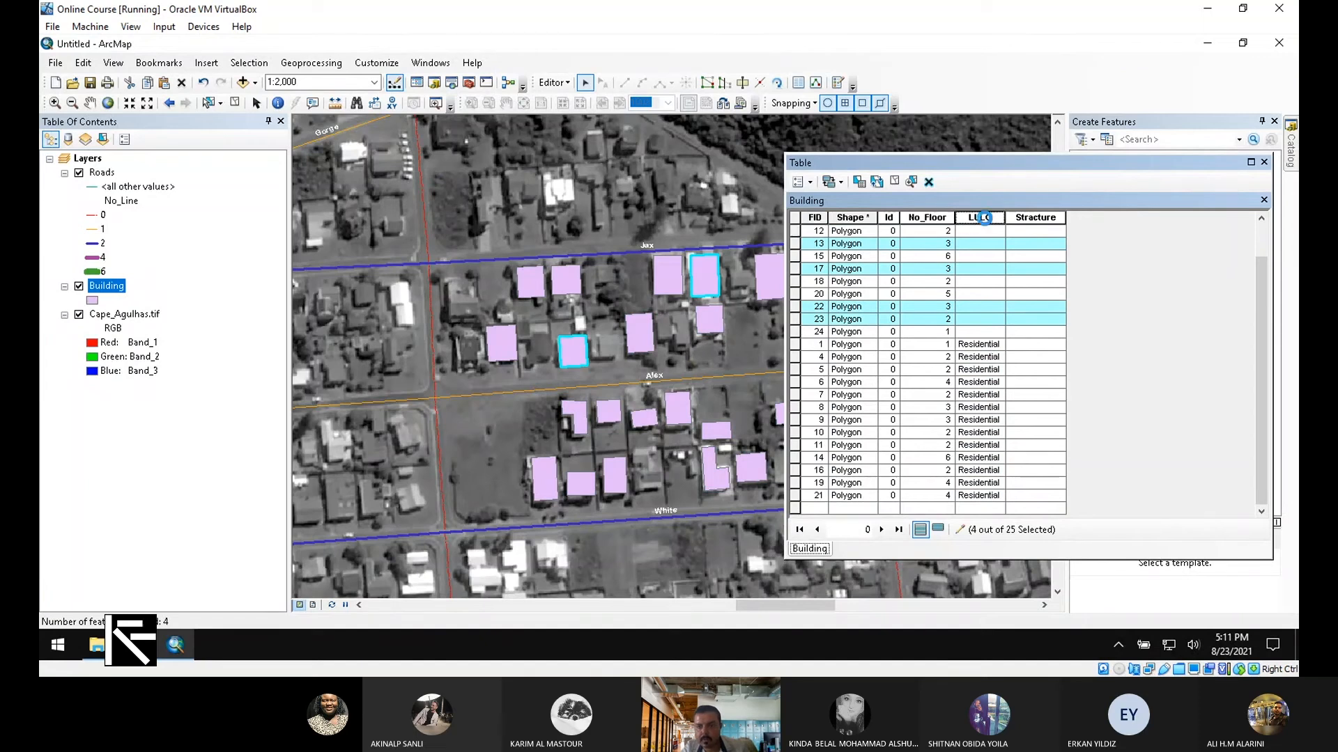
right_click(983, 217)
click(1073, 314)
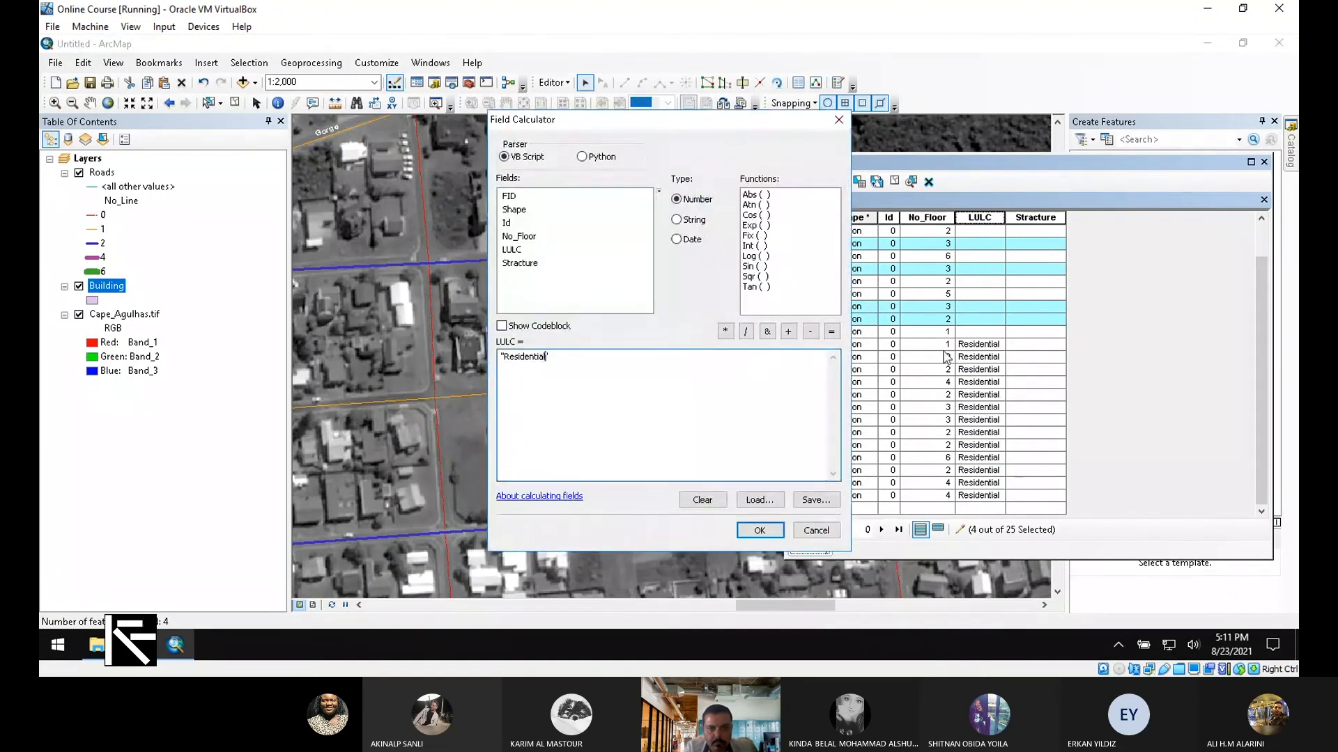
key(shift+Left)
key(shift+Left)
key(shift+Left)
key(shift+Left)
key(shift+Left)
key(shift+Left)
key(shift+Left)
key(shift+Left)
key(shift+Left)
key(shift+Left)
key(shift+Left)
text(Sho)
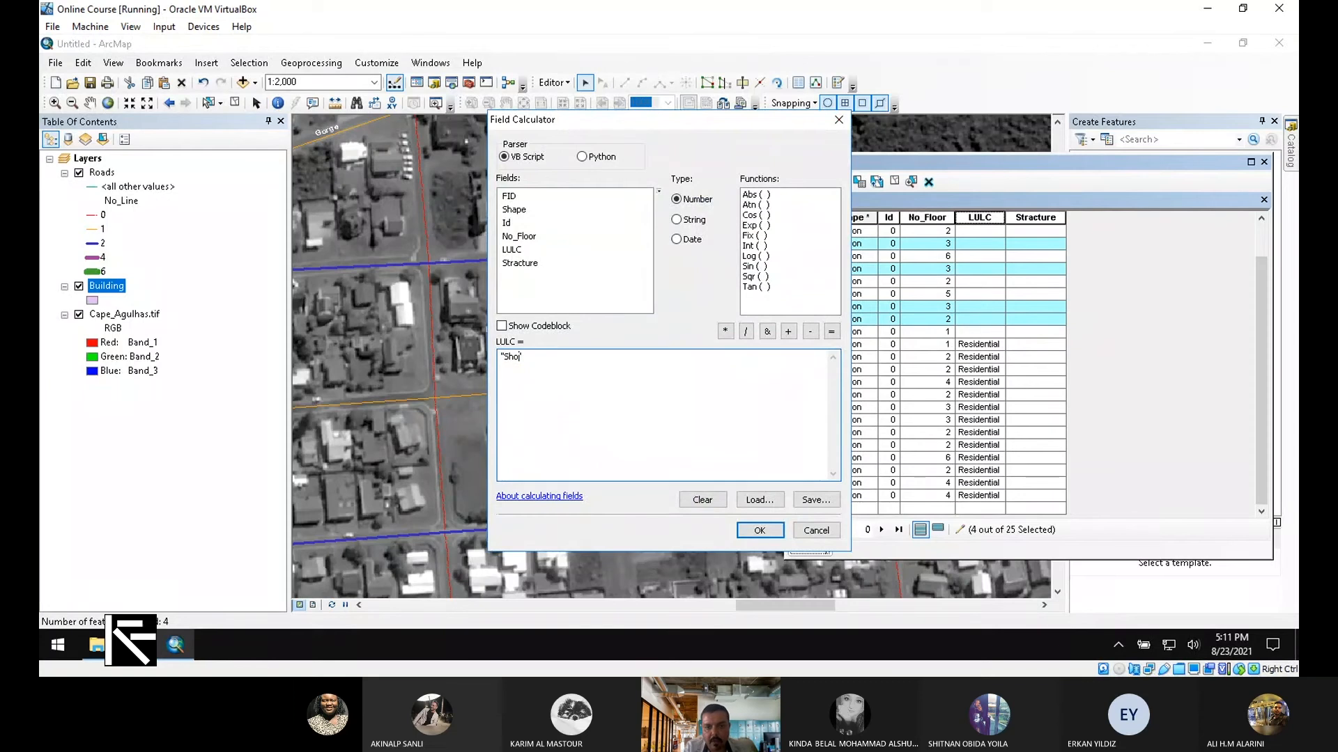
text(p)
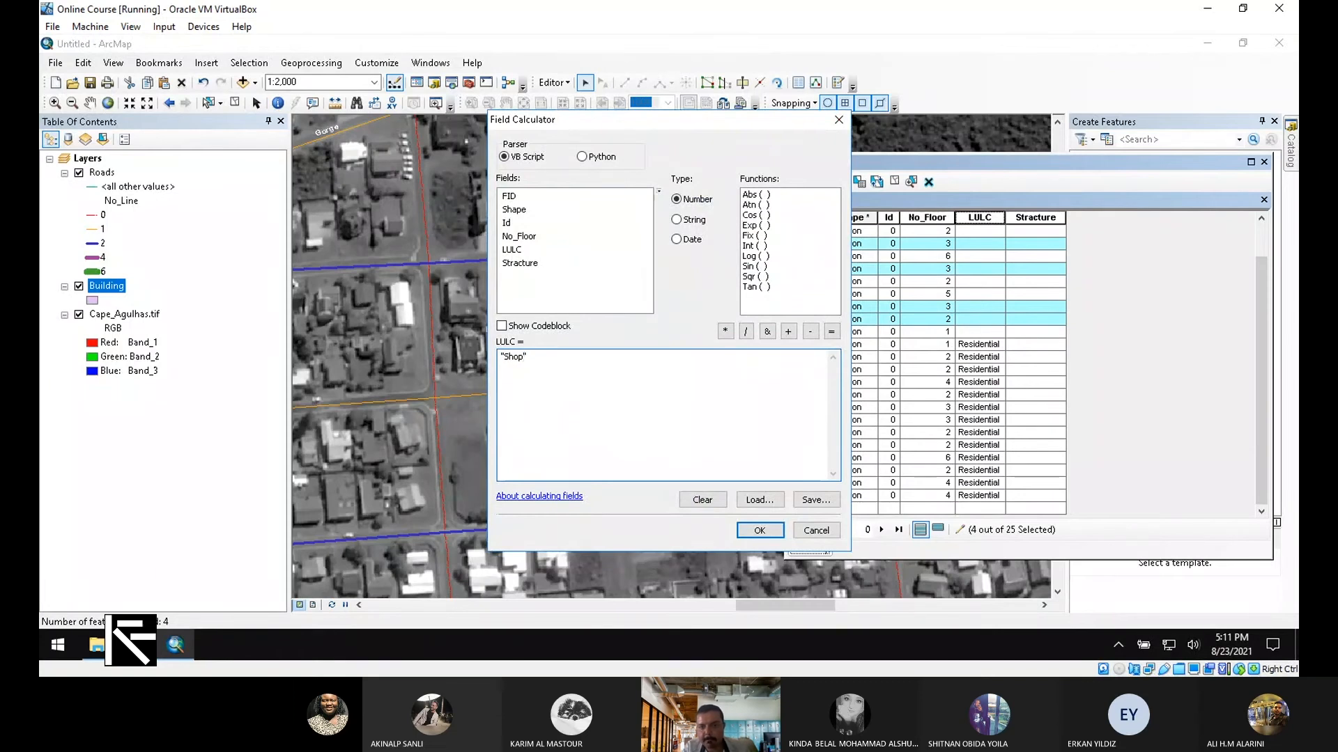
click(744, 527)
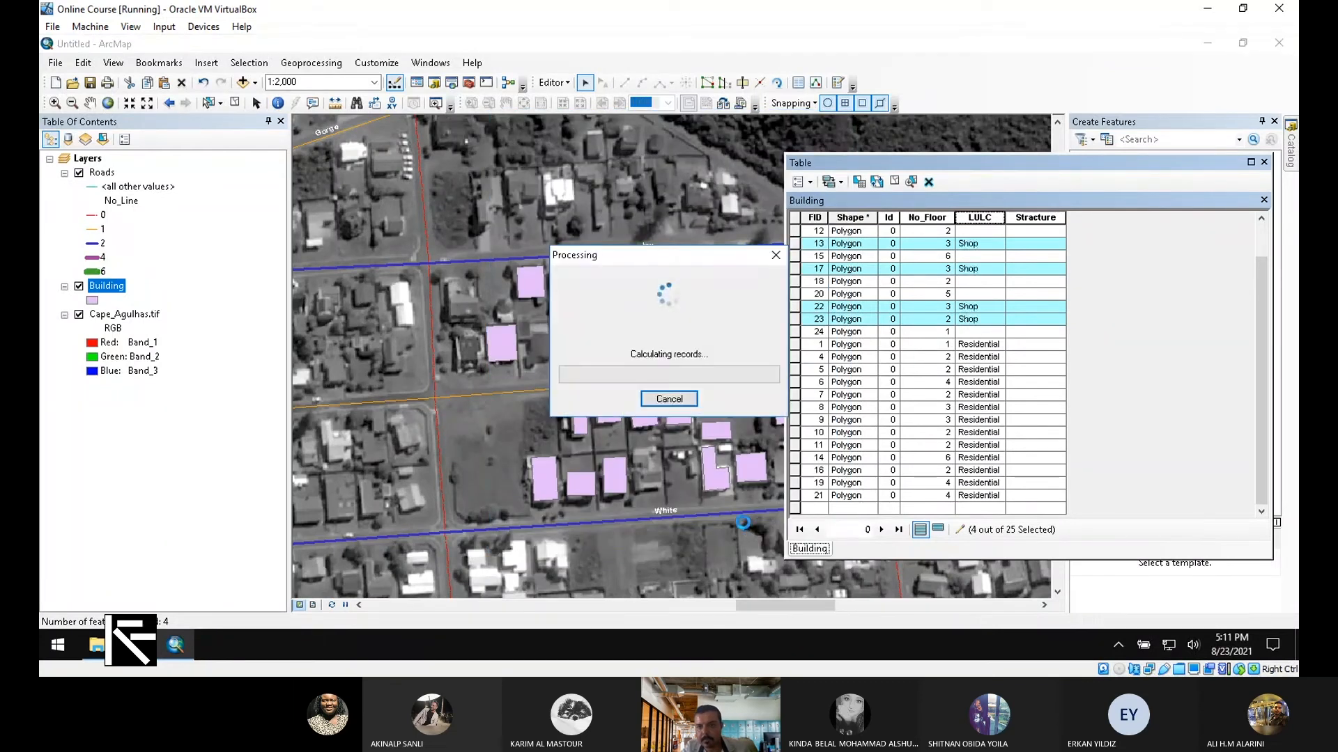
Re-sort the table by LULC ascending and select the records with FID 12, 15 and 18.
right_click(988, 217)
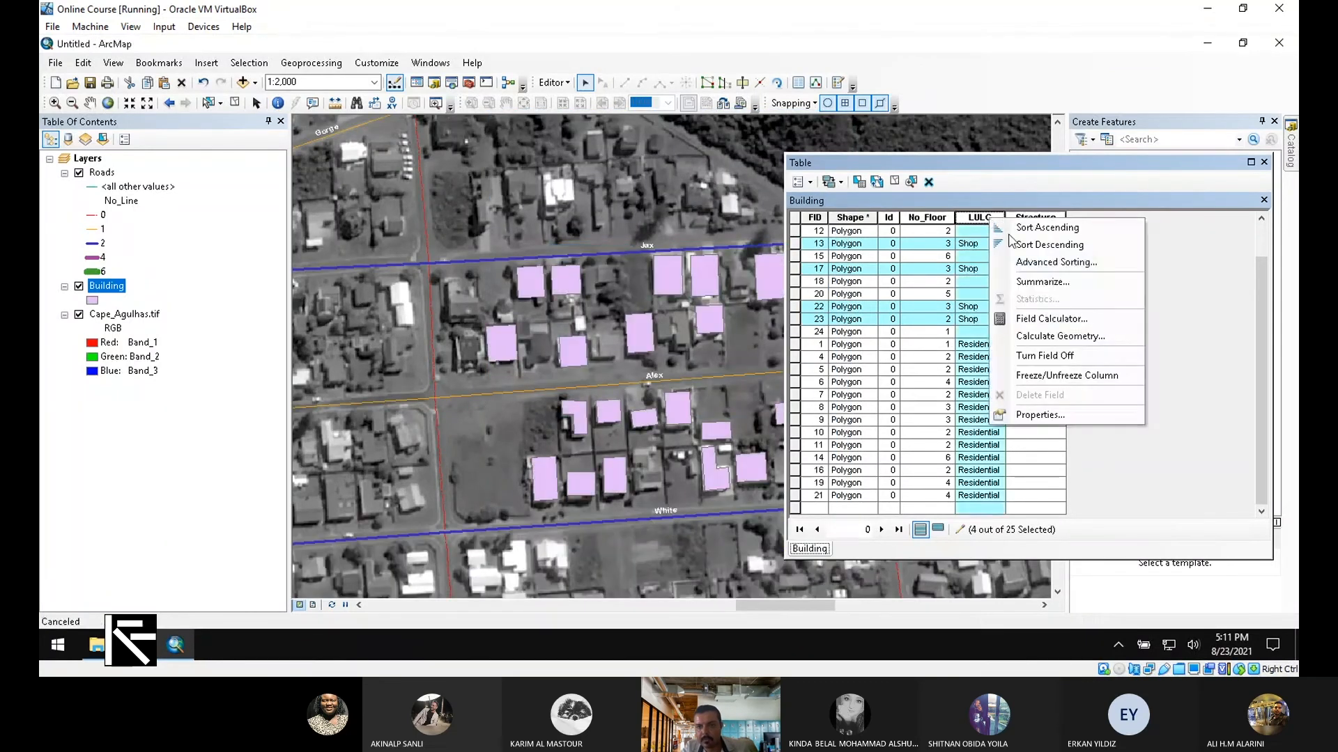
click(1010, 232)
click(990, 258)
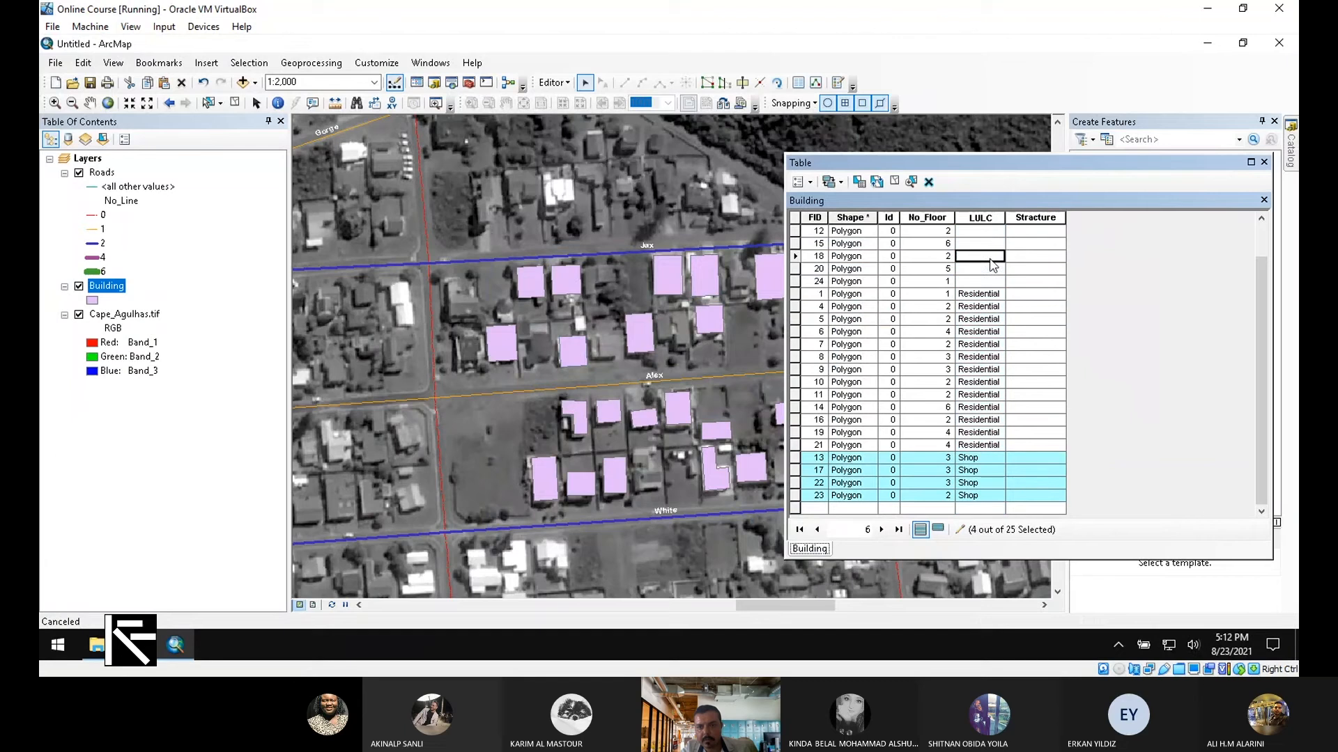
click(795, 231)
ctrl+click(795, 244)
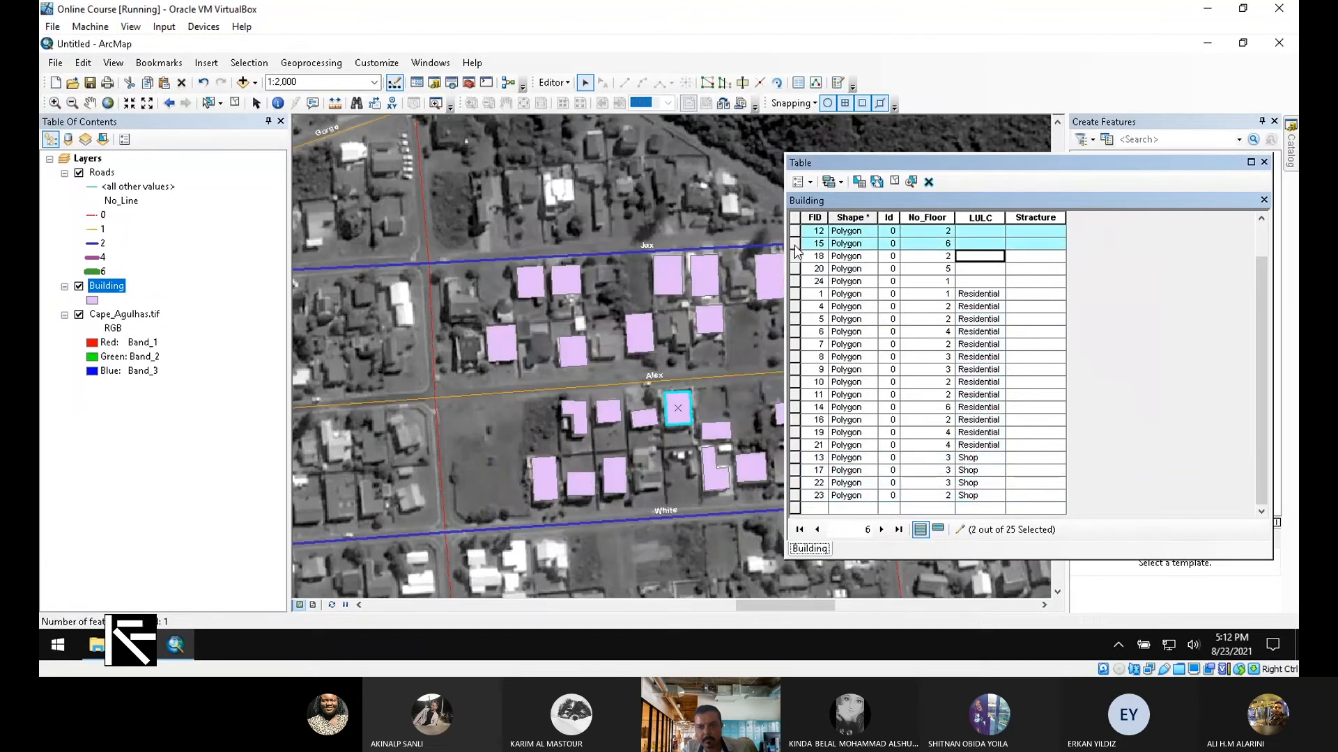
click(794, 257)
shift+click(795, 231)
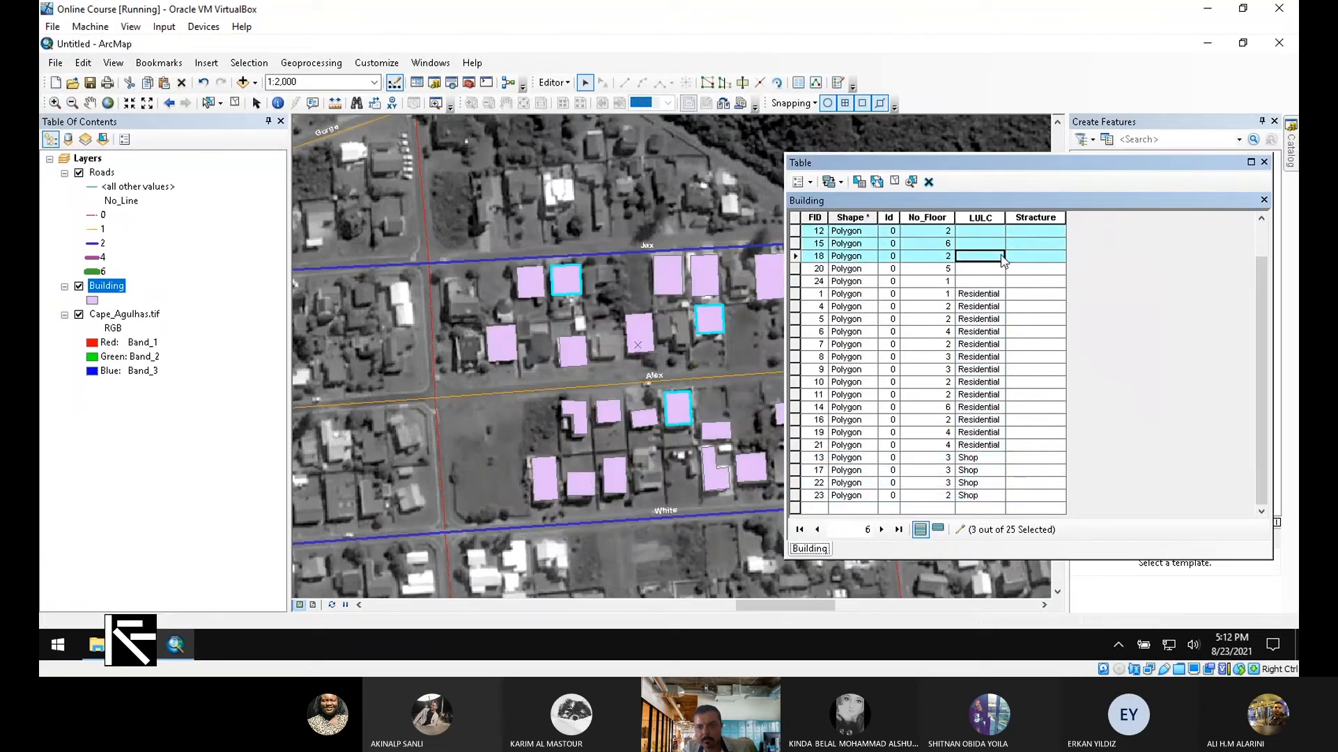
Enter Mix as the LULC value of FID 12, 15 and 18.
click(988, 232)
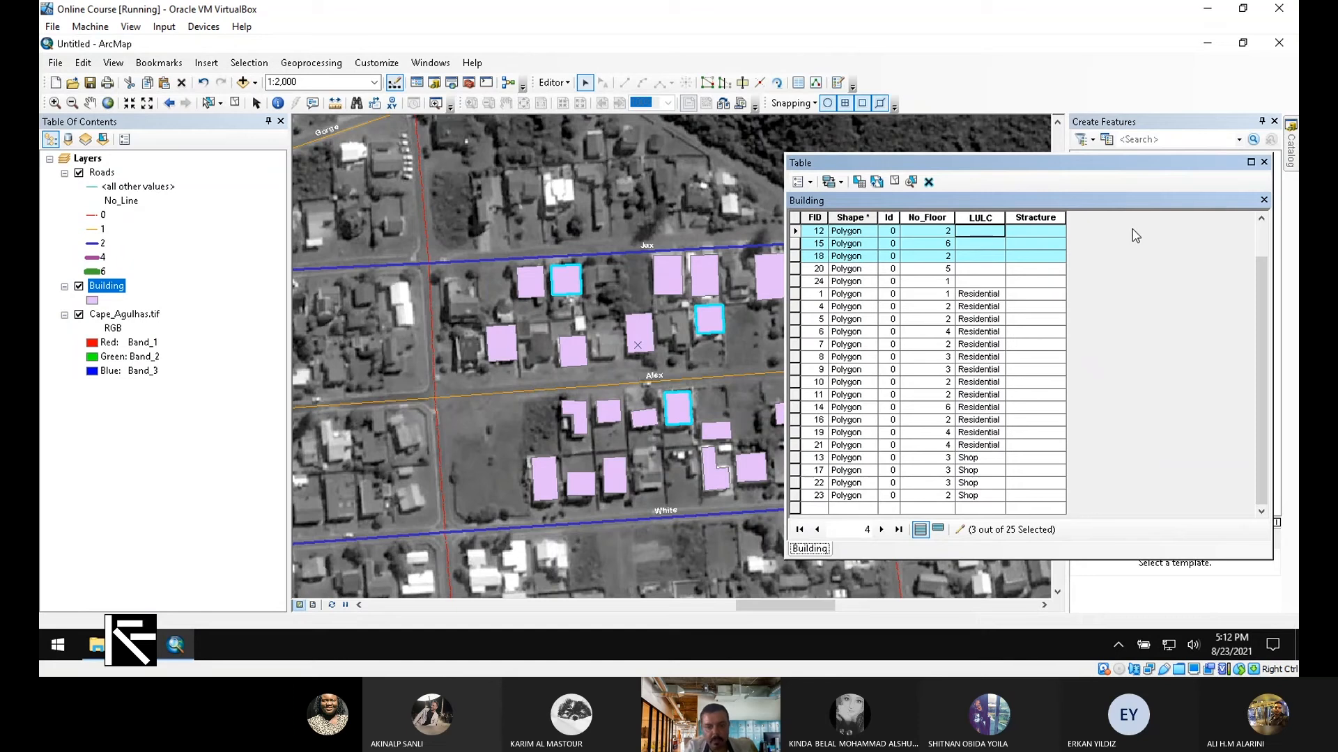
text(Mix)
key(Return)
text(Mix)
key(Return)
text(Mix)
key(Return)
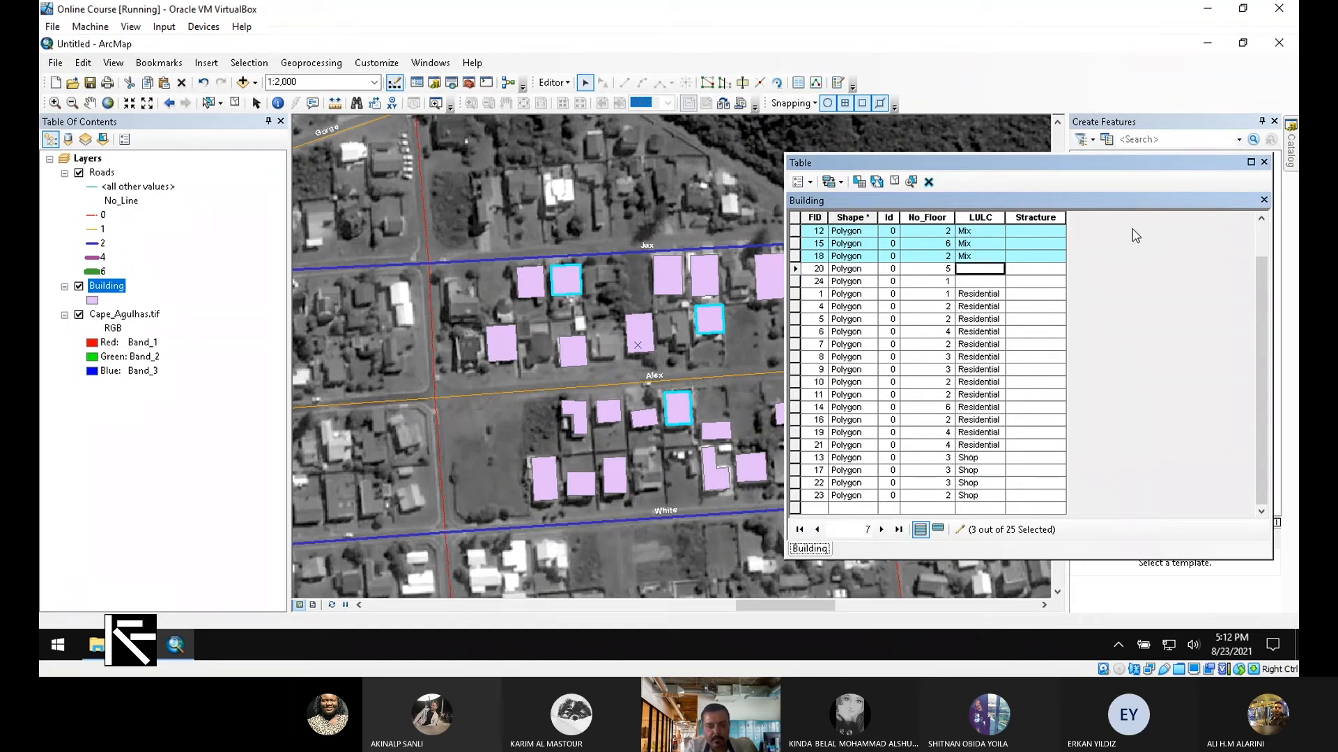
Enter the LULC value Ofice for FID 20 and Office for FID 24.
text(Ofice)
key(Return)
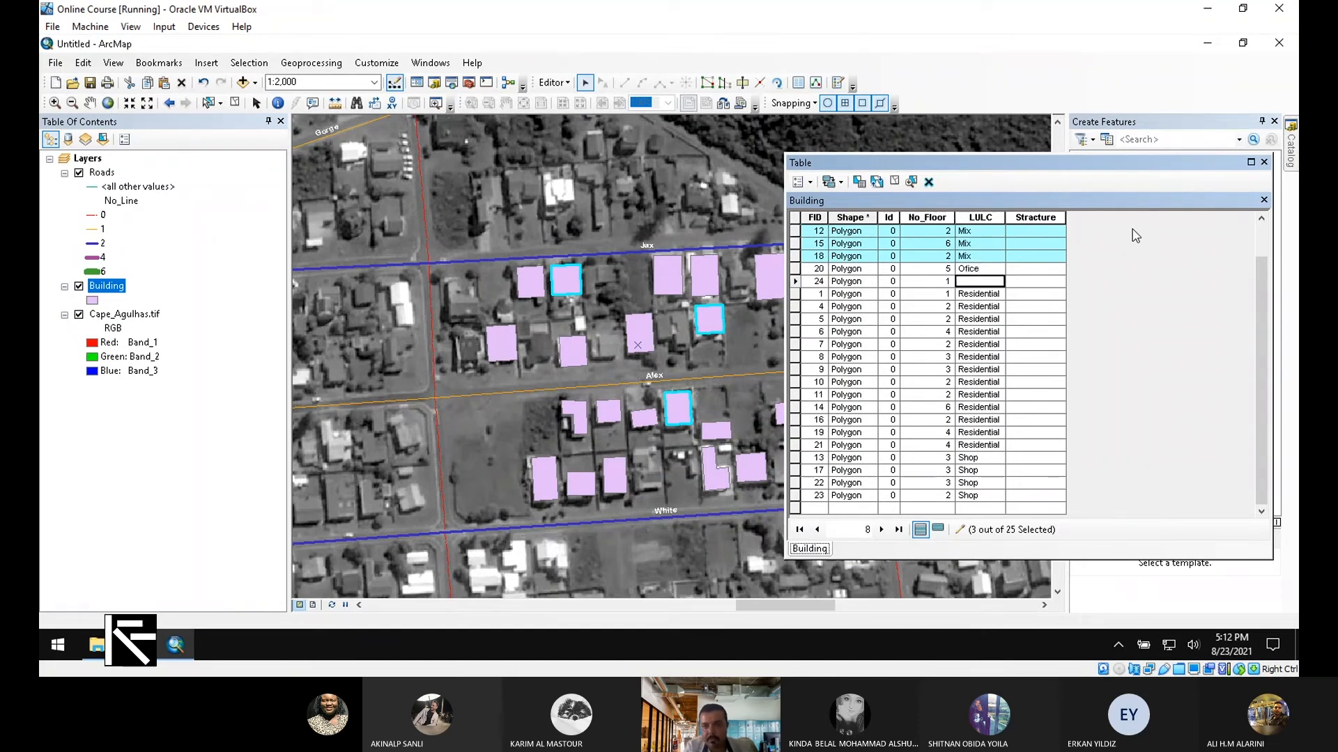
text(O)
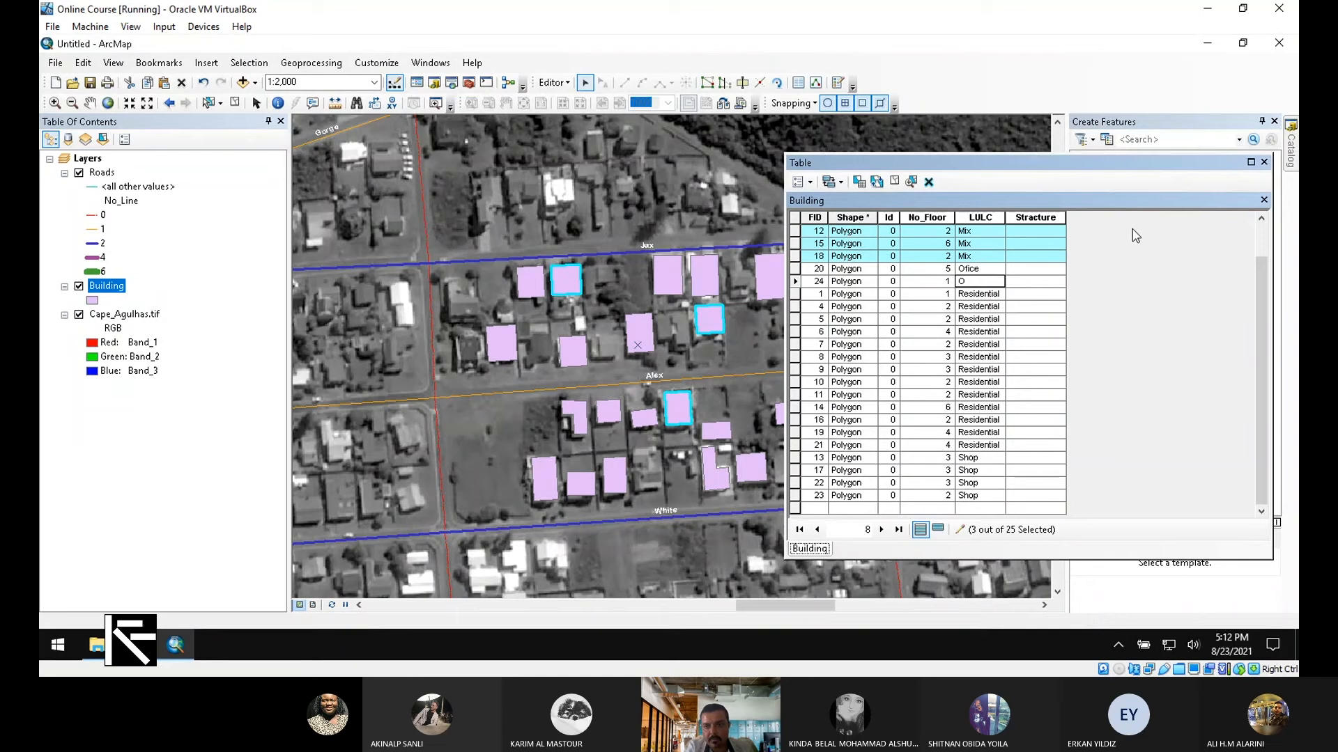
text(ffice)
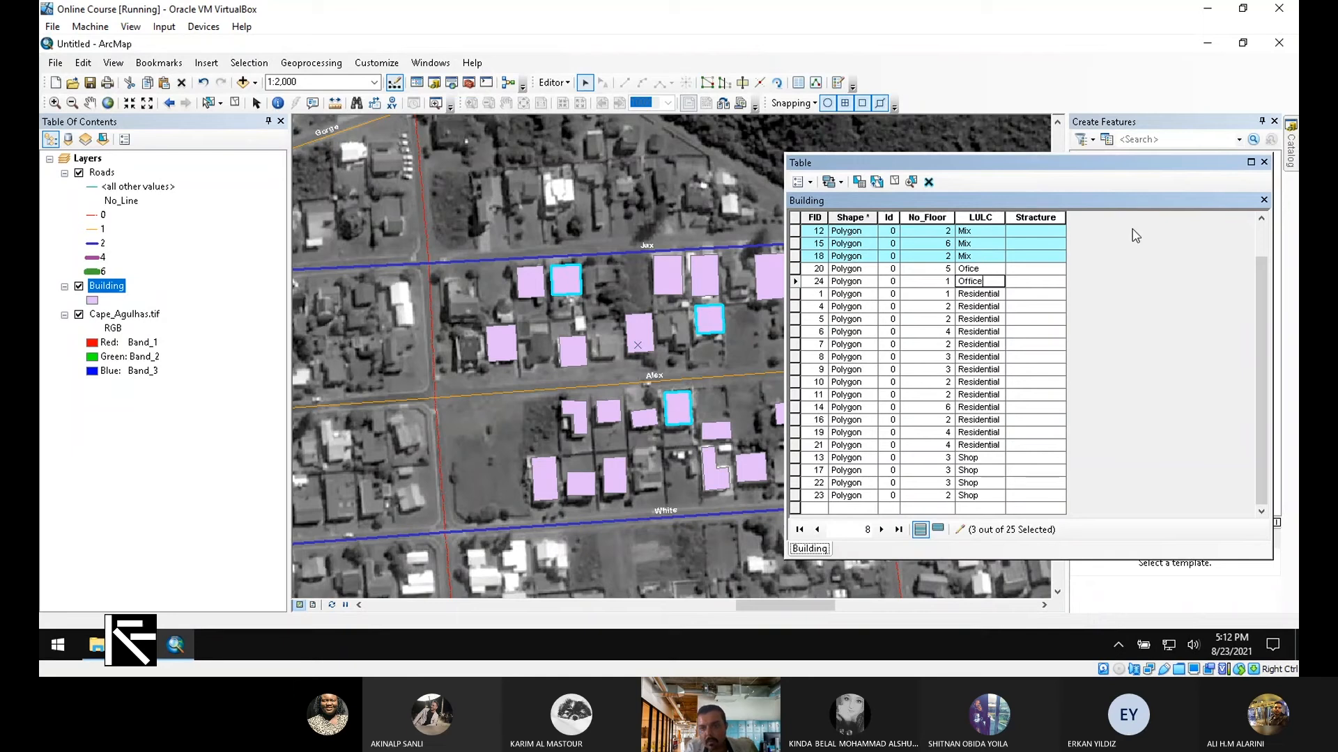
Correct the LULC value of FID 20 to Office by copying it from FID 24.
key(Up)
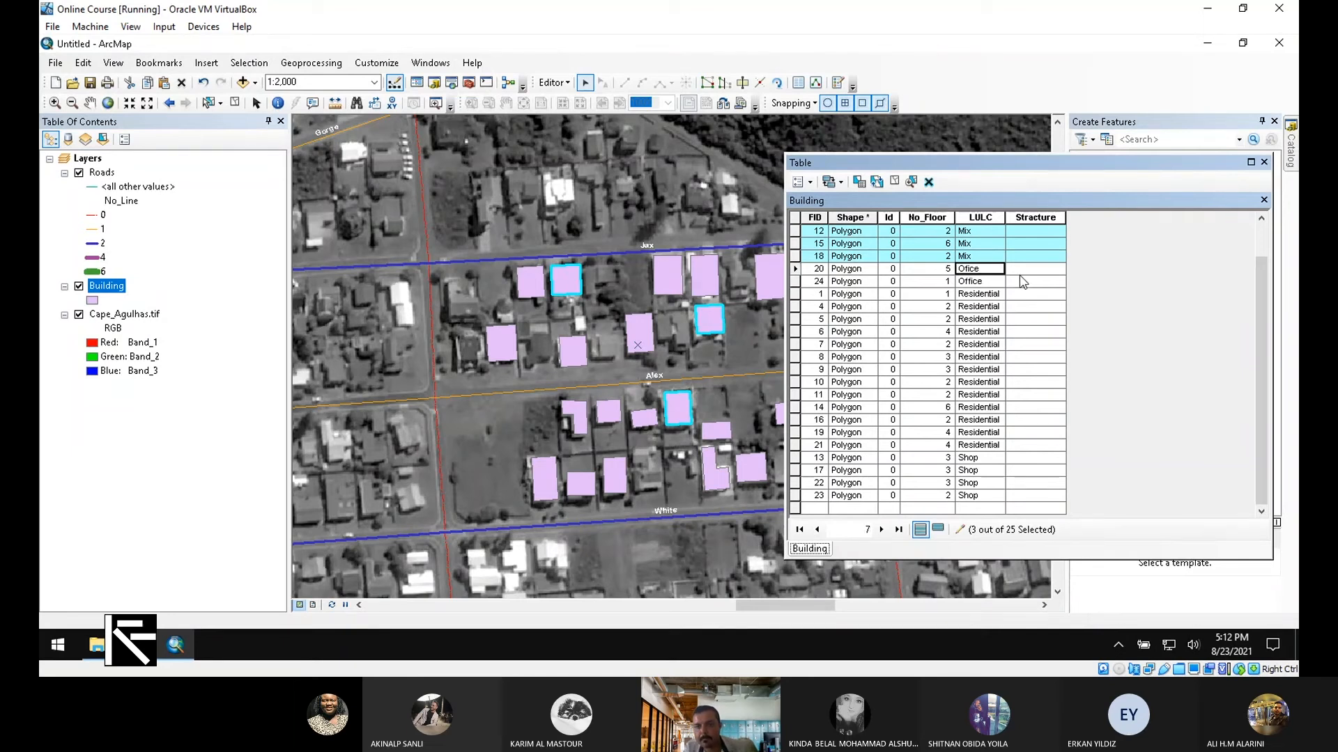
click(995, 281)
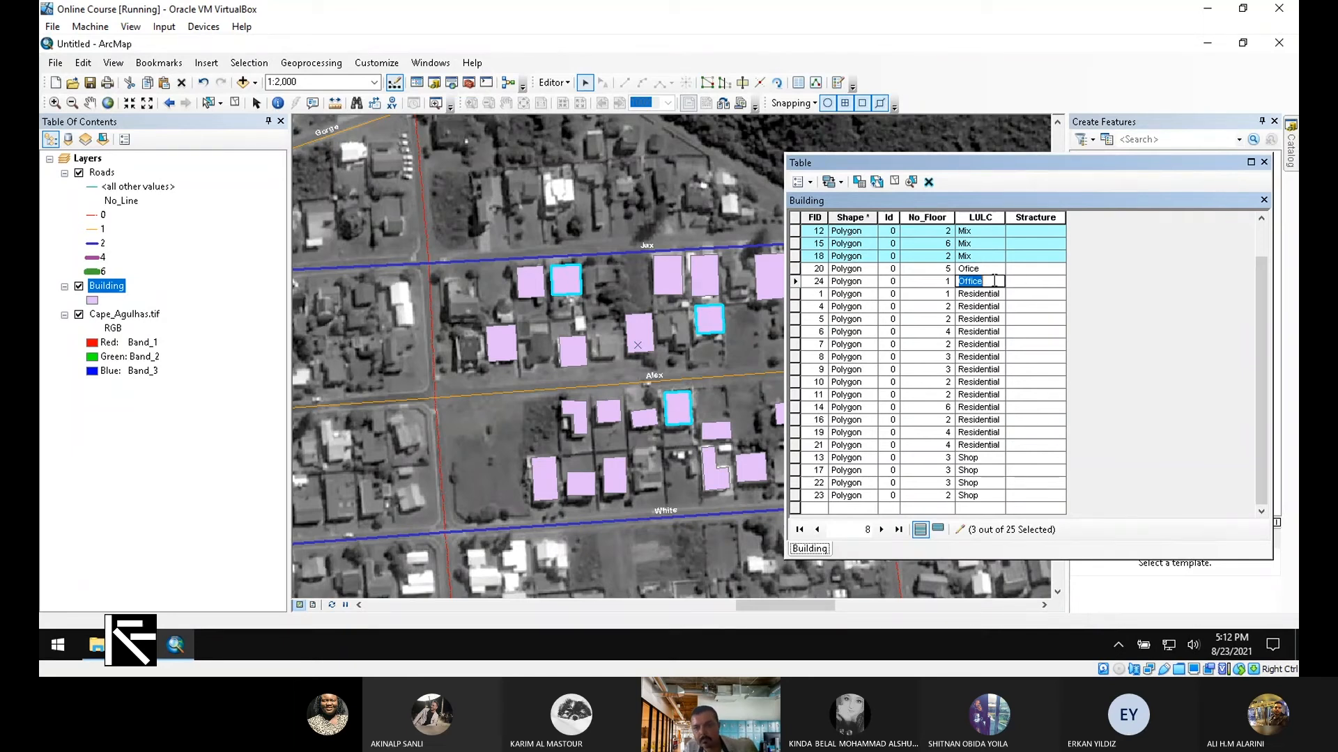
key(ctrl+c)
click(994, 270)
key(ctrl+v)
click(1043, 218)
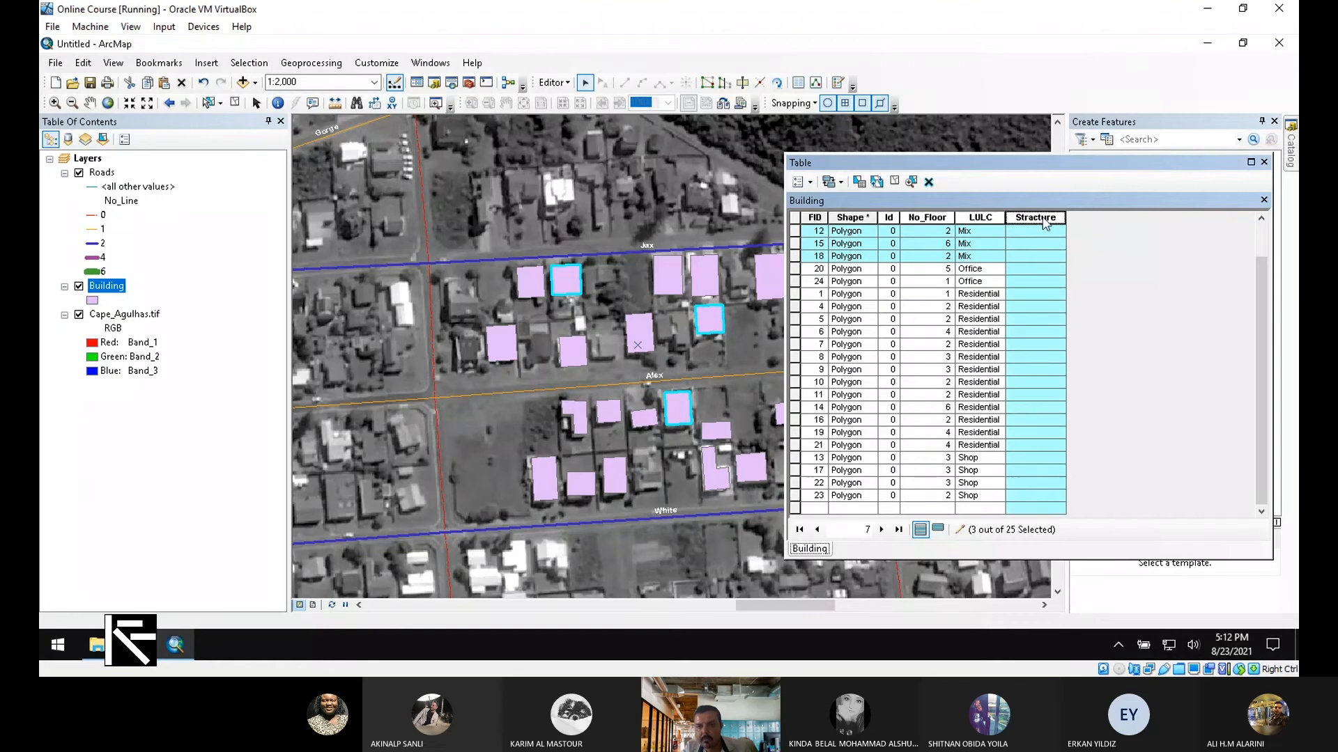
click(1045, 269)
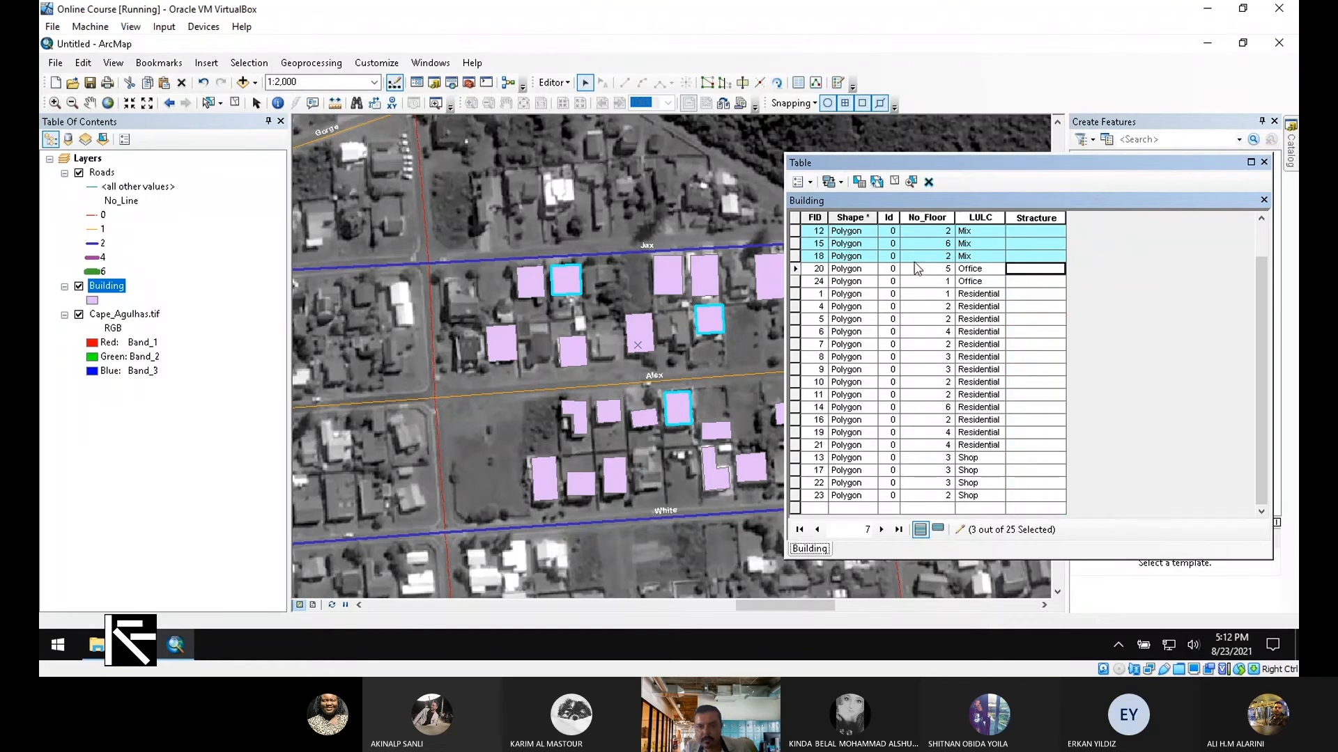
click(796, 245)
ctrl+click(795, 282)
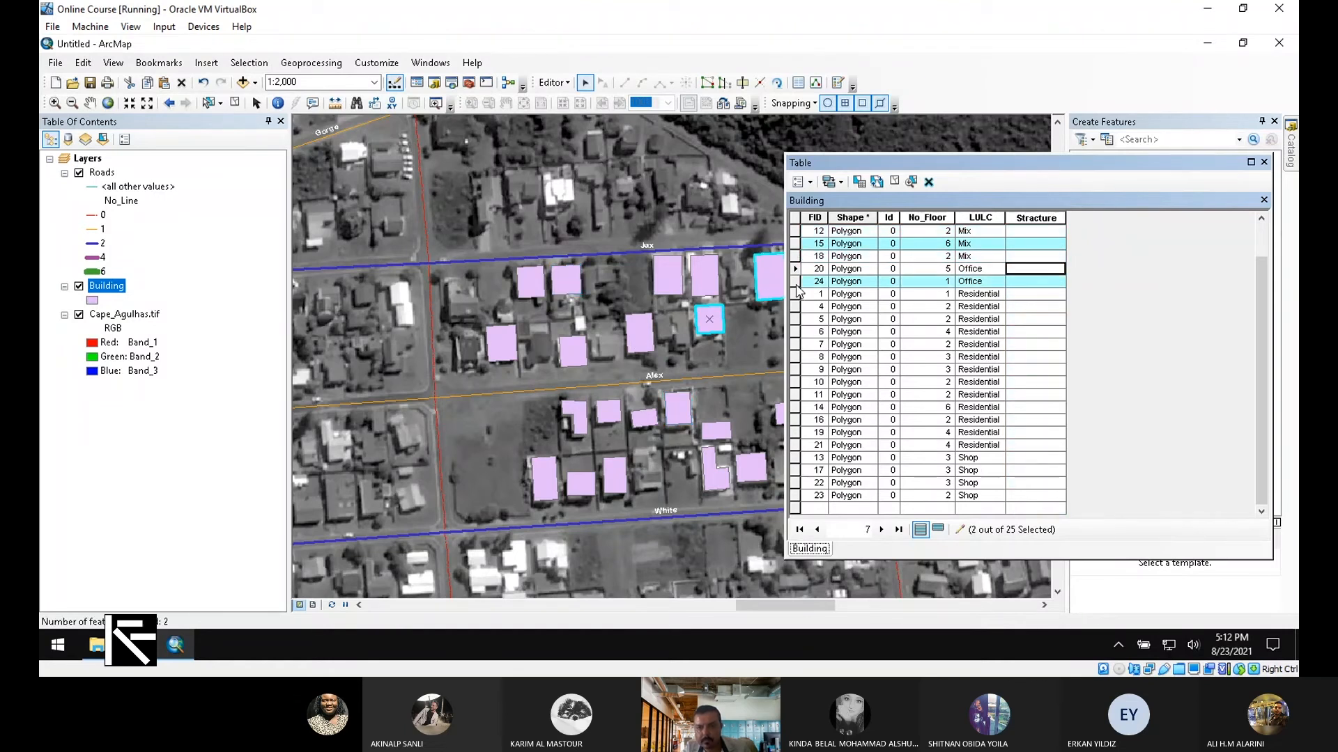
ctrl+click(795, 332)
ctrl+click(796, 357)
ctrl+click(796, 407)
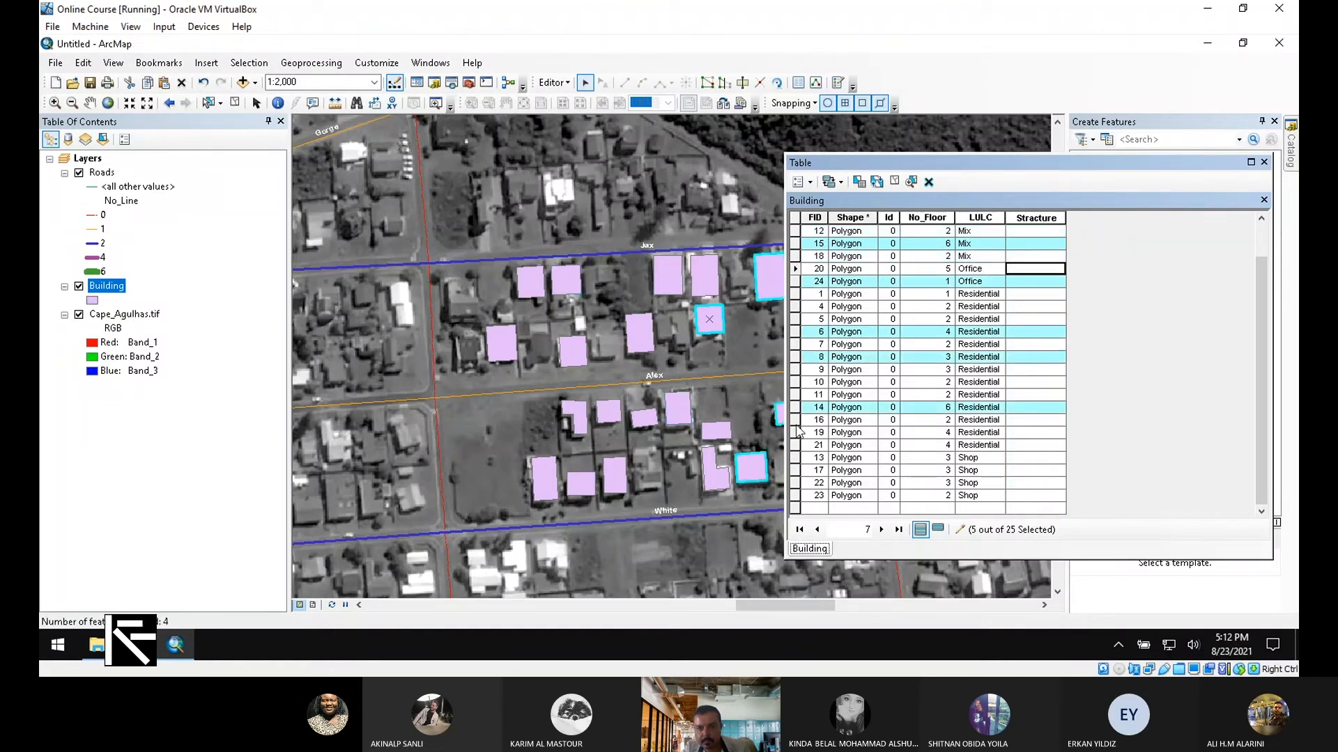
ctrl+click(796, 444)
Select the building records with FID 1, 3, 7, 9, 12, 14, 20, 21 and 22.
click(612, 472)
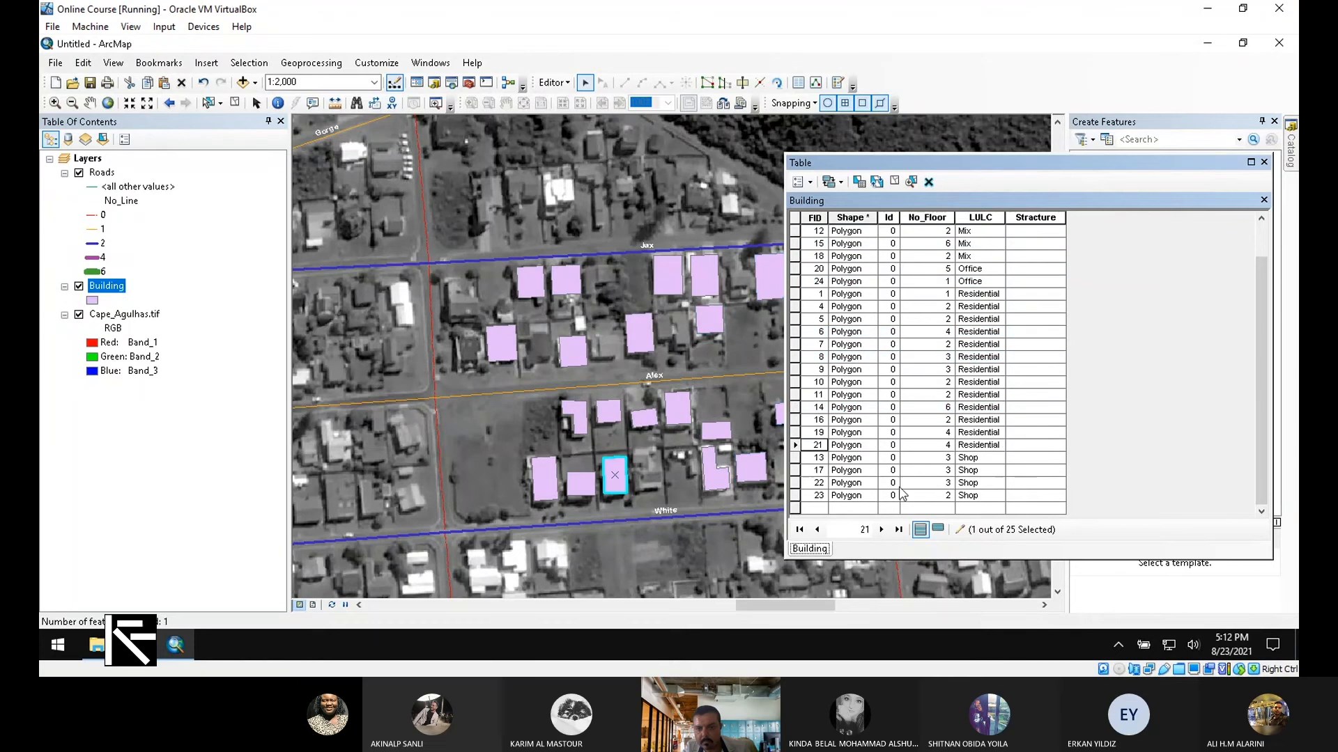
ctrl+click(795, 483)
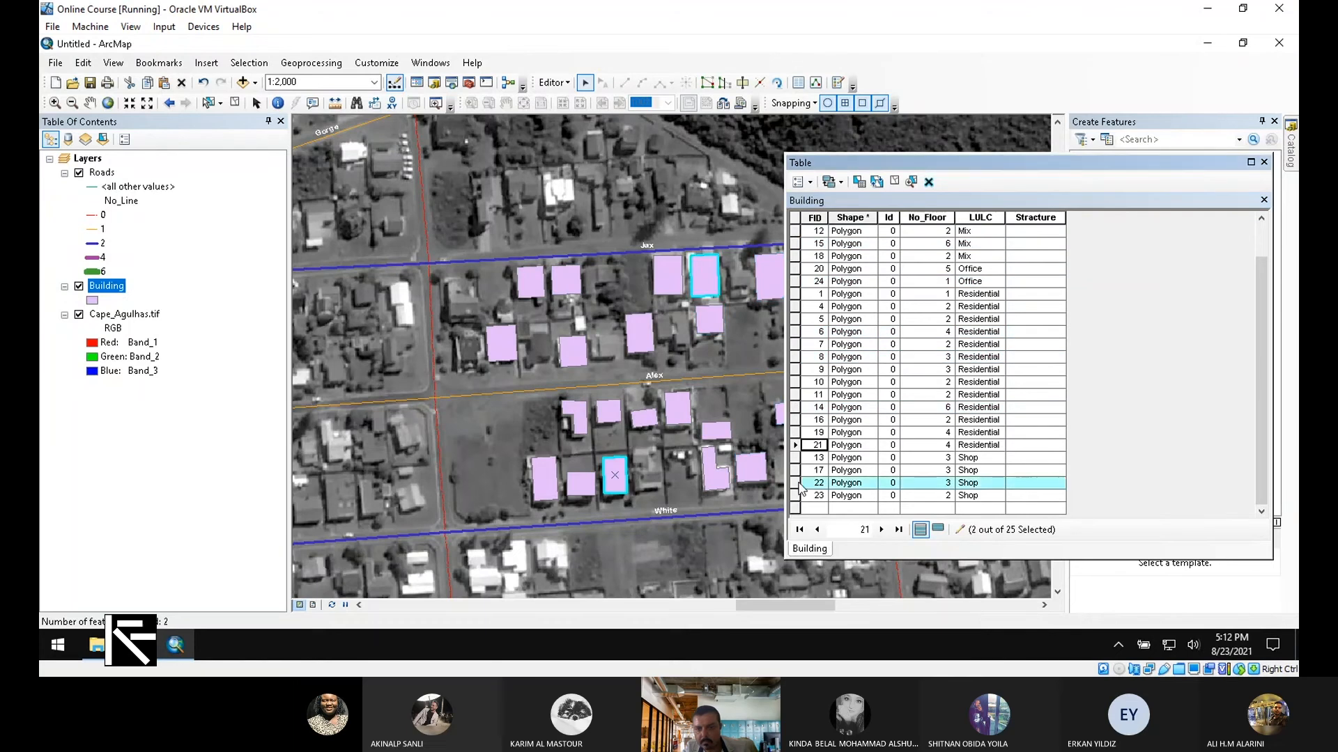
ctrl+click(795, 407)
ctrl+click(796, 369)
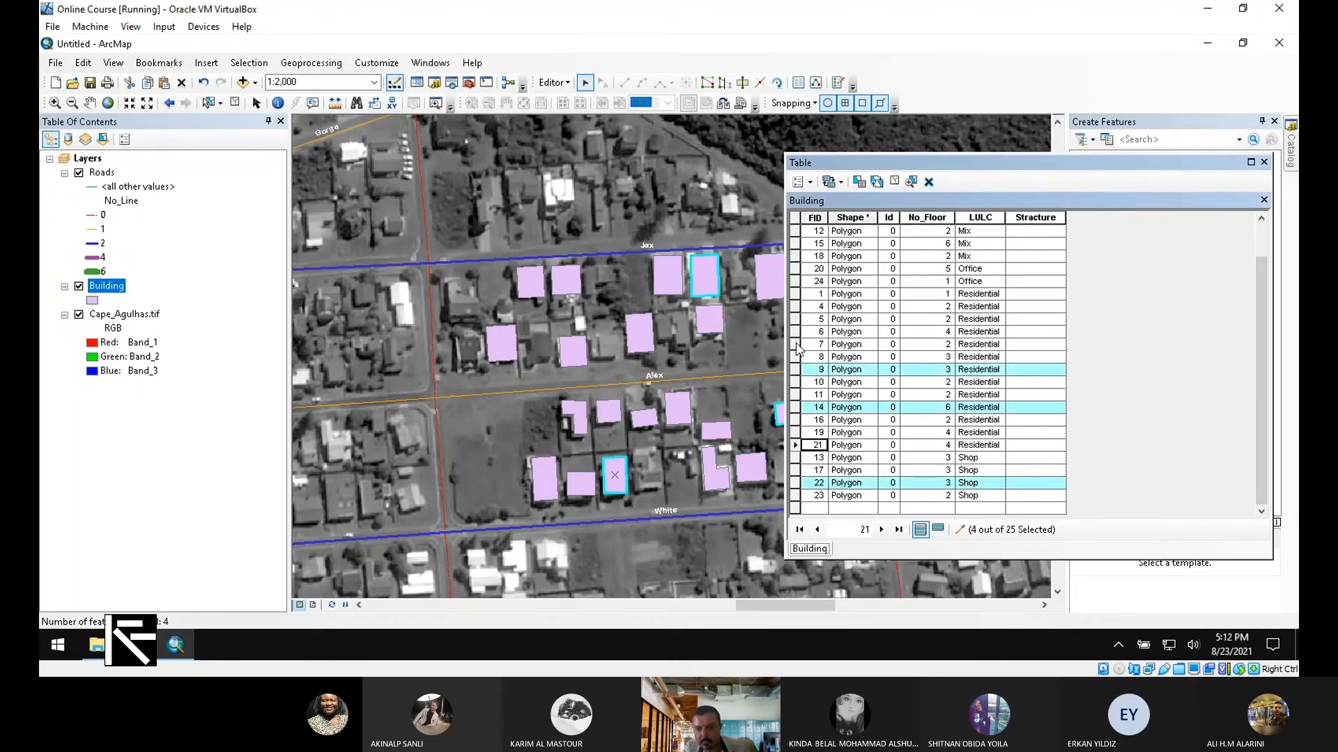
ctrl+click(796, 344)
ctrl+click(795, 293)
ctrl+click(795, 268)
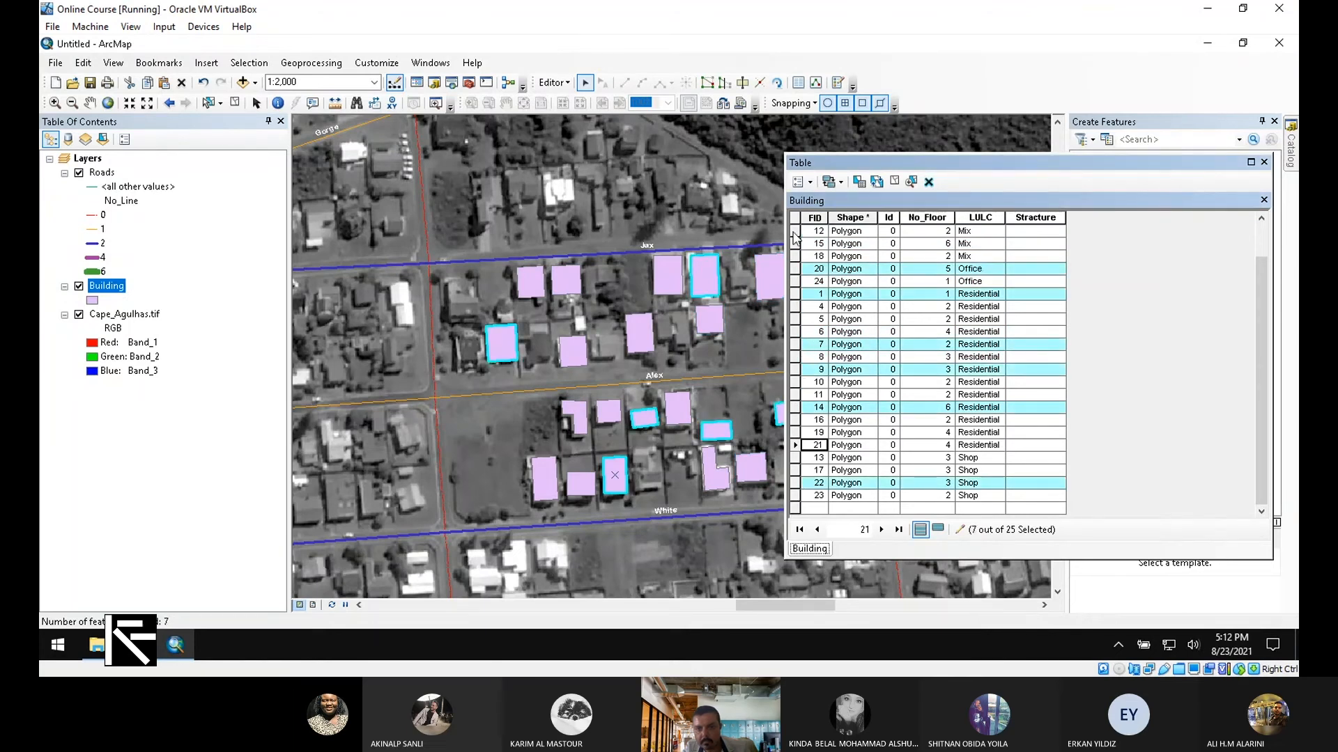
ctrl+click(795, 230)
ctrl+click(796, 445)
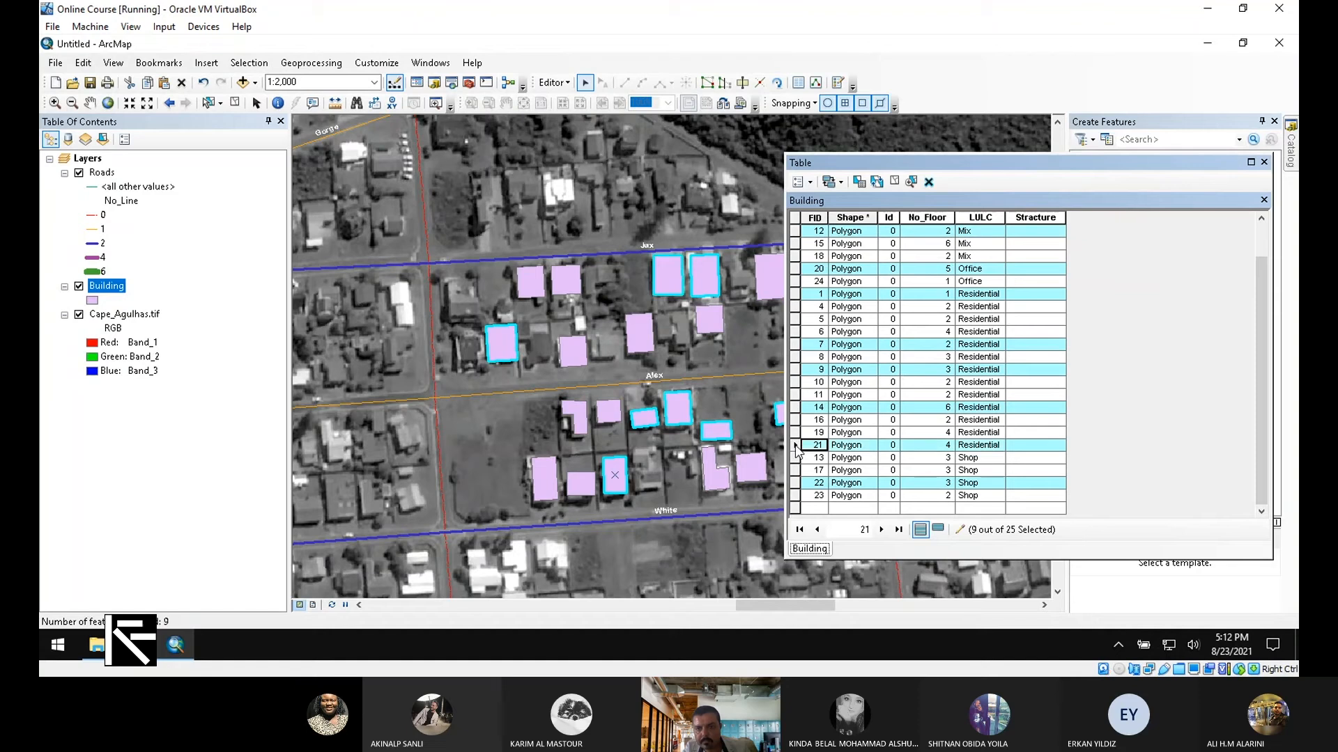
Calculate the Stracture field of the selected records as "Steel" with the Field Calculator.
right_click(1047, 217)
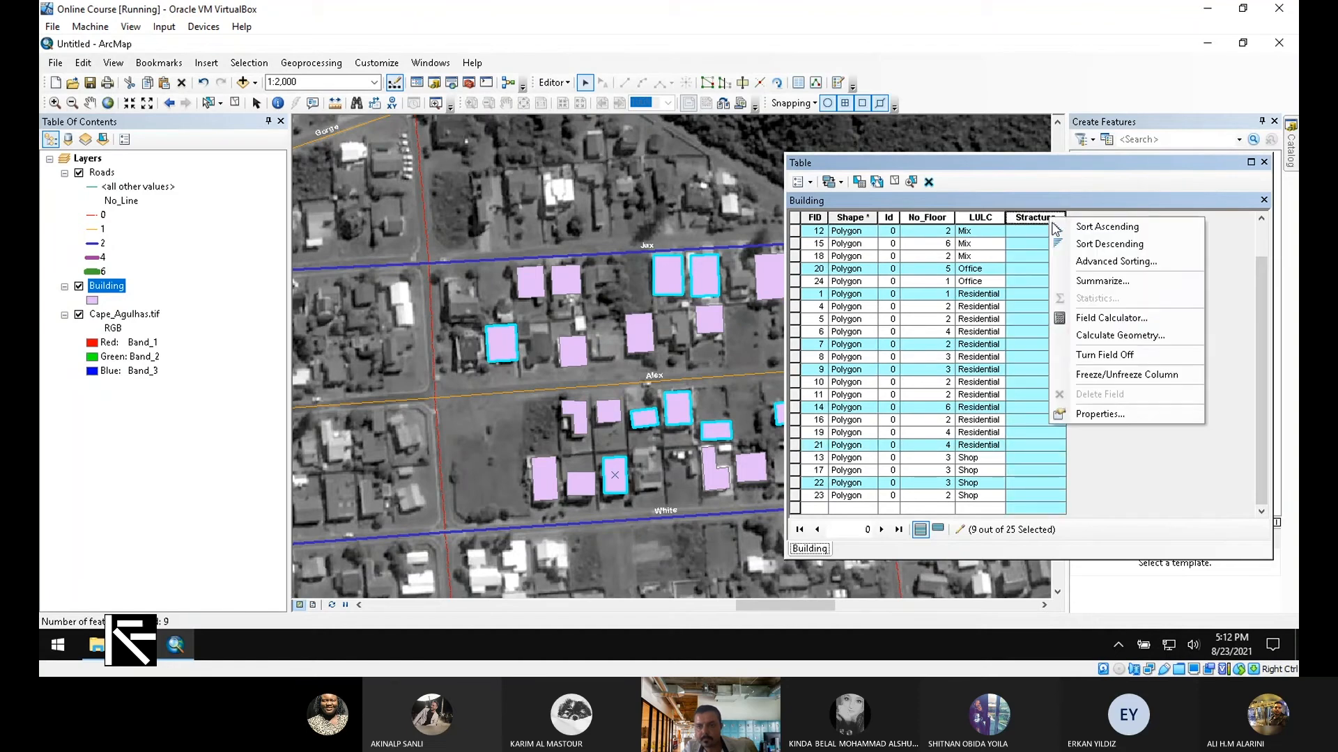
click(1153, 317)
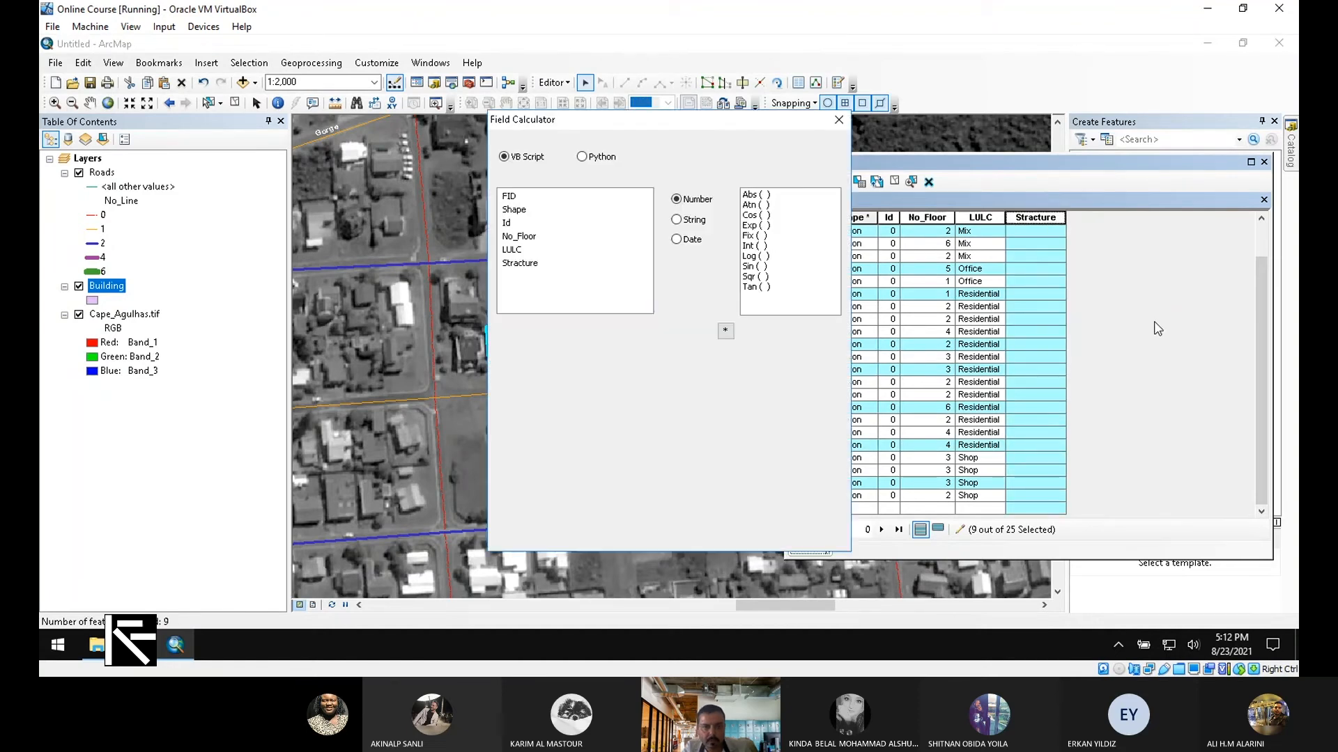
click(525, 356)
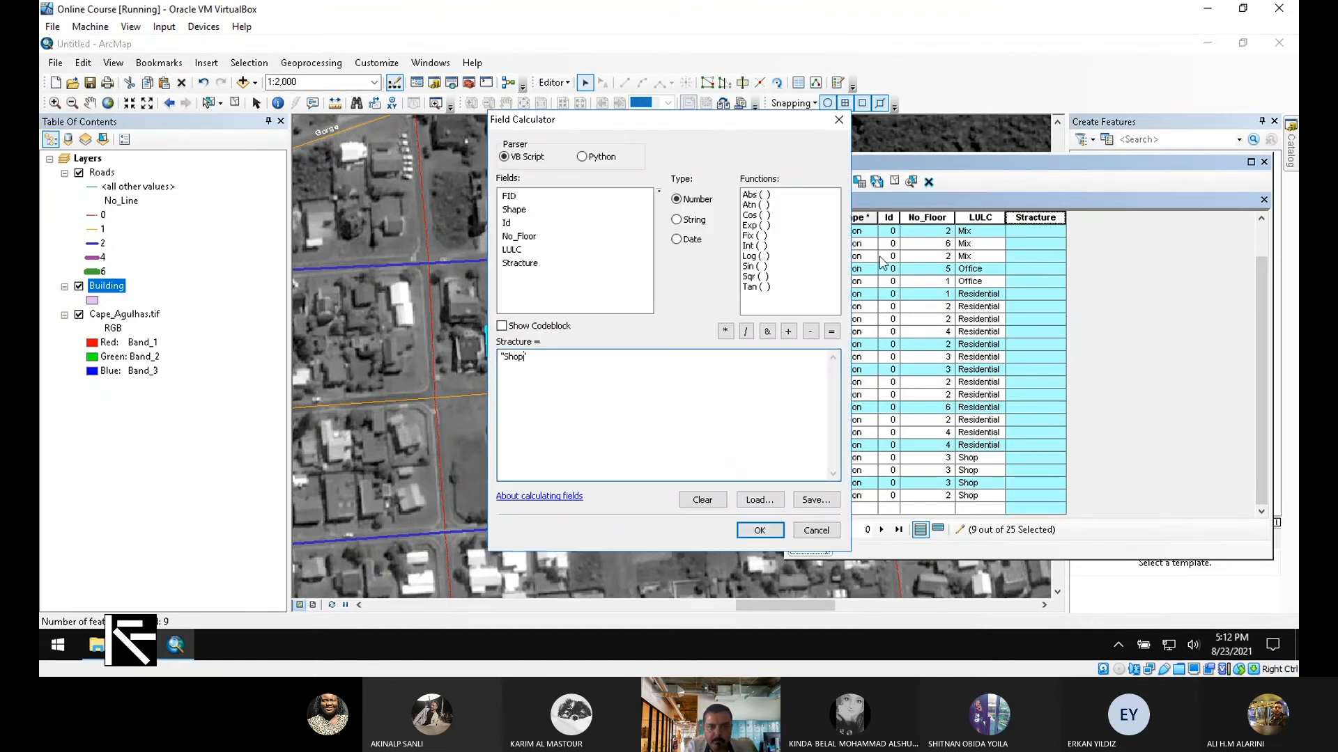
key(BackSpace)
key(BackSpace)
key(BackSpace)
key(BackSpace)
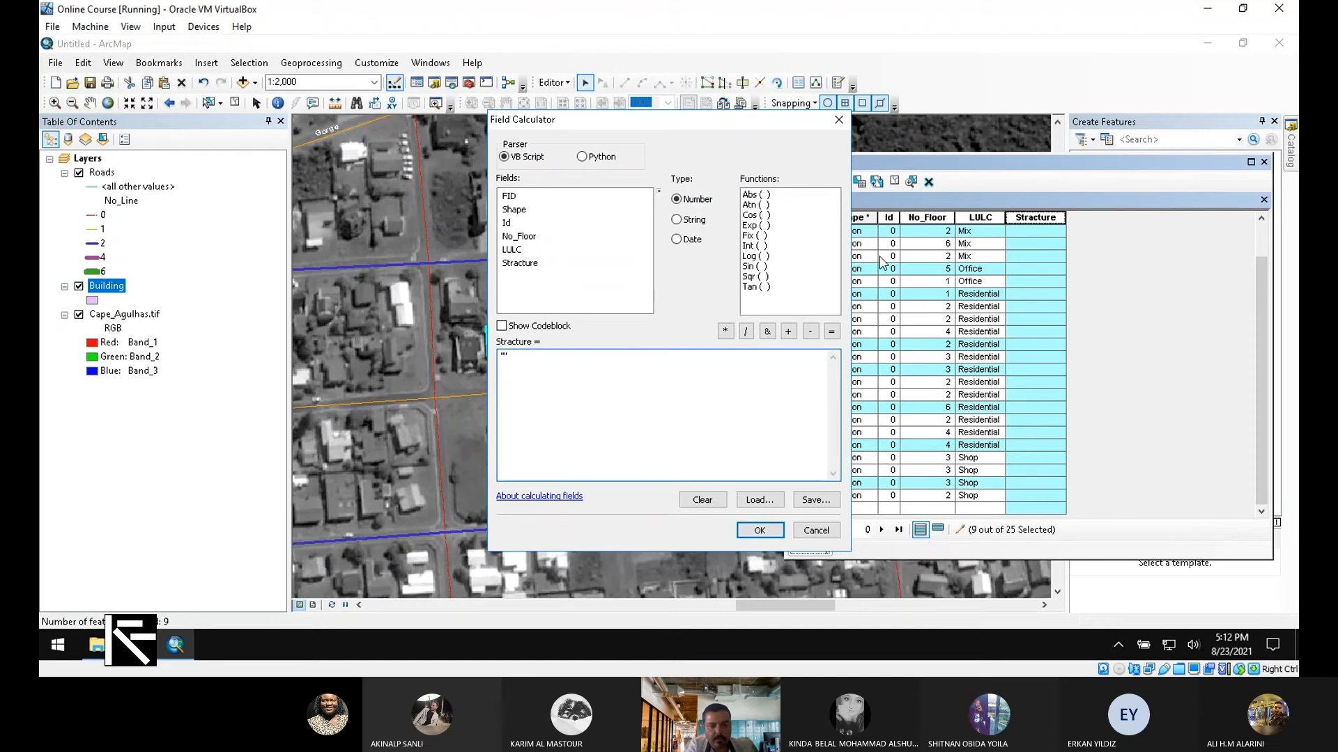
text(Steel)
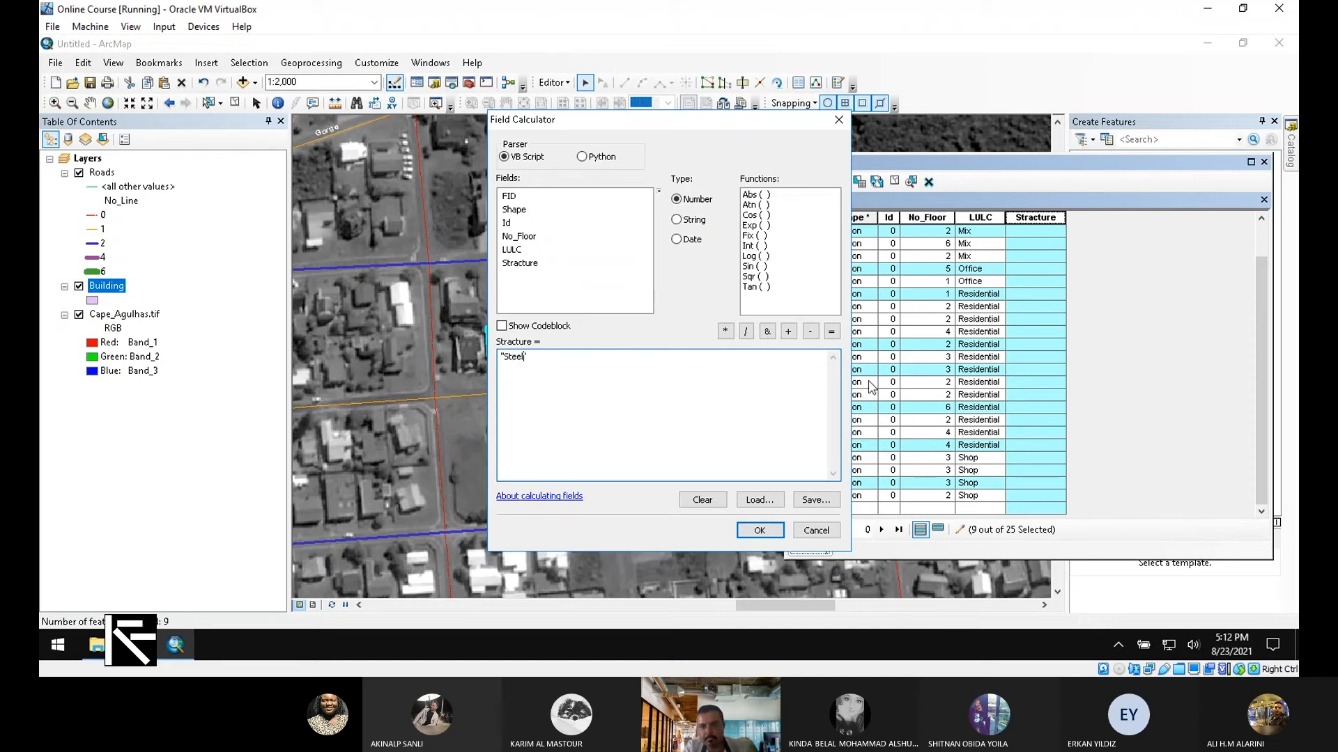
click(777, 532)
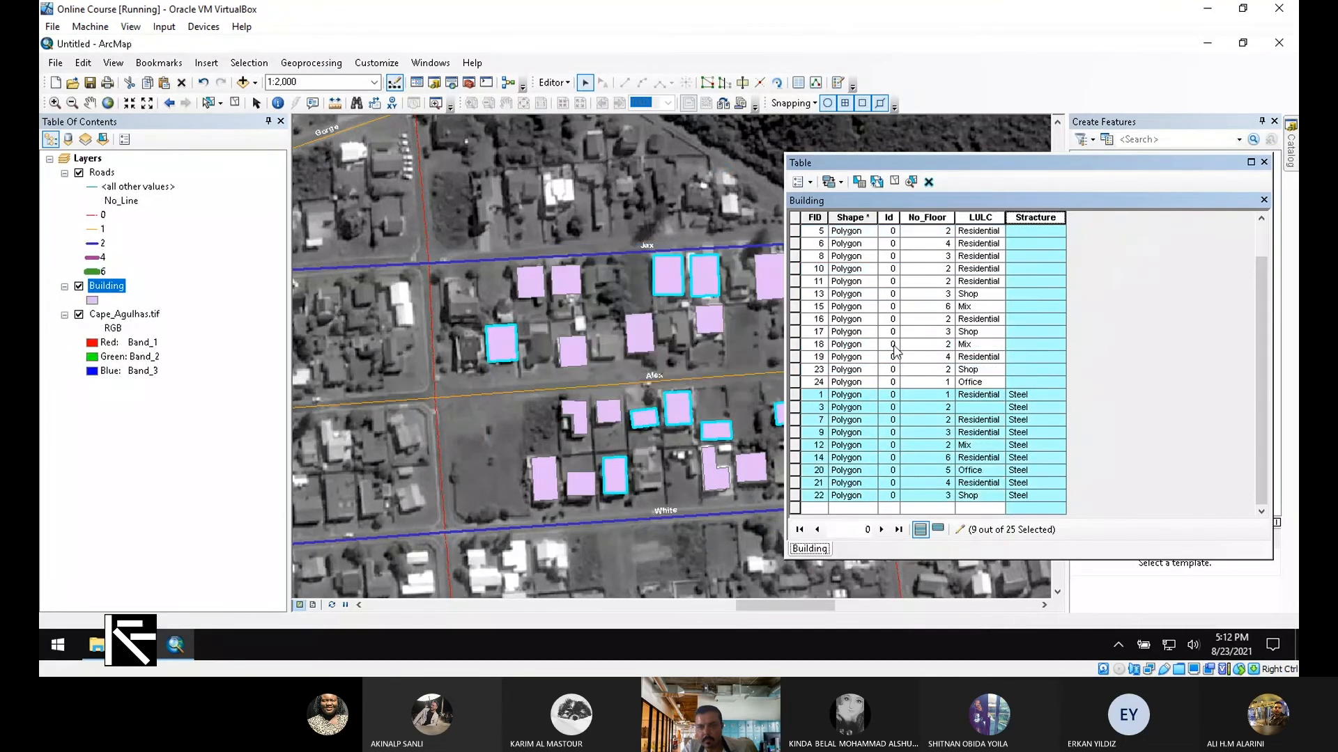
Enter the Stracture value Clay for FID 24 and Unknow for FID 23.
click(795, 333)
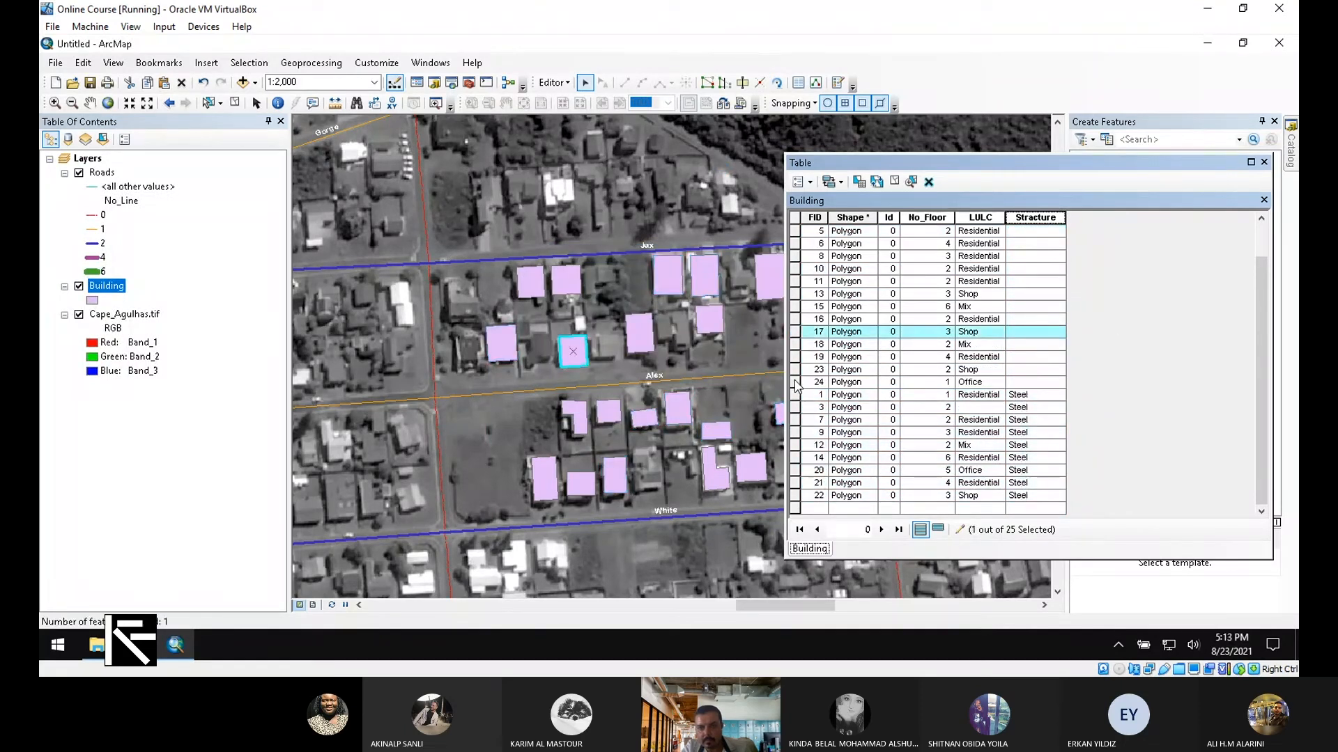
click(795, 382)
text(C)
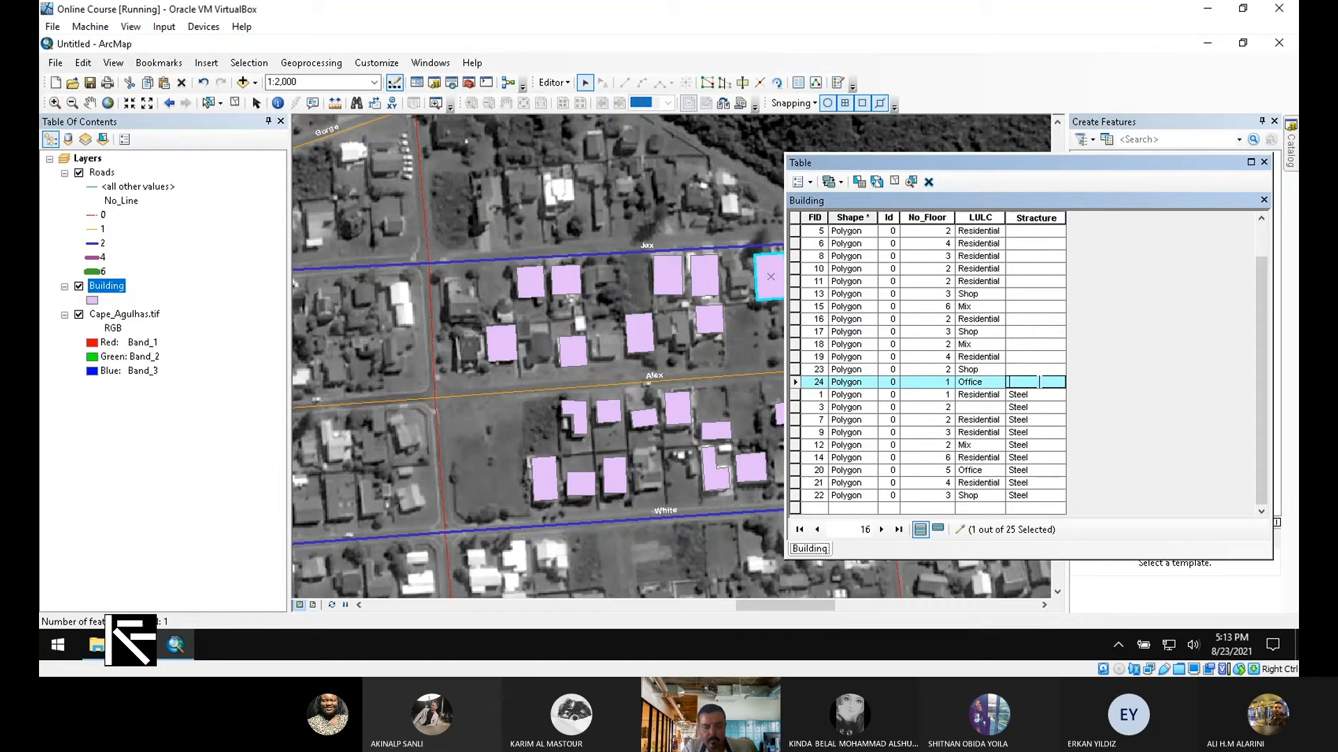
text(lay)
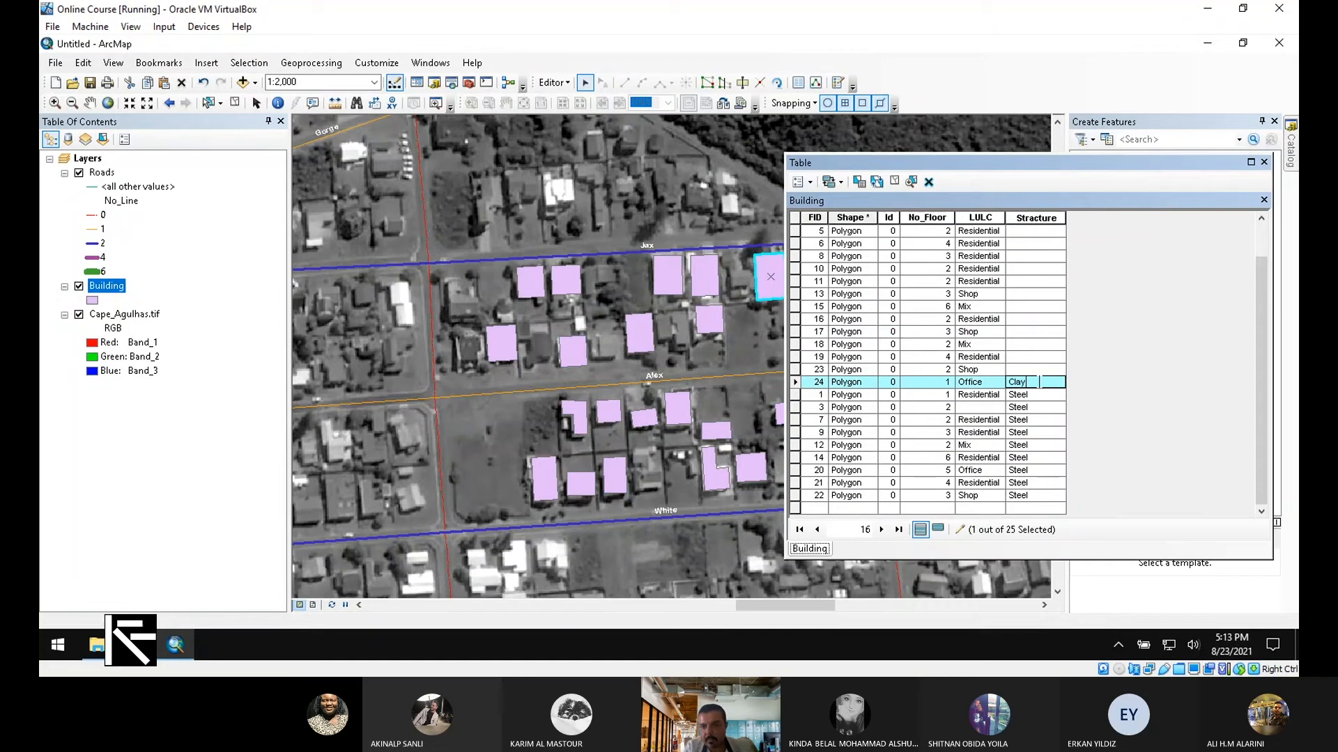
key(Up)
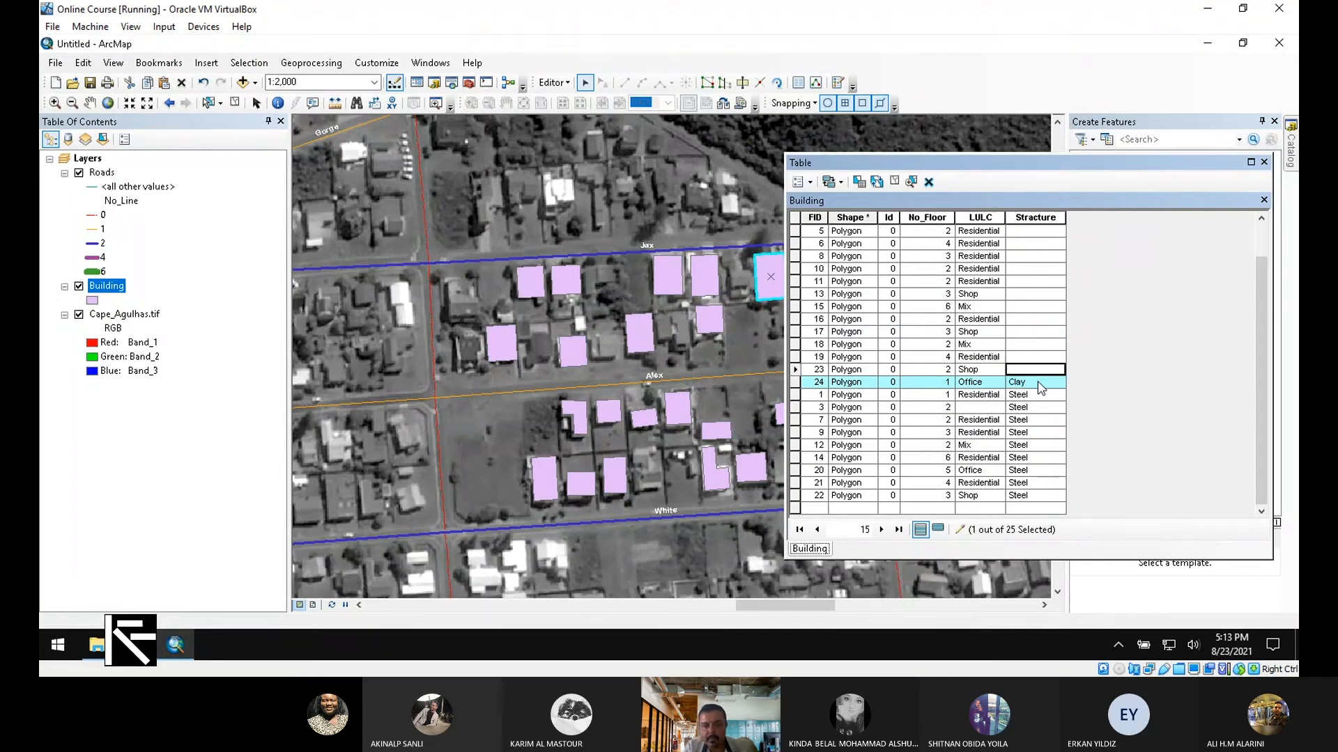
text(Unkn)
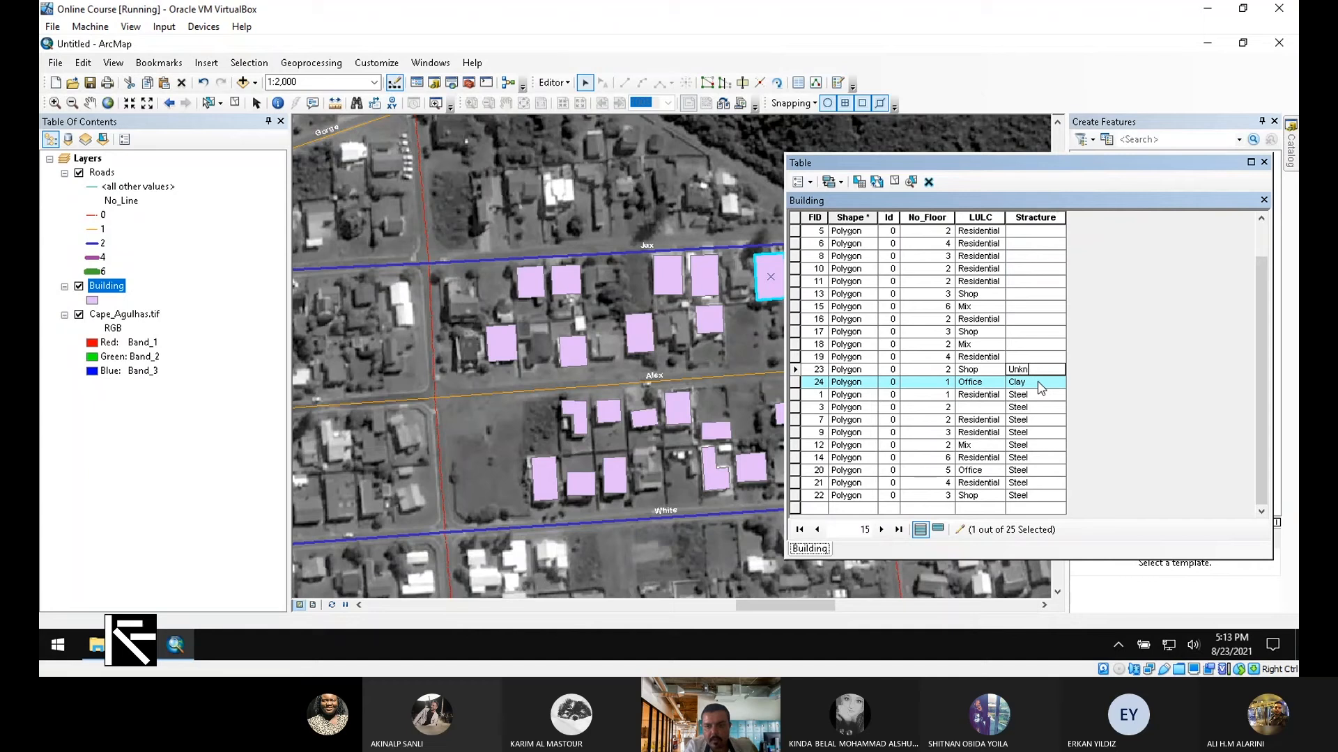
text(ow)
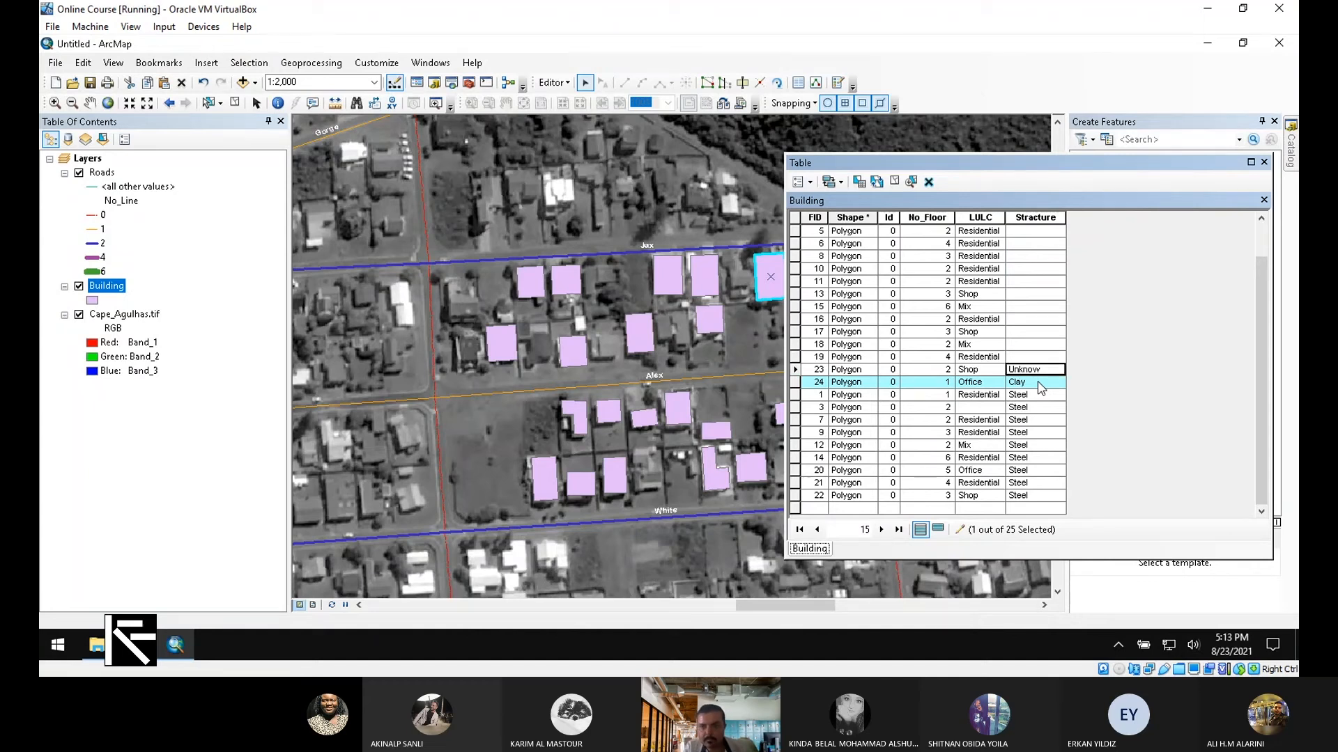
Enter Concrete as the Stracture value of FID 6 and copy it to FID 8 and 10.
click(1020, 241)
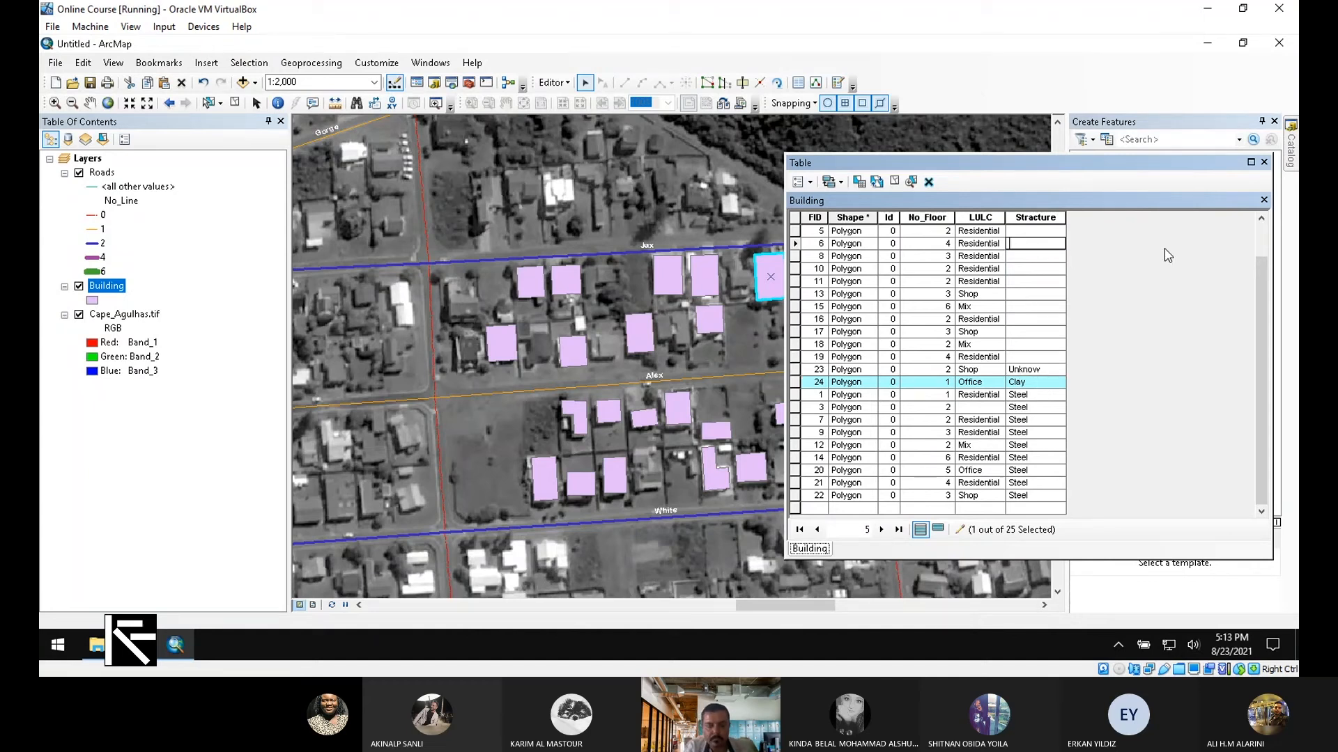
text(Concrete)
key(Return)
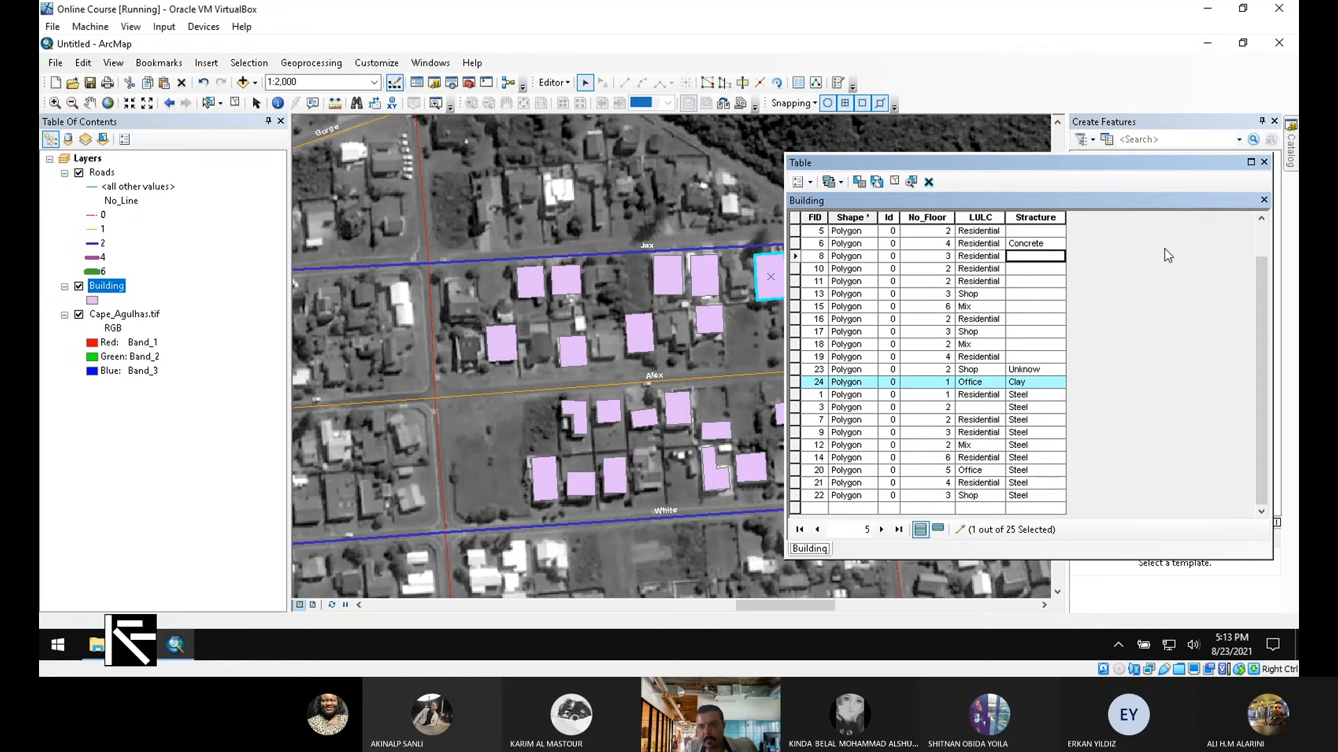
click(1058, 244)
key(ctrl+c)
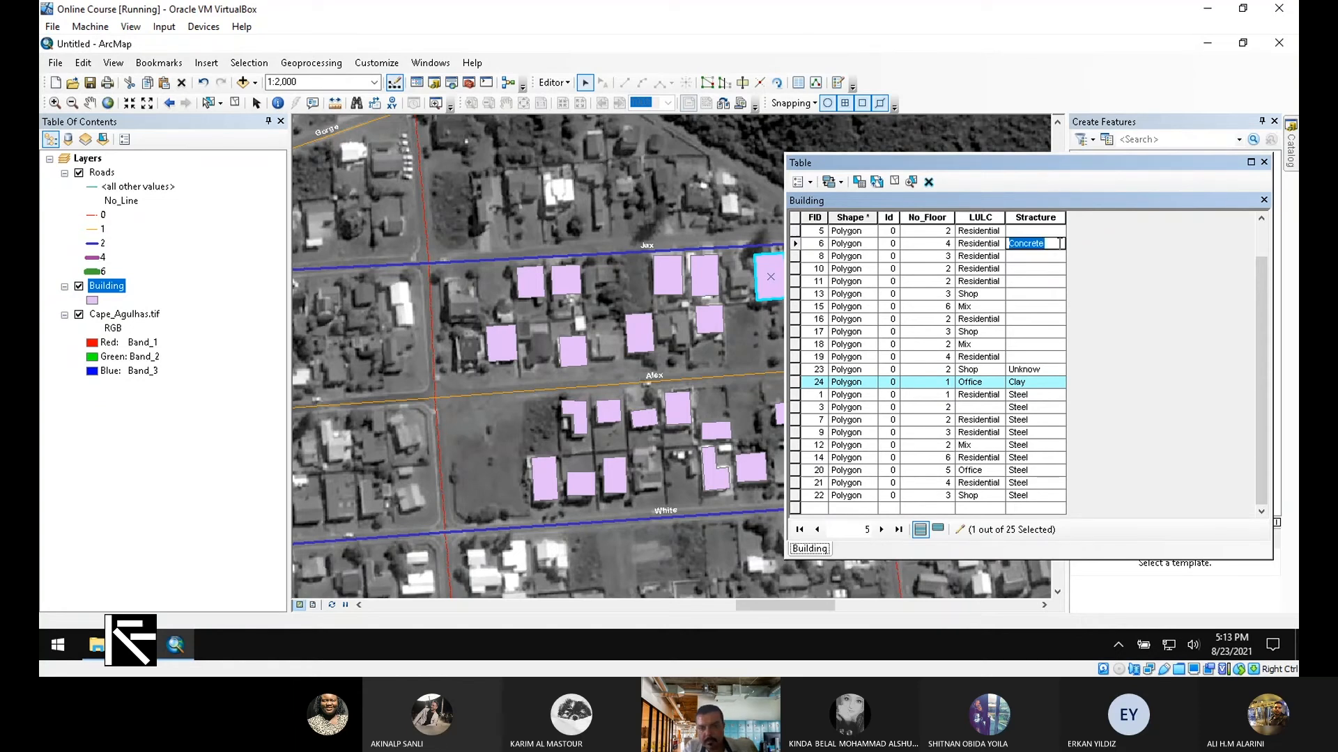
key(Return)
key(ctrl+v)
key(Down)
key(ctrl+v)
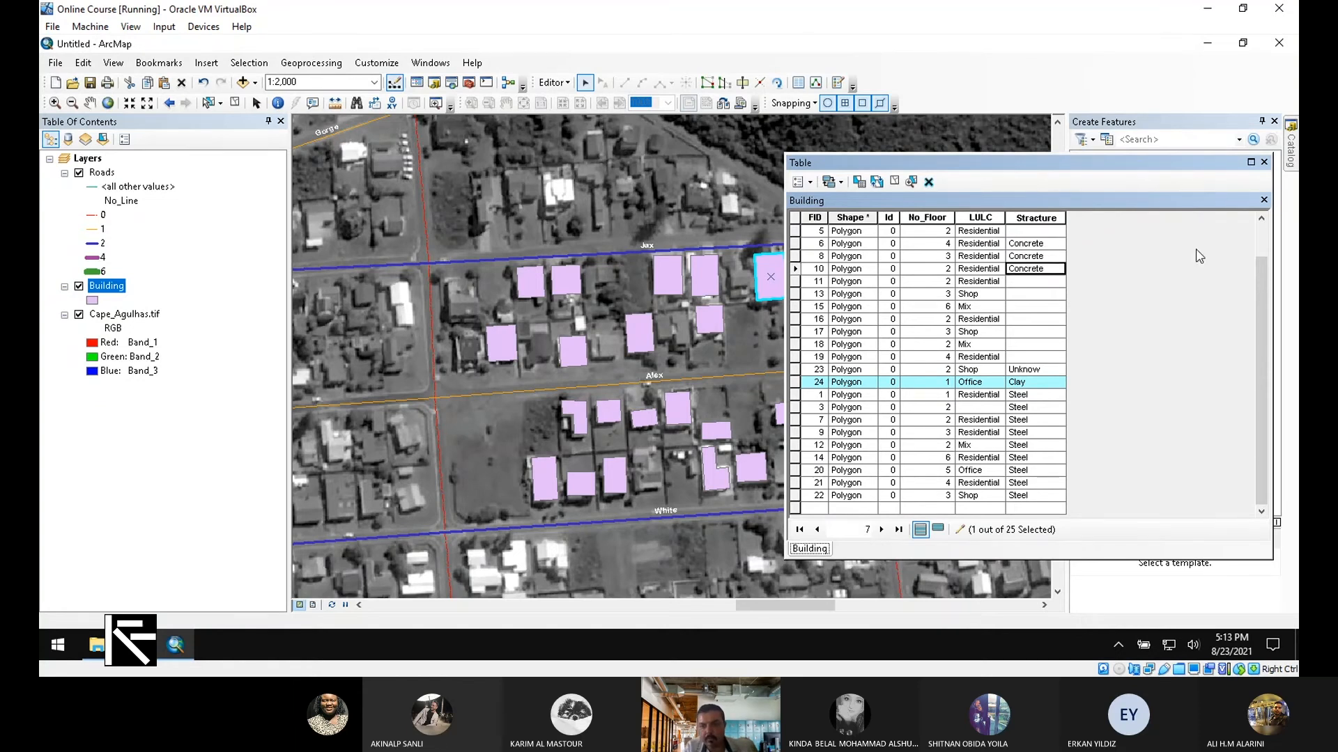
Paste Concrete as the Stracture value of FID 13, 15, 17 and 18.
key(ctrl+Down)
key(Up)
key(Up)
key(Up)
key(Up)
key(Up)
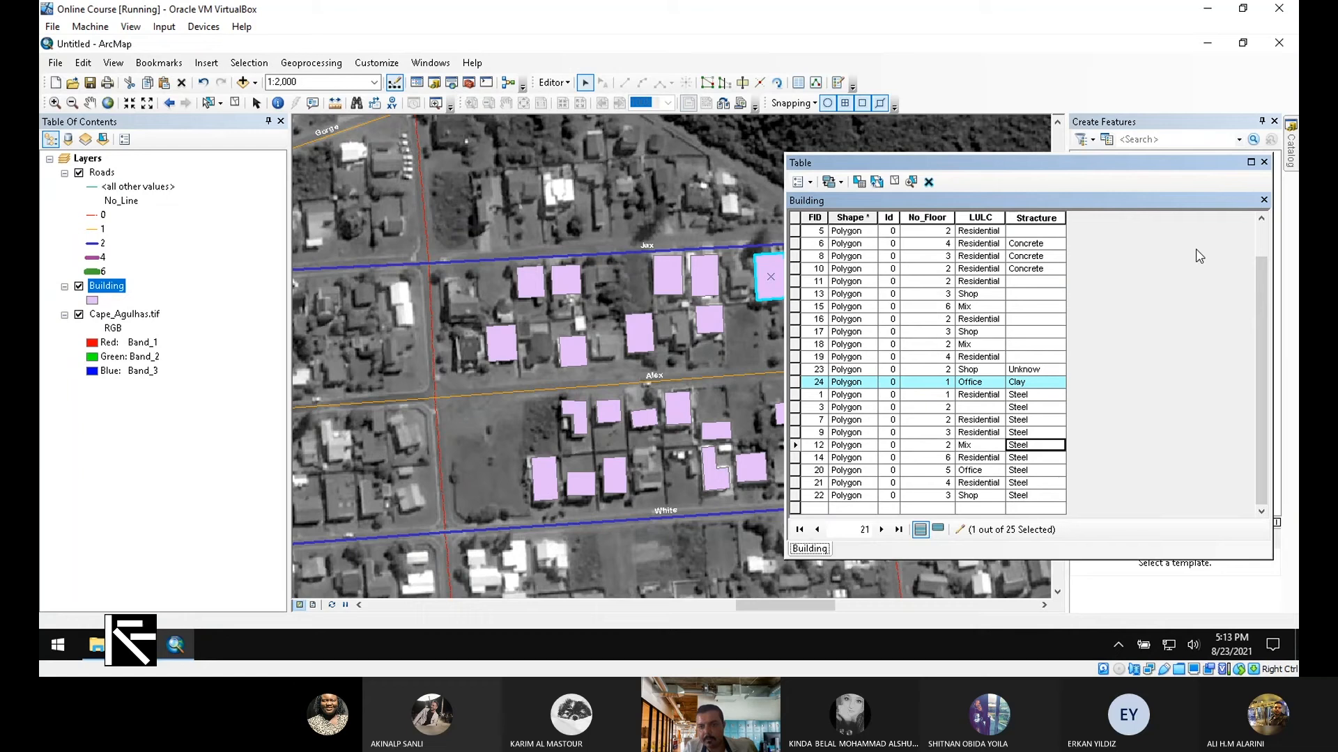
key(Up)
key(Up)
key(Up)
key(Up)
key(Up)
key(Up)
key(Up)
key(Up)
key(Up)
key(Up)
key(Up)
key(ctrl+v)
key(Up)
key(ctrl+v)
key(Down)
key(Down)
key(Down)
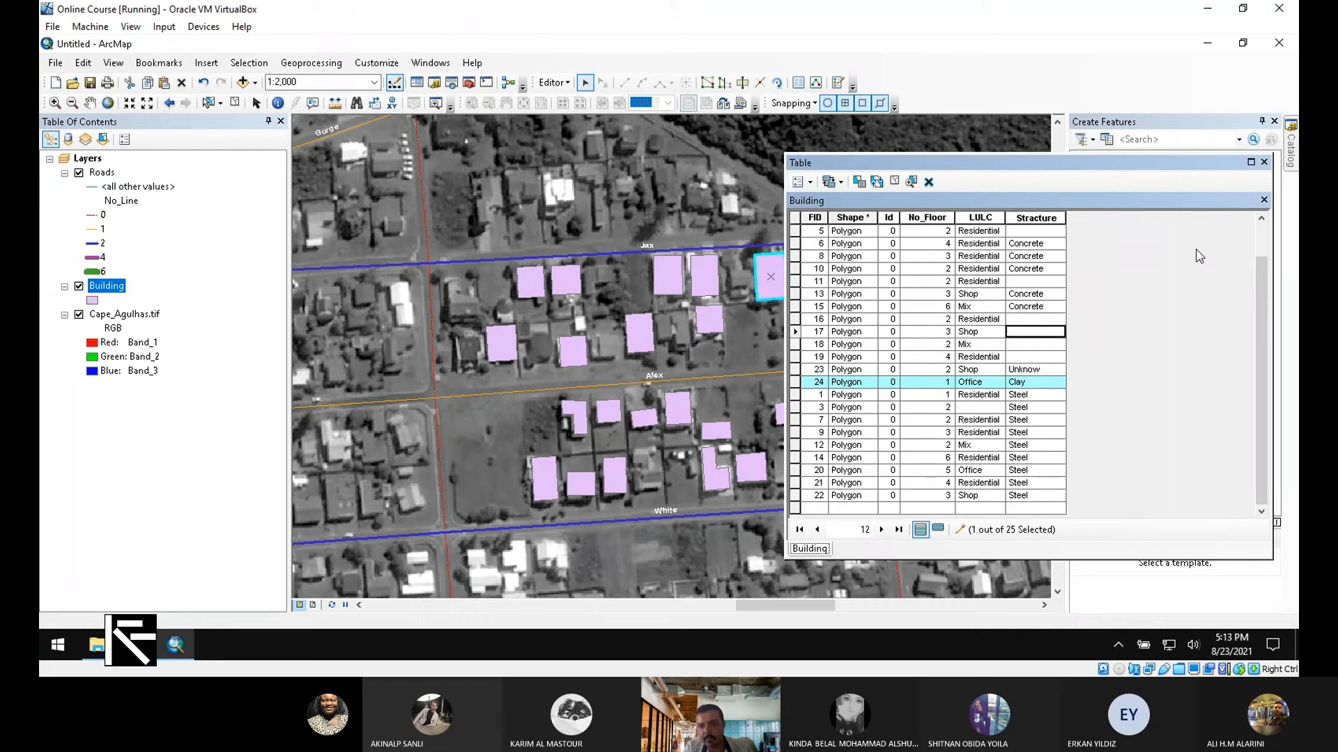
key(ctrl+v)
key(Down)
key(ctrl+v)
Return to the first record and sort the Building table by LULC ascending.
key(Up)
key(Up)
key(Up)
key(Up)
key(Up)
key(Up)
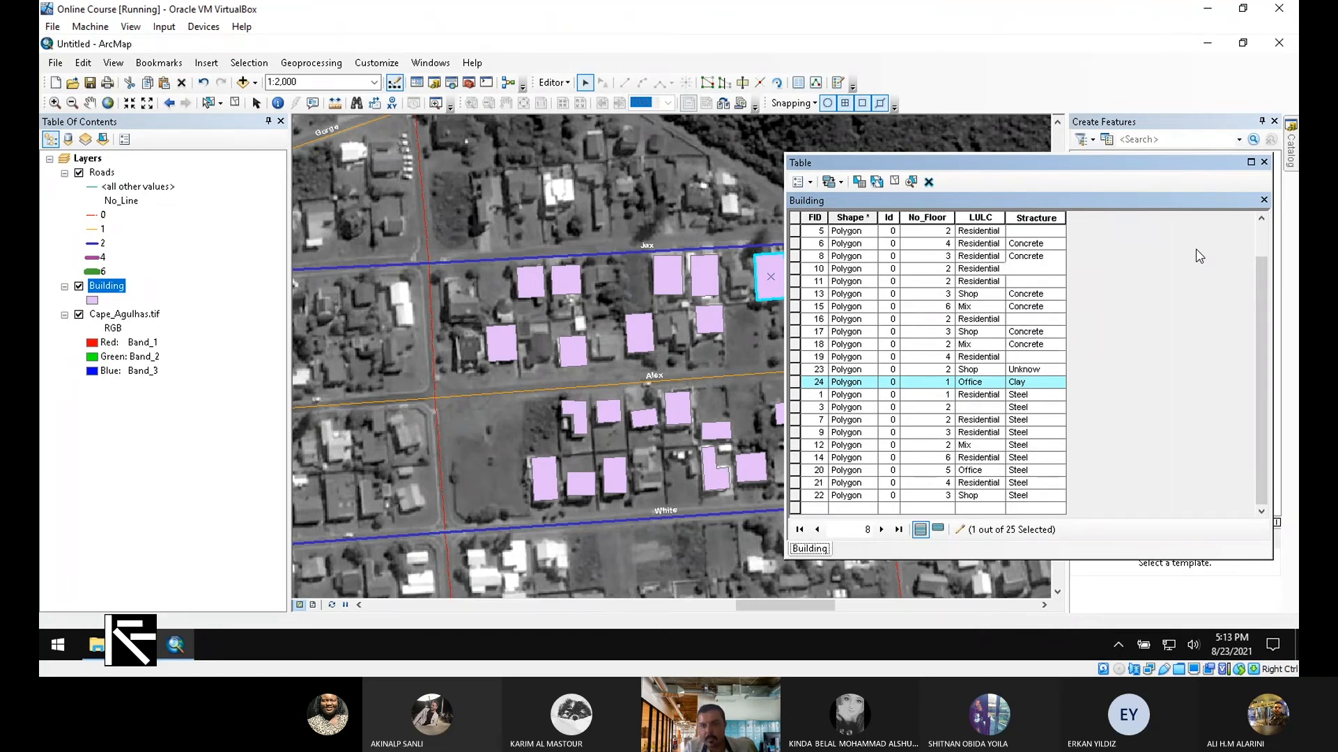
key(Up)
key(Up)
key(Up)
key(Up)
key(Up)
key(Up)
key(Up)
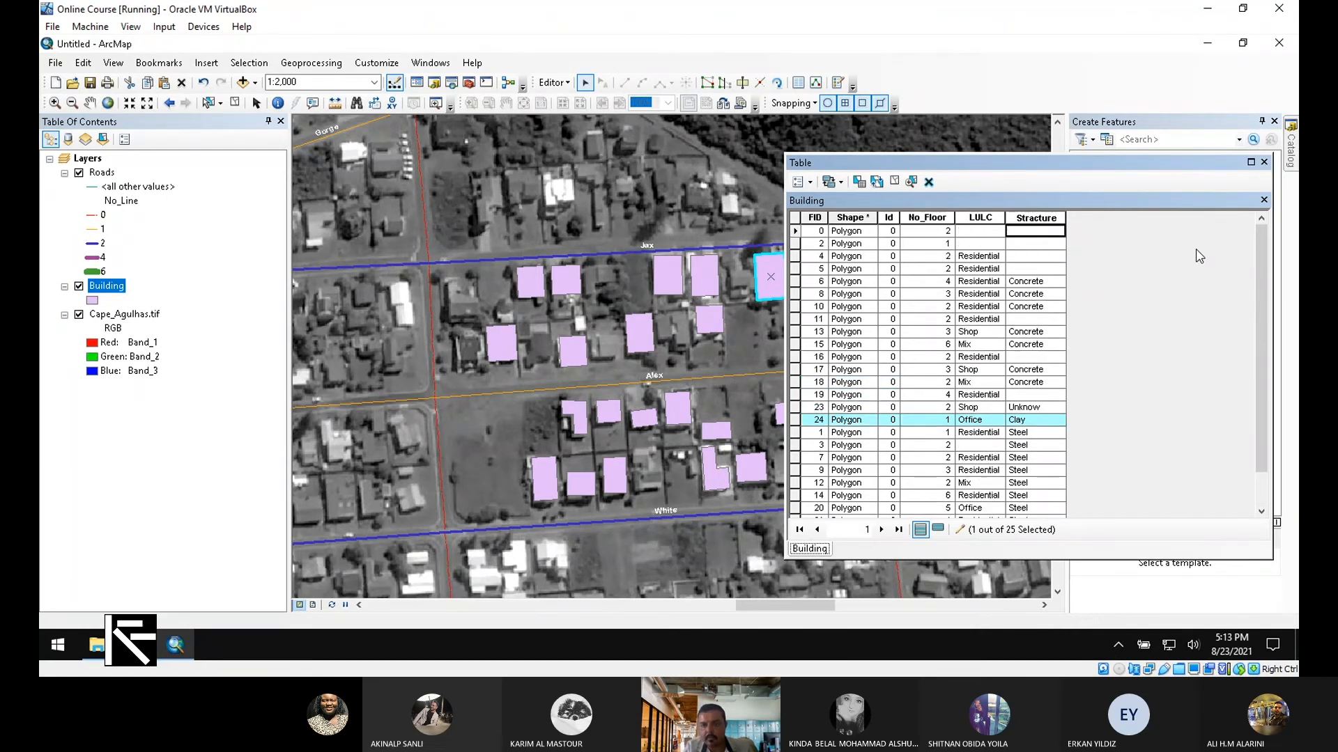
key(Left)
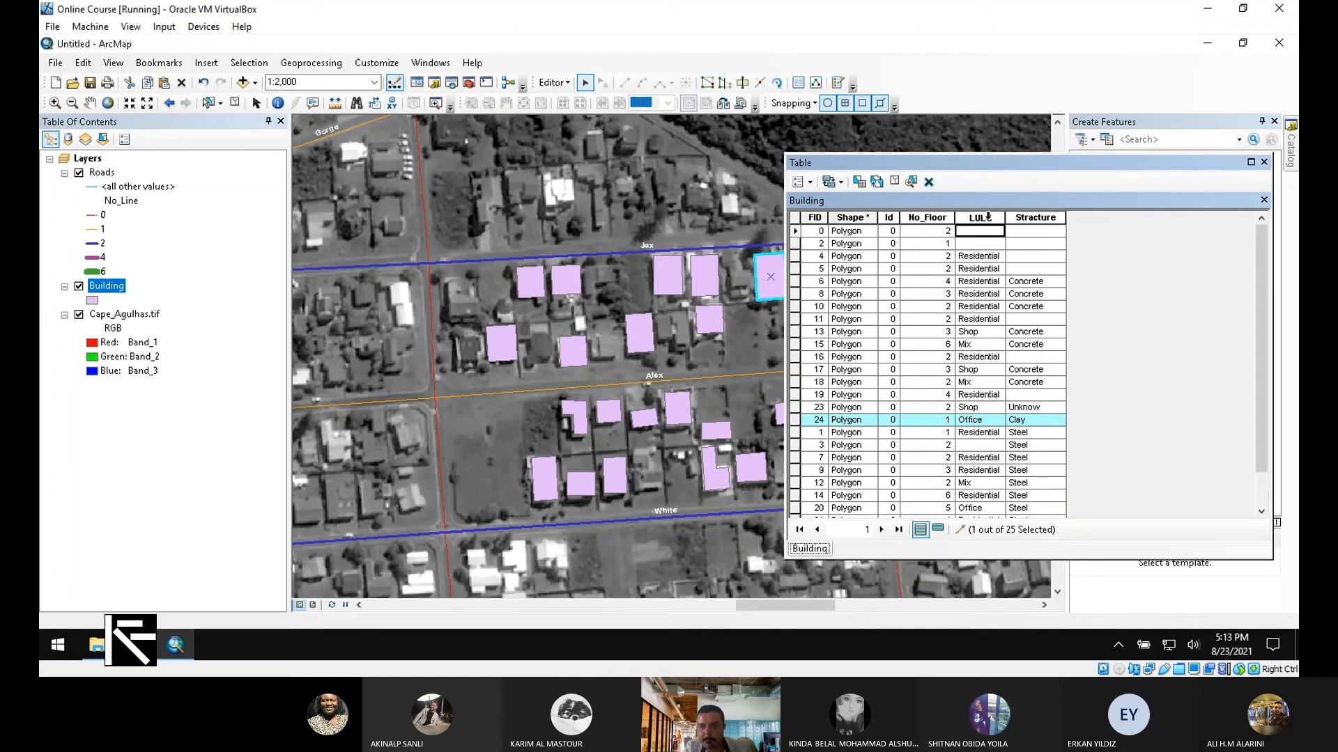
click(980, 218)
right_click(989, 218)
click(1025, 226)
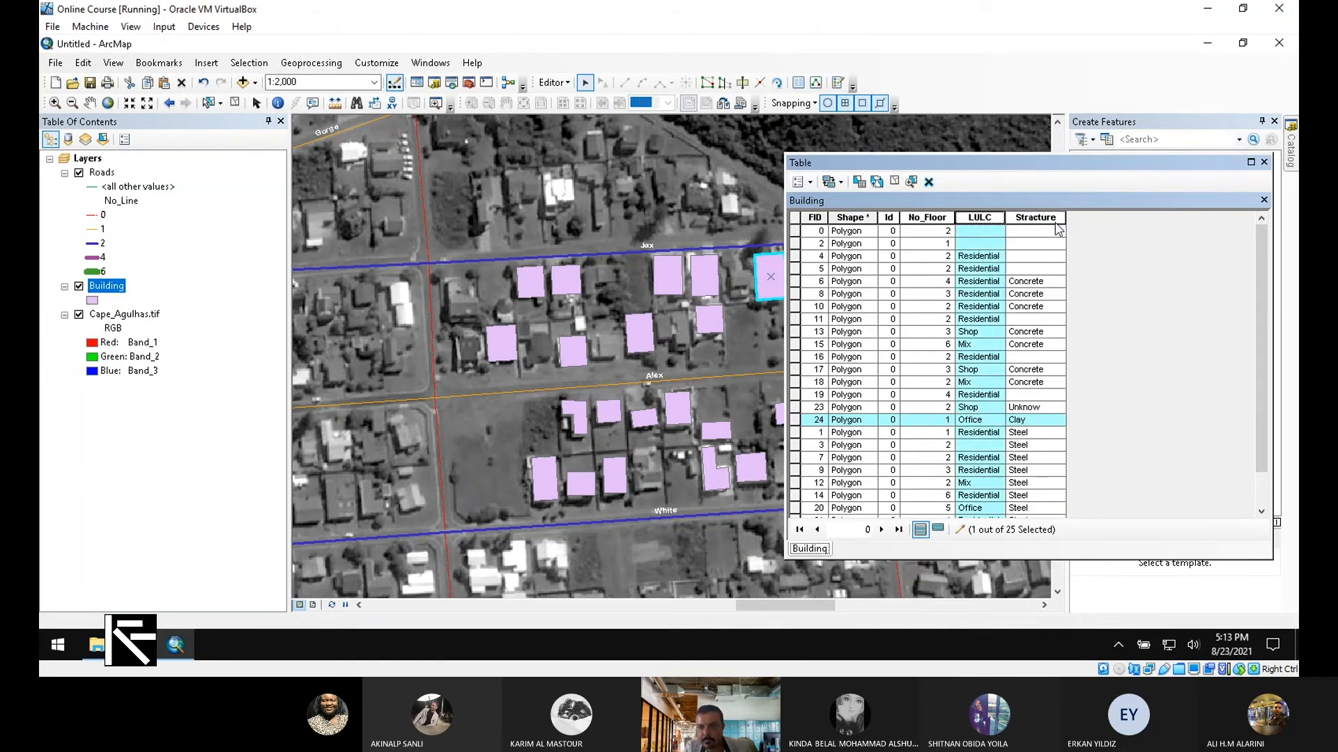
Fill the empty LULC values with Post for FID 0, Bank for FID 2 and Cinema for FID 3.
click(998, 234)
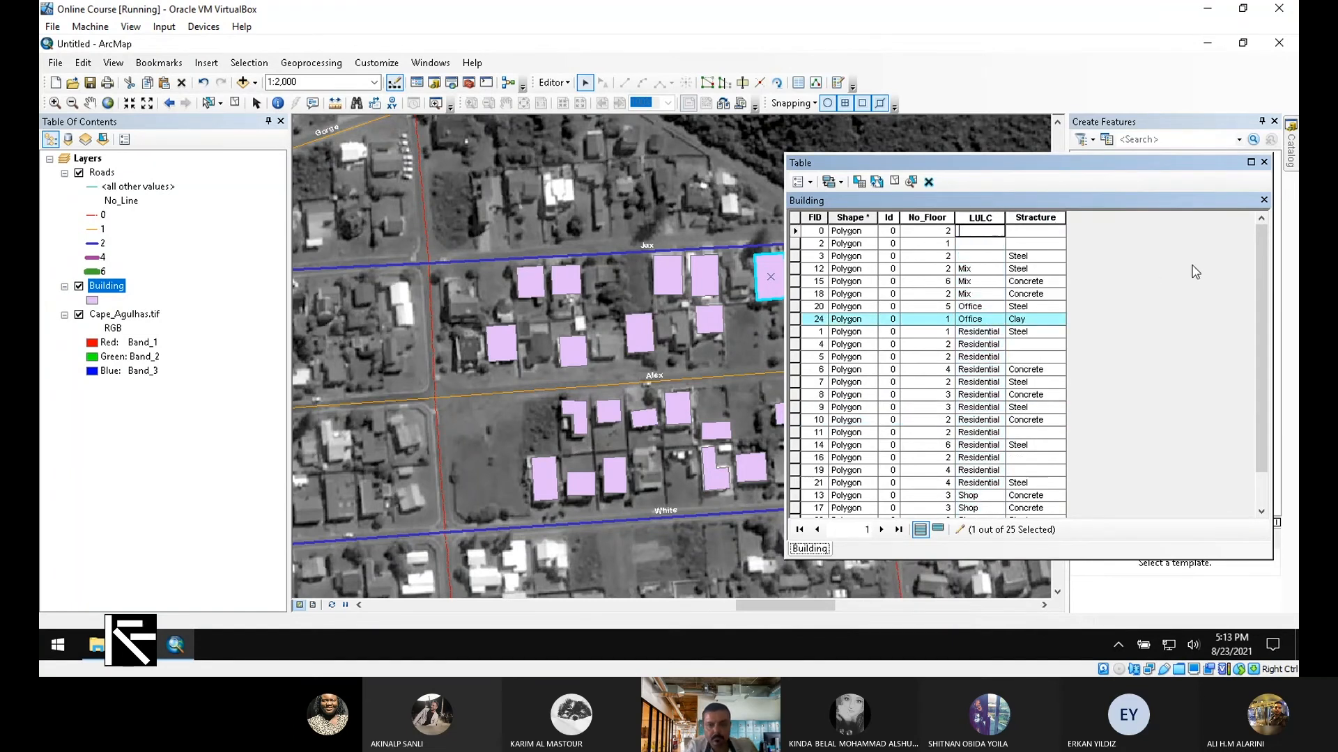
text(Post)
key(Return)
text(Bank)
key(Return)
text(Ci)
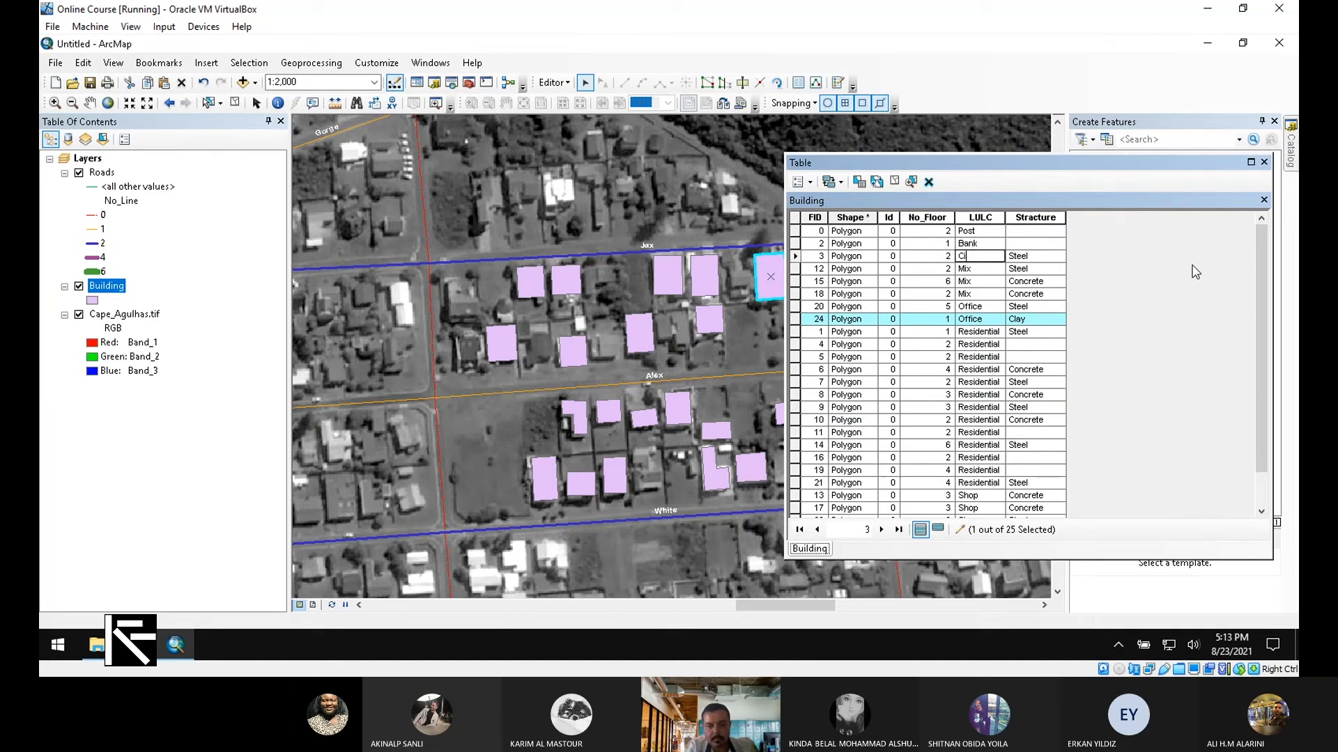
Enter Steel as the Stracture value of FID 0 and Concrete for FID 2.
key(Up)
key(Up)
key(Right)
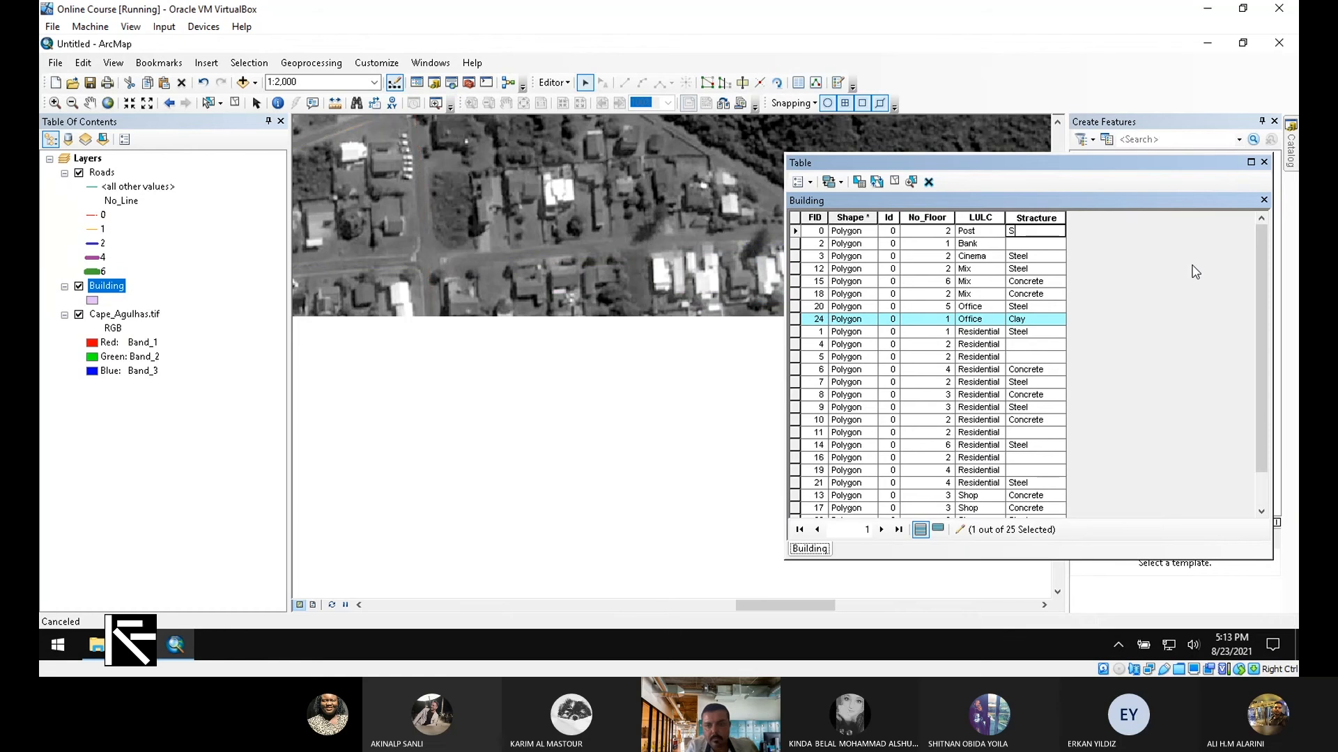
text(teel)
key(Return)
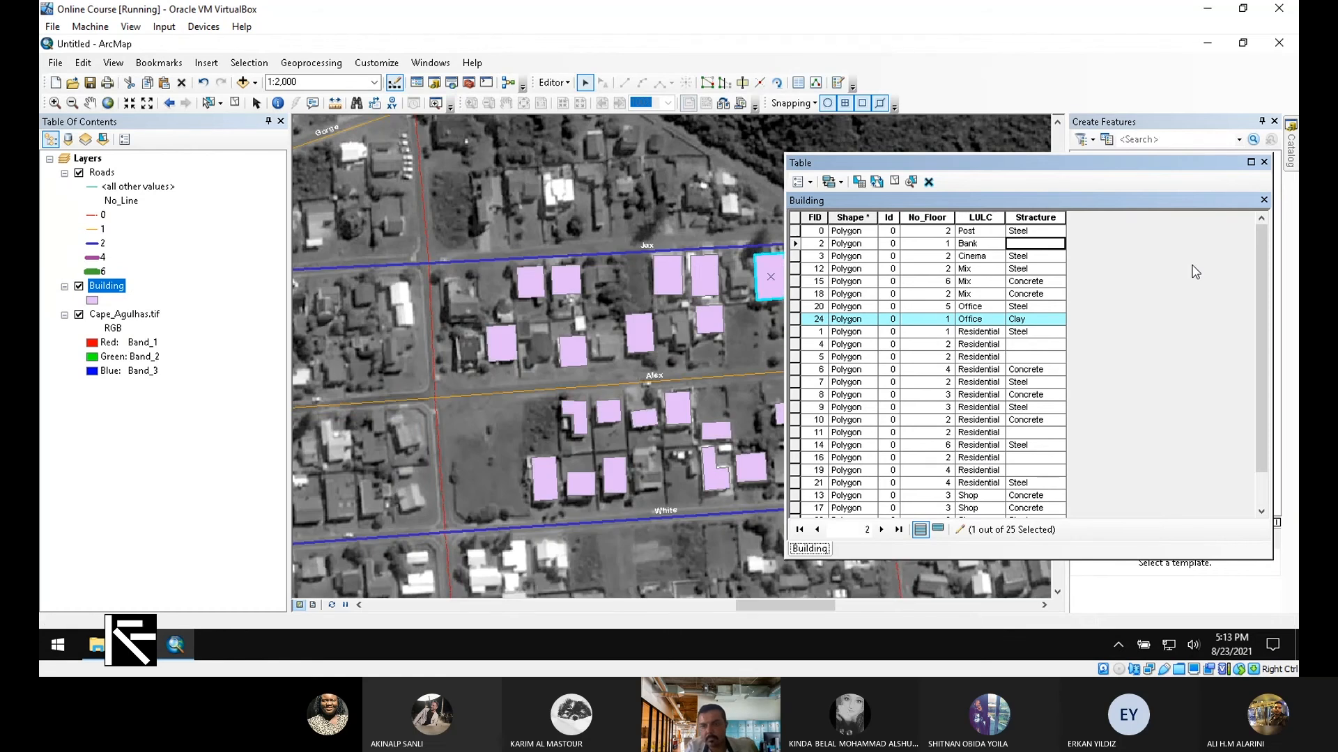
click(1052, 244)
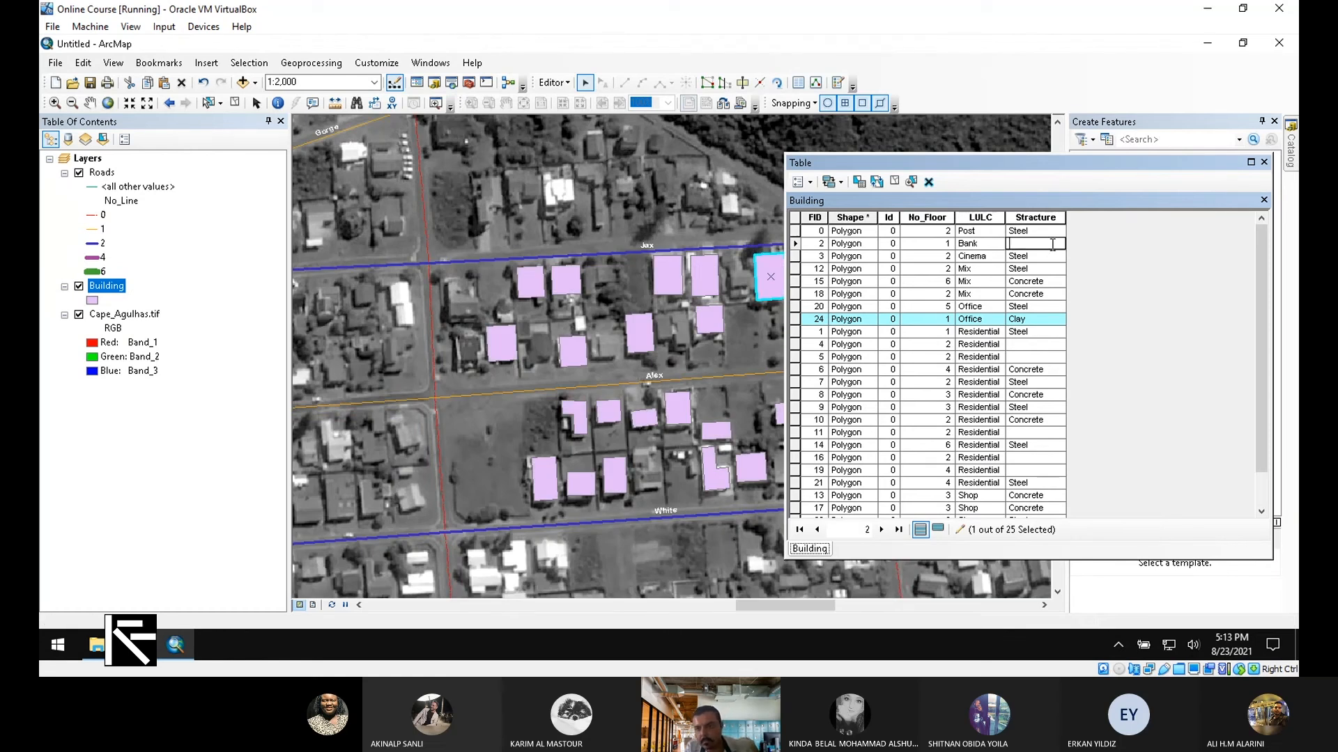
text(Concrete)
Enter Unknow as the Stracture value of the Residential building with FID 4.
click(1038, 345)
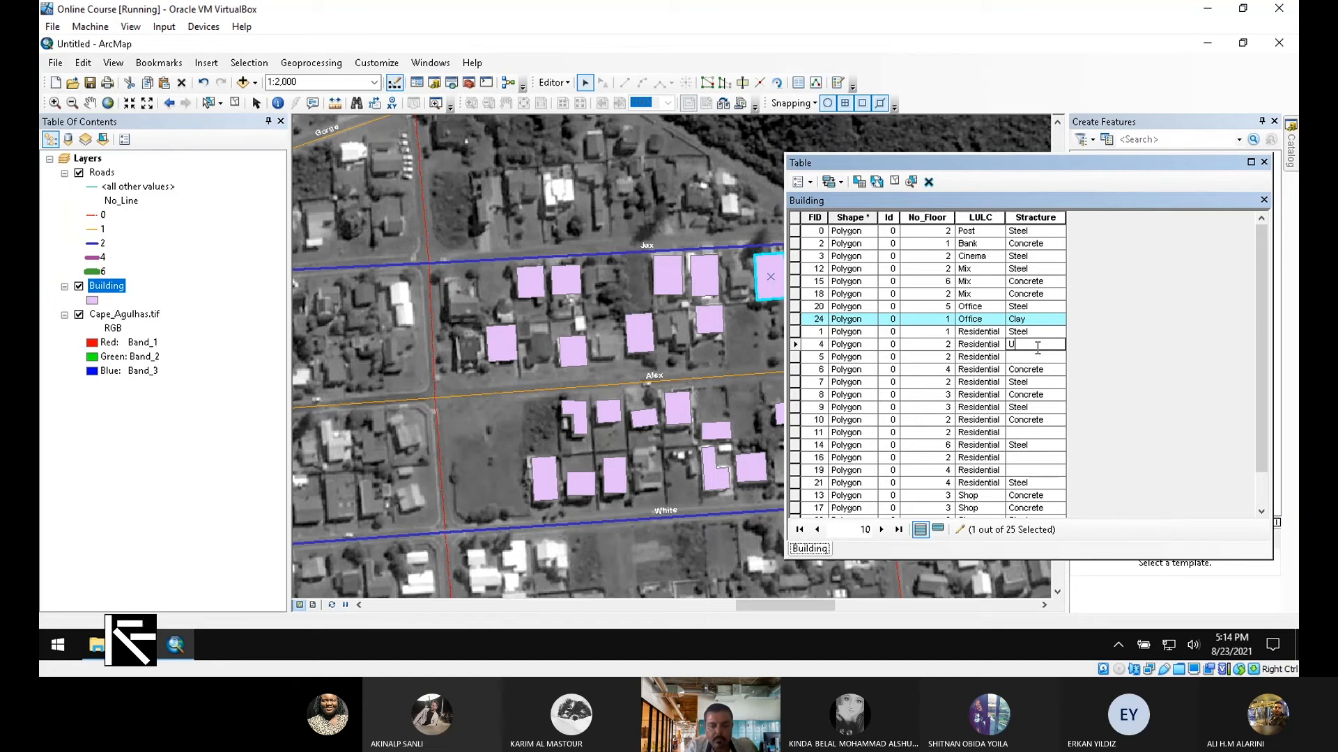
text(Unknow)
key(Return)
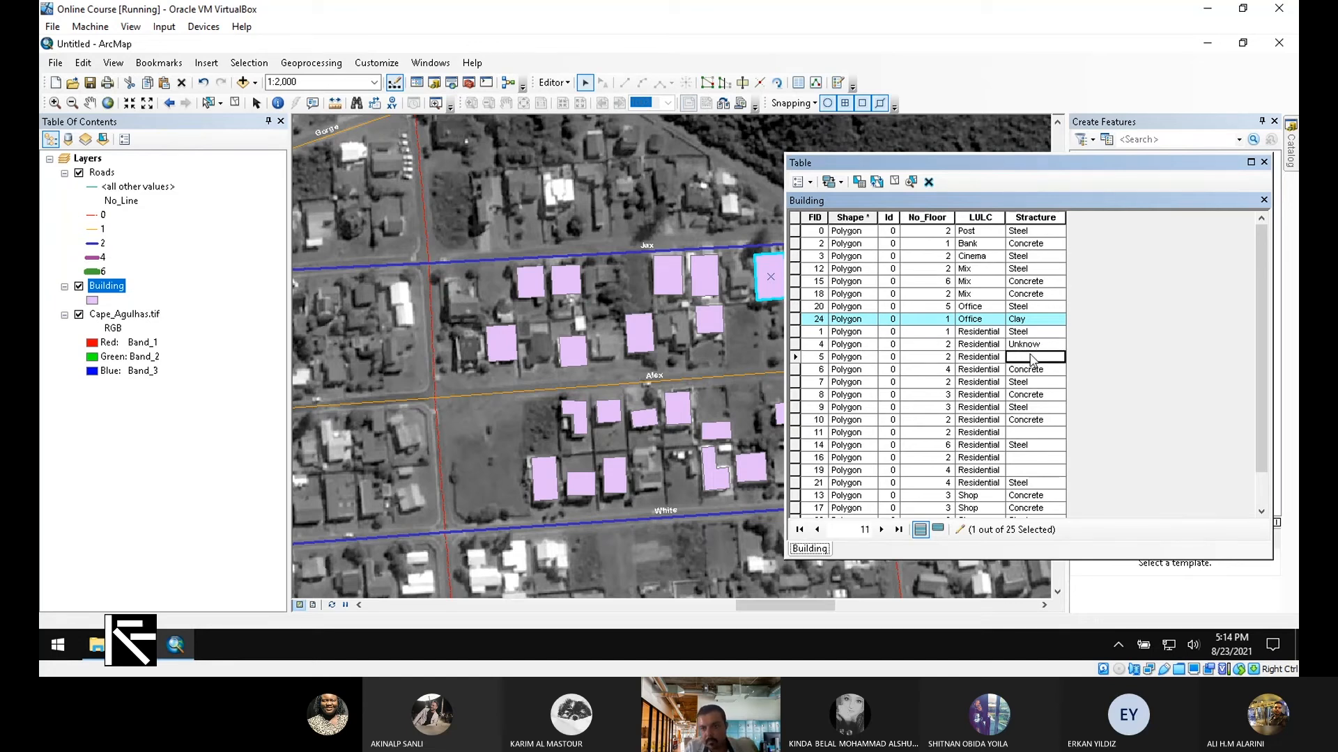
Enter Composite as the Stracture value of FID 11 and copy it to FID 16, 19 and 5.
scroll(1038, 356, down, 1)
click(1024, 395)
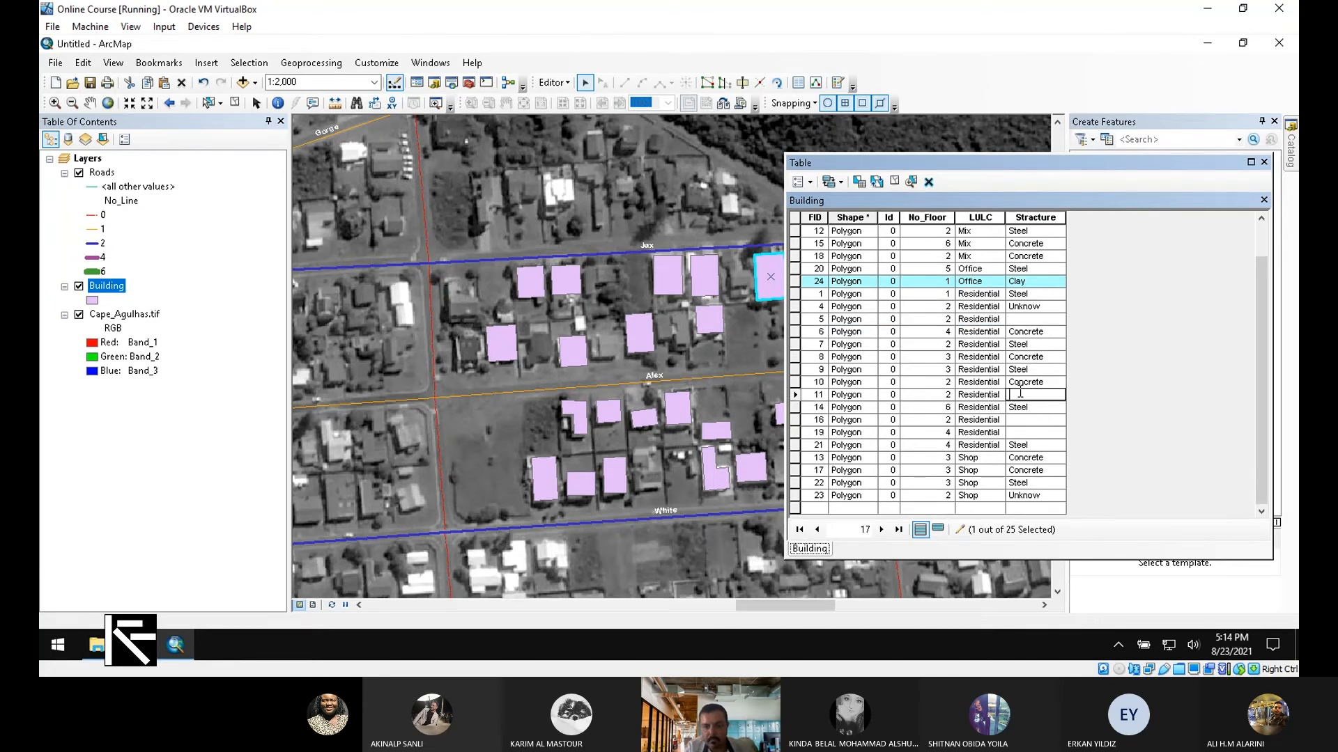
text(Compos)
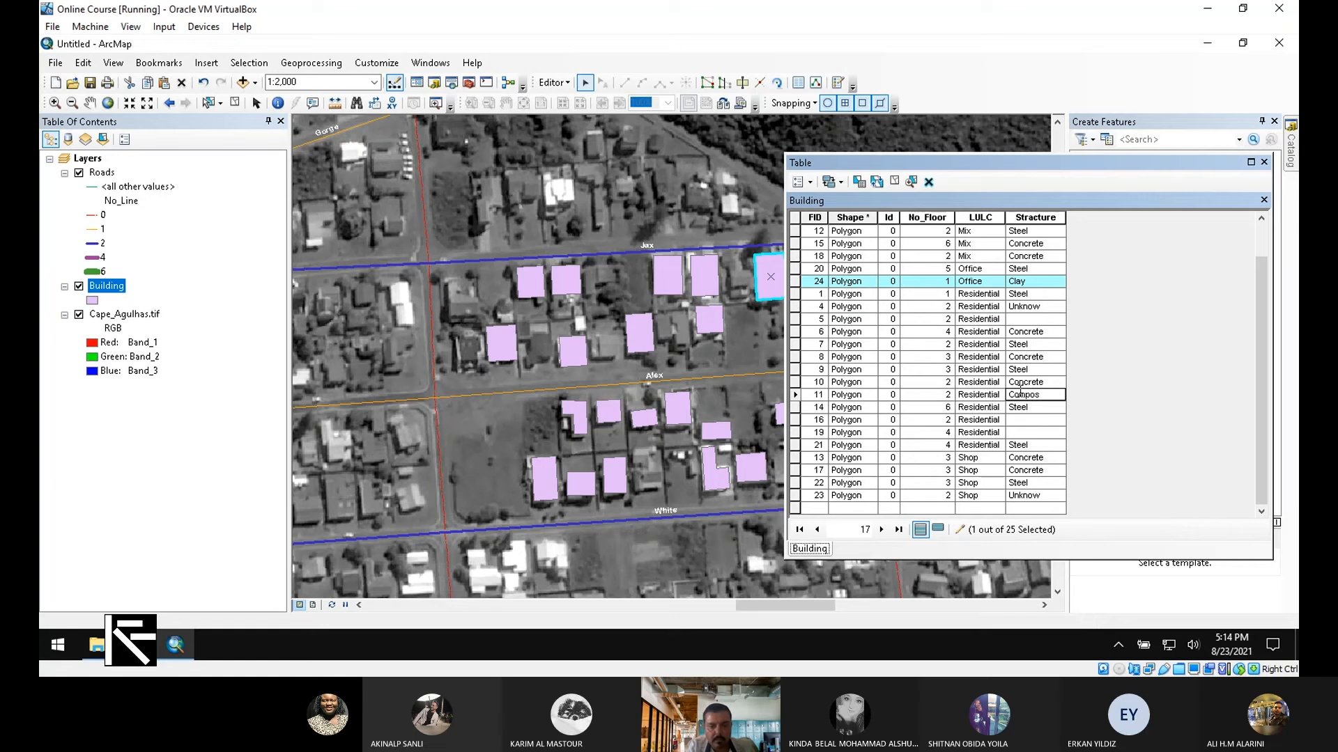
text(ite)
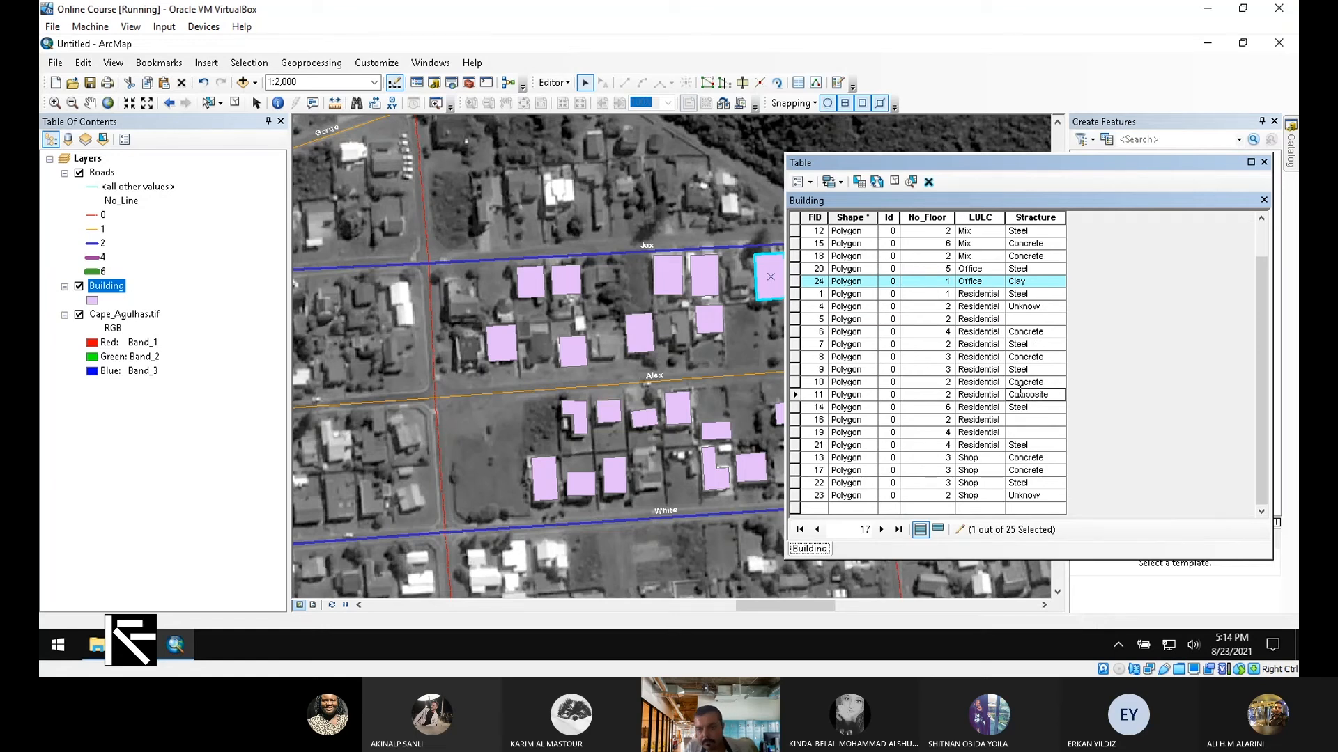
click(1072, 400)
key(ctrl+c)
click(1034, 320)
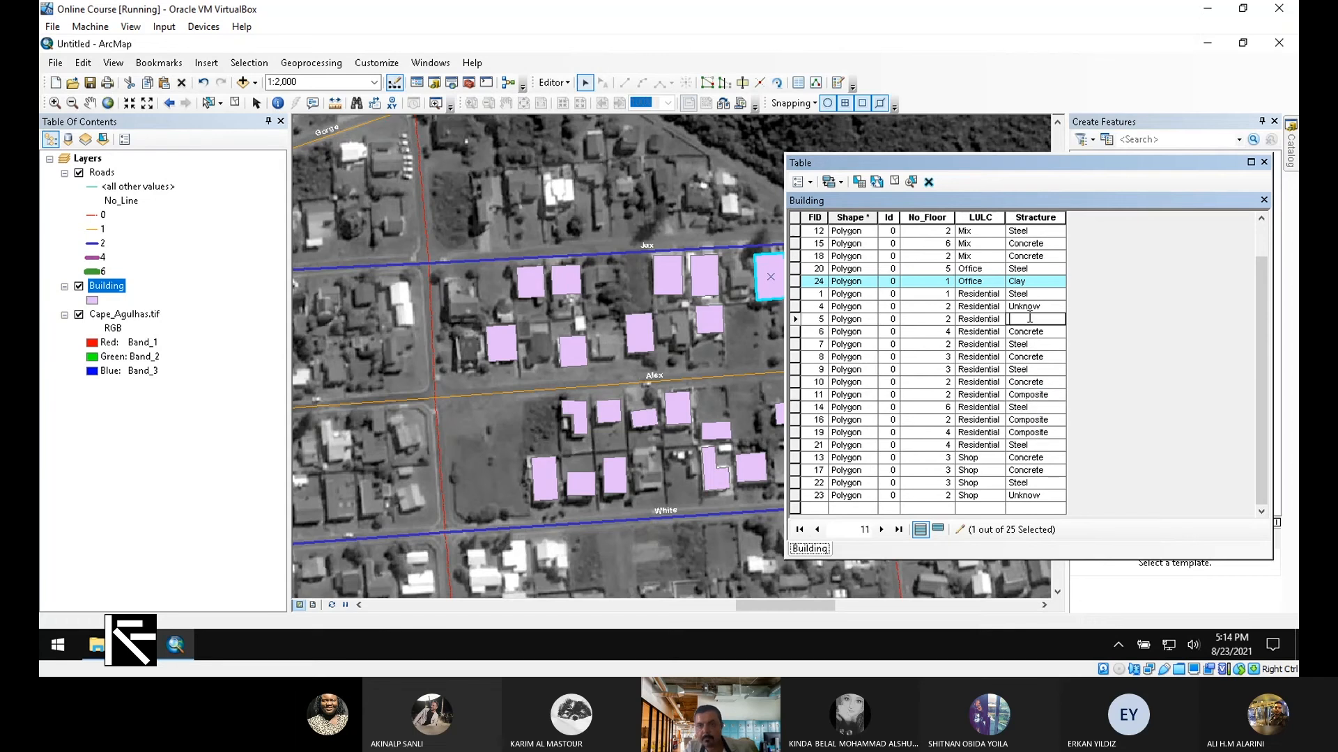
key(ctrl+v)
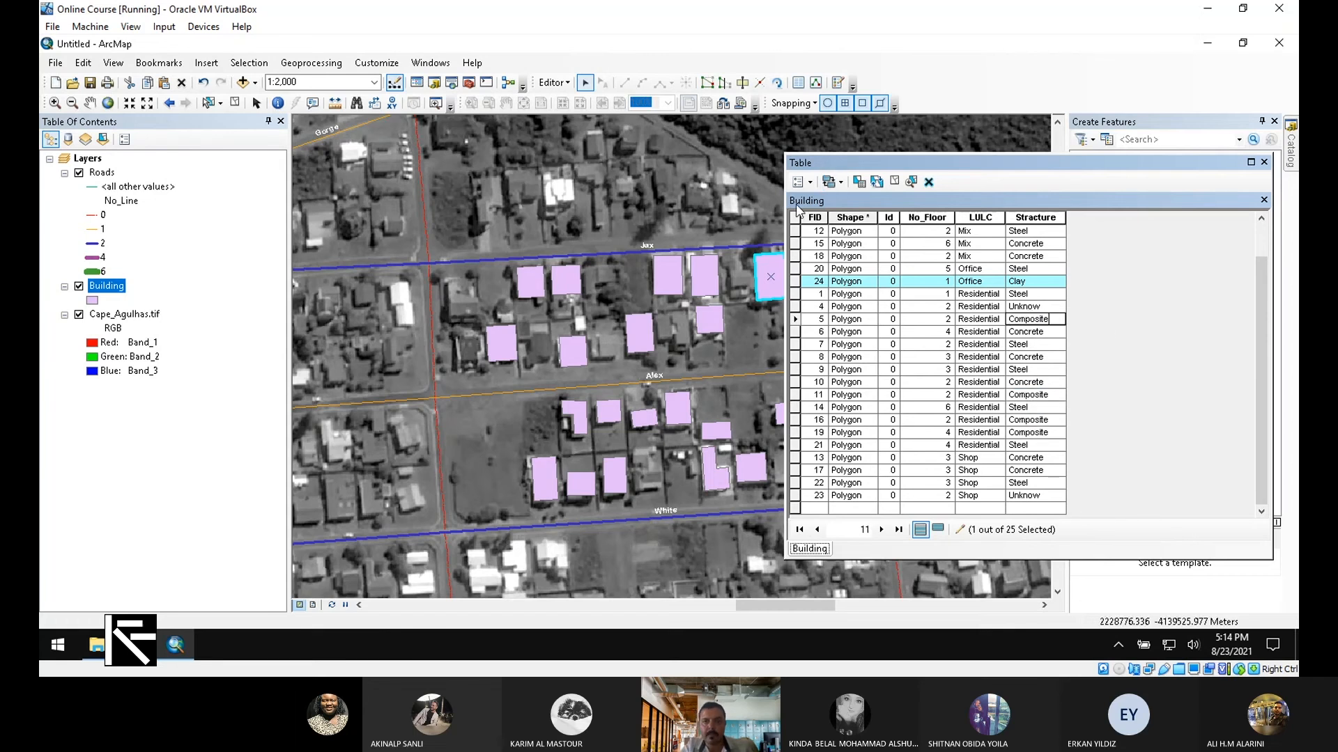
Stop the edit session, saving the Building edits, and close the attribute table.
drag(533, 82, 599, 61)
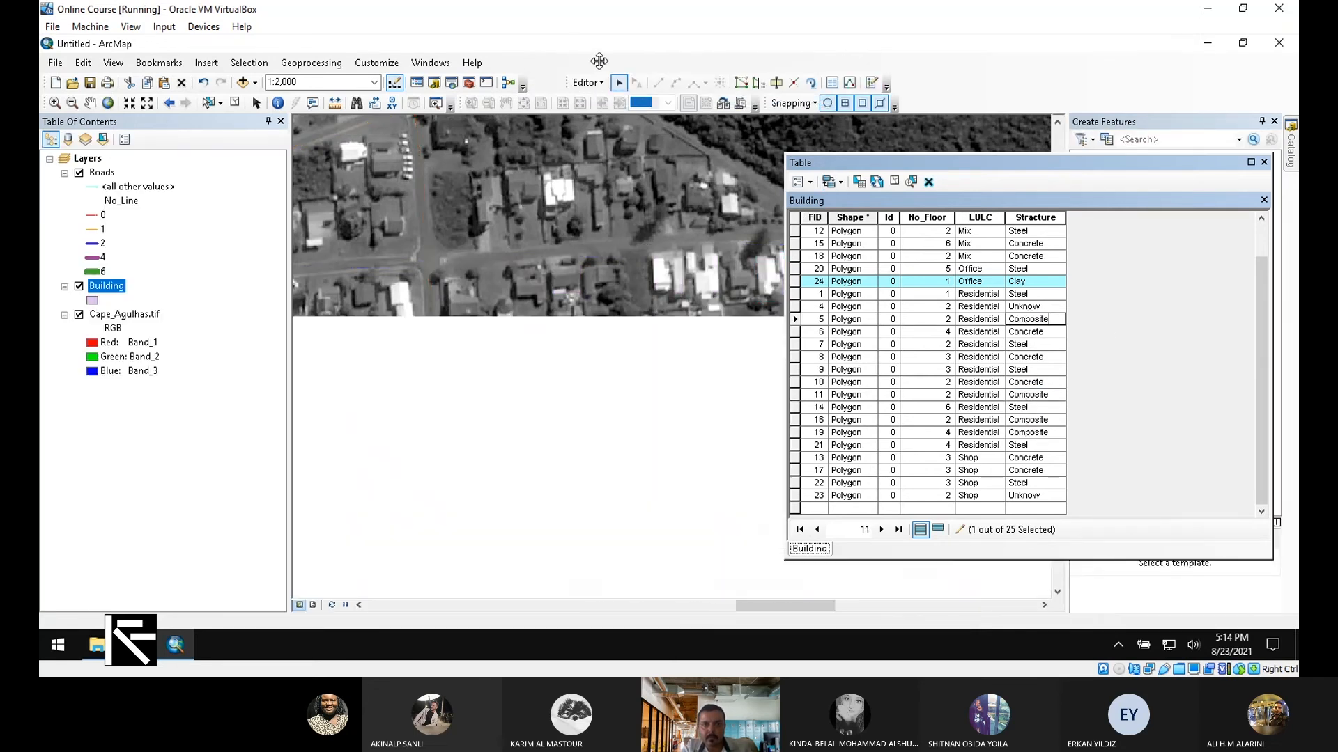
click(565, 82)
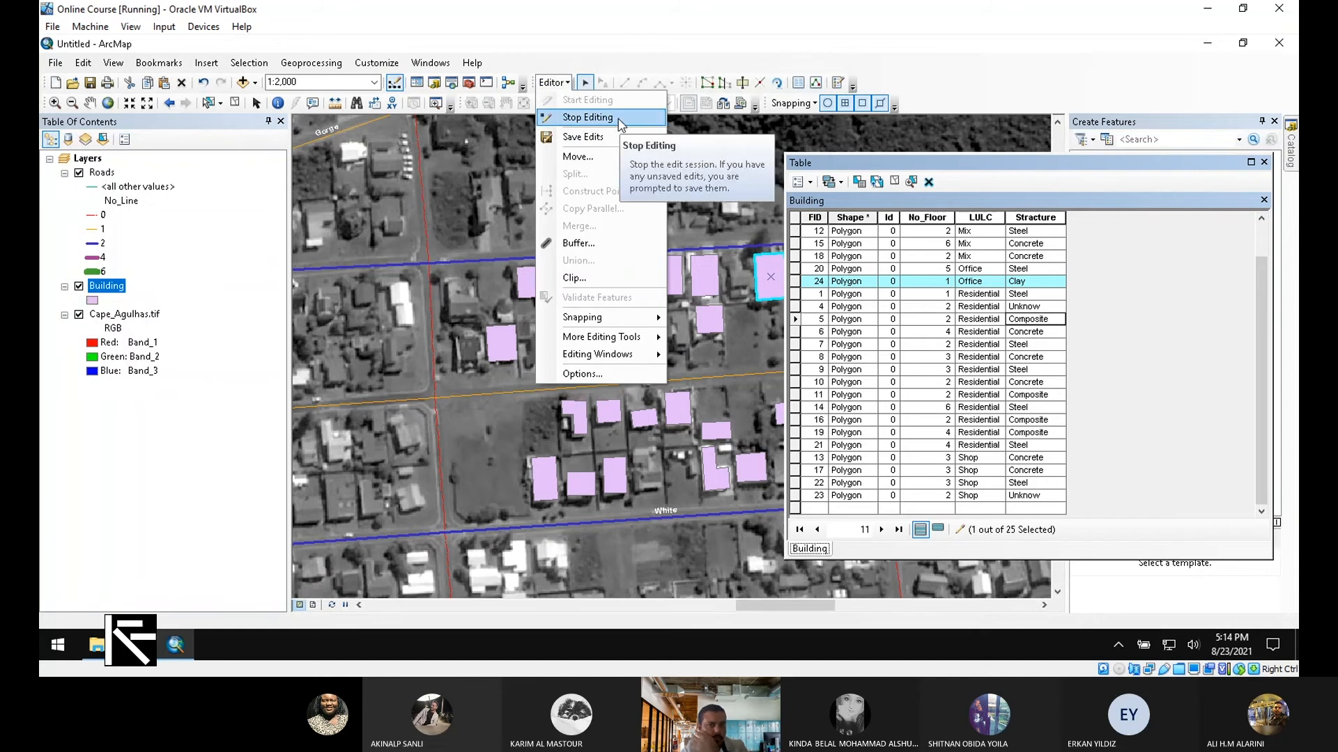
click(620, 124)
click(622, 382)
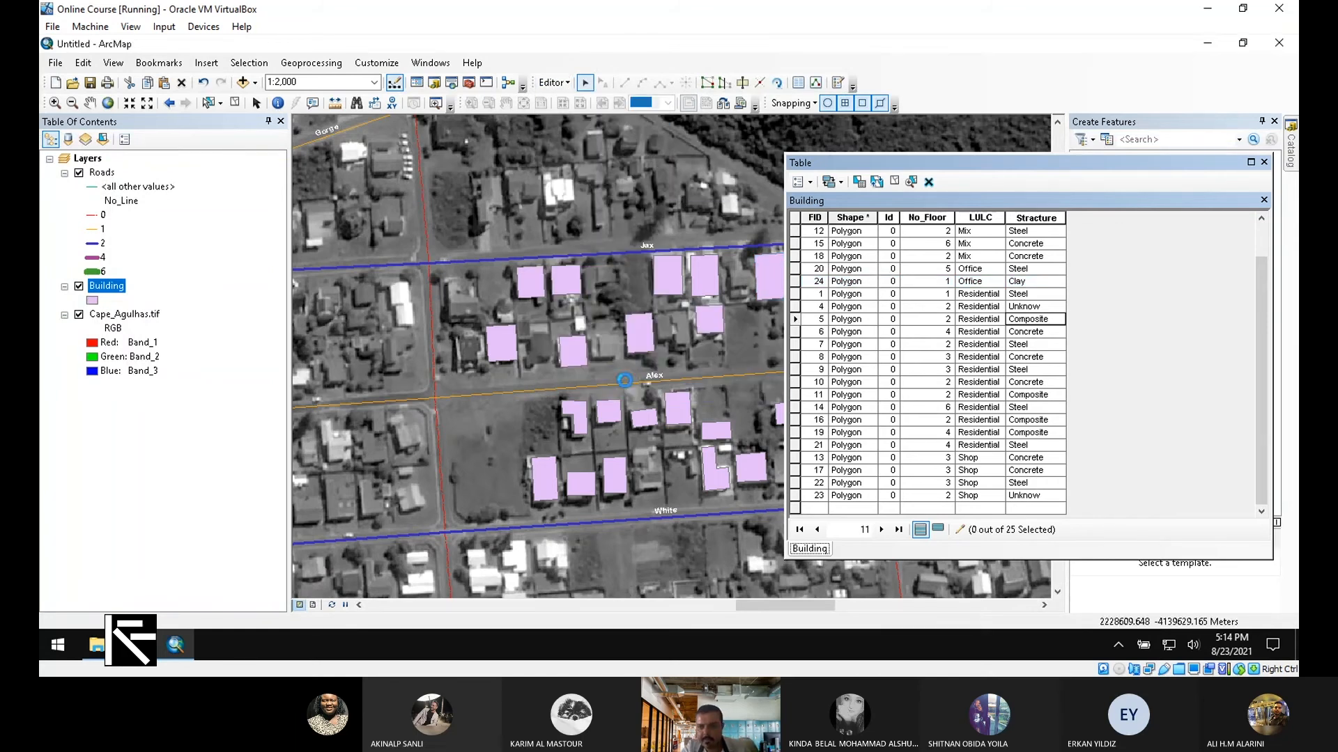
click(1265, 163)
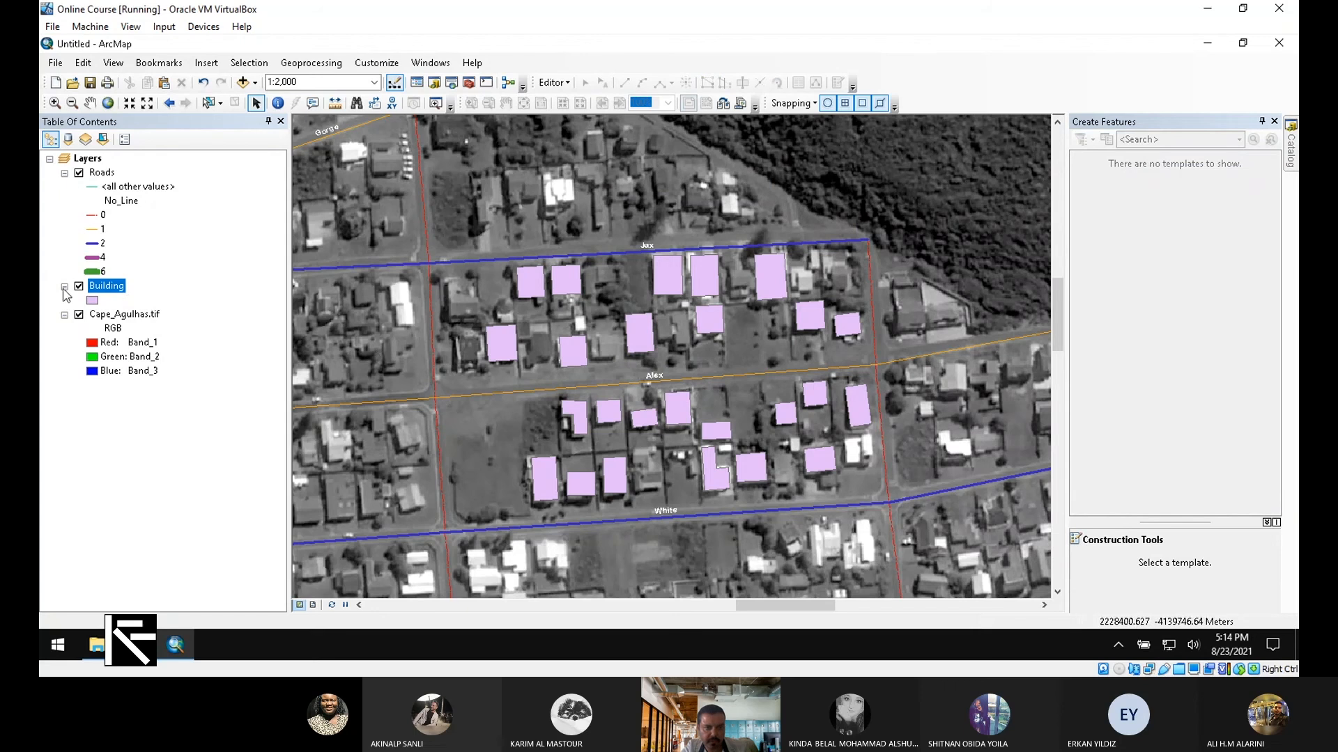
Reopen the Building attribute table to review the saved No_Floor, LULC and Stracture values, and close it.
right_click(111, 288)
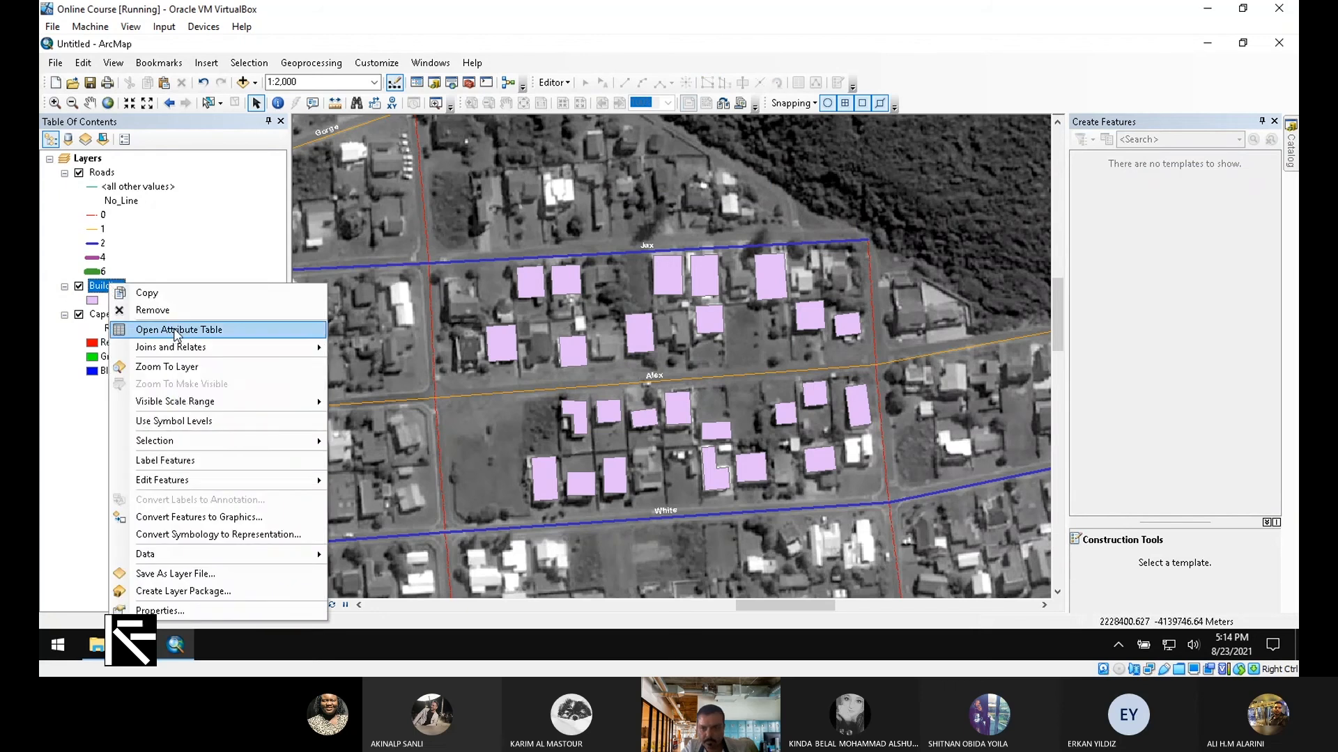
click(178, 330)
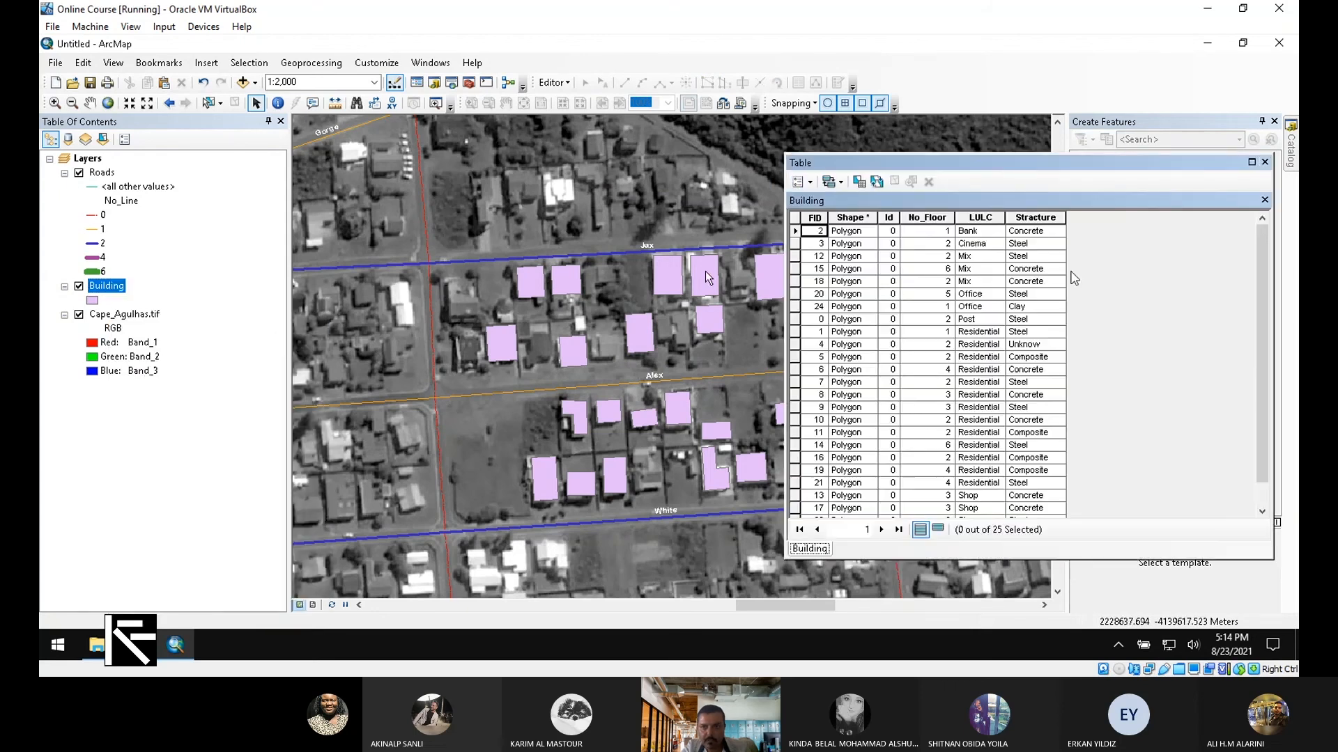
click(1265, 162)
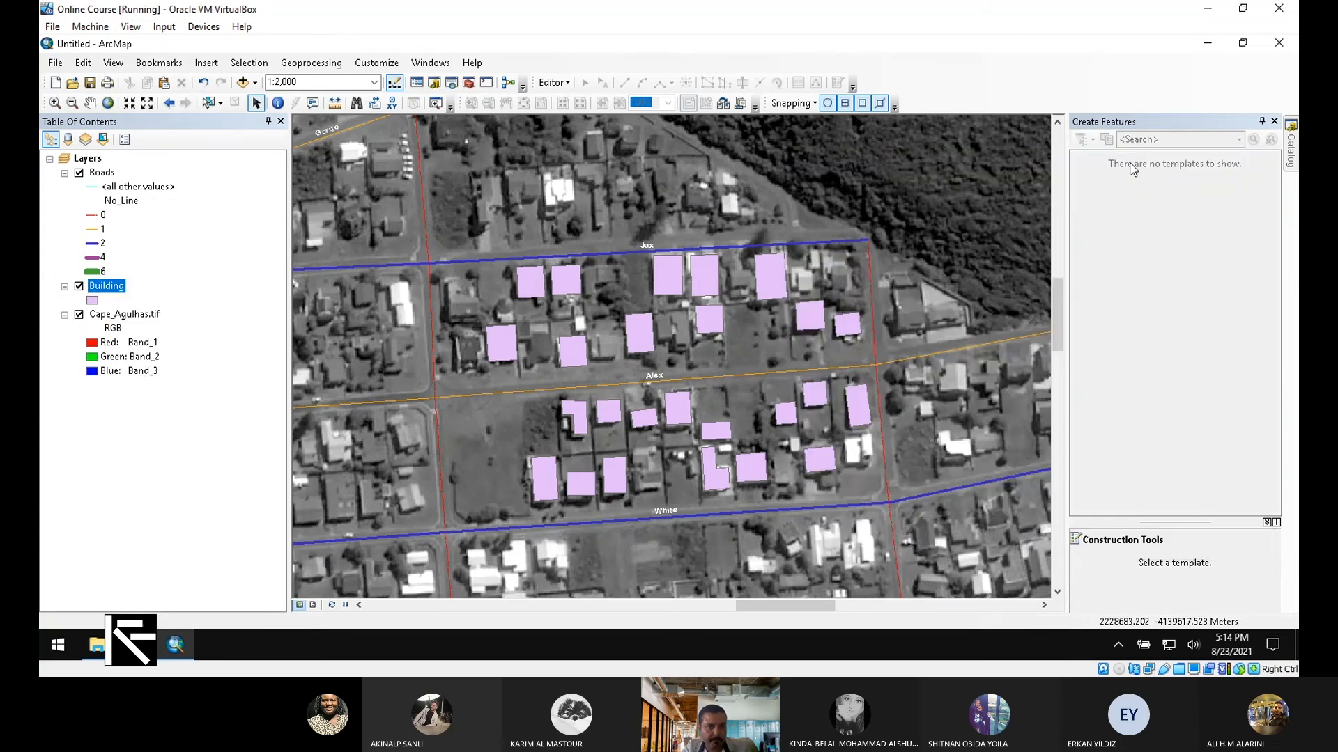
Label the Building features with the No_Floor field in bold text and apply it, keeping the layer properties open beside the map.
right_click(115, 287)
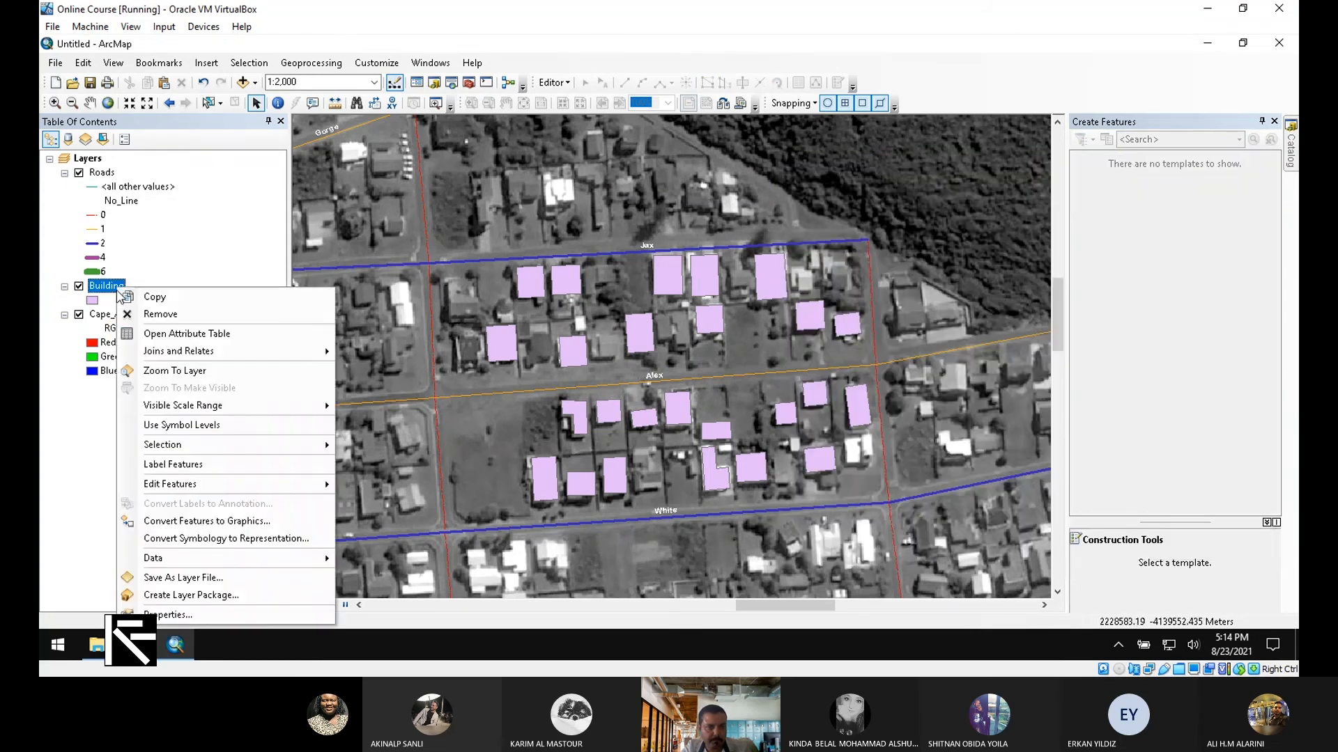
click(250, 616)
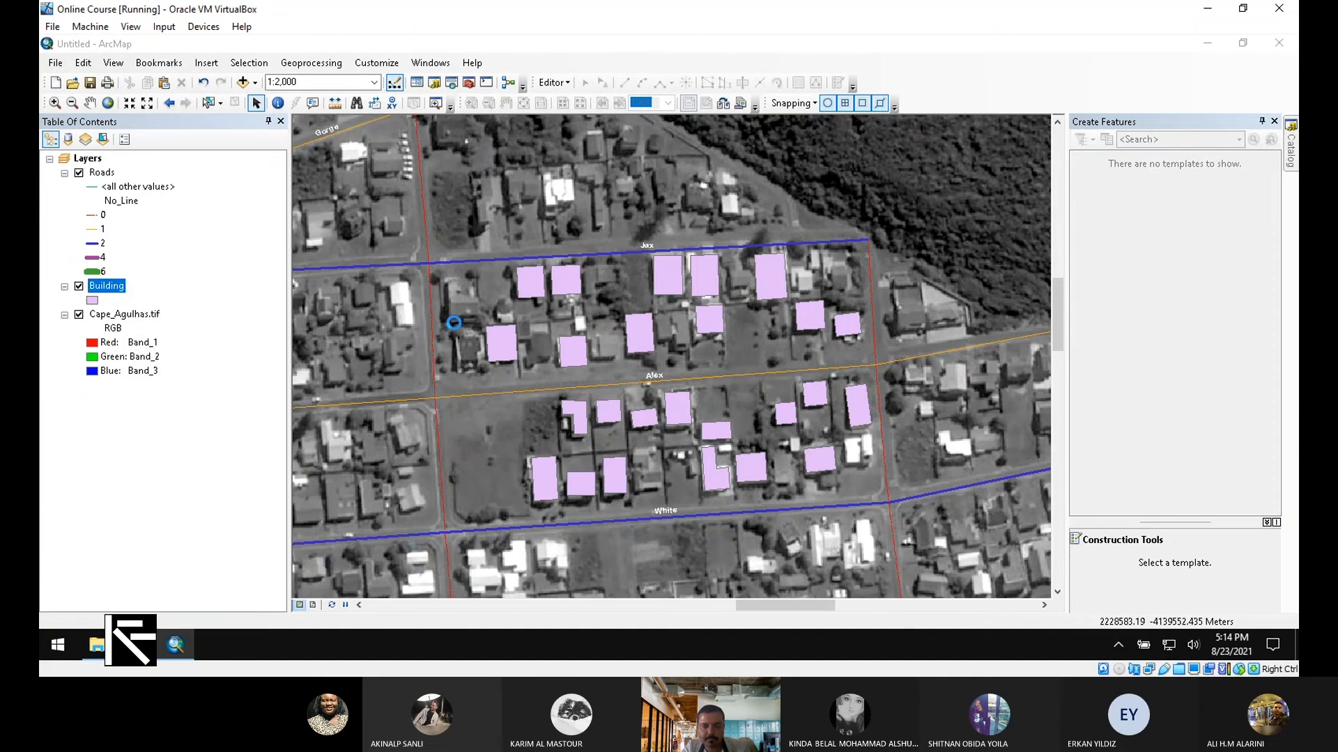
drag(648, 138, 820, 149)
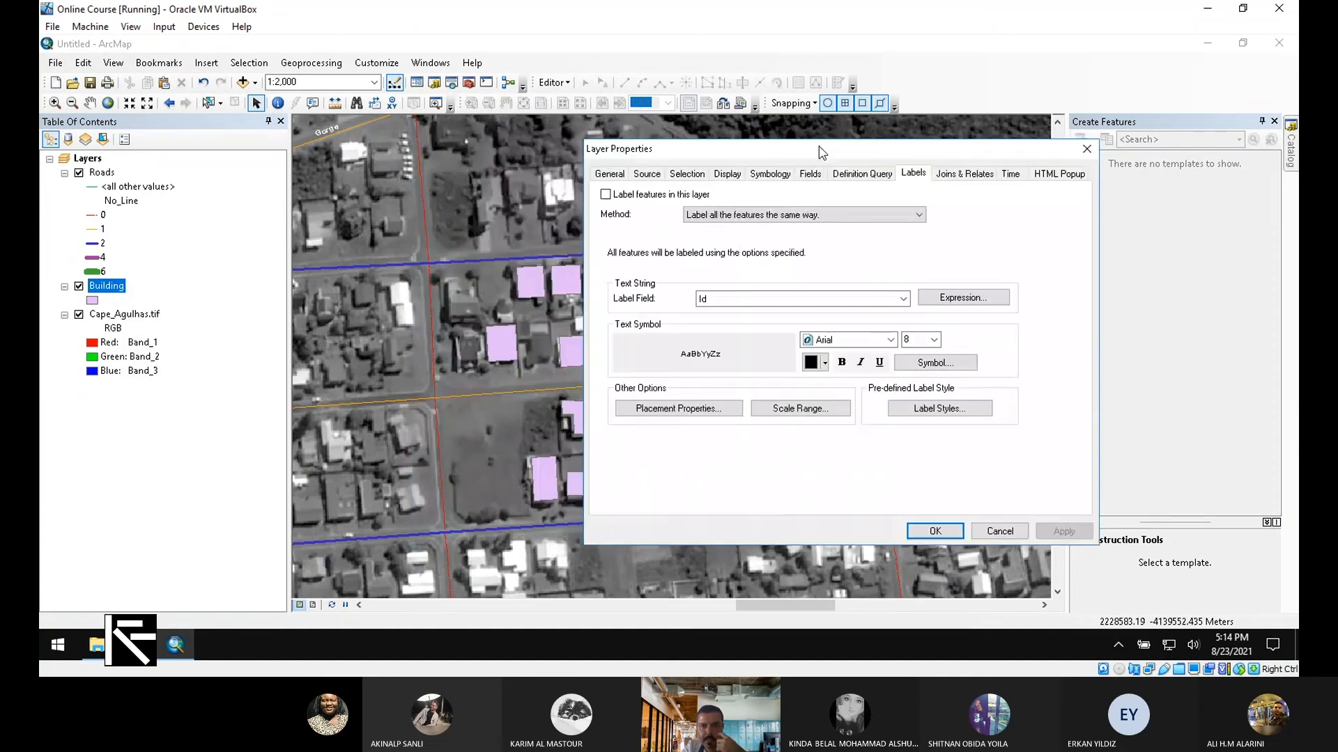
click(627, 194)
click(874, 304)
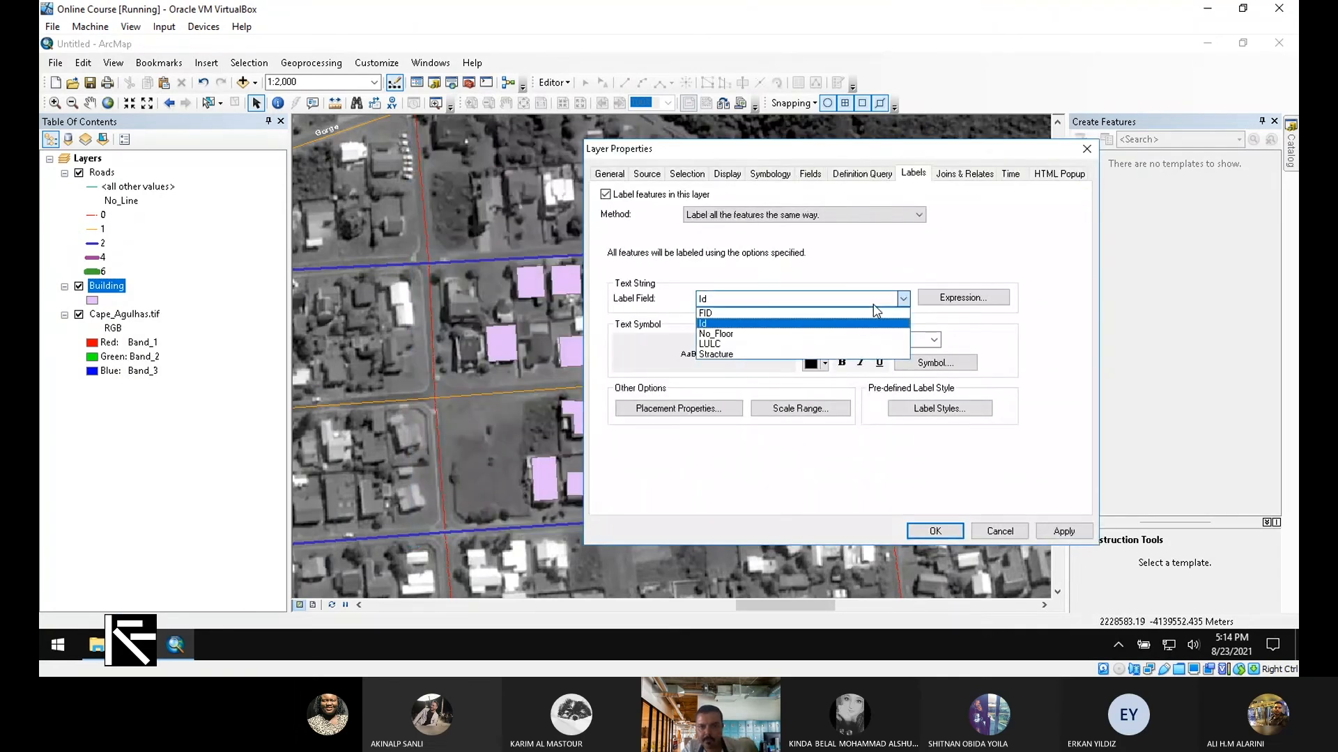
click(740, 337)
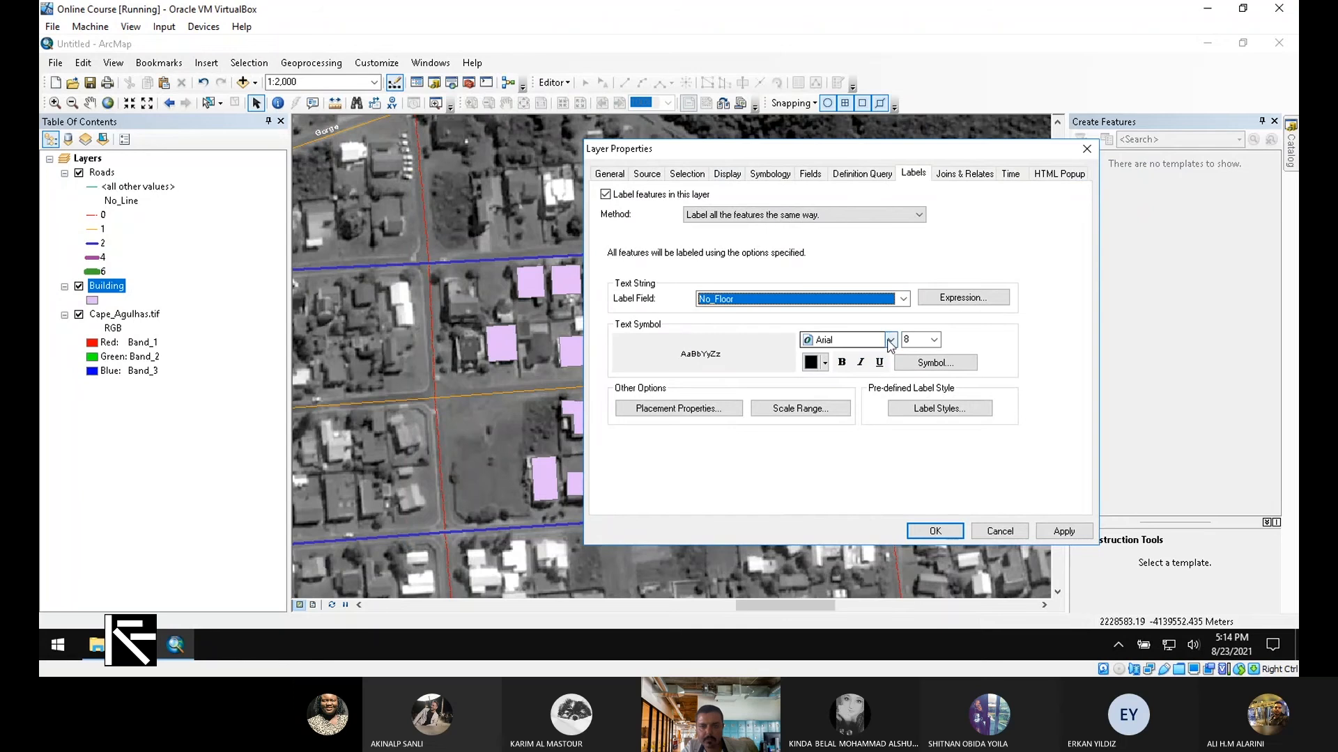
click(842, 362)
click(1064, 531)
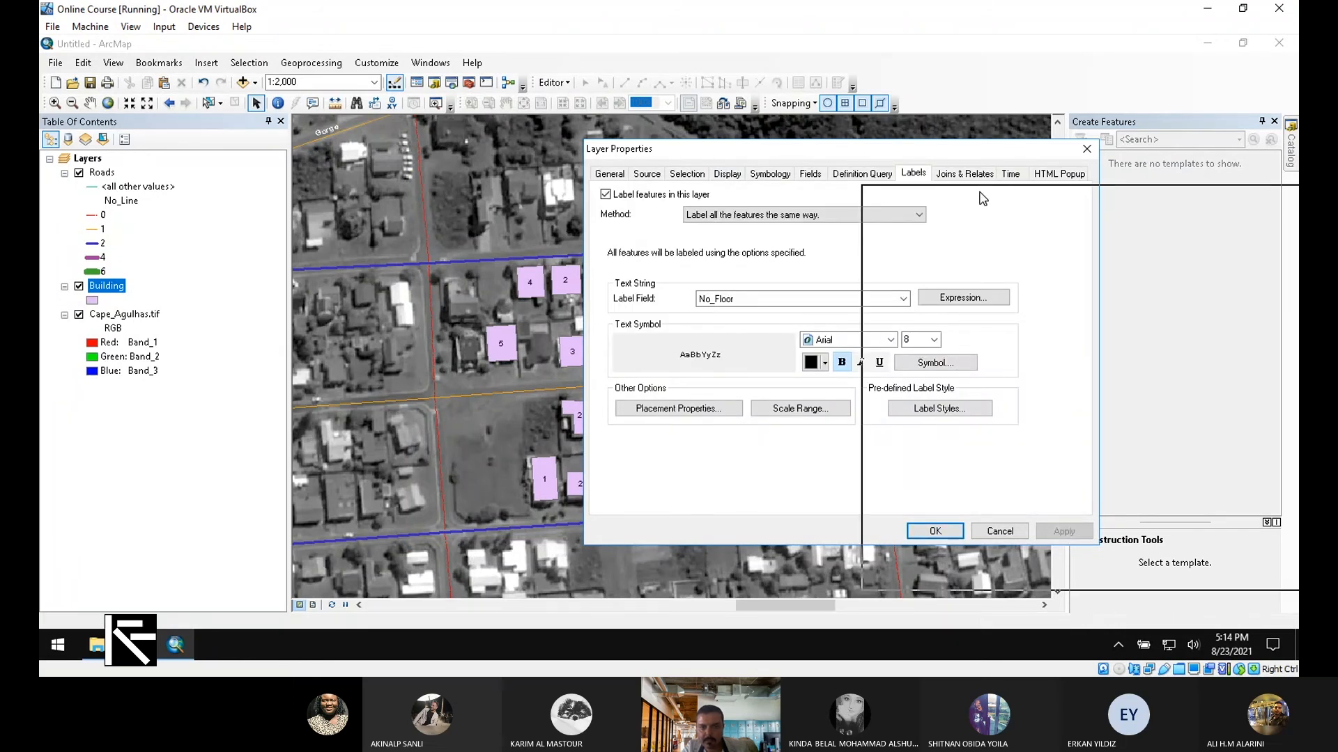
drag(982, 199, 758, 164)
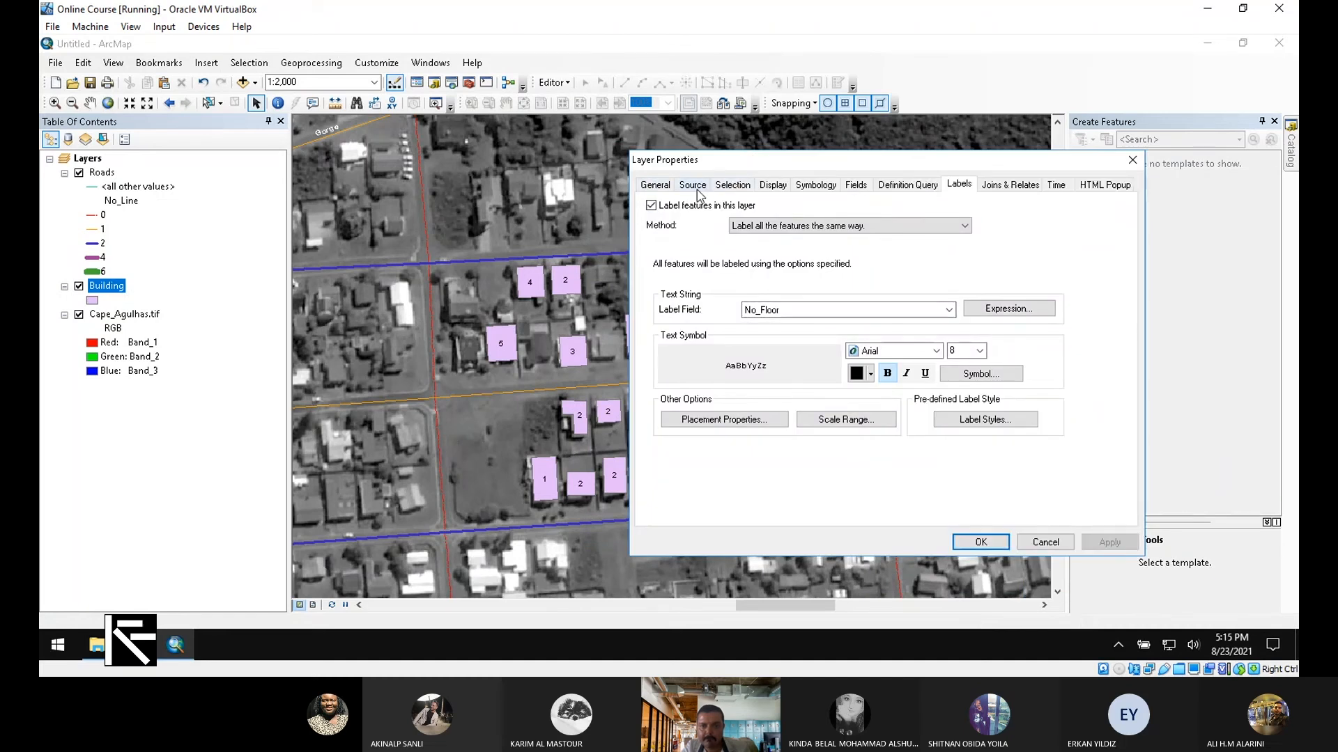
Categorize the Building layer by unique values of the LULC field and add all of its values.
click(815, 185)
click(675, 246)
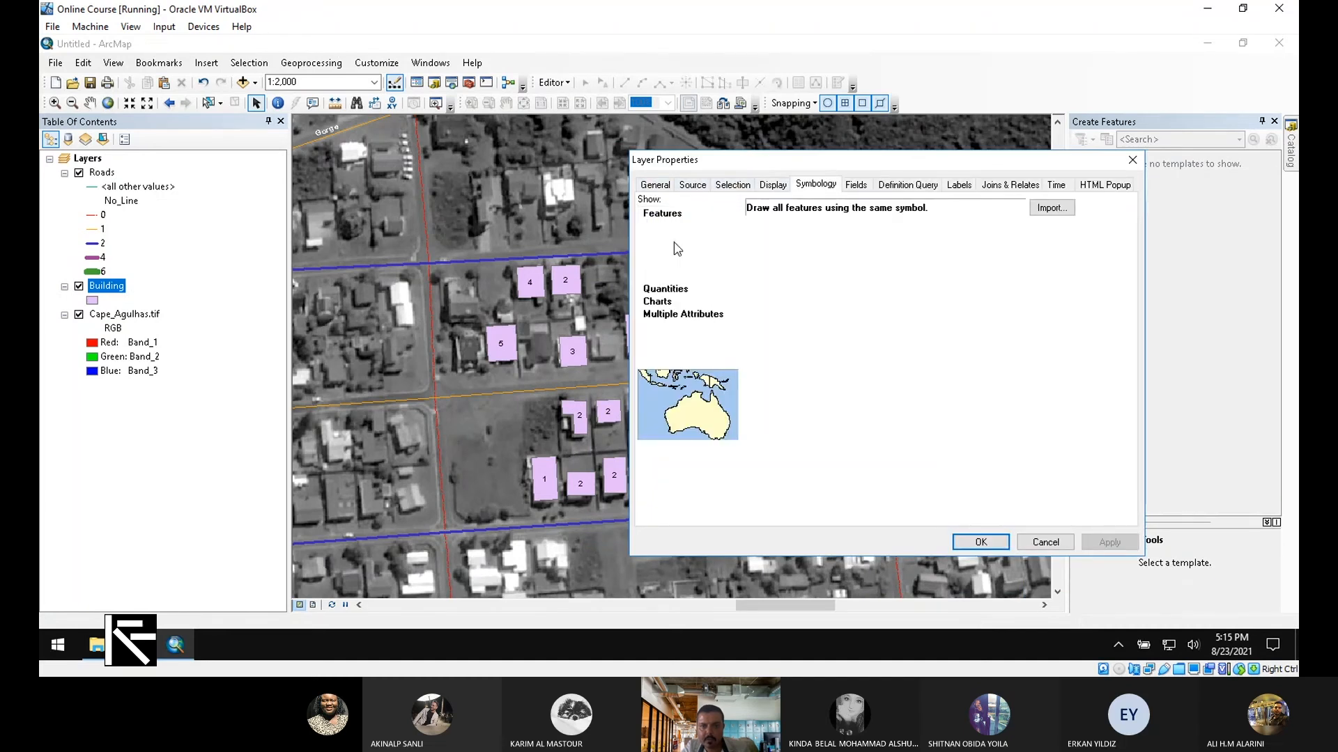
click(894, 239)
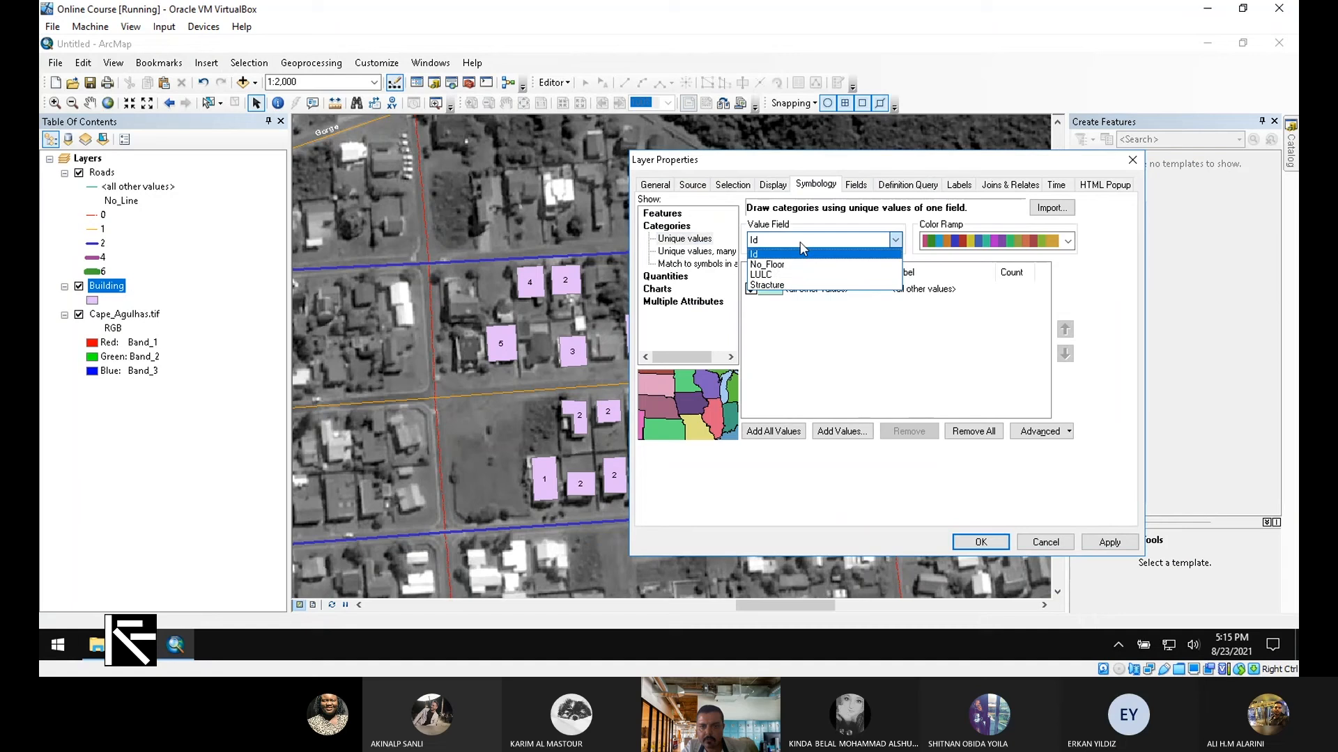
click(801, 280)
click(774, 431)
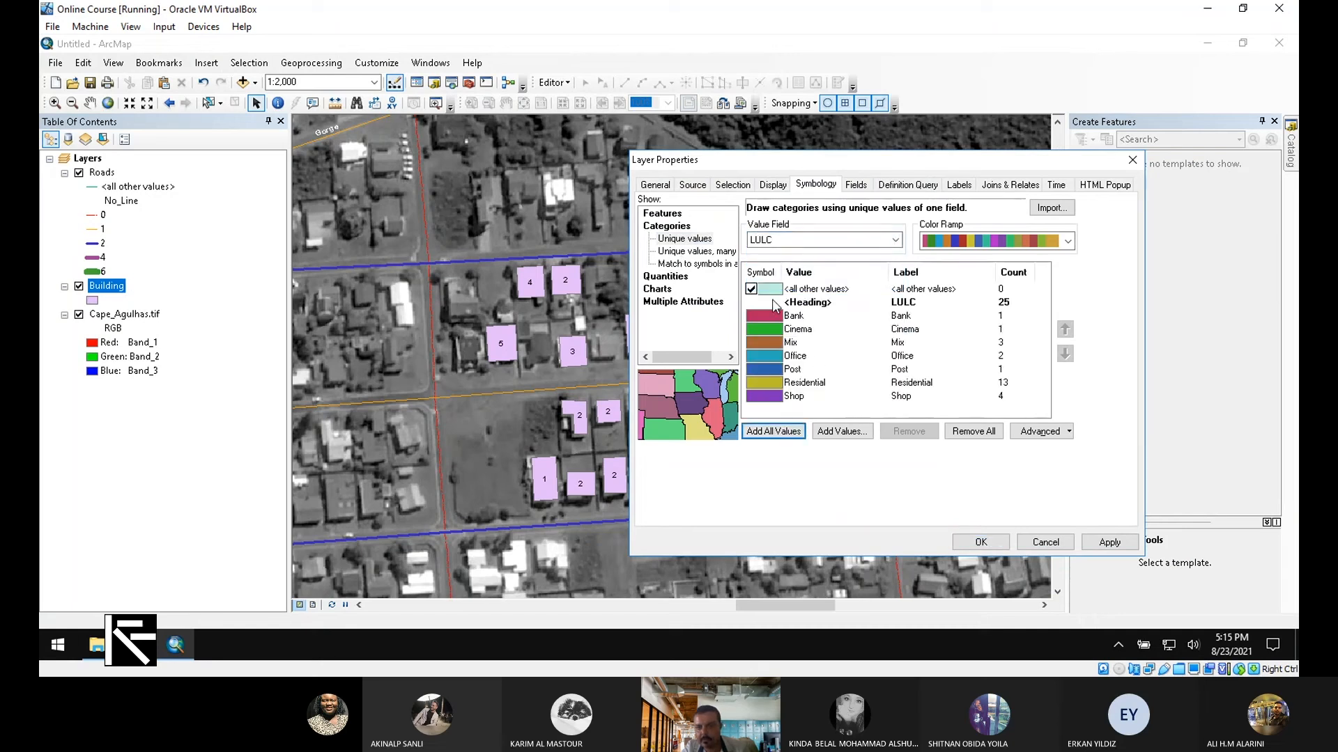
Try the green-yellow-red color ramp on the LULC categories, and settle on a dark multicolored ramp instead.
click(996, 241)
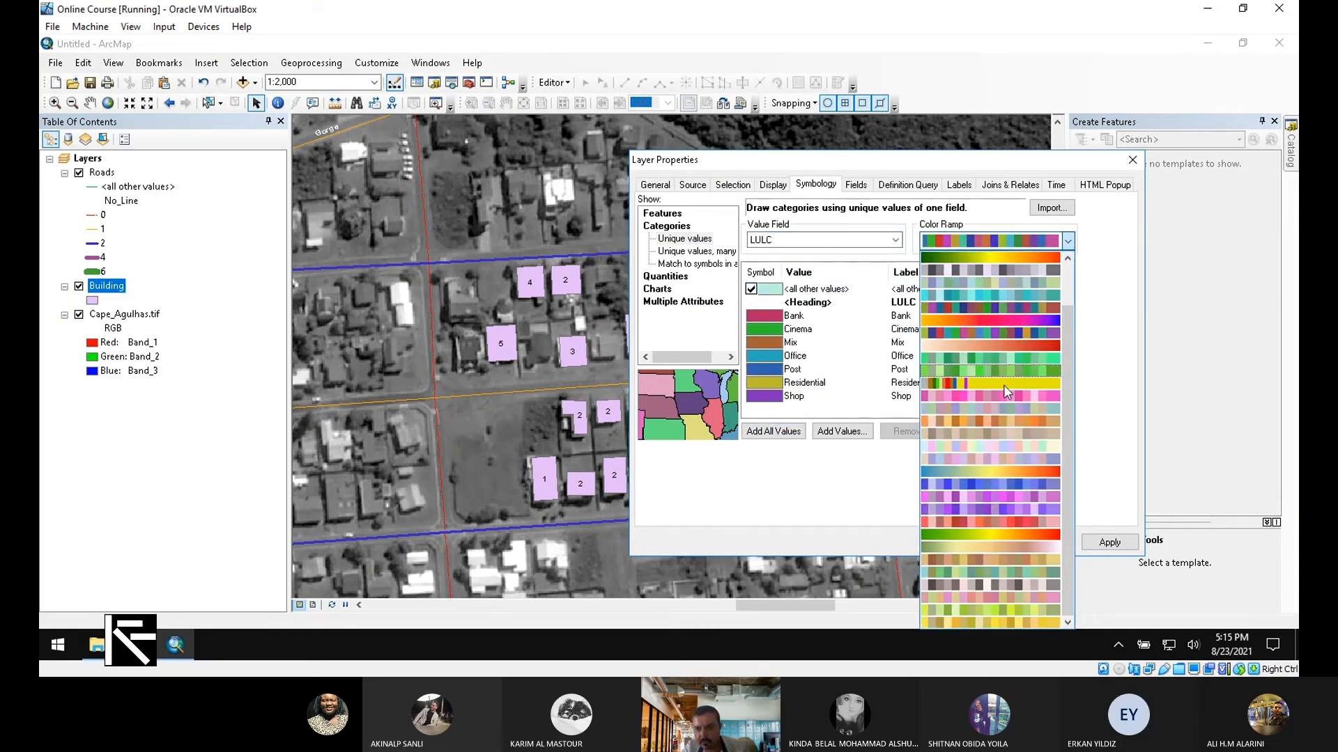
click(1016, 534)
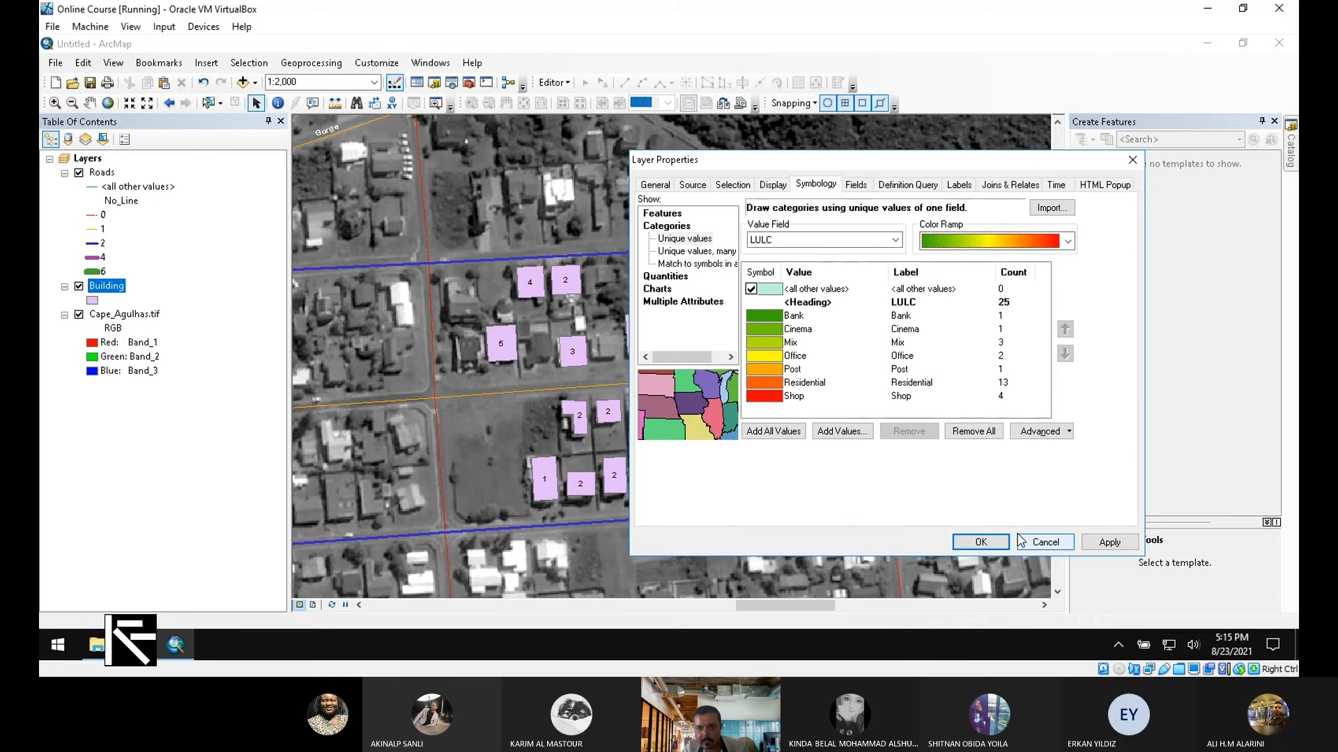
click(996, 241)
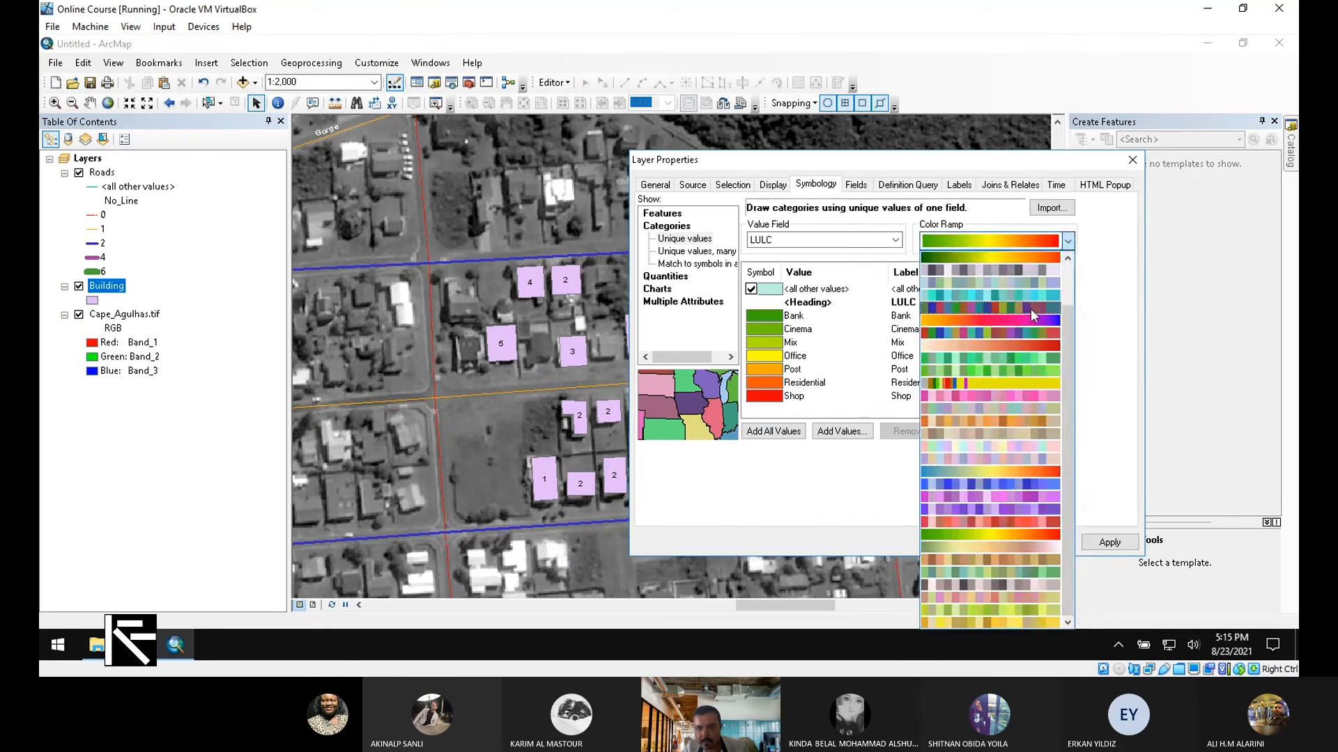
click(1029, 304)
Assign the Rose symbol to the Bank category and the Yellow symbol to the Cinema category.
double_click(751, 317)
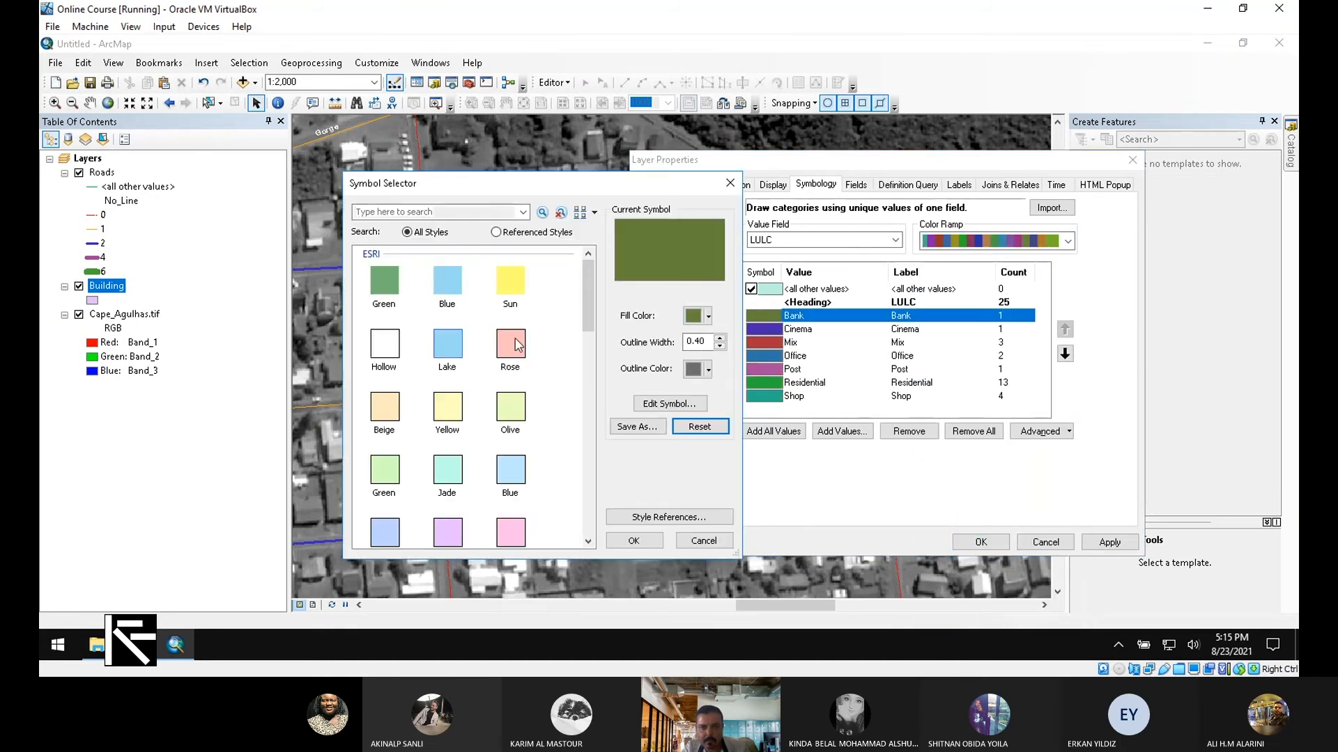
click(511, 343)
click(632, 543)
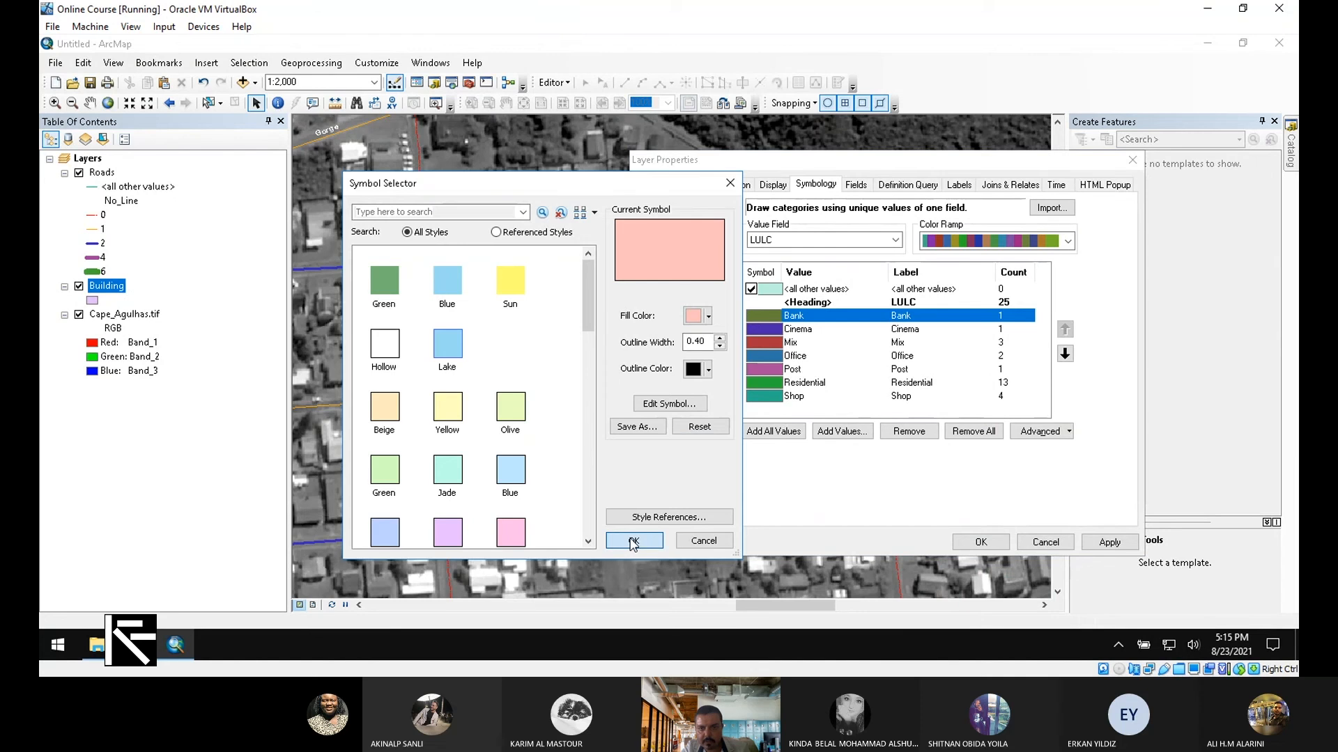
double_click(767, 330)
click(449, 412)
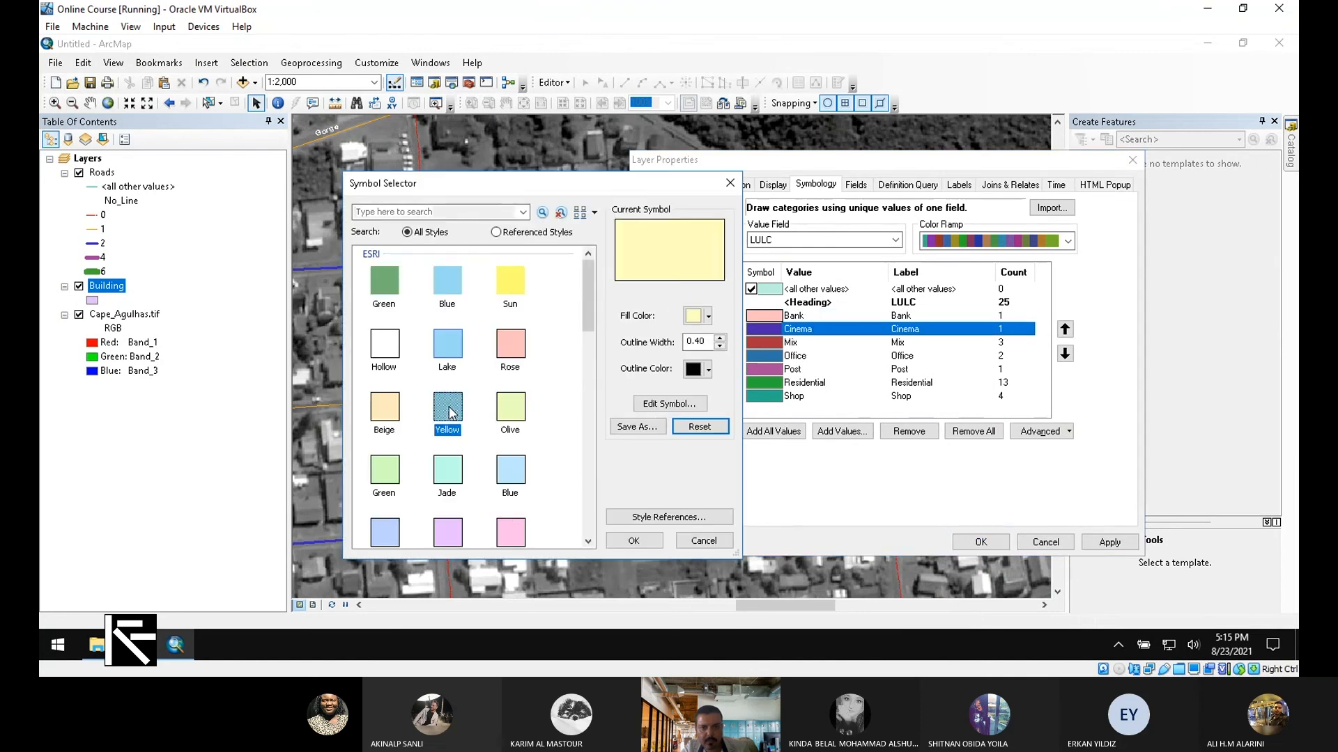
double_click(450, 411)
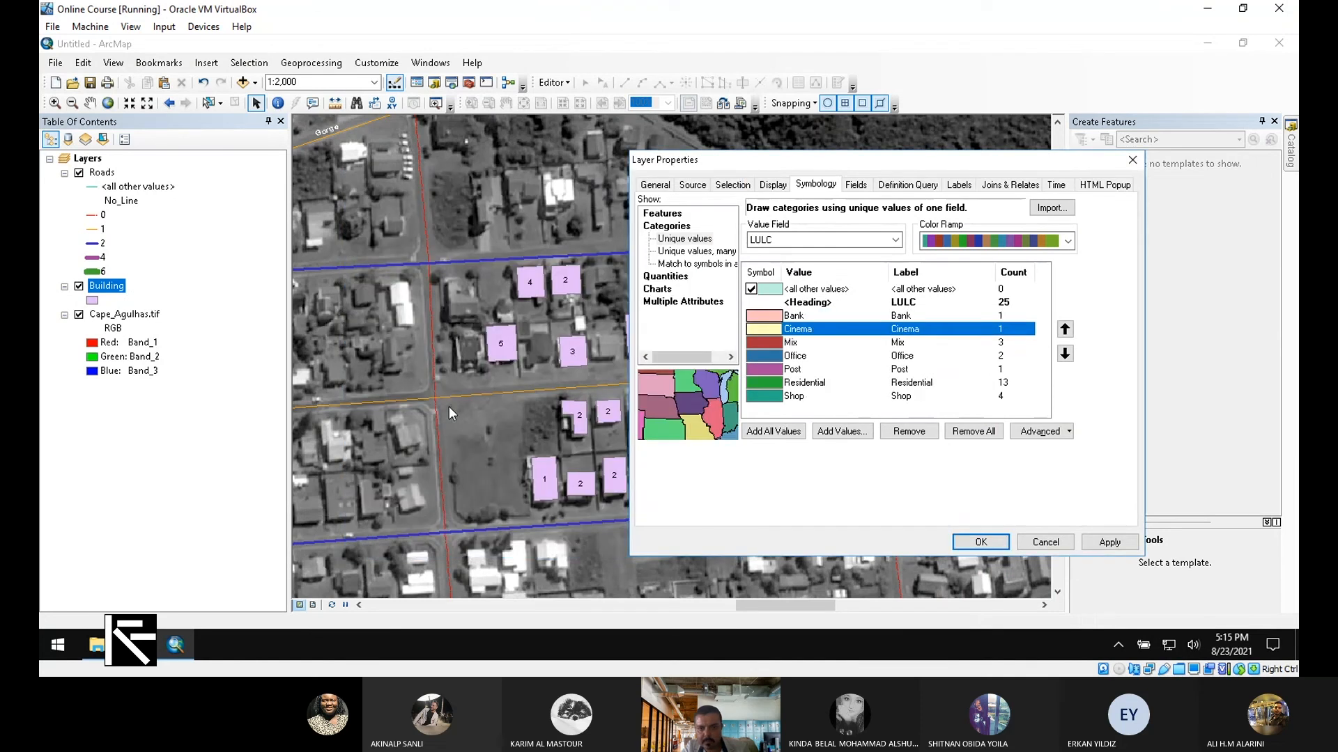
Set the fill color of the Mix category to bright red.
double_click(794, 342)
click(708, 317)
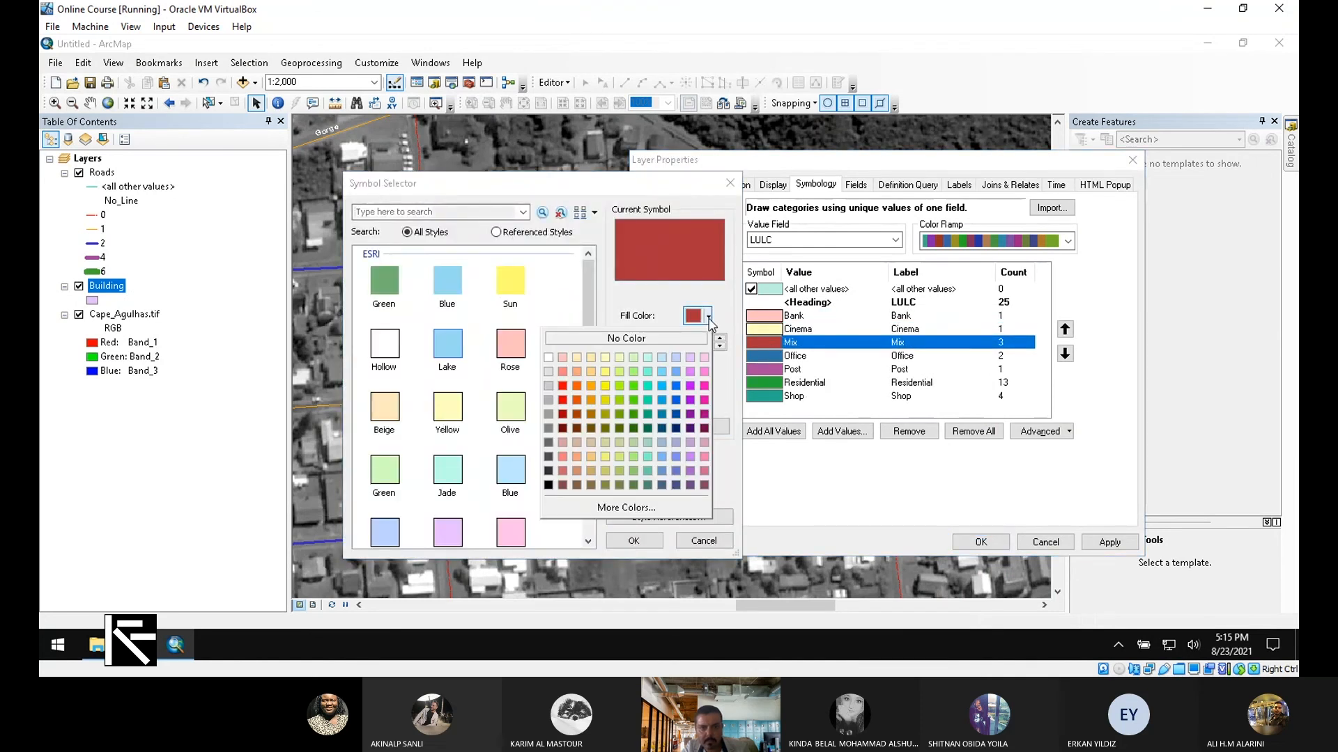
click(563, 386)
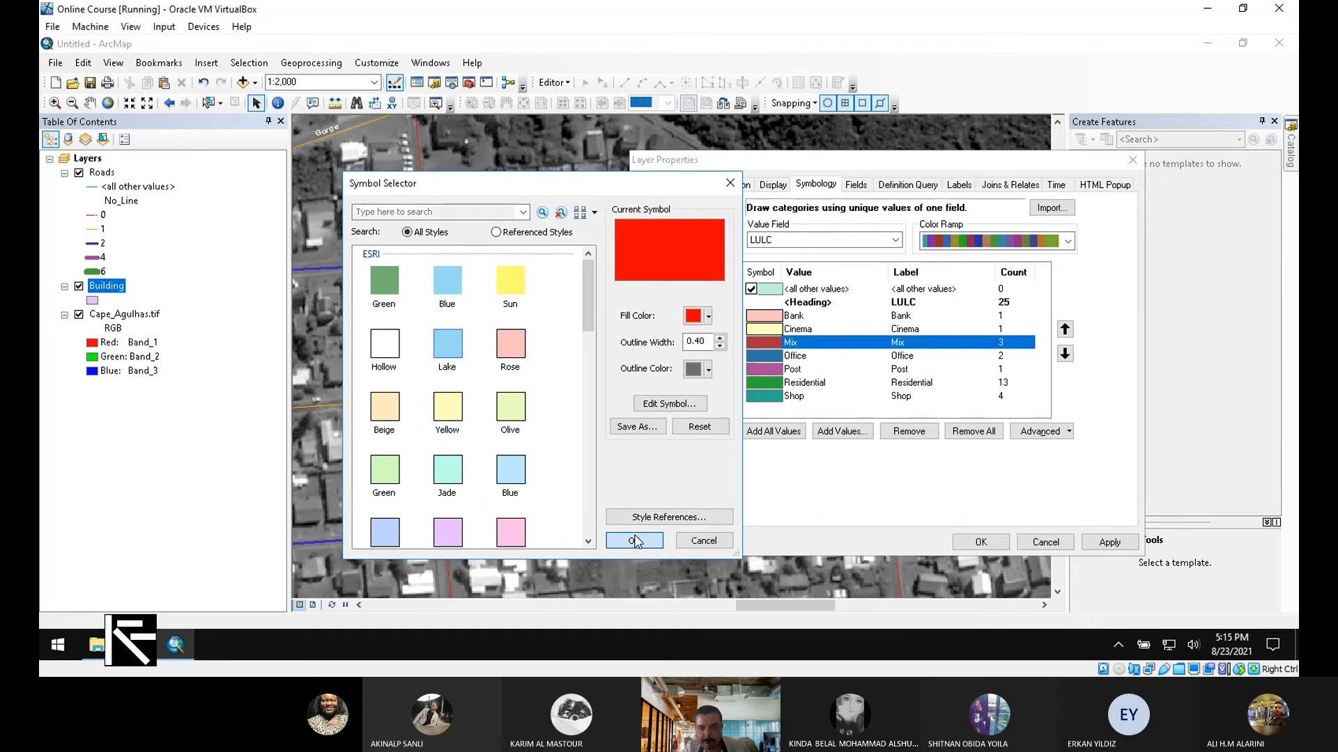
click(635, 541)
Assign the Beige symbol to the Office category and set its fill color to orange.
double_click(761, 357)
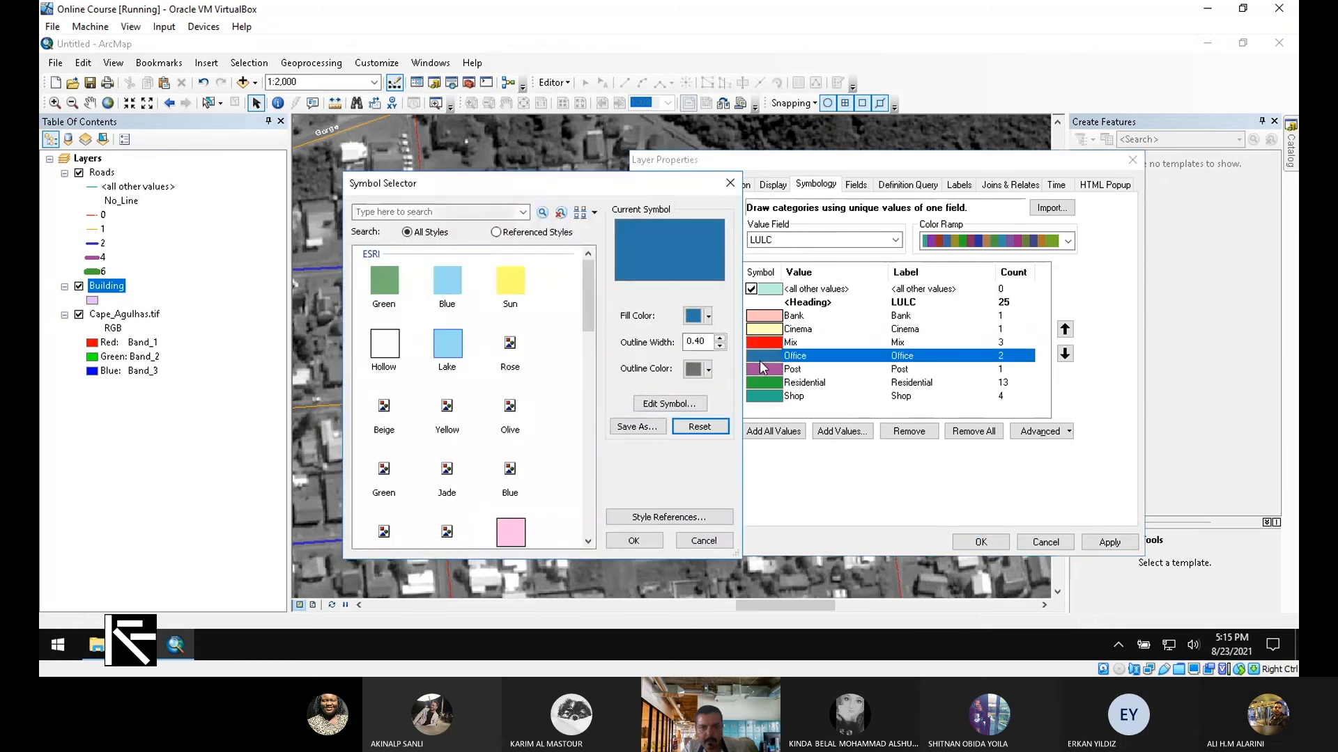
click(382, 416)
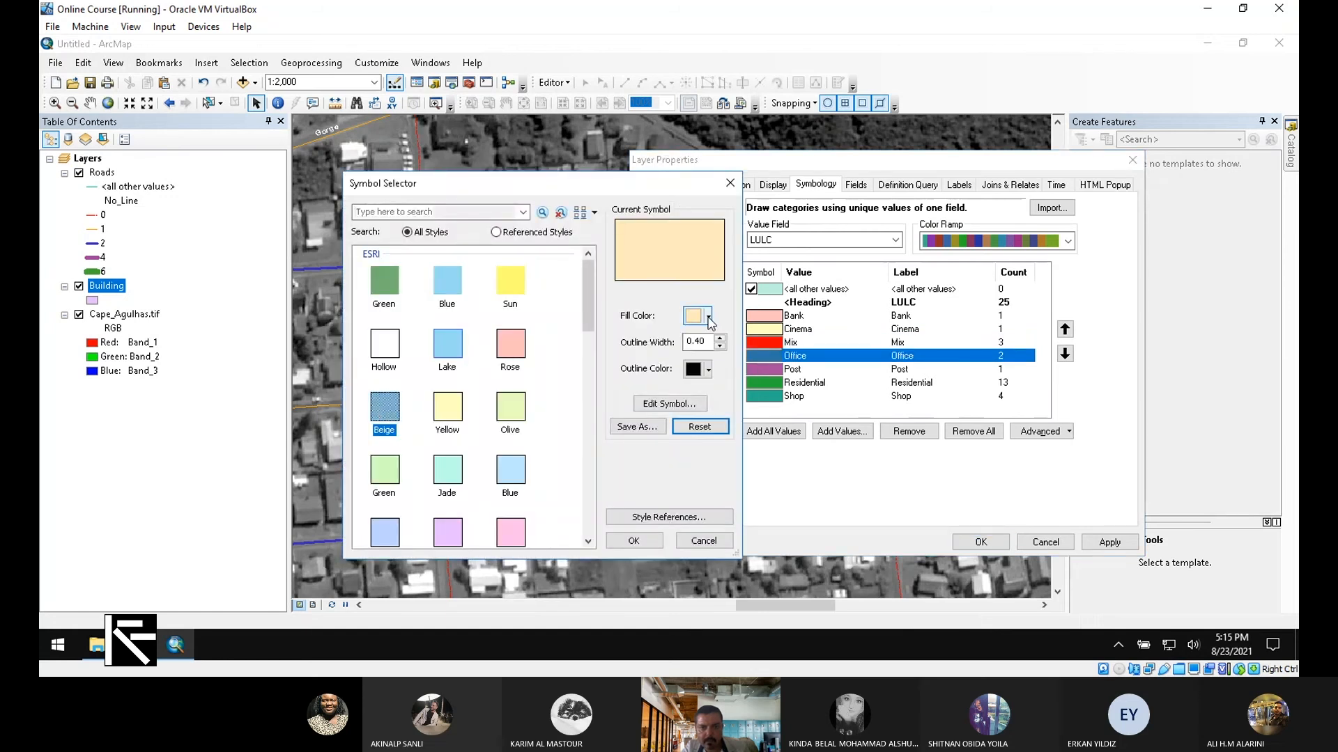
click(708, 316)
click(591, 386)
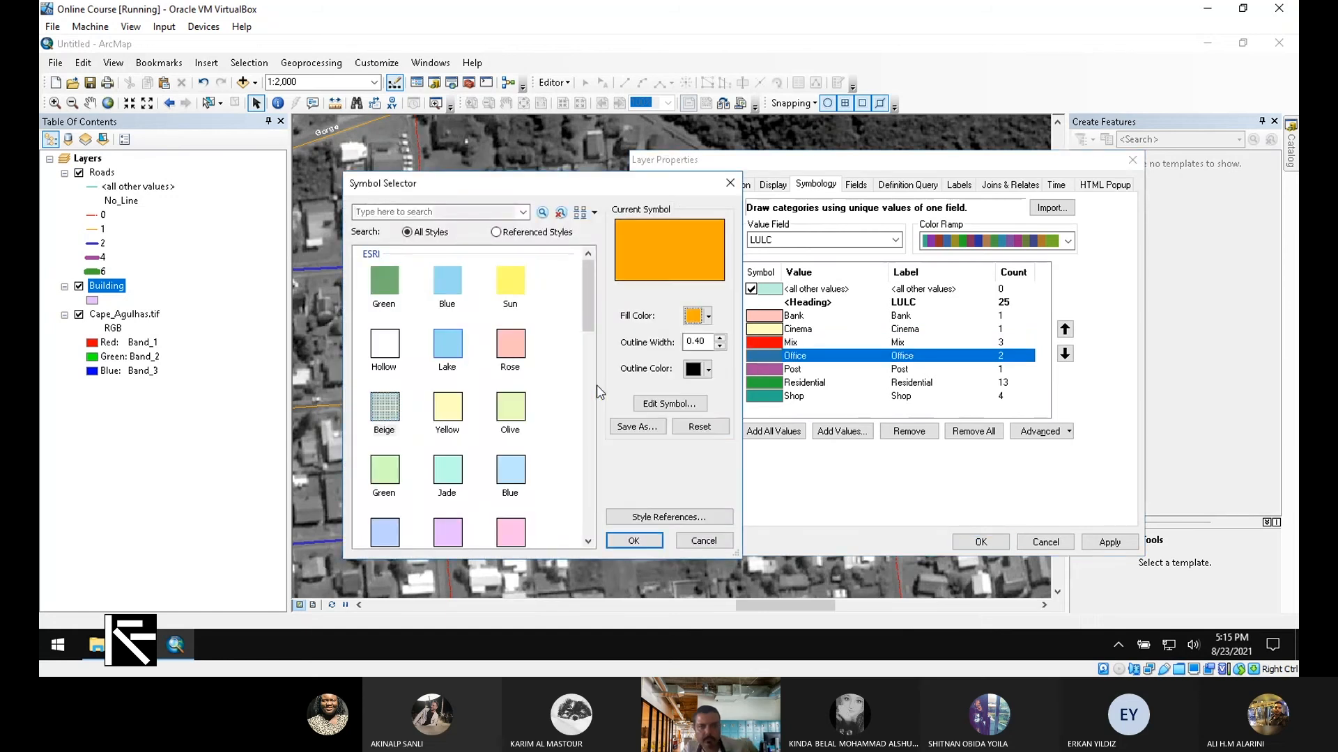
click(636, 540)
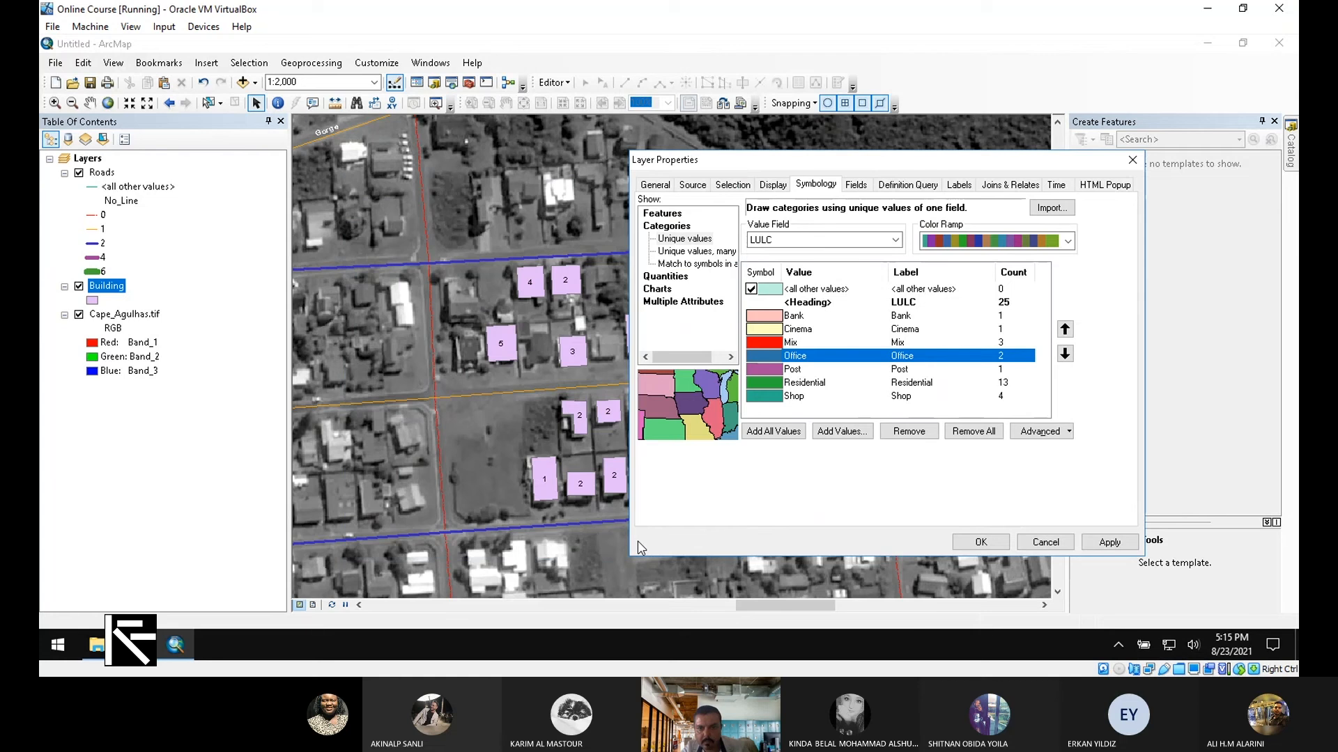
Assign the Med Green symbol to the Post category.
double_click(762, 370)
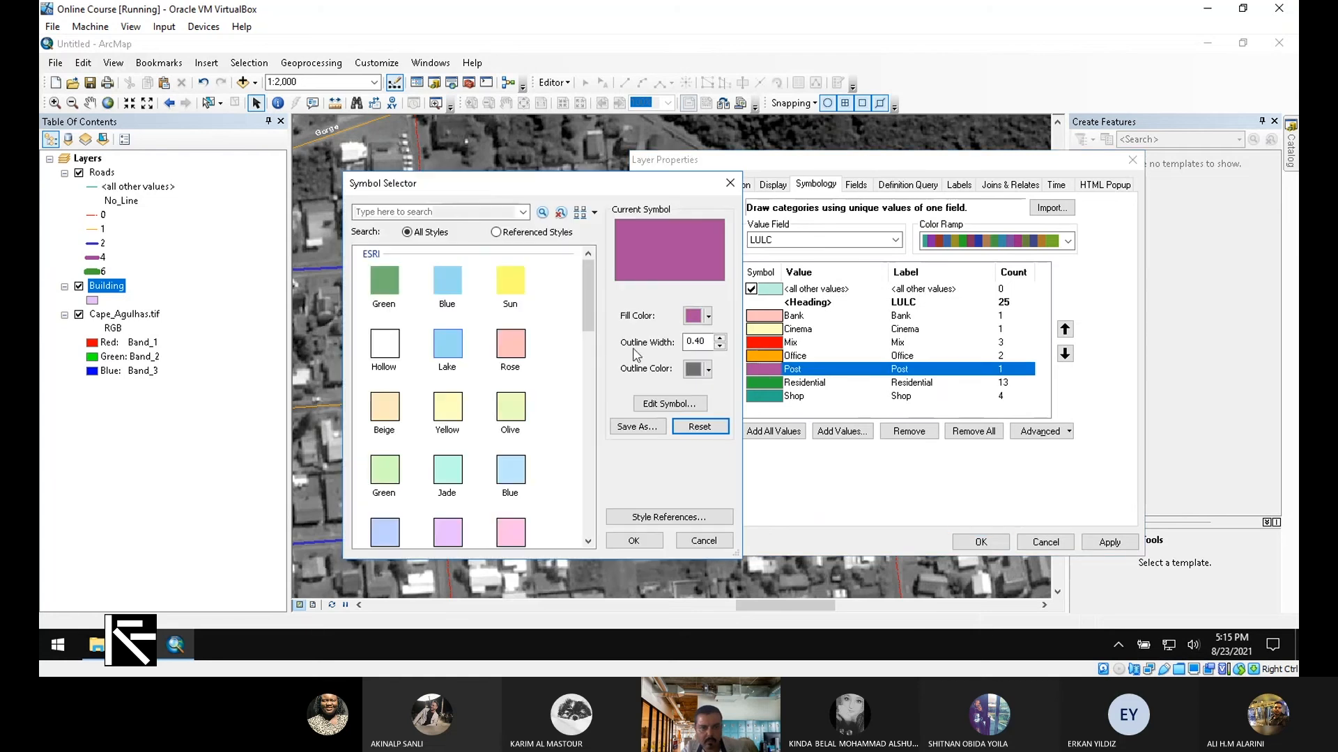
scroll(545, 423, down, 3)
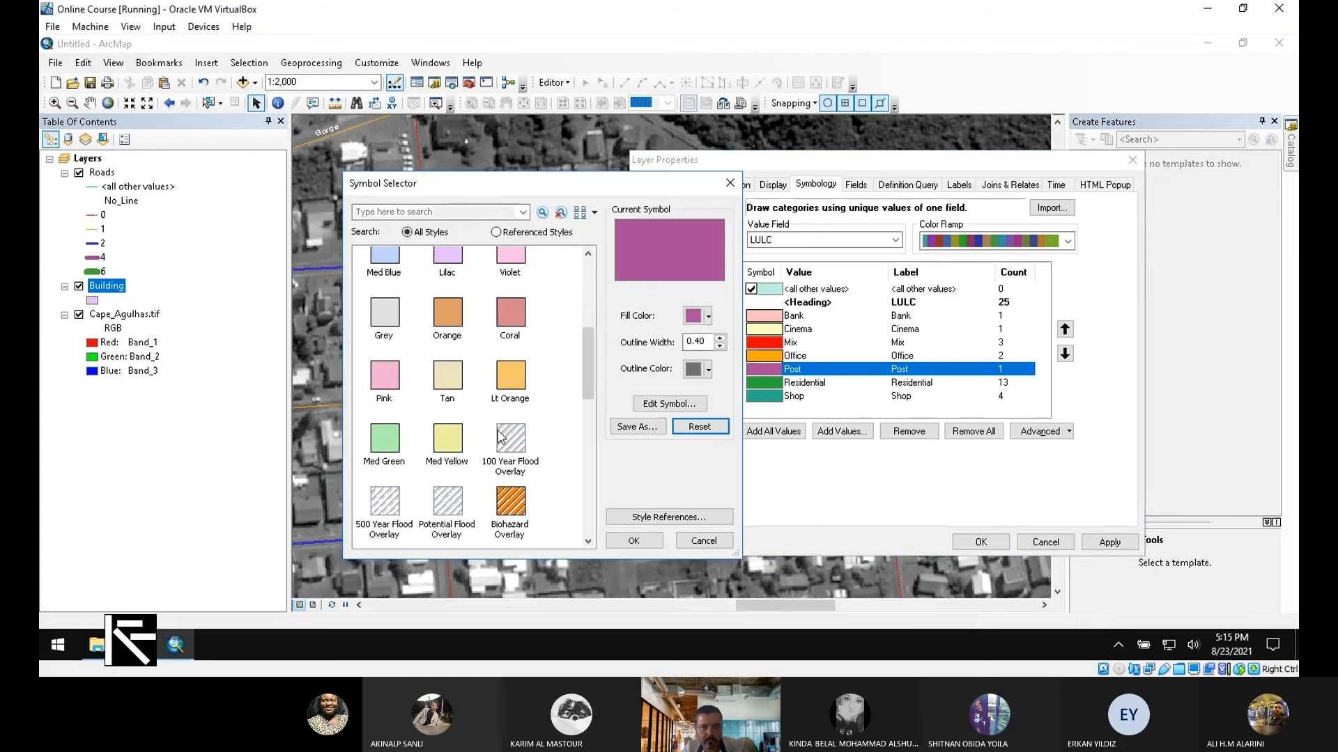
click(380, 443)
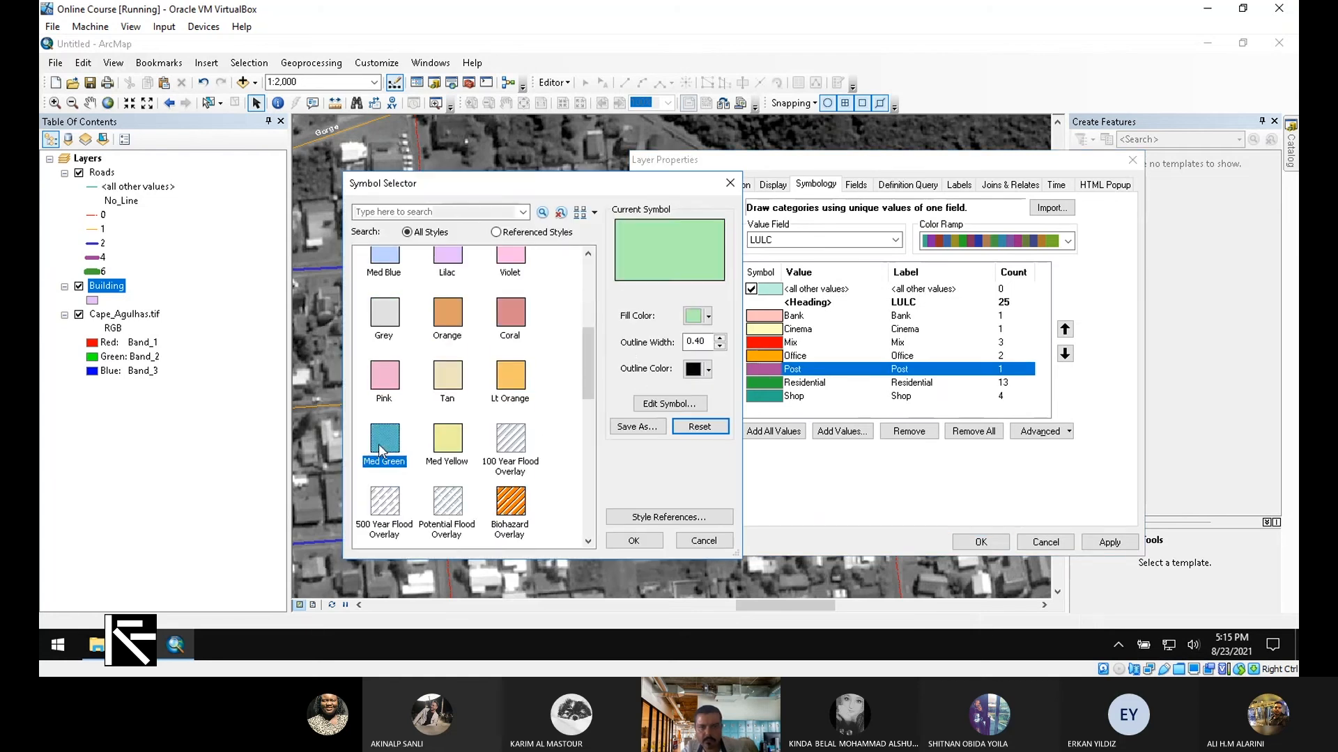
click(633, 541)
double_click(763, 383)
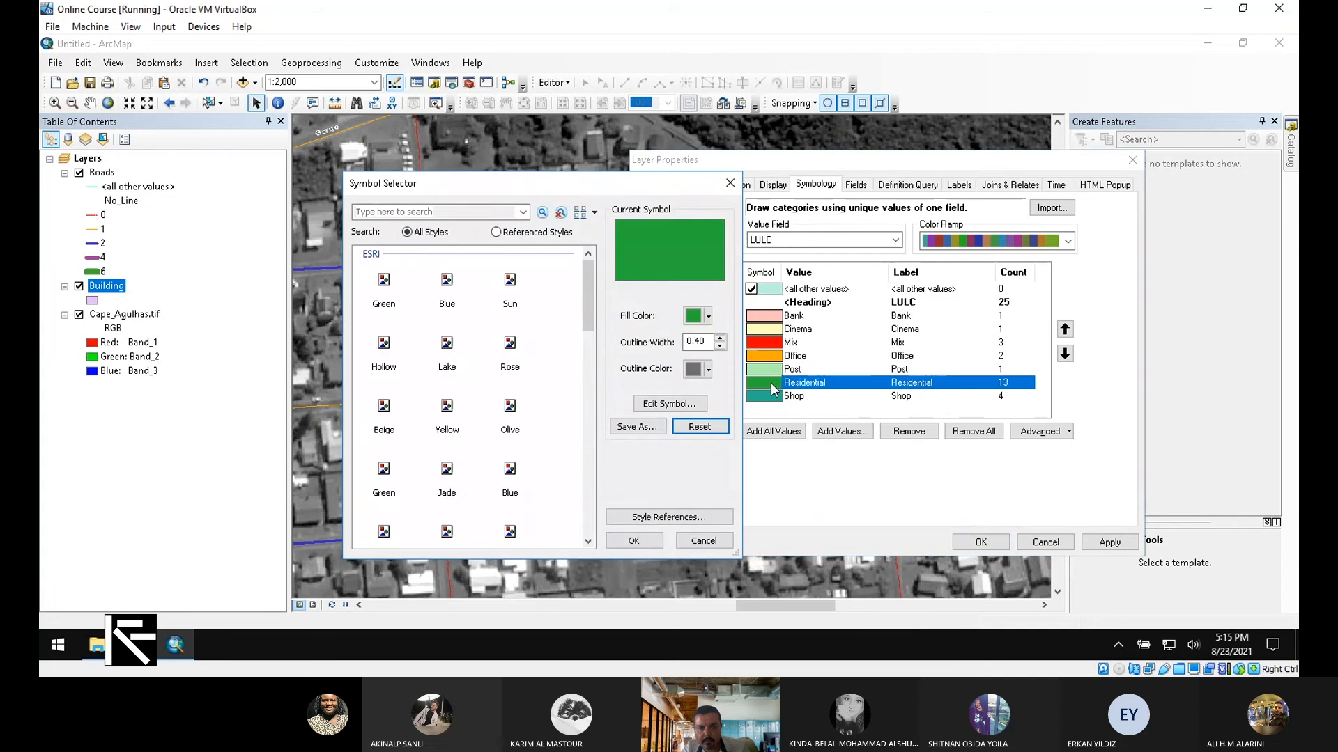
double_click(761, 395)
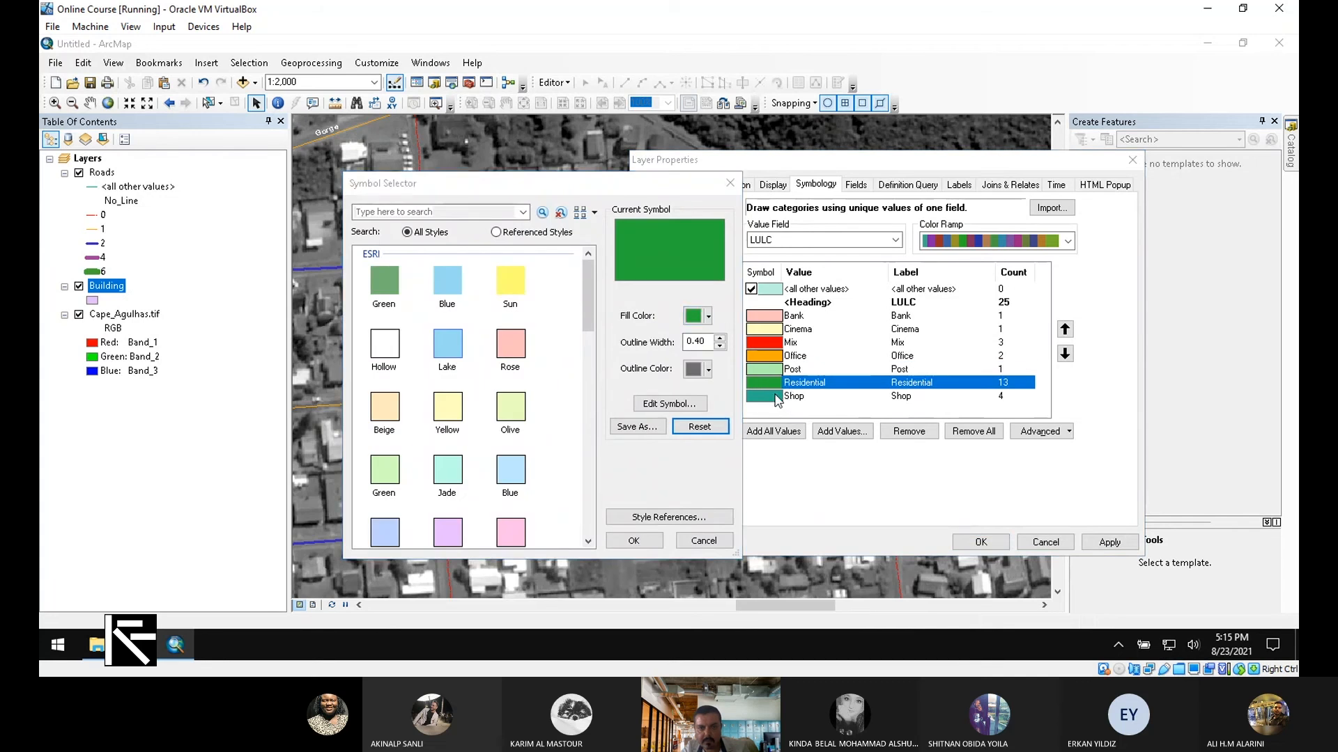
key(Escape)
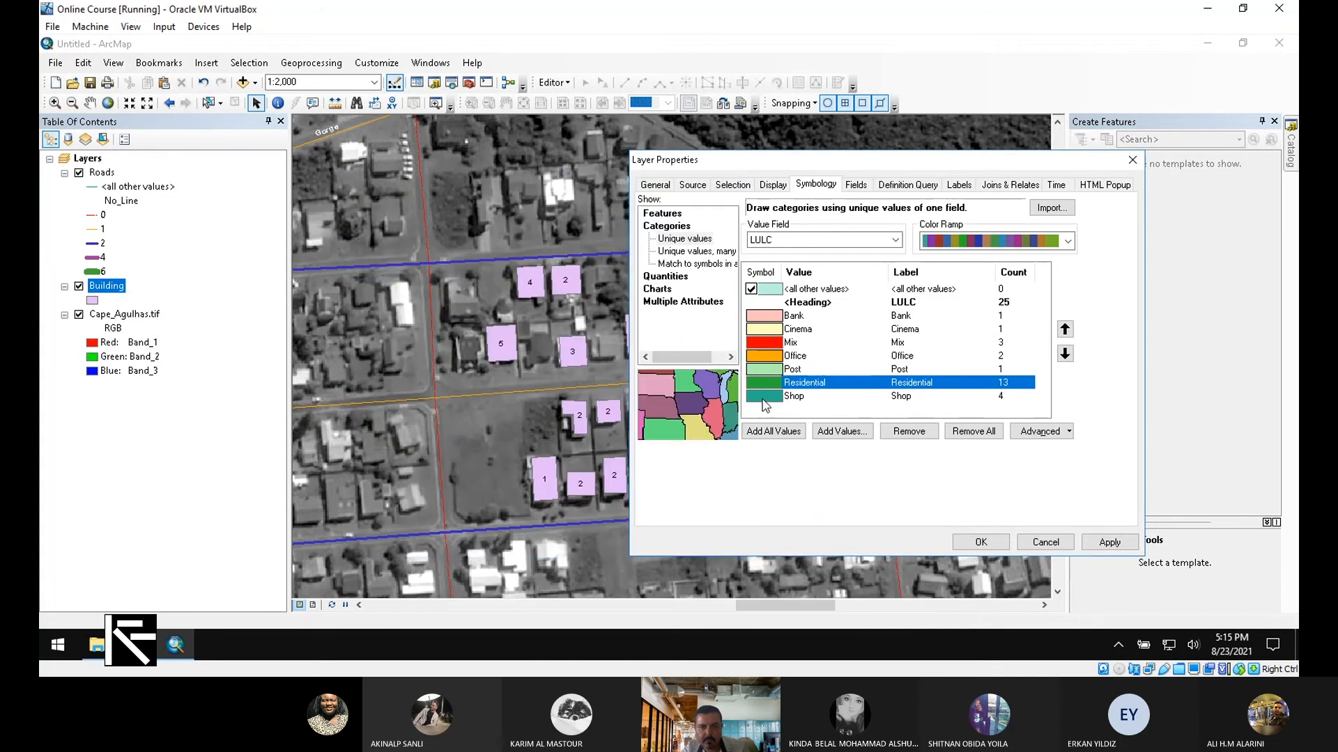
Set the Shop category's fill to pale turquoise and apply the LULC symbology to the Building layer.
double_click(762, 396)
click(707, 316)
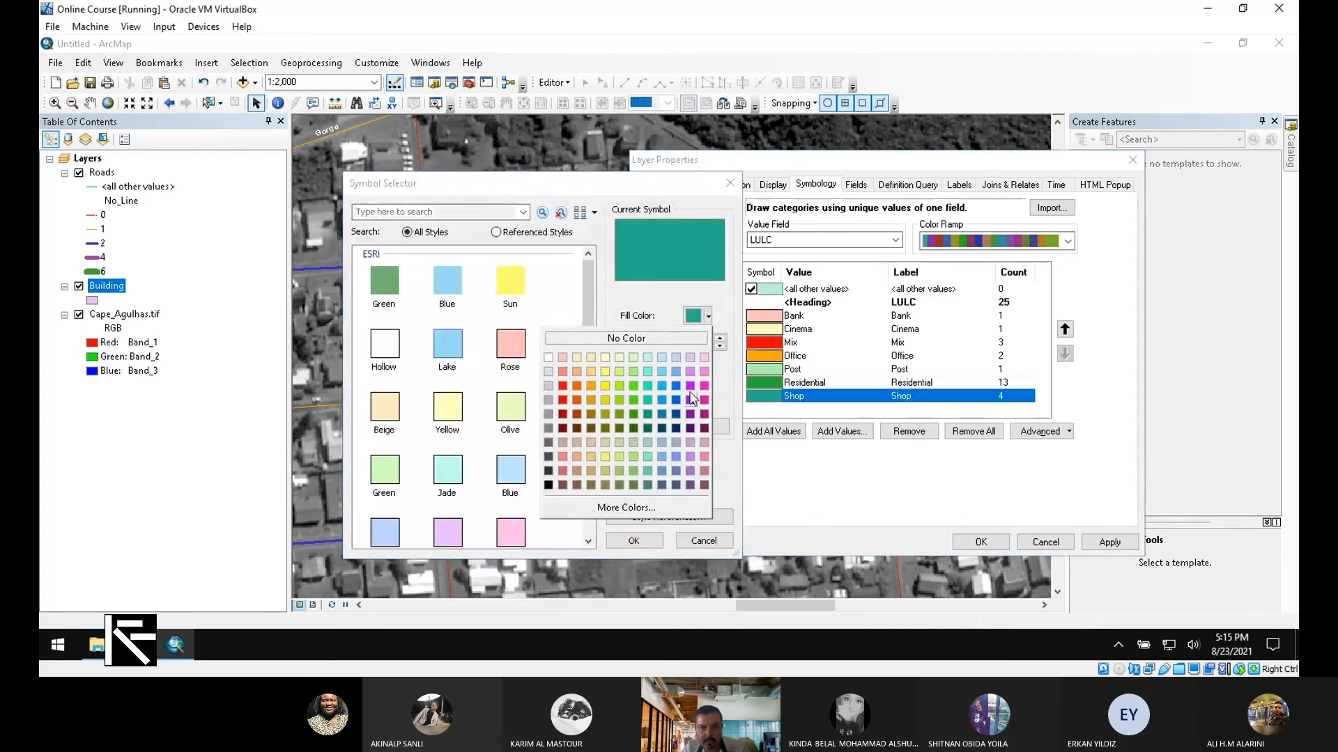
click(643, 357)
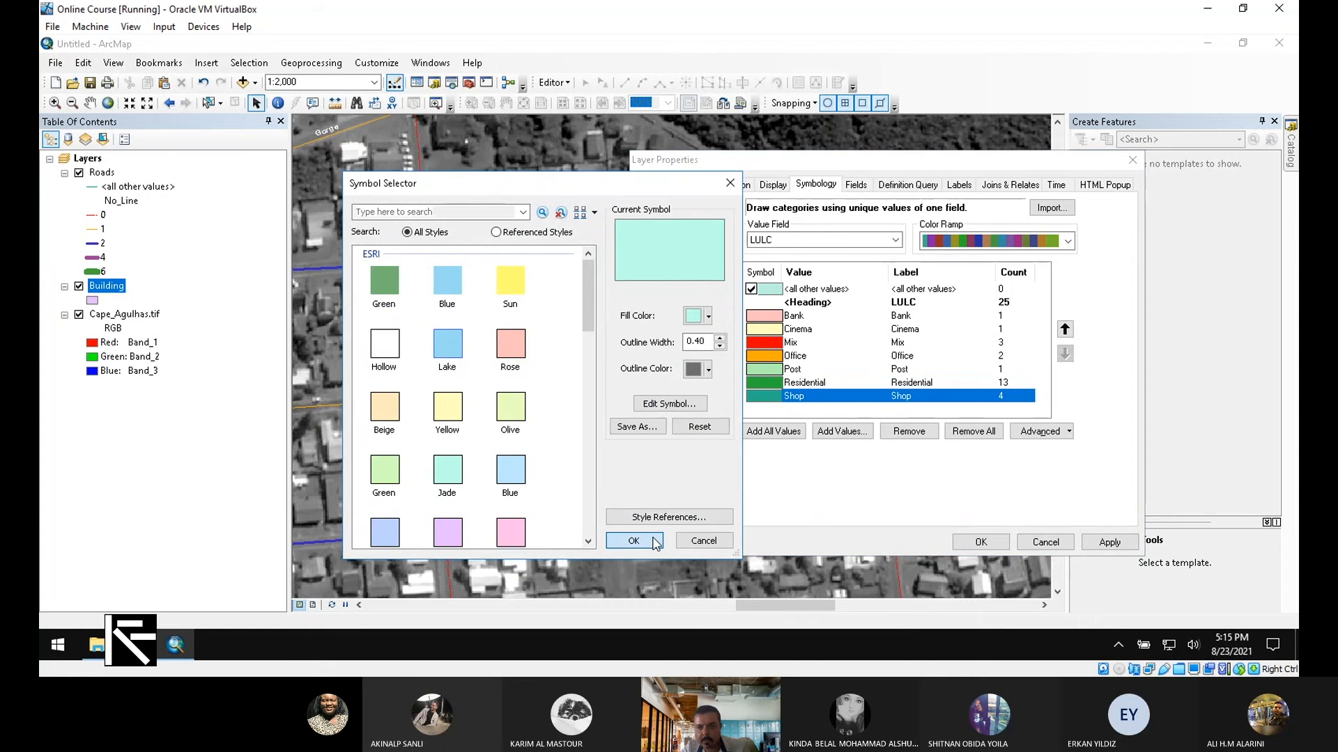
click(653, 541)
click(982, 542)
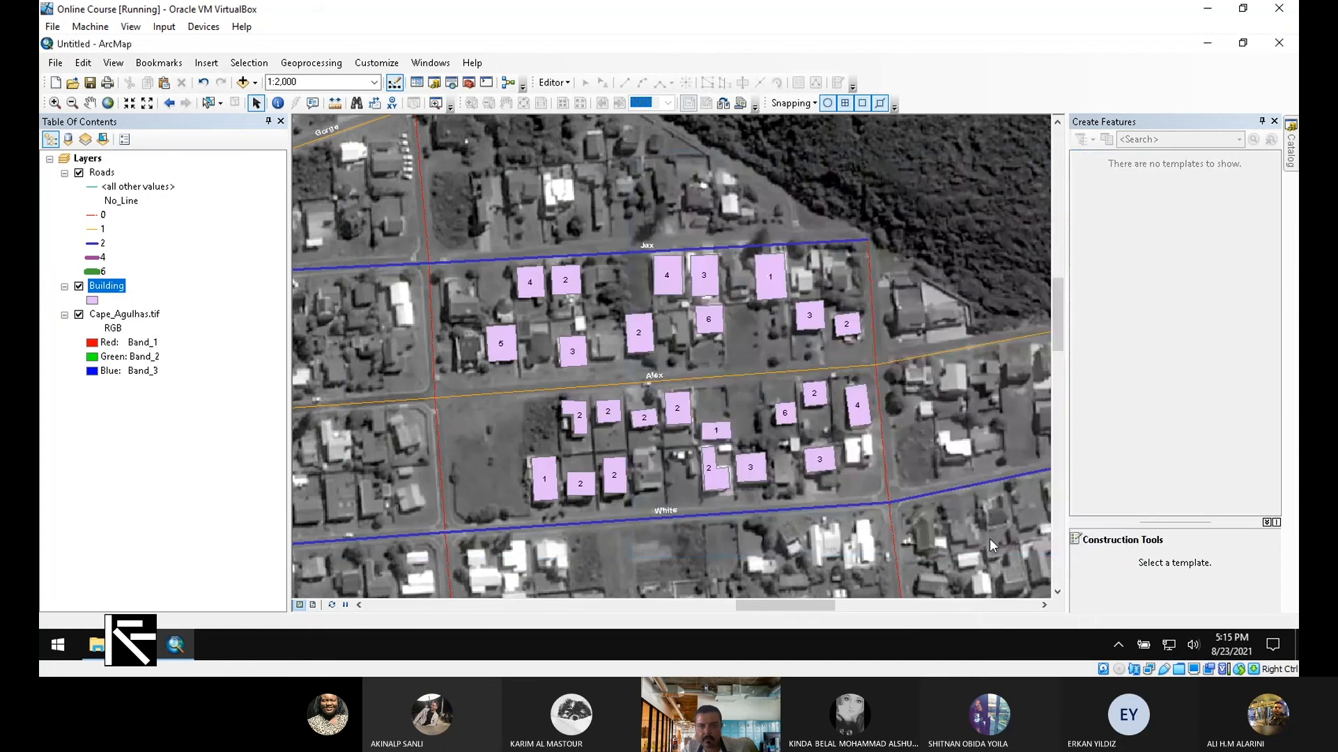
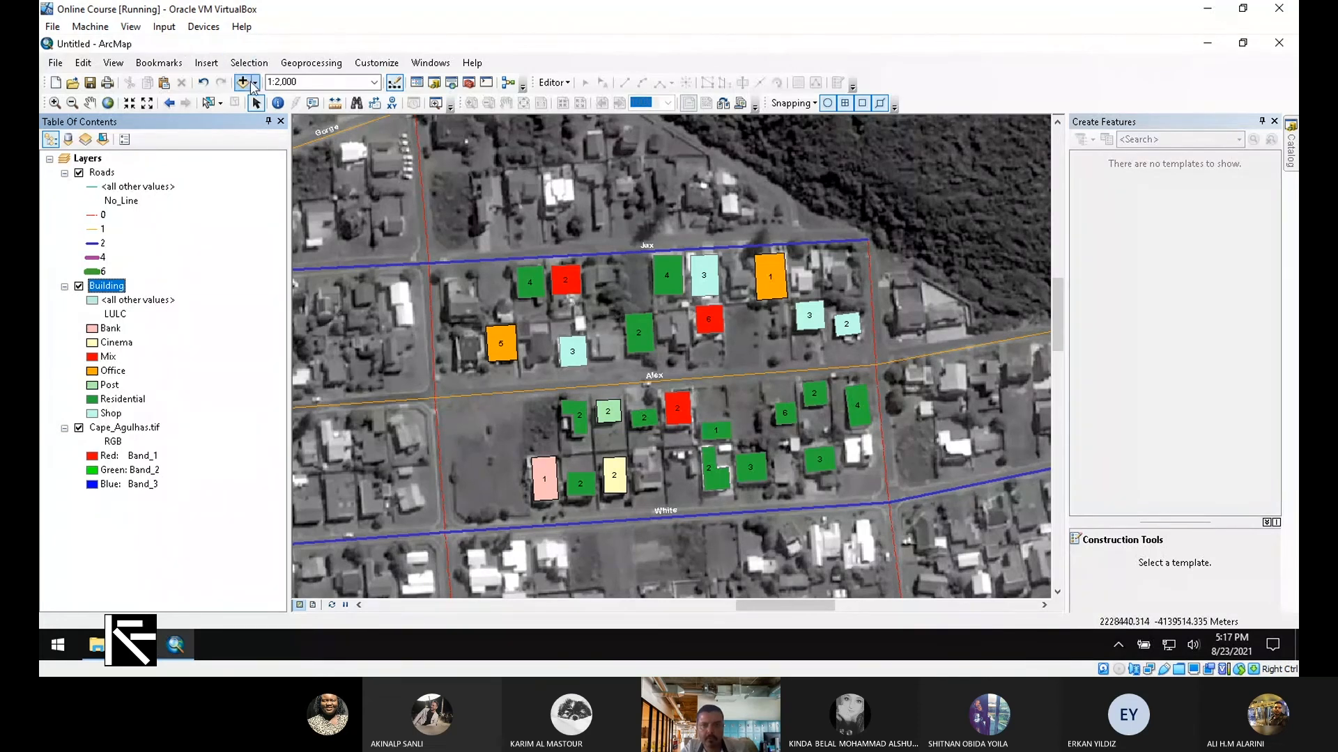
Start a new point shapefile named Tree in the Example 05A folder.
mouse_move(1292, 141)
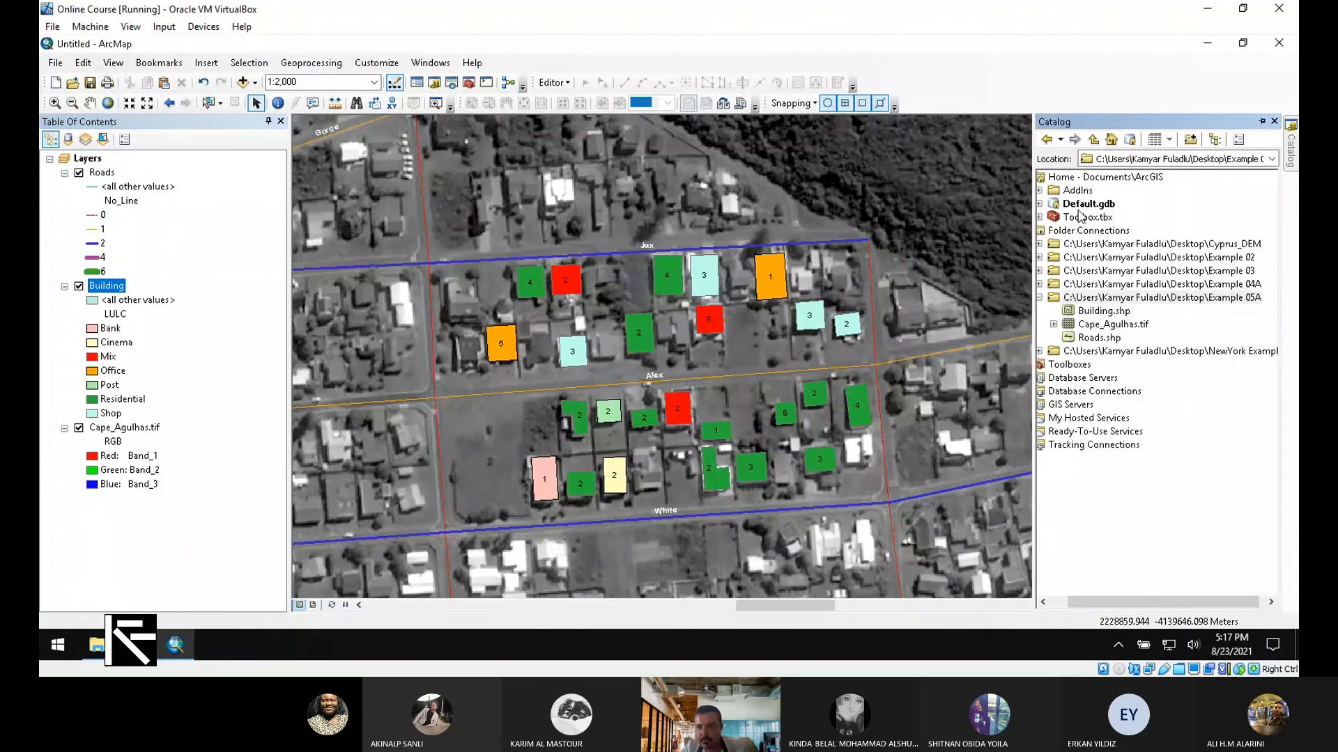
right_click(1131, 301)
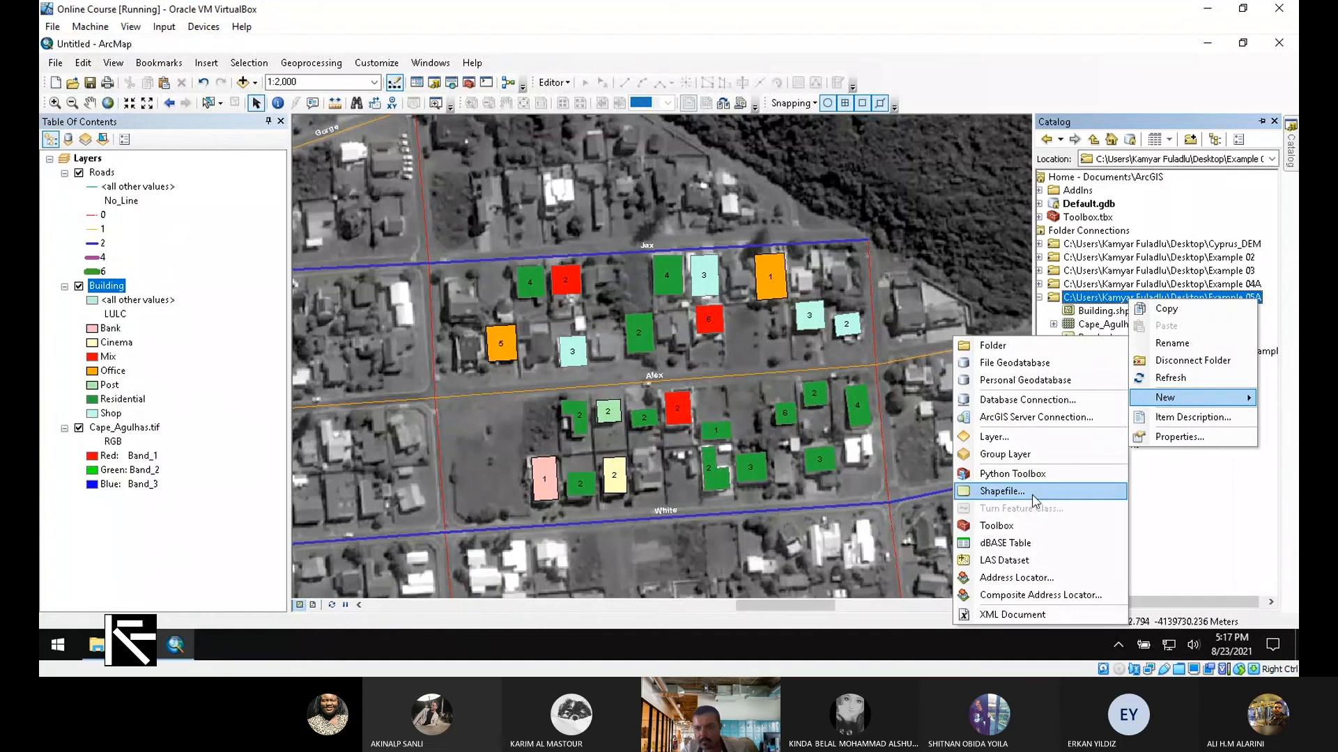
click(1004, 491)
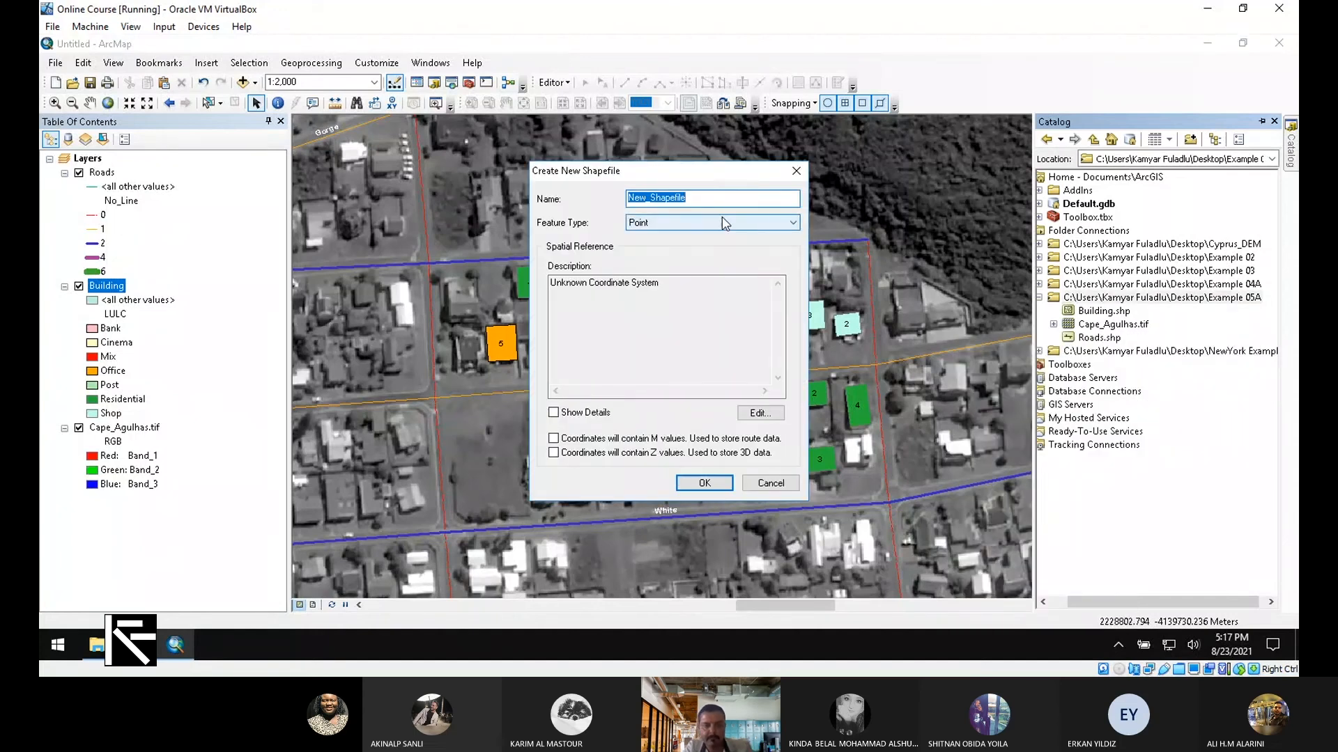
text(Tree)
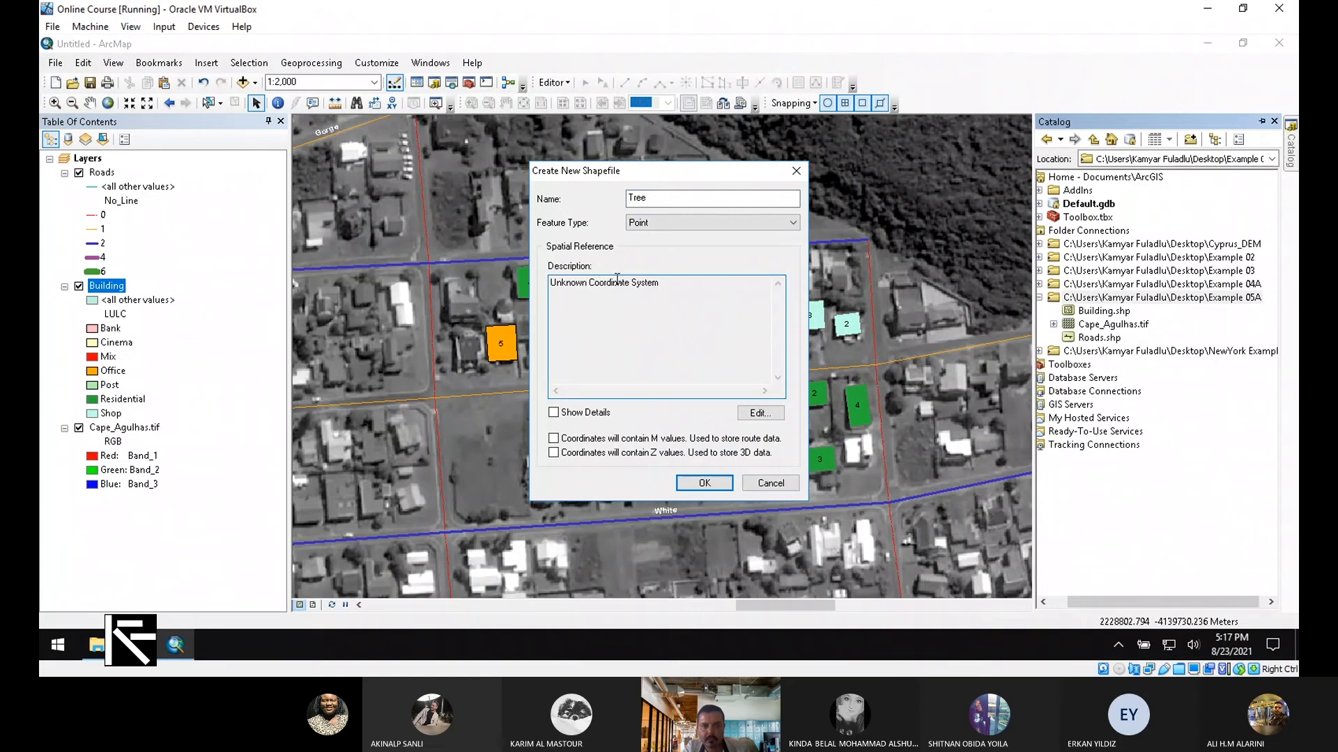
Import the coordinate system of Cape_Agulhas.tif, WGS_1984_Web_Mercator_Auxiliary_Sphere, for the Tree shapefile.
click(760, 413)
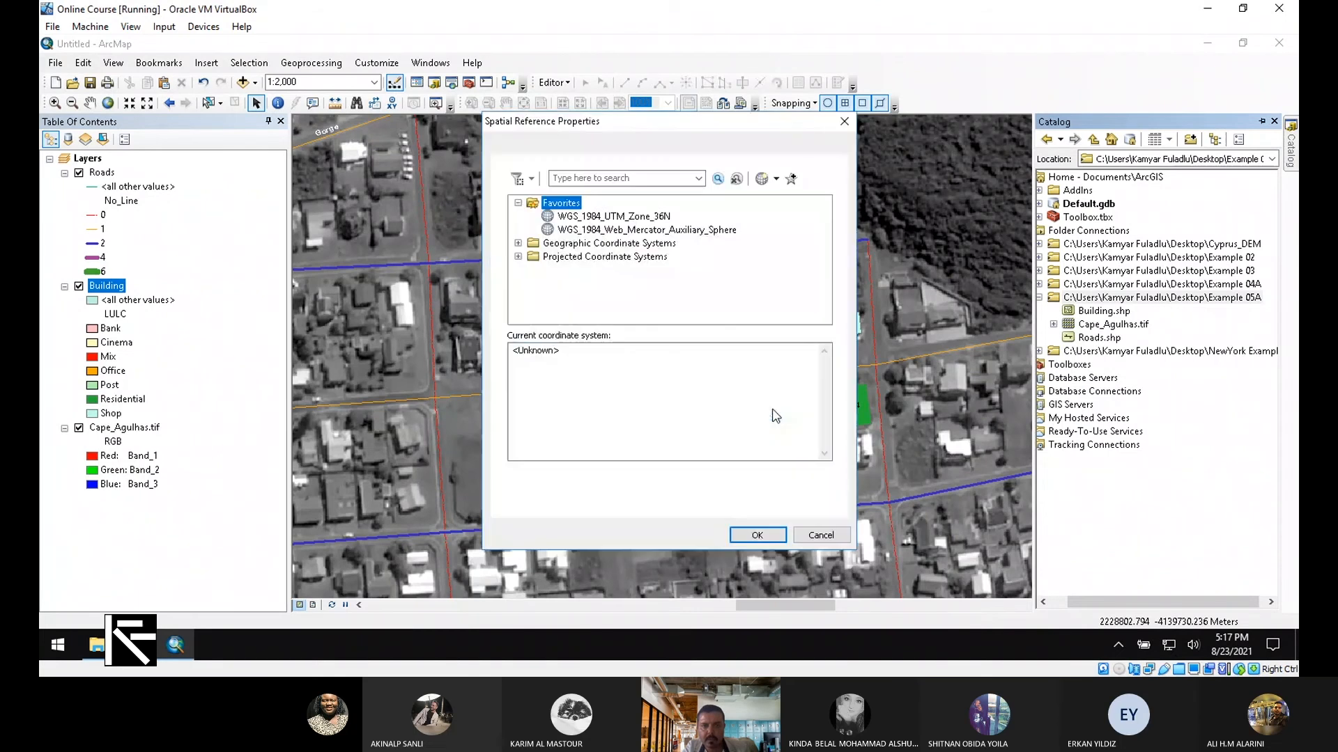
click(778, 179)
click(801, 213)
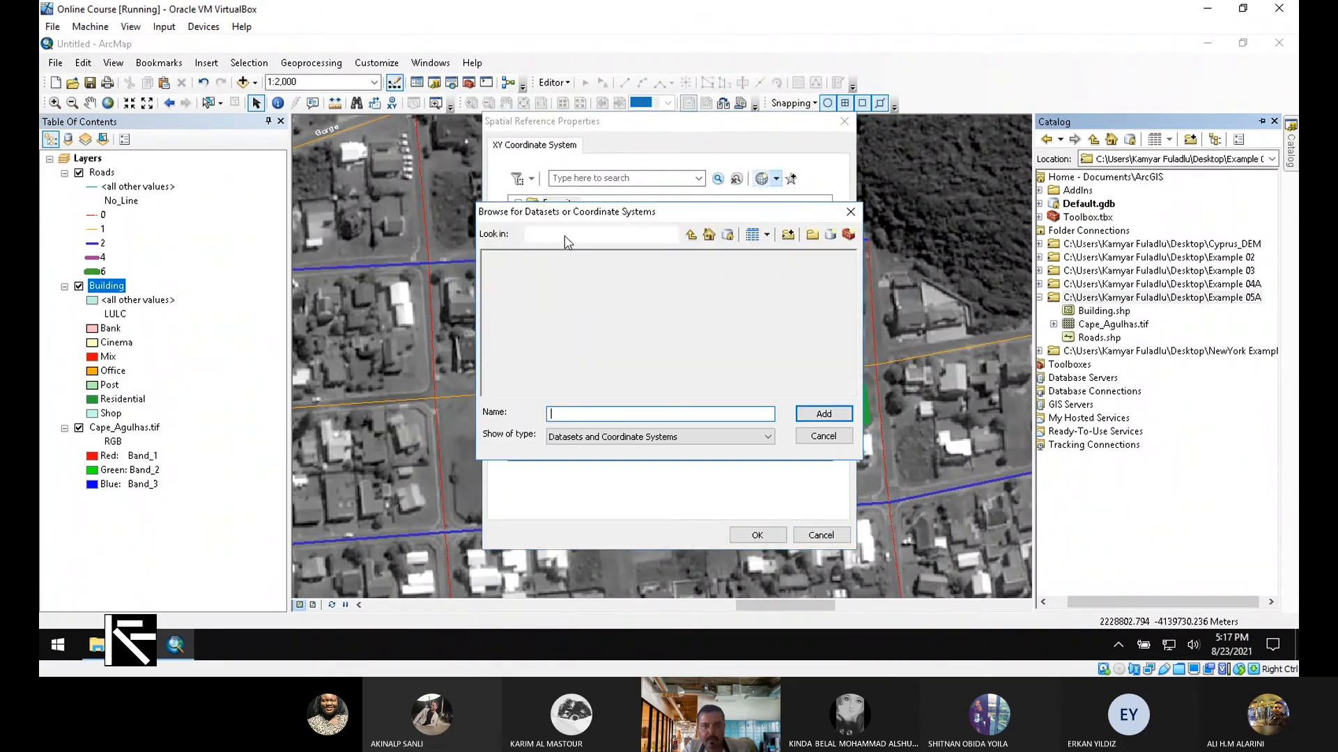
click(521, 271)
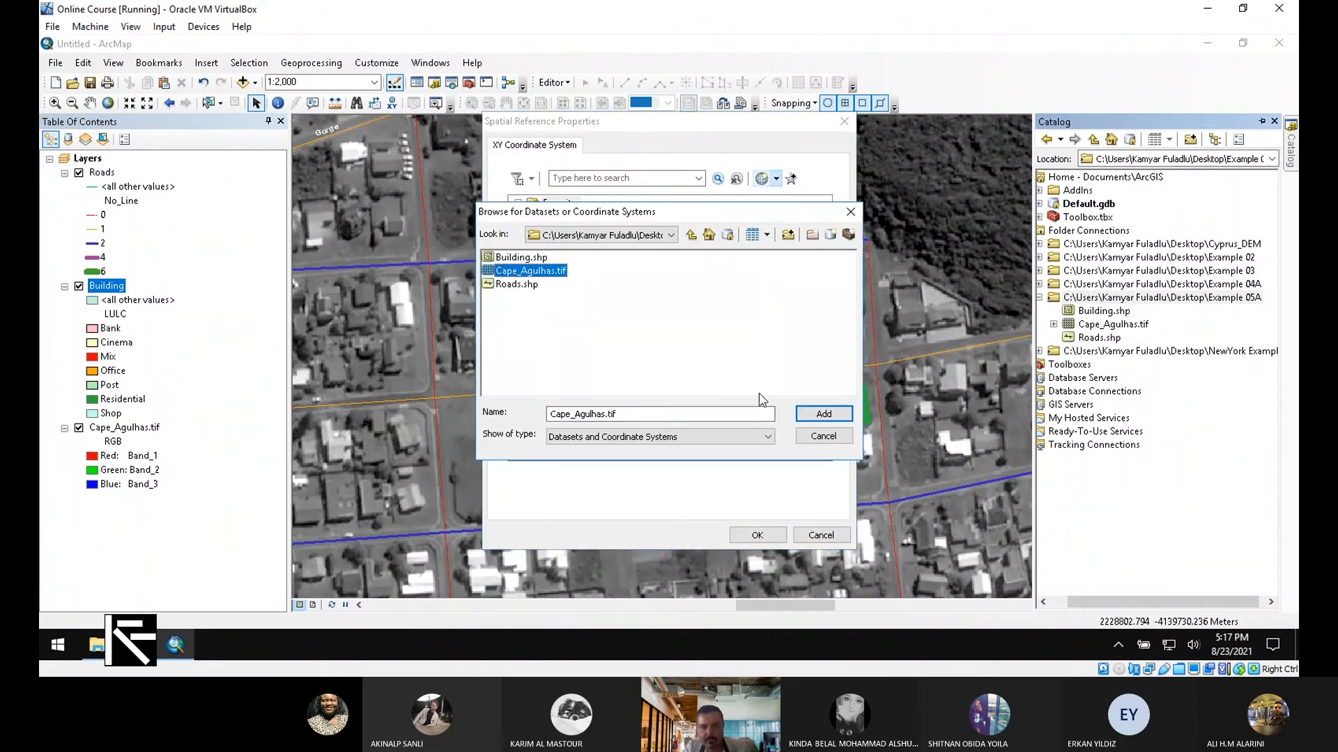
click(825, 415)
click(647, 230)
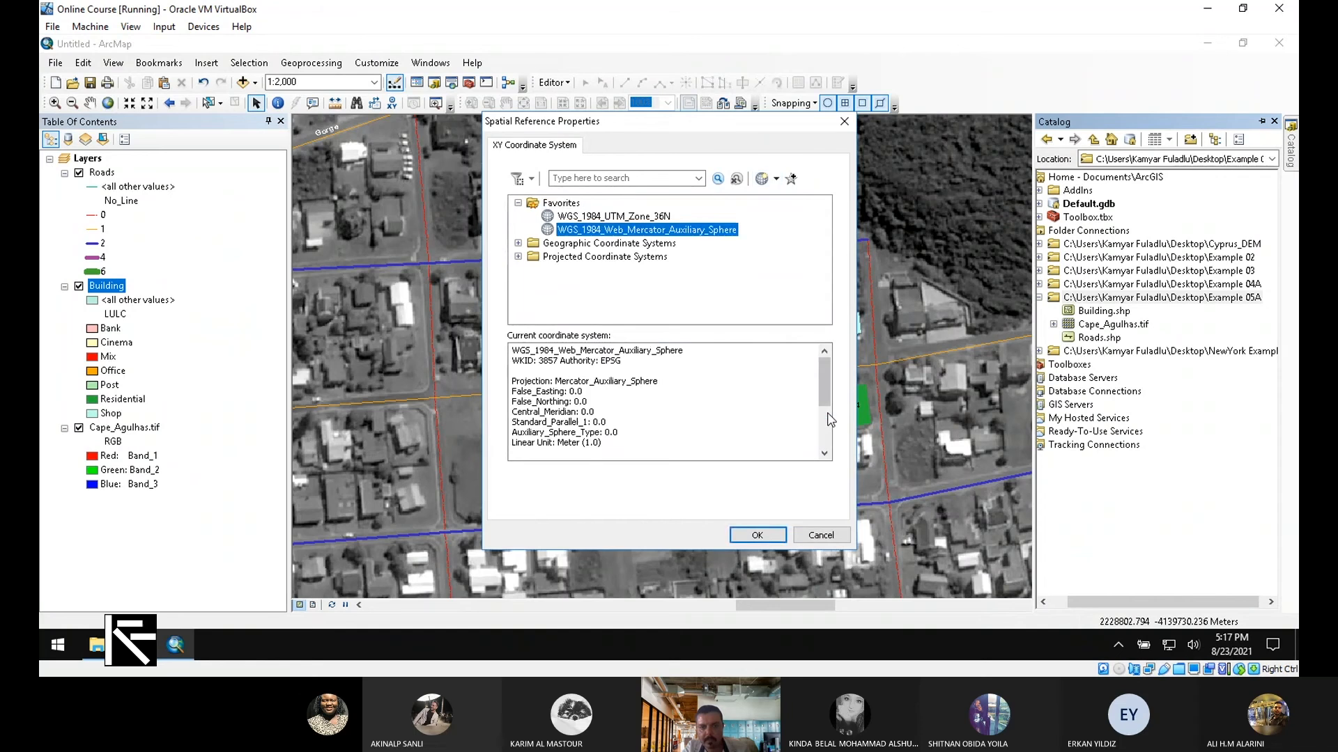
click(758, 535)
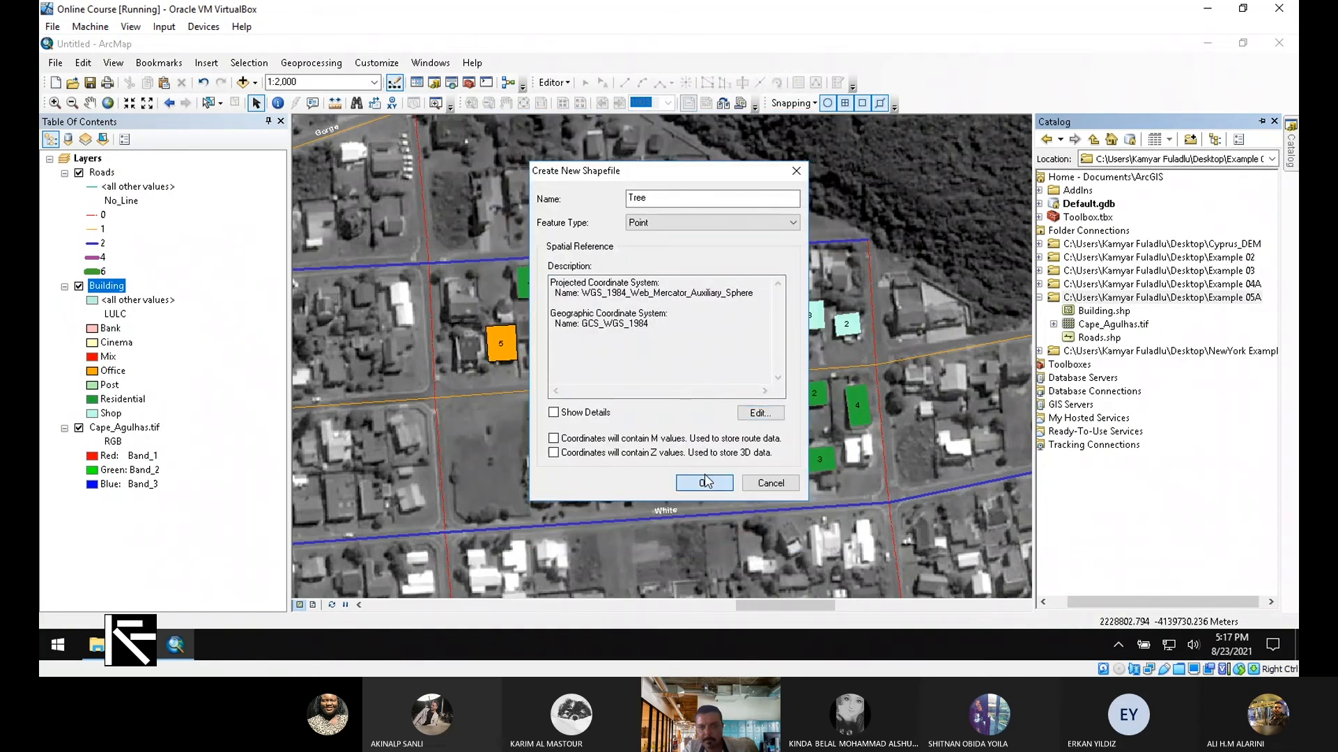
Create the Tree shapefile and start an edit session with the Tree point template active.
click(704, 482)
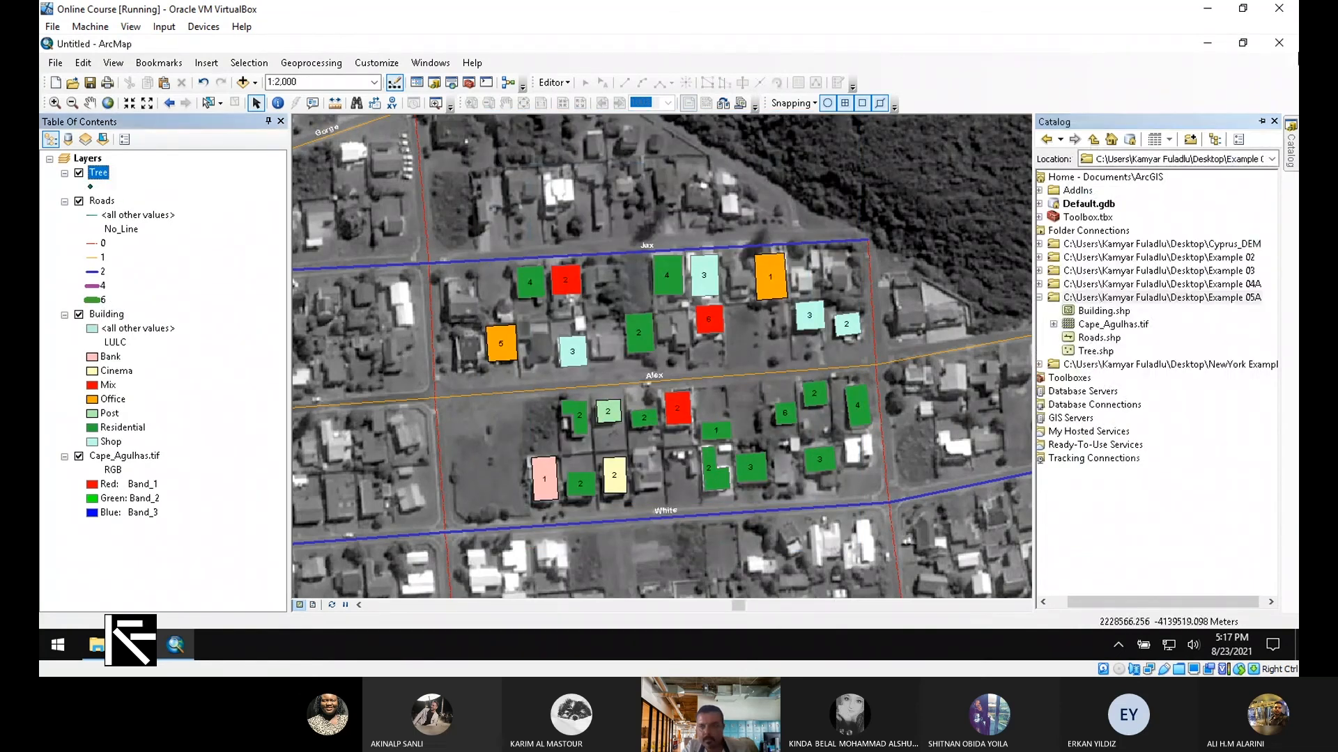
click(554, 82)
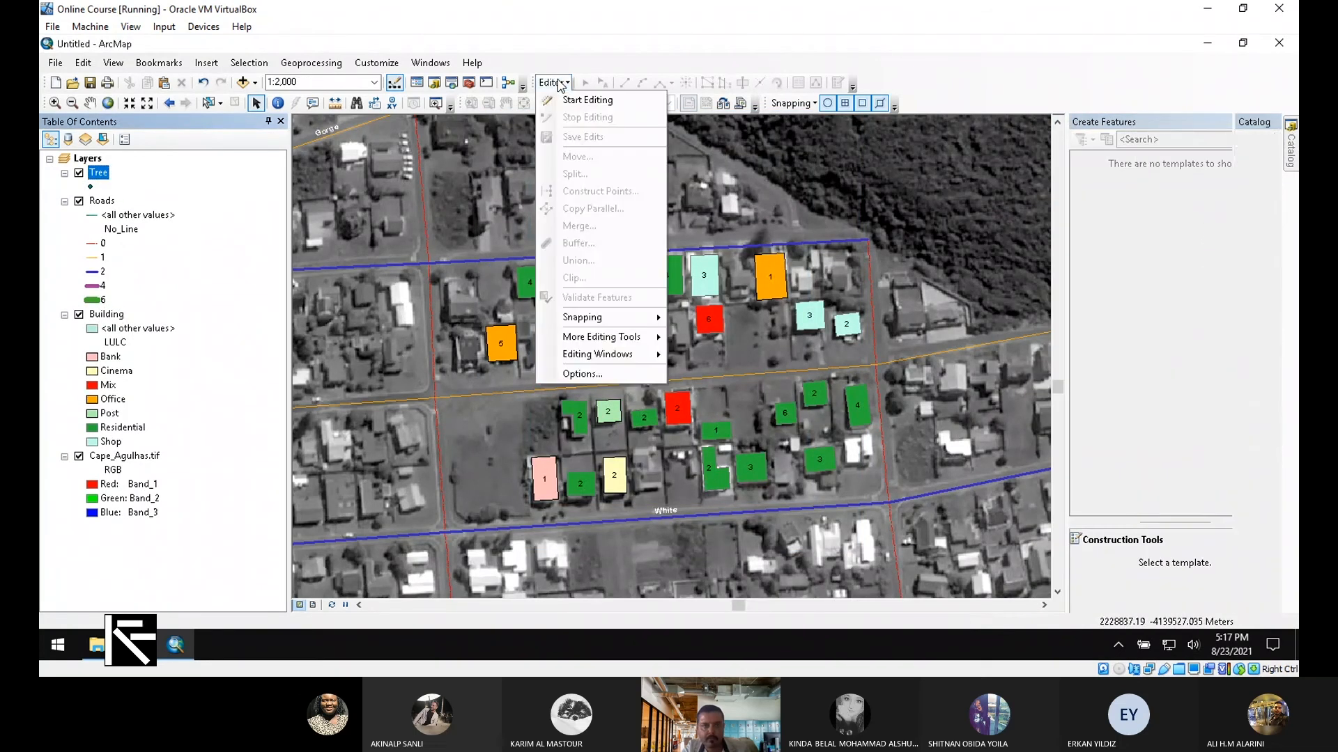
click(583, 100)
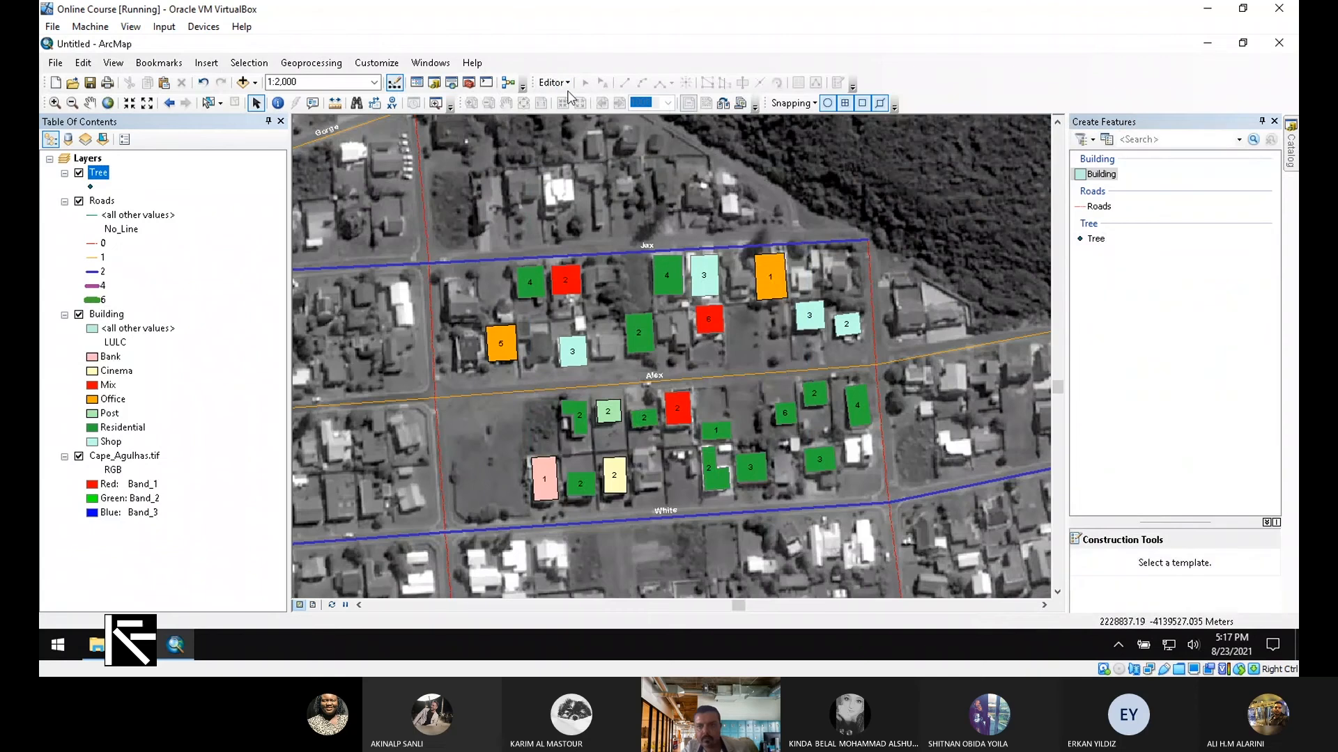
click(1095, 238)
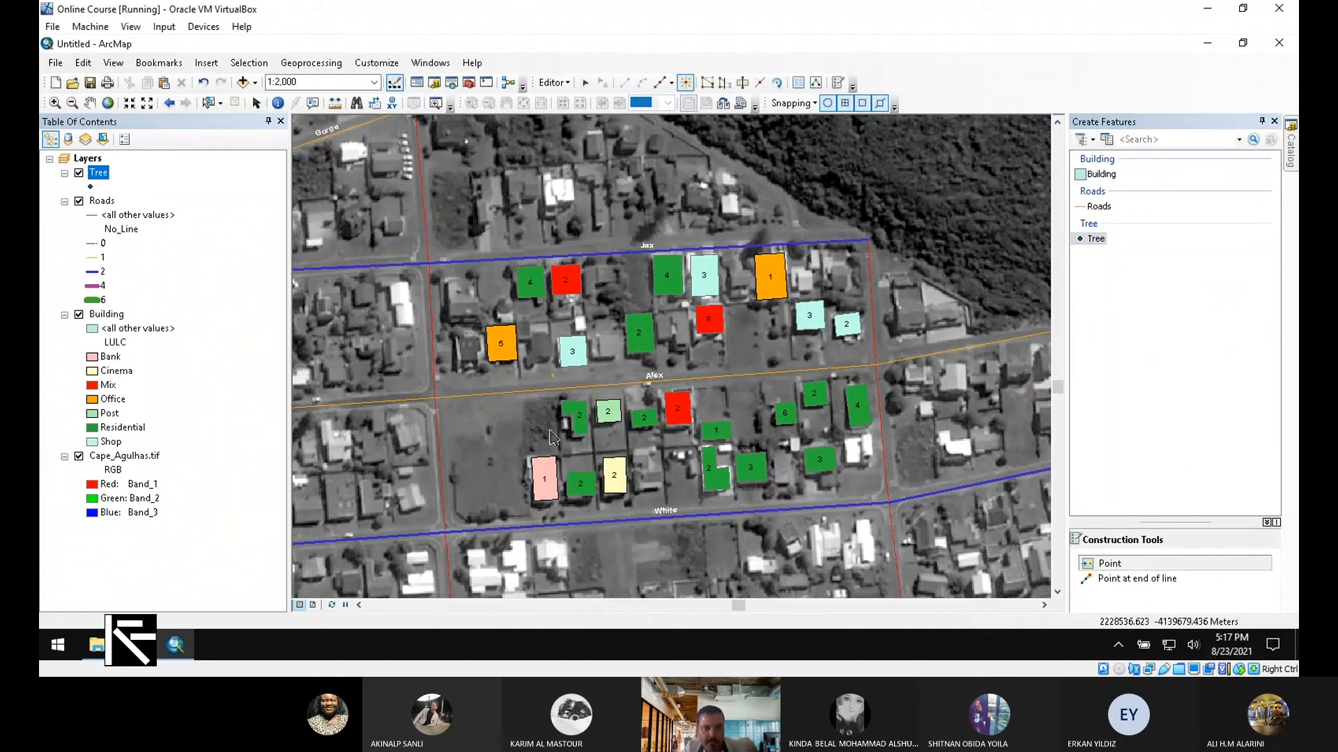
Add Tree points in the open lot west of the Bank building and along both sides of Alex road.
scroll(501, 508, down, 1)
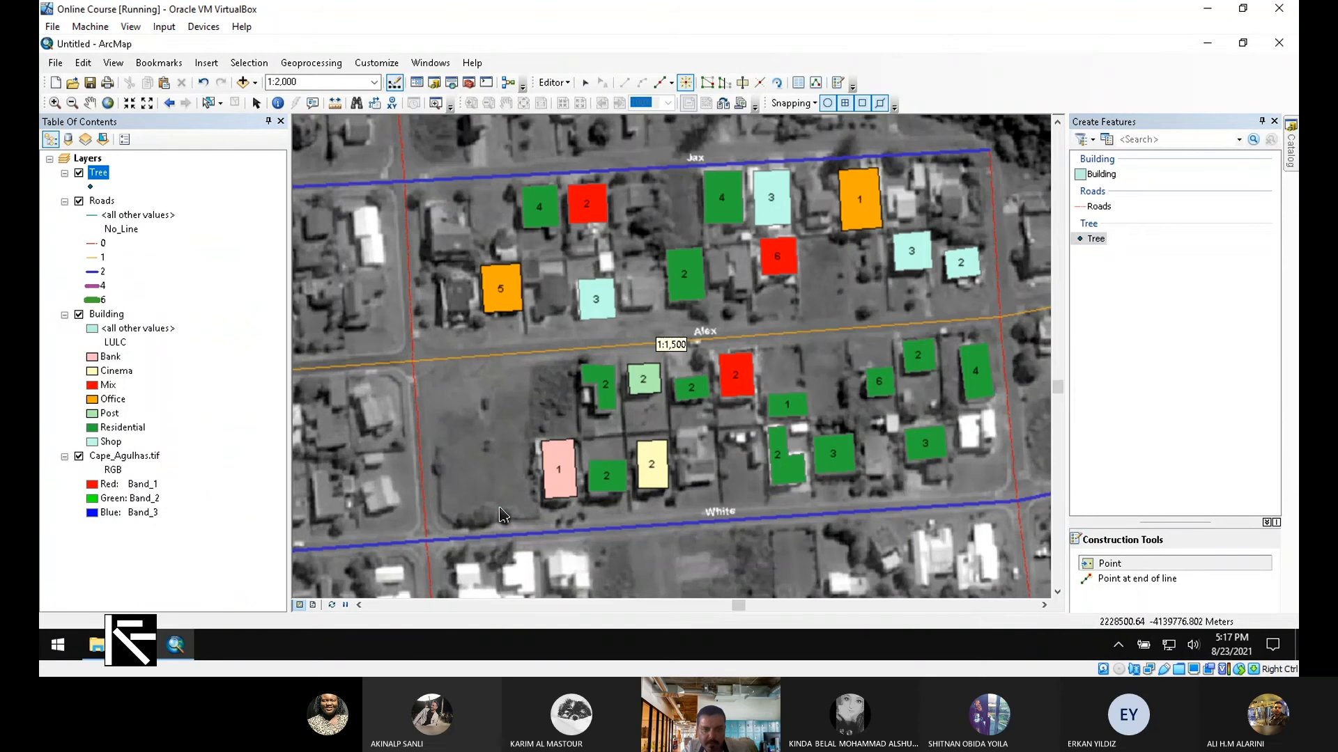
scroll(501, 508, down, 1)
click(478, 515)
click(425, 458)
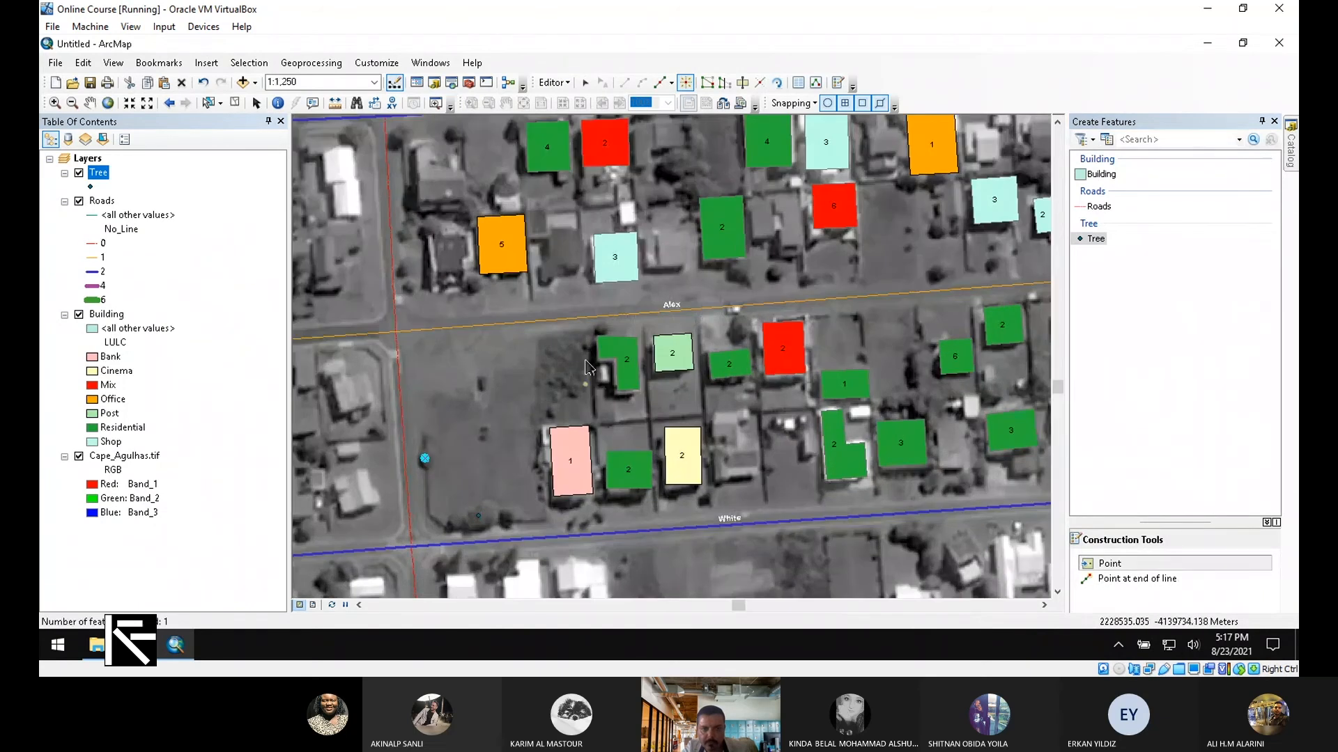
click(604, 326)
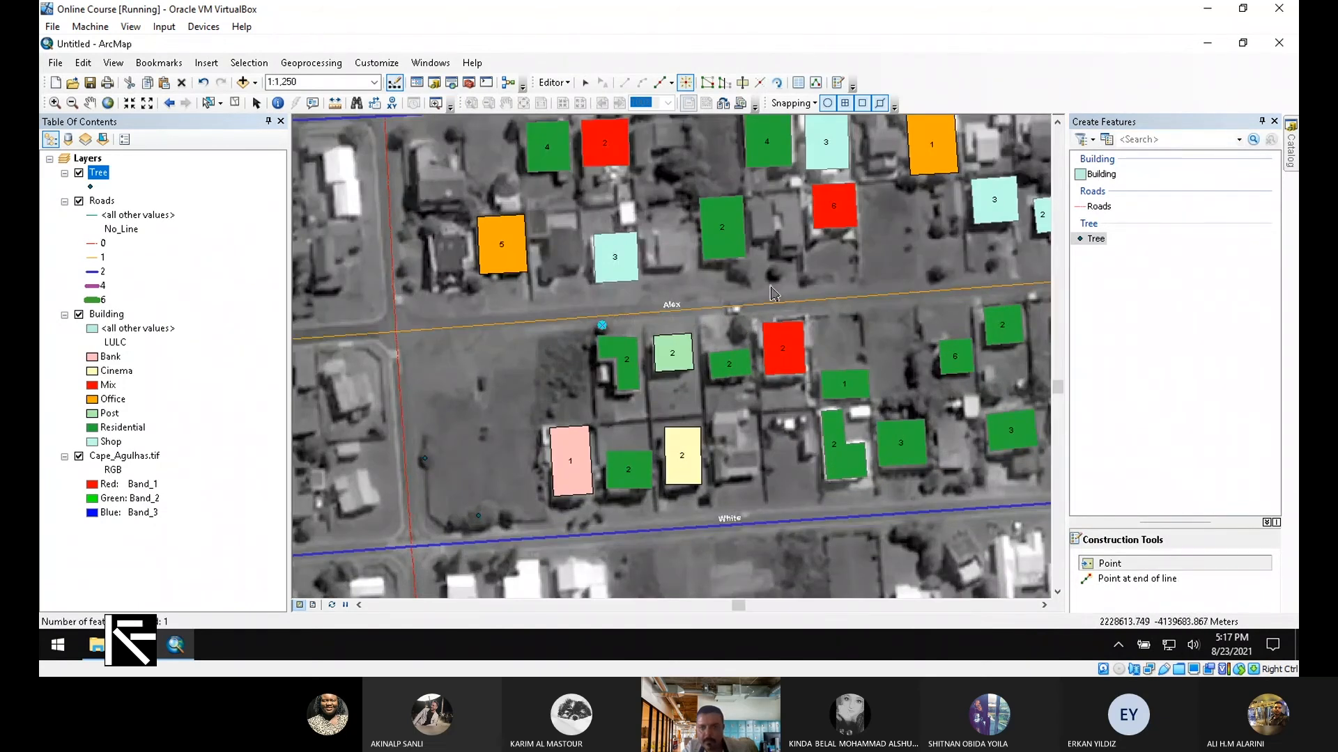
click(777, 274)
click(741, 271)
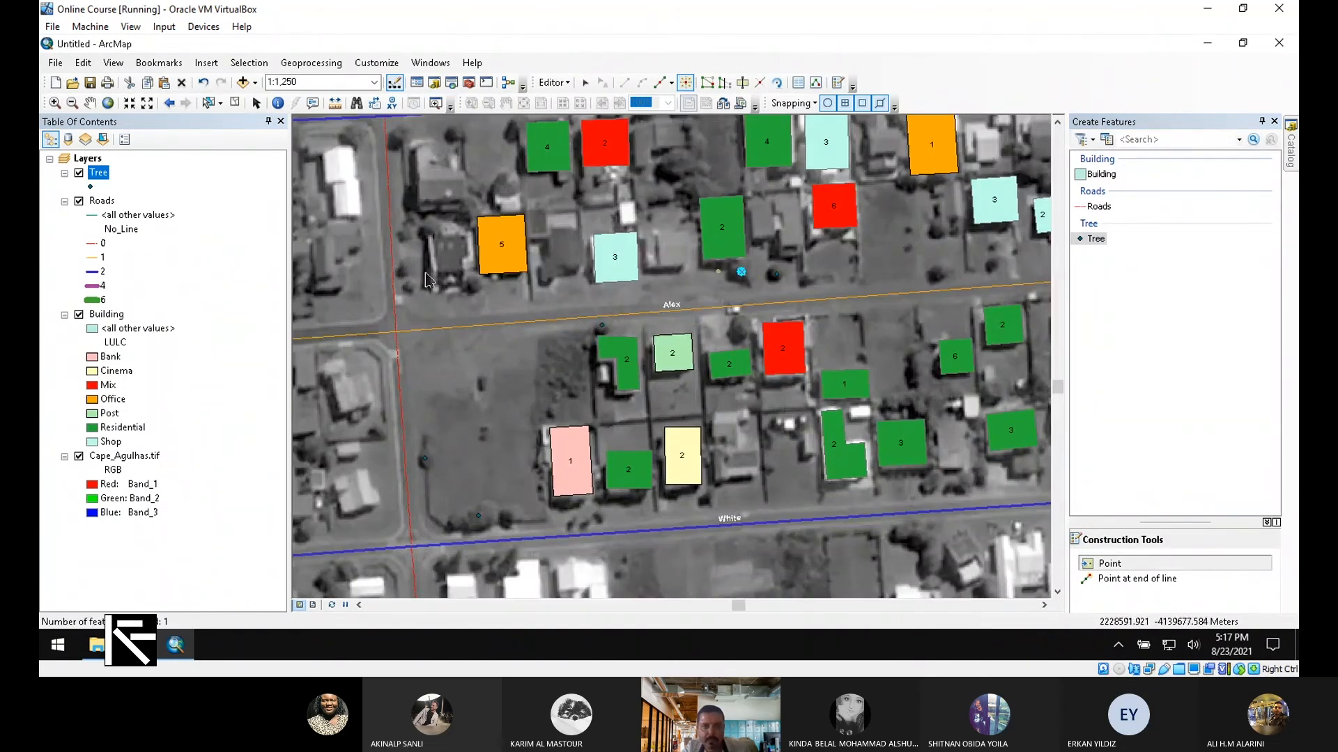
Add Tree points around the Office building labeled 5 and across the northwestern part of the block between Jax and Alex.
click(473, 285)
click(399, 133)
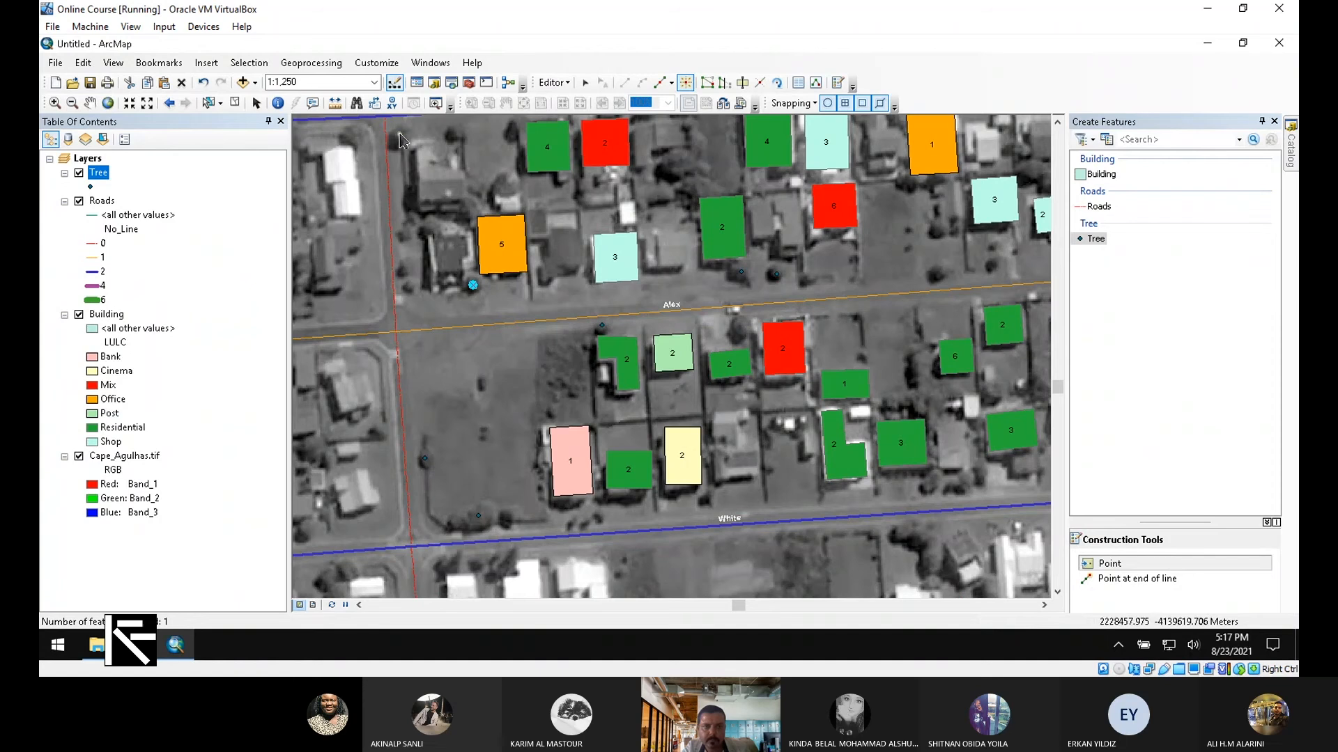
click(458, 134)
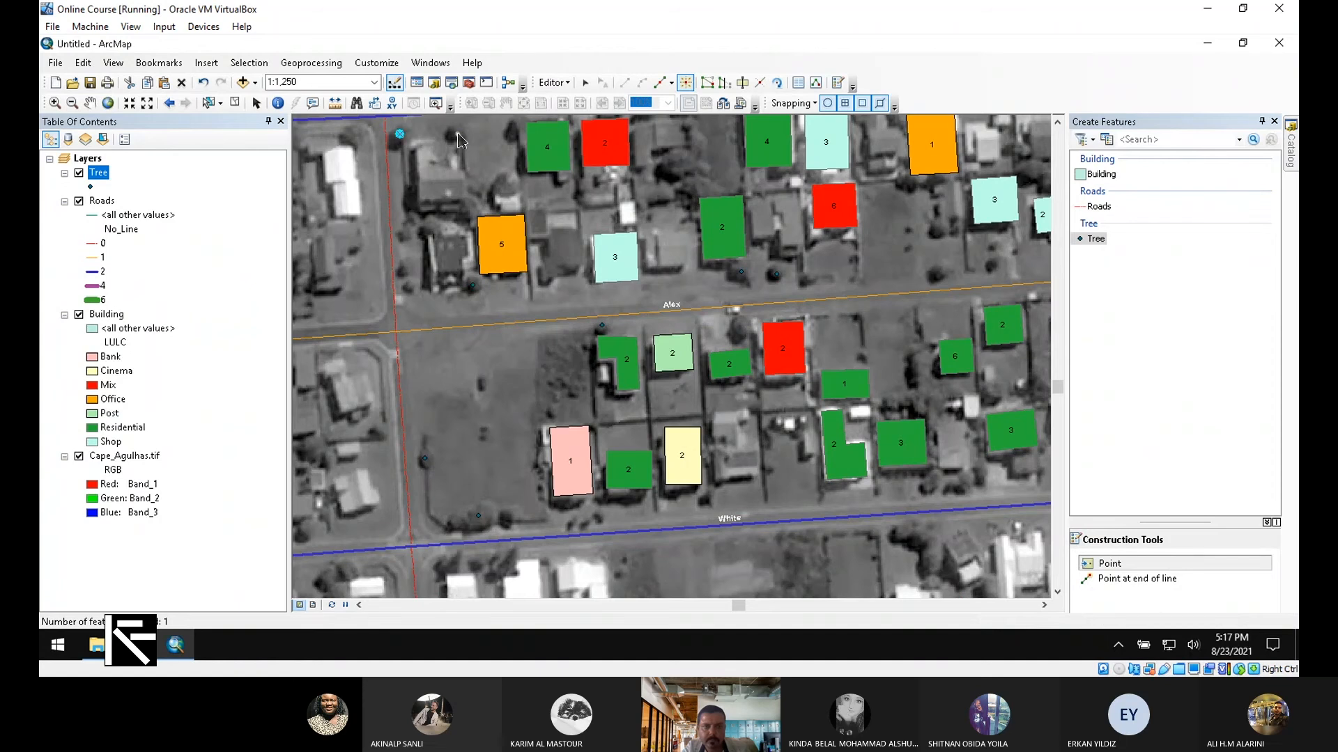
click(505, 183)
click(684, 165)
click(699, 187)
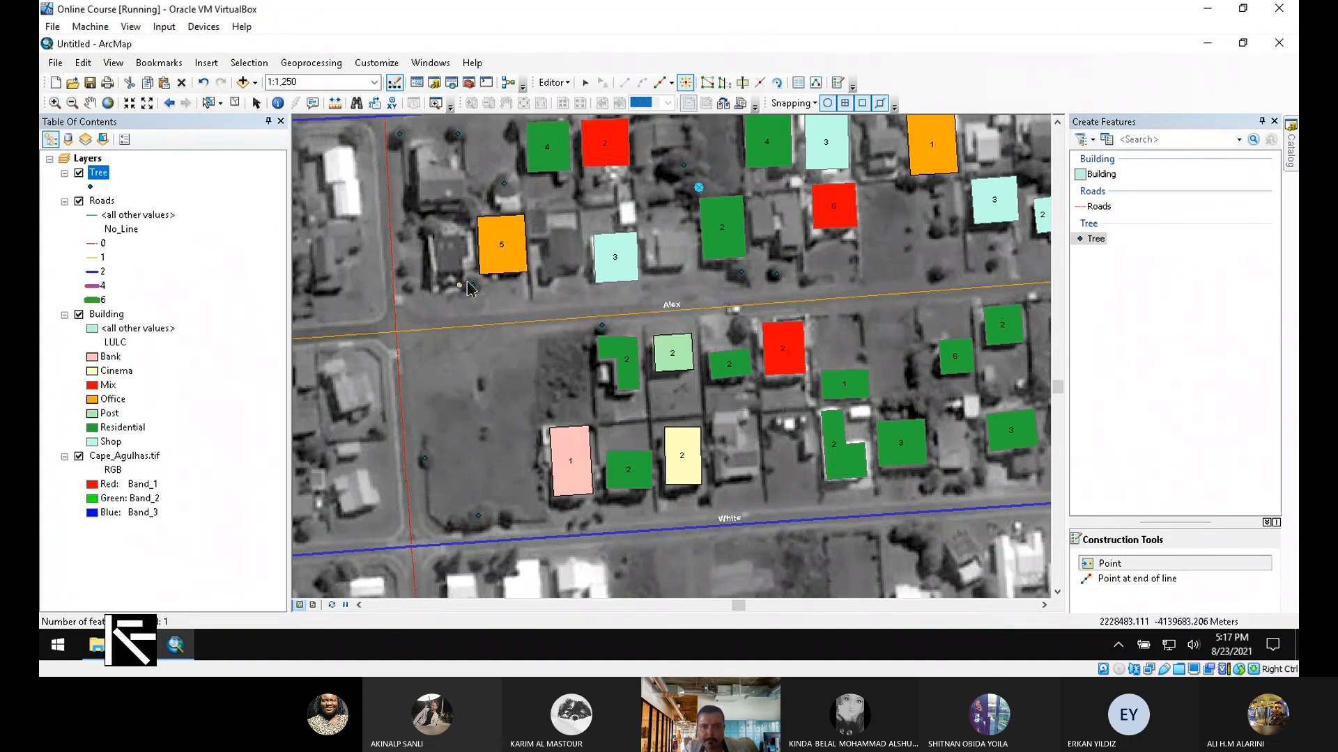
Add Tree points in the northeastern block below Jax and among the eastern Residential buildings between Alex and White.
scroll(468, 501, down, 1)
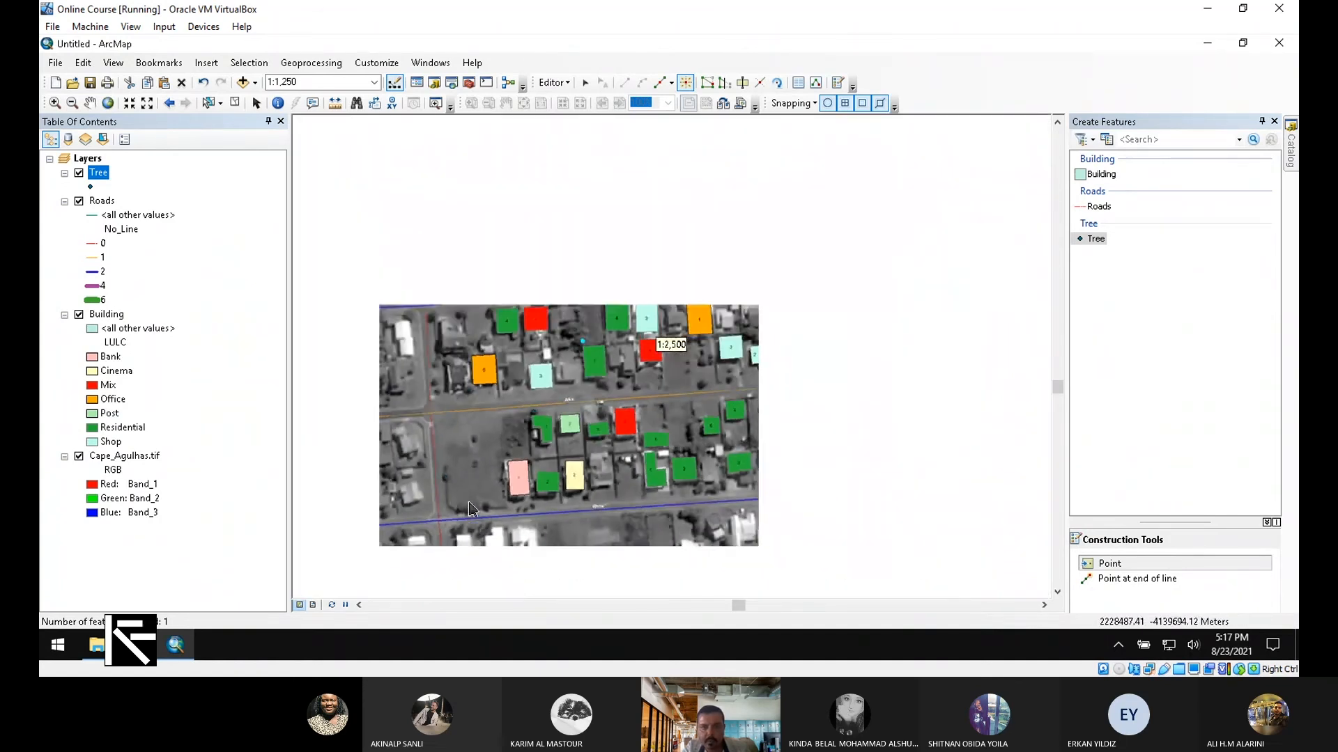
scroll(759, 382, up, 3)
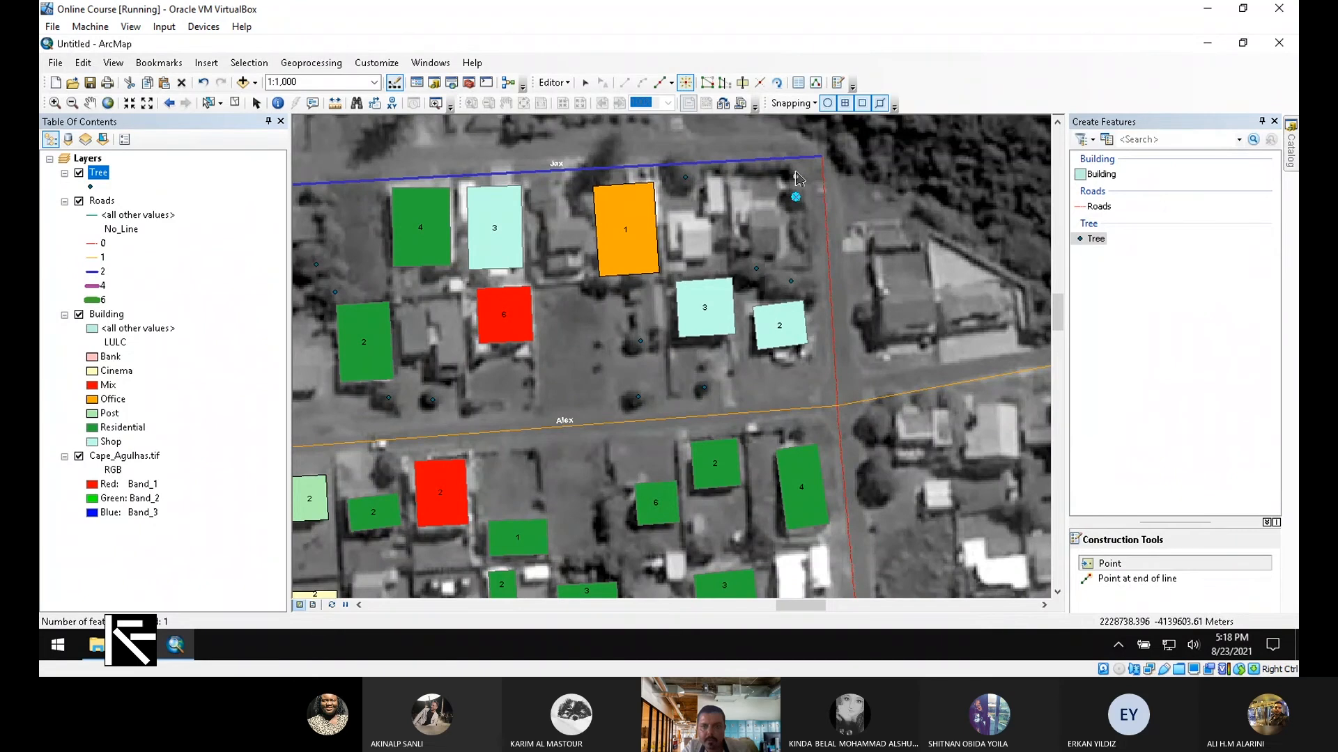
scroll(725, 454, up, 1)
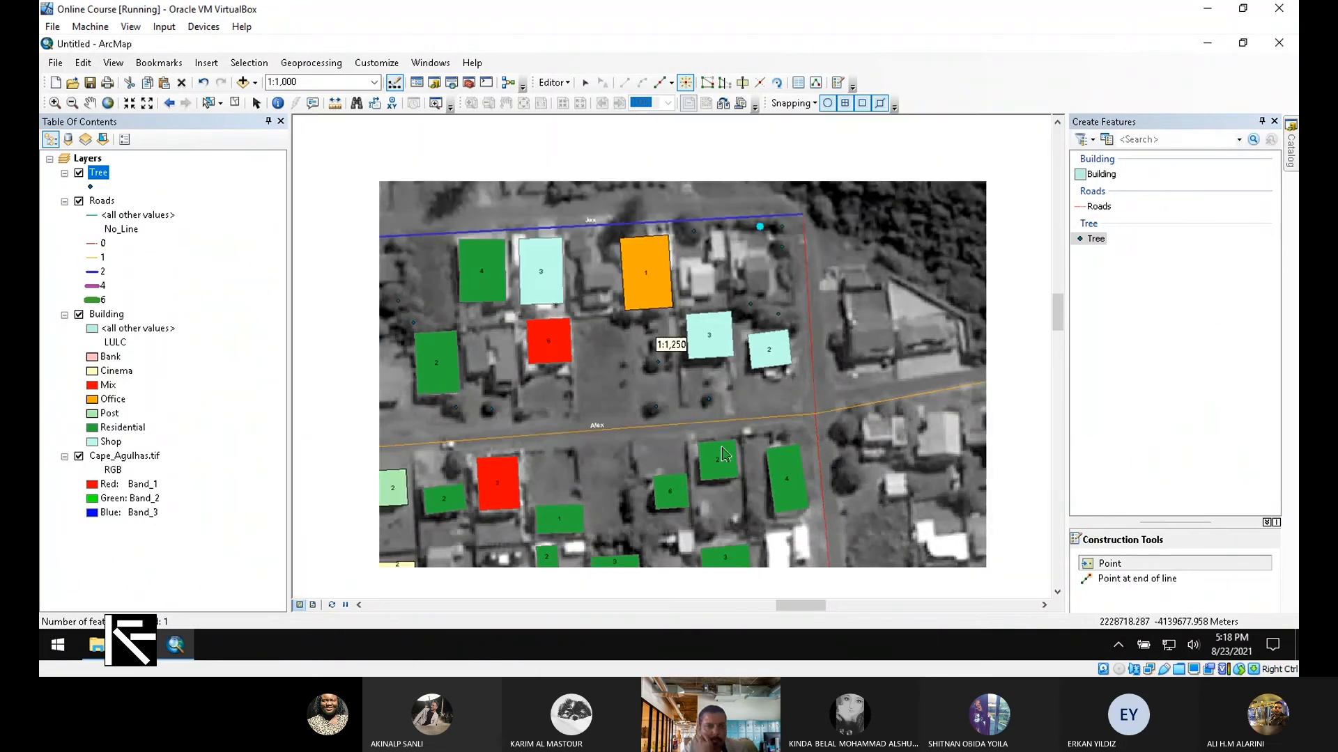
scroll(725, 454, up, 1)
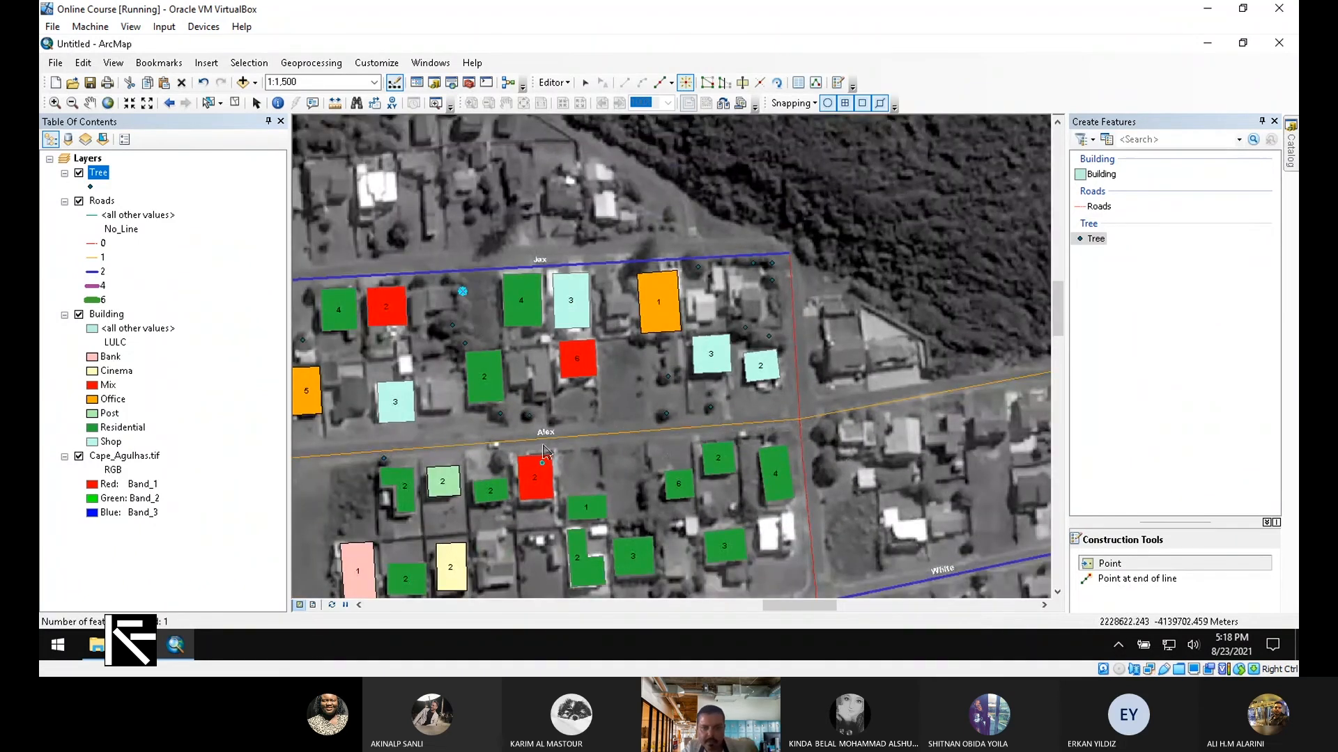
click(749, 515)
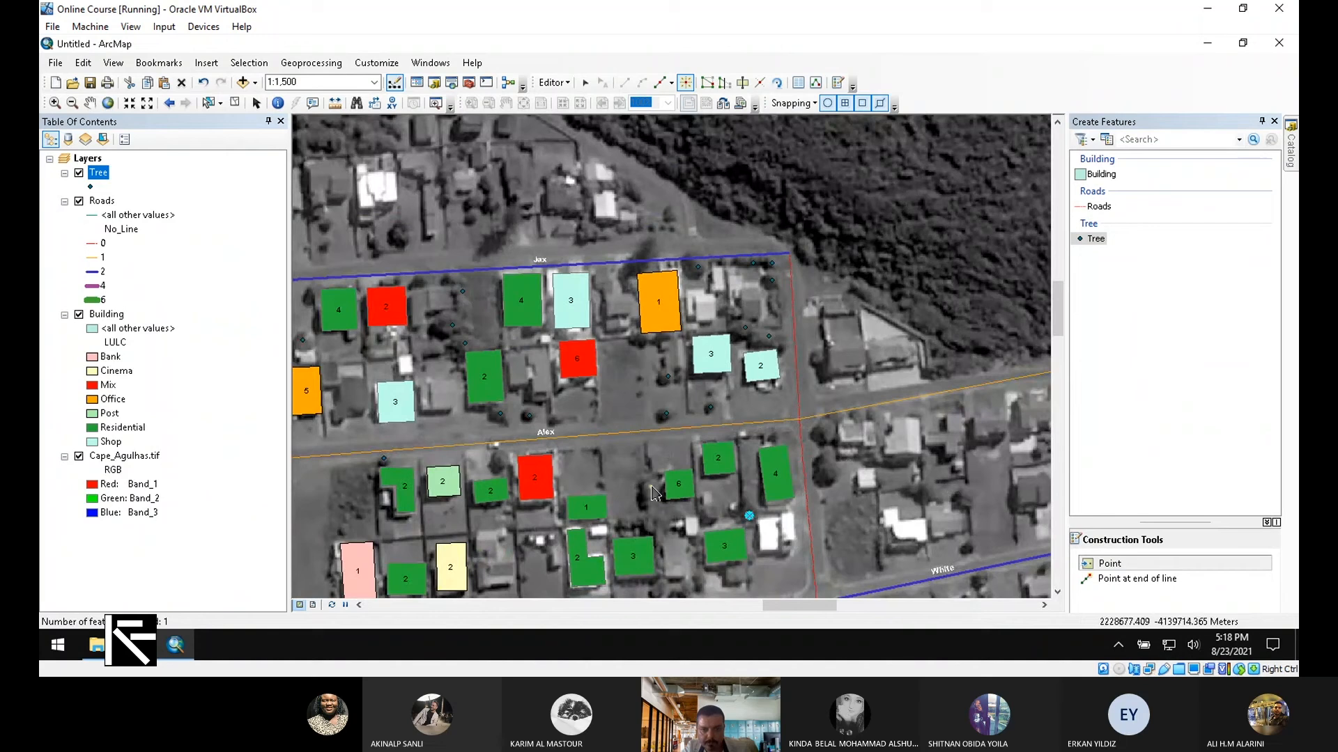
click(653, 485)
click(658, 514)
click(687, 587)
click(662, 590)
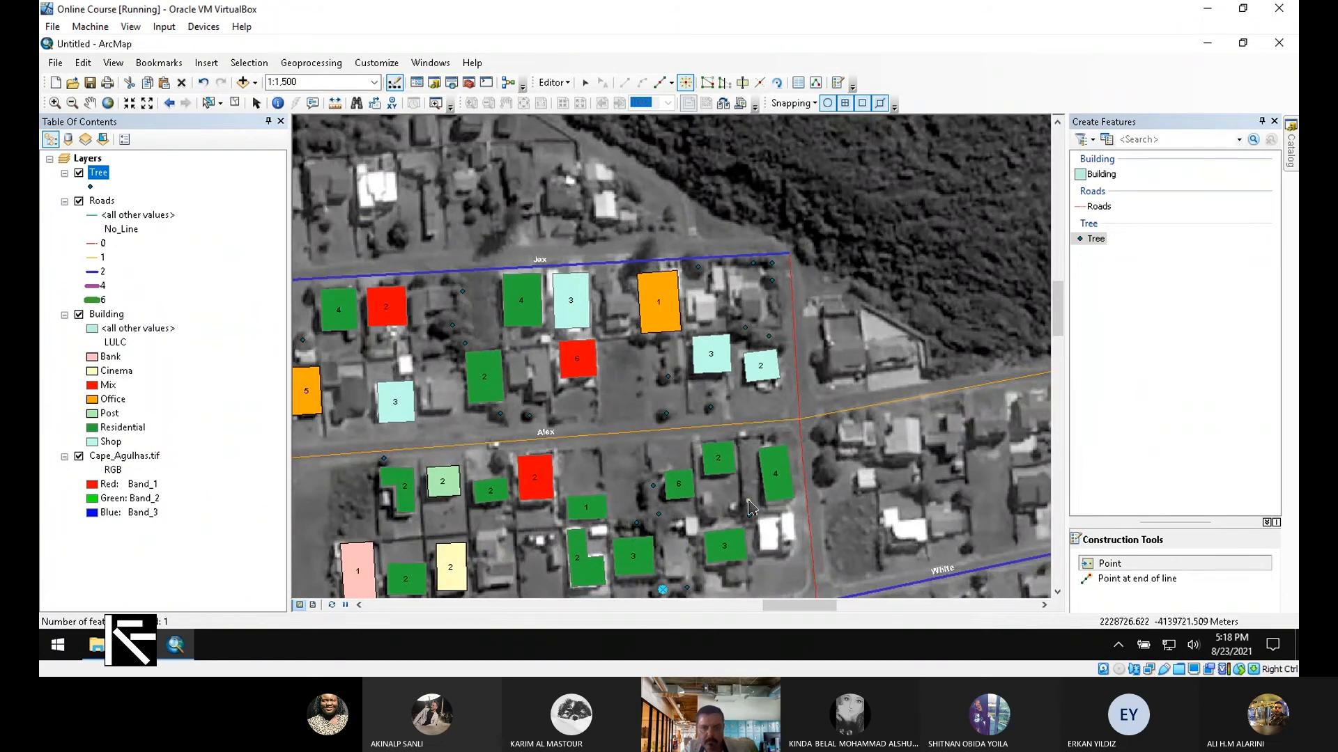
Add Tree points on either side of the Mix building south of Alex and north and south of the Bank building.
scroll(749, 503, down, 1)
scroll(750, 503, up, 3)
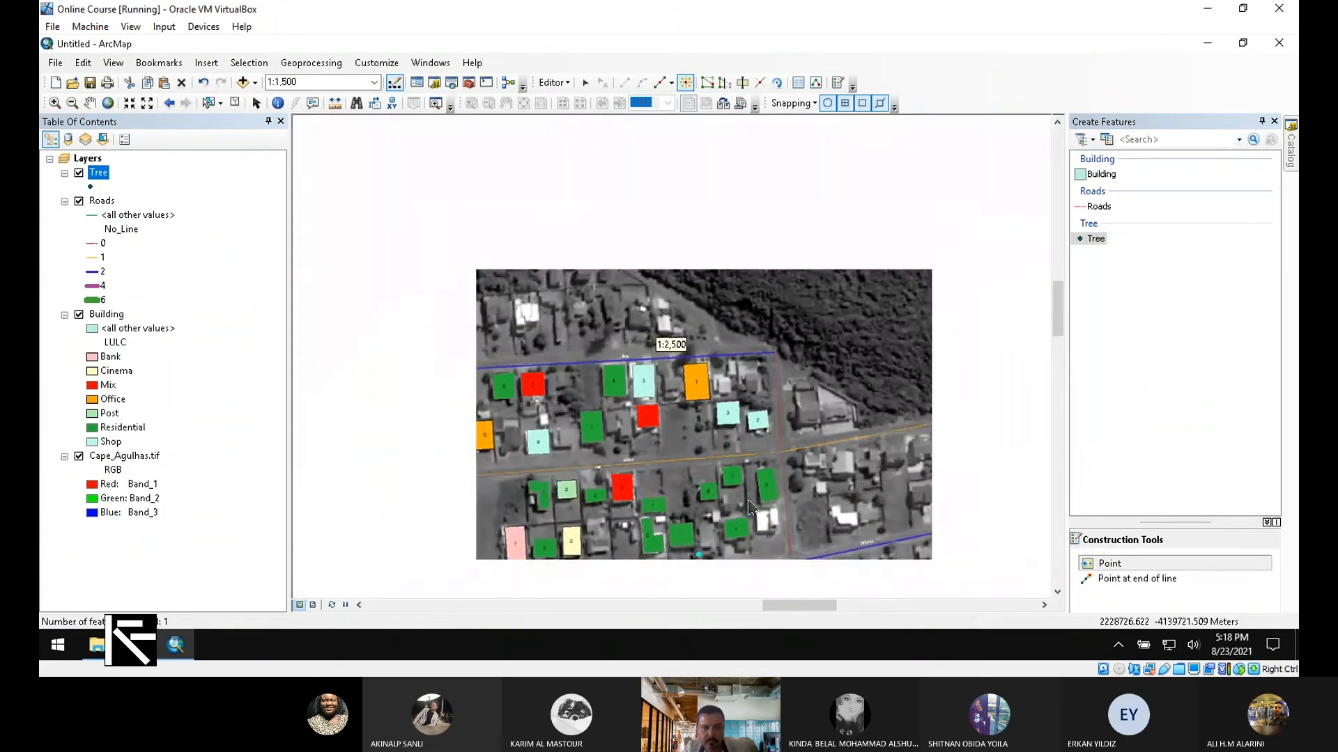
scroll(582, 561, down, 2)
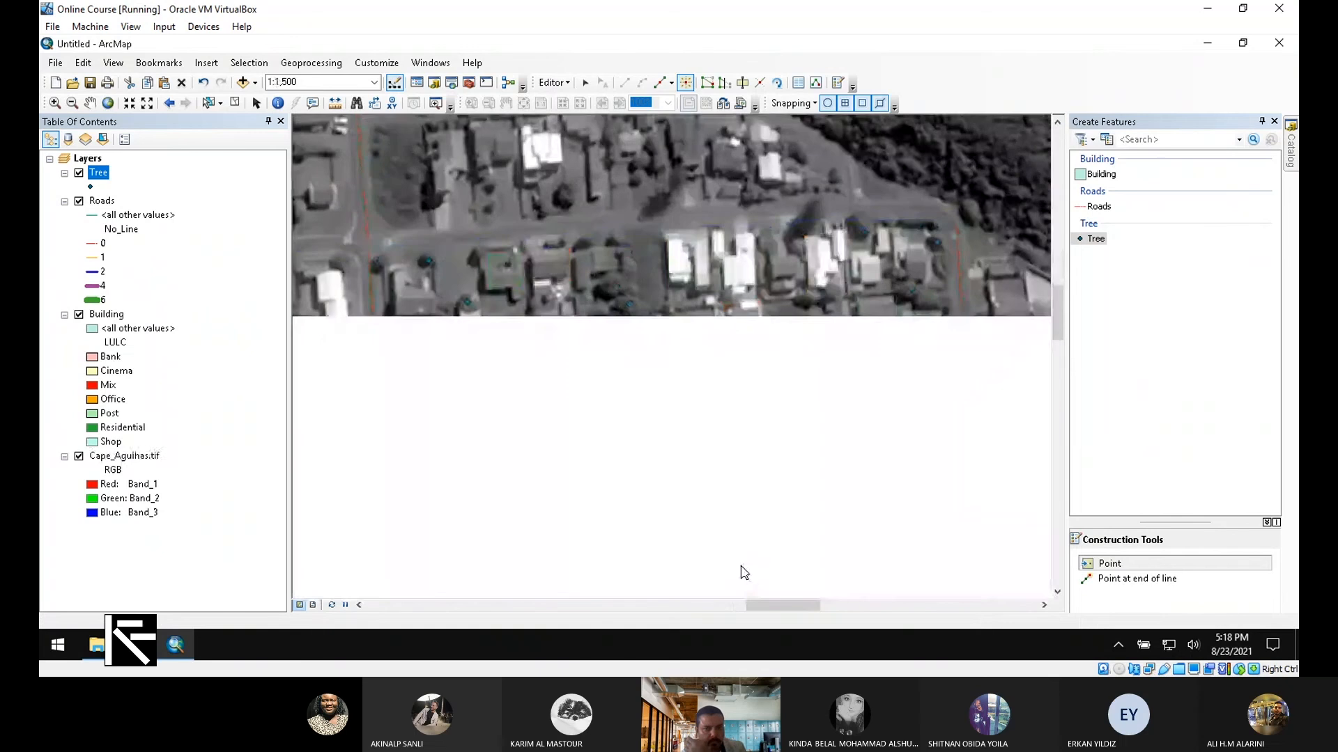
click(663, 424)
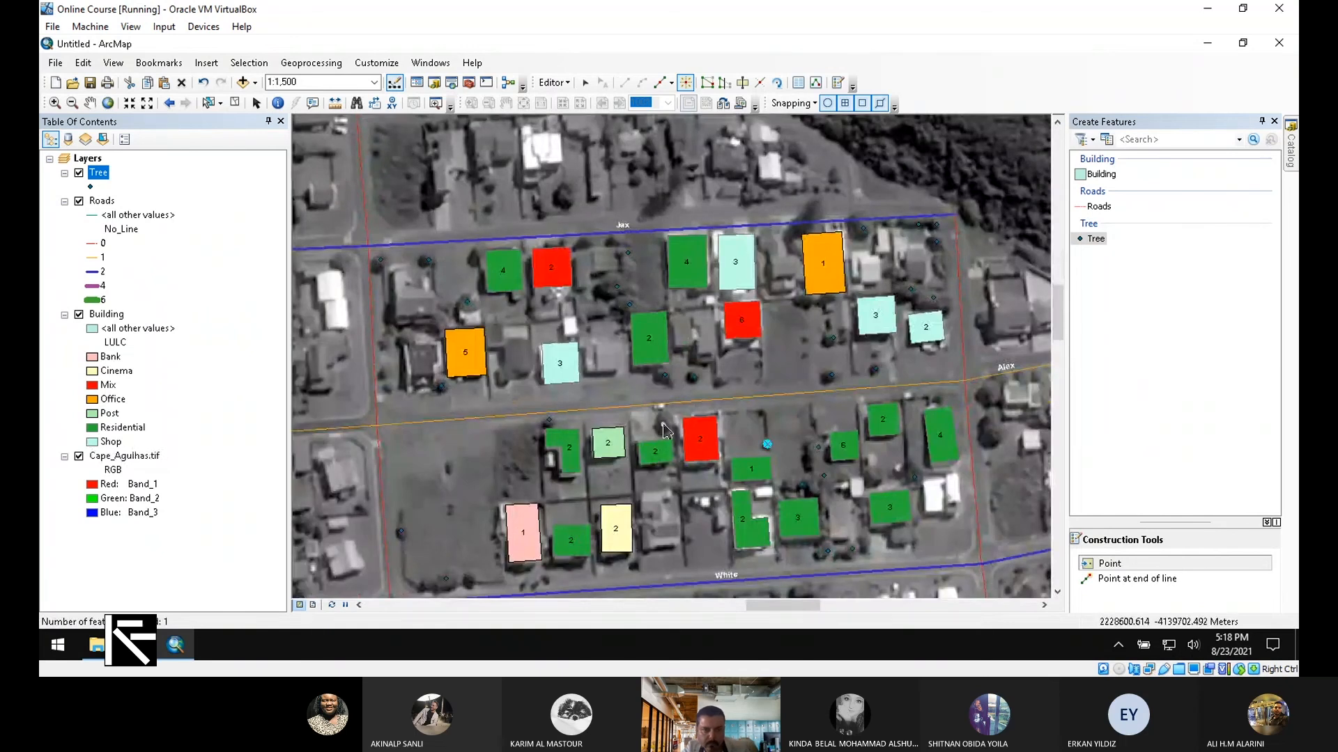
click(530, 477)
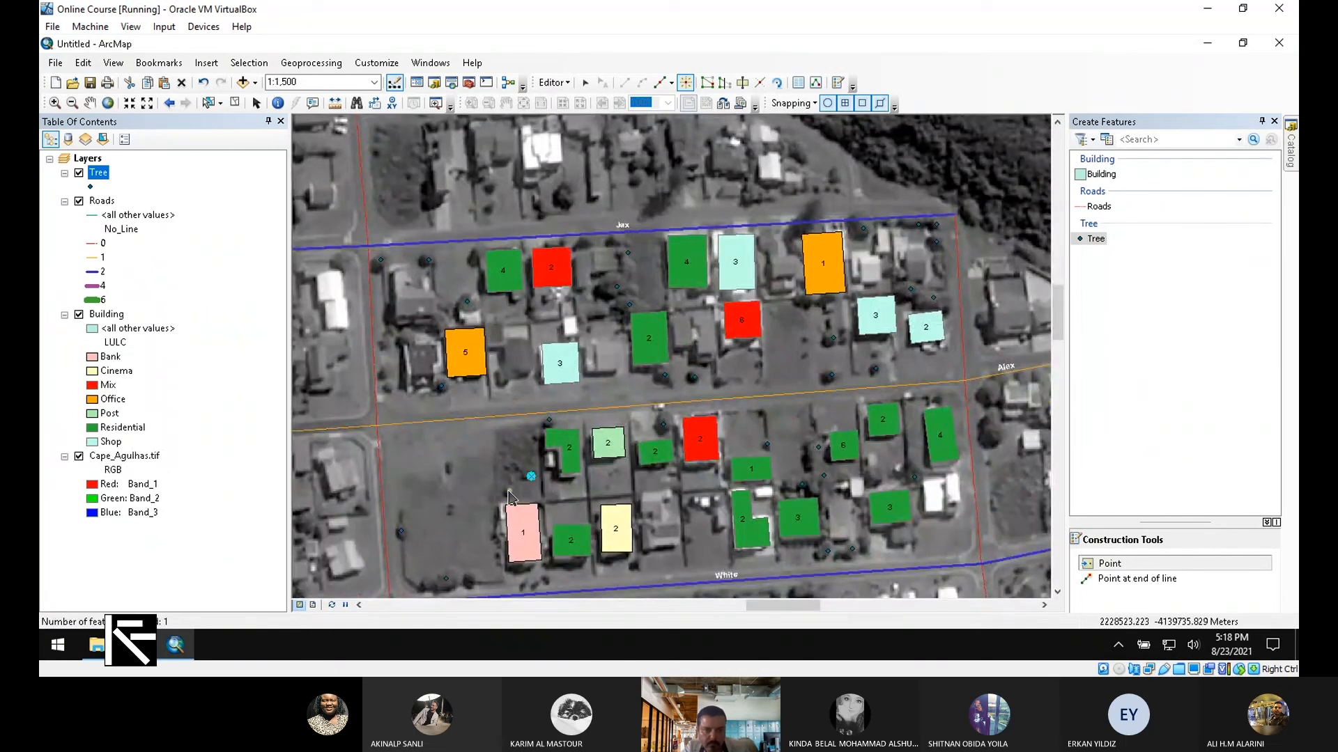
click(509, 469)
click(508, 492)
click(542, 579)
click(518, 580)
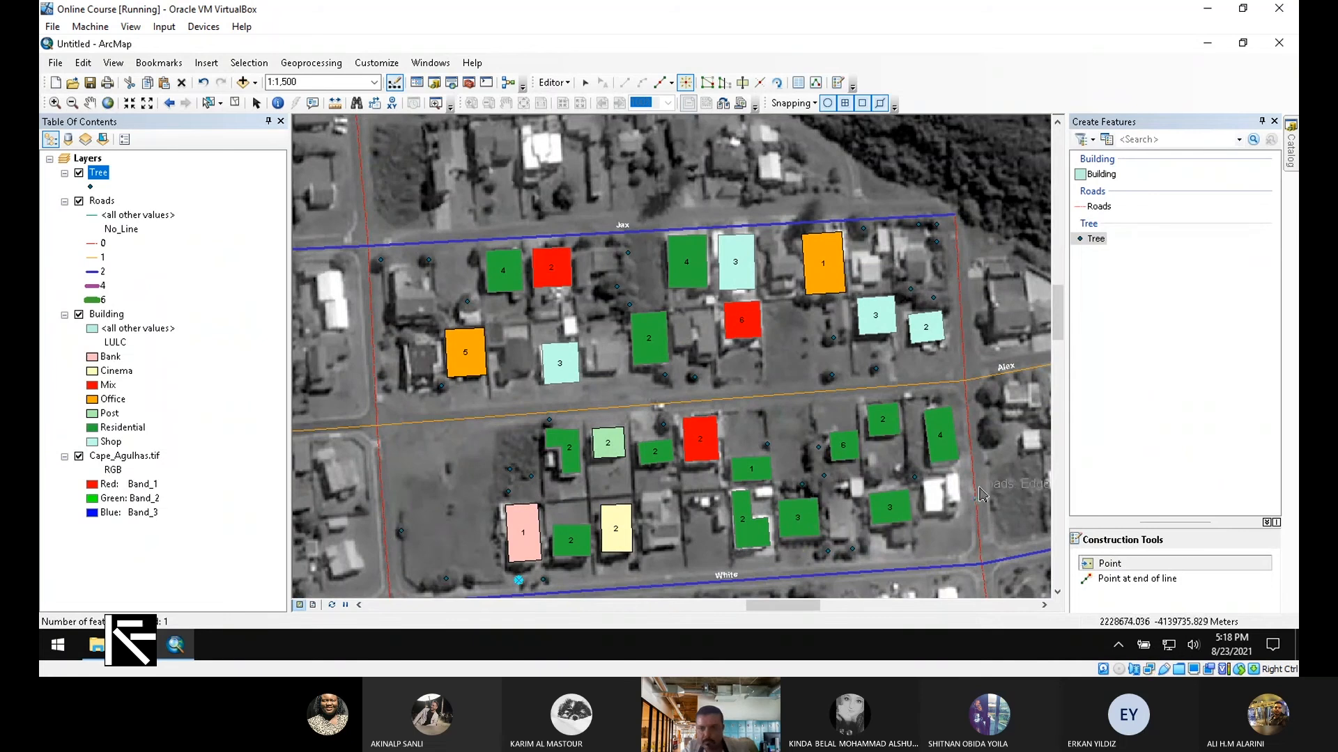
Add Tree points east of the block near Alex and along the north side of Jax.
click(989, 434)
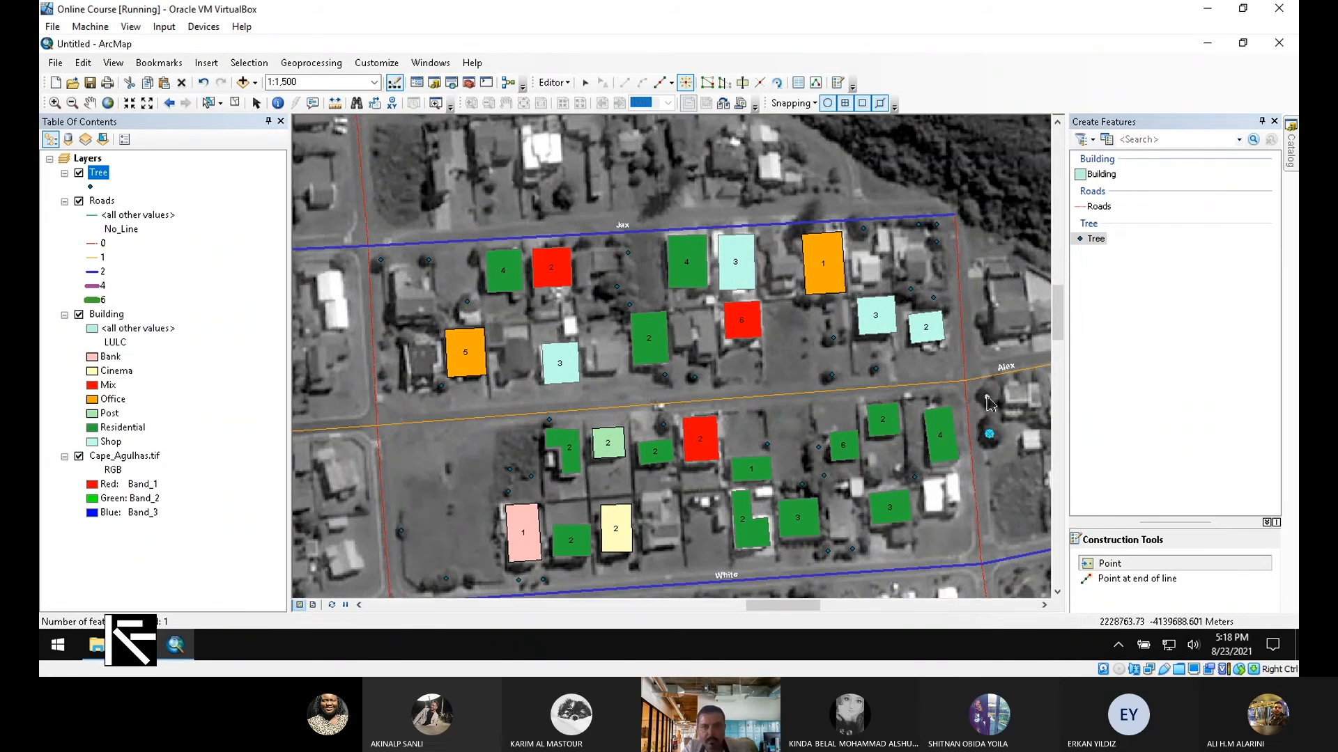
click(676, 192)
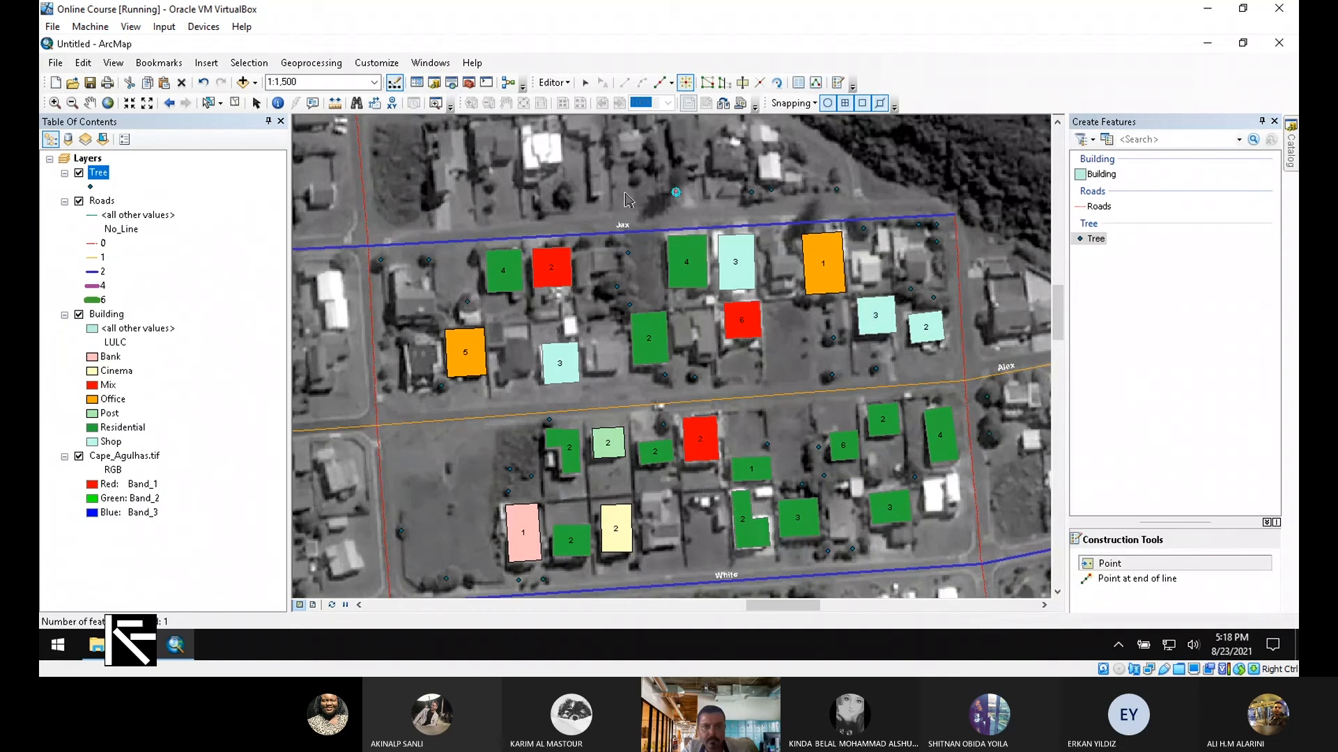
click(564, 197)
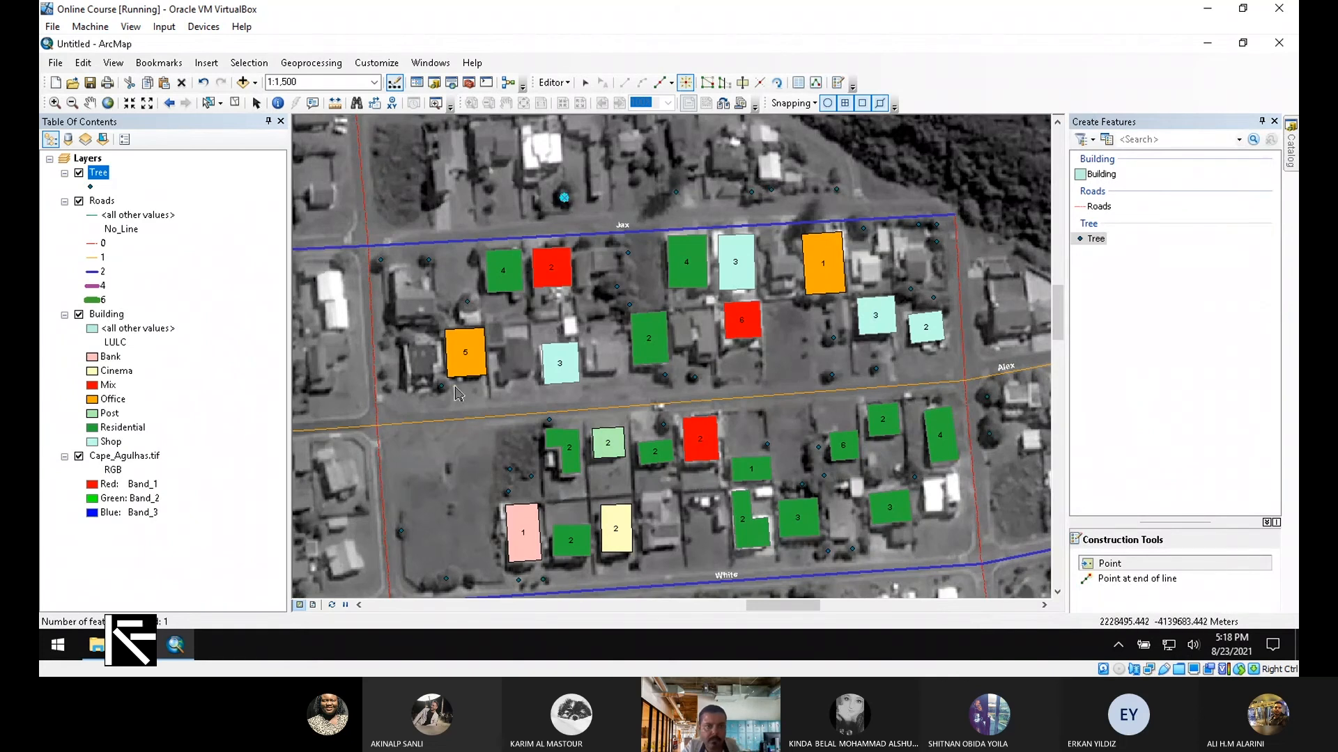
Stop the edit session and save the digitized Tree points.
click(552, 83)
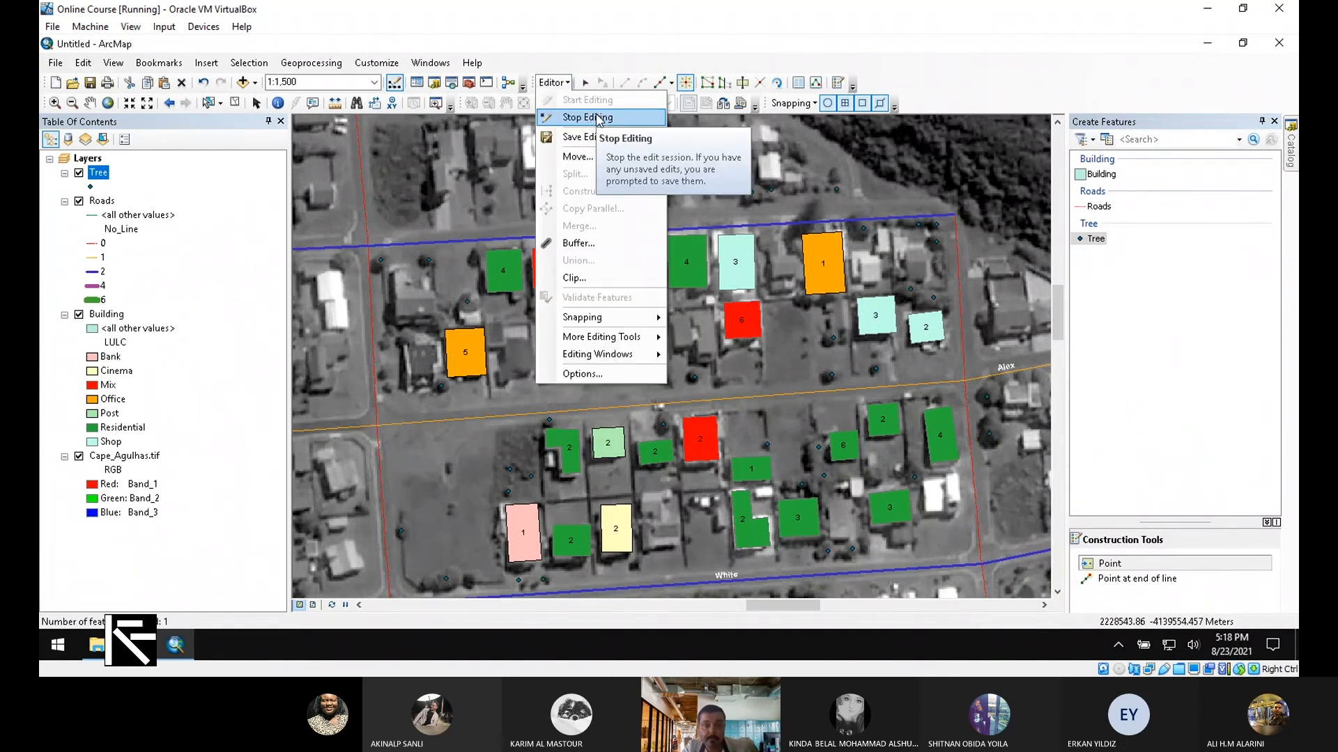
click(597, 119)
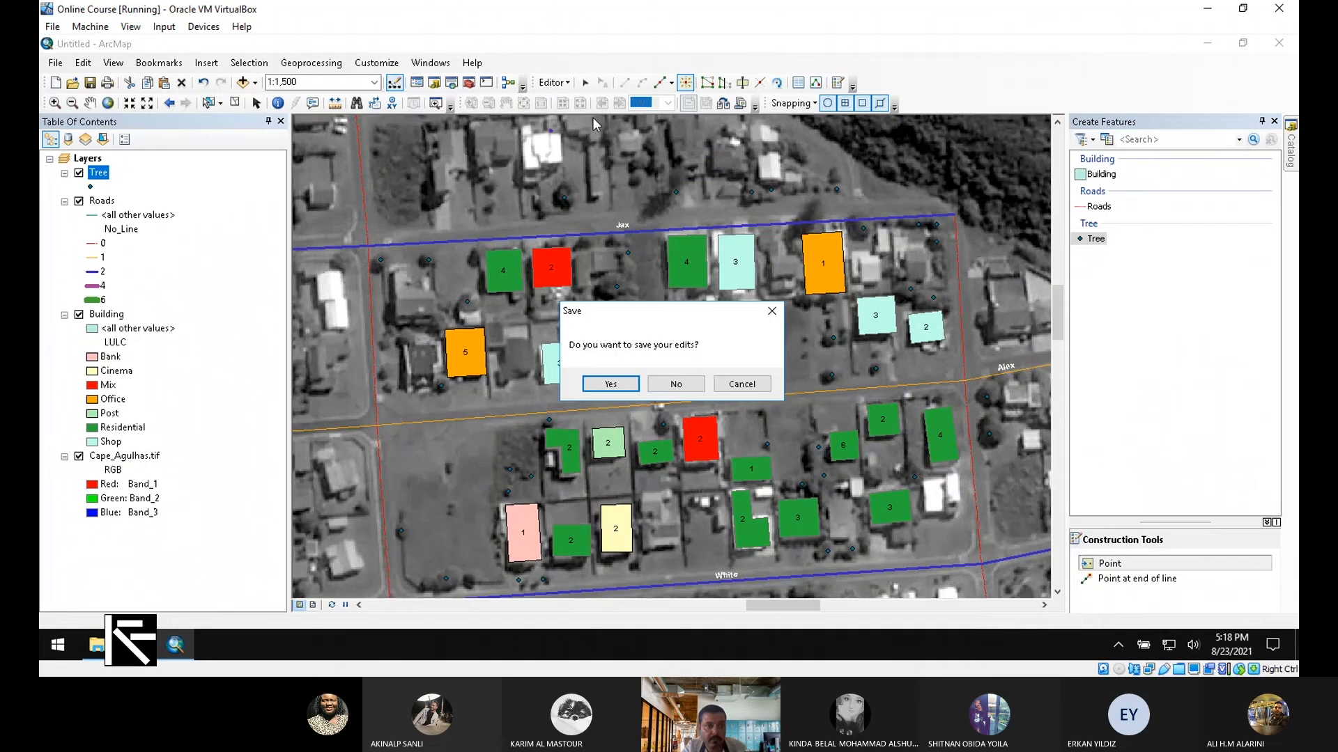
click(605, 382)
Open the Tree layer's point symbol for editing and search all symbol styles for "tree".
click(90, 187)
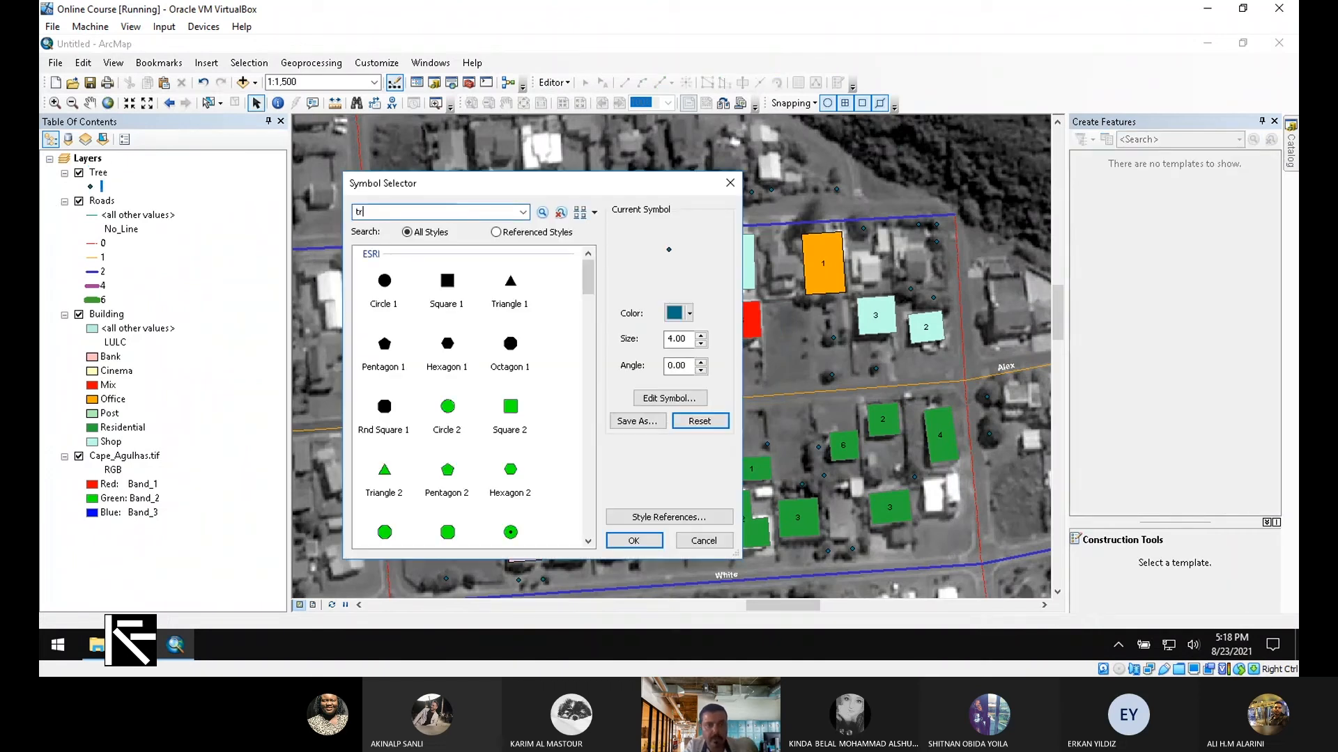
text(tree)
key(Return)
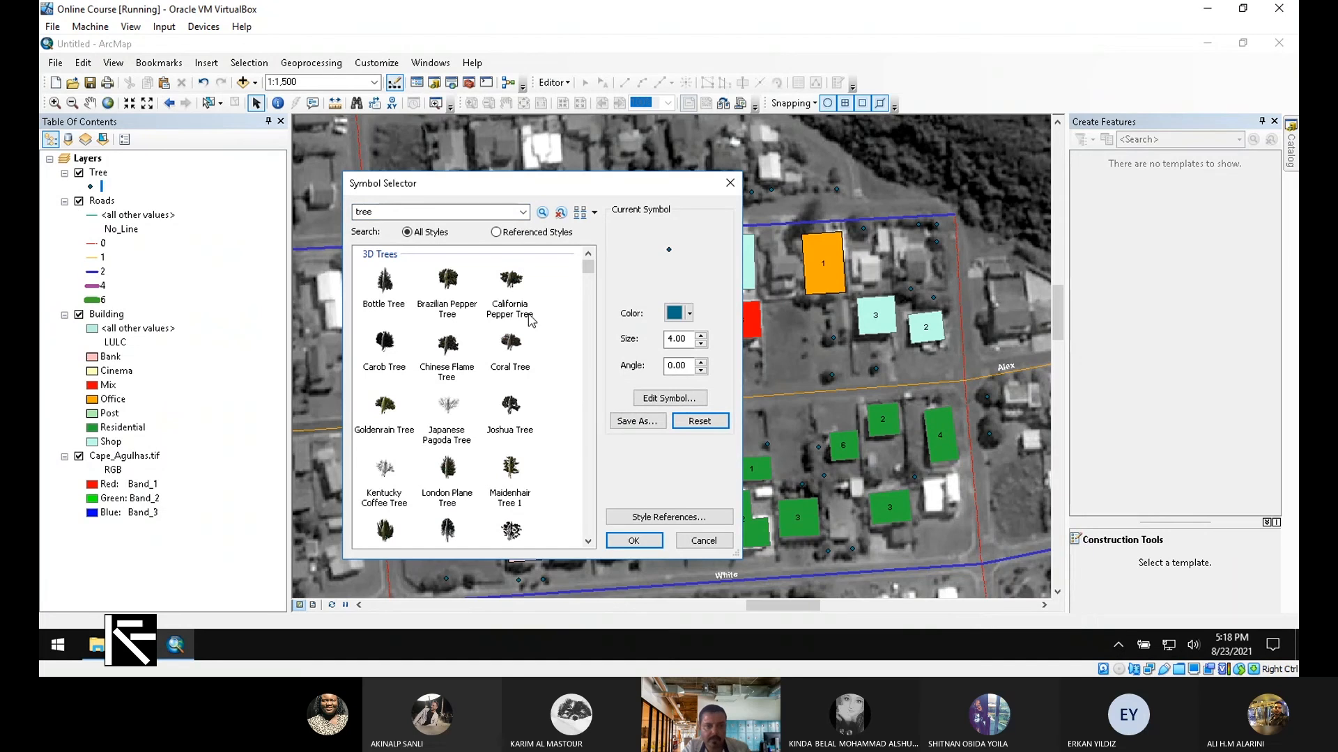
Assign the "Tree, Coniferous, Top" symbol from the Environmental group to the Tree layer.
scroll(531, 321, down, 3)
scroll(531, 321, down, 15)
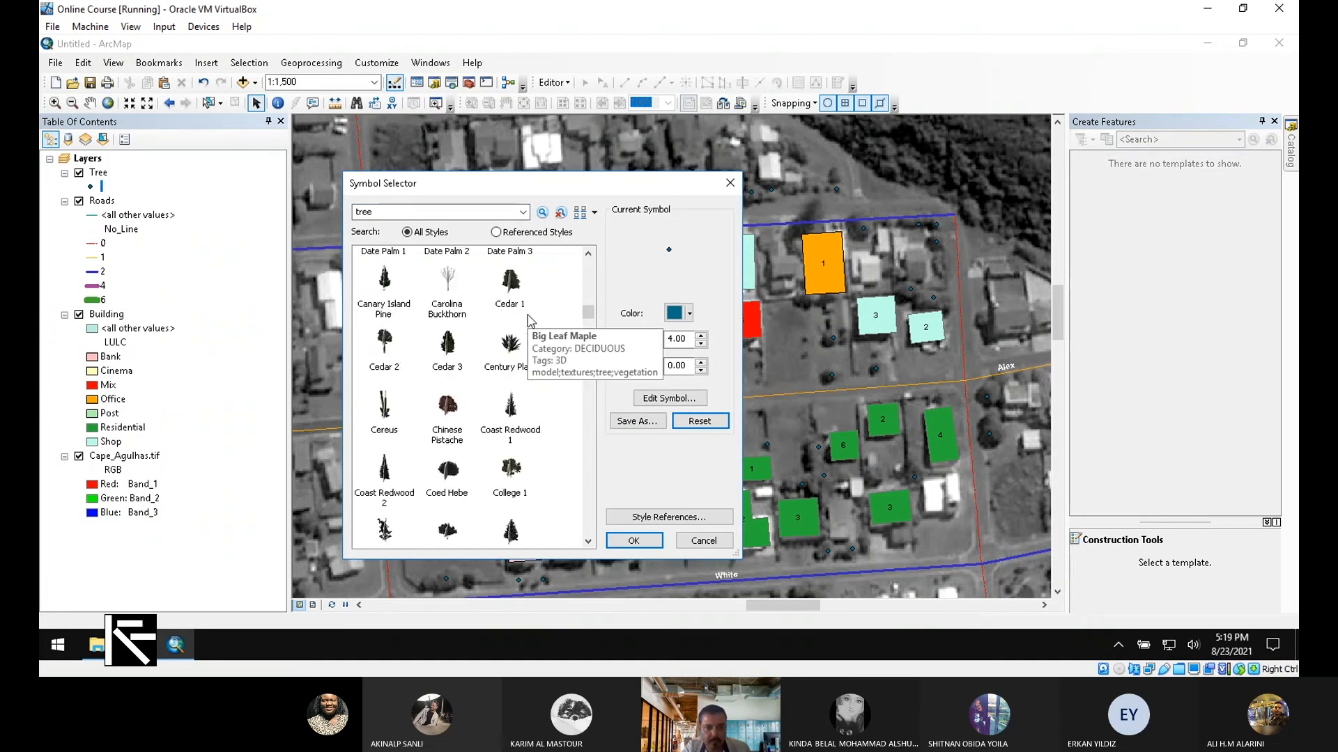
scroll(530, 320, down, 10)
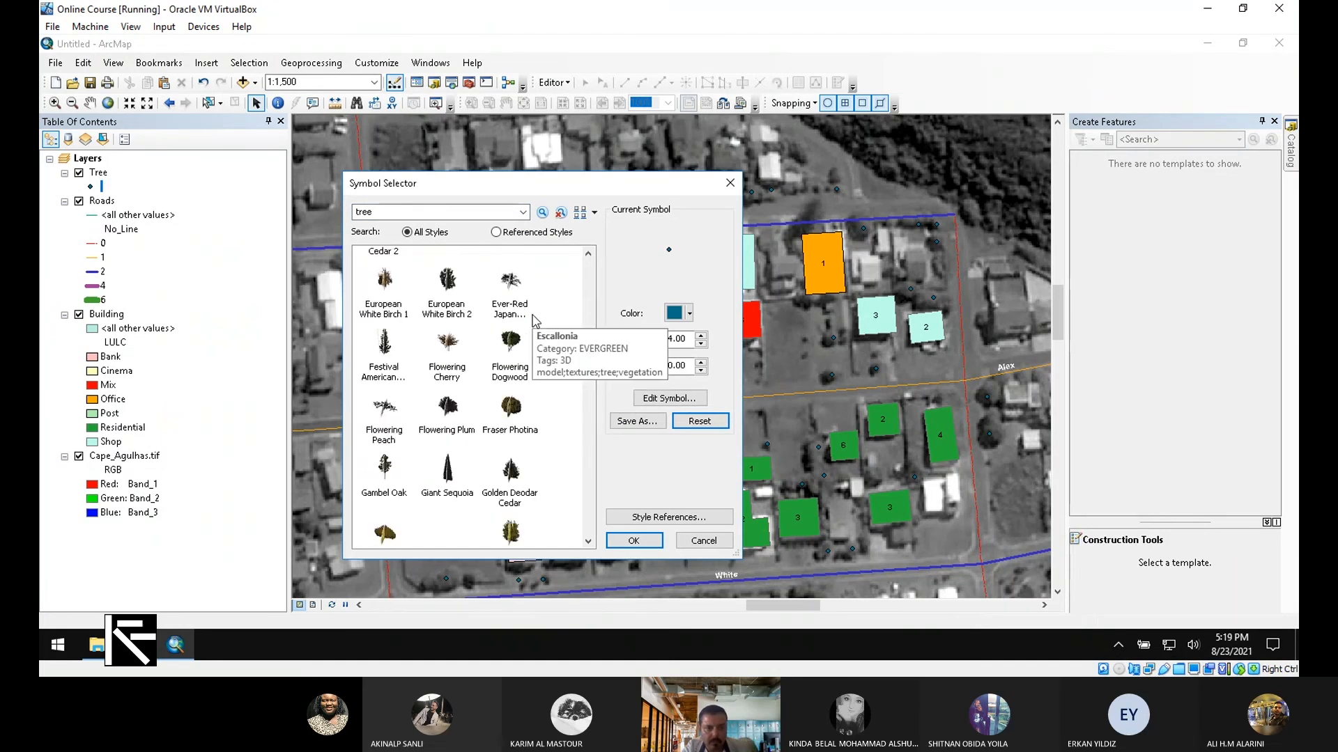
scroll(535, 320, down, 10)
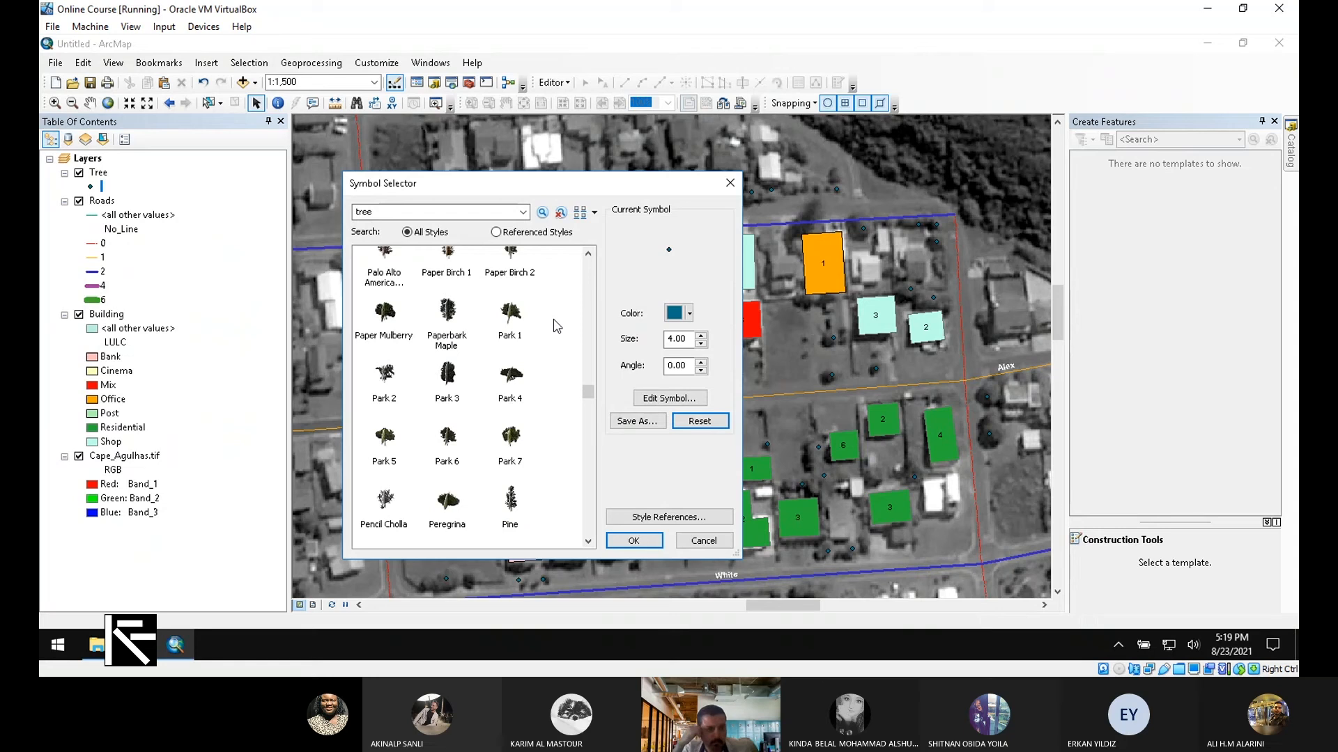
scroll(557, 326, down, 5)
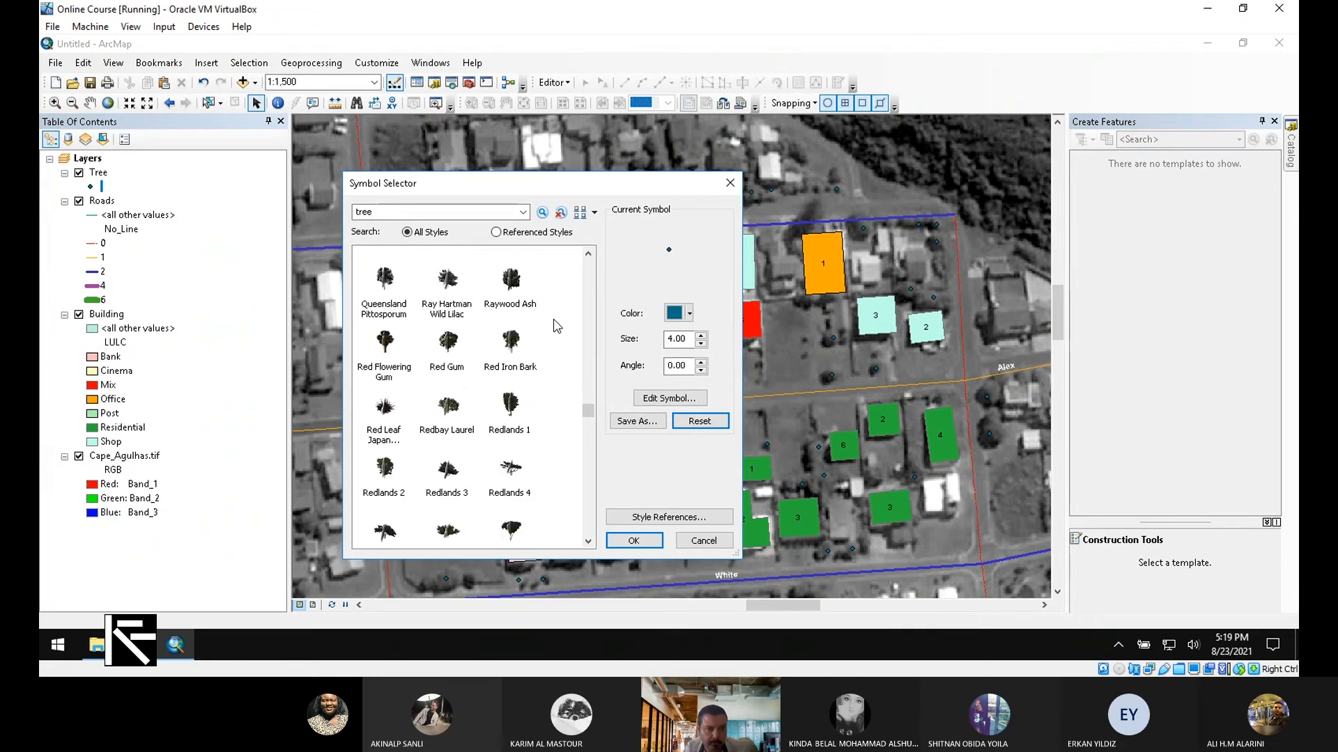
scroll(561, 362, down, 8)
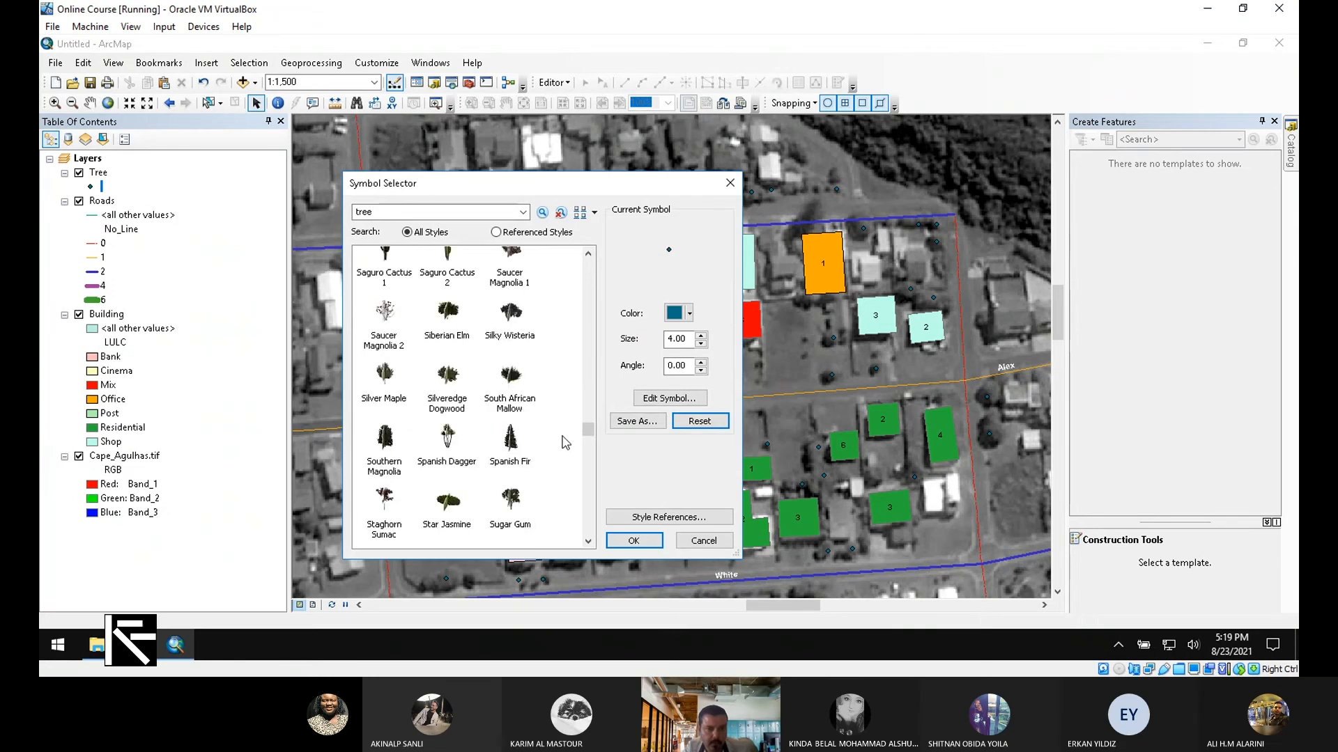
scroll(565, 443, down, 8)
scroll(565, 443, down, 5)
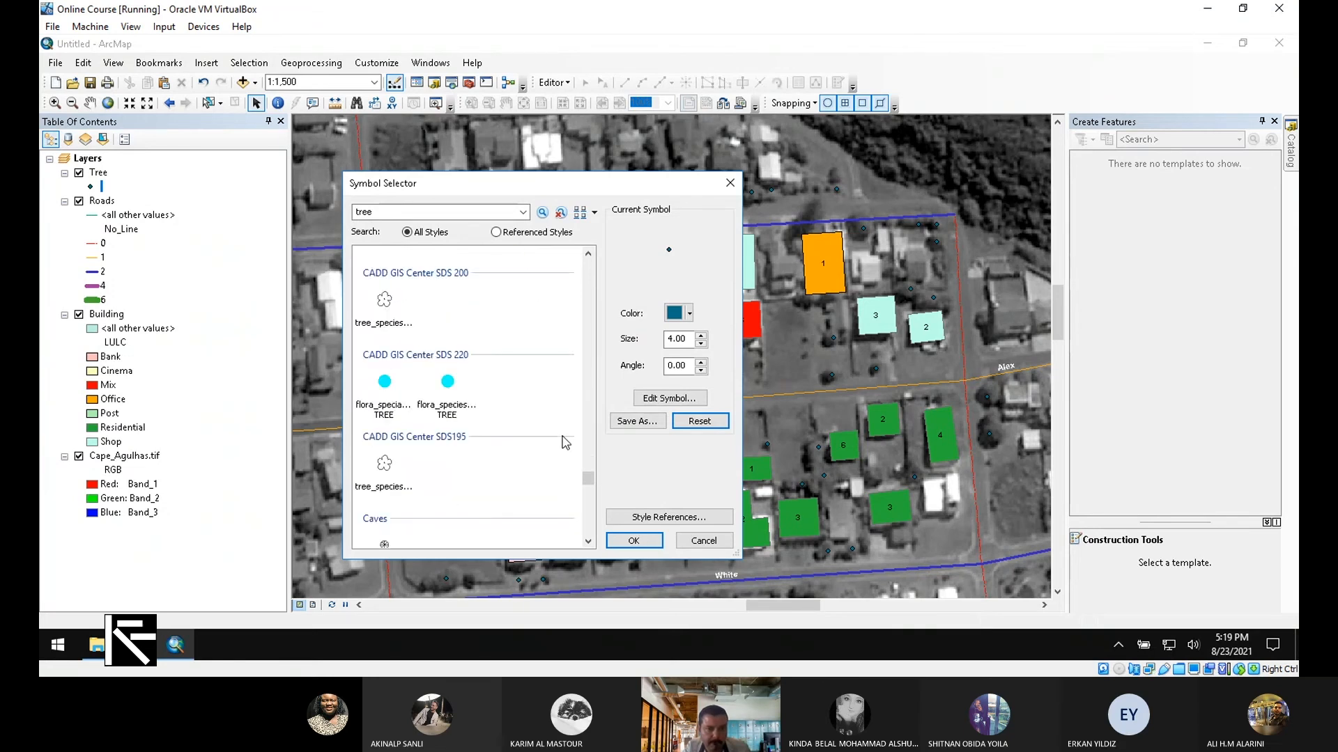
scroll(565, 443, up, 3)
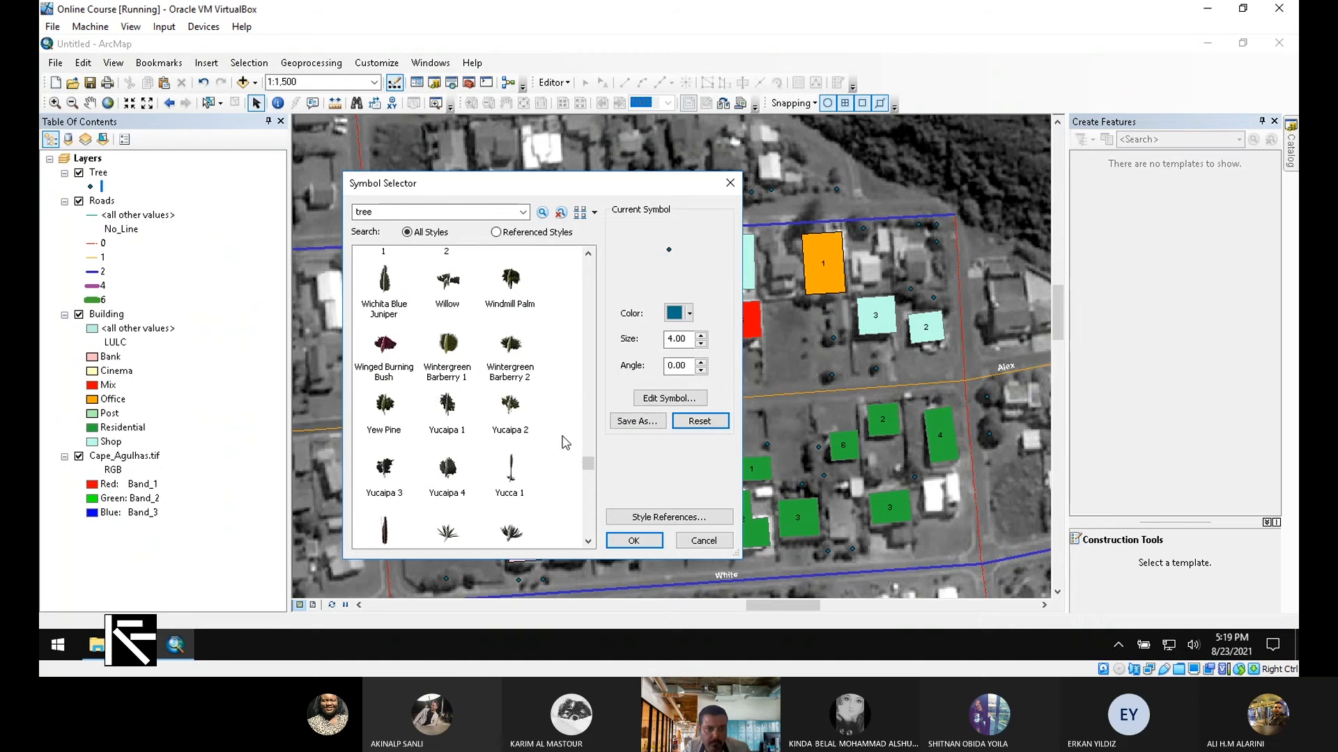
scroll(565, 443, down, 3)
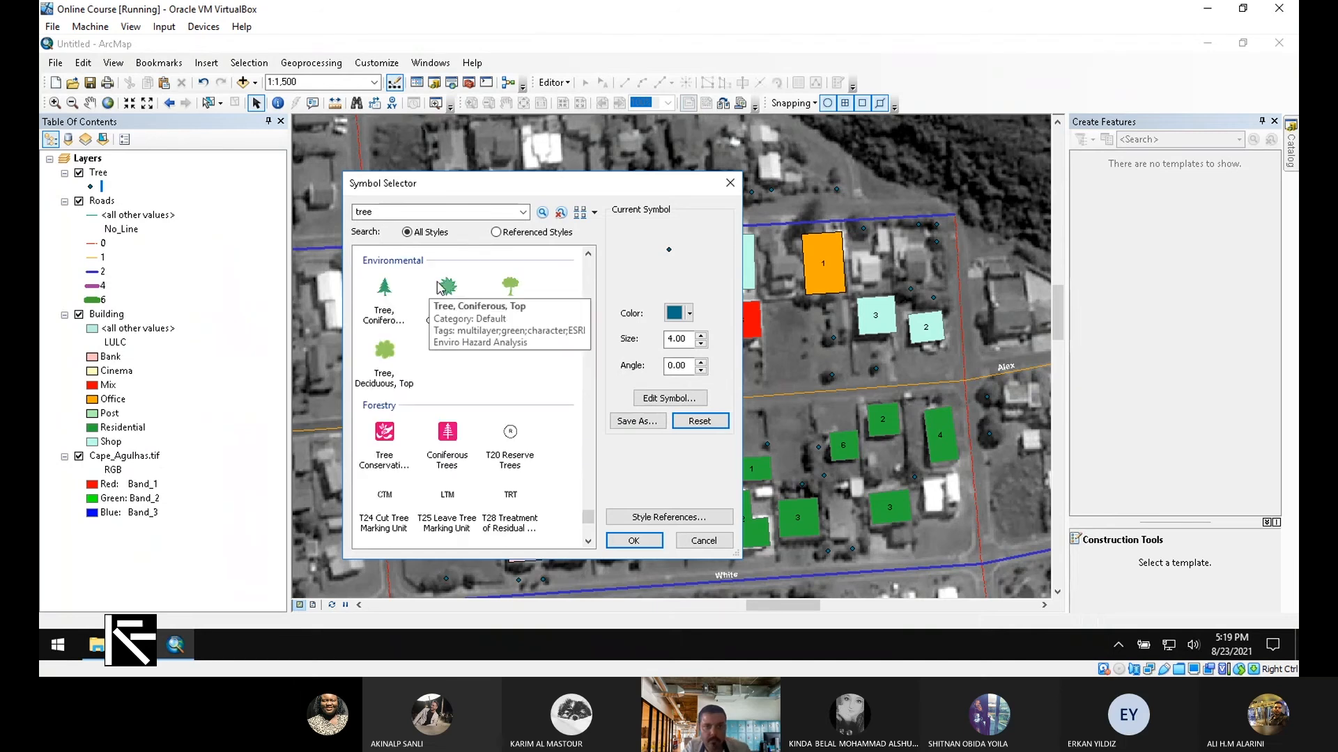
click(447, 296)
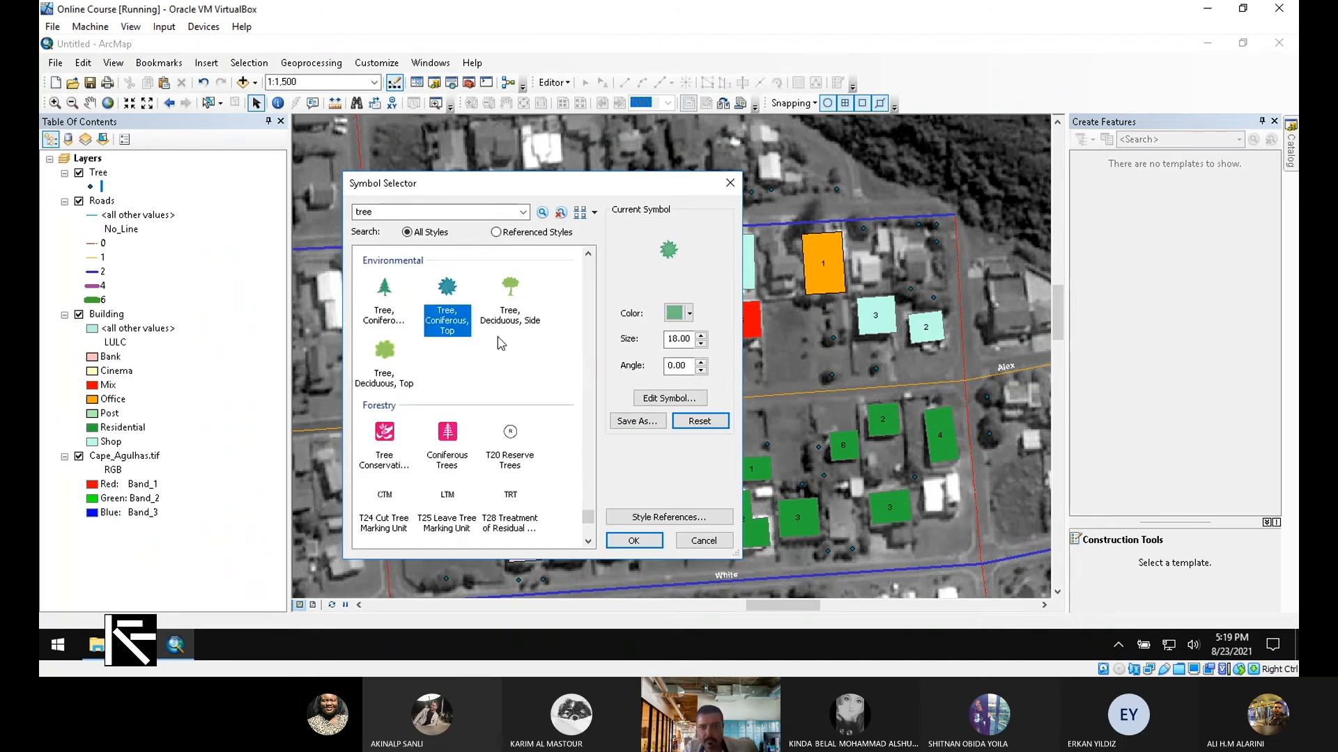
click(634, 541)
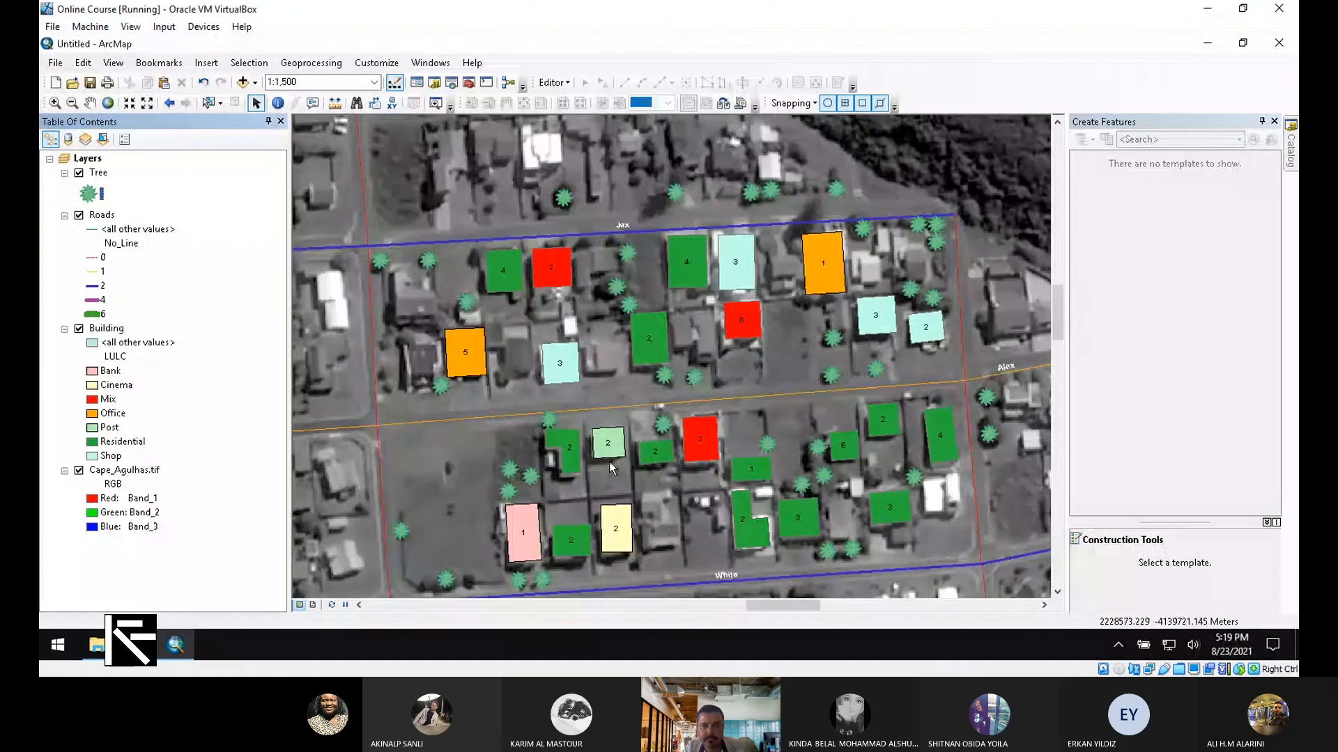
scroll(609, 461, up, 2)
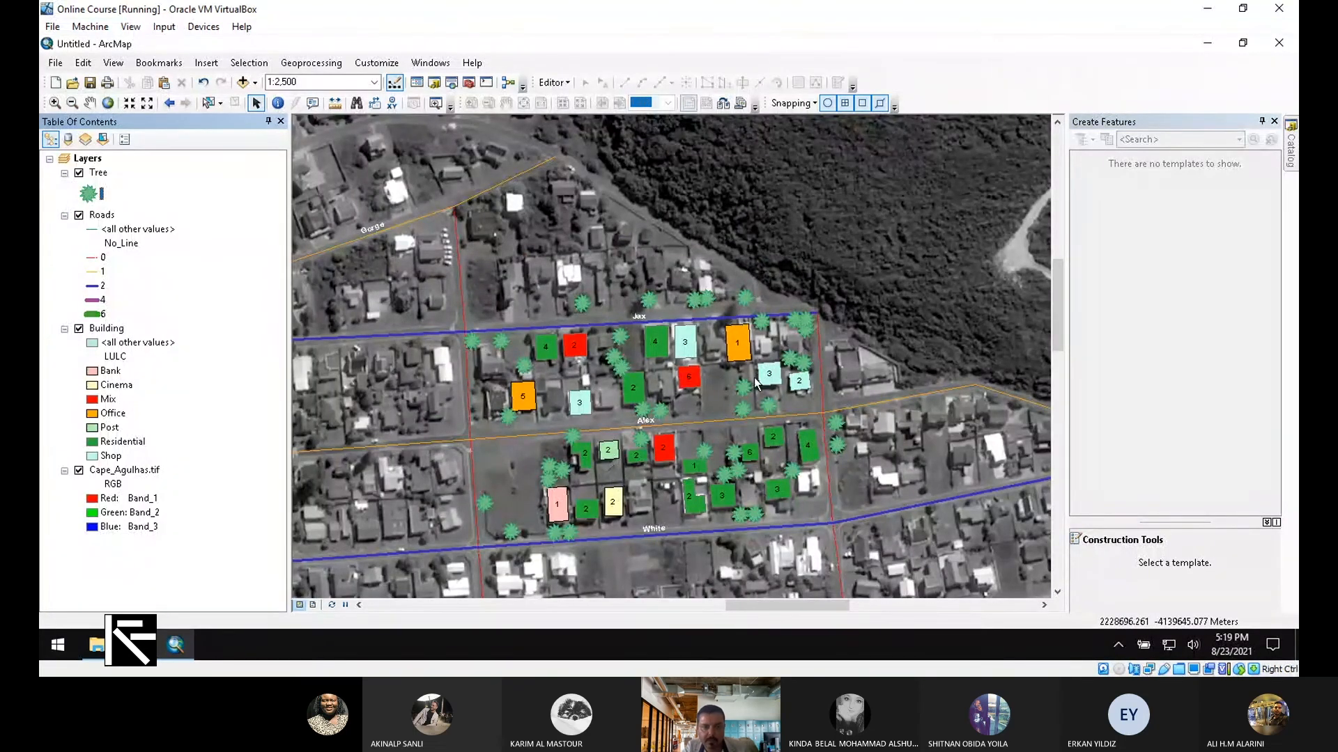
Add a Short Integer field named Type to the Tree layer's attribute table.
right_click(99, 174)
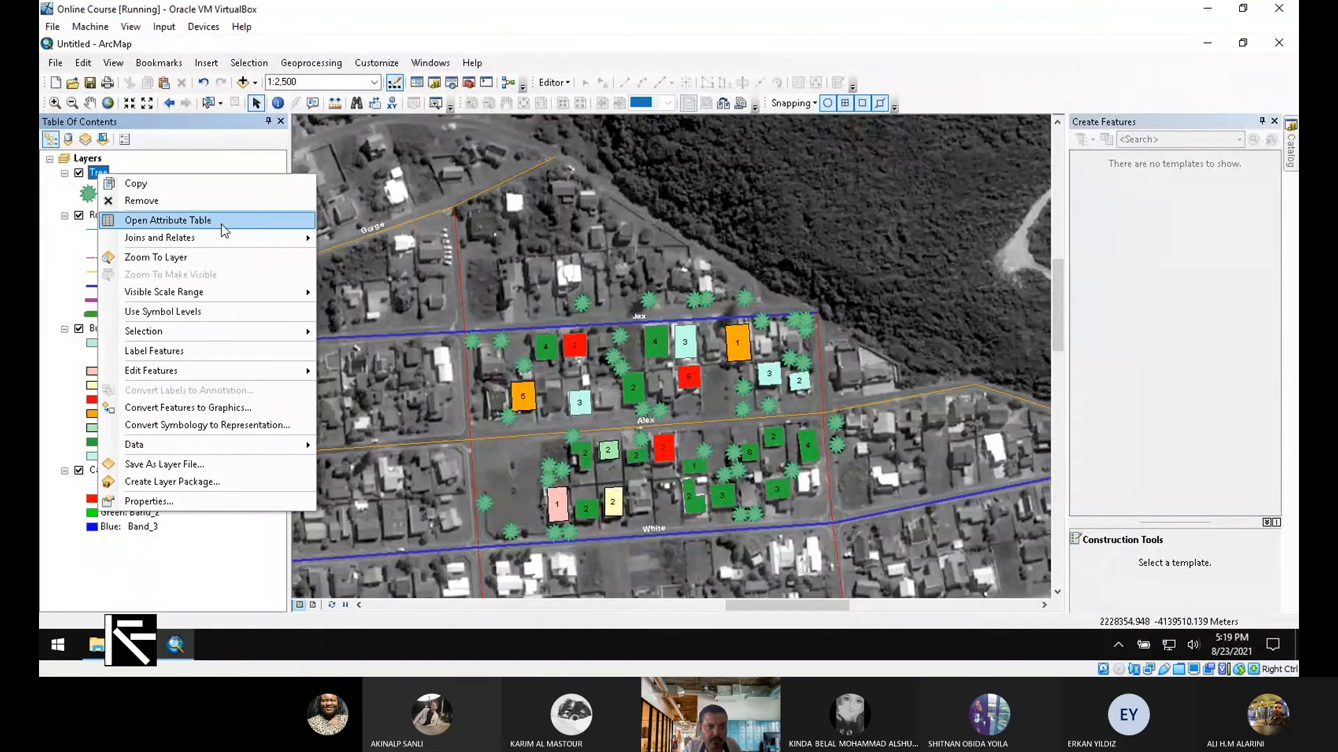
click(223, 226)
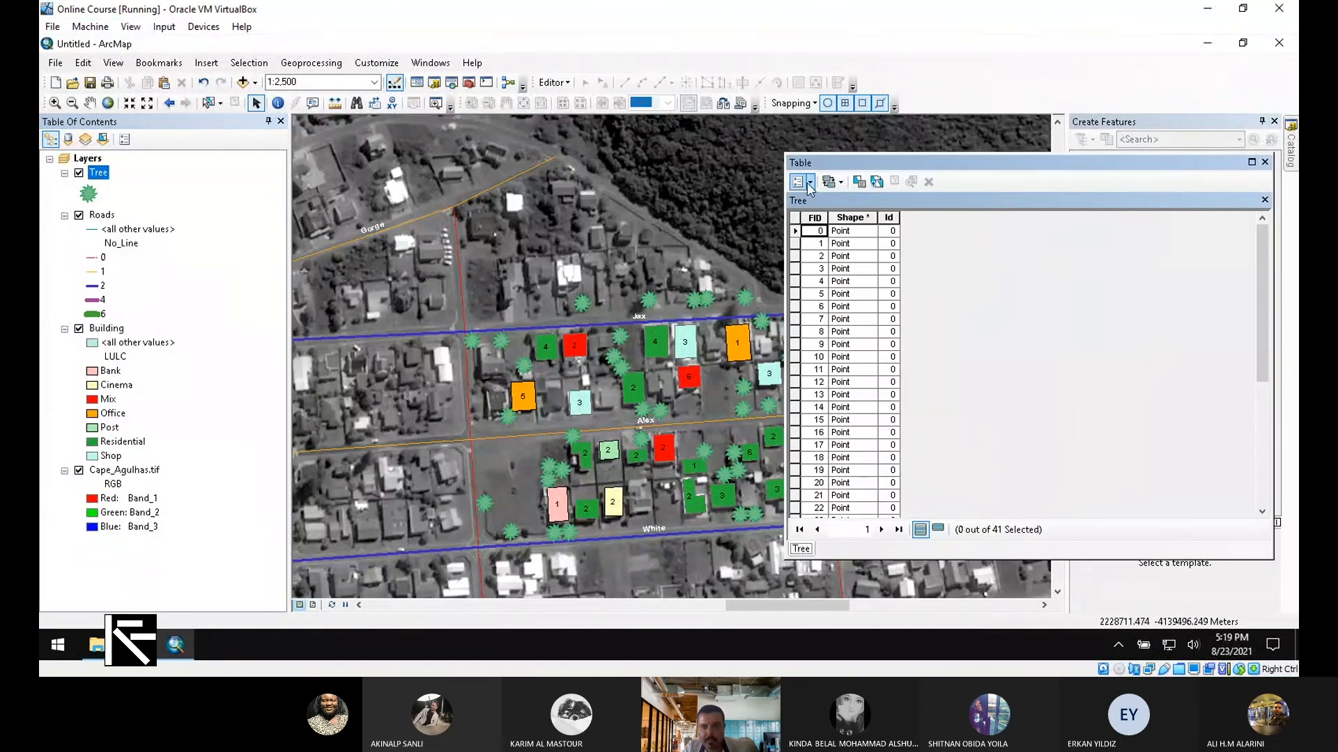
click(806, 183)
click(871, 292)
text(Type)
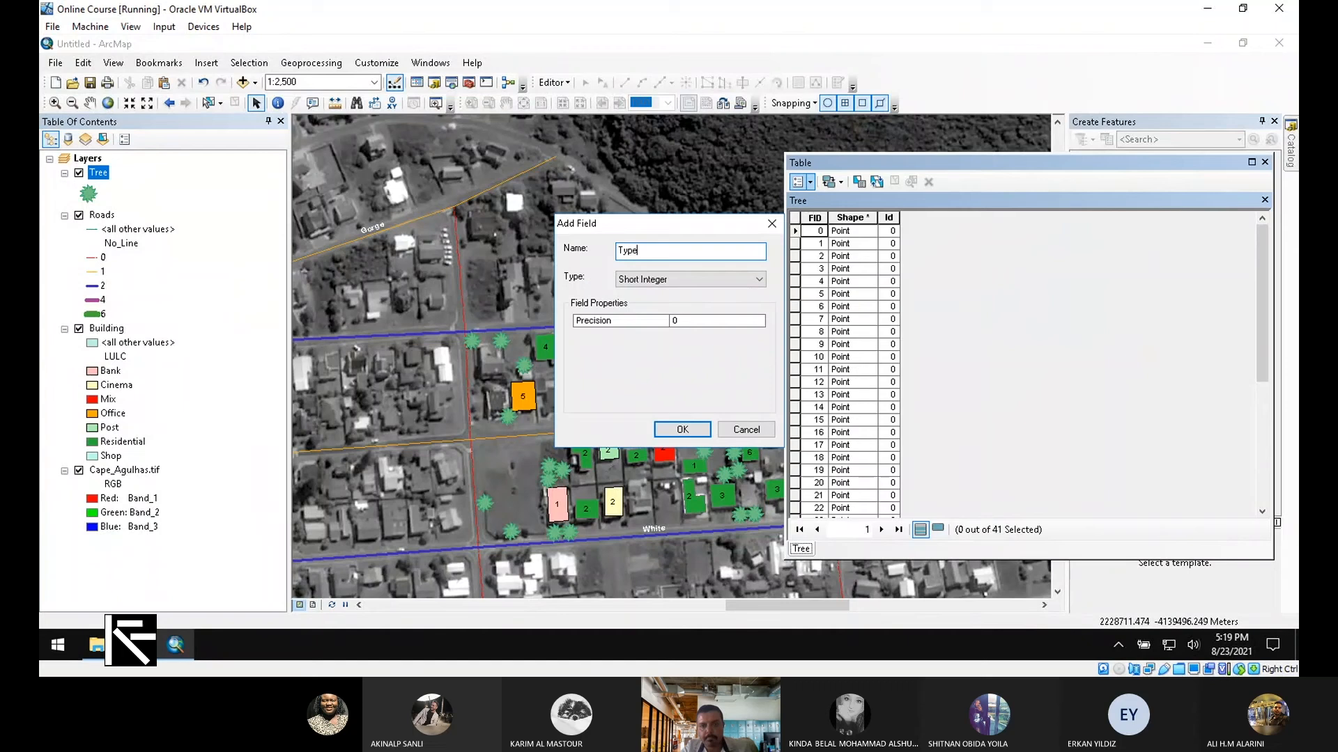
click(702, 281)
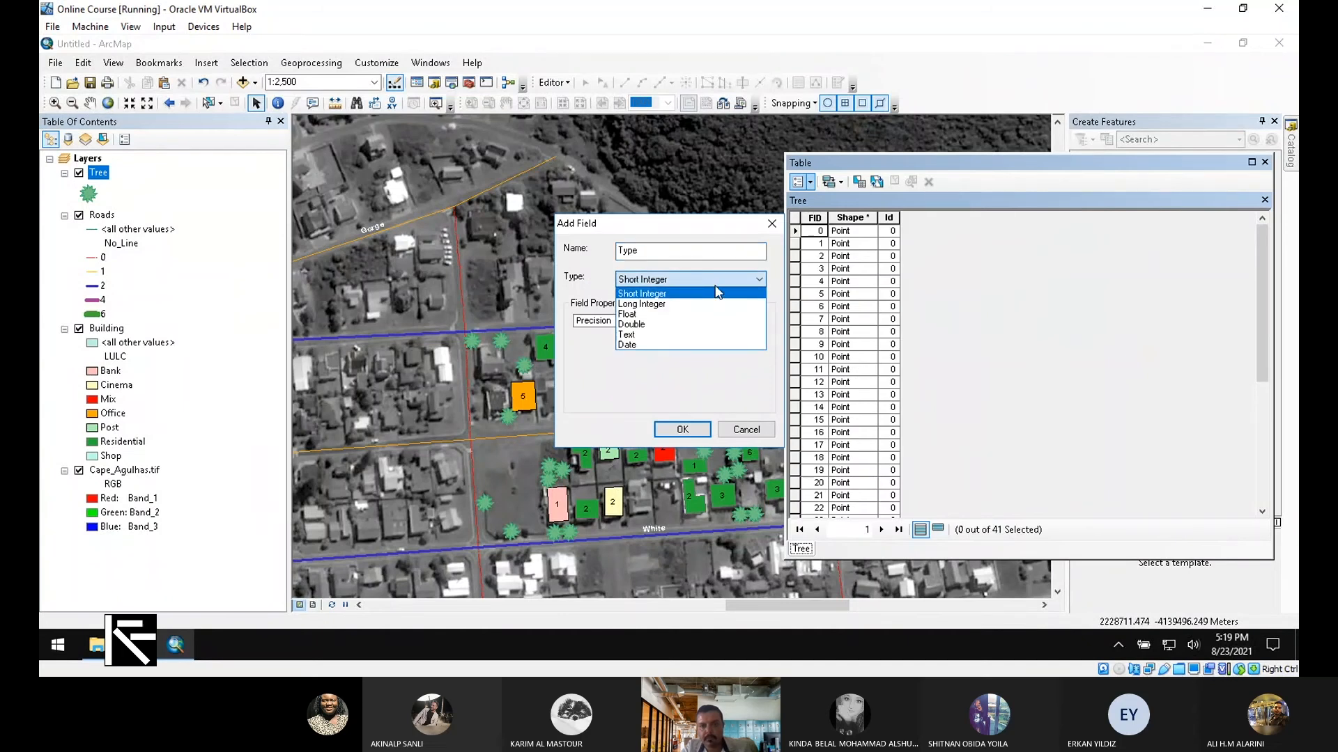
click(705, 232)
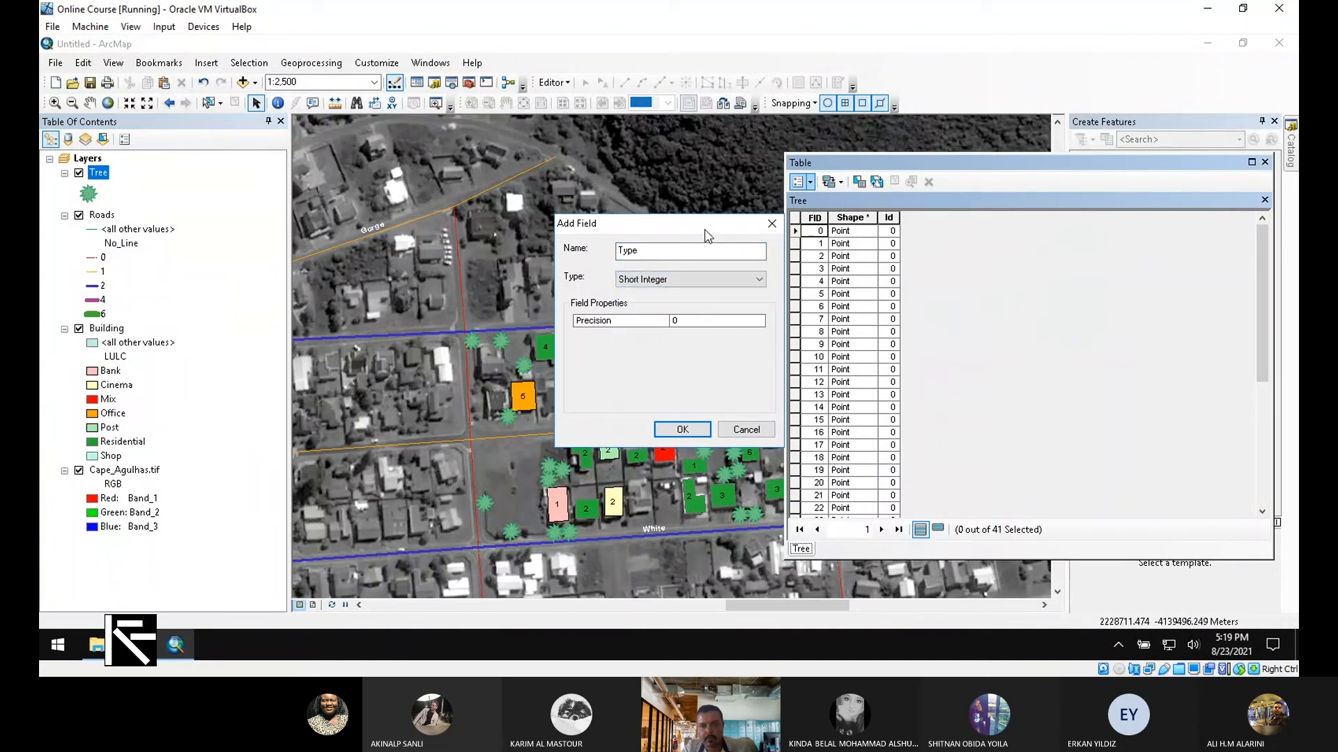
click(690, 429)
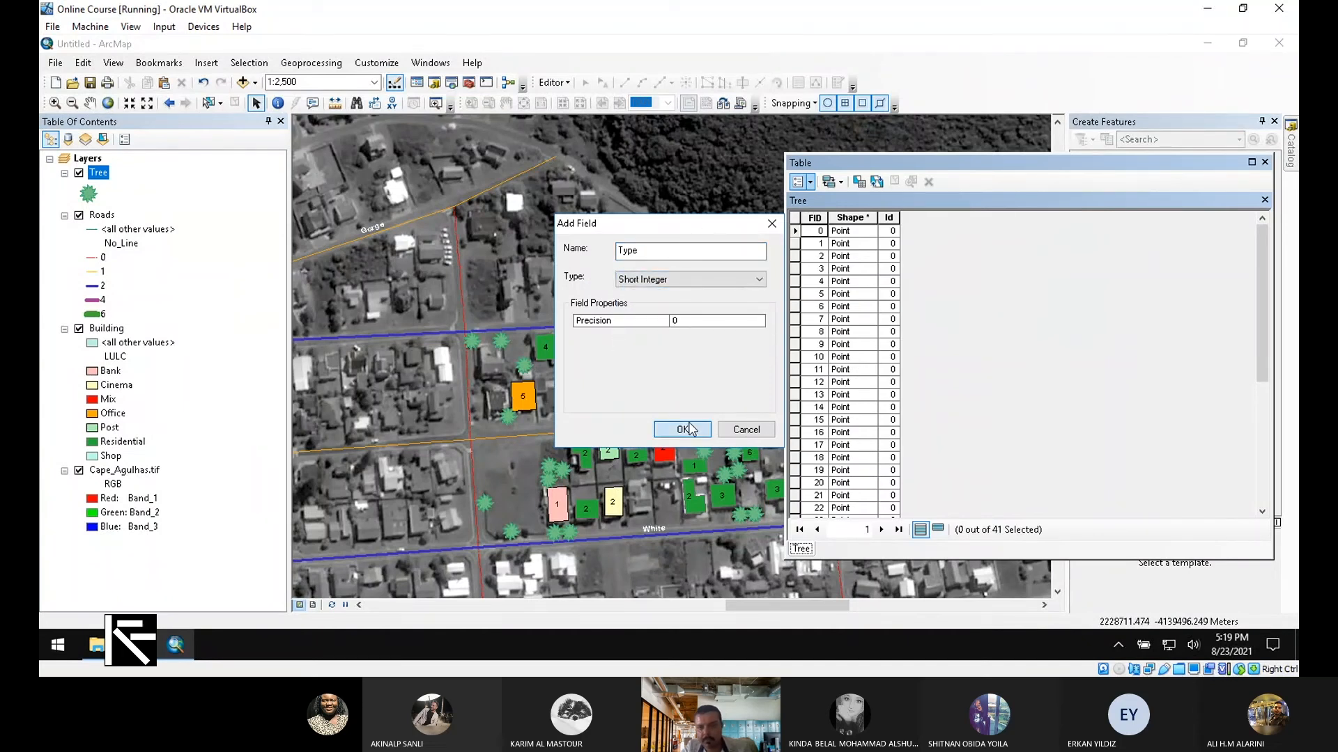
Select the Tree records with FID 0, 4, 8, 11 to 14, 17 to 19, 21, 27, 29 and 31 together.
click(799, 233)
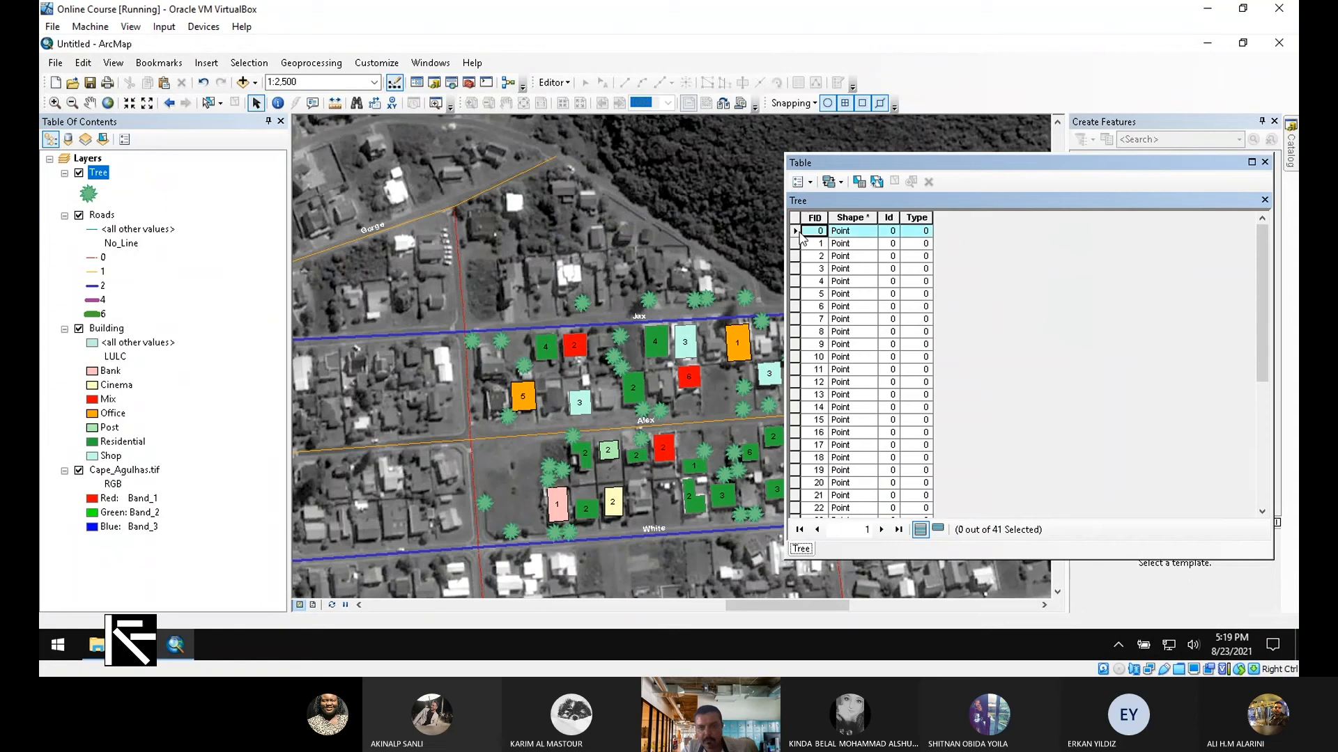
ctrl+click(795, 370)
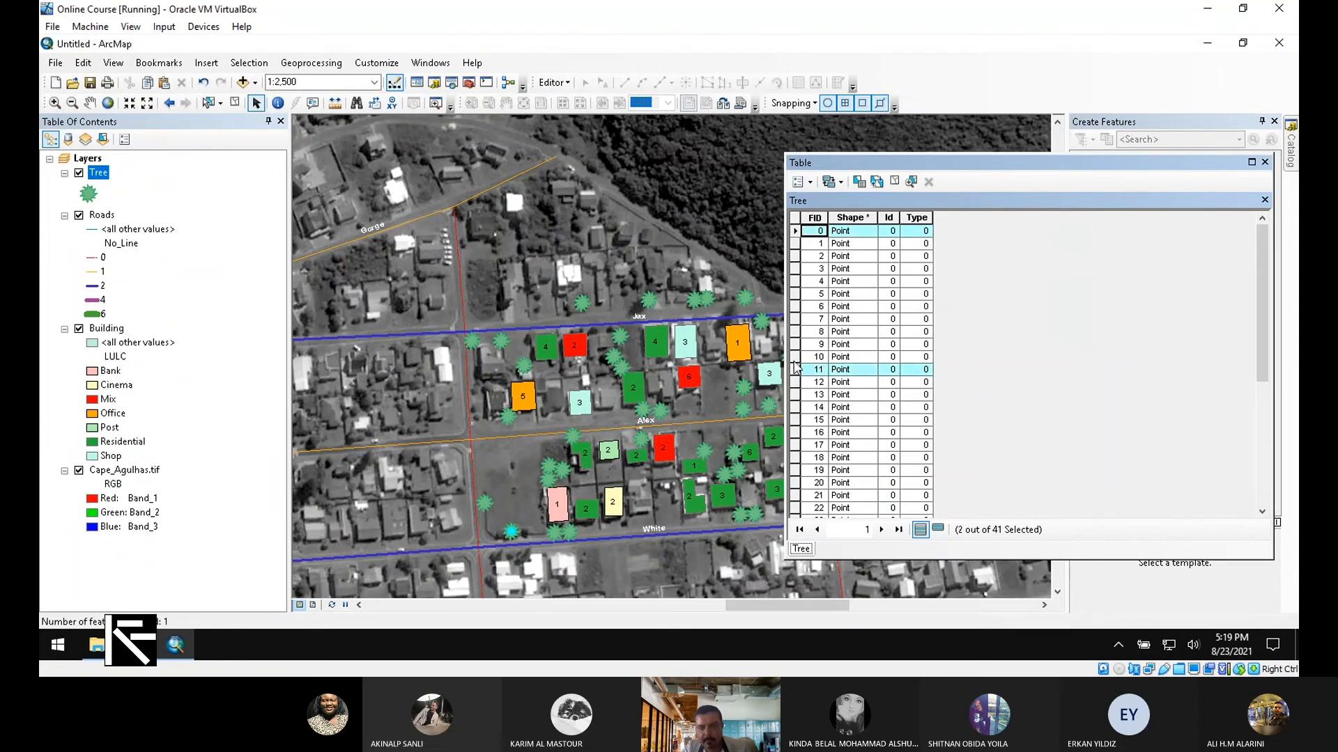
ctrl+click(795, 331)
ctrl+click(795, 282)
ctrl+click(795, 444)
ctrl+click(797, 496)
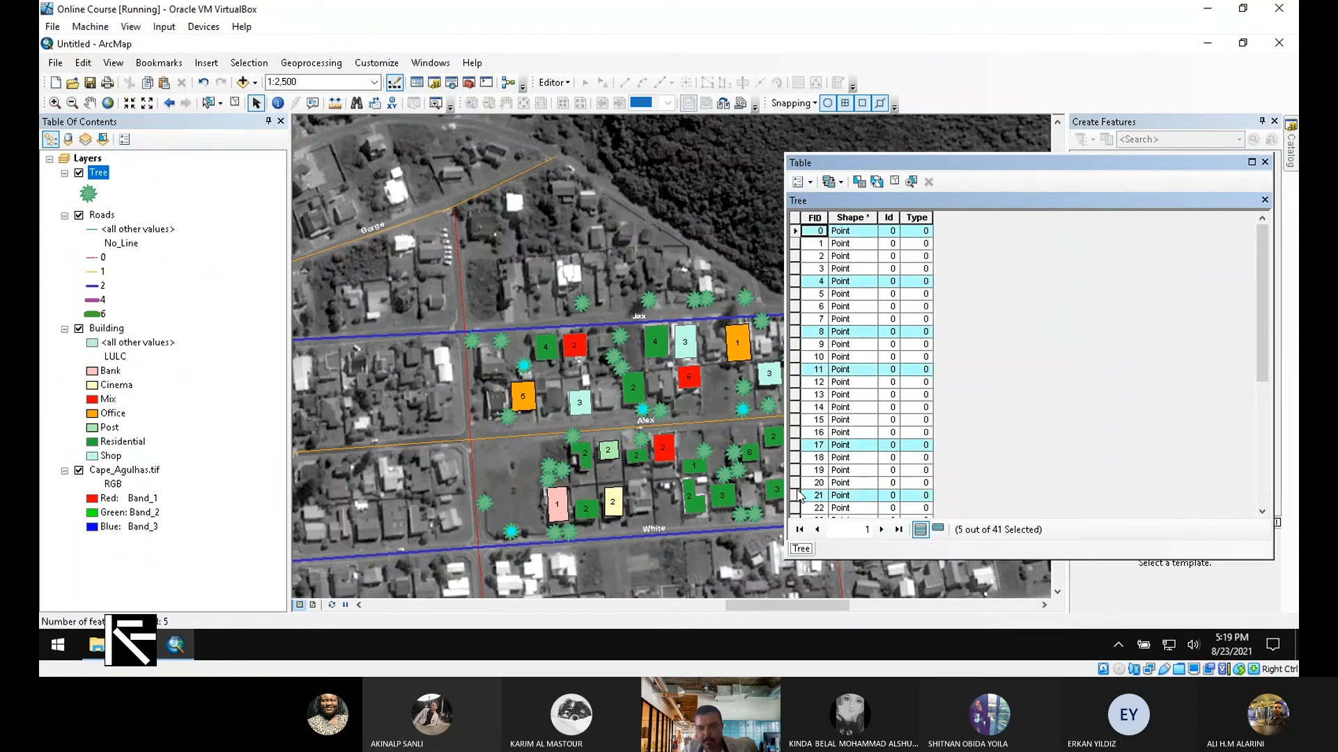
ctrl+click(795, 407)
ctrl+click(795, 394)
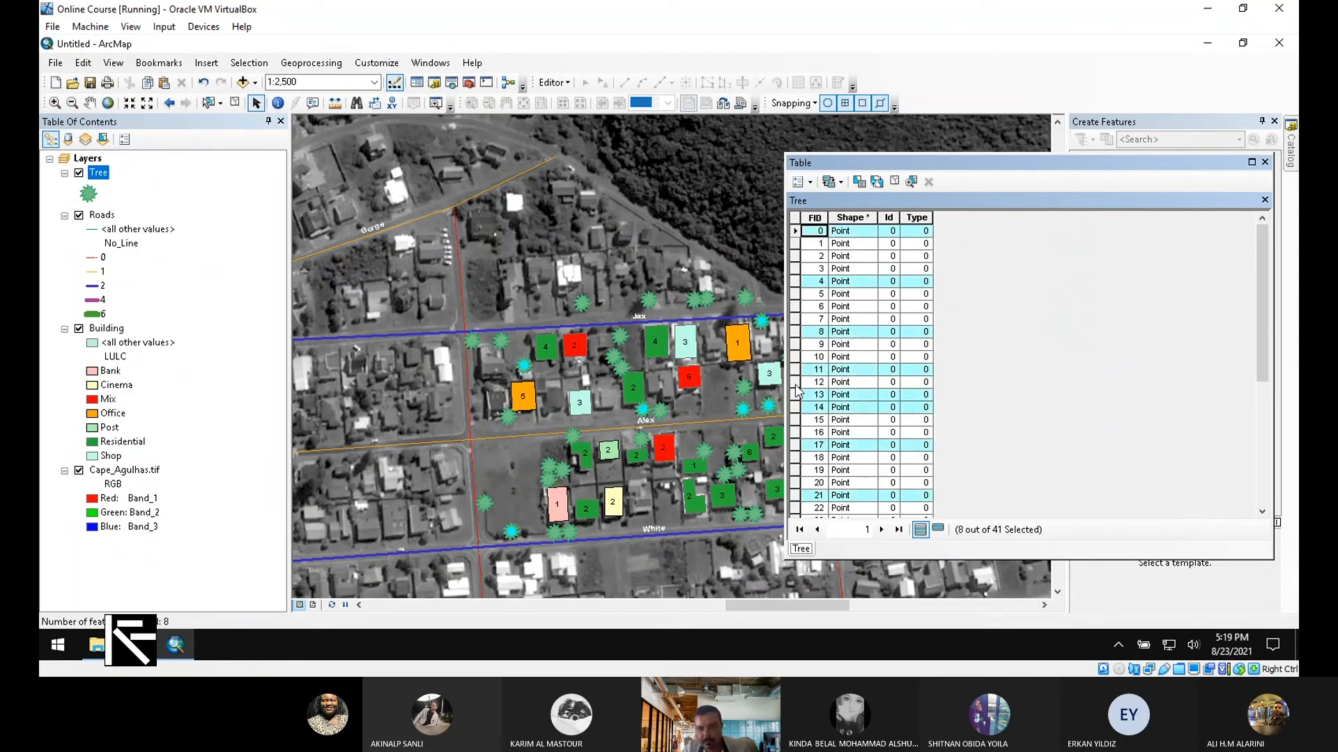
ctrl+click(795, 382)
ctrl+click(795, 470)
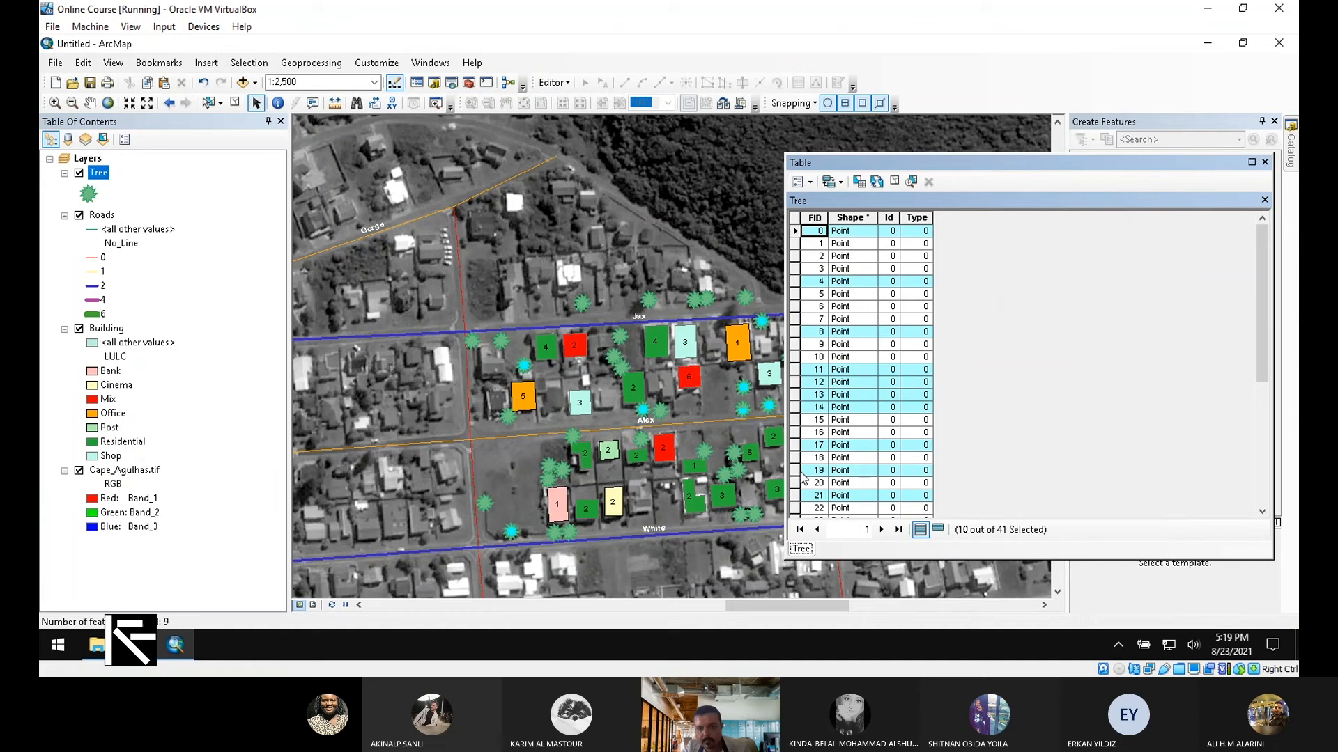
ctrl+click(795, 458)
scroll(801, 474, down, 4)
ctrl+click(795, 470)
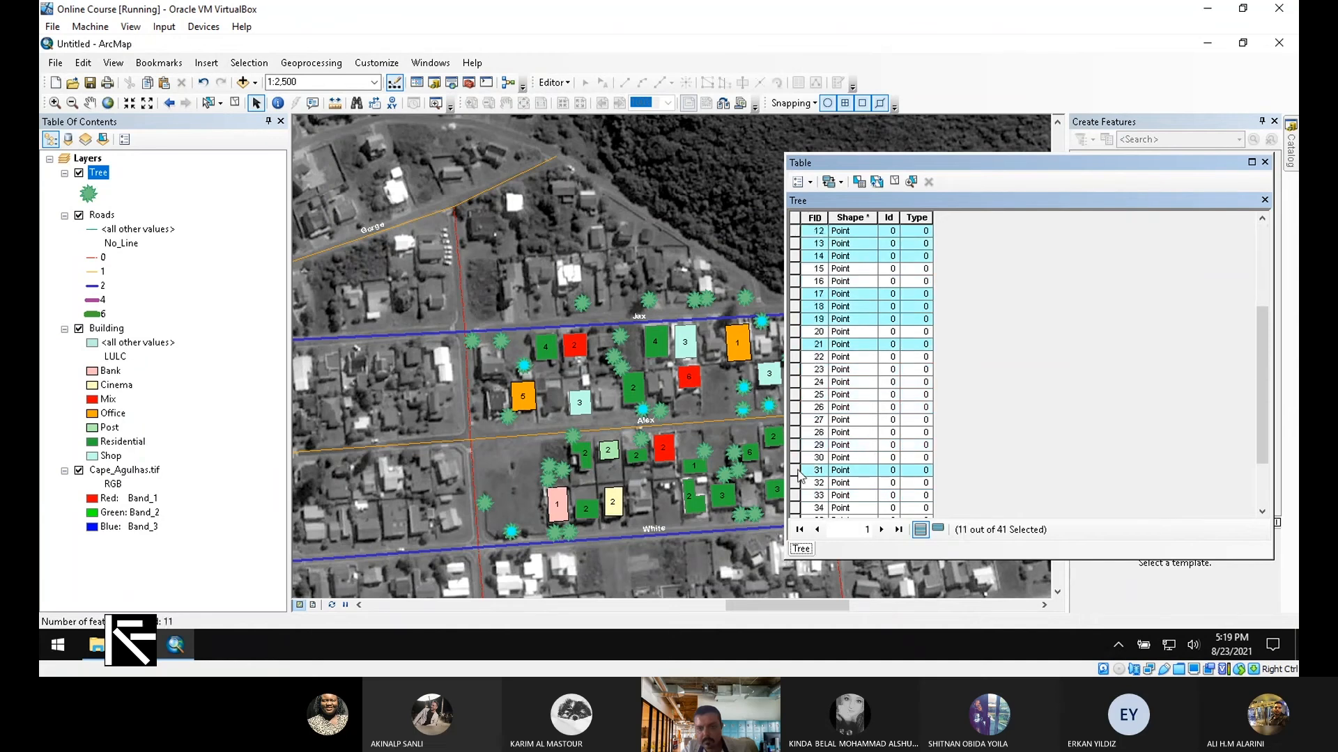
ctrl+click(795, 444)
ctrl+click(795, 419)
Calculate the Type field as 1 for the selected Tree records, continuing outside an edit session.
right_click(922, 220)
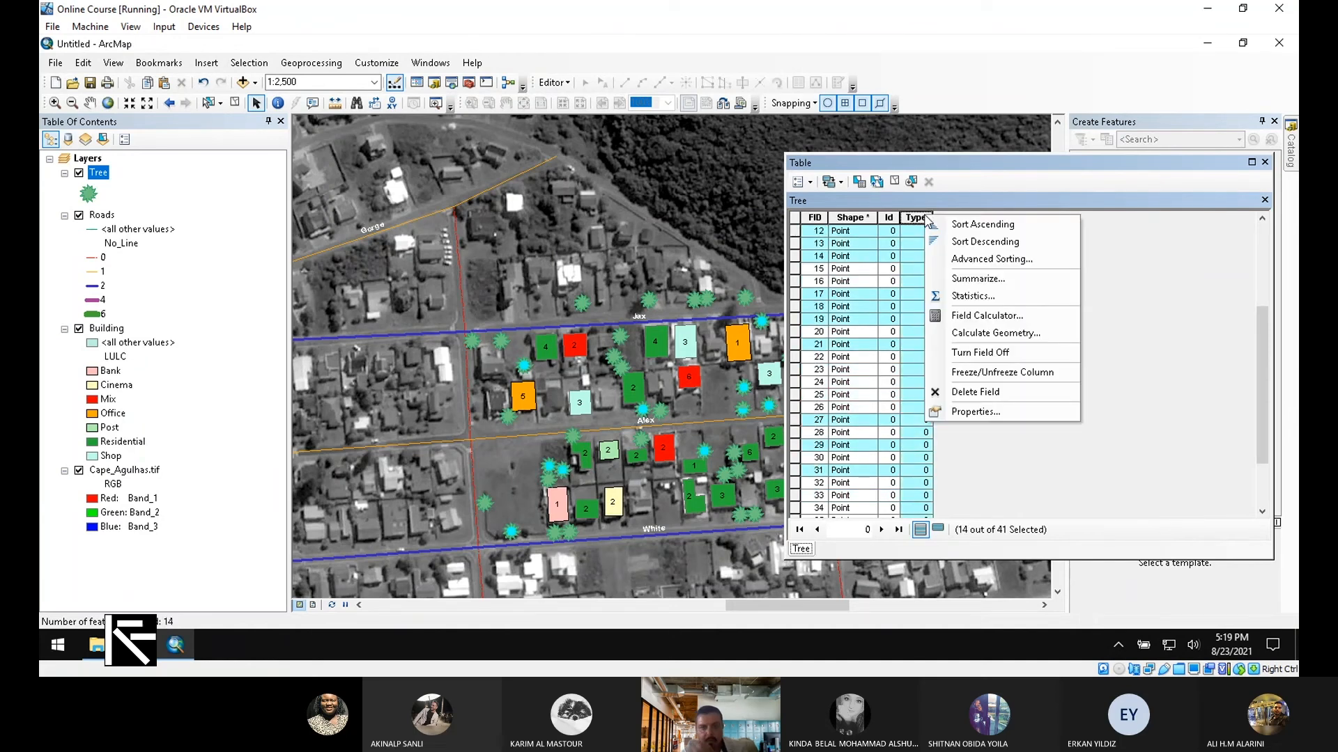
click(977, 315)
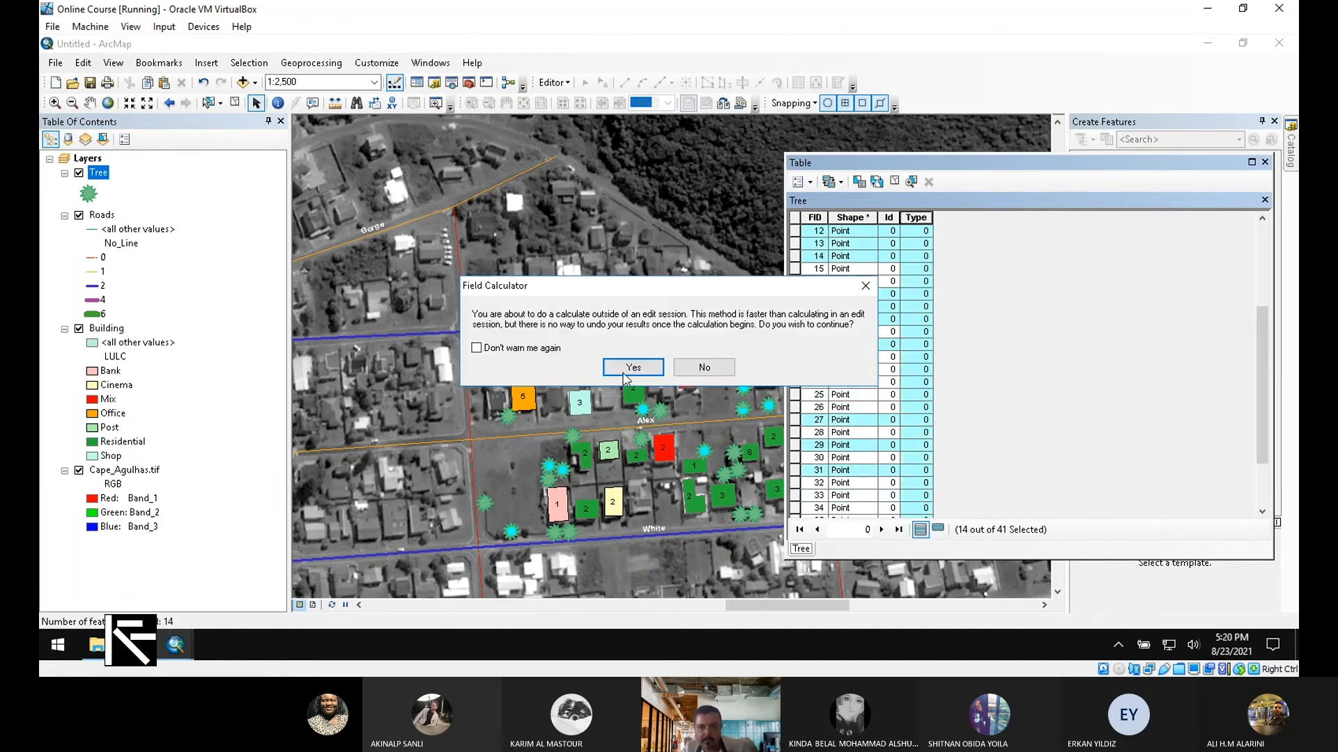
click(622, 368)
text(1)
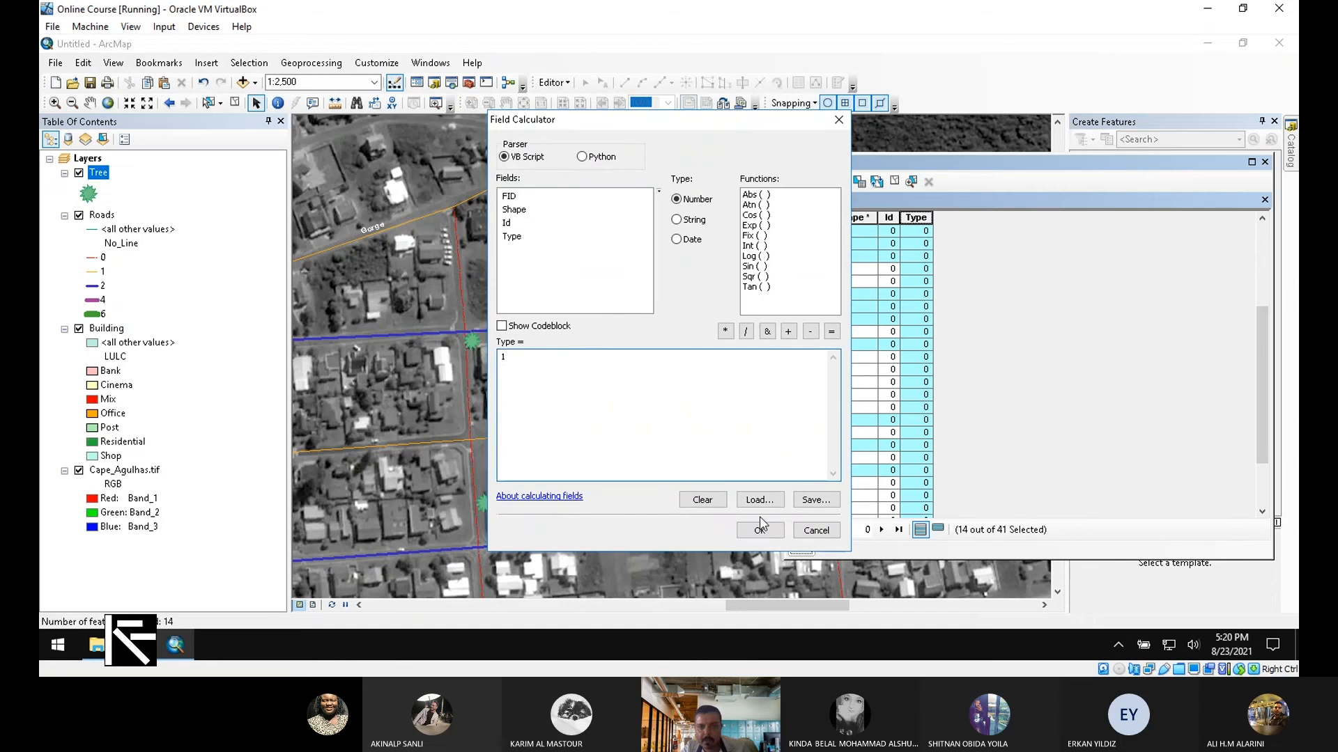
click(761, 531)
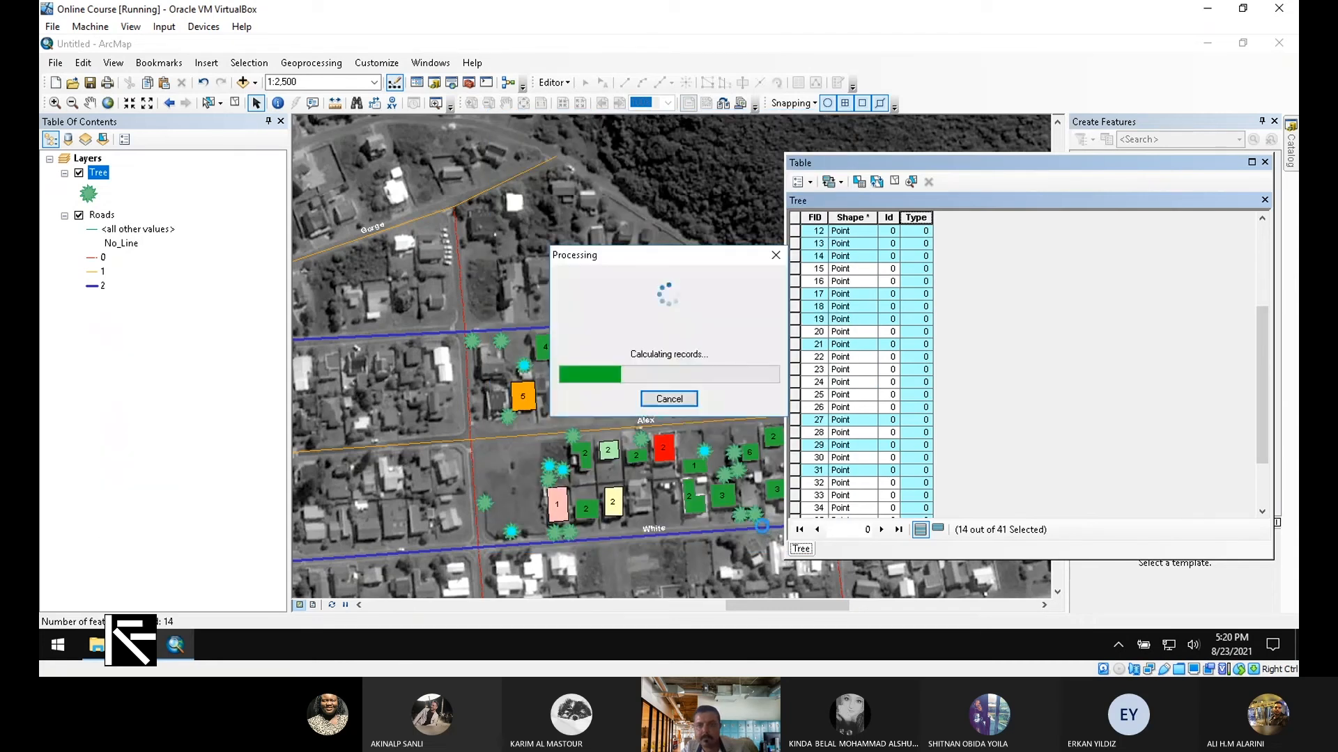
Enlarge the Tree attribute table to check the calculated Type values, and close it.
right_click(918, 219)
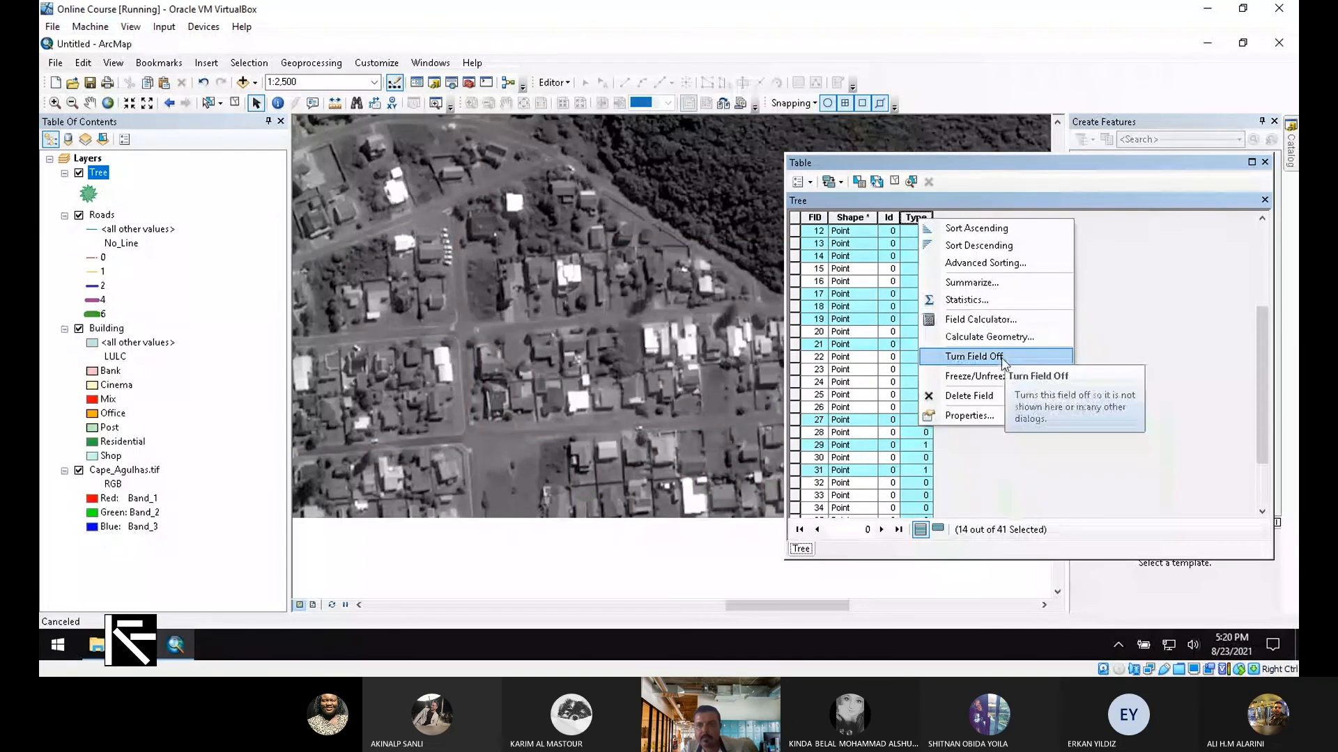
click(1251, 161)
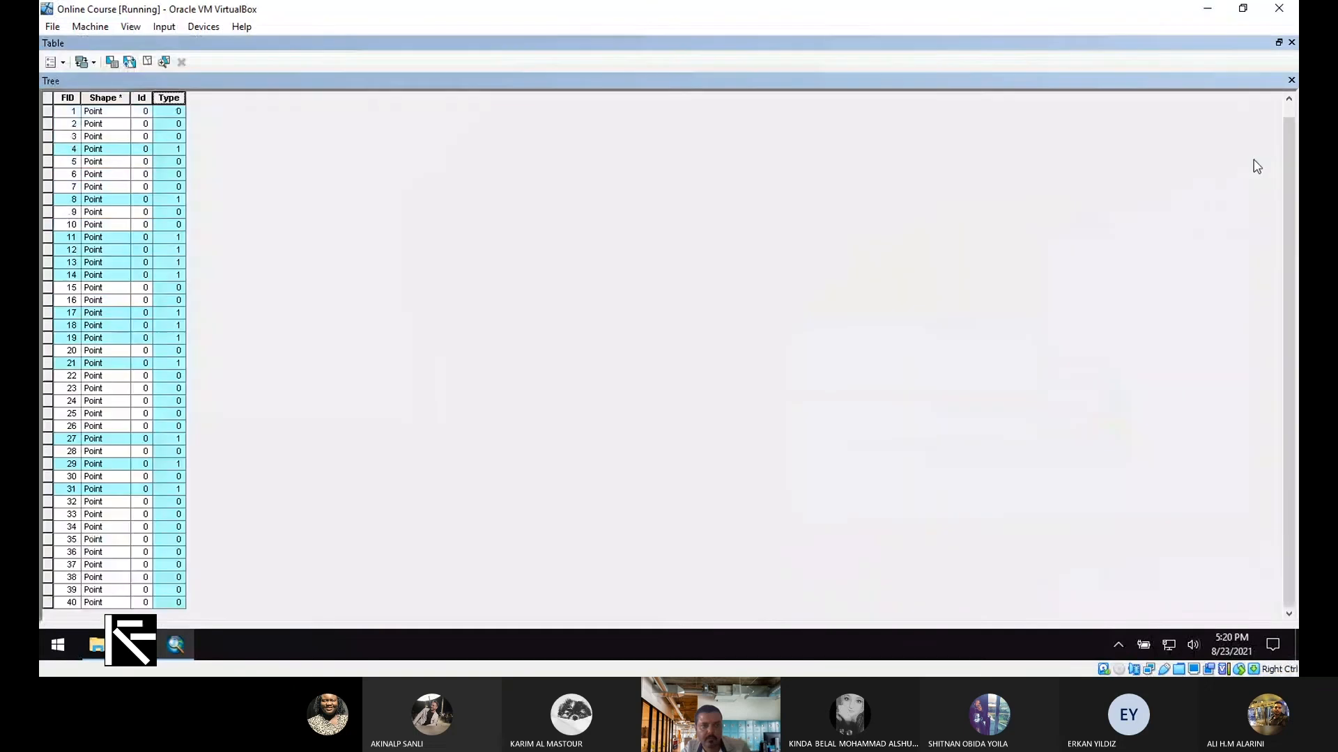
click(1292, 44)
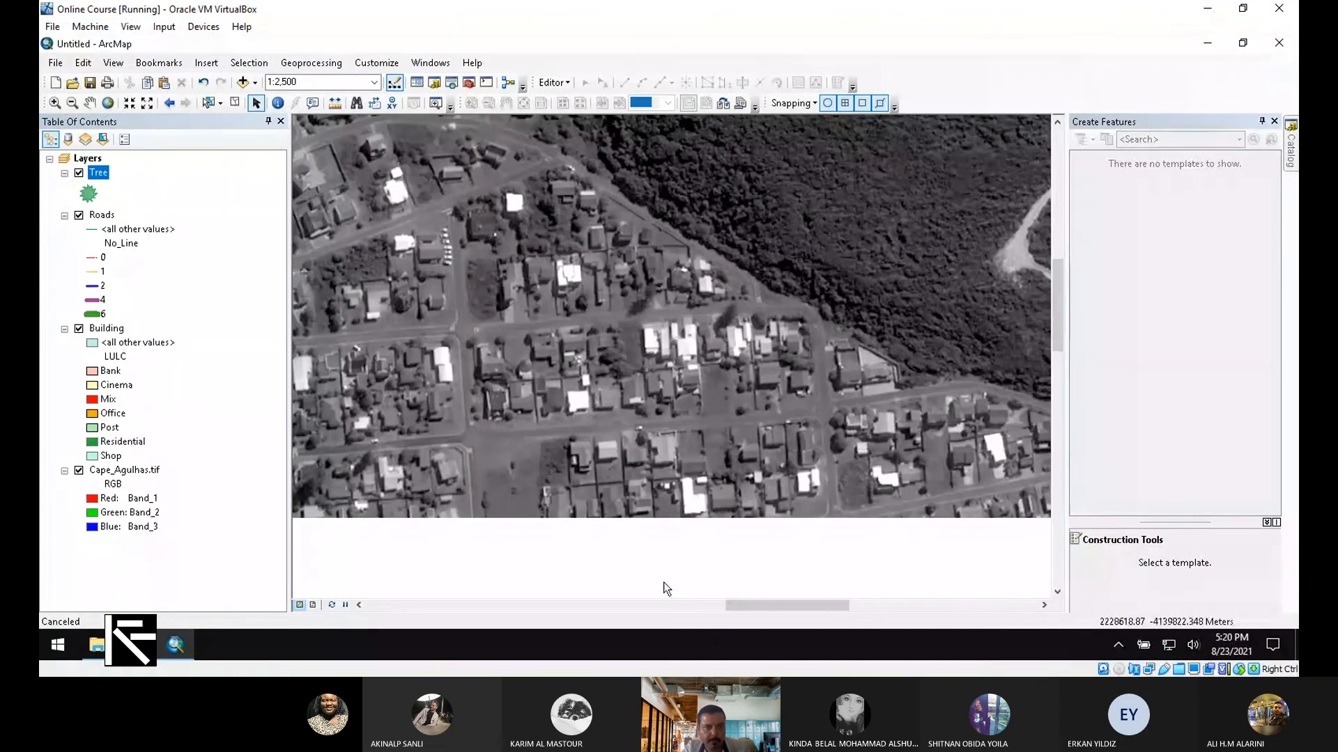
Zoom the map to the extent of the Tree layer.
right_click(103, 181)
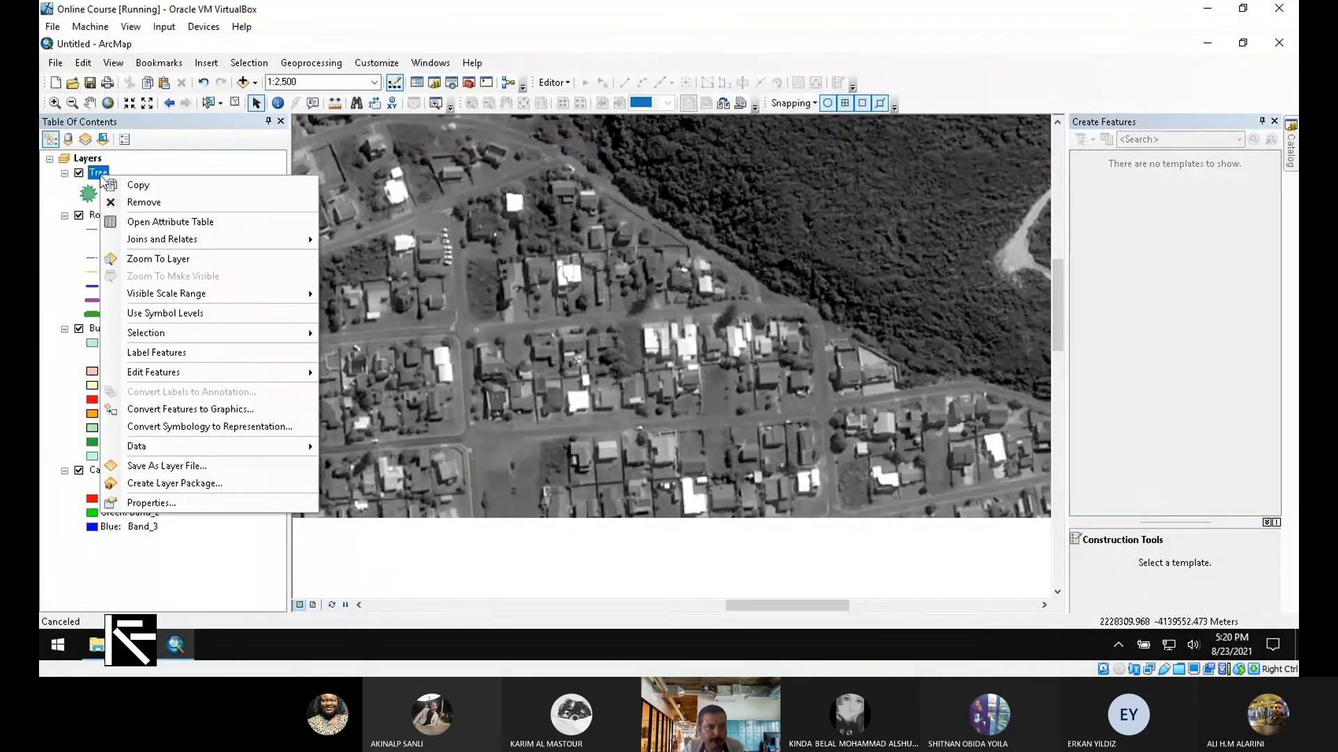
click(198, 268)
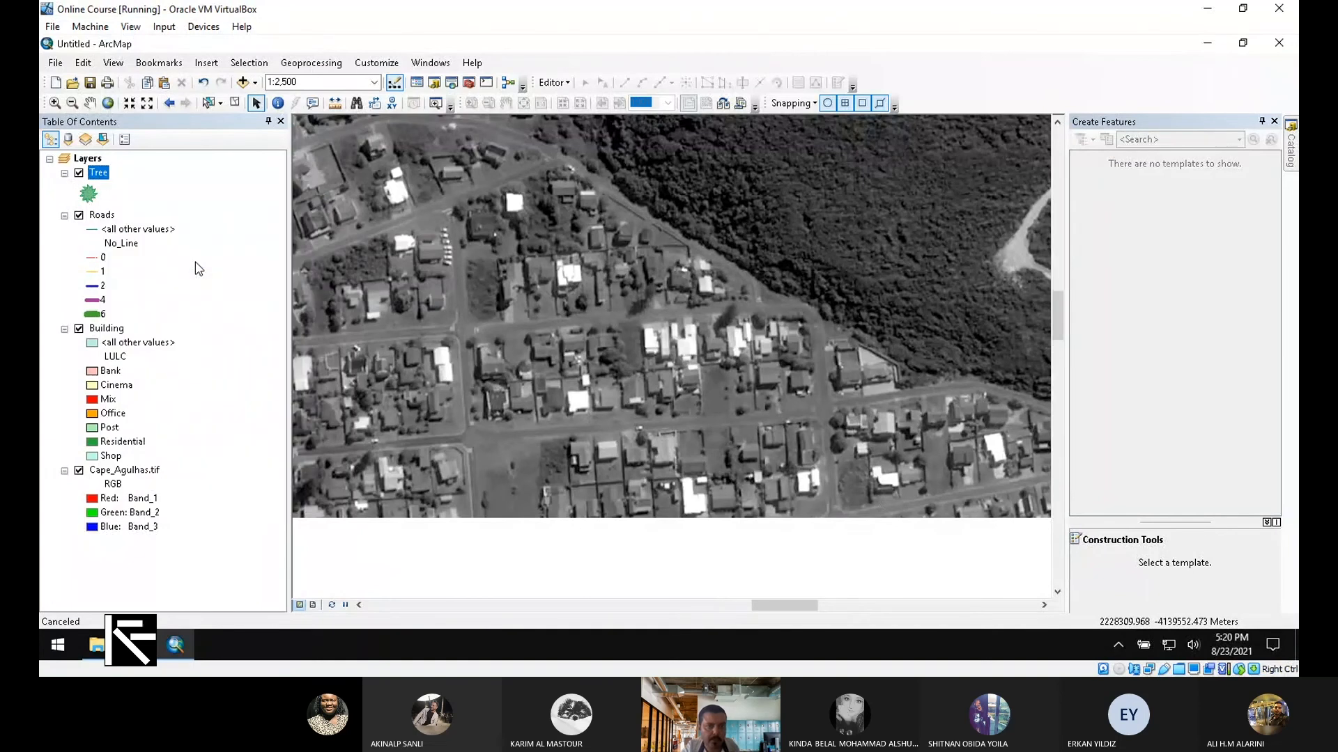
click(200, 497)
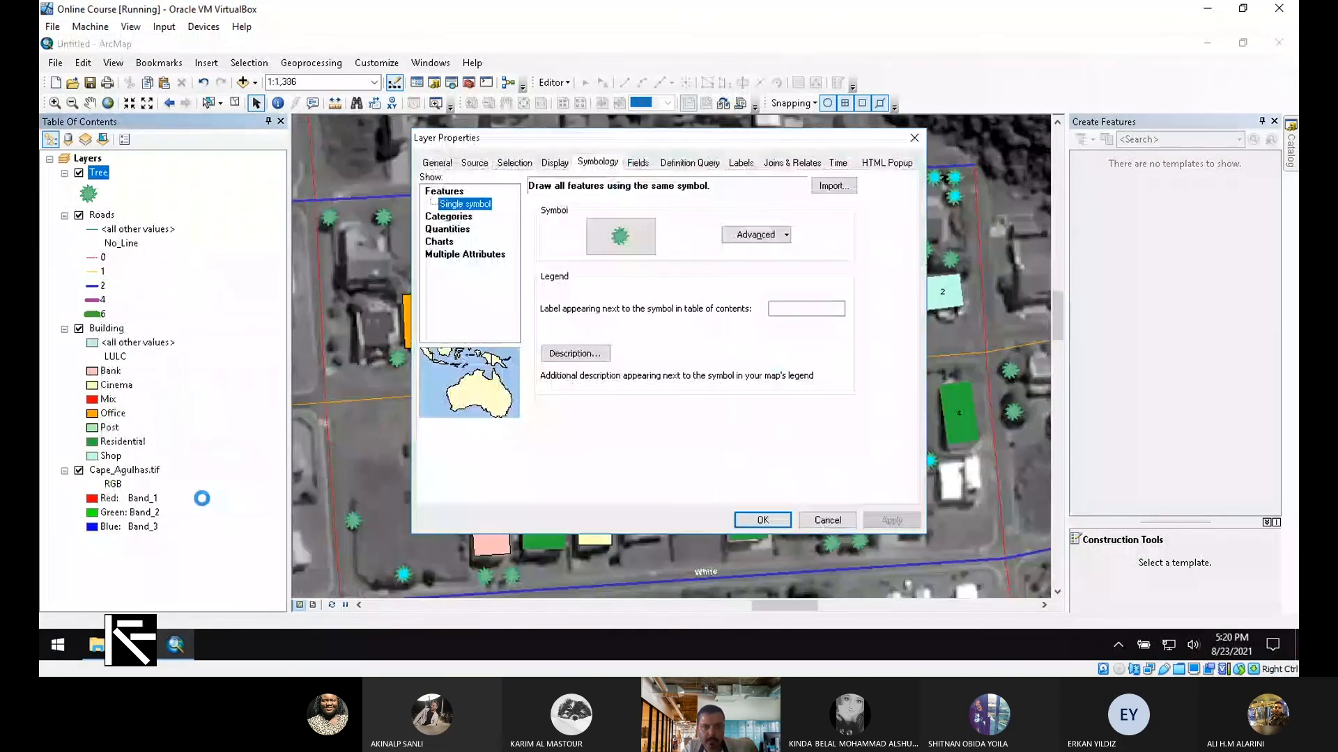
click(462, 217)
click(608, 219)
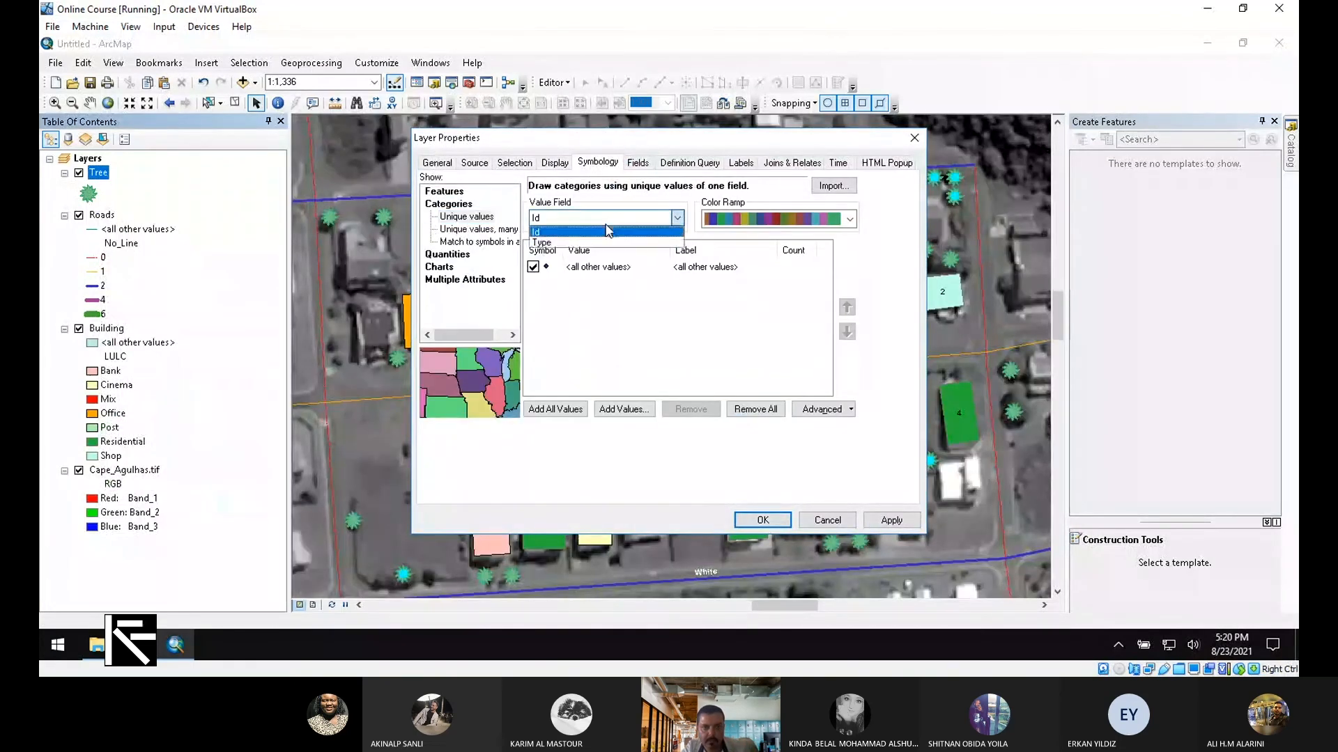
click(577, 241)
click(555, 409)
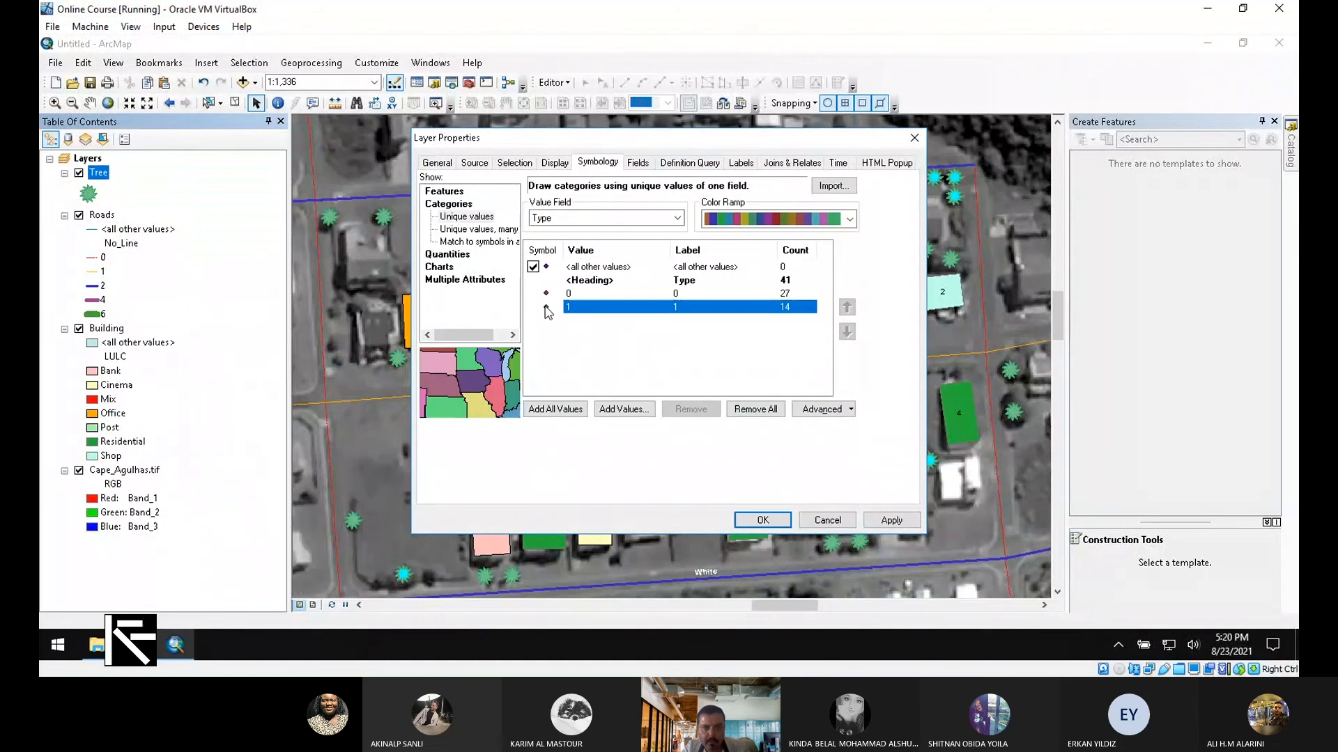
double_click(546, 308)
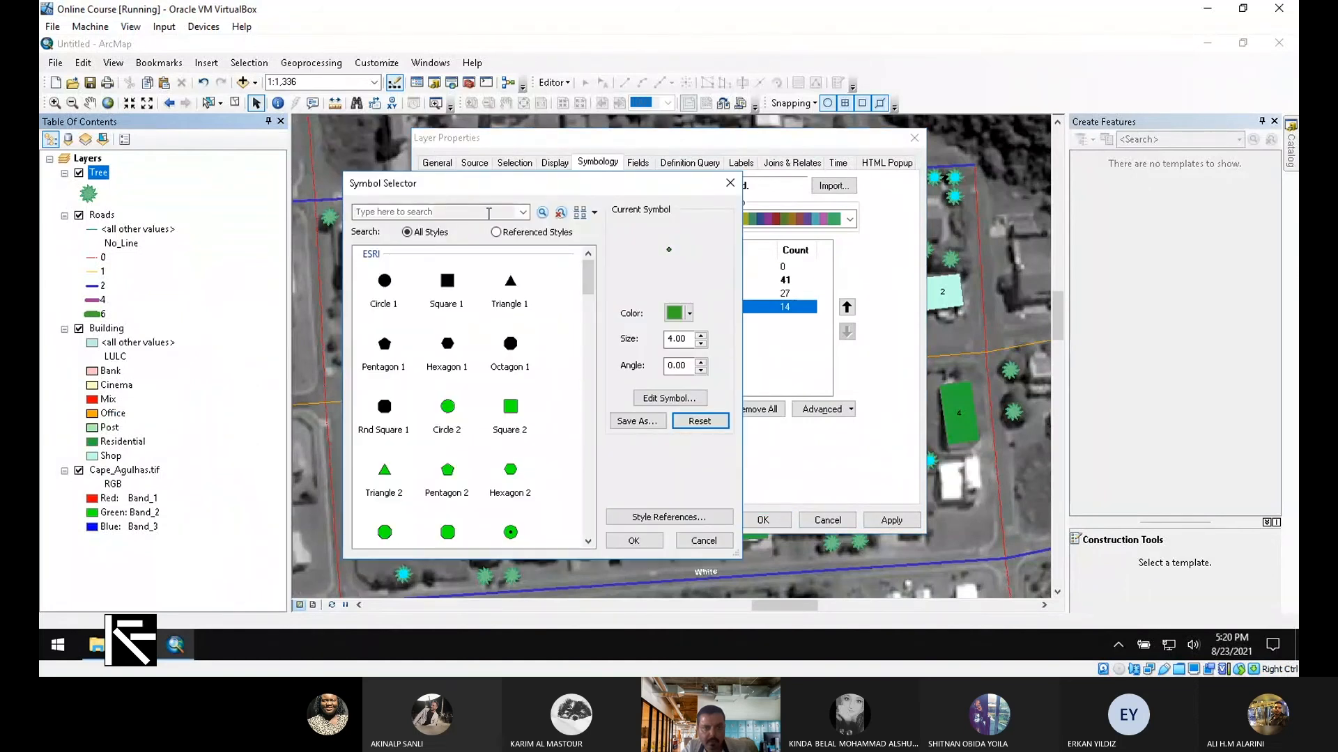
click(472, 213)
key(Return)
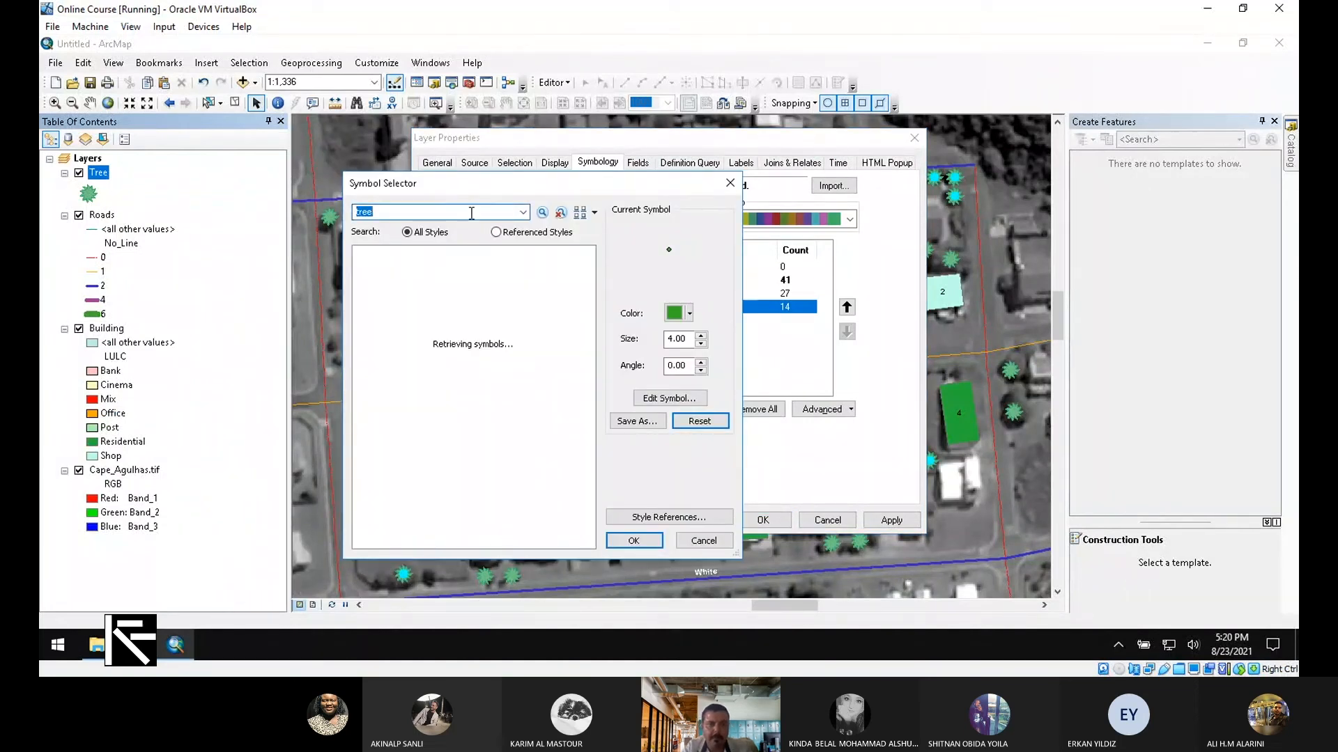
drag(587, 271, 586, 478)
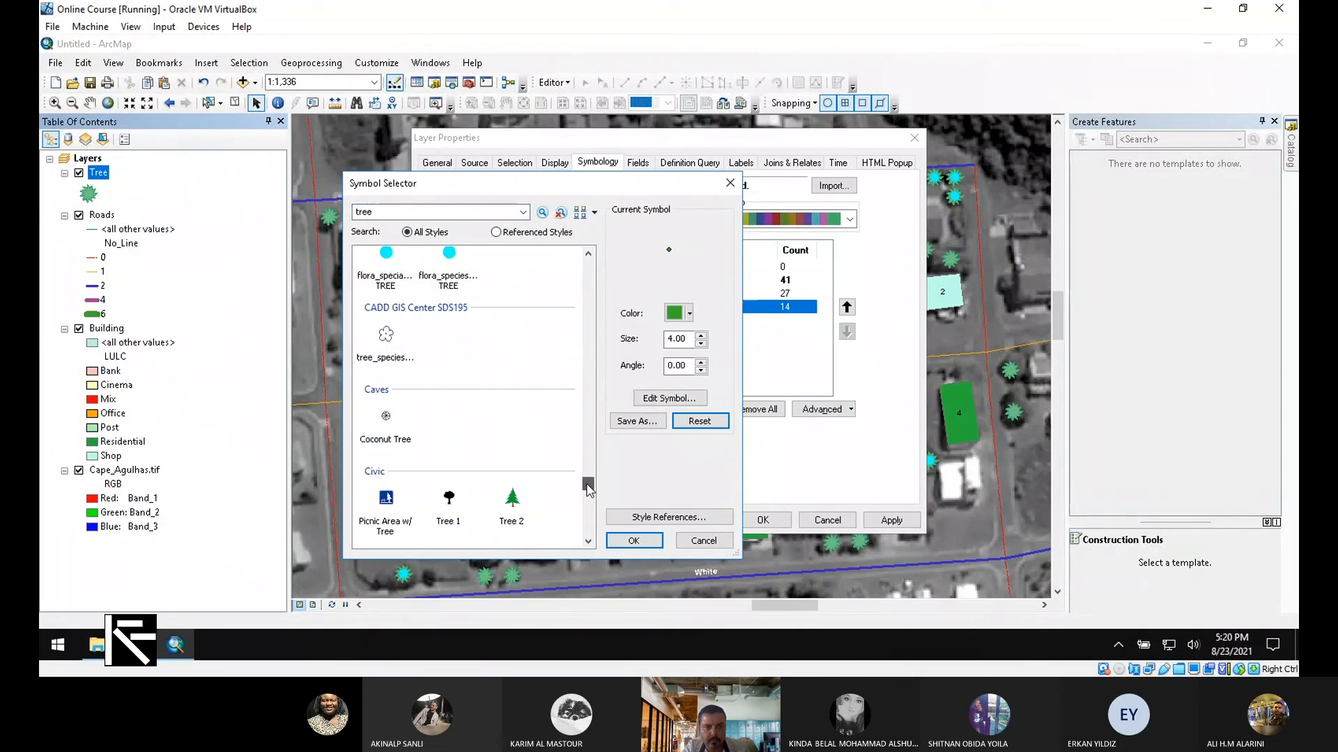
drag(587, 486, 589, 496)
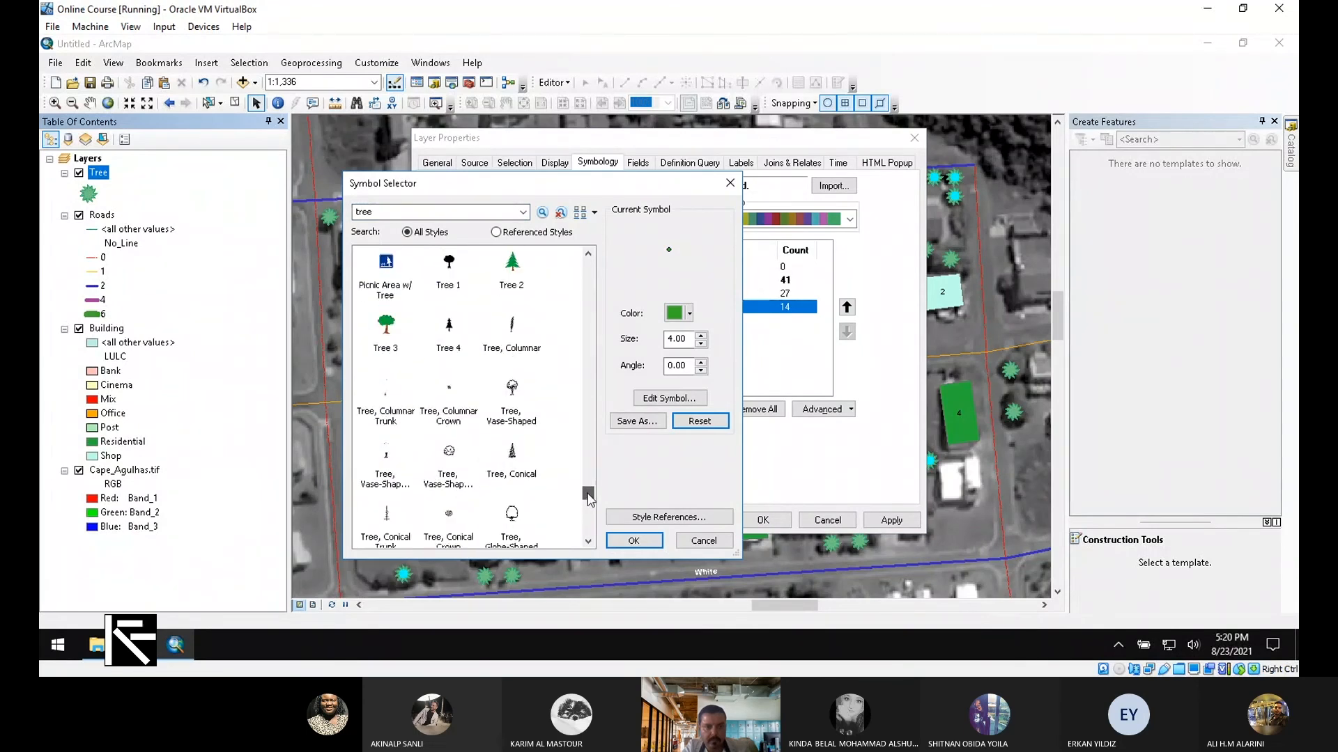
scroll(567, 433, up, 2)
scroll(567, 434, down, 5)
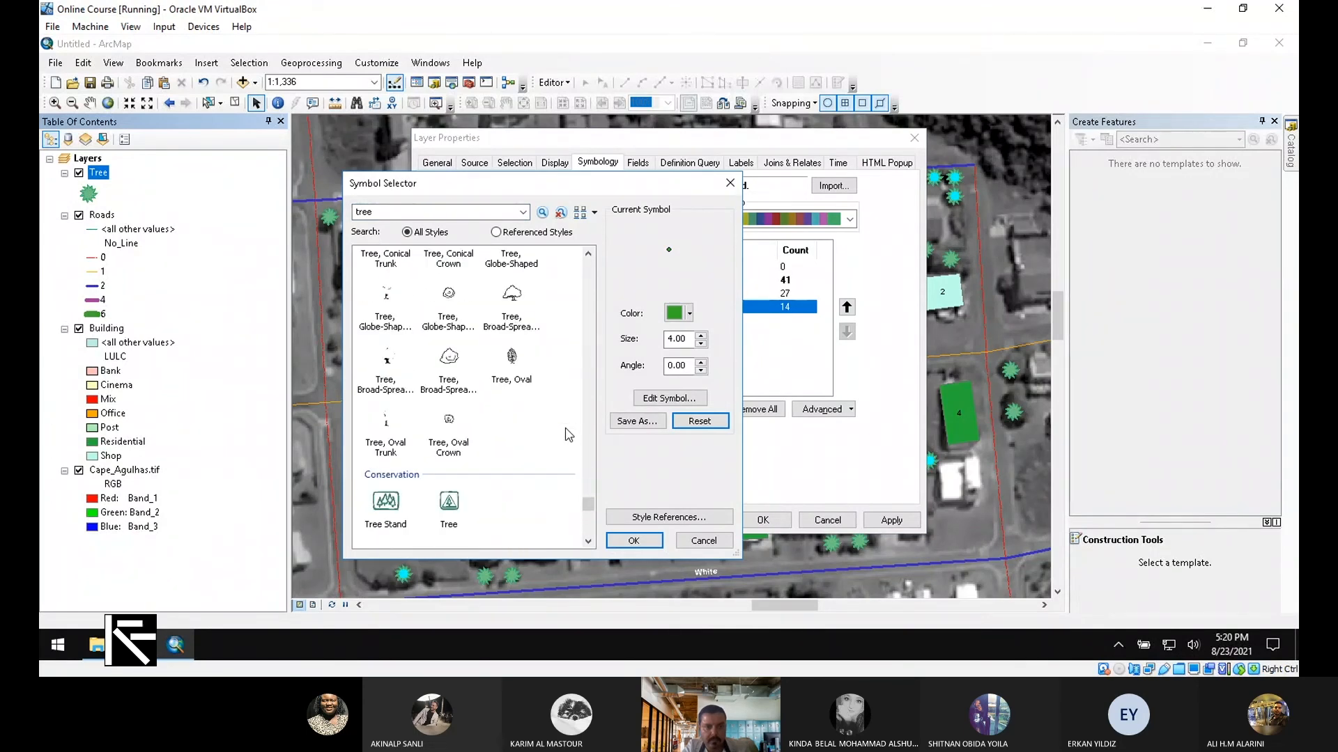
scroll(568, 434, up, 1)
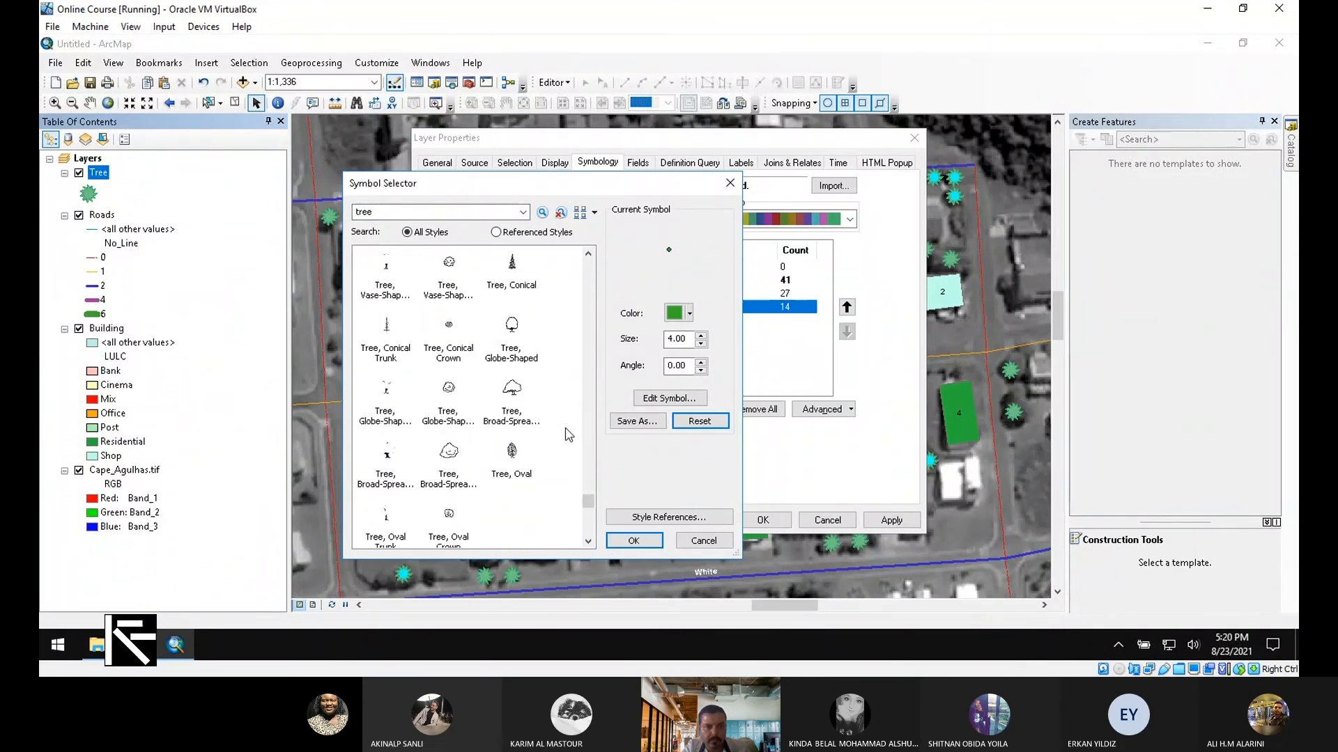
scroll(567, 435, up, 8)
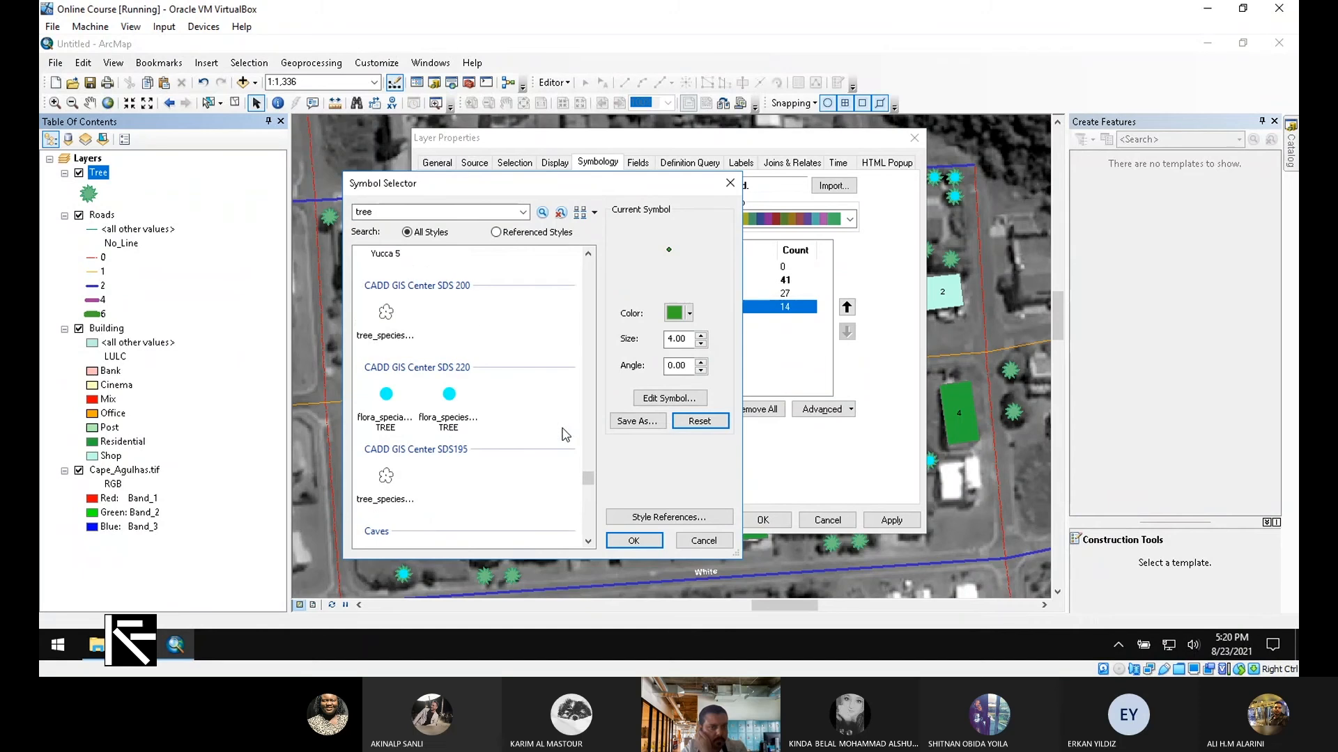
scroll(565, 435, up, 2)
scroll(565, 435, down, 5)
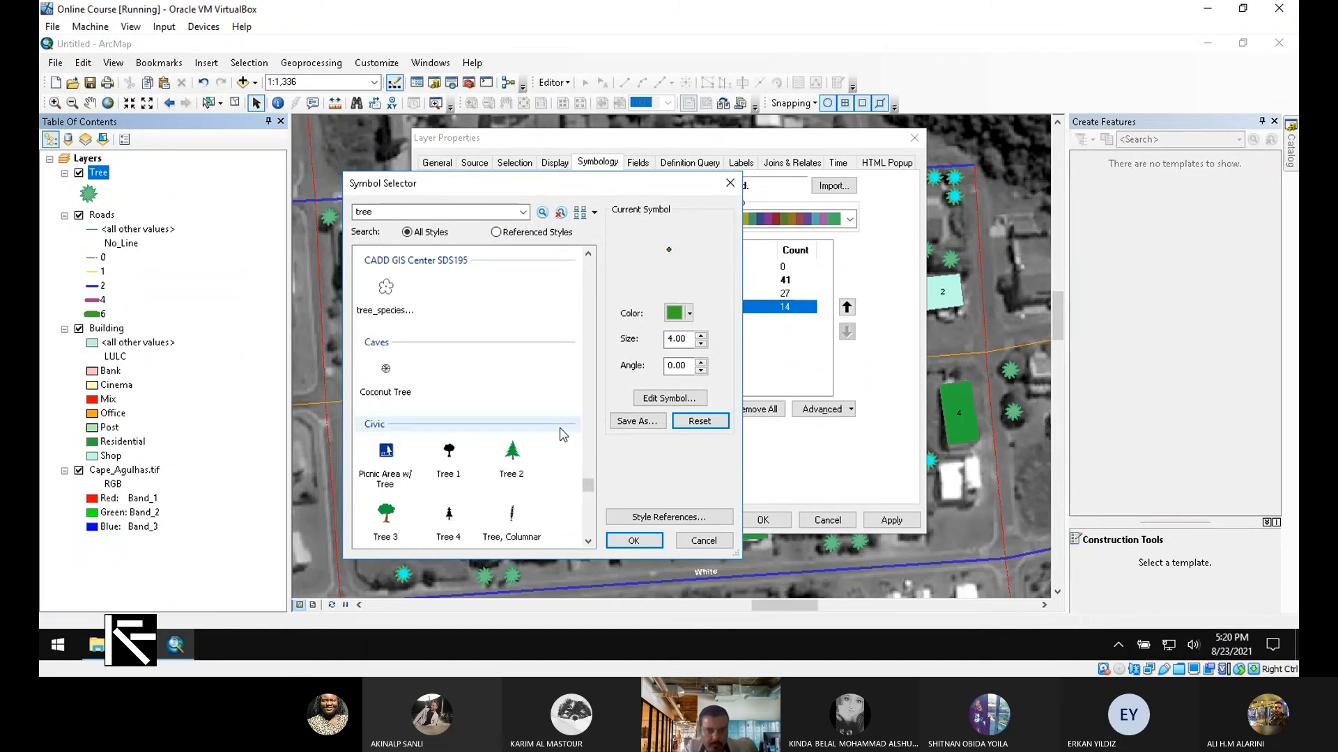
scroll(563, 435, down, 2)
scroll(566, 427, down, 2)
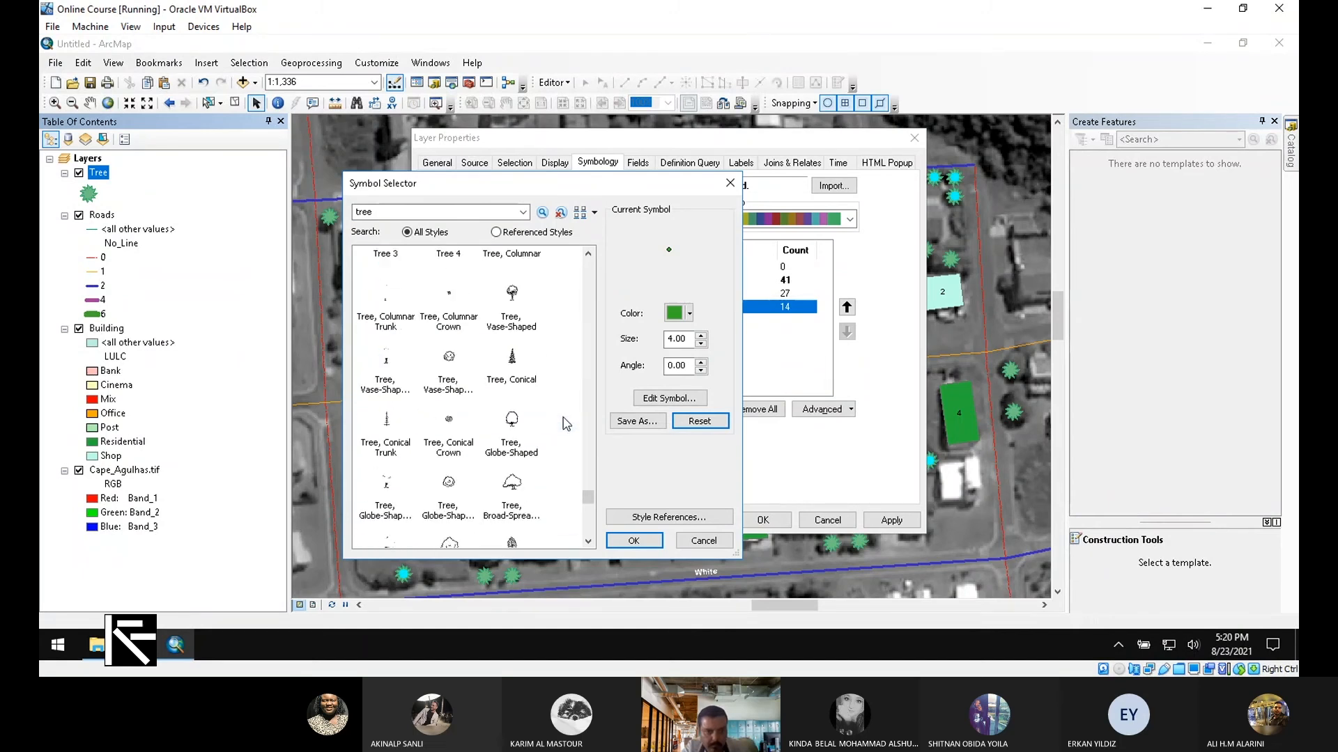
scroll(566, 425, down, 2)
scroll(565, 424, up, 3)
scroll(561, 424, up, 1)
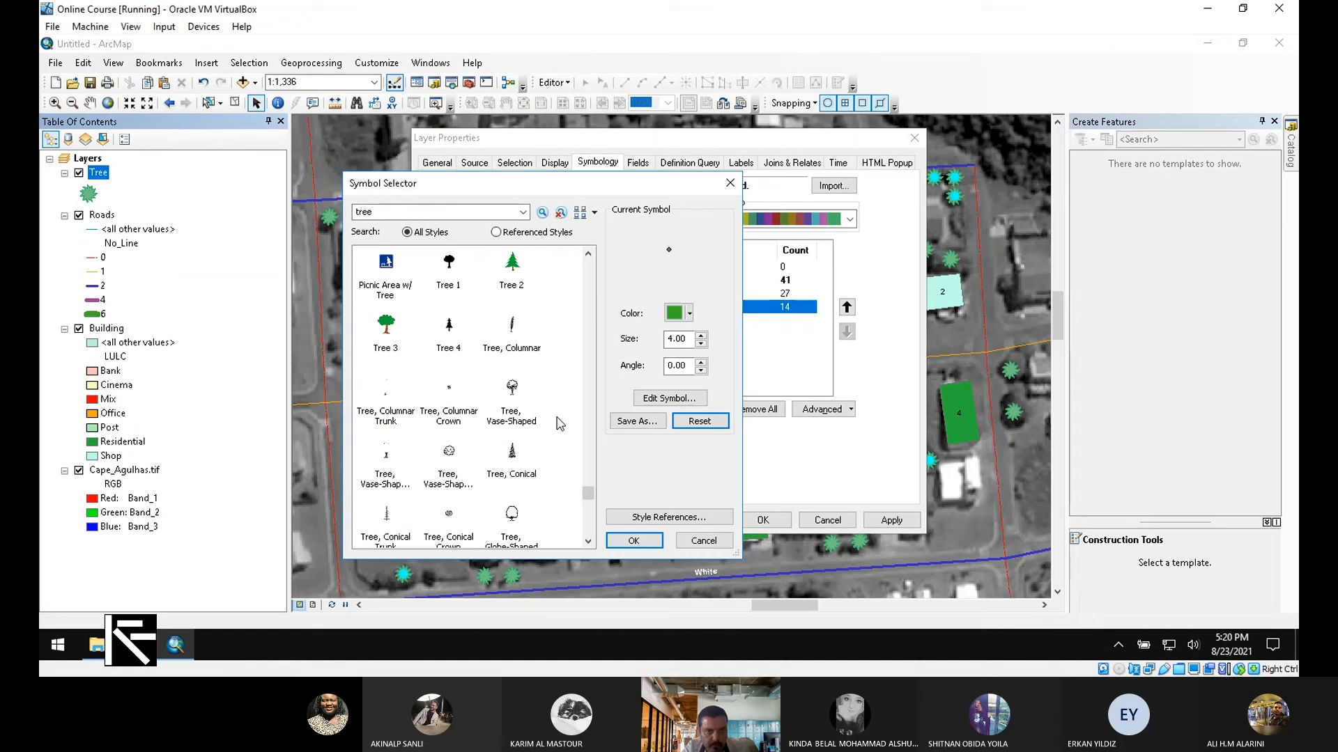
scroll(557, 418, up, 1)
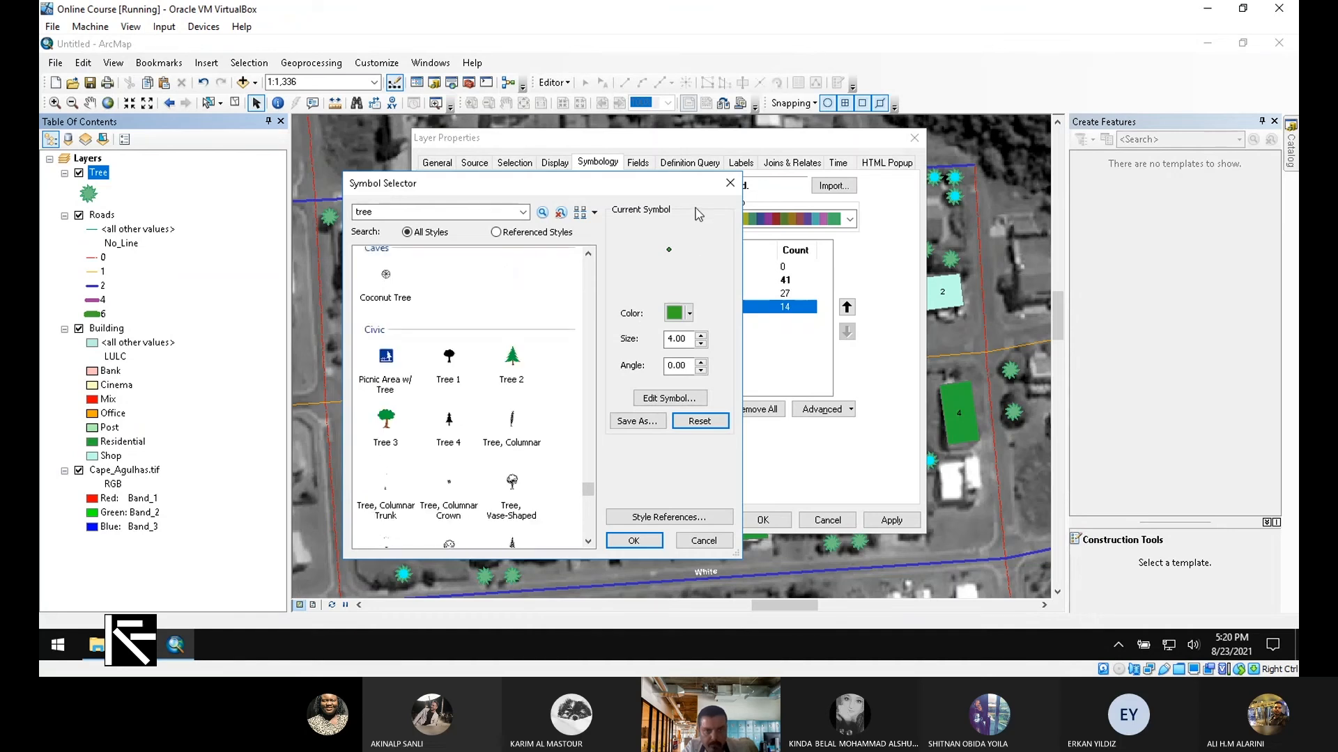
click(729, 184)
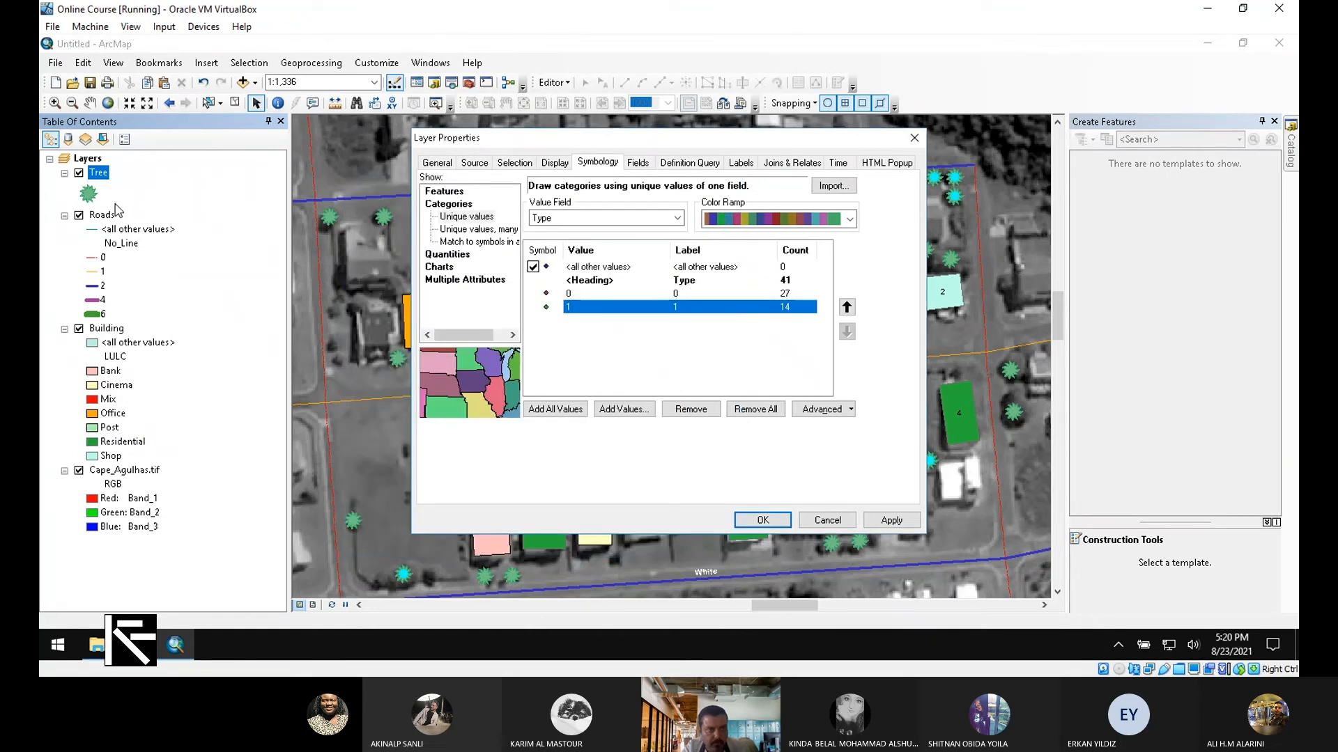
key(Return)
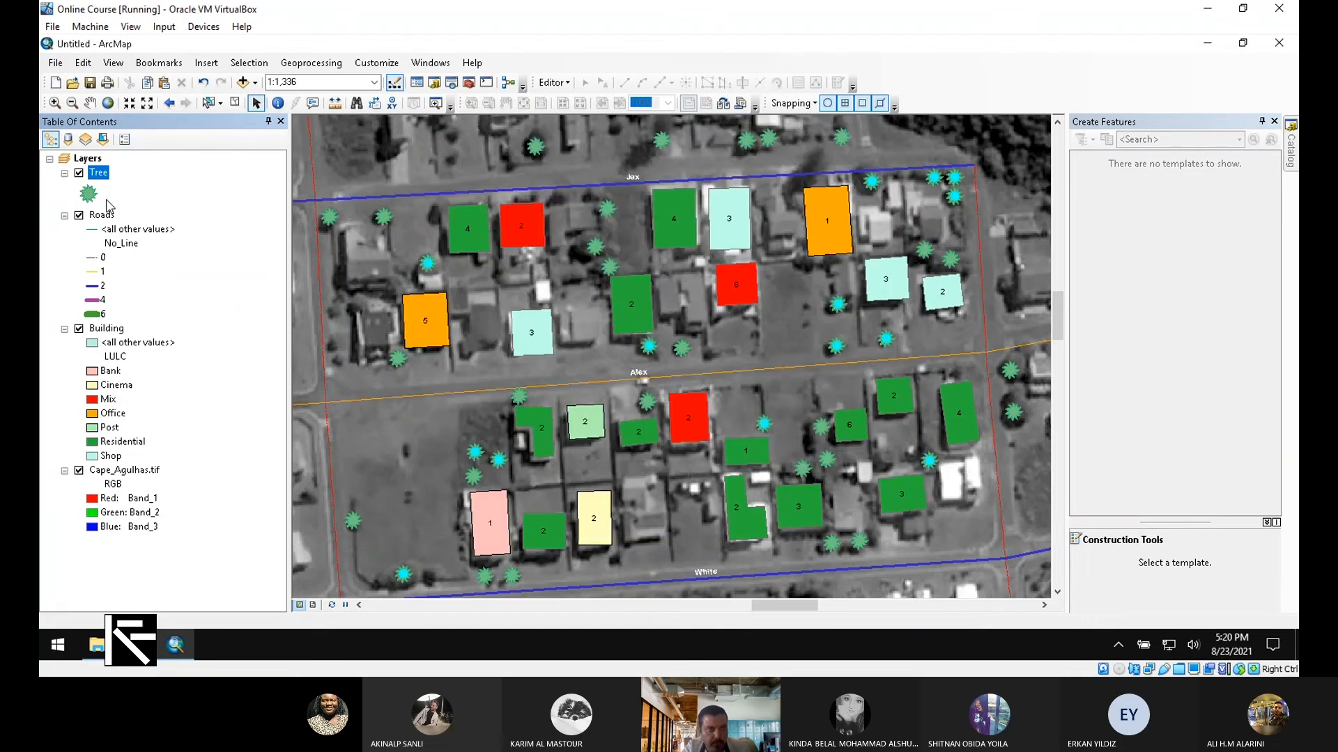
click(89, 193)
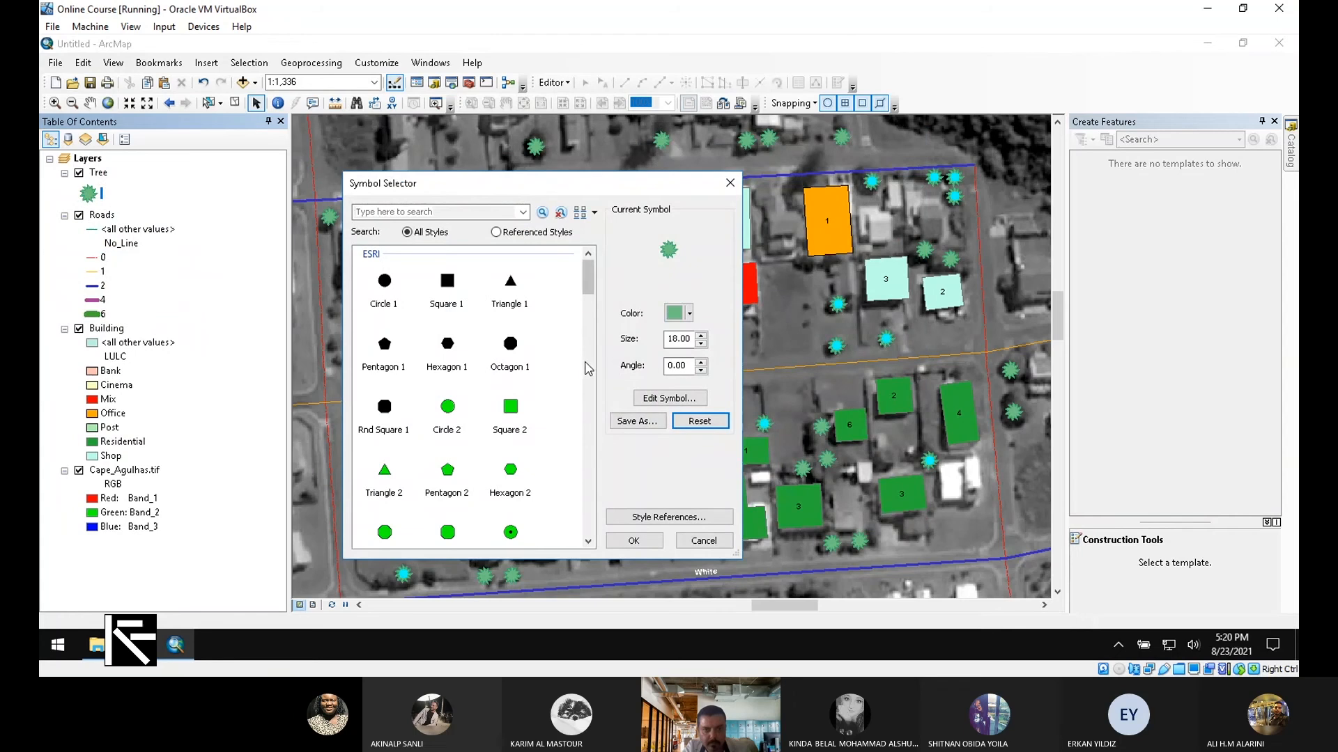
mouse_move(589, 280)
mouse_down()
mouse_move(593, 539)
mouse_move(591, 260)
mouse_up()
click(453, 211)
key(Escape)
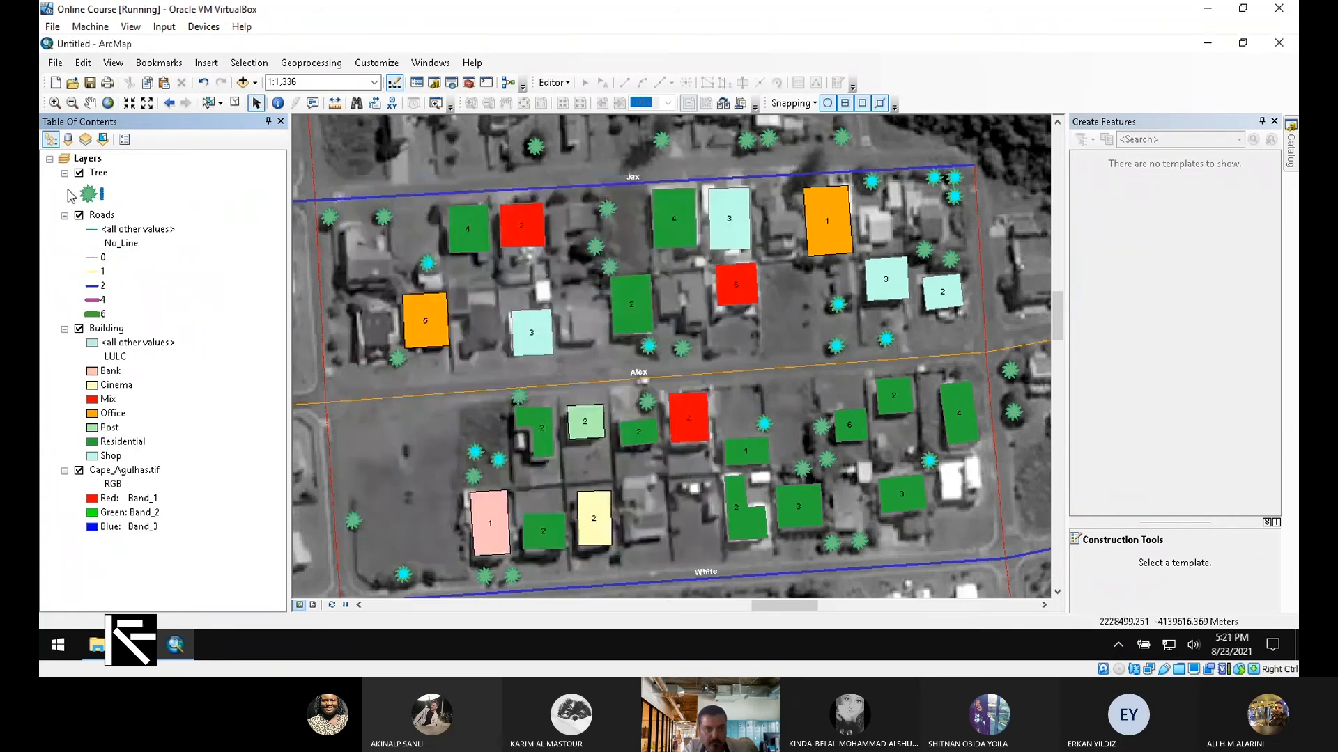
Categorize the Tree layer's symbology by unique values of the Type field, adding all its values.
double_click(94, 172)
right_click(94, 172)
click(187, 500)
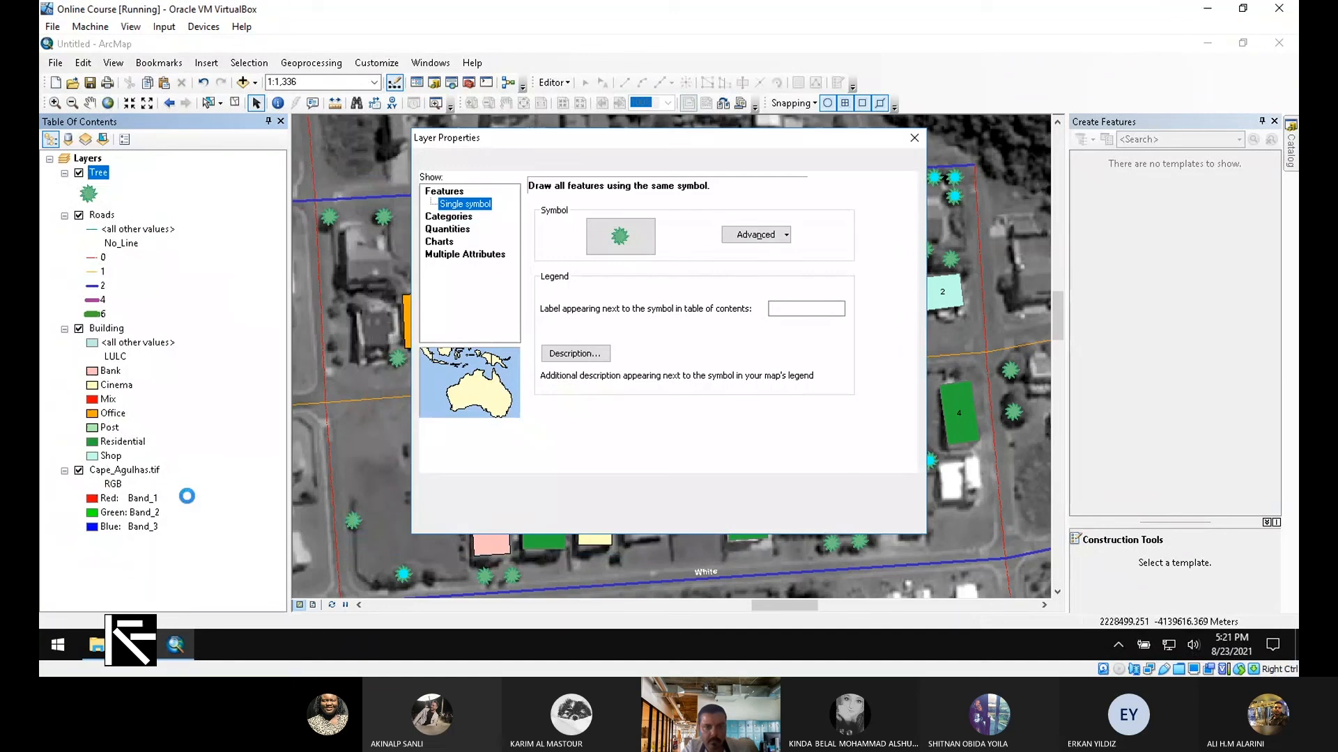
click(448, 216)
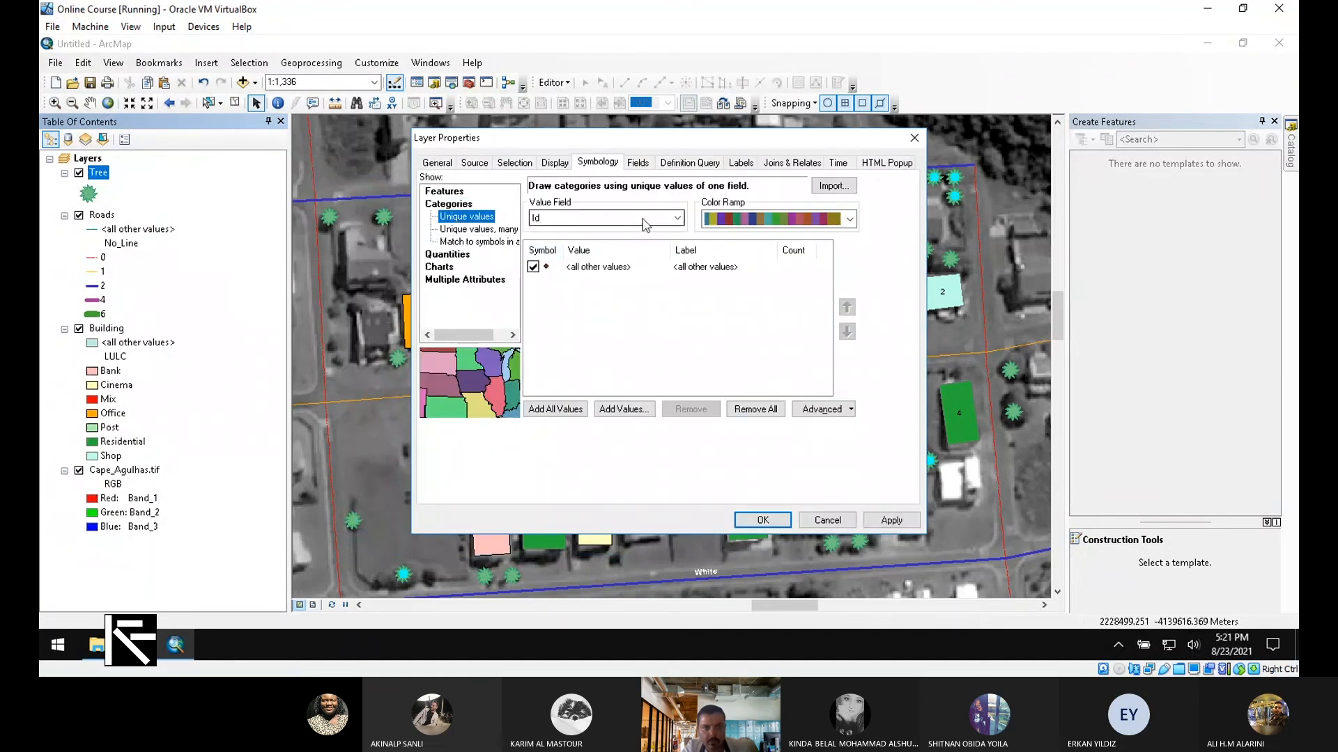
click(614, 218)
click(619, 243)
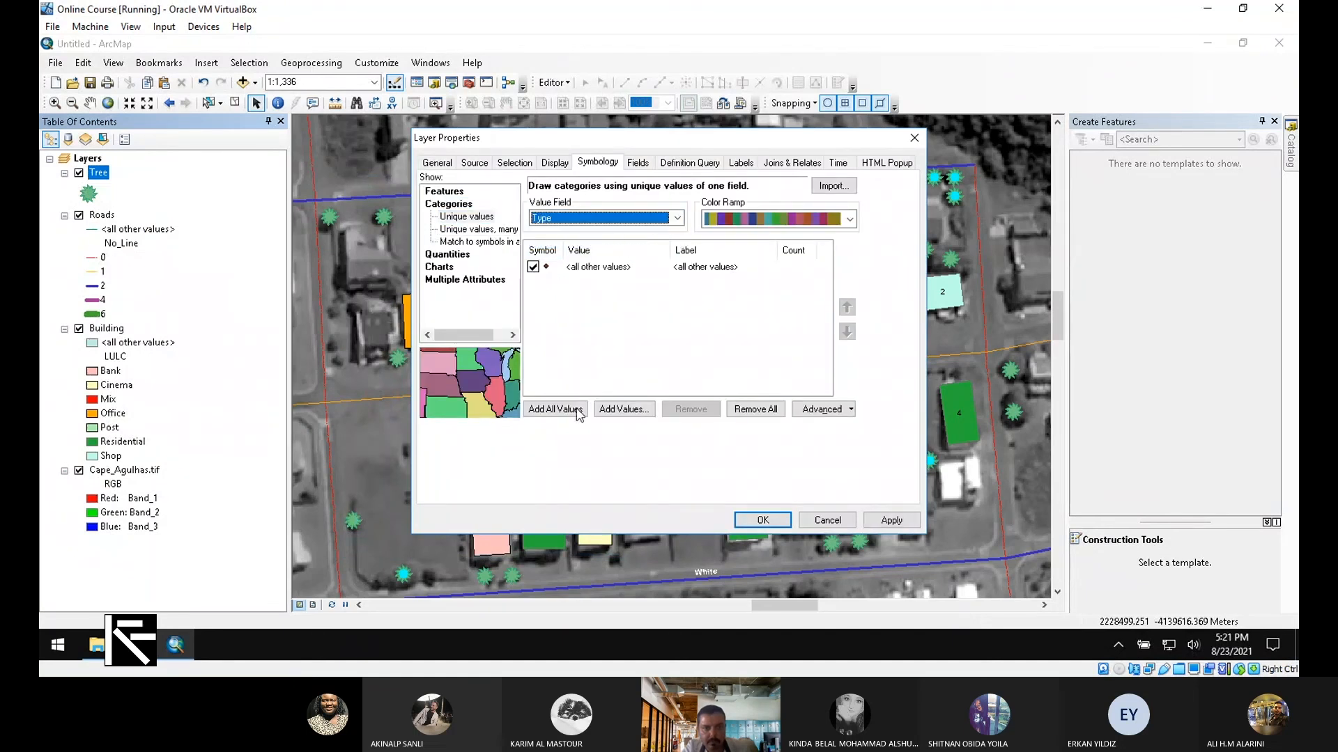
click(569, 410)
Search the symbols for Tree and assign the Tree, Vase-Shaped Crown marker in bright green to Type value 0.
double_click(545, 293)
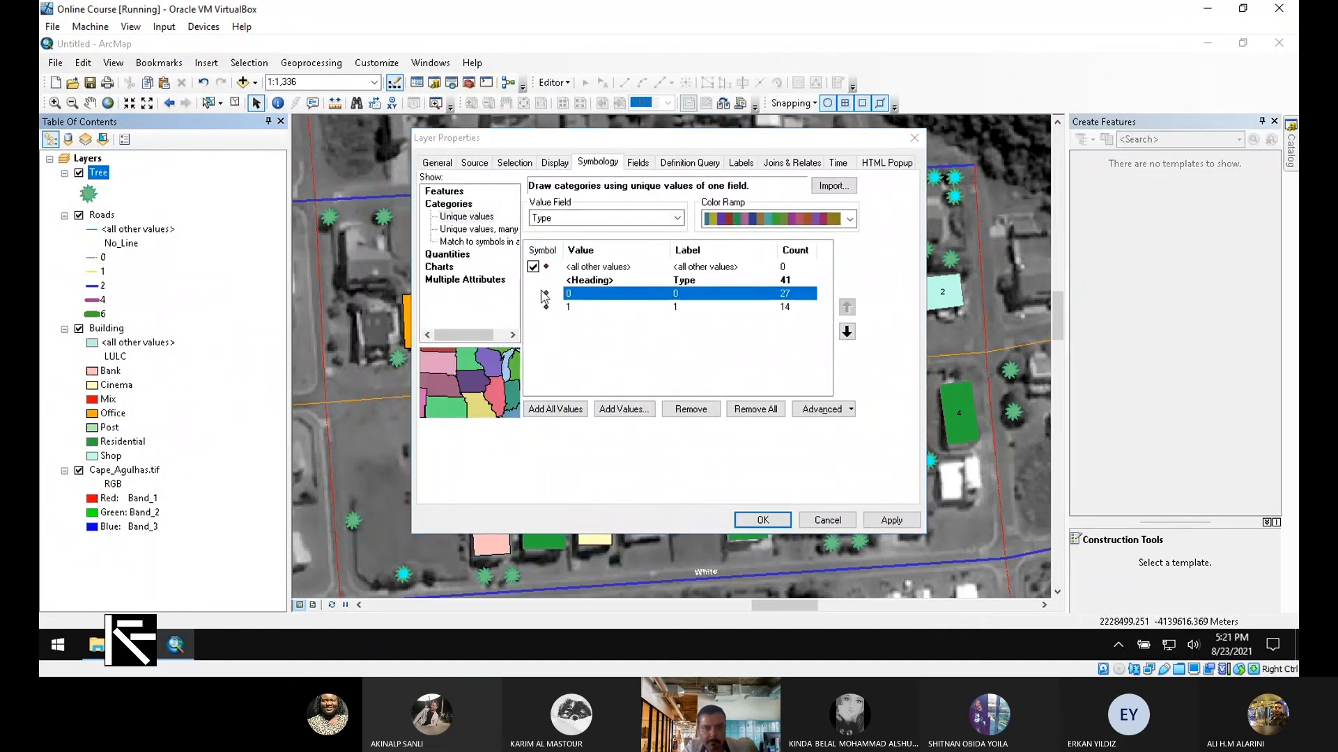
click(463, 212)
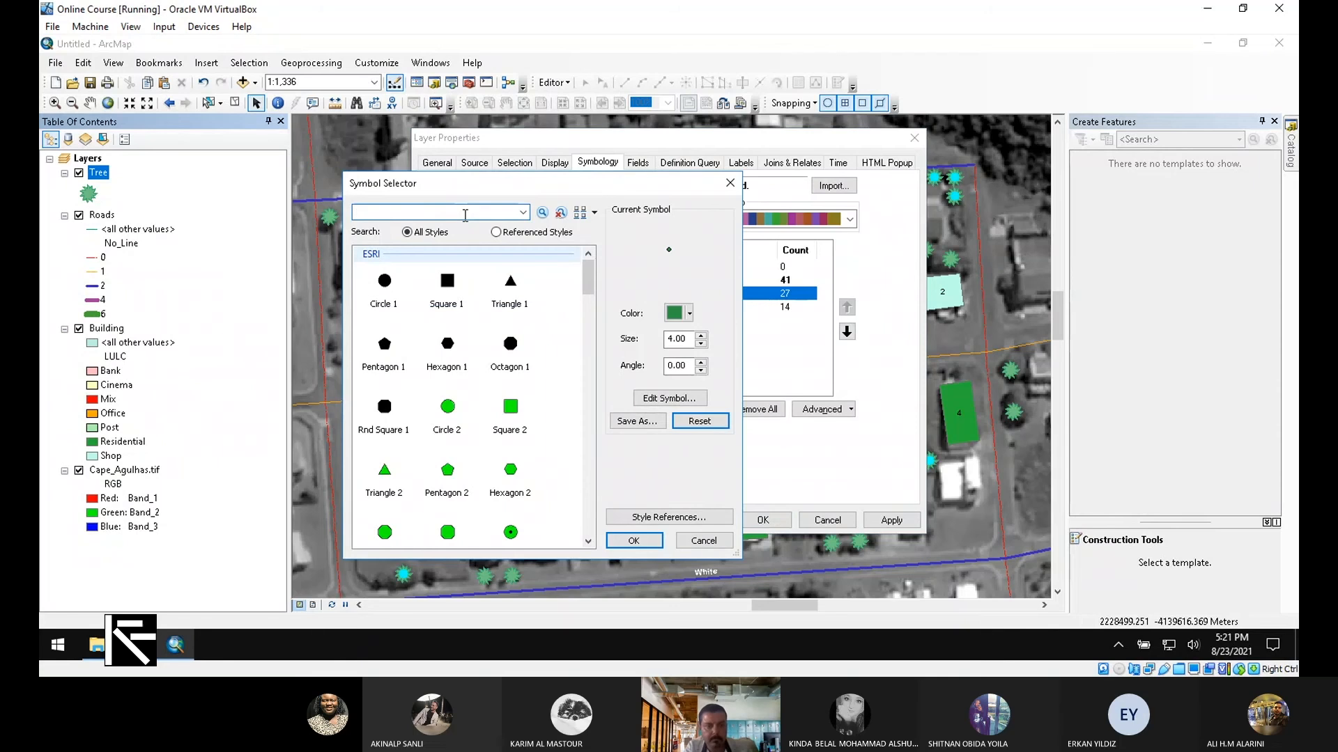
text(Tree)
key(Return)
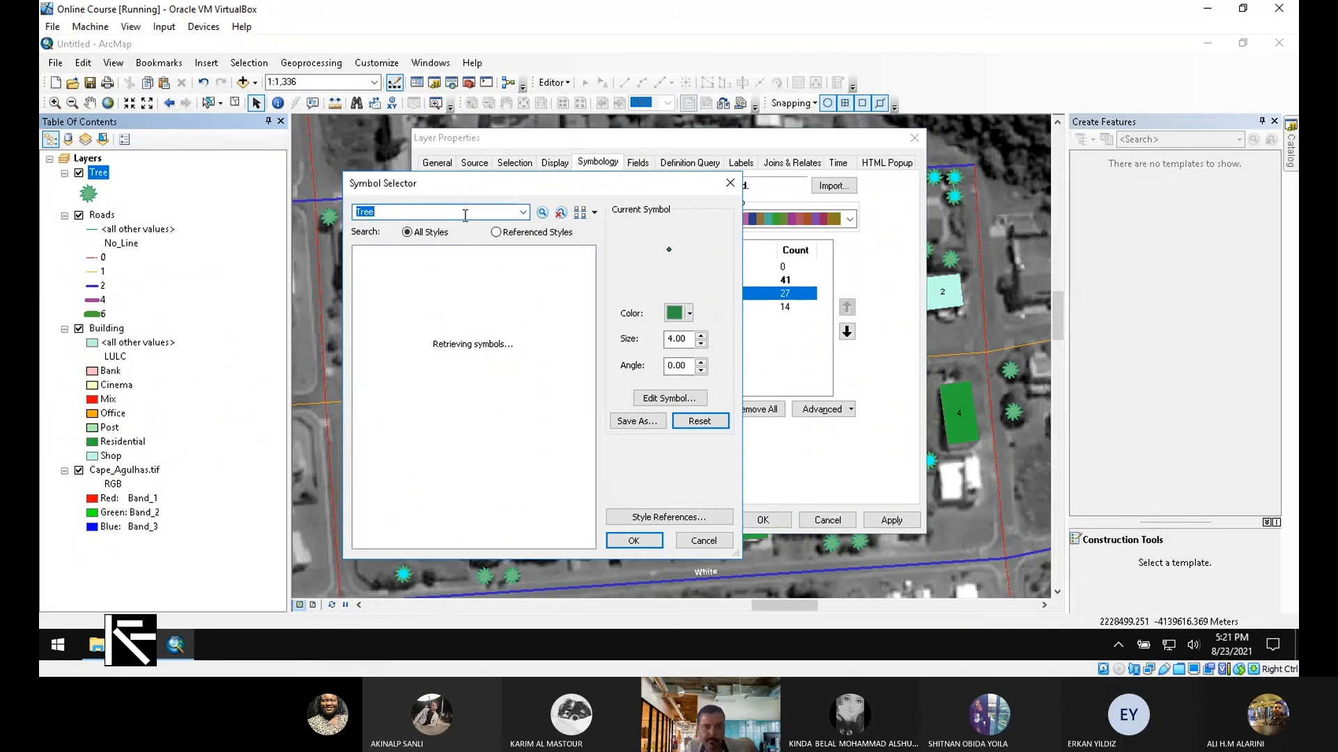
drag(587, 270, 585, 507)
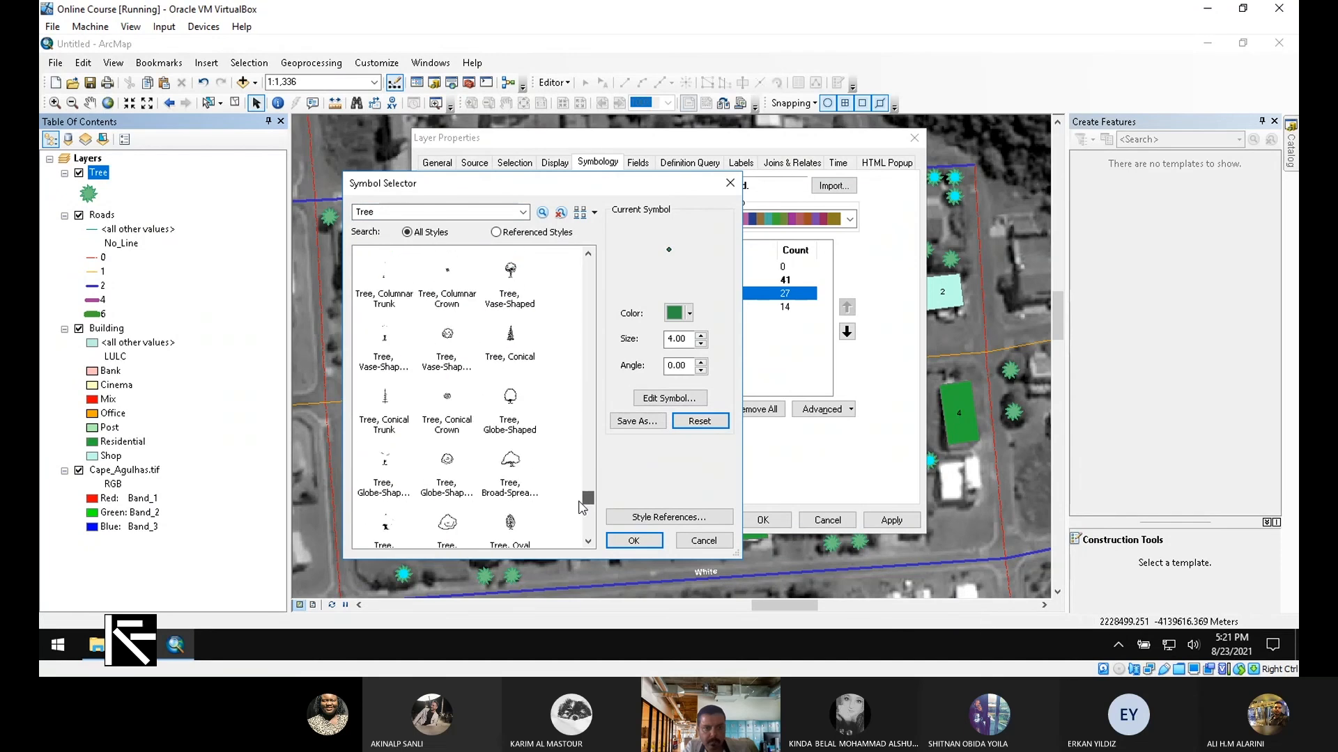
click(448, 340)
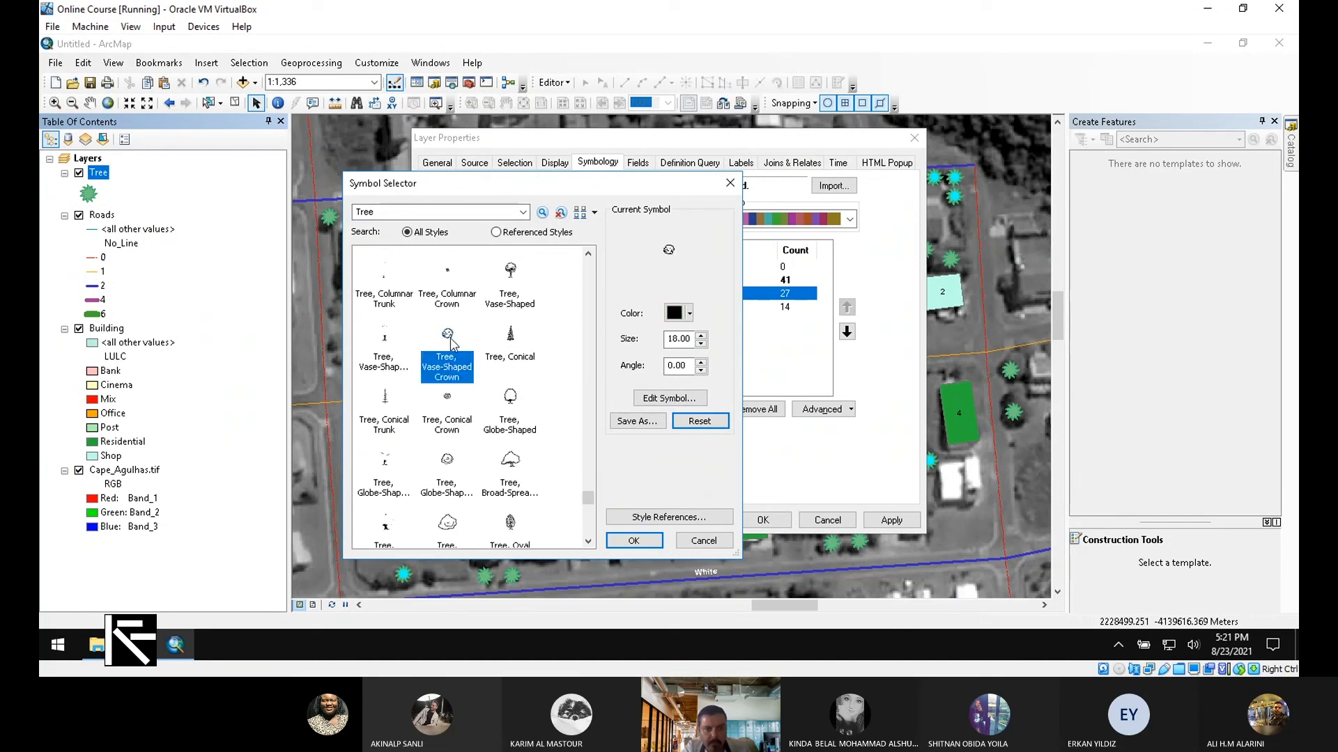
click(689, 314)
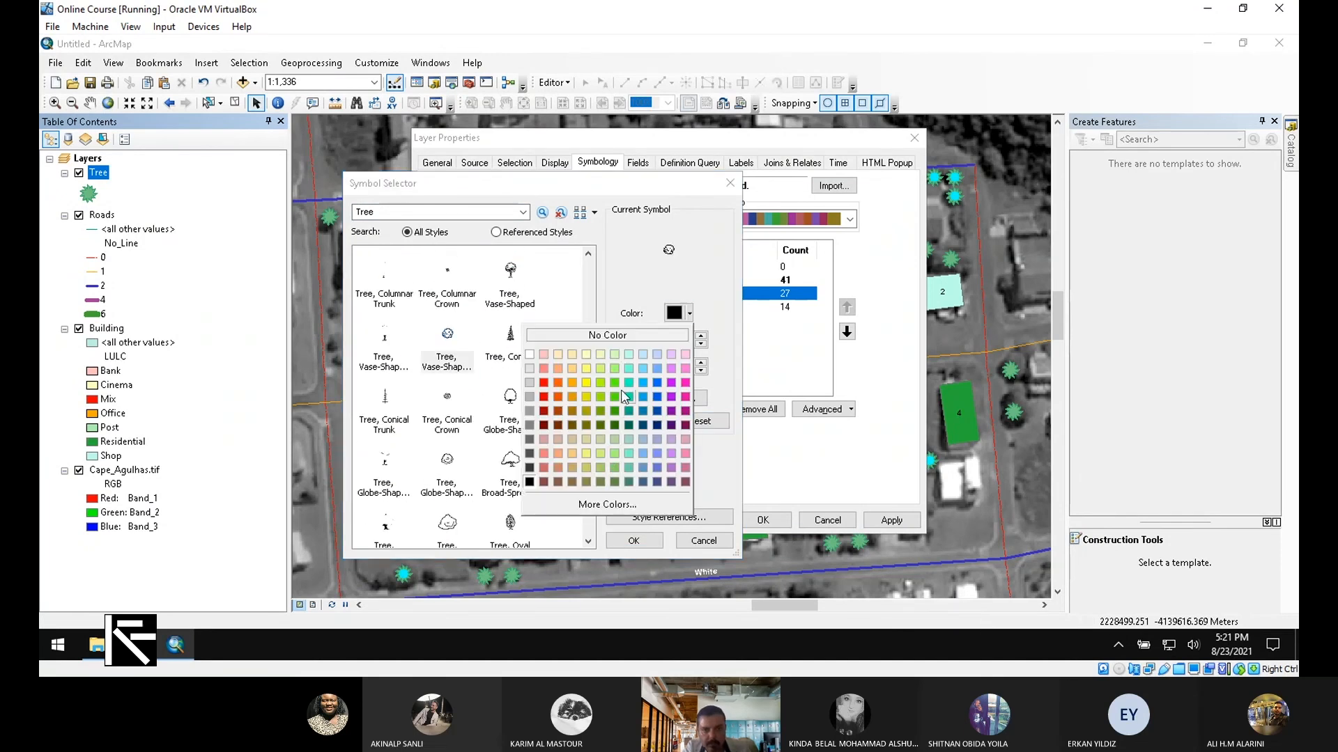
click(616, 396)
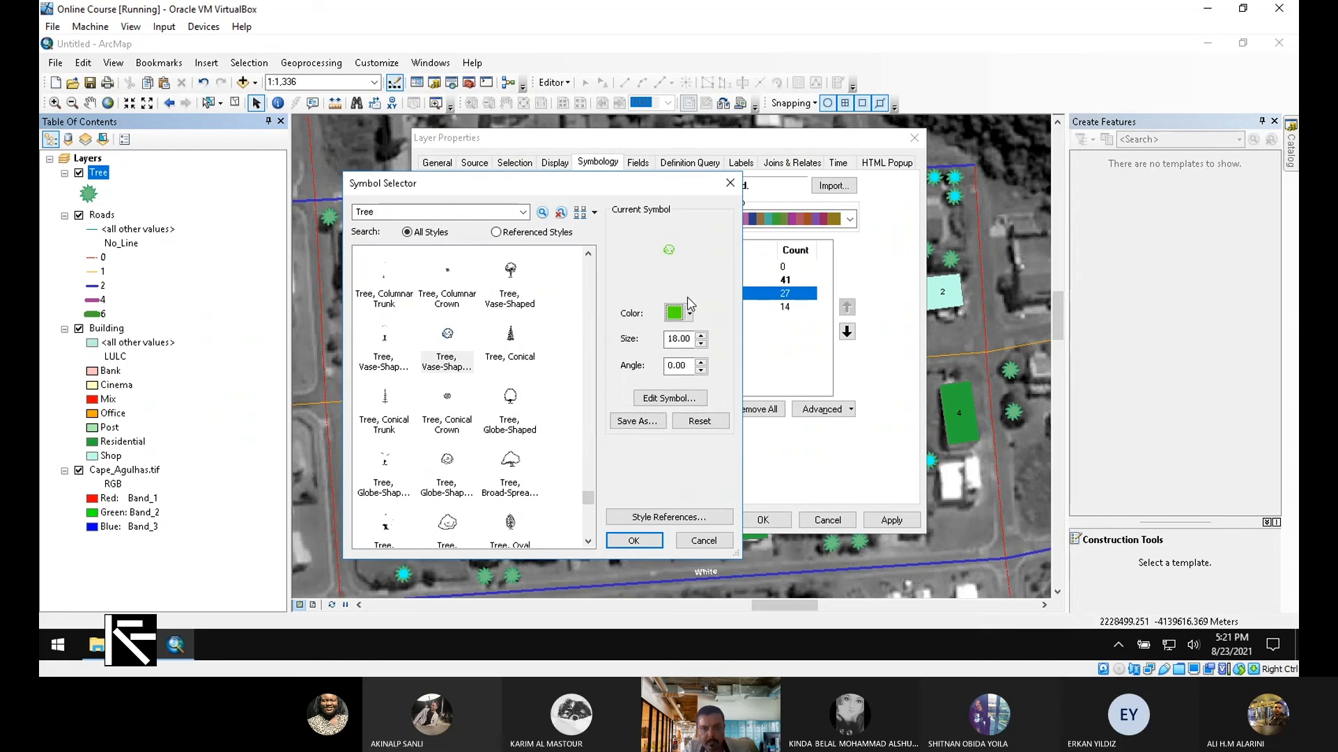
click(632, 541)
Search the symbols for Tree and assign the Tree, Globe-Shaped Crown marker in yellow to Type value 1.
double_click(555, 338)
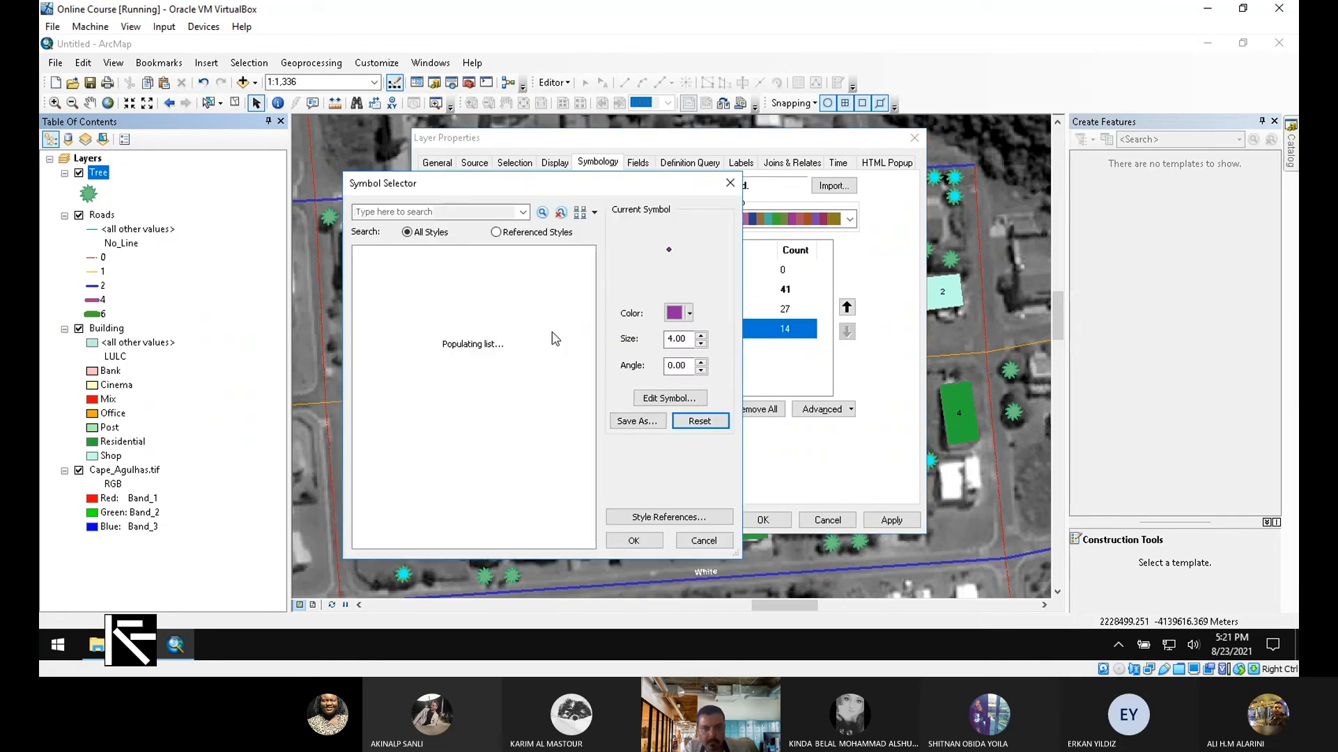
click(477, 214)
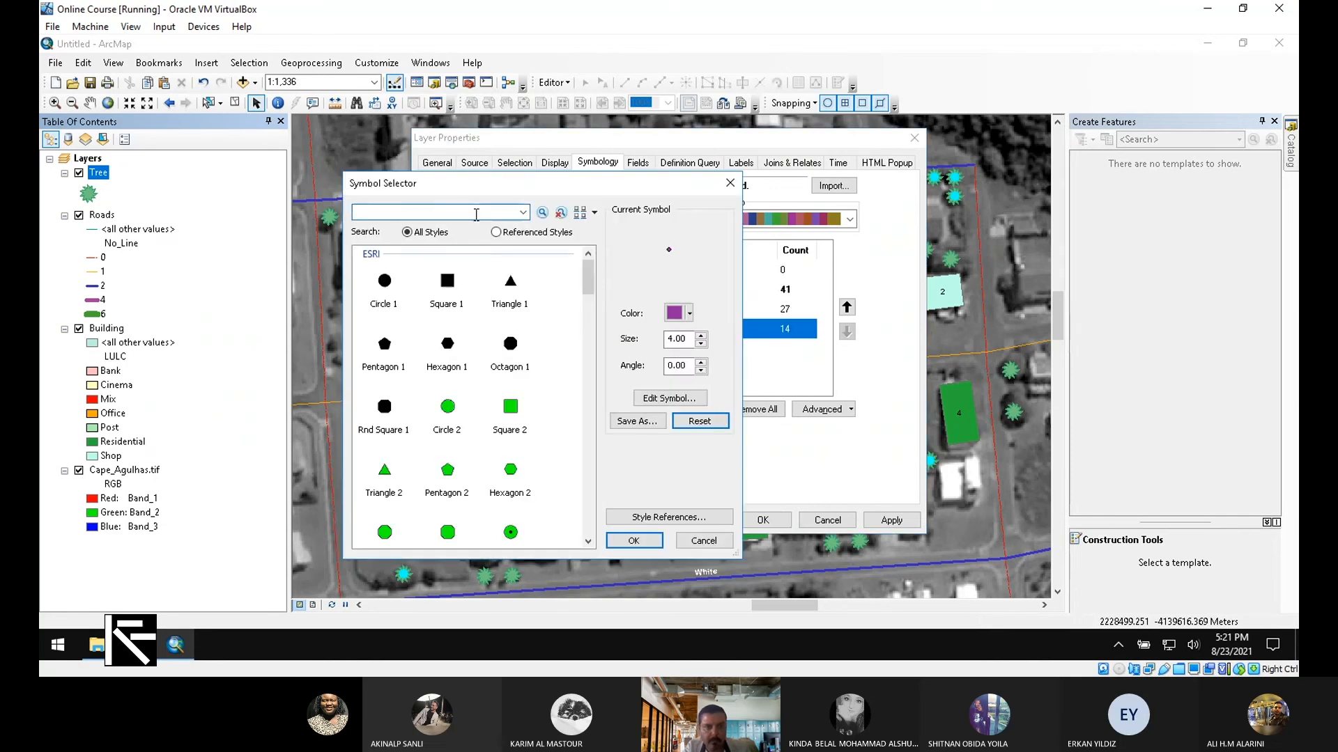
text(Tree)
key(Return)
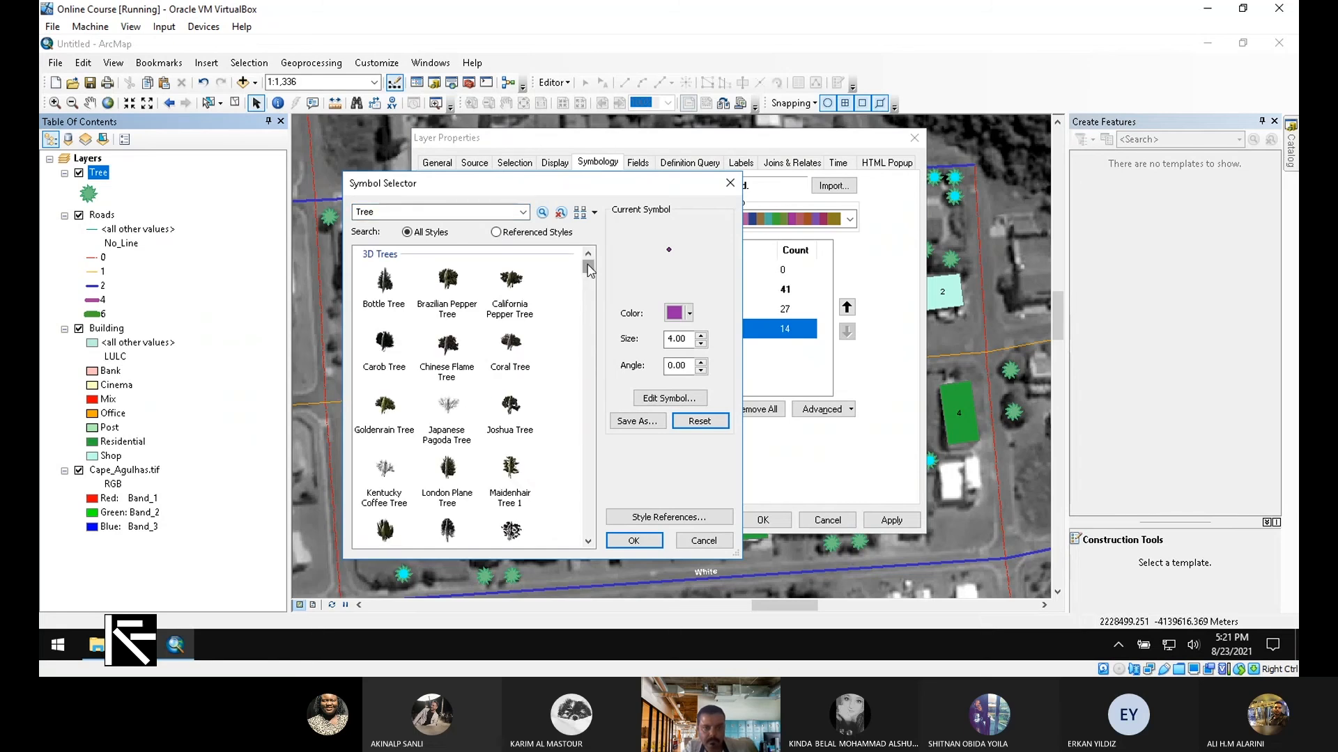
drag(589, 270, 587, 499)
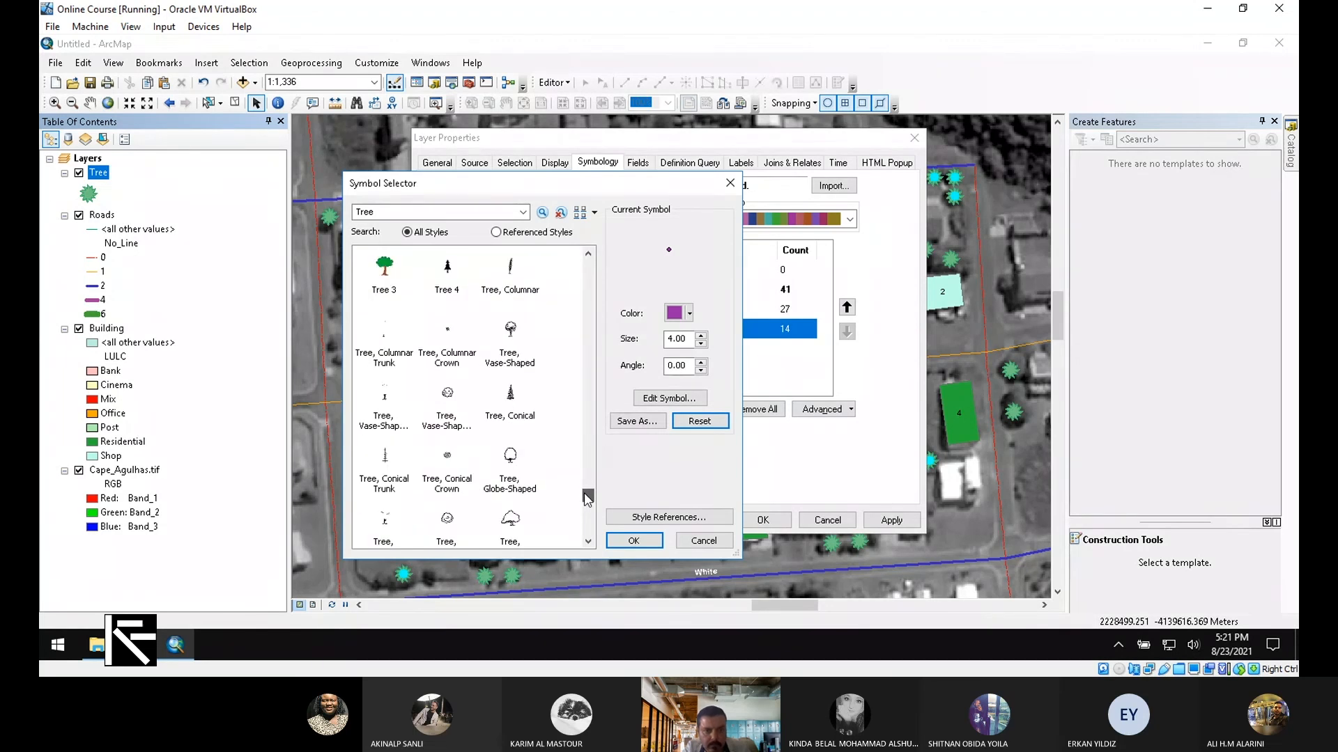
click(448, 520)
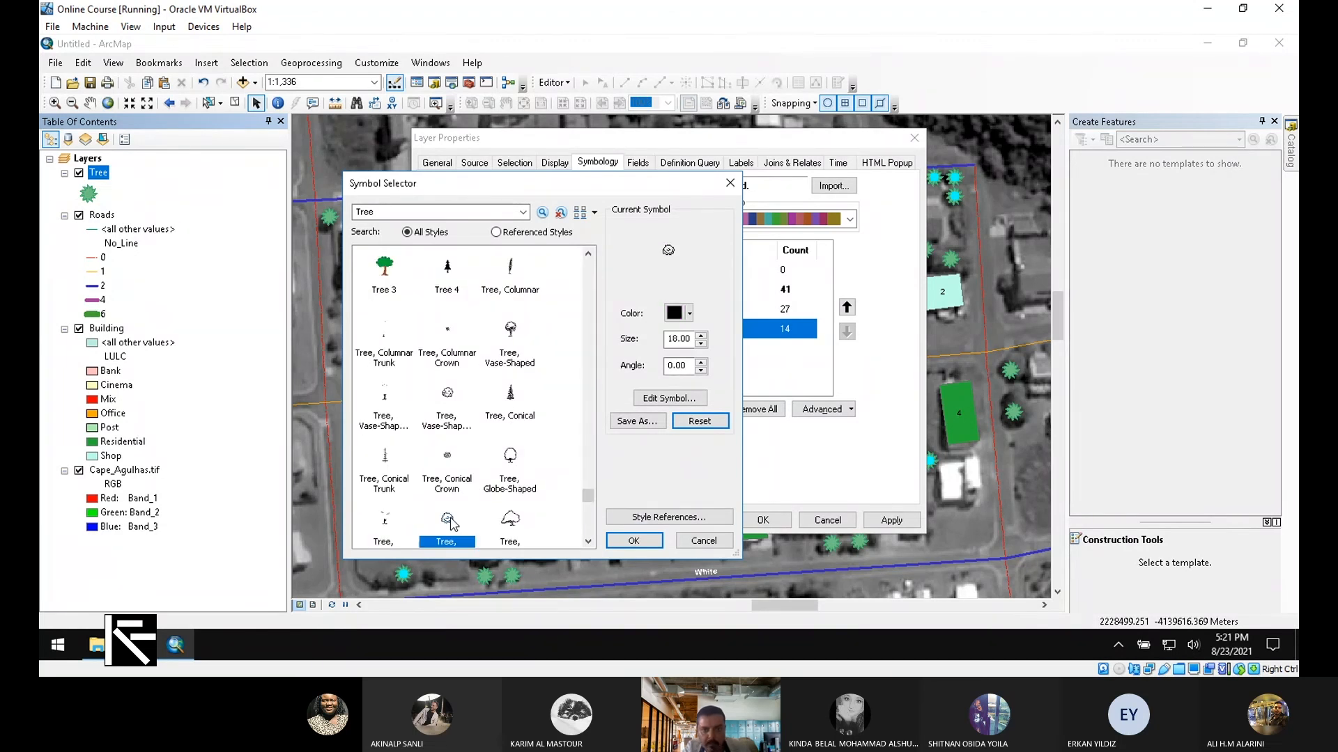
click(689, 314)
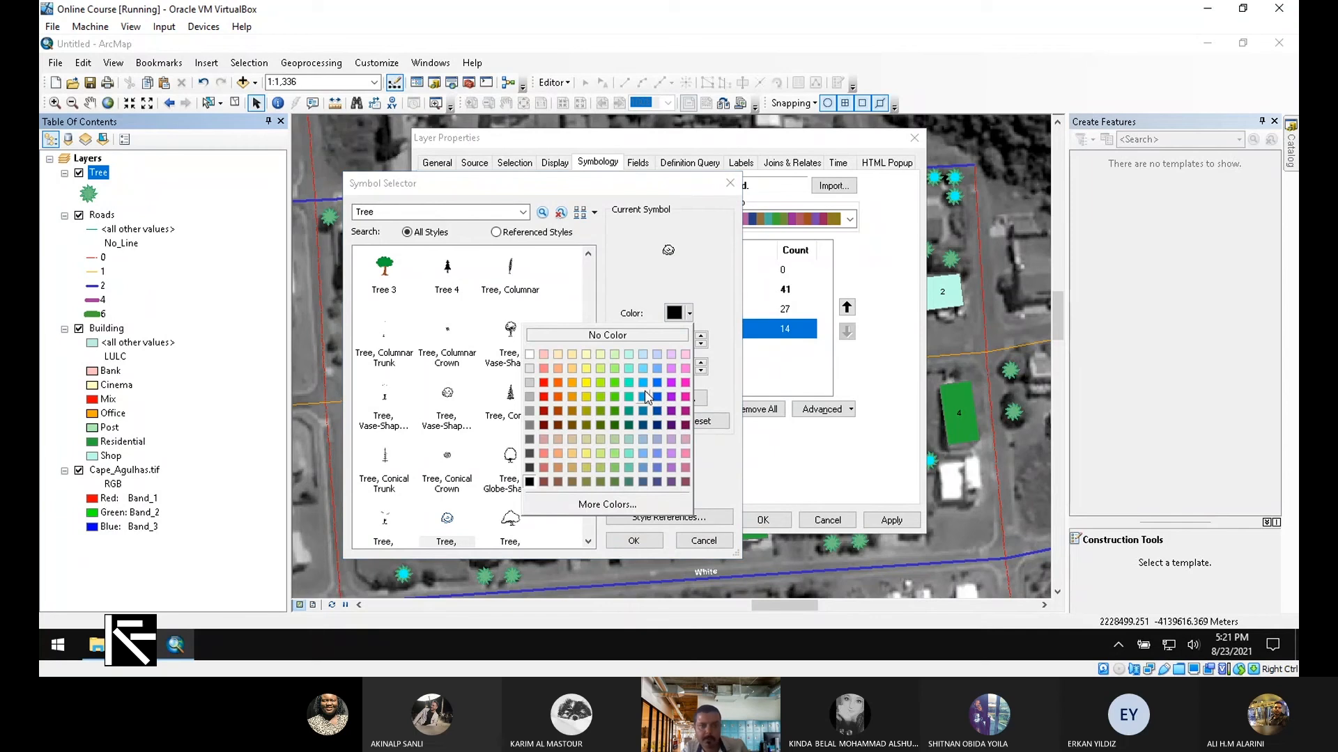
click(587, 396)
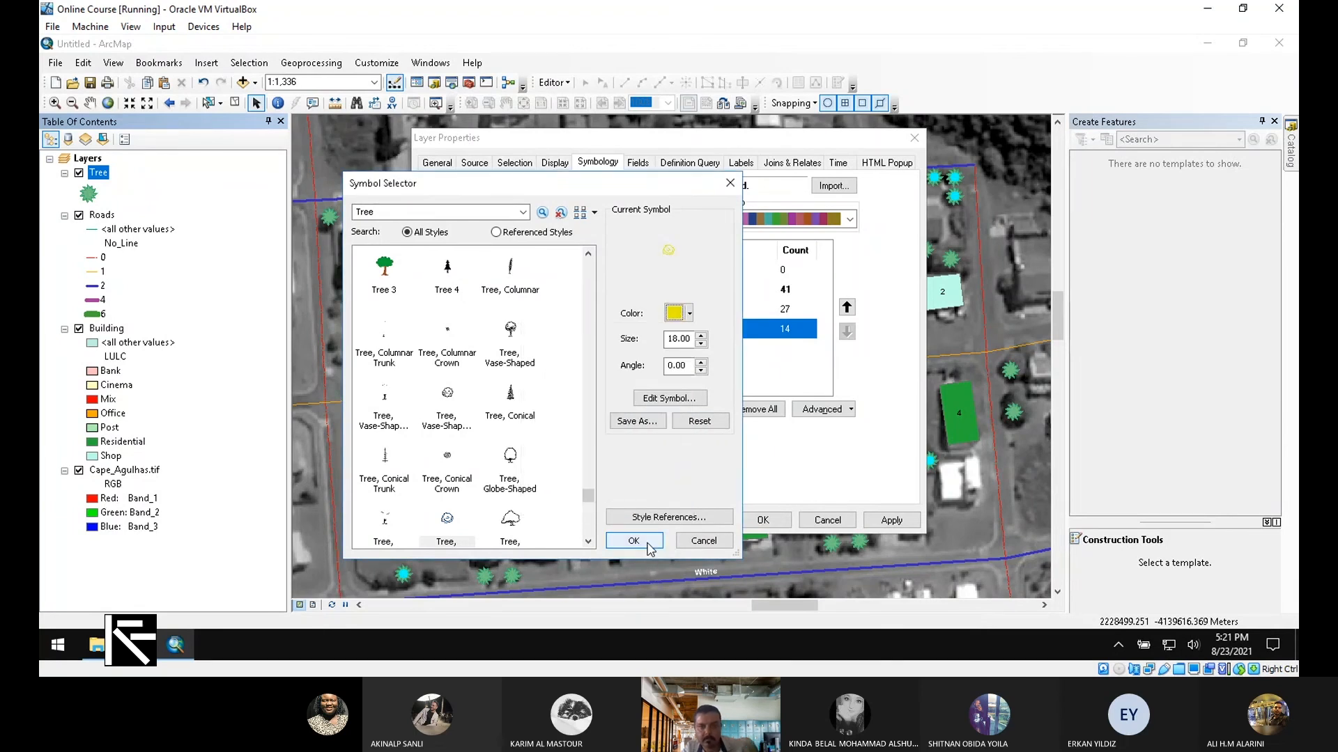
click(633, 541)
Change the Type value 1 marker to Tree, Broad-Spreading Crown in yellow, and clear the selected features on the map.
double_click(547, 330)
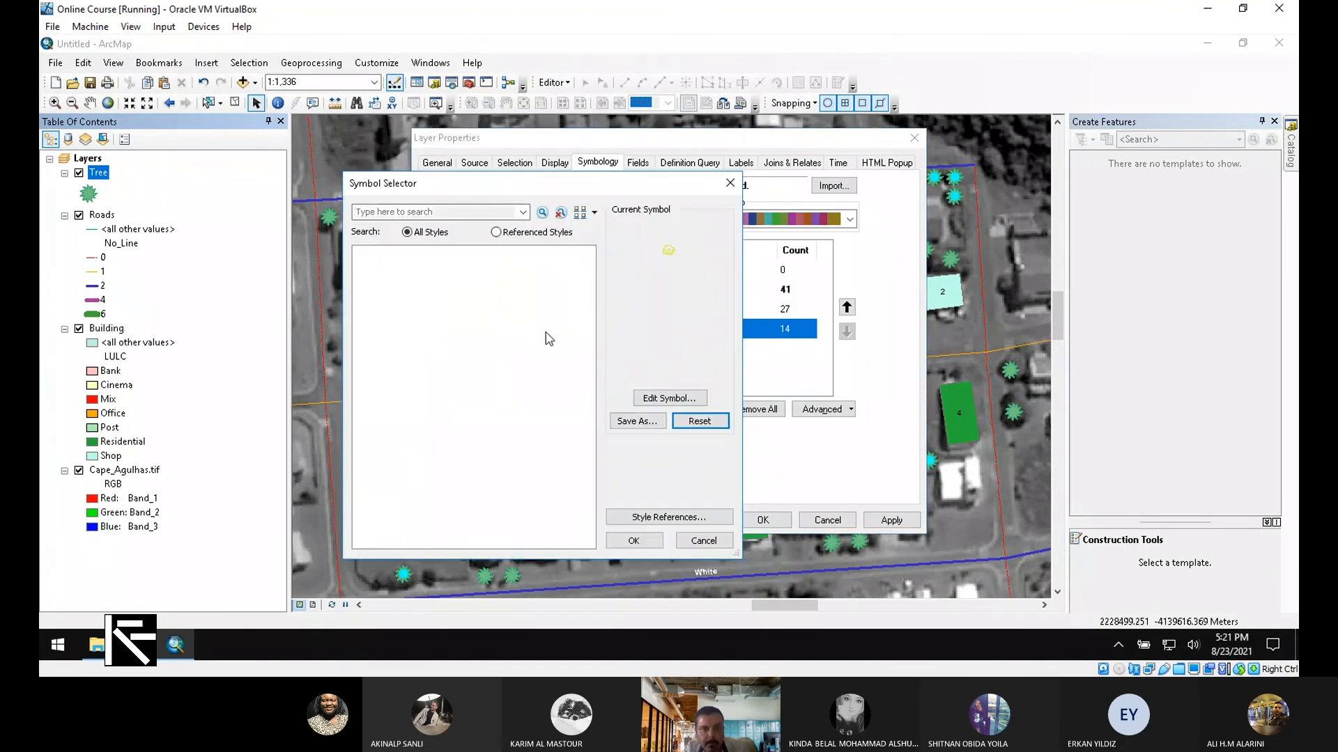
click(432, 211)
text(Tre)
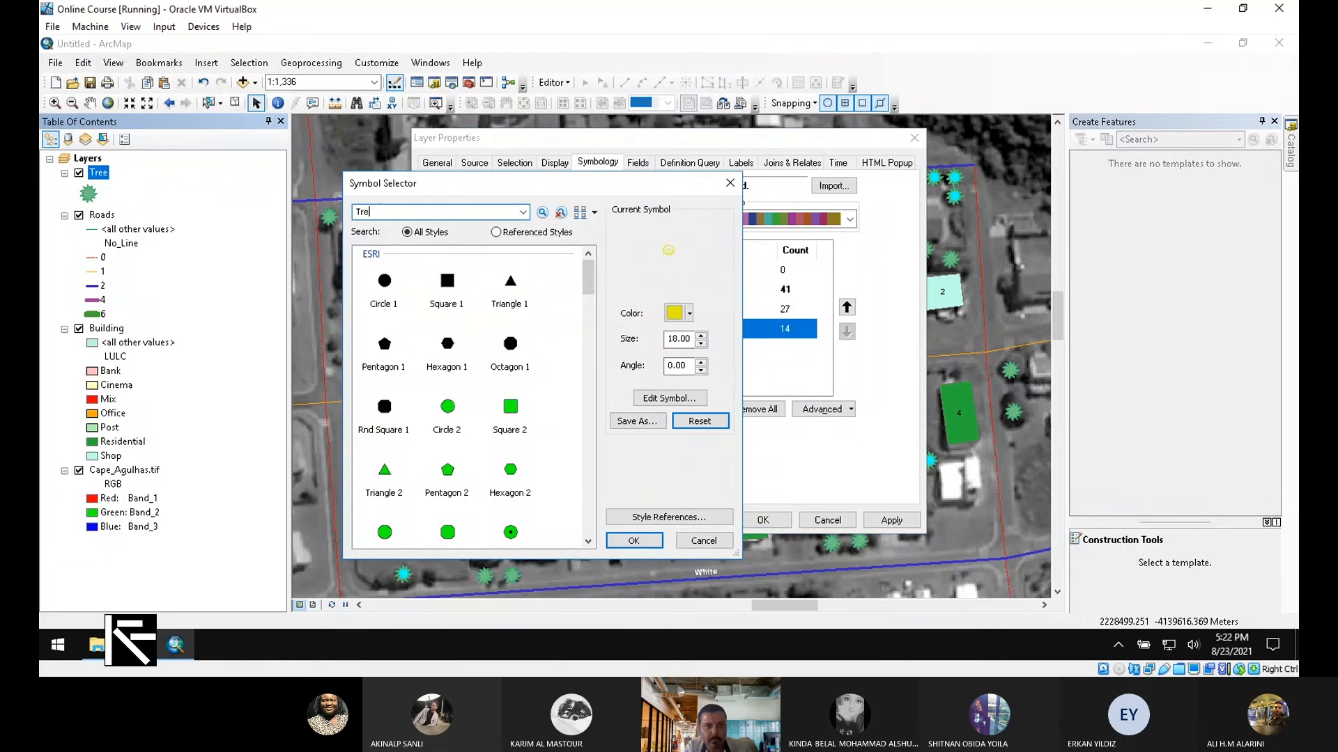
text(e)
key(Return)
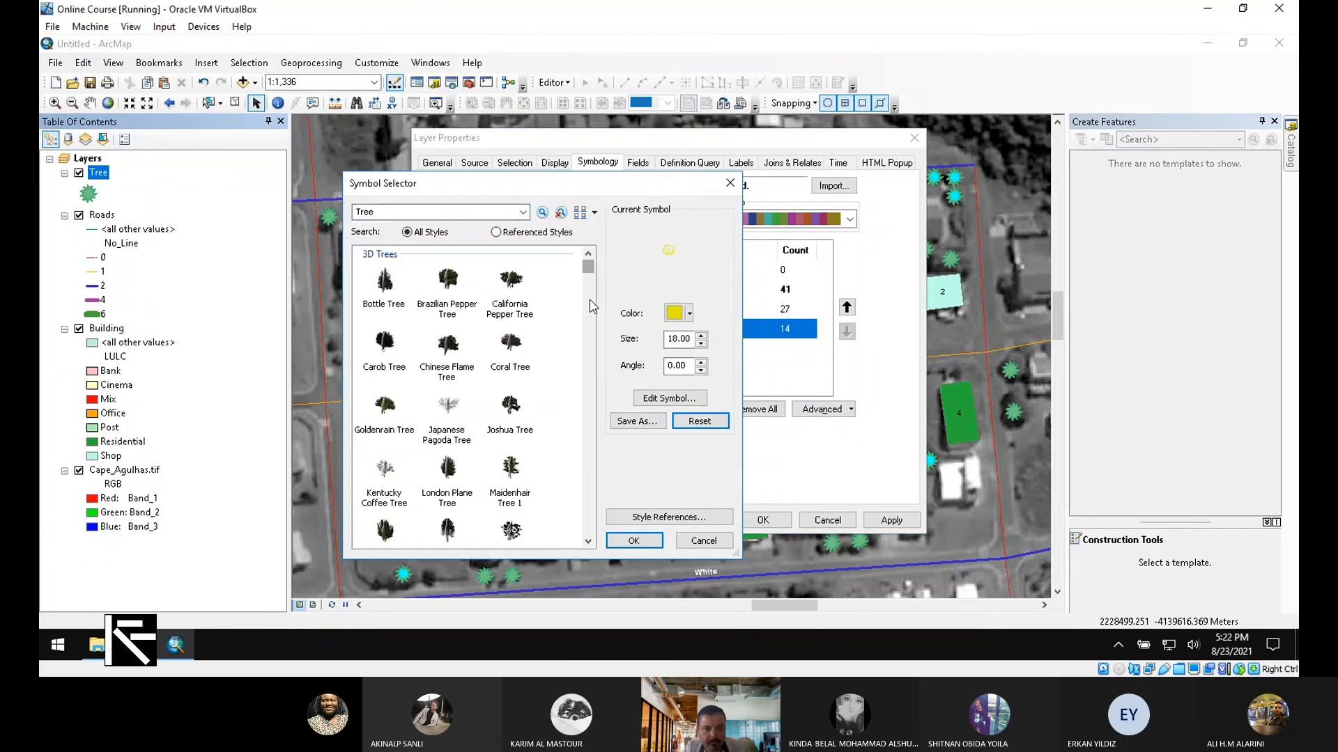
scroll(591, 306, down, 15)
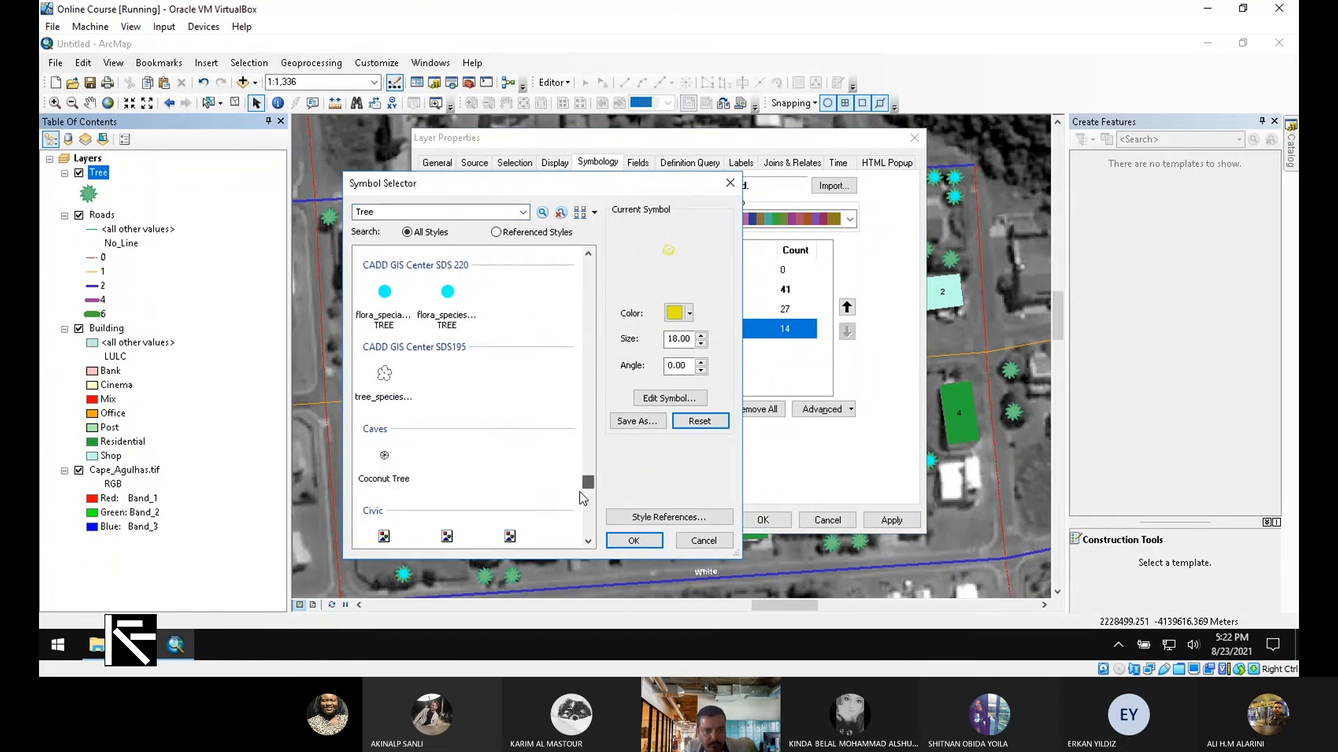
scroll(582, 497, down, 5)
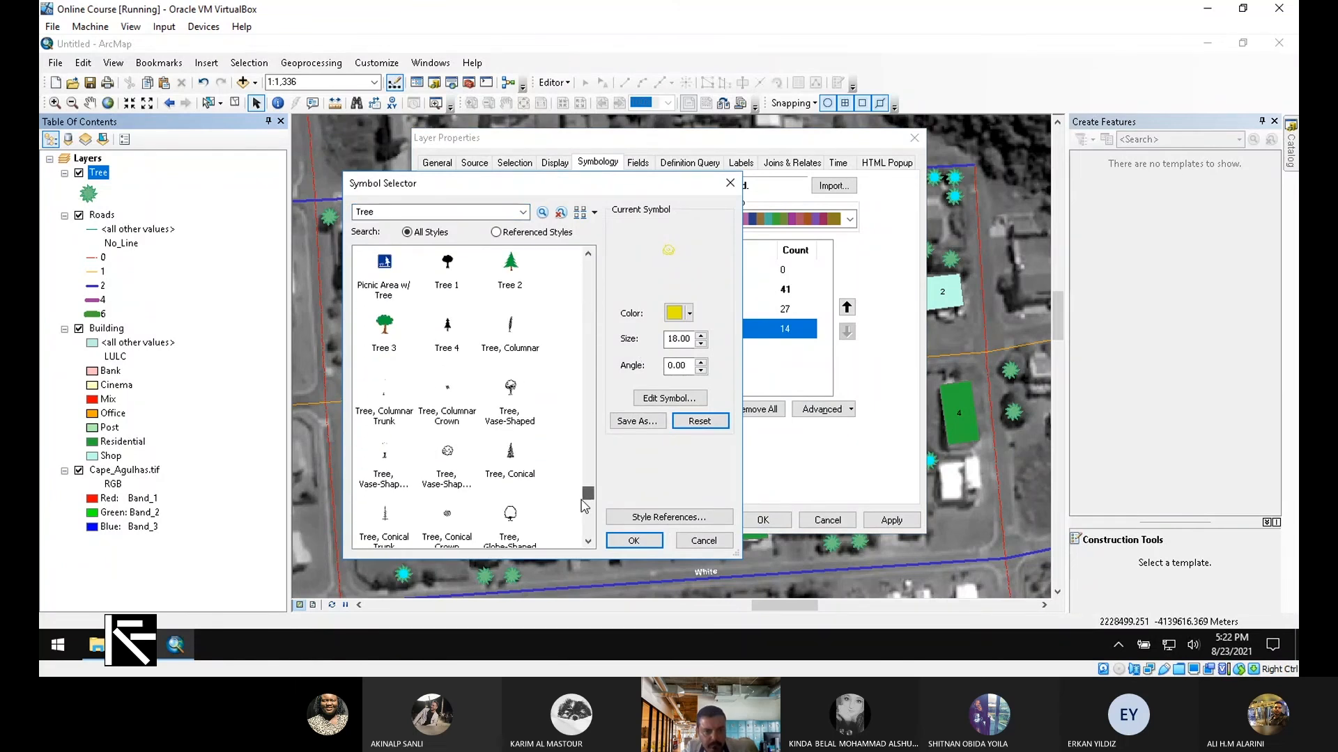
scroll(583, 506, down, 2)
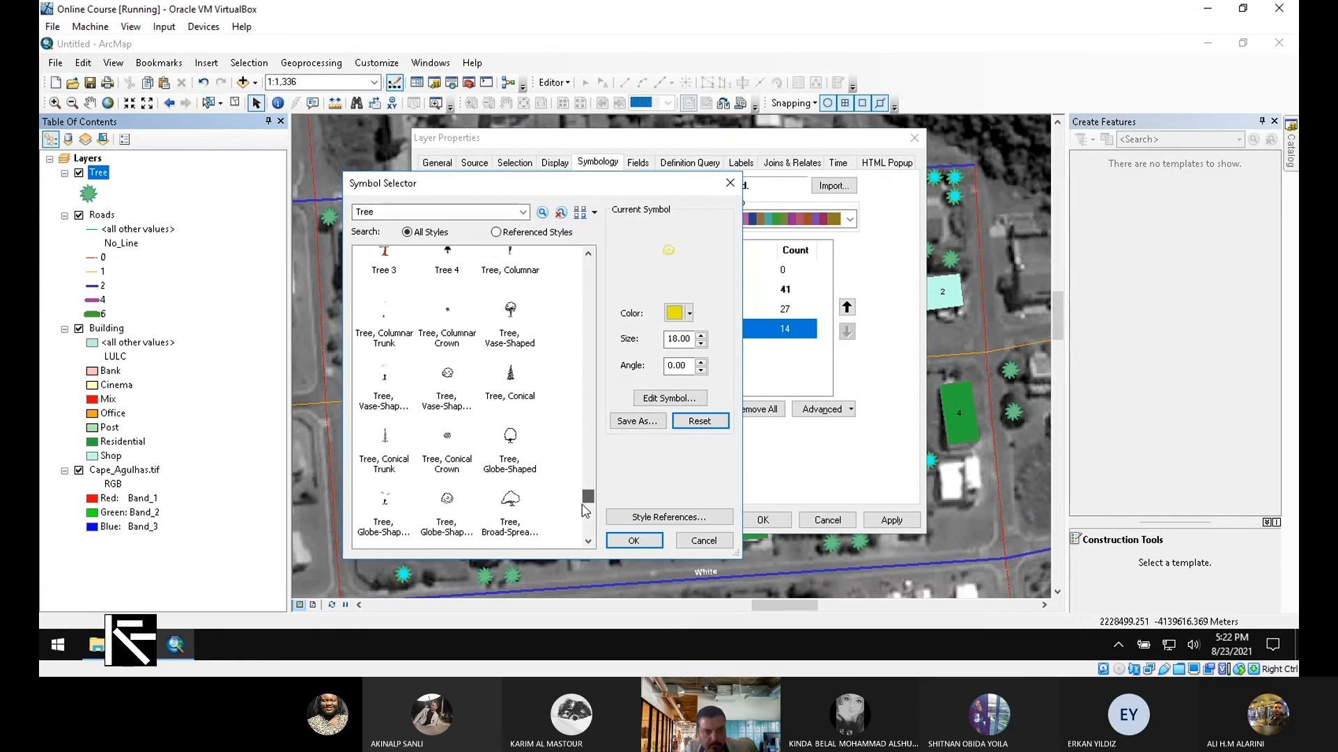
scroll(585, 511, down, 2)
double_click(448, 464)
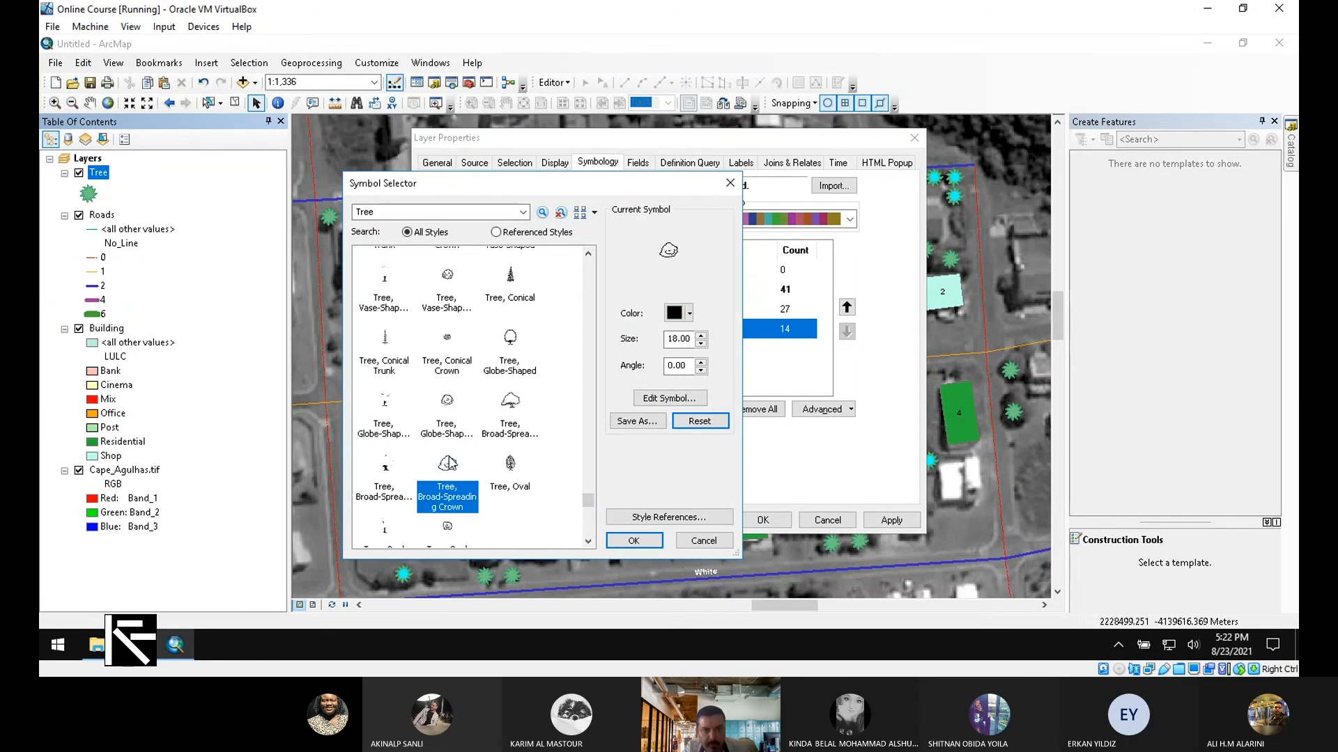
double_click(545, 335)
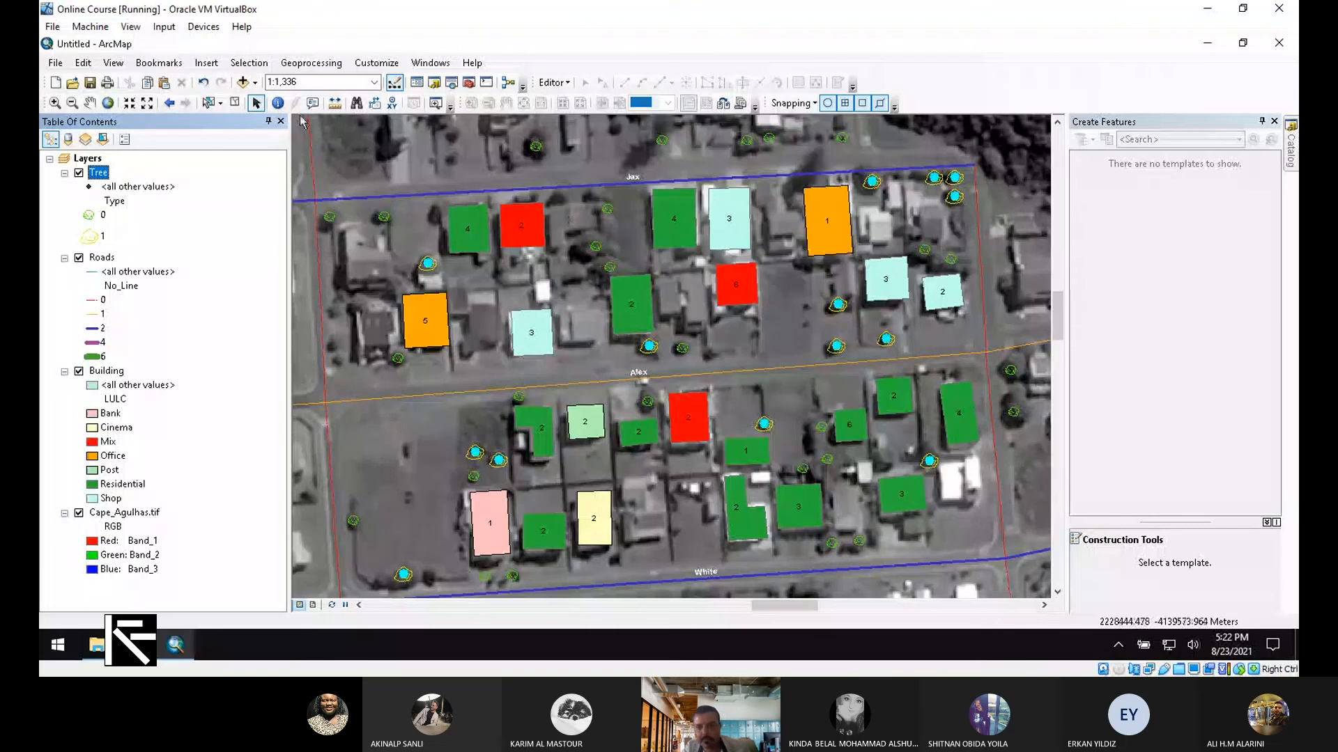
click(235, 102)
click(517, 403)
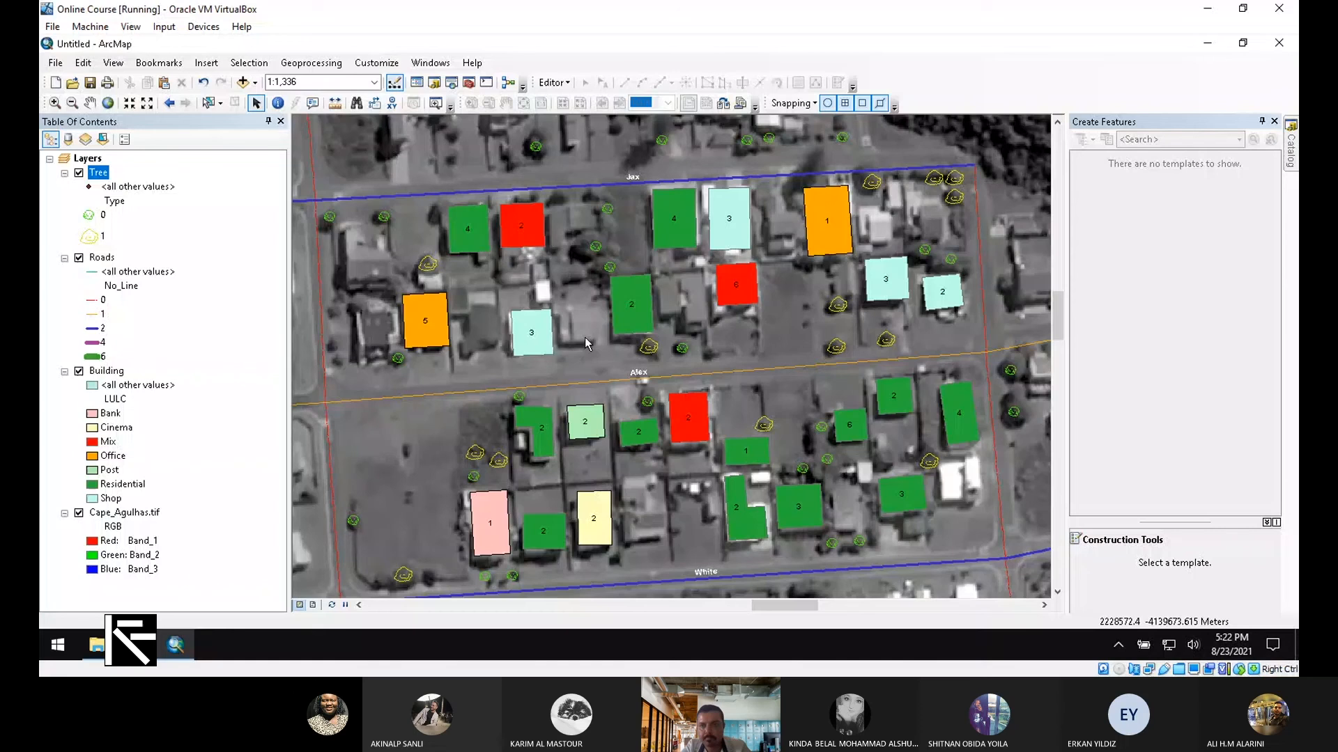
Minimize the open windows, launch ArcScene 10.2 from the ArcGIS program group, and dismiss its Getting Started dialog.
click(1210, 44)
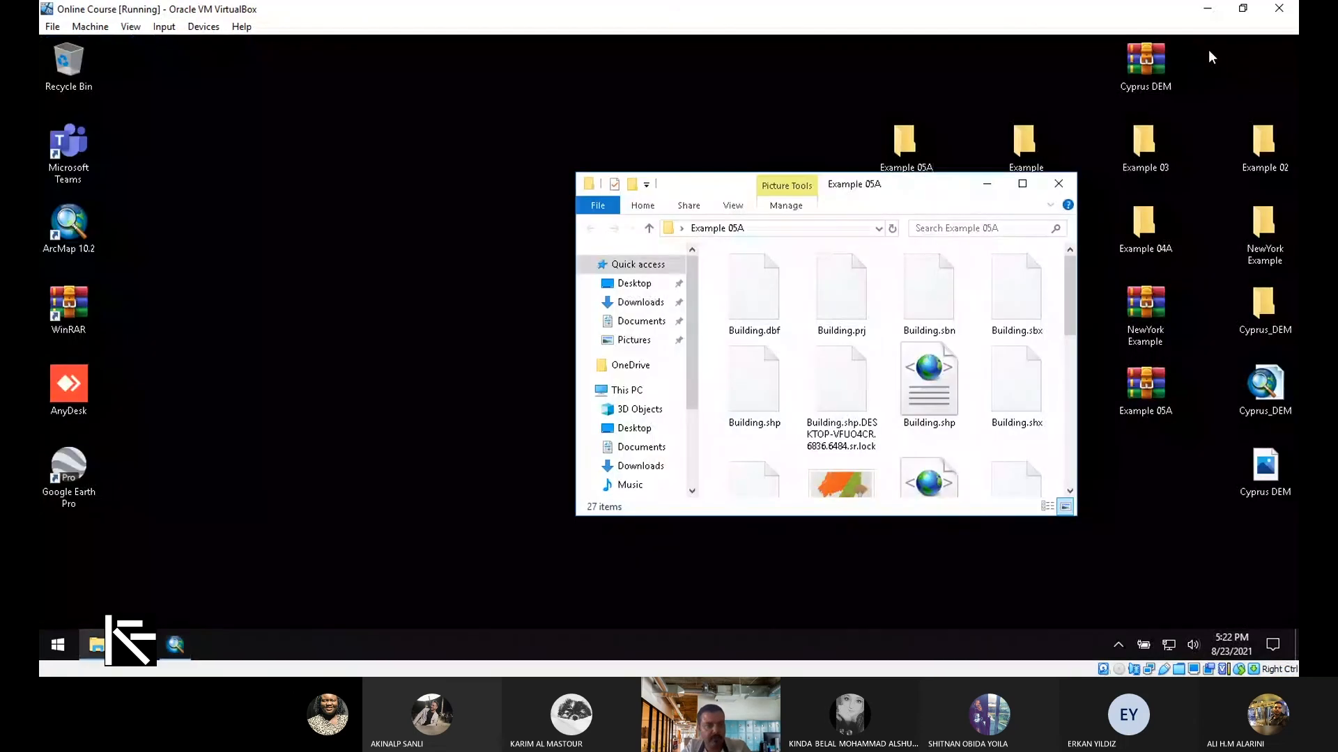
click(987, 184)
click(58, 645)
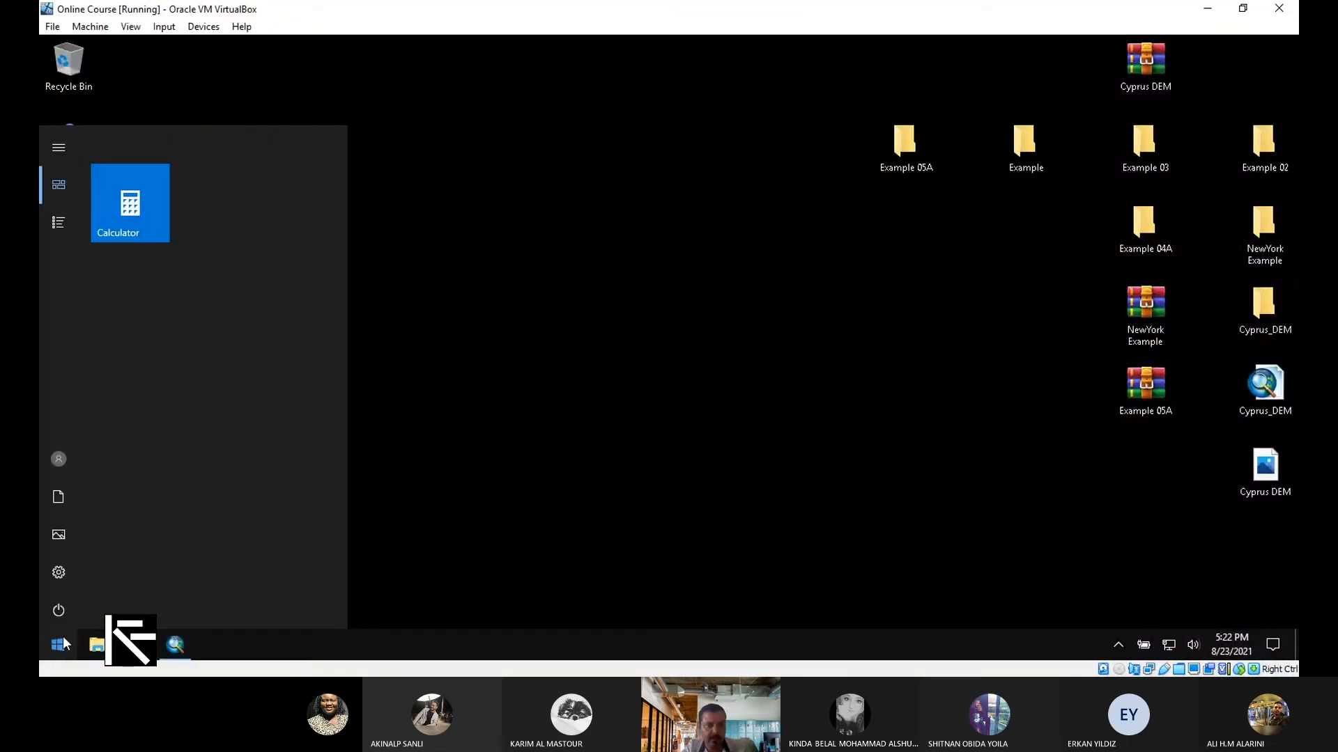
click(60, 223)
scroll(185, 420, down, 4)
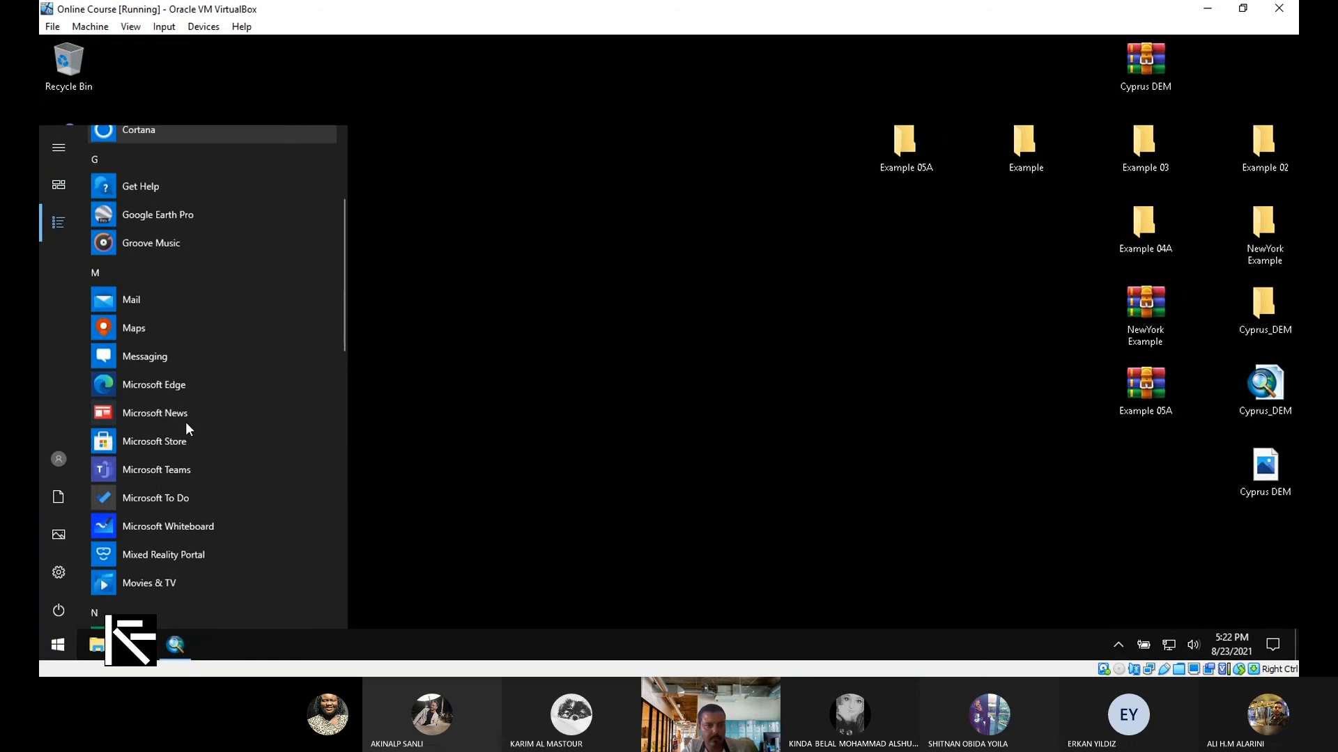
click(57, 137)
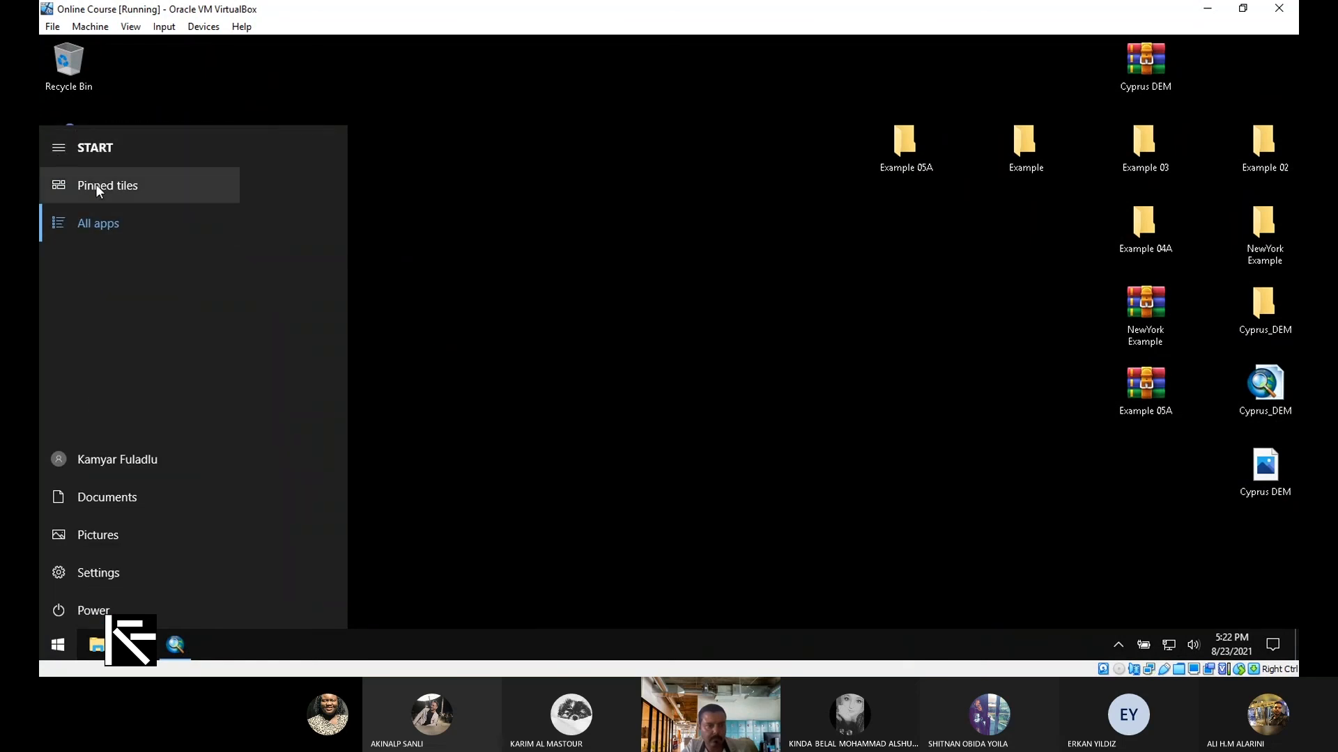
click(59, 645)
click(59, 642)
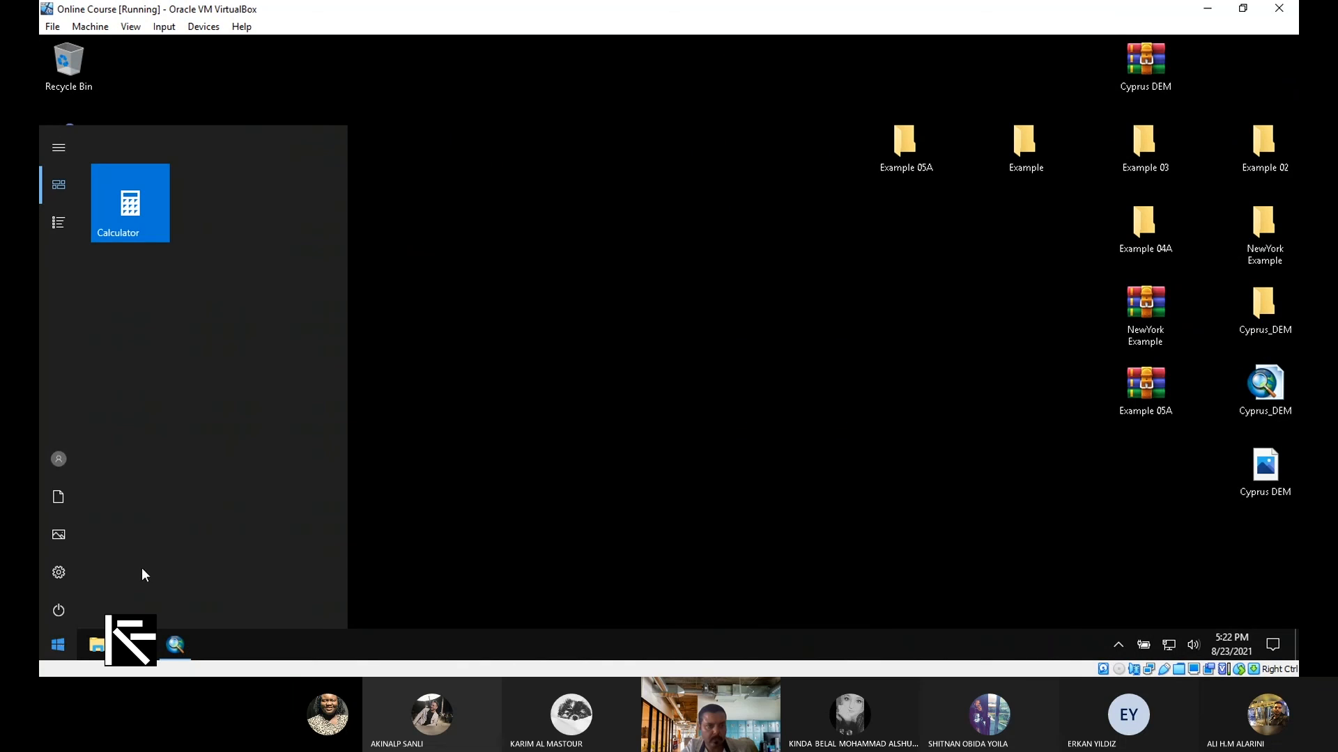
click(47, 220)
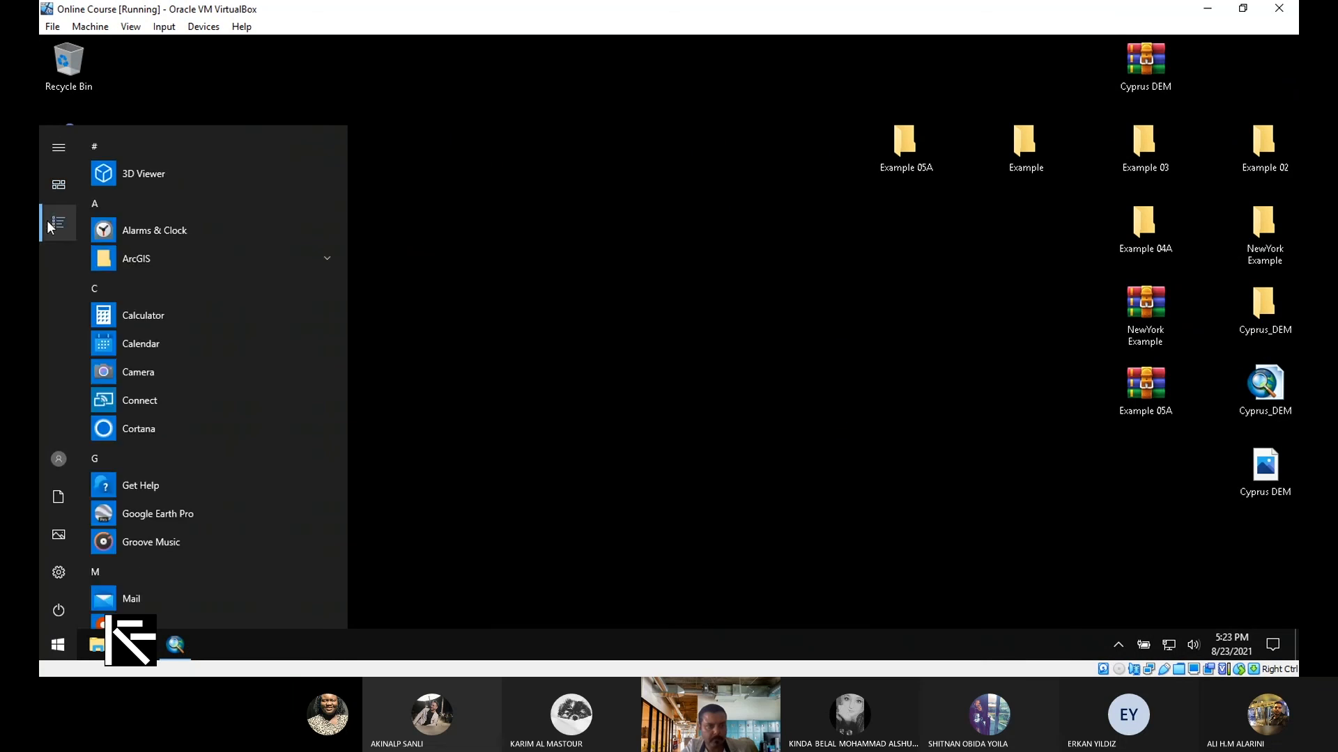
click(282, 262)
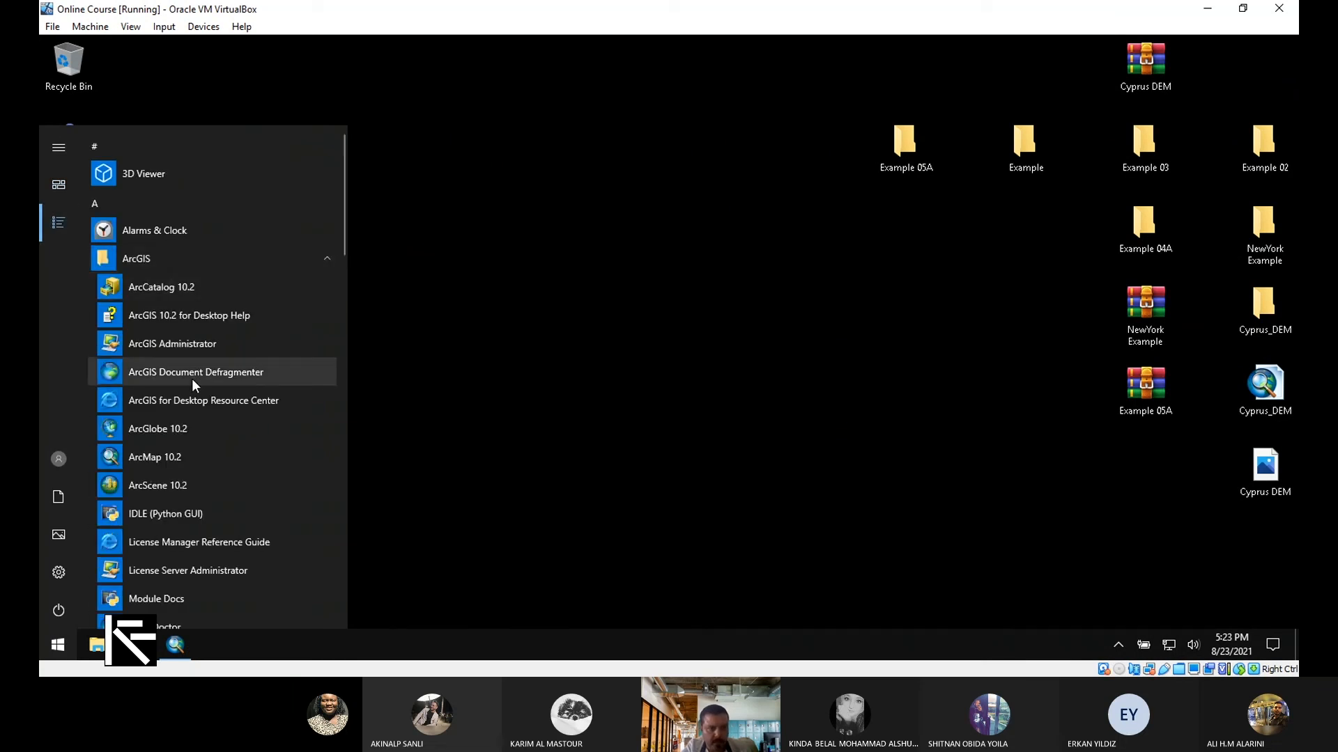
scroll(209, 380, down, 2)
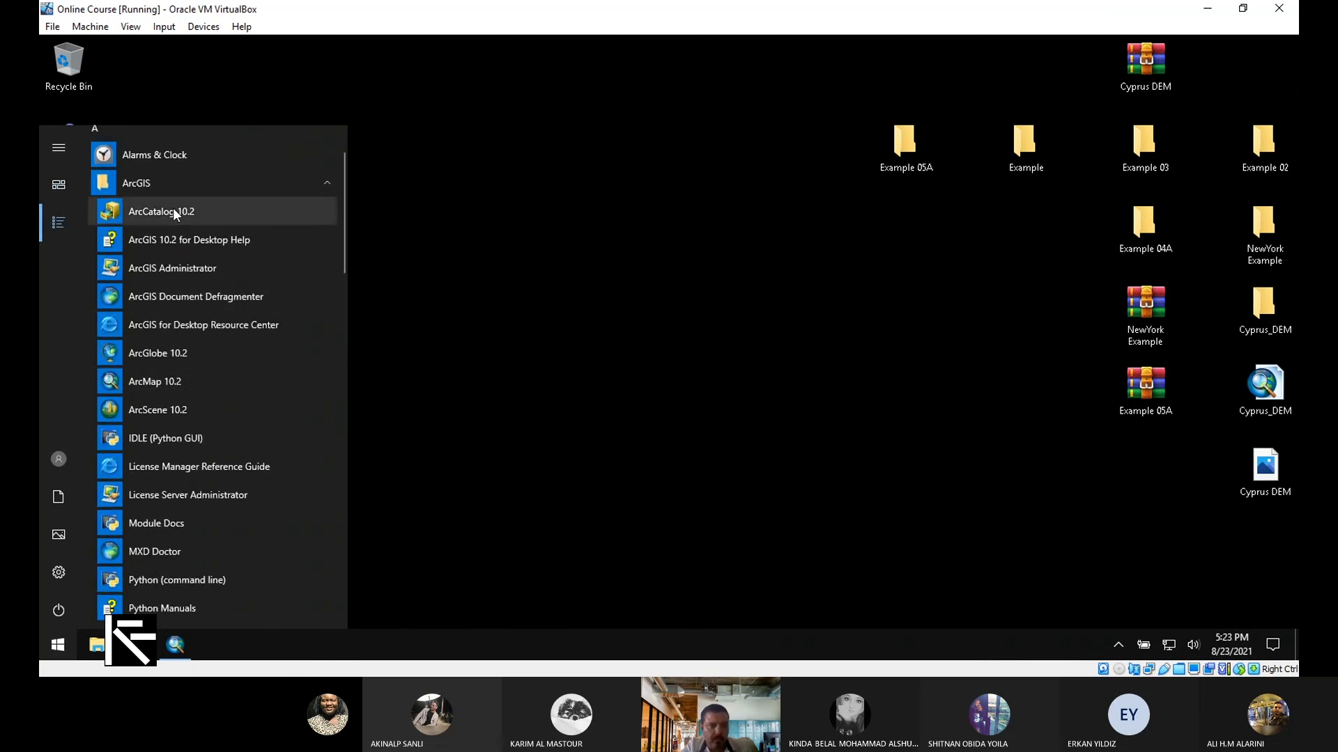
click(196, 411)
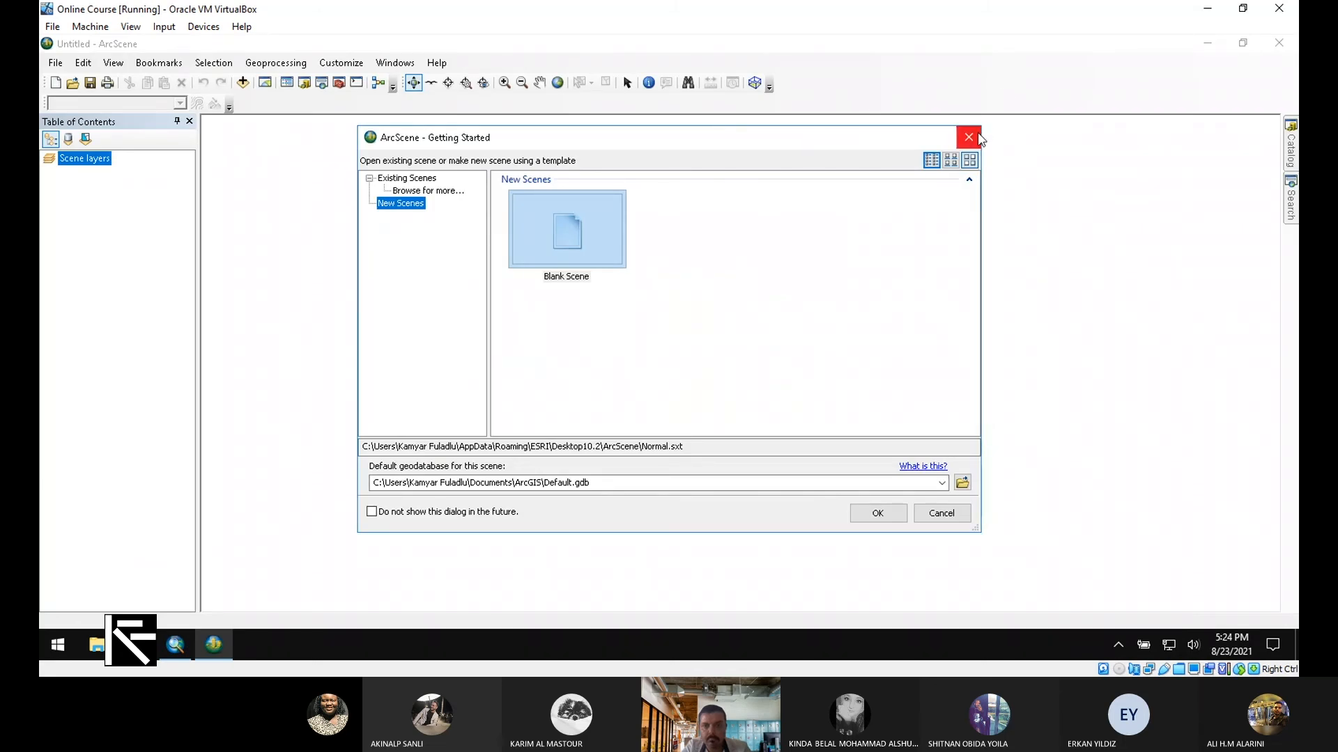
click(969, 136)
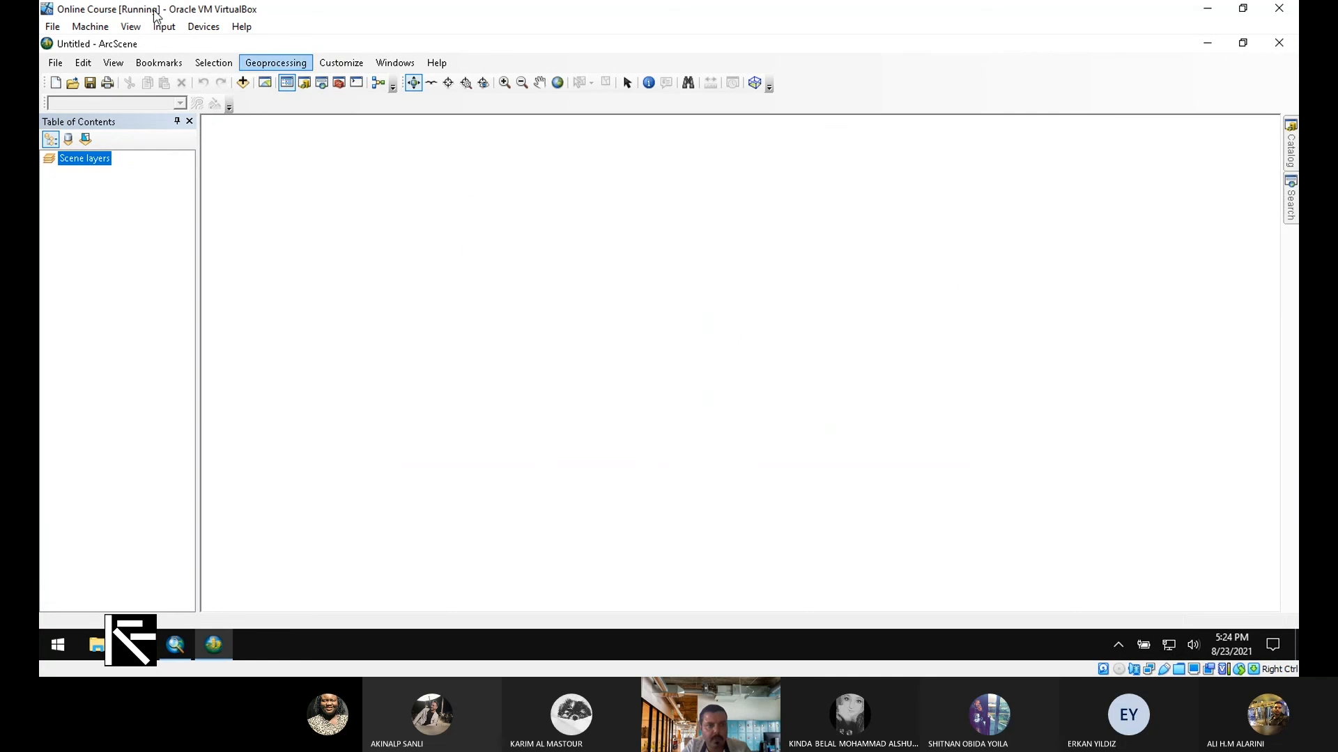
Add the whole Cape_Agulhas.tif raster to the empty scene.
click(242, 83)
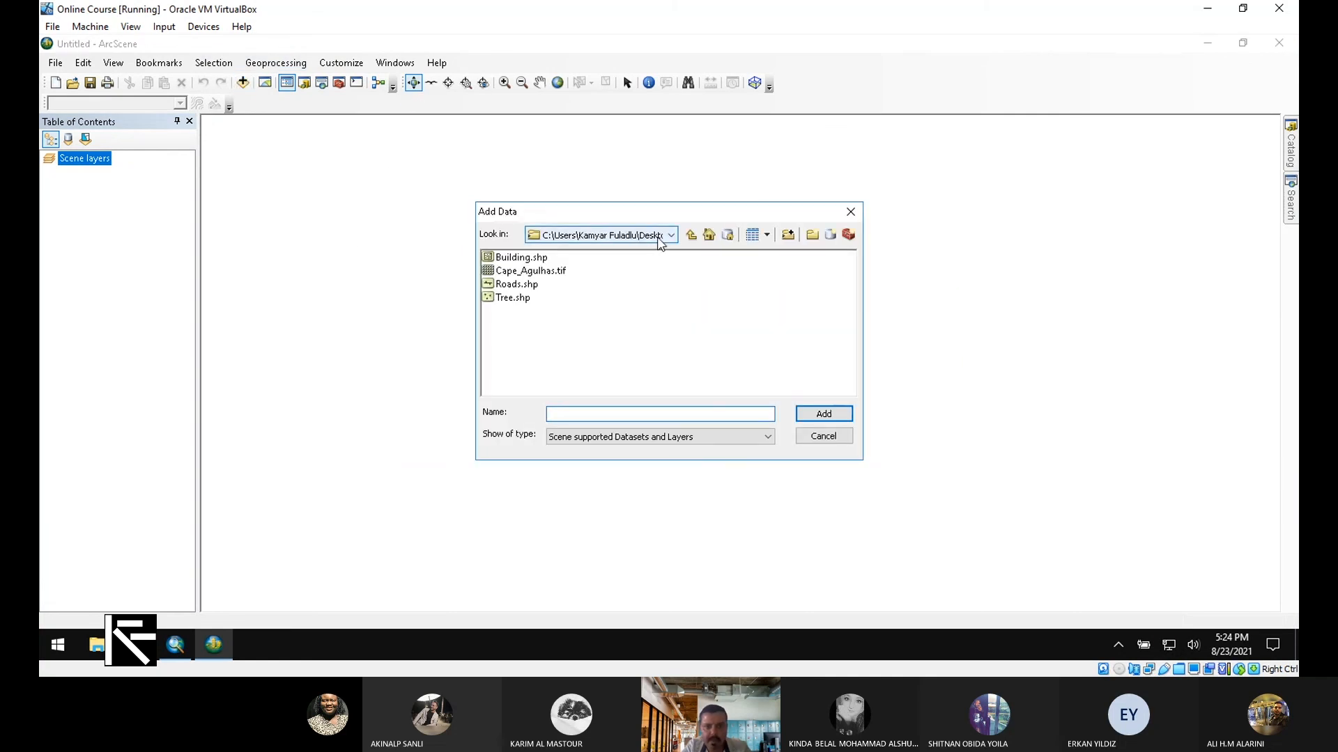
double_click(568, 272)
click(691, 234)
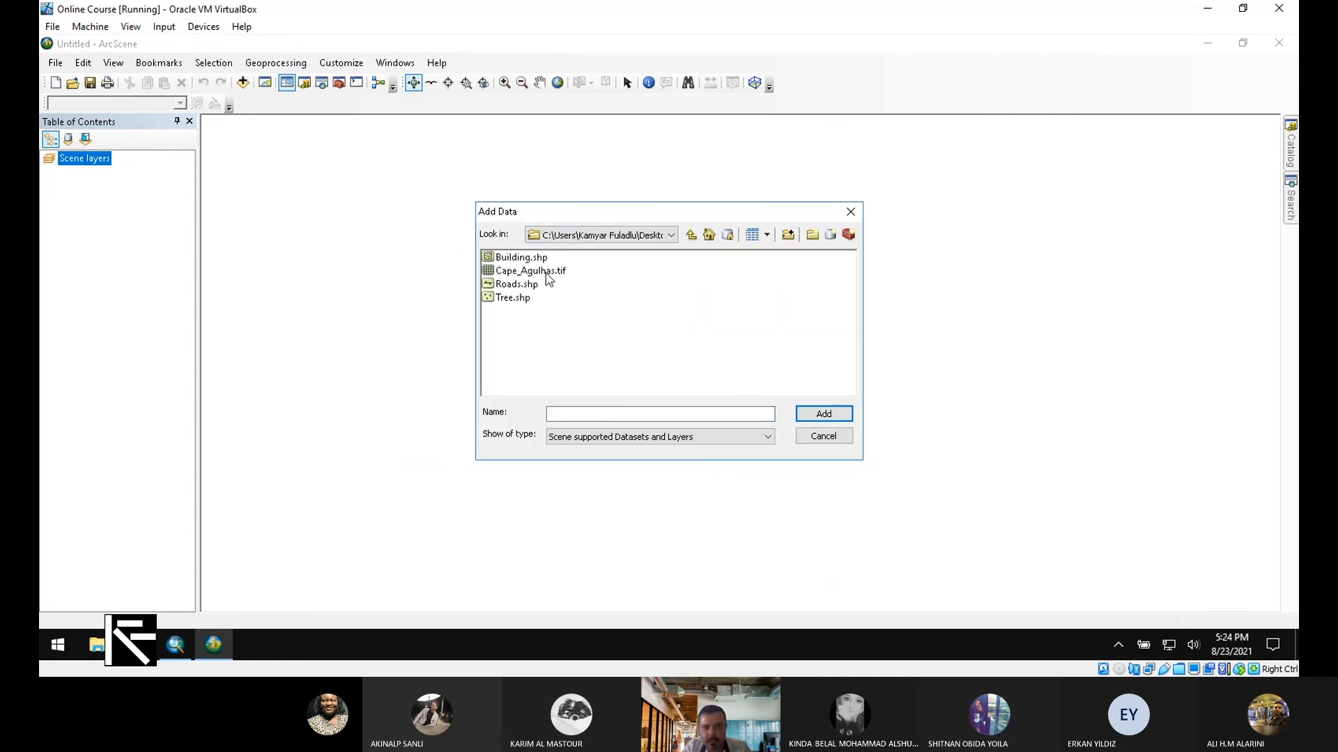
click(547, 272)
click(825, 415)
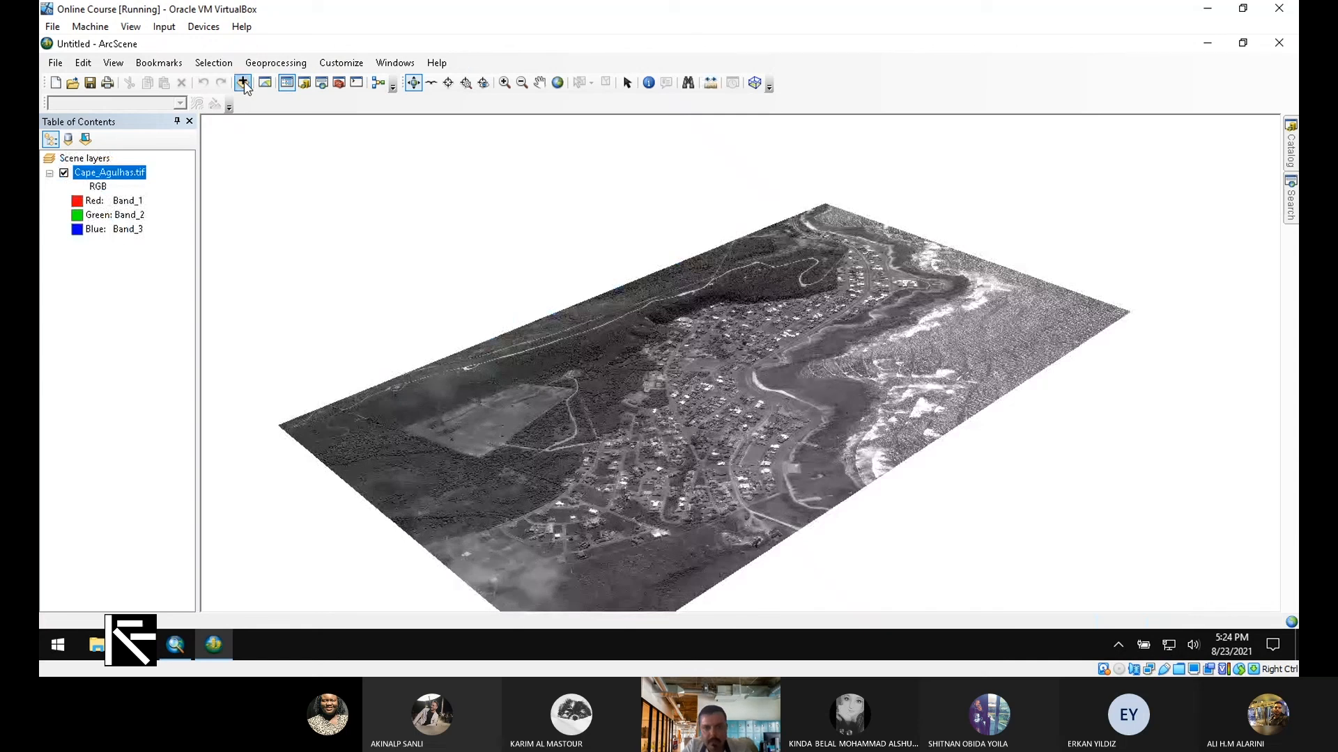
Add the Building, Roads and Tree shapefiles to the scene.
click(244, 85)
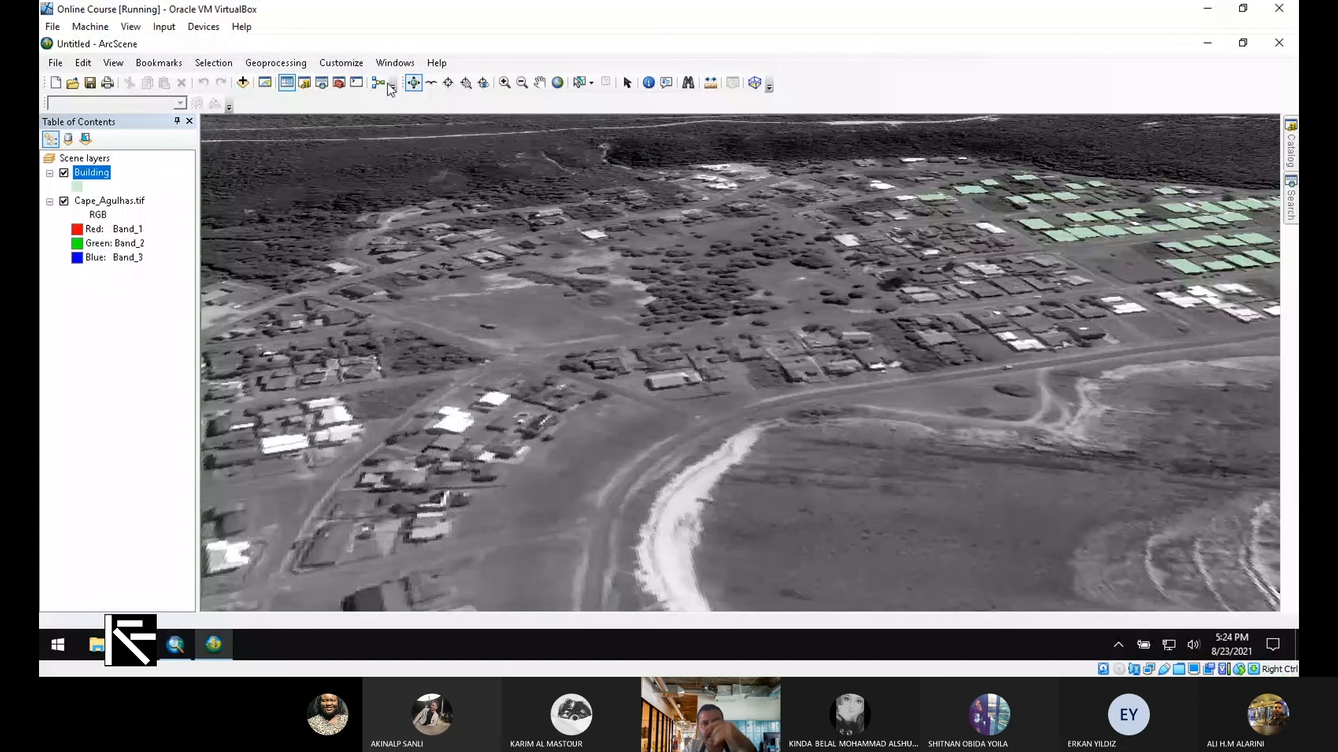
click(243, 82)
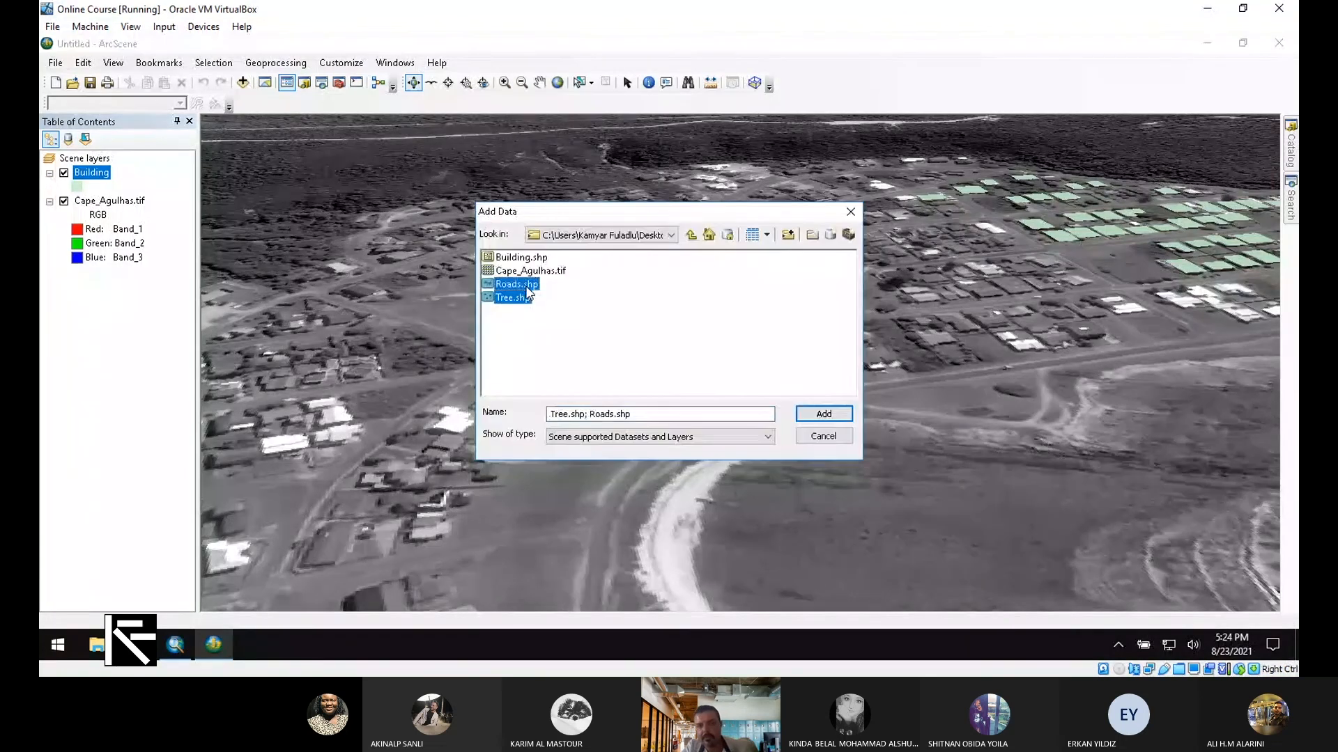
click(824, 414)
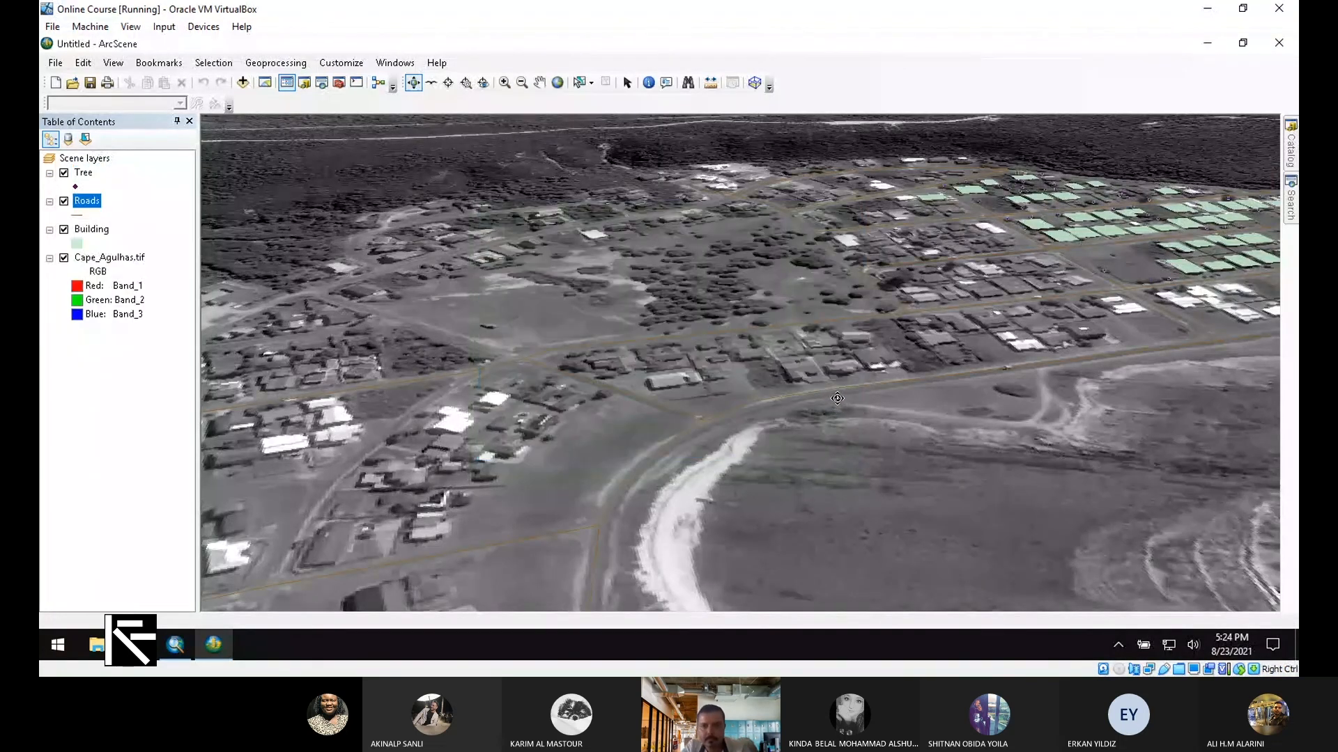
Examine the building footprints and surrounding roads closely in the 3D scene.
scroll(602, 496, down, 3)
scroll(601, 496, down, 4)
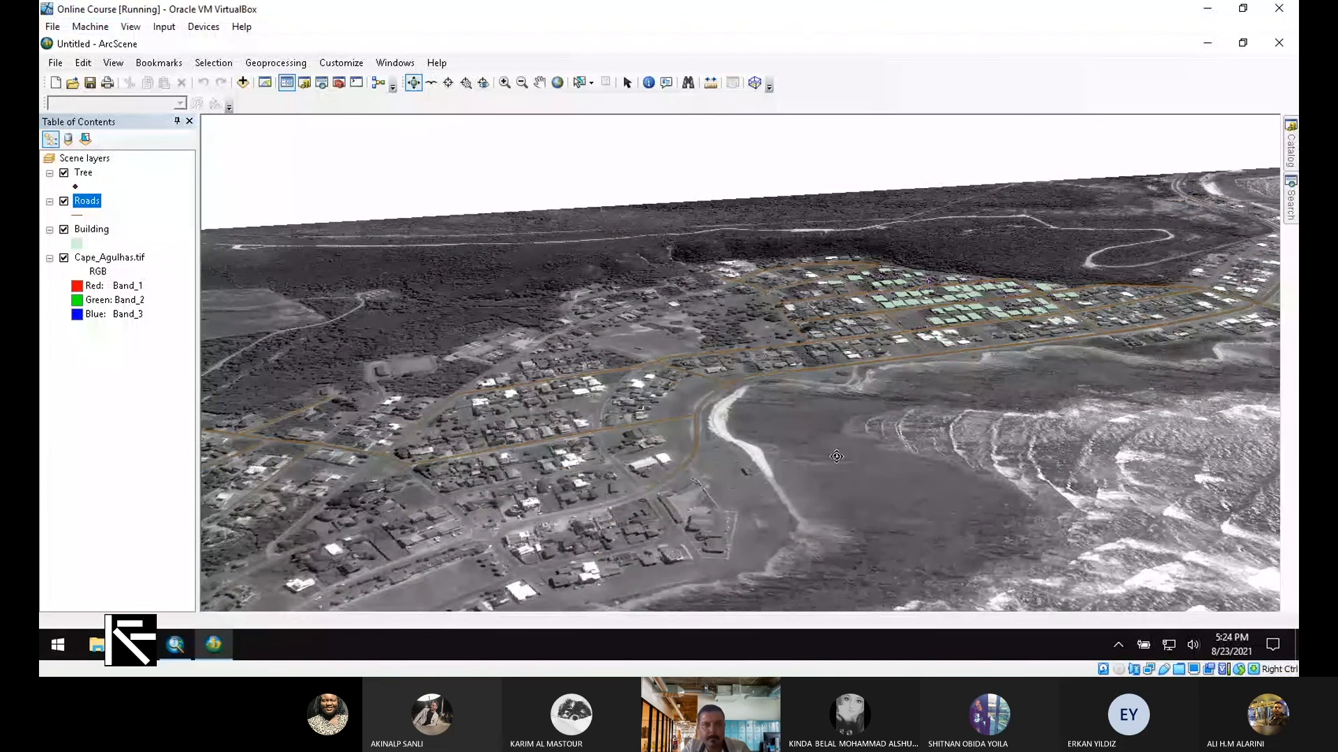
drag(833, 454, 834, 469)
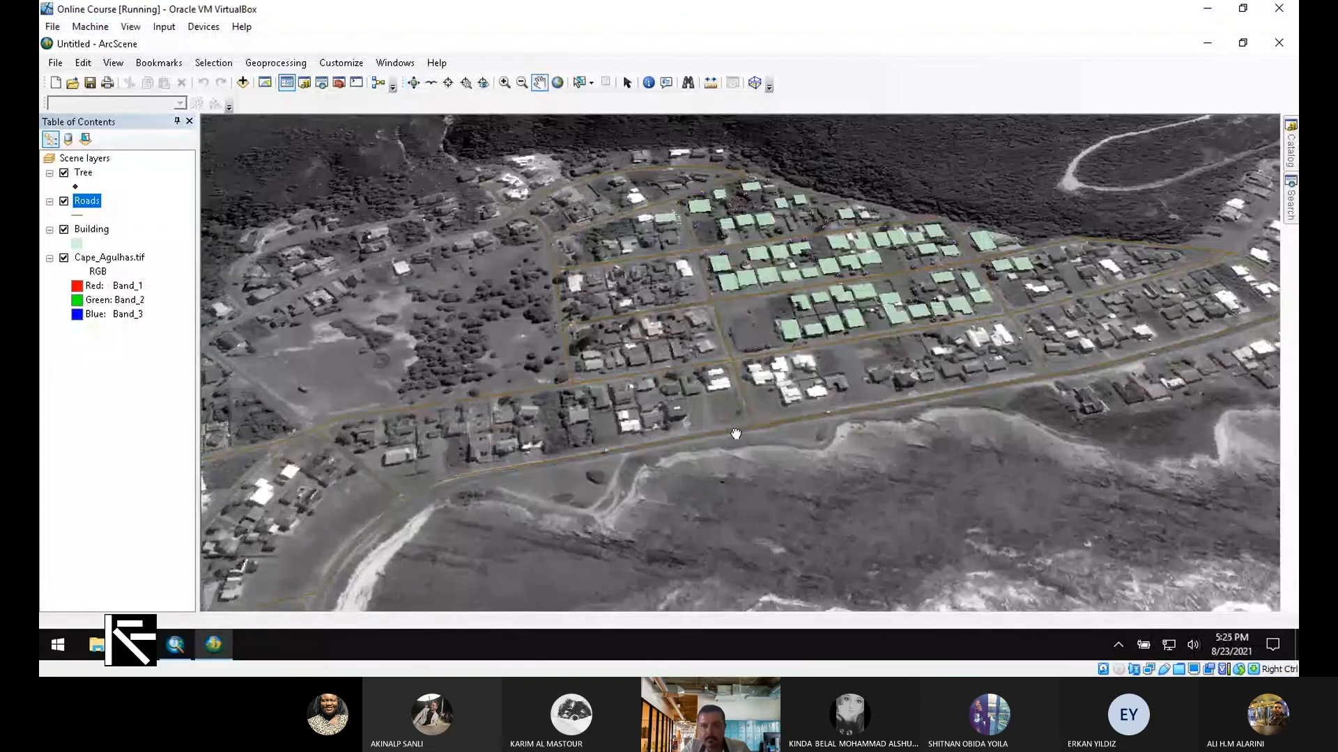
mouse_move(966, 261)
mouse_down()
mouse_move(949, 263)
mouse_move(966, 262)
mouse_up()
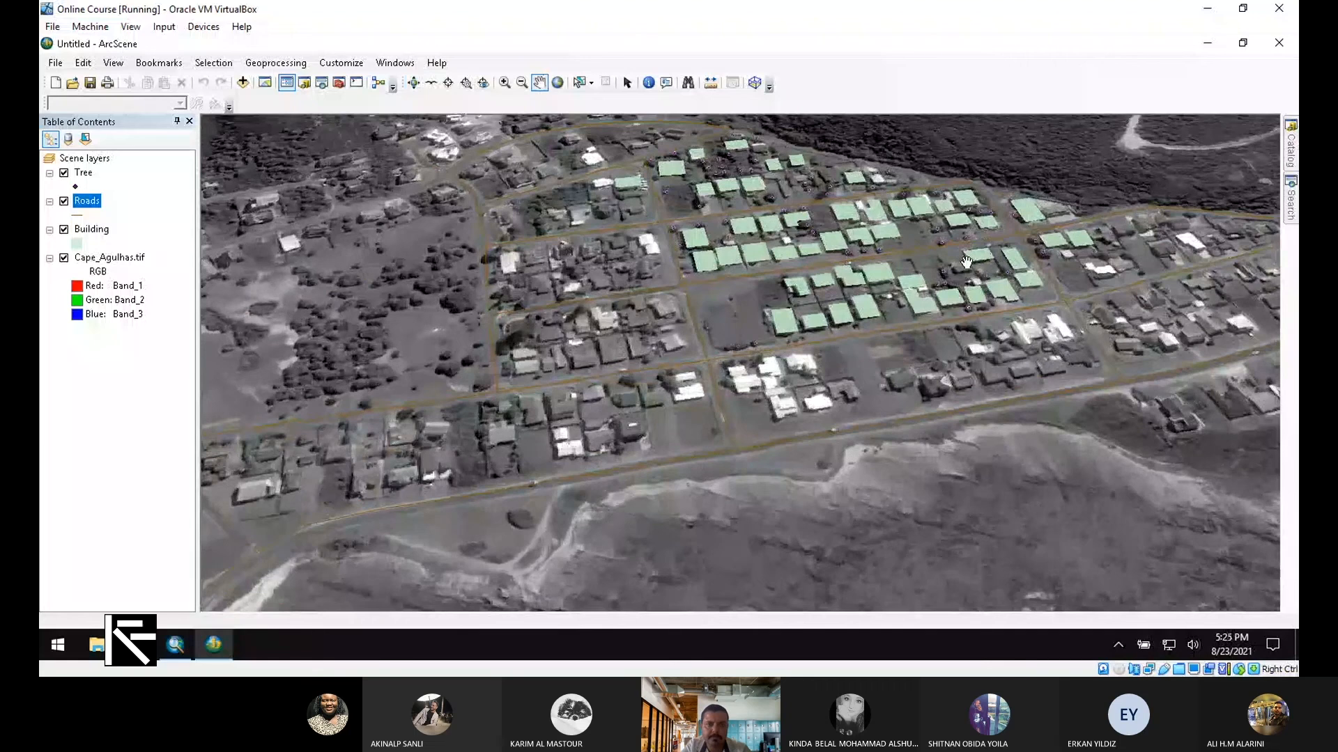
Enable extrusion for the Building layer with the expression [No_Floor]*3 and apply it to the scene.
scroll(966, 262, up, 5)
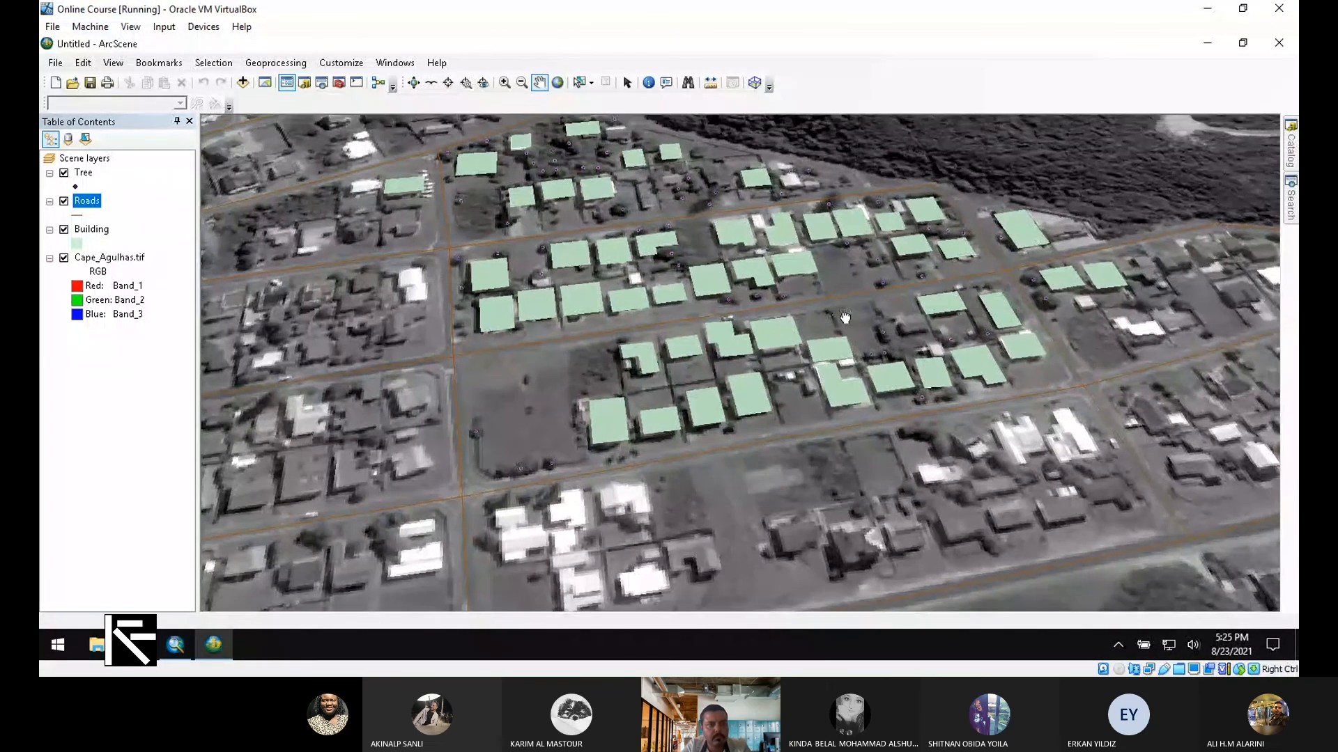
double_click(91, 229)
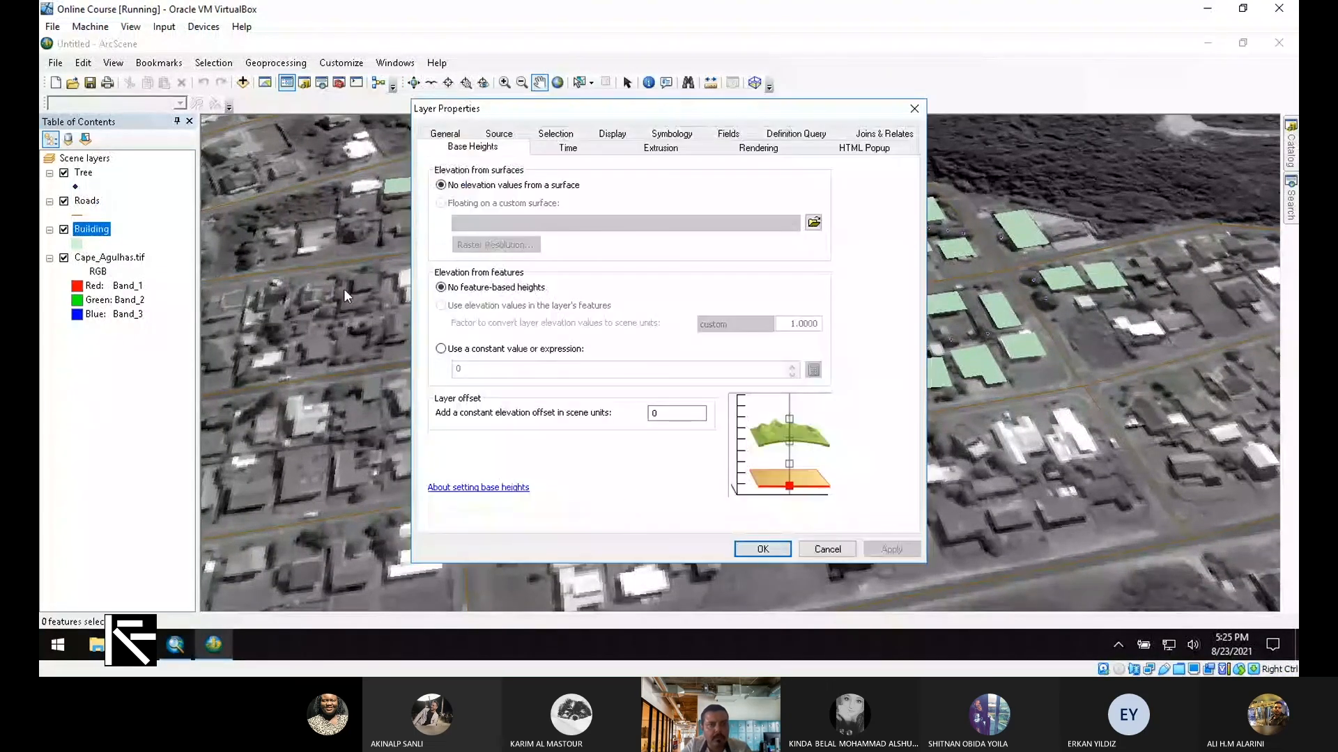
click(674, 152)
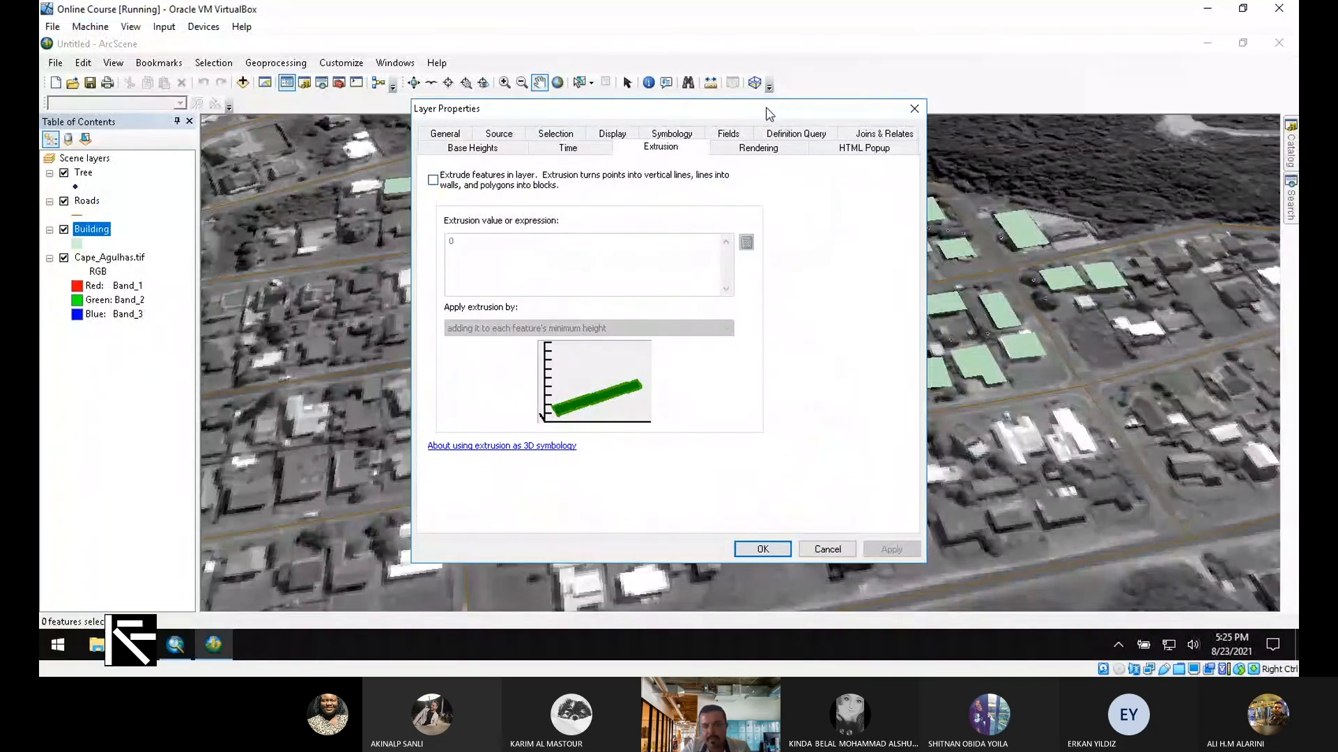
drag(771, 114, 925, 119)
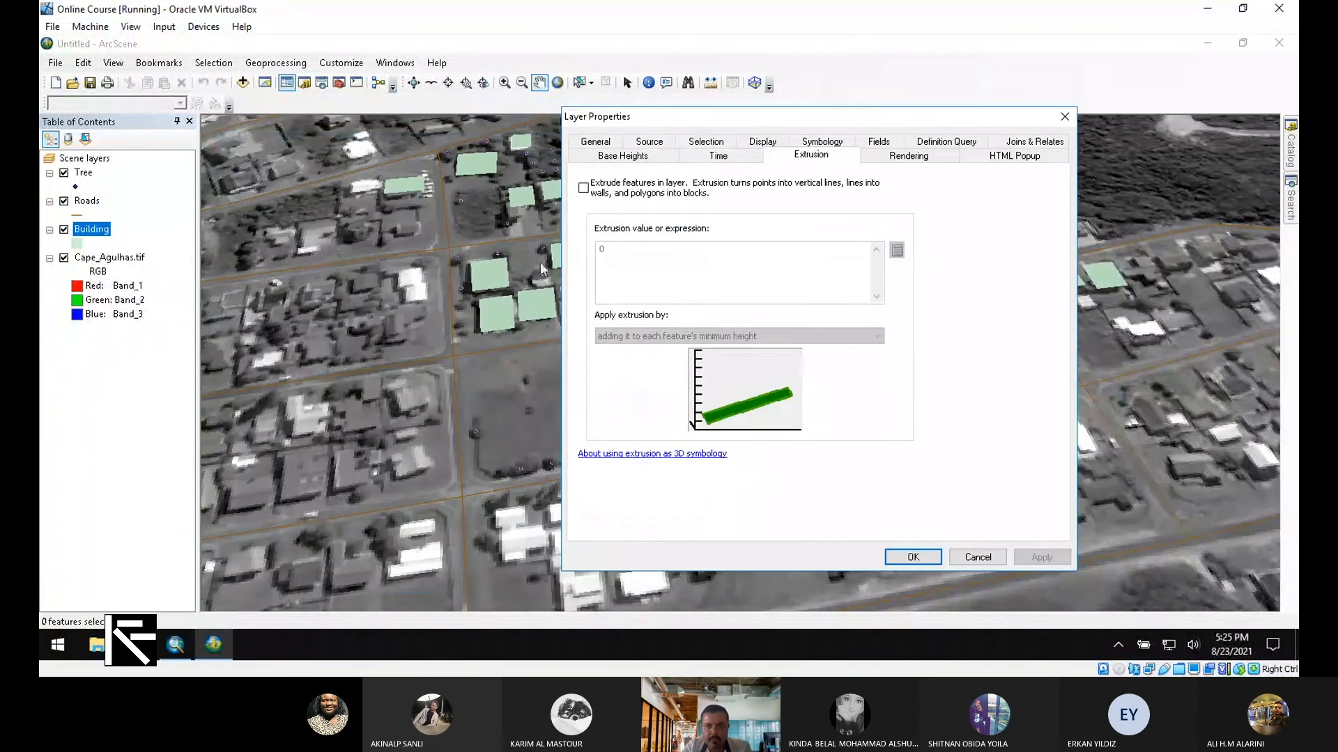
click(583, 188)
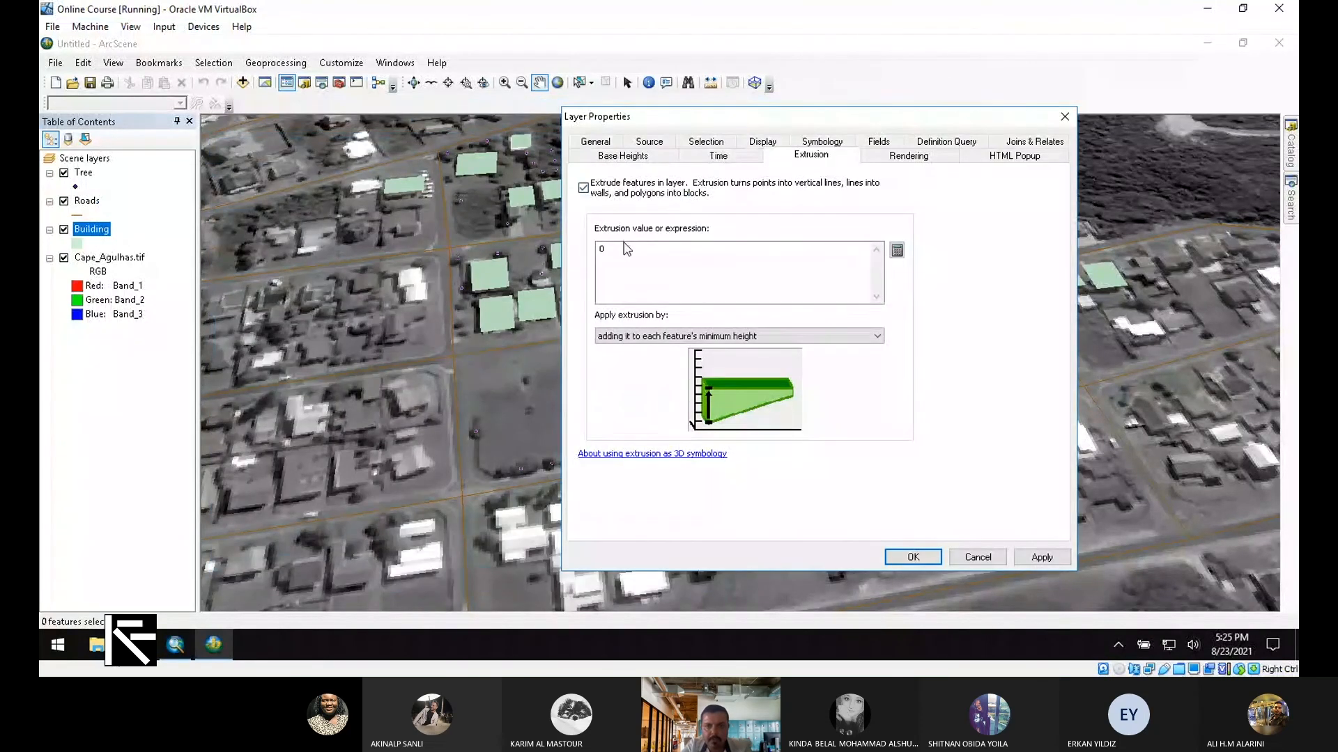
click(898, 251)
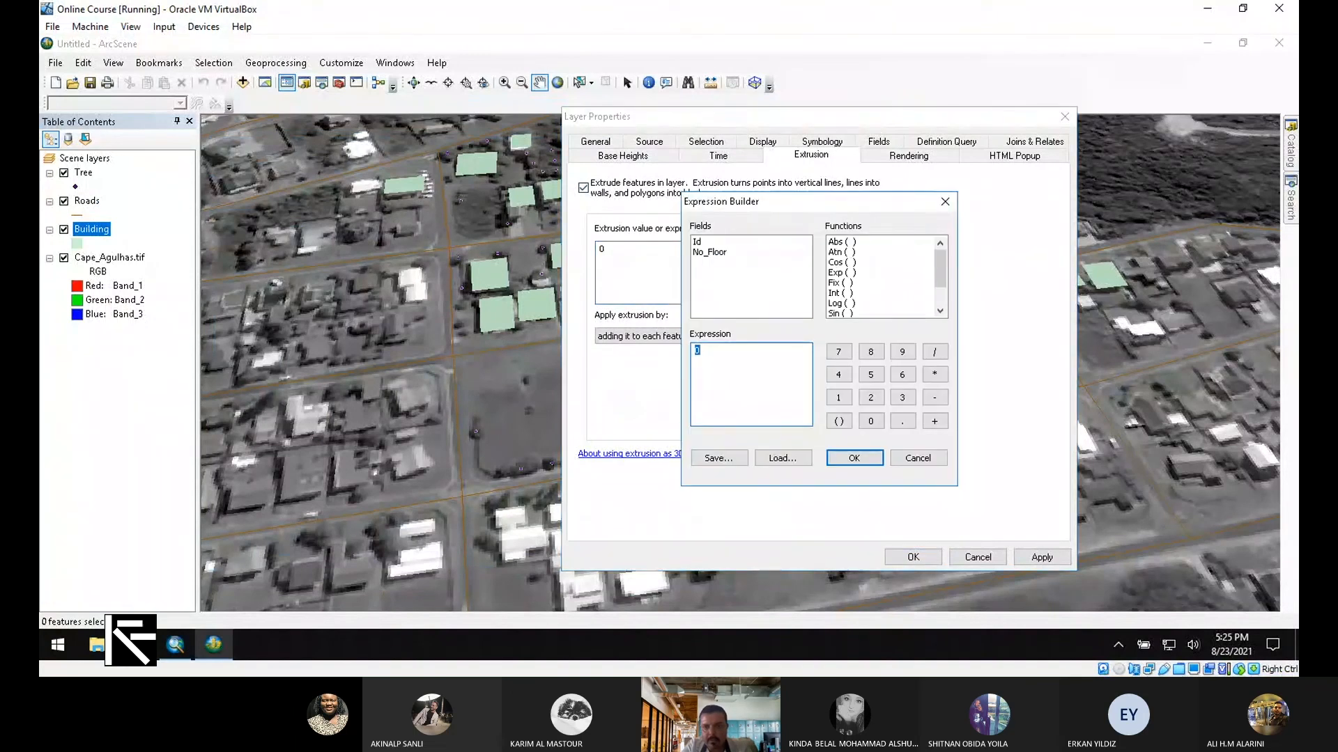
double_click(950, 280)
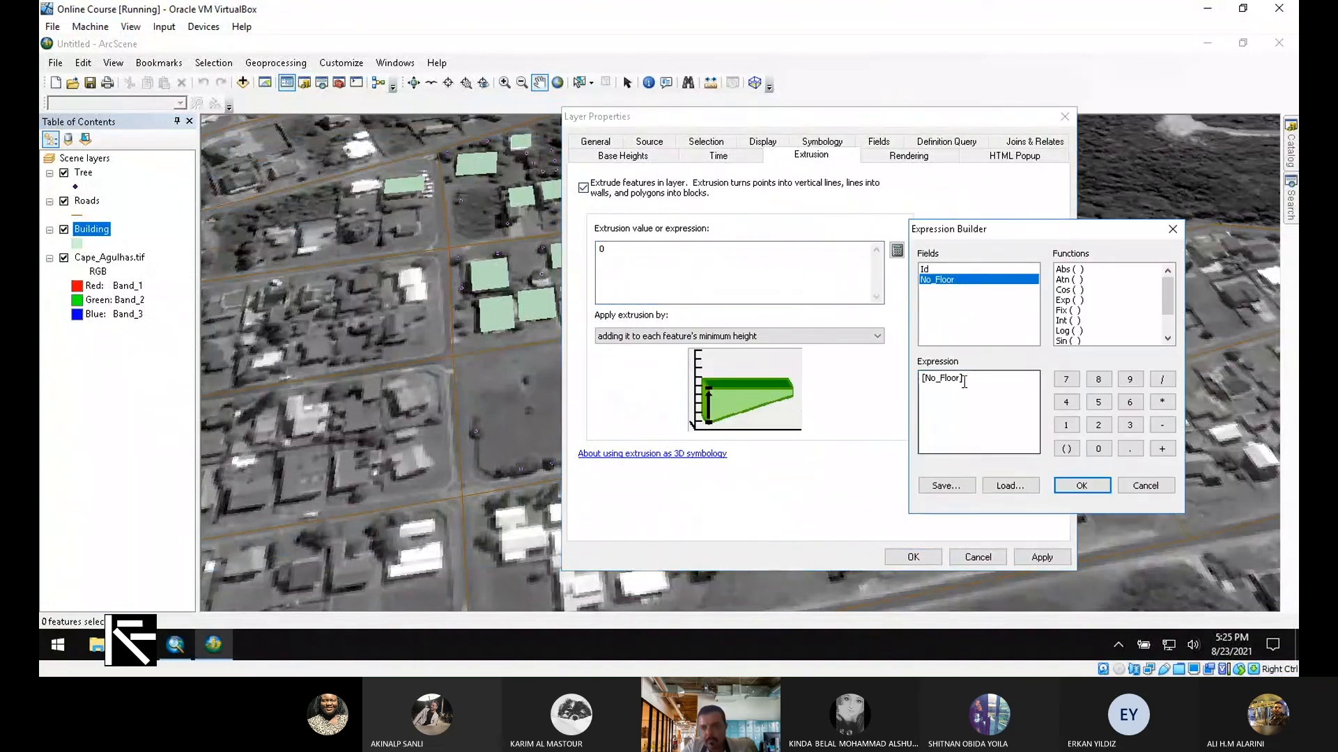
text(*)
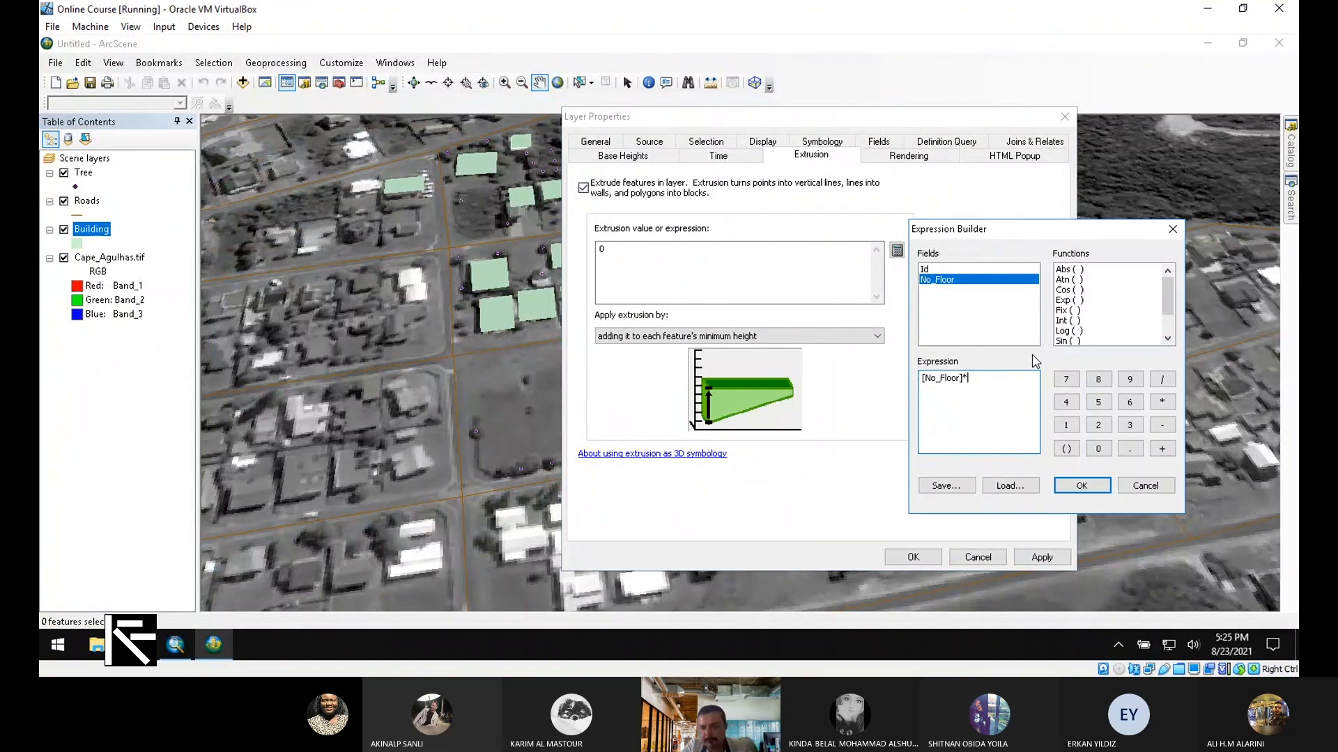
text(3)
click(1081, 486)
click(1046, 557)
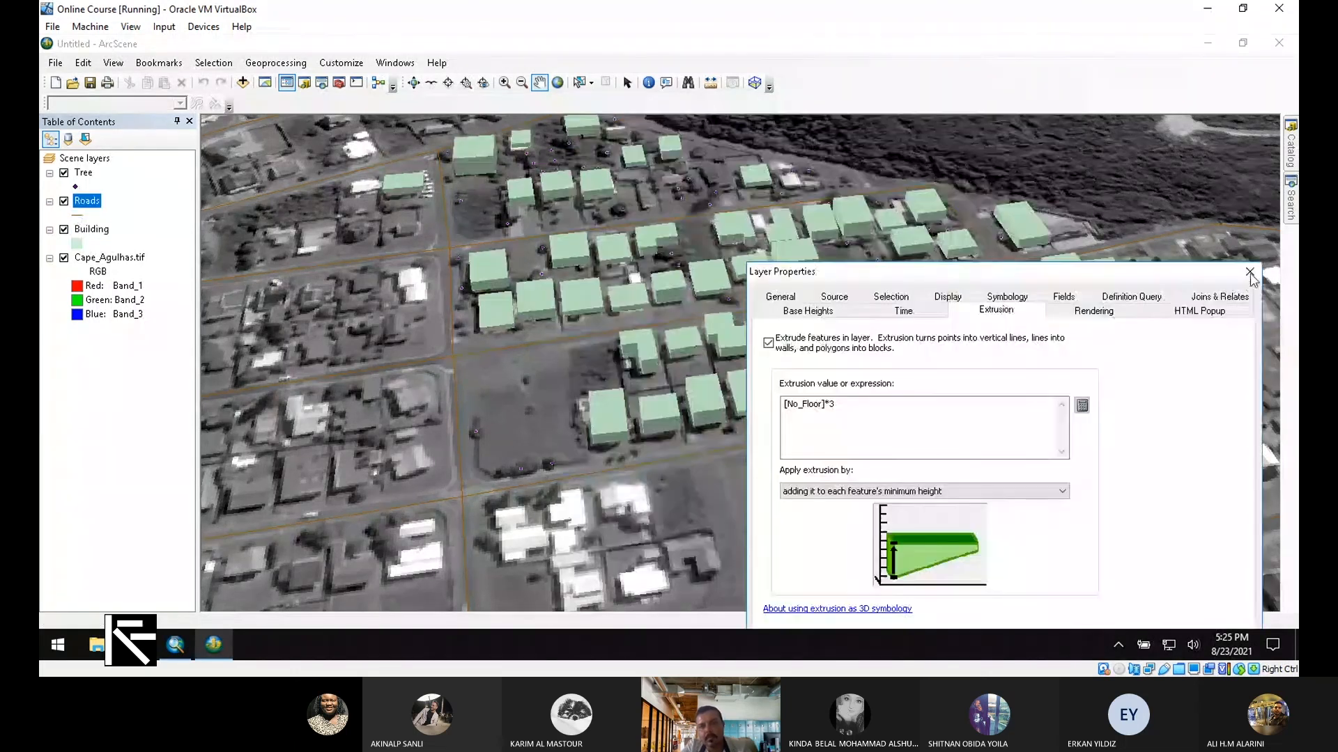
click(1251, 271)
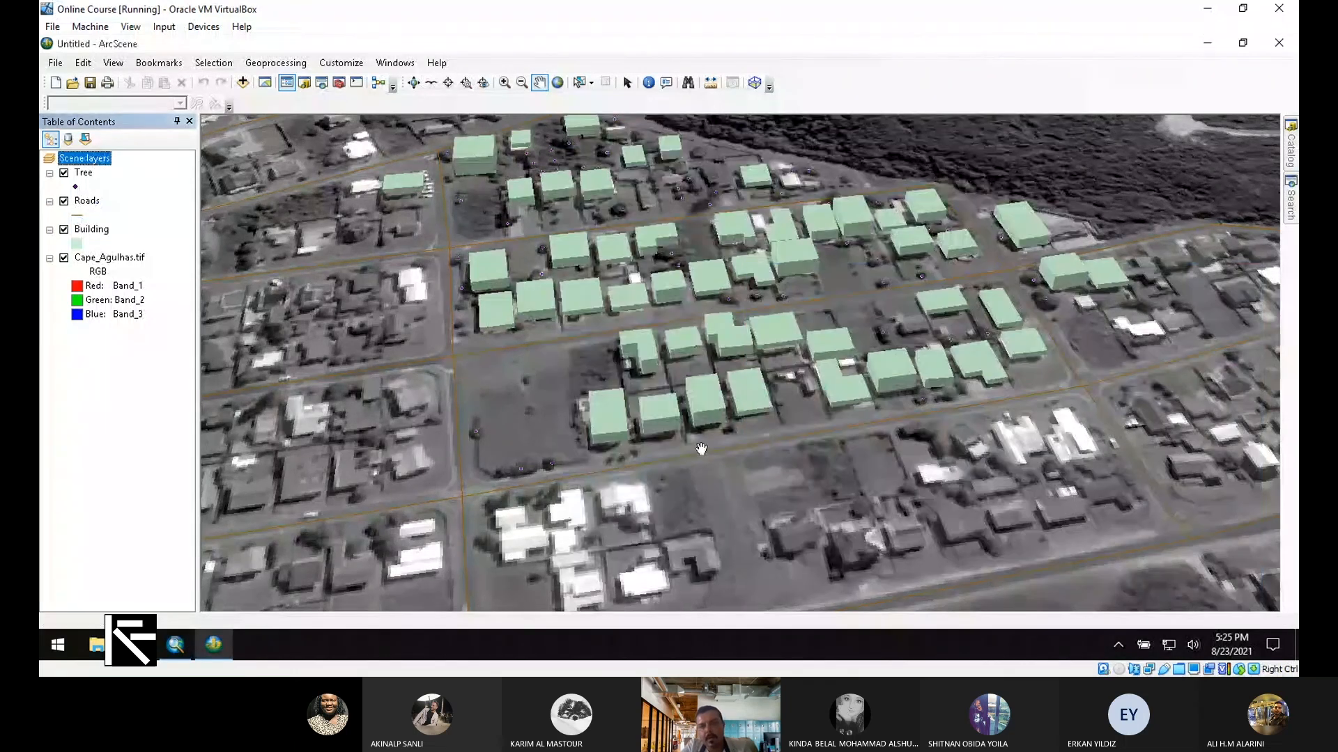
Remove the Building layer from the scene and add Building.shp again from the data folder.
drag(707, 452, 741, 426)
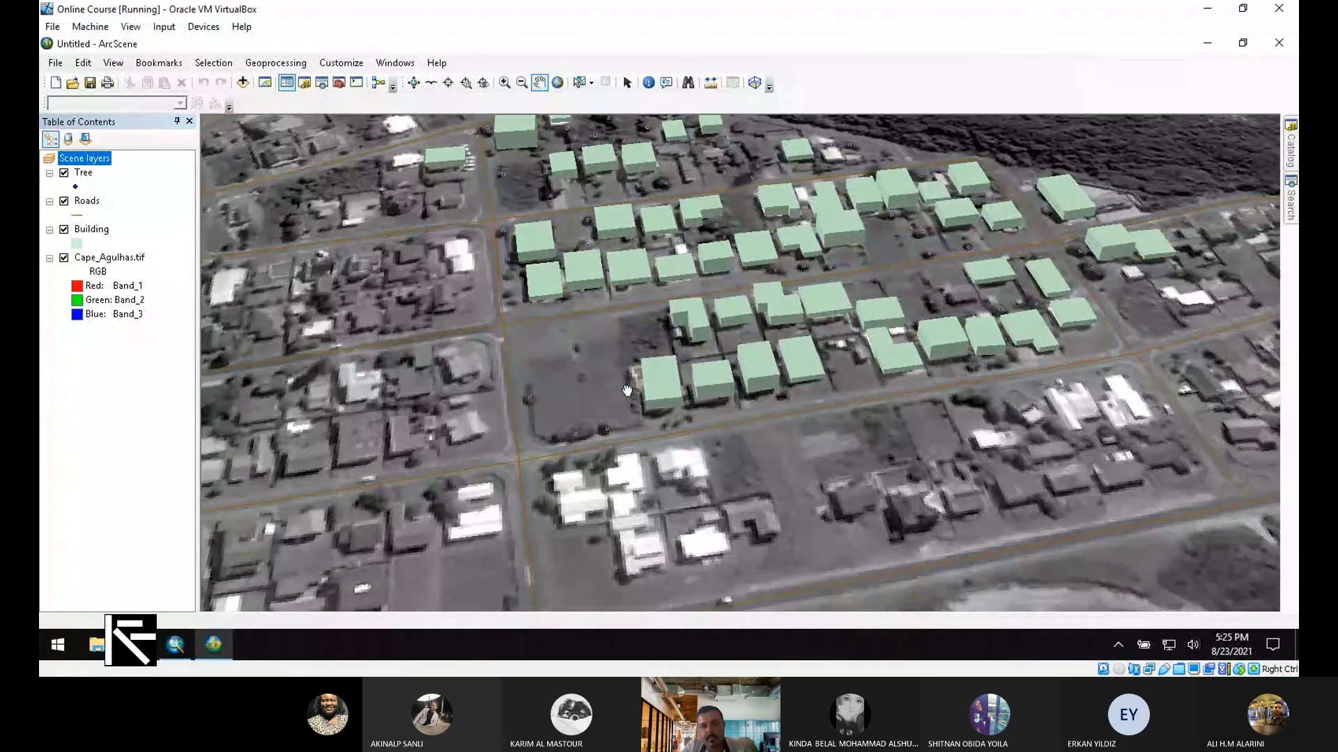
drag(626, 390, 730, 296)
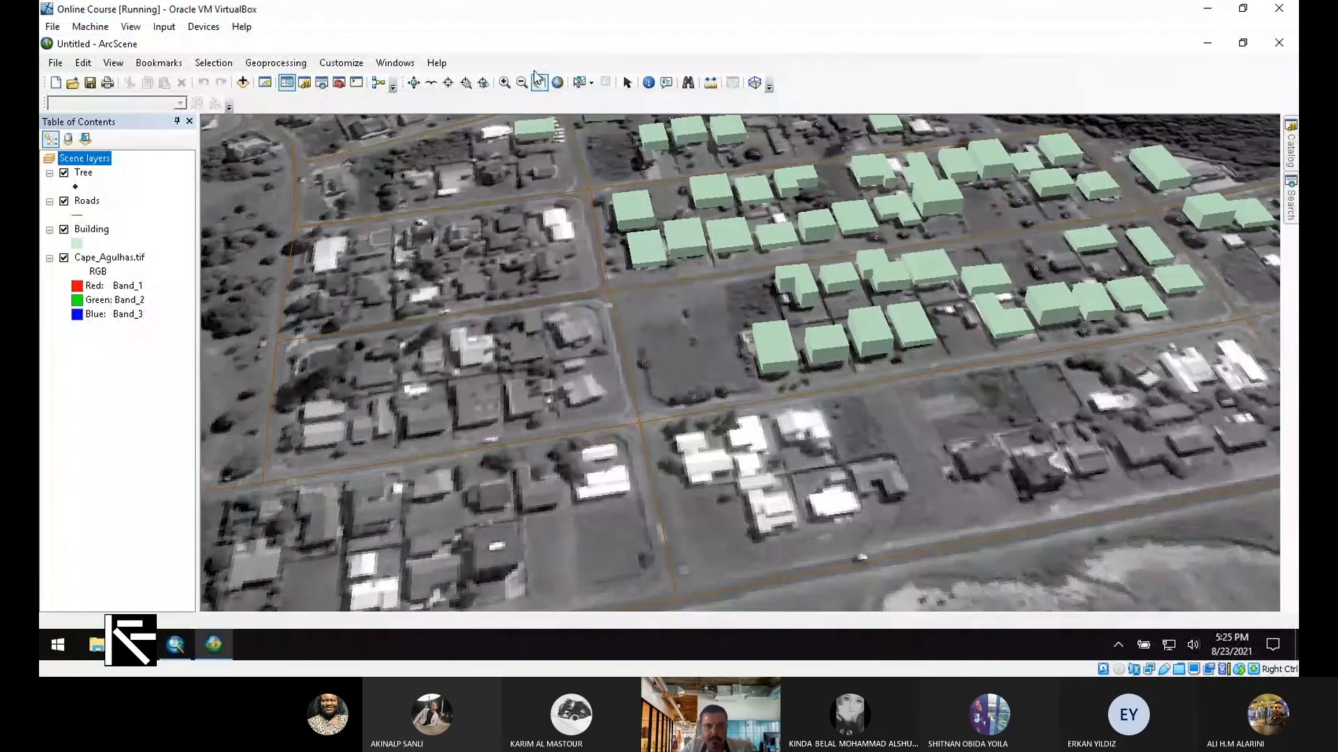
click(414, 82)
drag(767, 378, 801, 340)
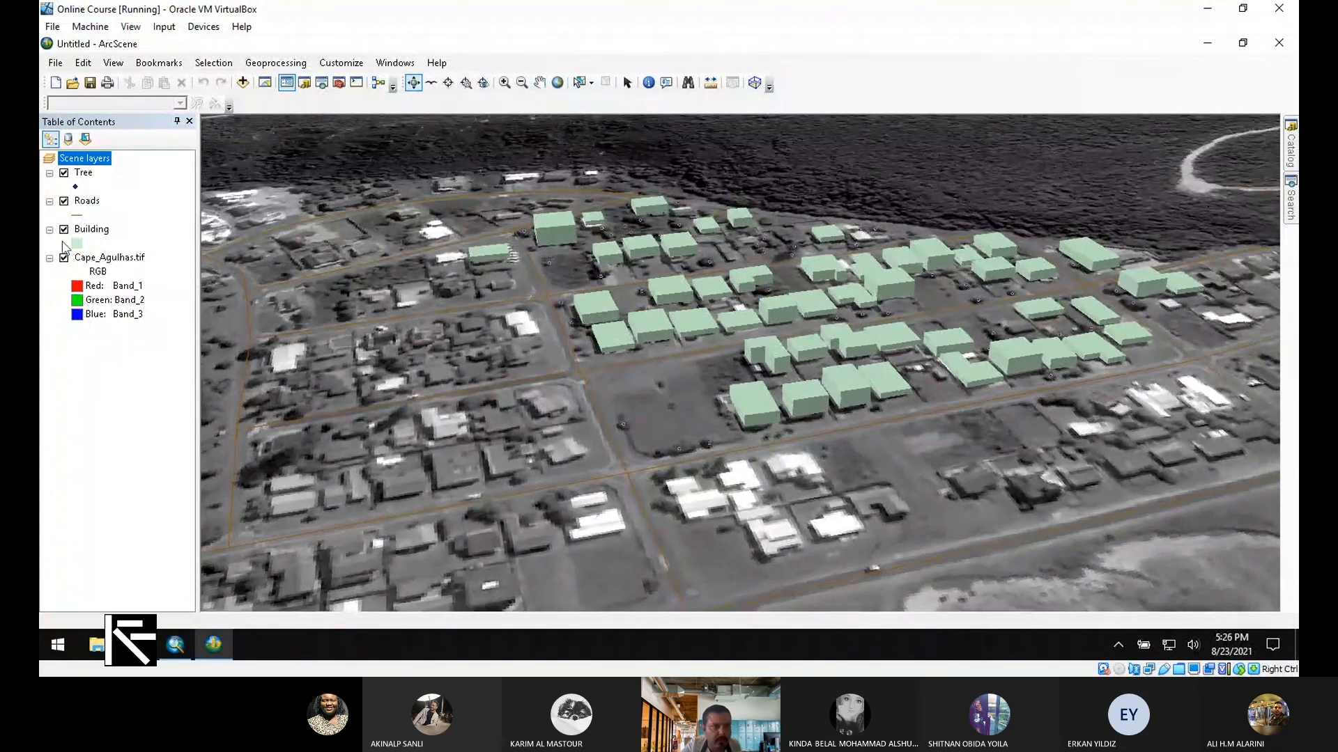
right_click(87, 228)
click(160, 257)
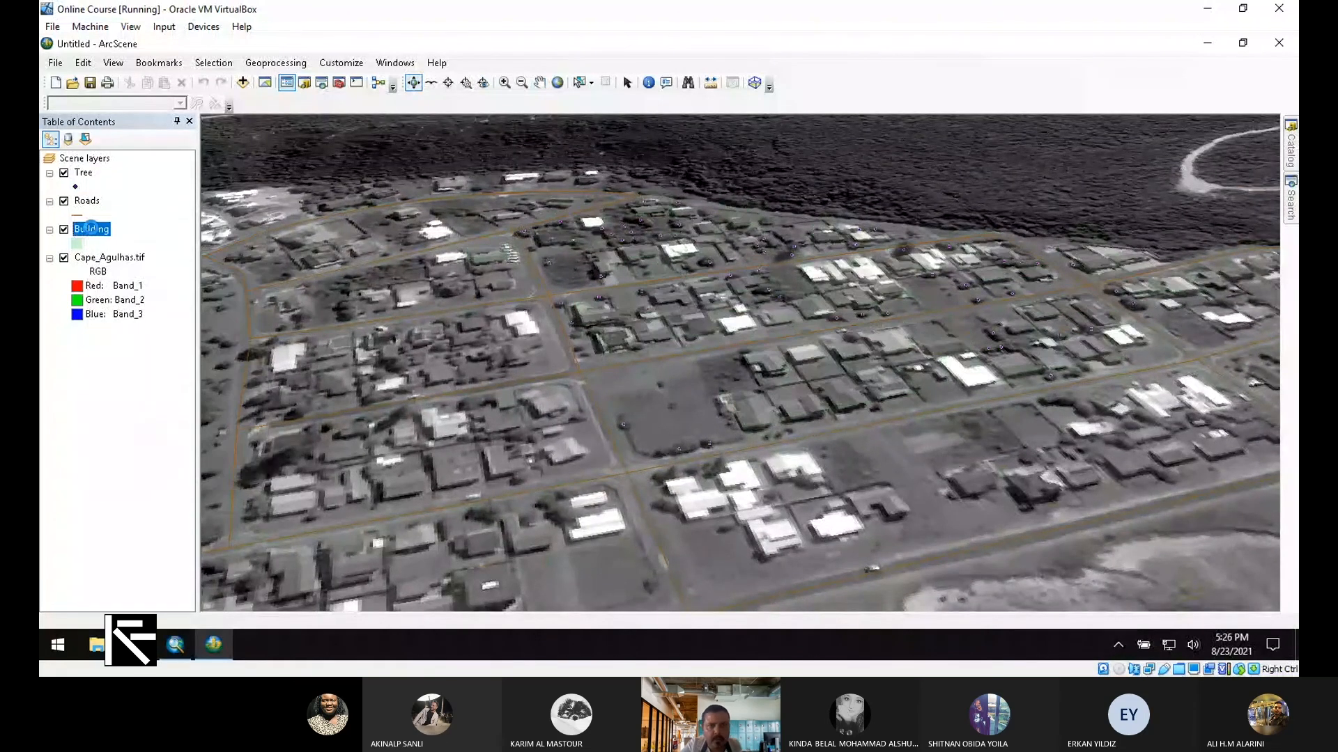
click(249, 83)
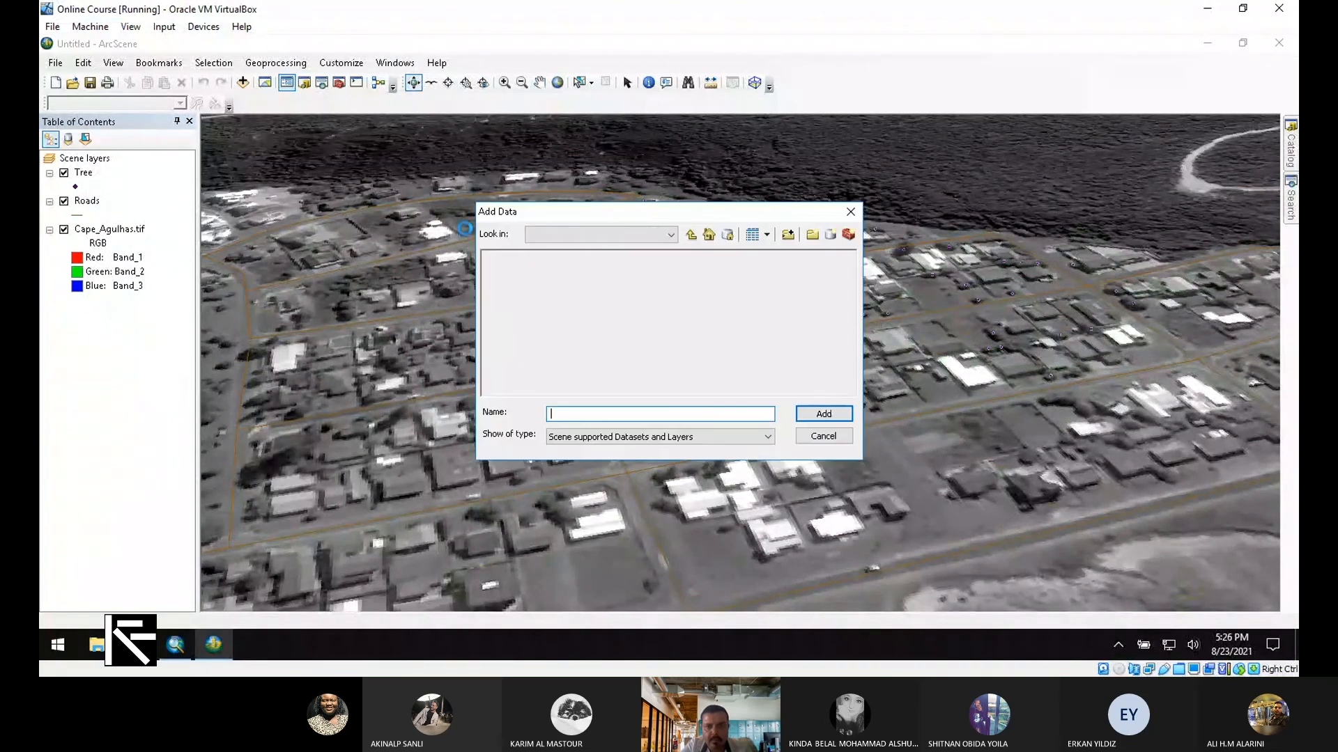
click(693, 239)
double_click(683, 331)
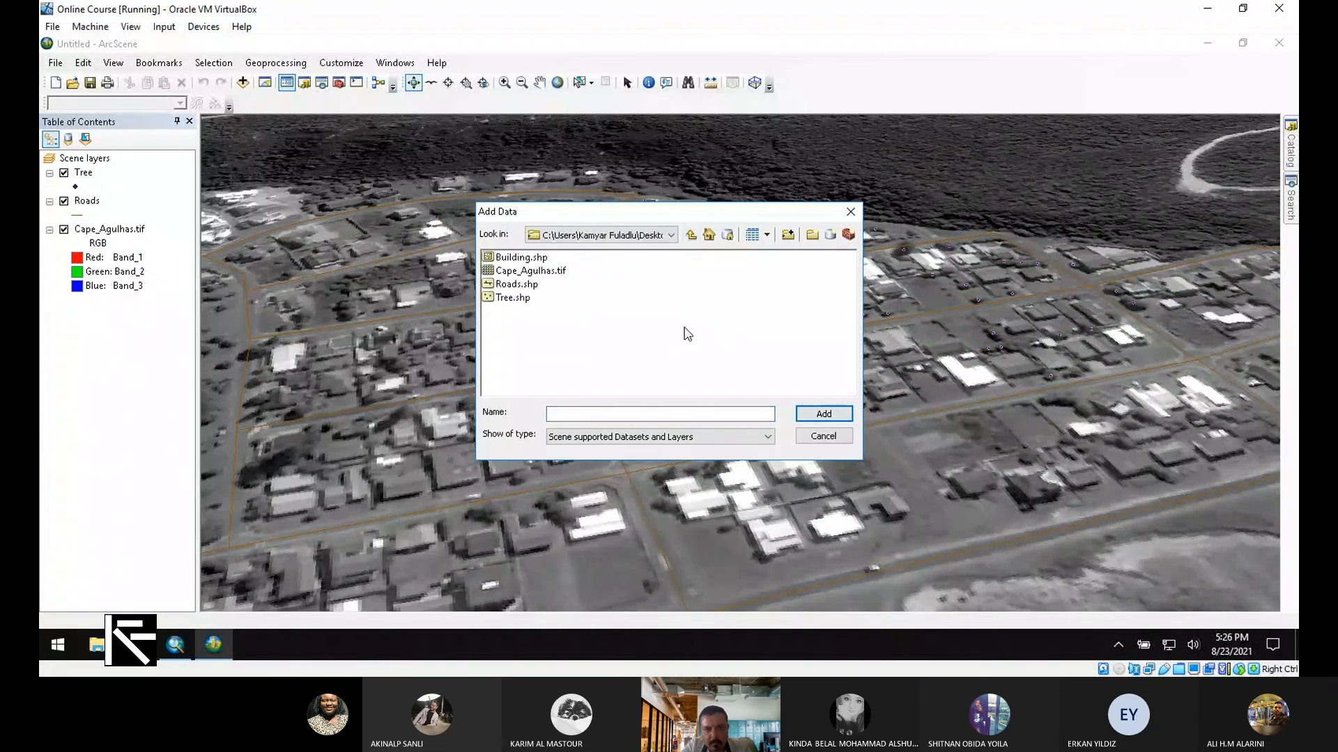
double_click(520, 258)
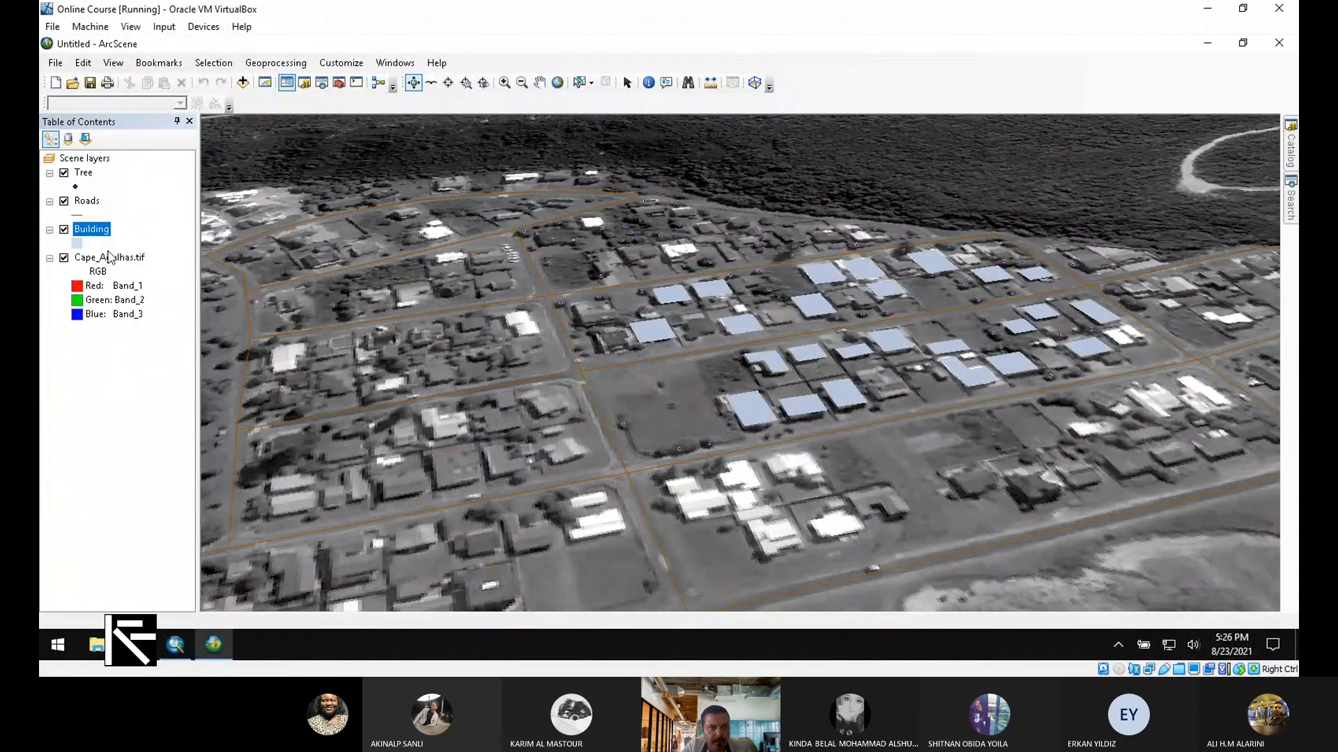
Extrude the newly added Building layer using the expression [No_Floor]*5, added to each feature's minimum height.
click(77, 243)
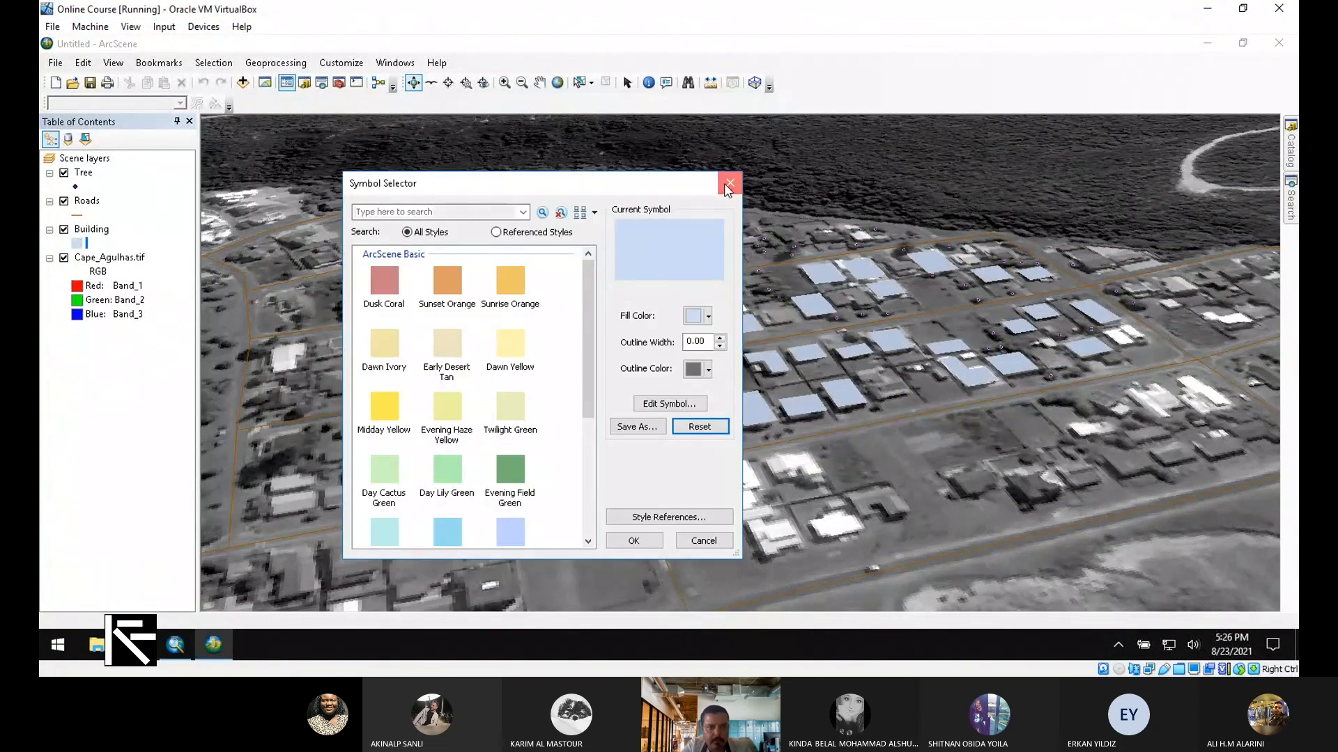
click(728, 183)
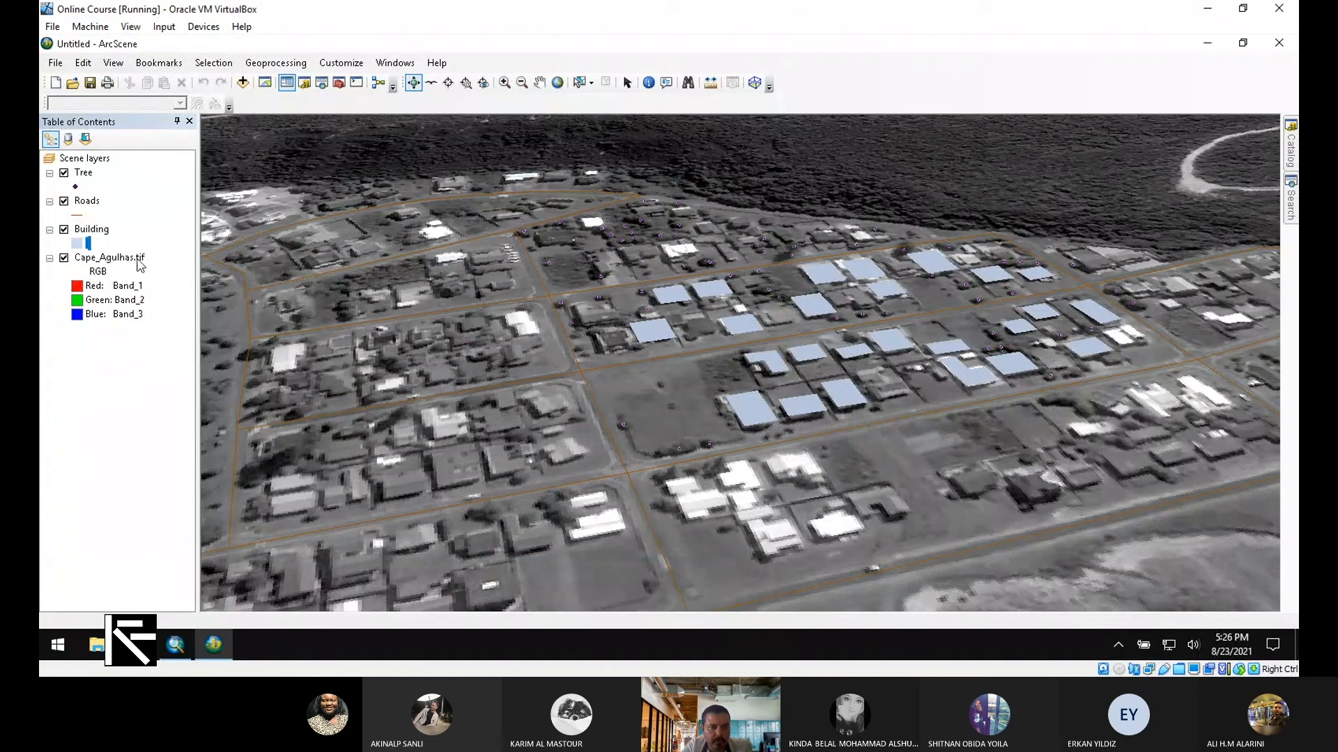
right_click(95, 229)
click(132, 485)
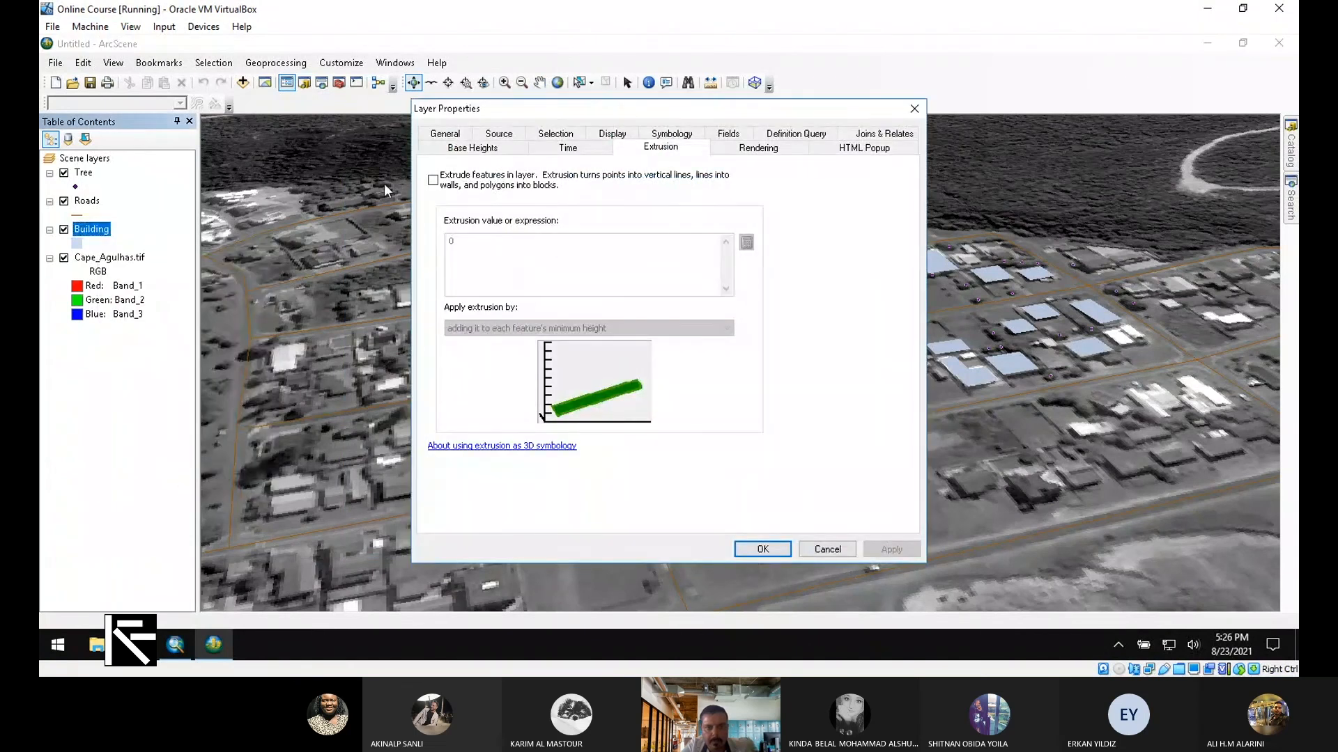
click(433, 179)
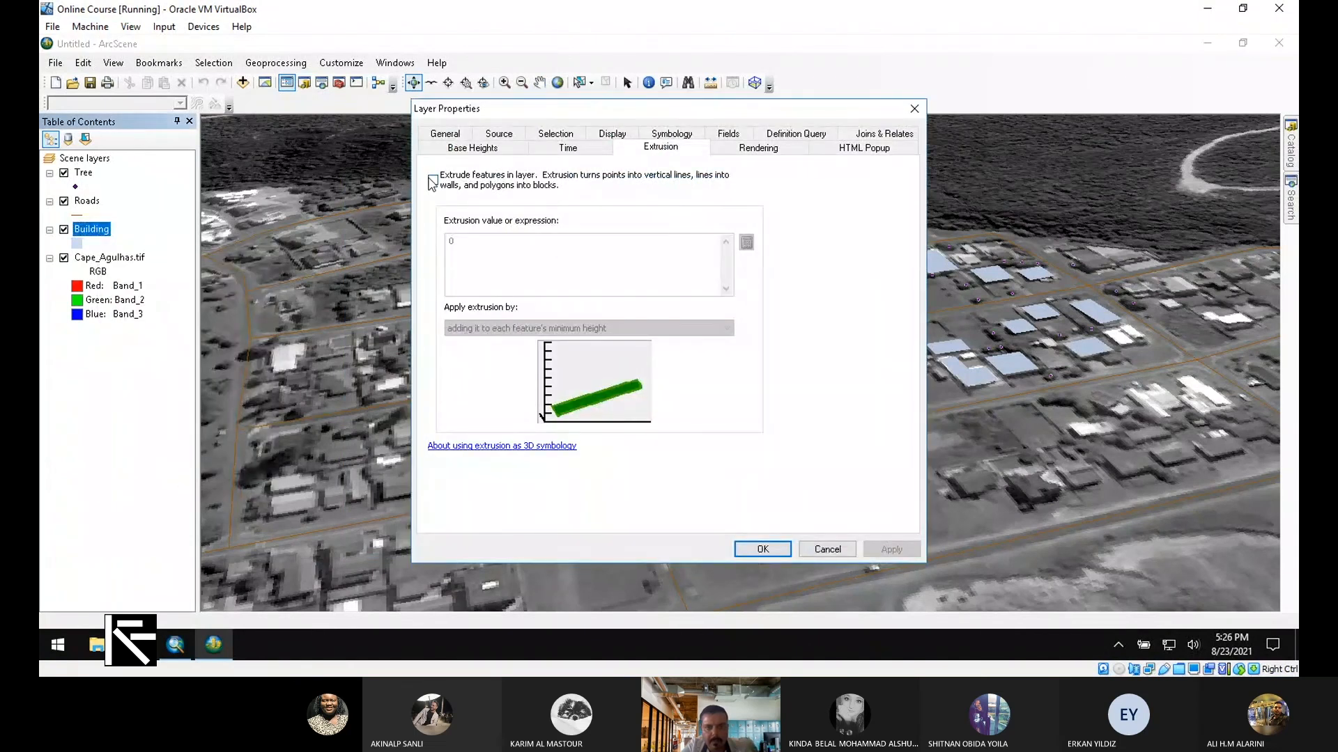
click(747, 244)
double_click(585, 243)
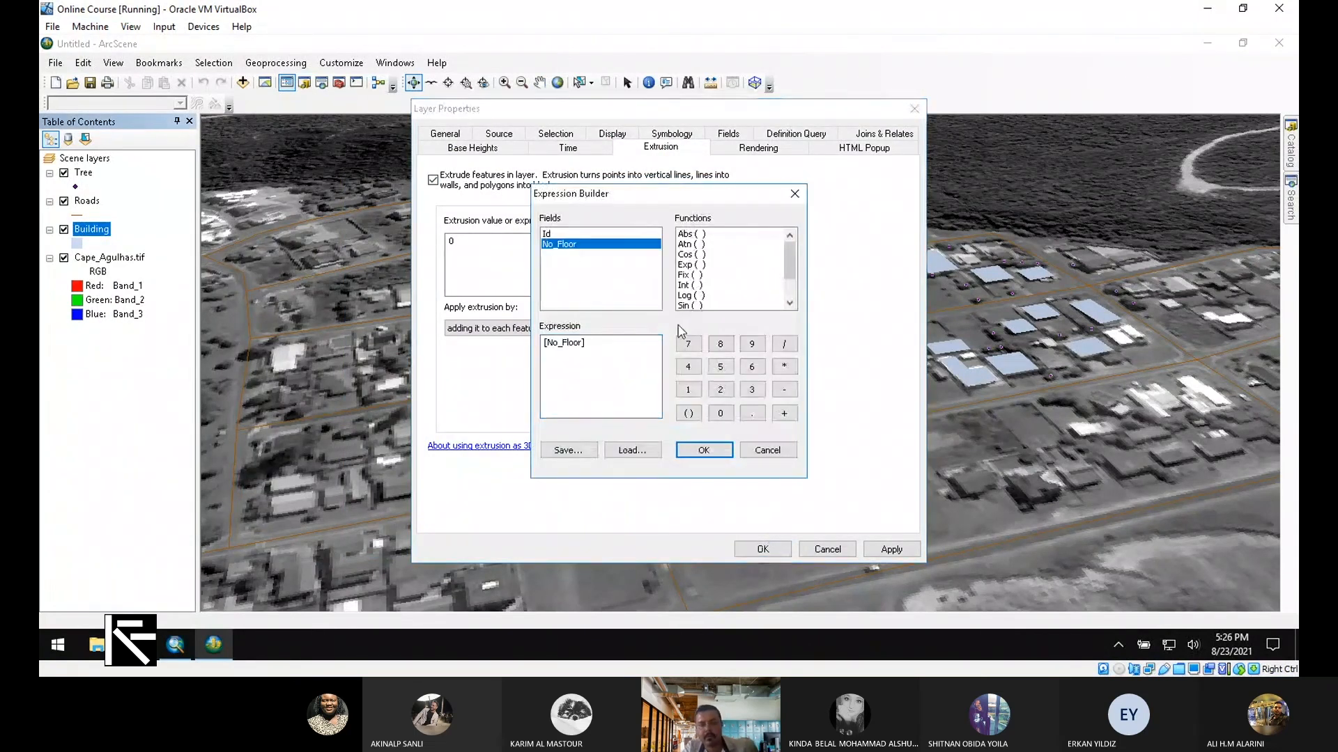
click(632, 350)
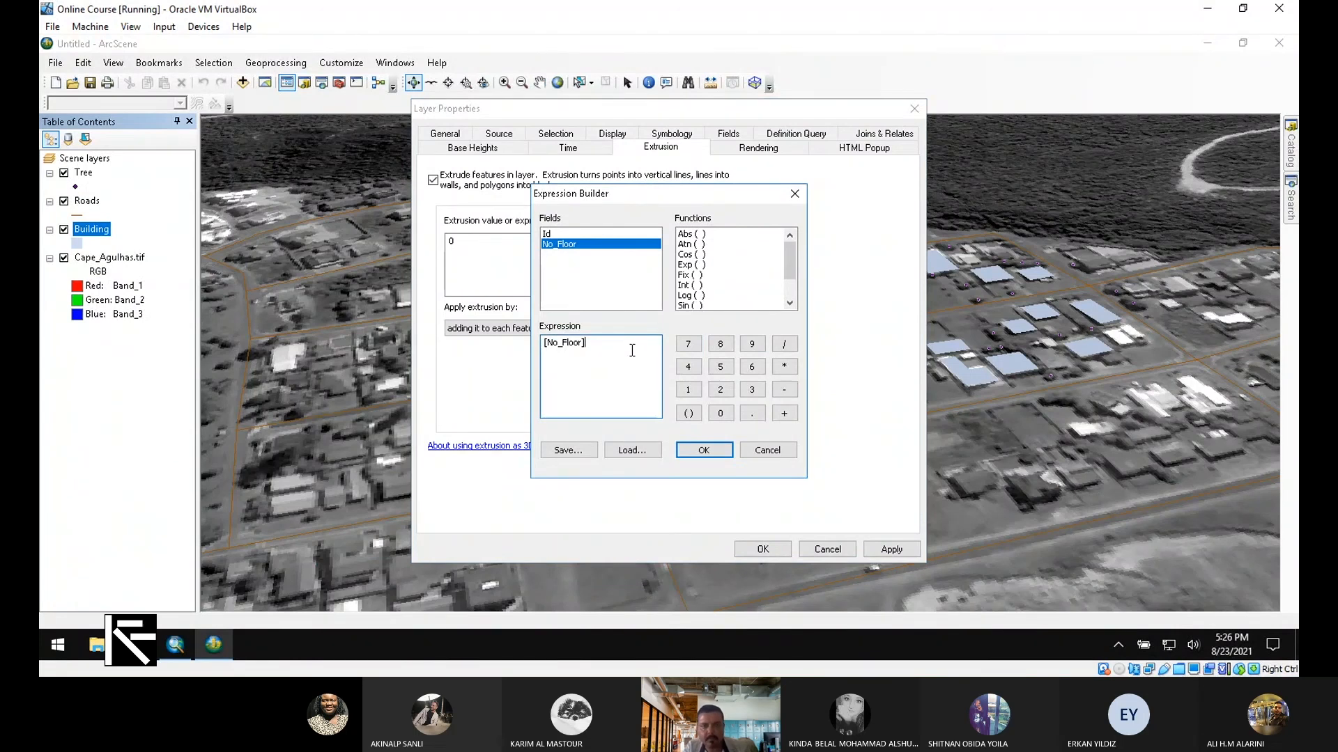
text(*)
text(5)
click(704, 450)
click(904, 549)
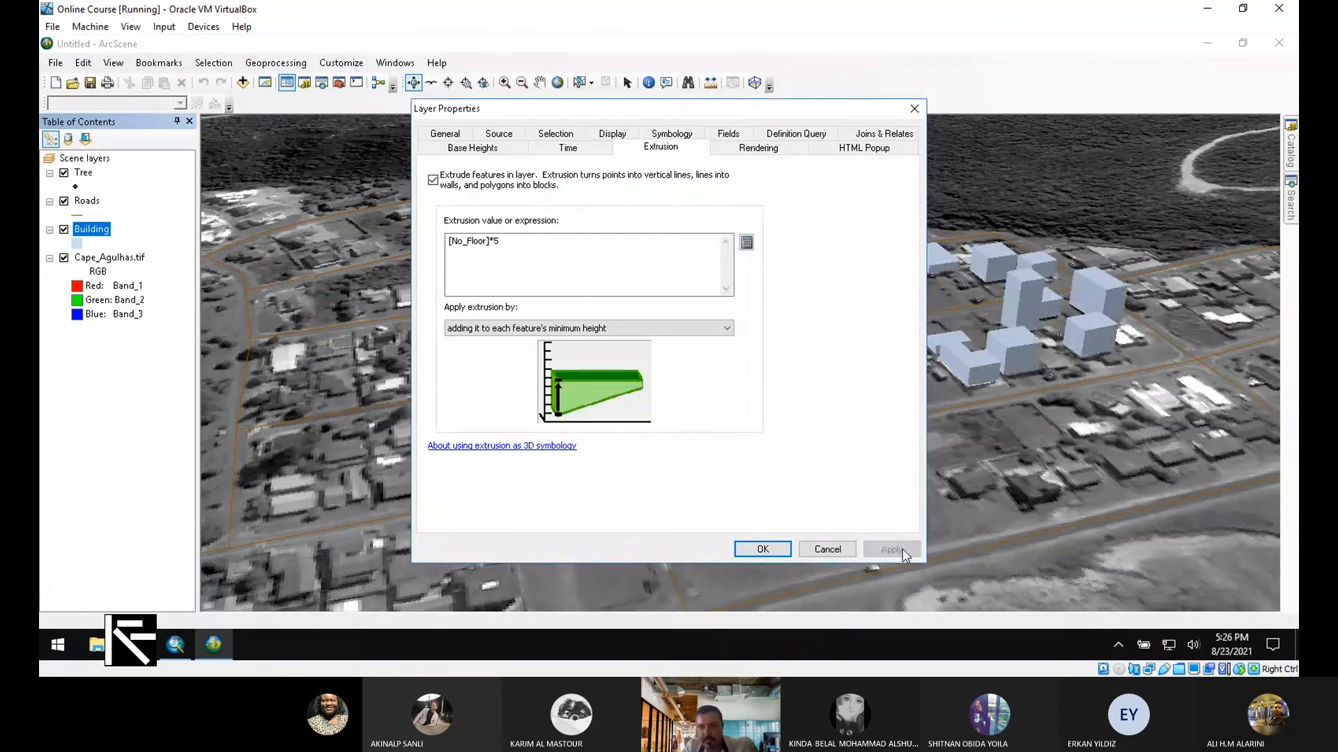
click(763, 549)
scroll(871, 366, down, 5)
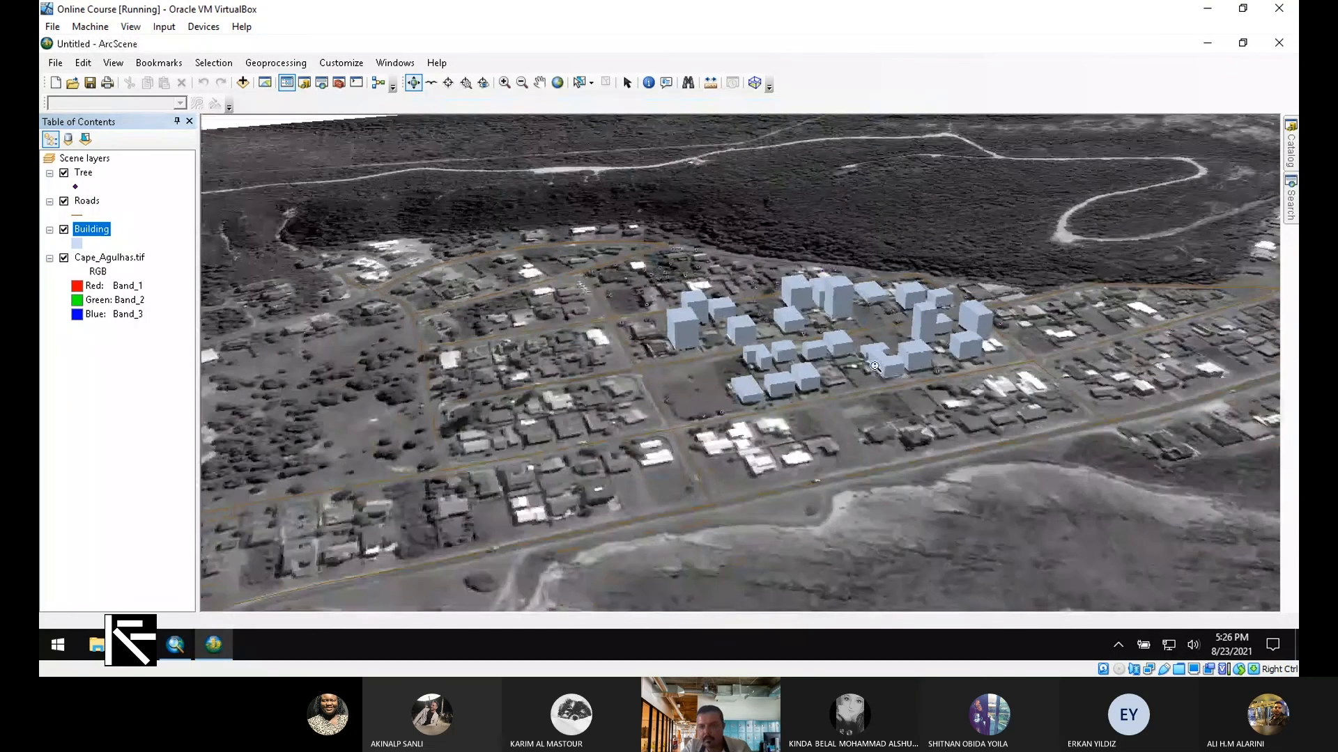
scroll(875, 366, up, 4)
drag(876, 367, 988, 455)
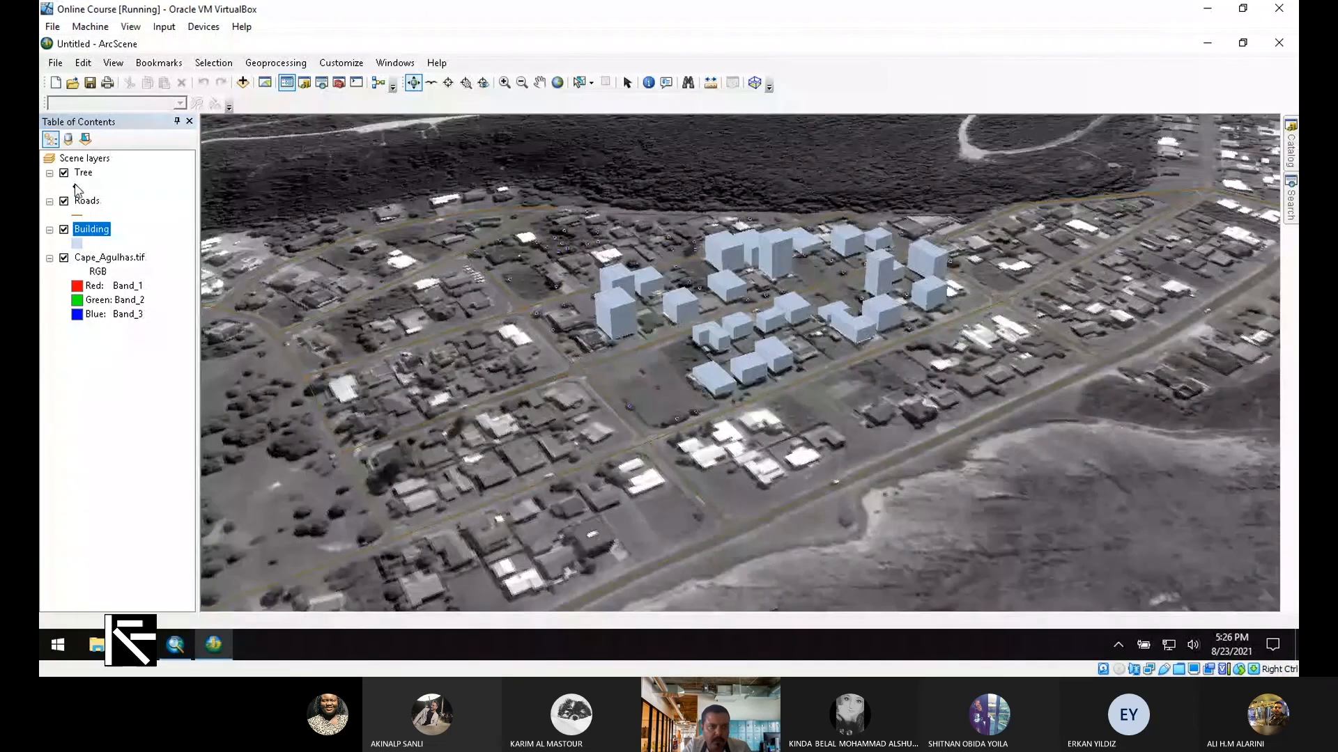
double_click(76, 187)
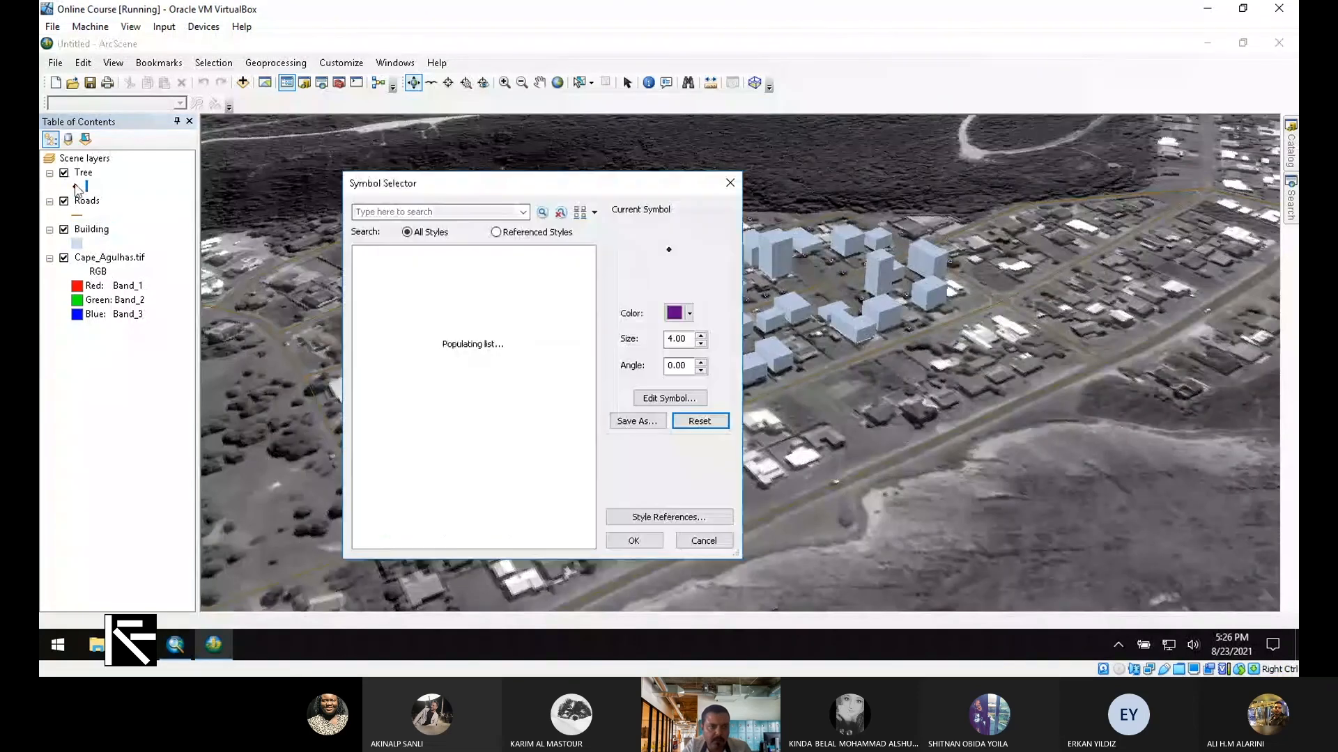
click(730, 183)
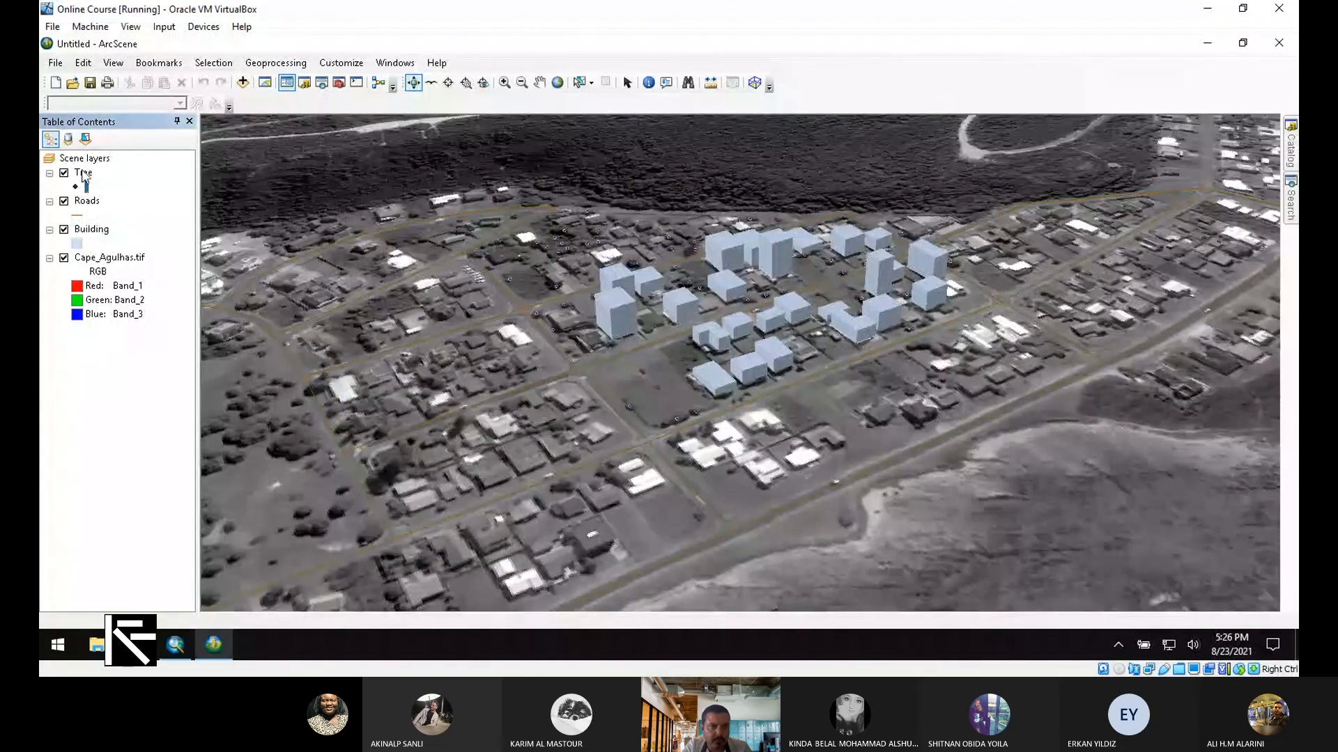
right_click(83, 173)
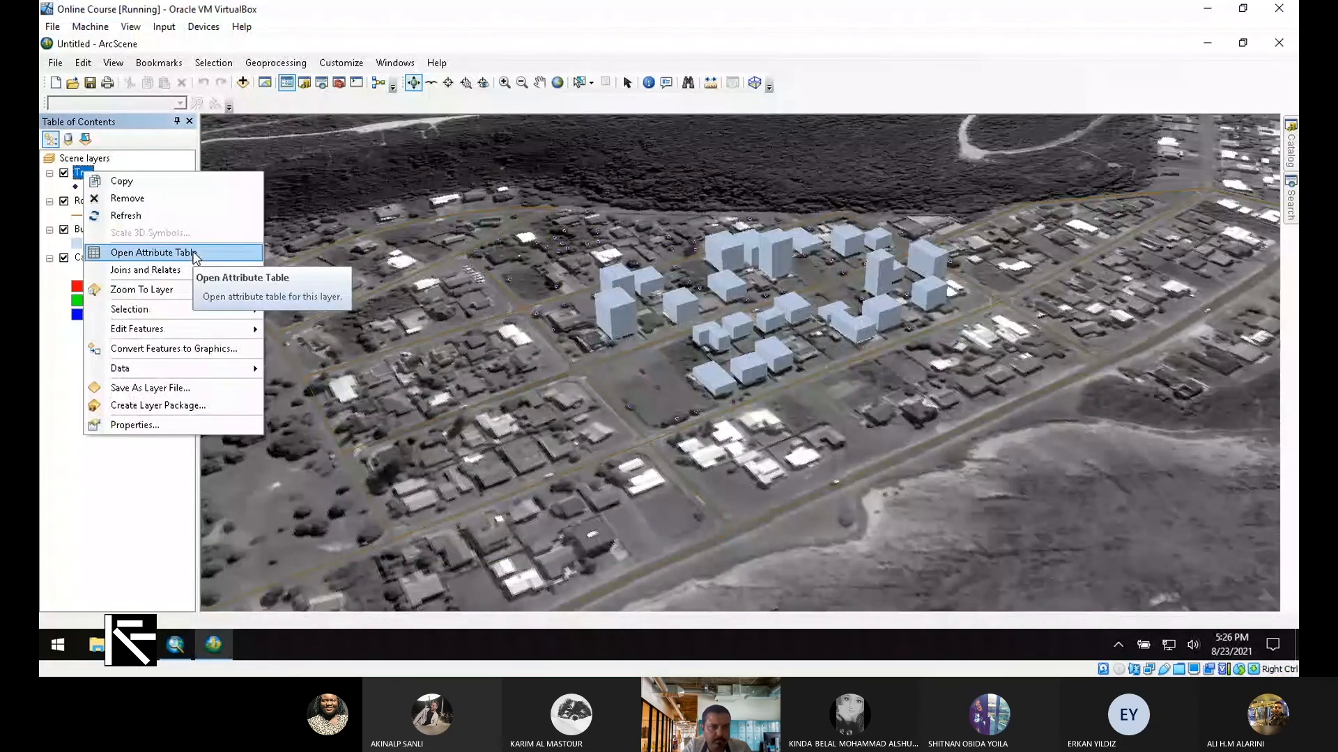
click(139, 425)
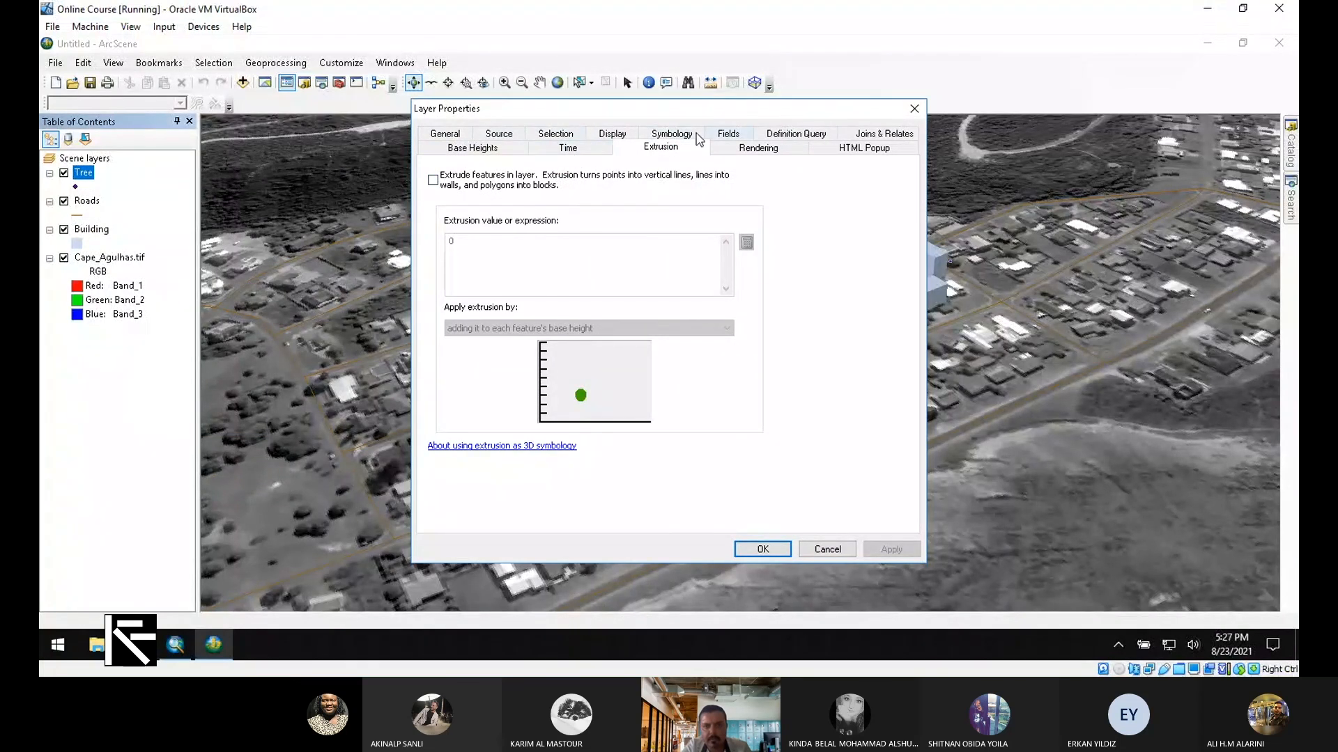
click(658, 135)
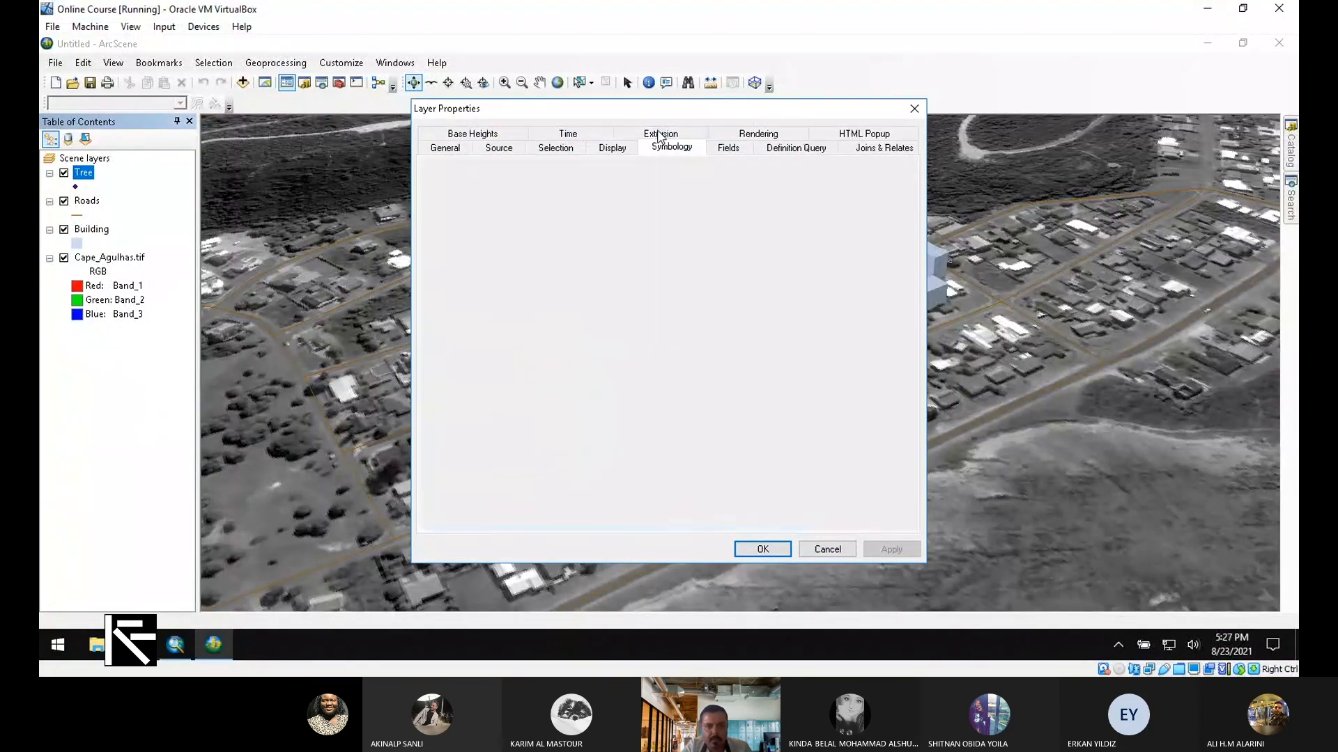
click(457, 209)
click(655, 202)
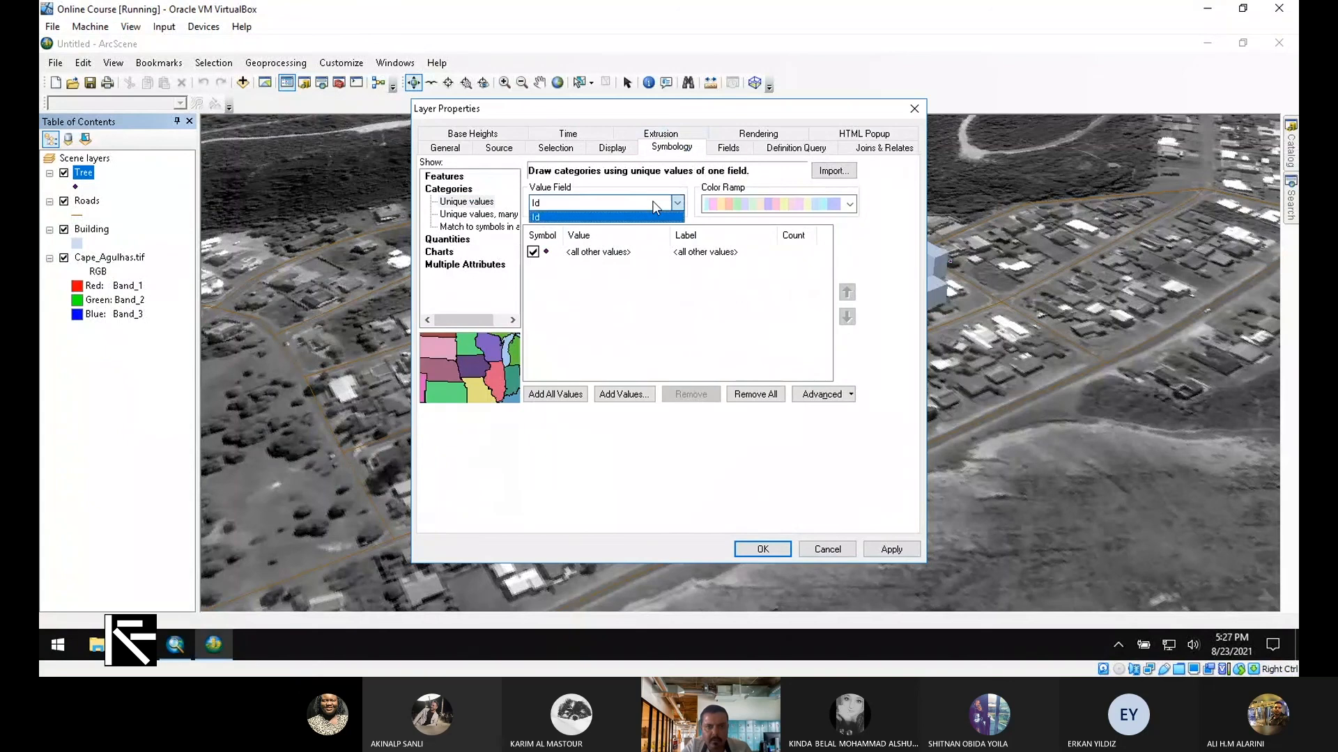
click(555, 395)
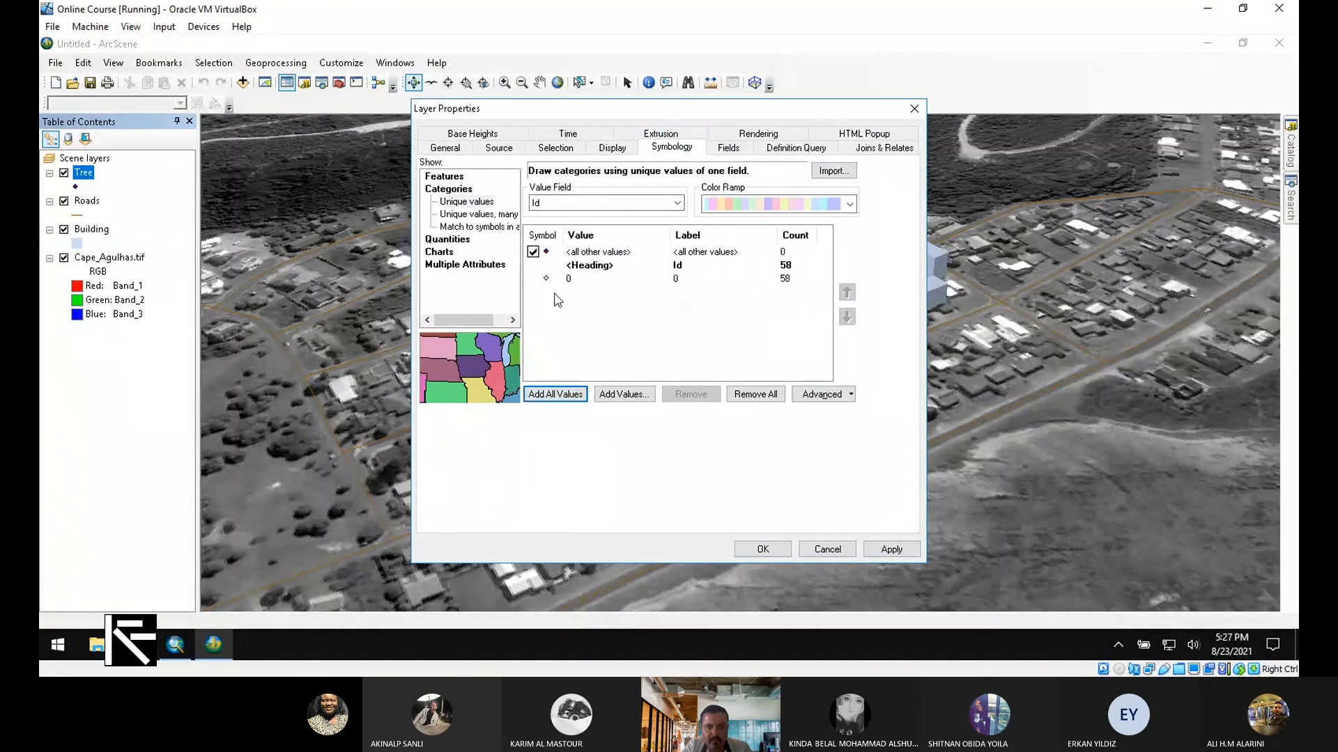
click(568, 279)
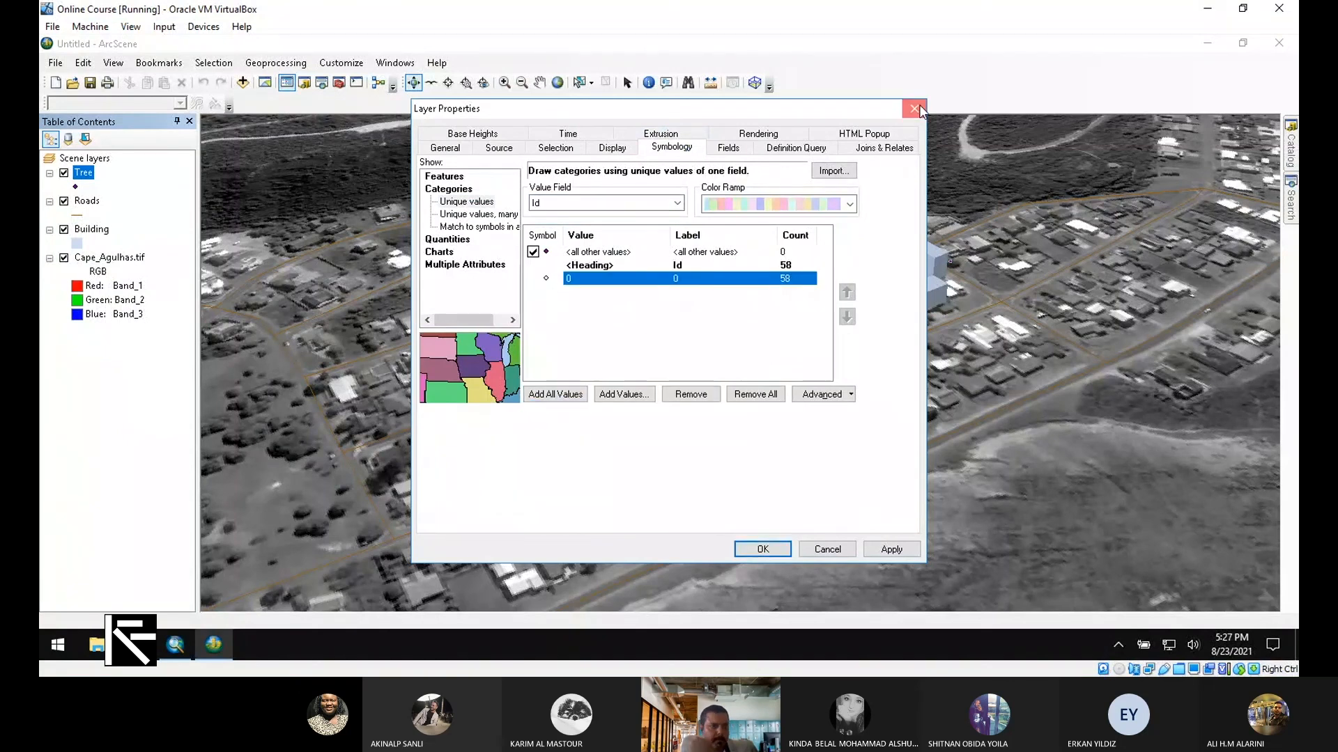
click(915, 110)
Remove the Tree layer from the scene and add the Tree dataset again from the data folder.
right_click(84, 173)
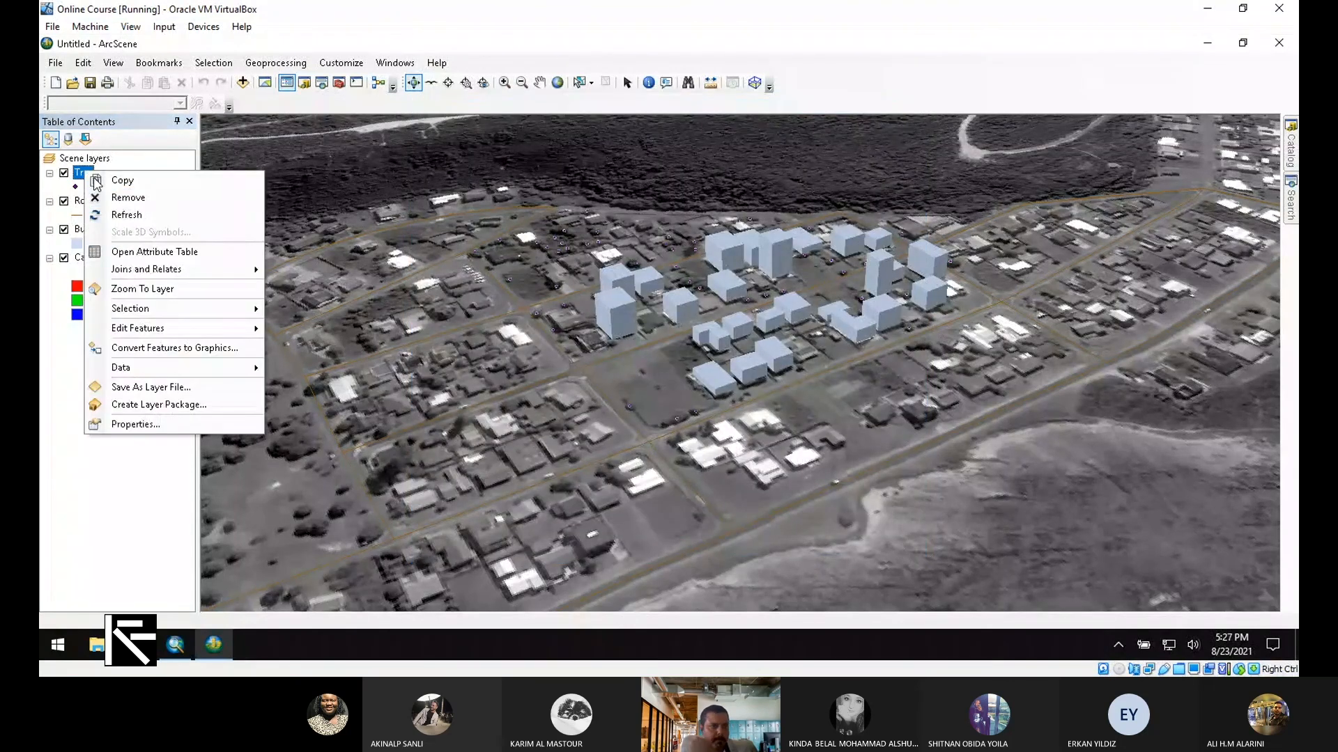
click(130, 198)
click(240, 82)
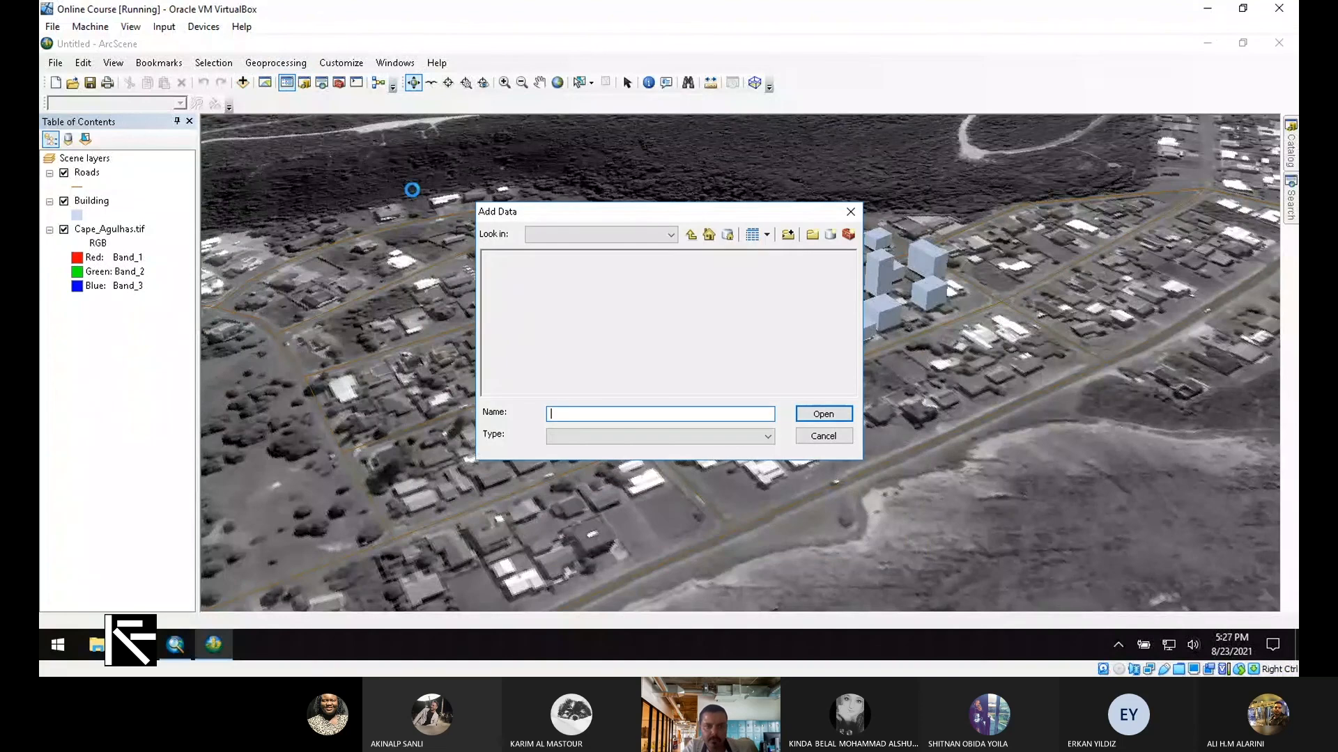
click(513, 298)
double_click(514, 299)
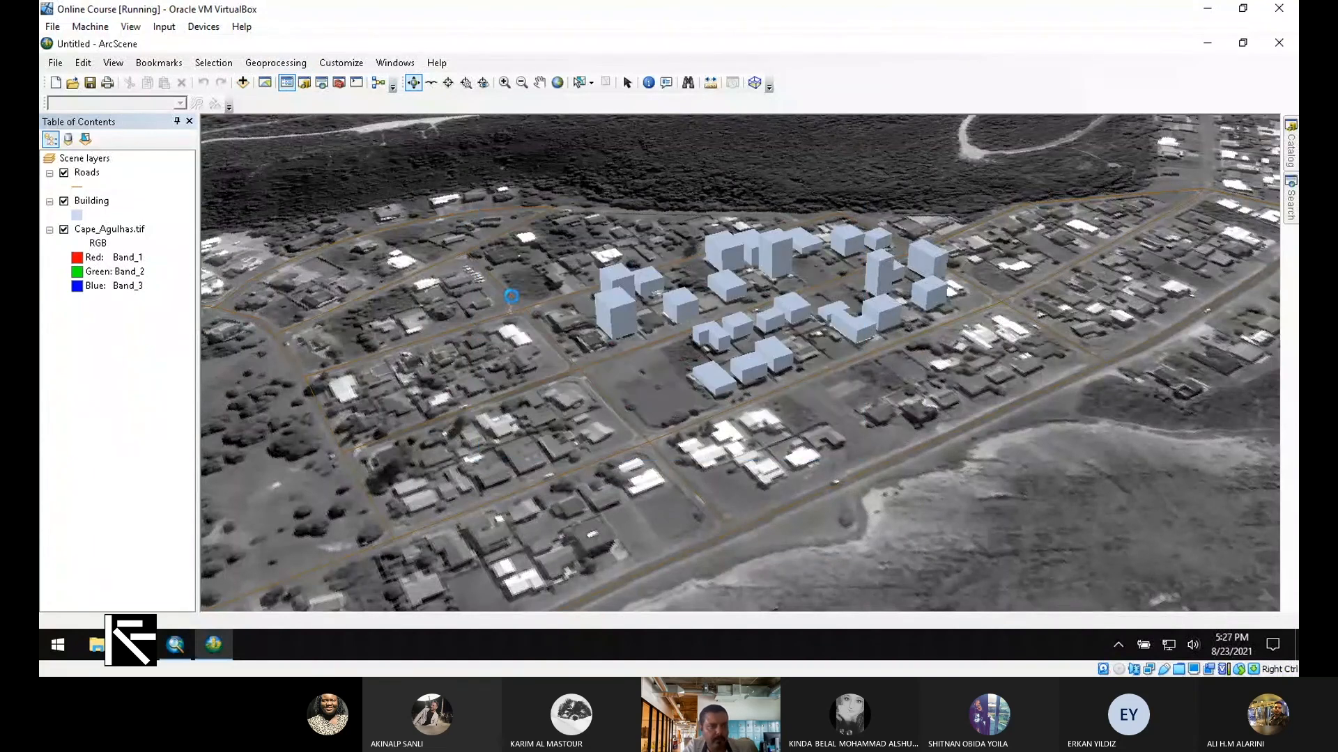
Categorize the re-added Tree layer by unique values of the Type field and include all its values.
right_click(85, 172)
click(141, 425)
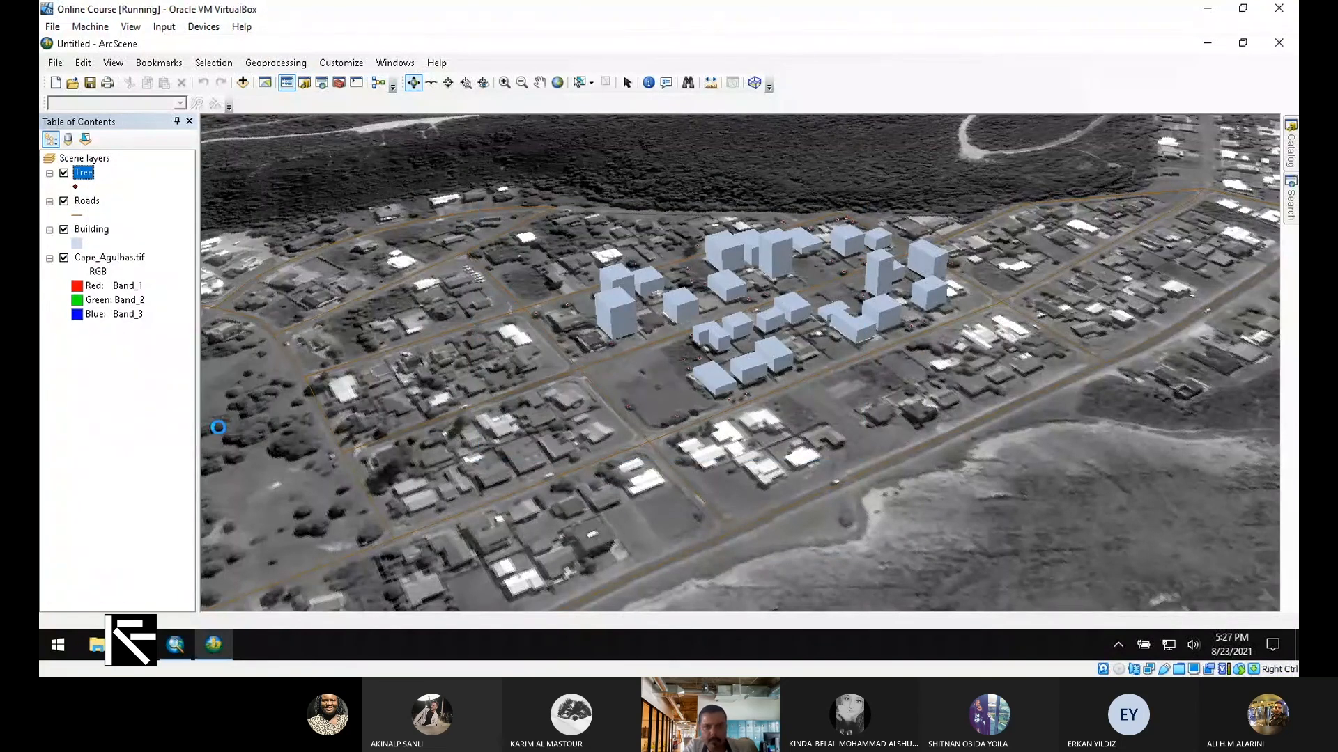
click(466, 202)
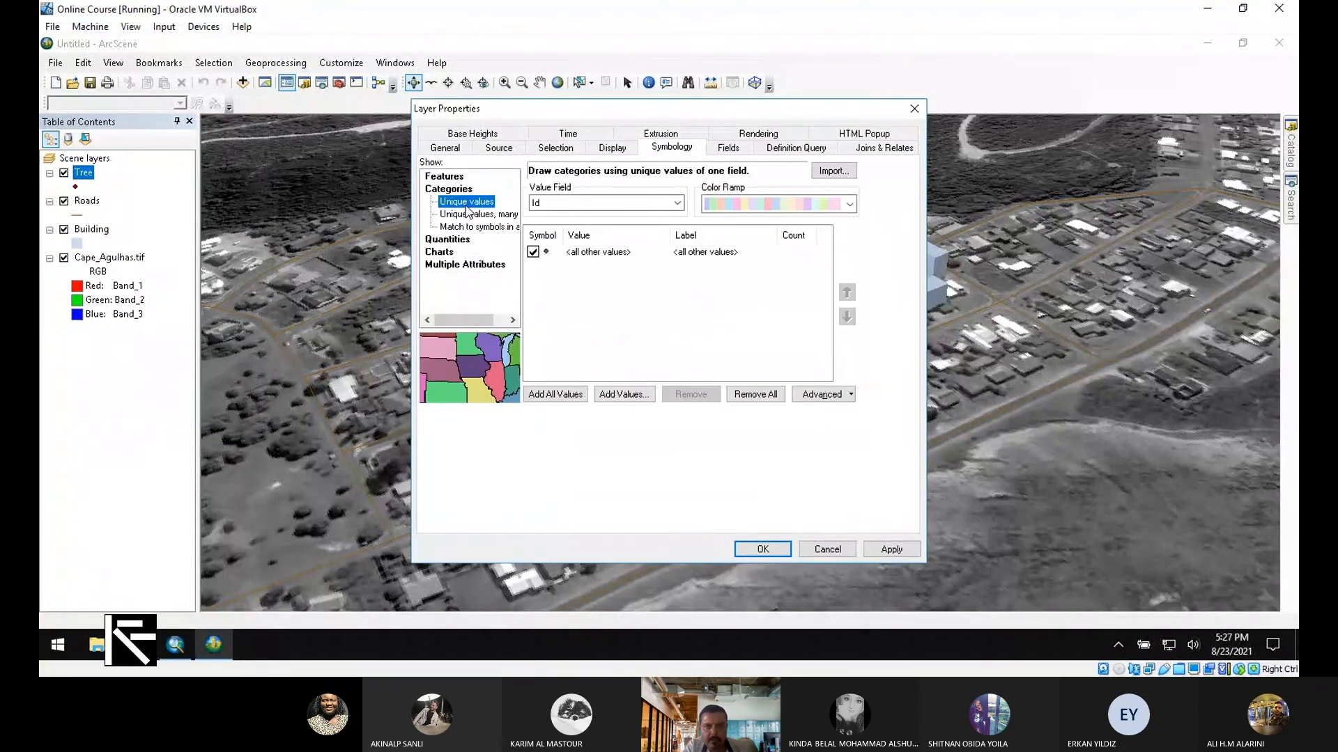
click(652, 203)
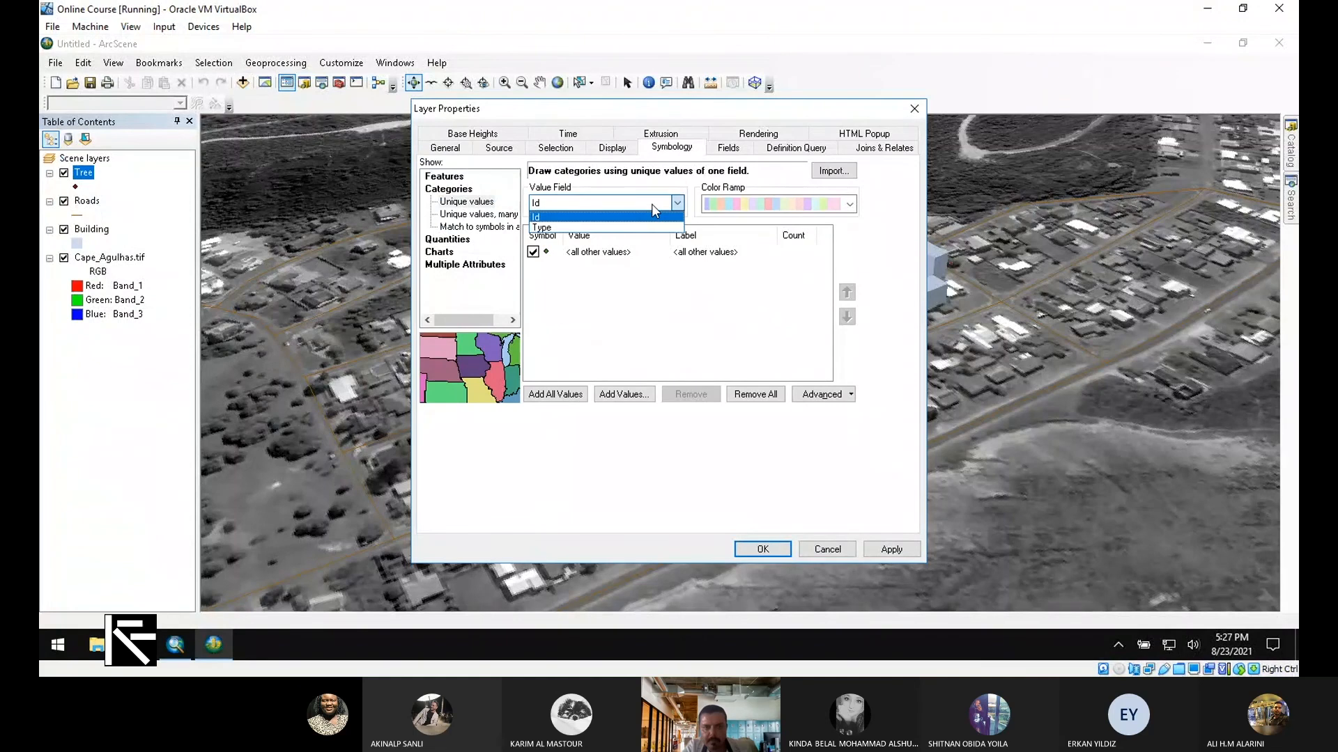
click(550, 227)
click(555, 394)
Search the symbol styles for Tree and assign the Tulip Tree symbol to Type value 0.
click(546, 279)
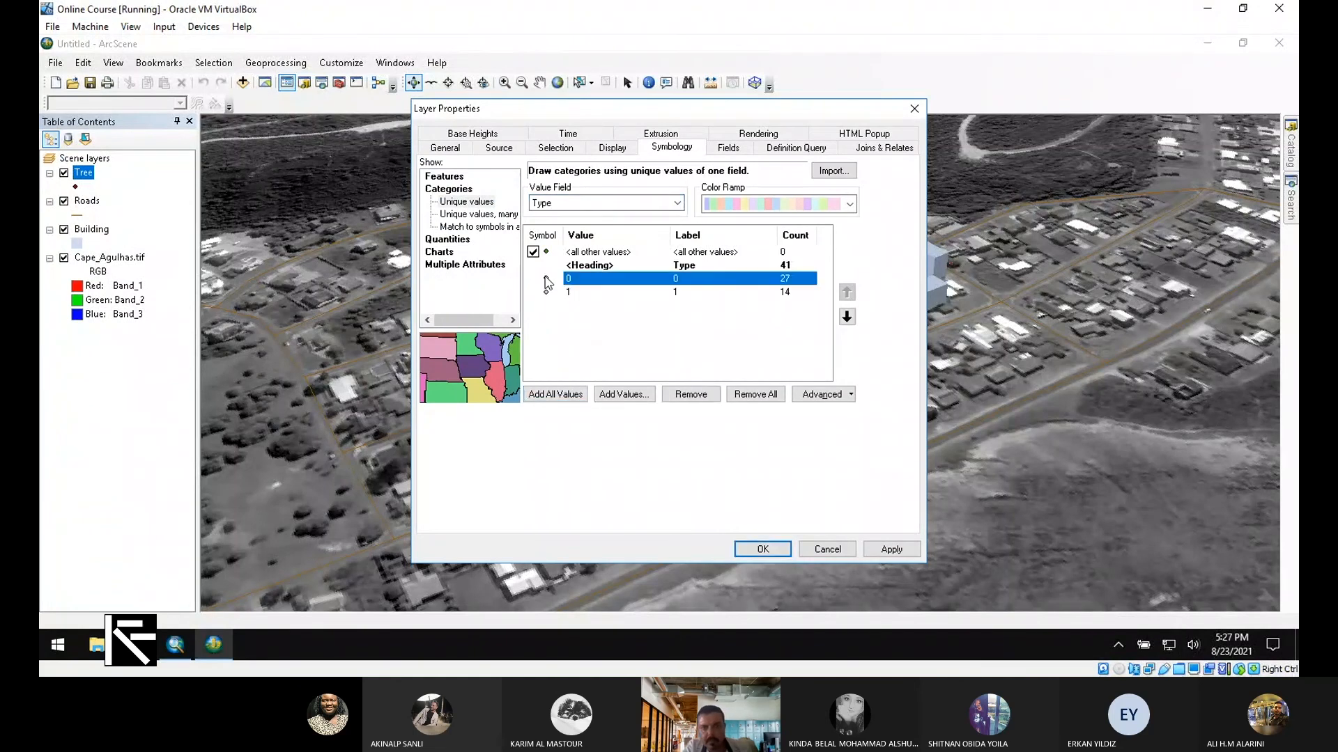
double_click(547, 280)
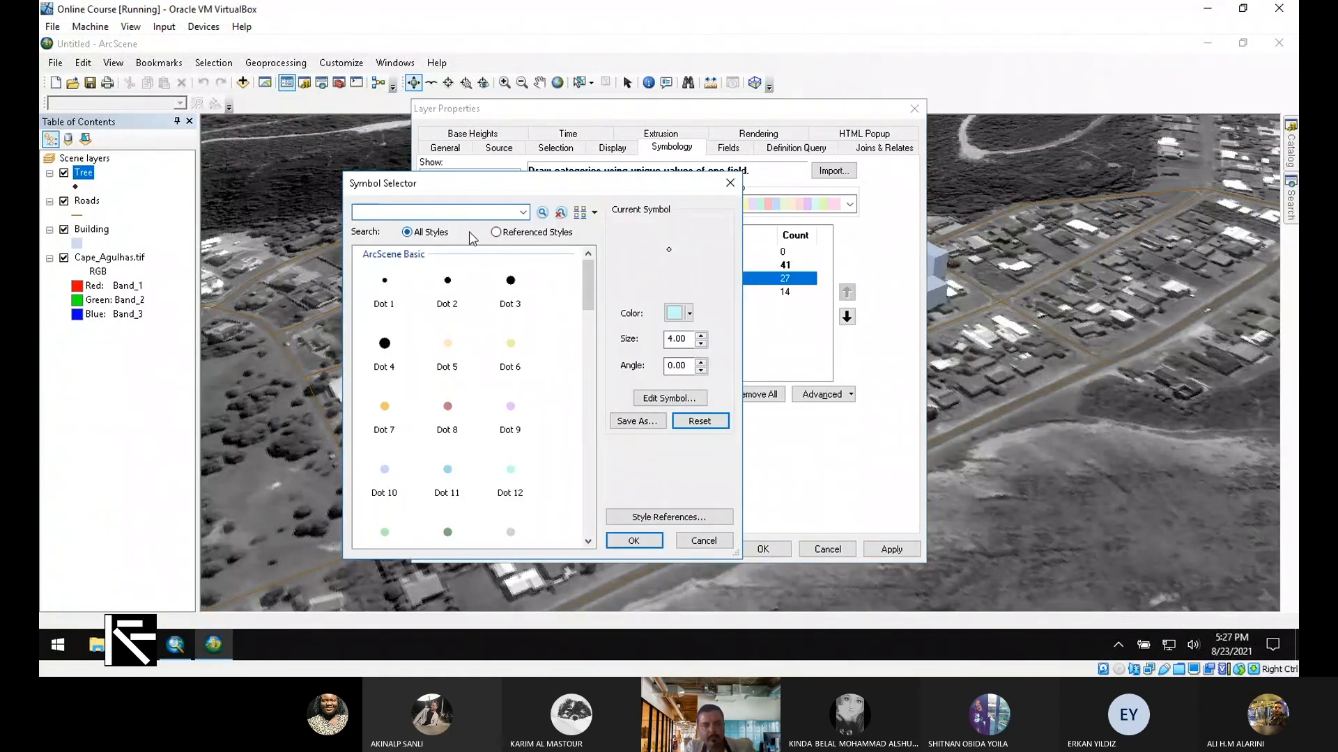
text(Tree)
key(Return)
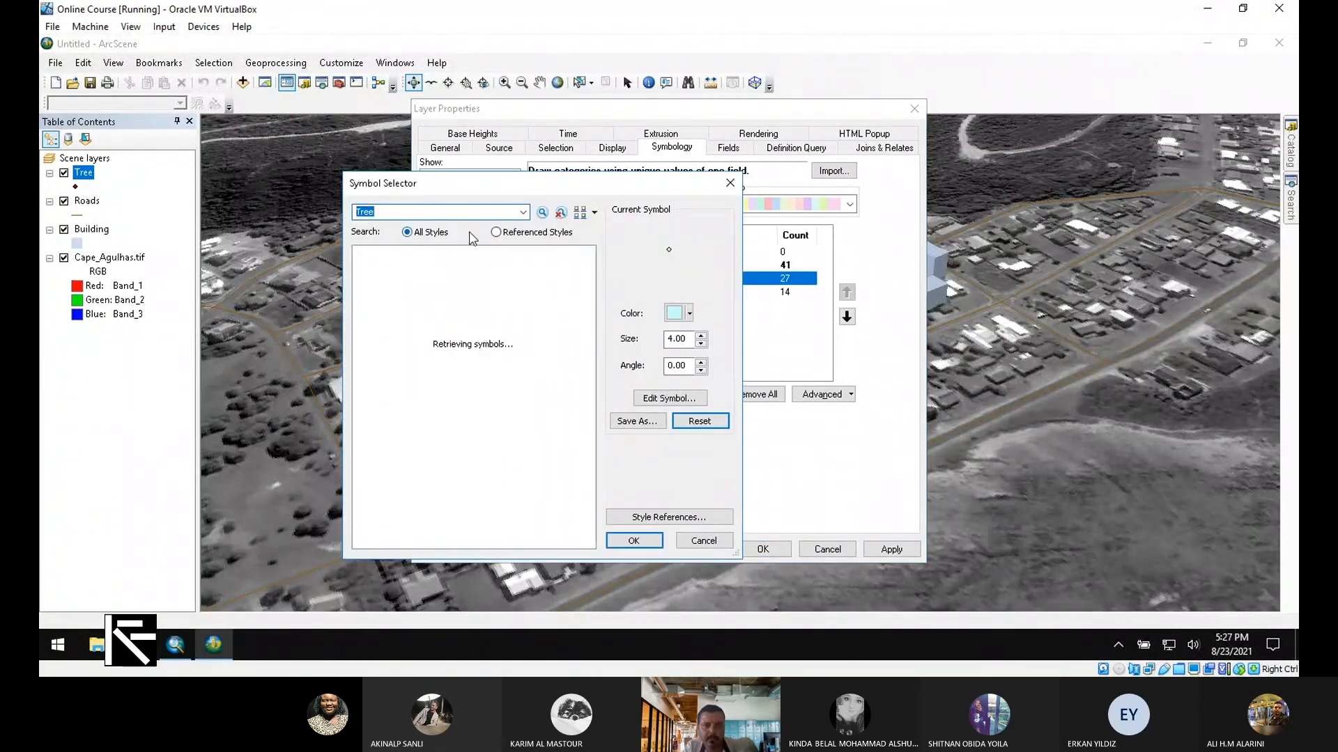
scroll(517, 393, down, 3)
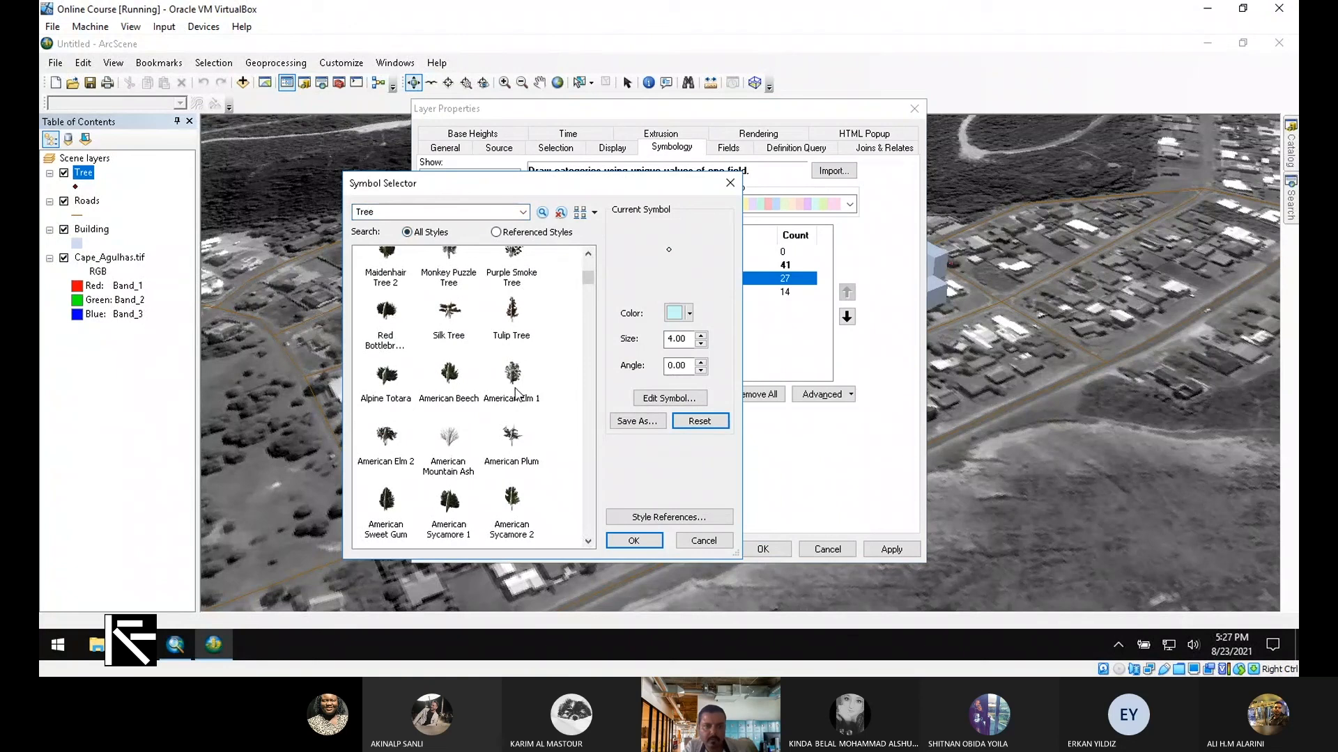
scroll(545, 469, up, 3)
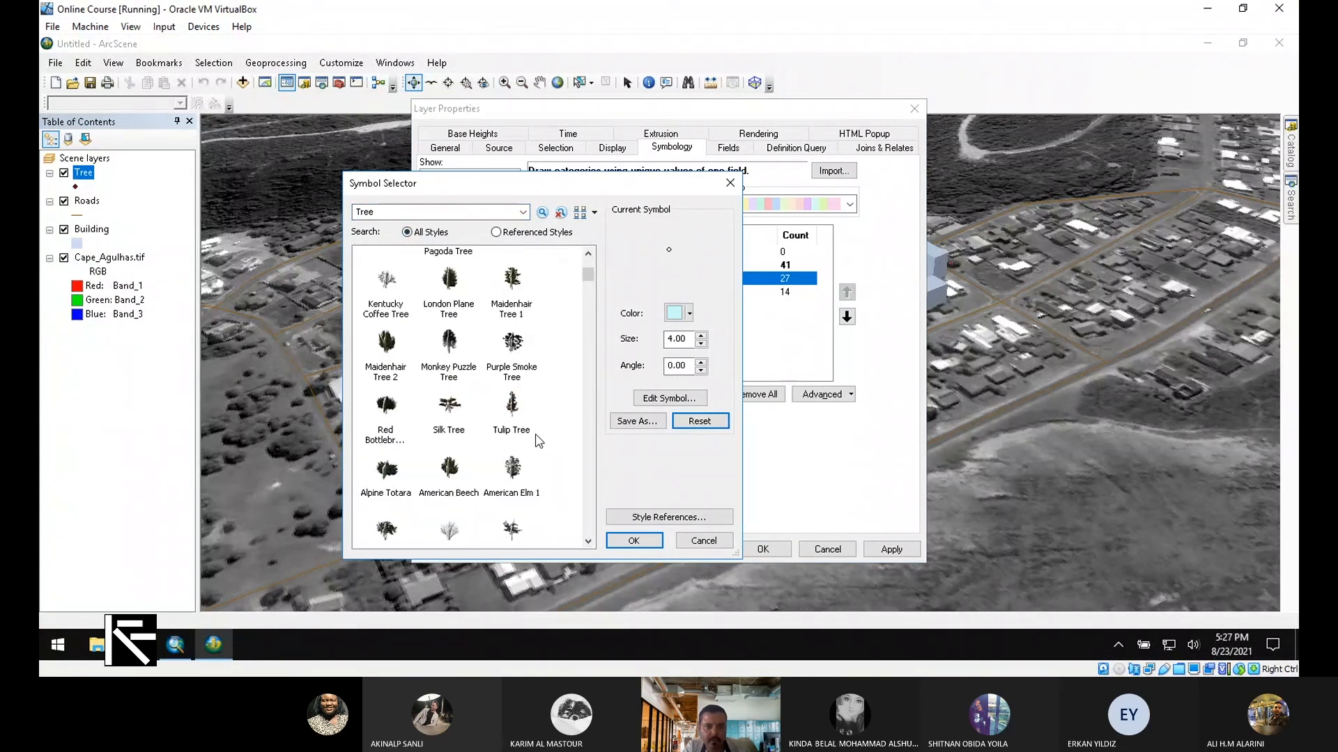
double_click(512, 406)
Search the symbol styles for Tree and assign a different 3D tree symbol to Type value 1.
double_click(546, 292)
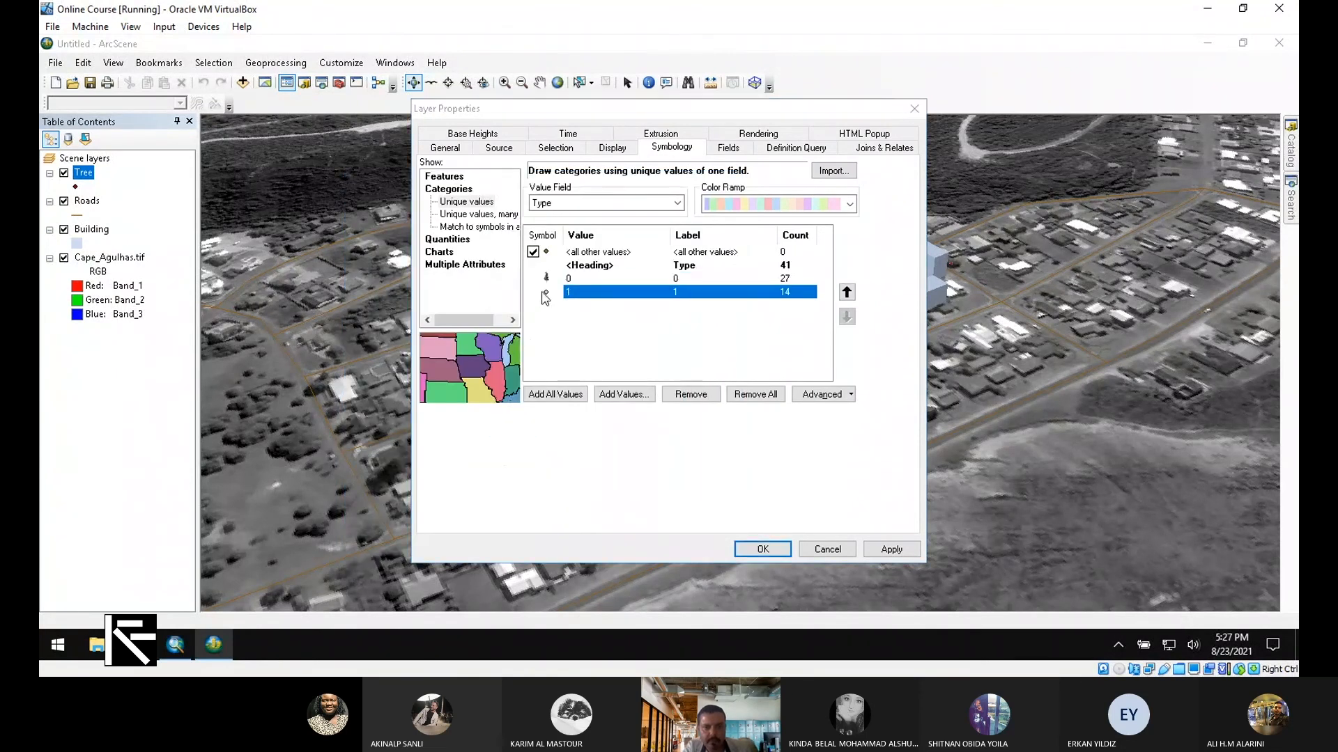
click(459, 218)
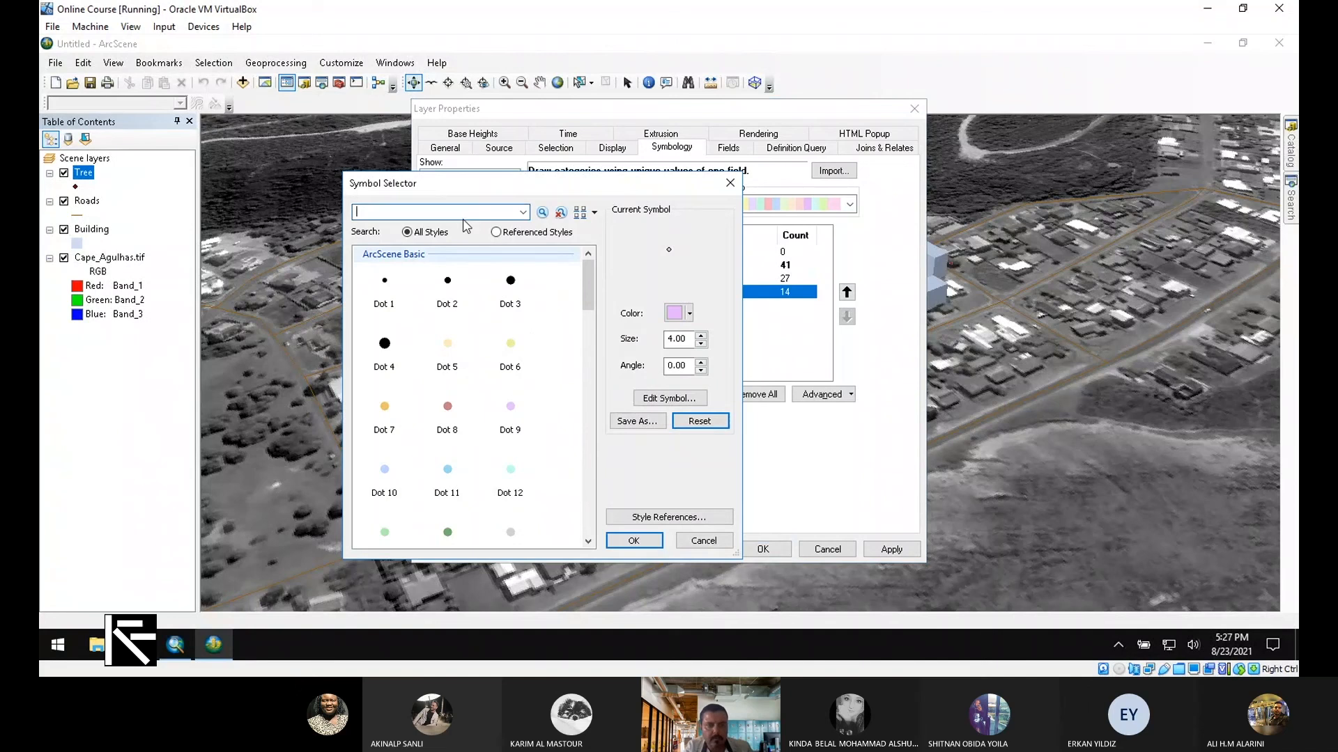
text(Tree)
key(Return)
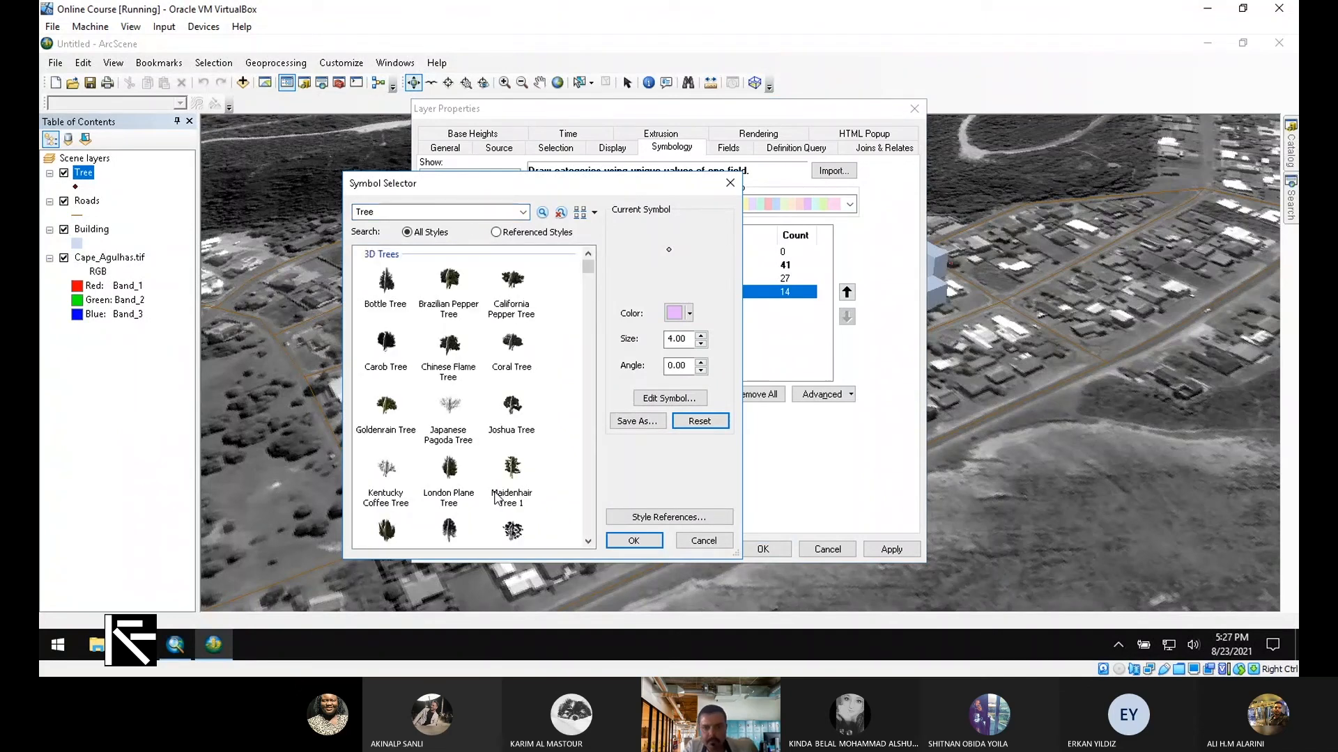
double_click(495, 493)
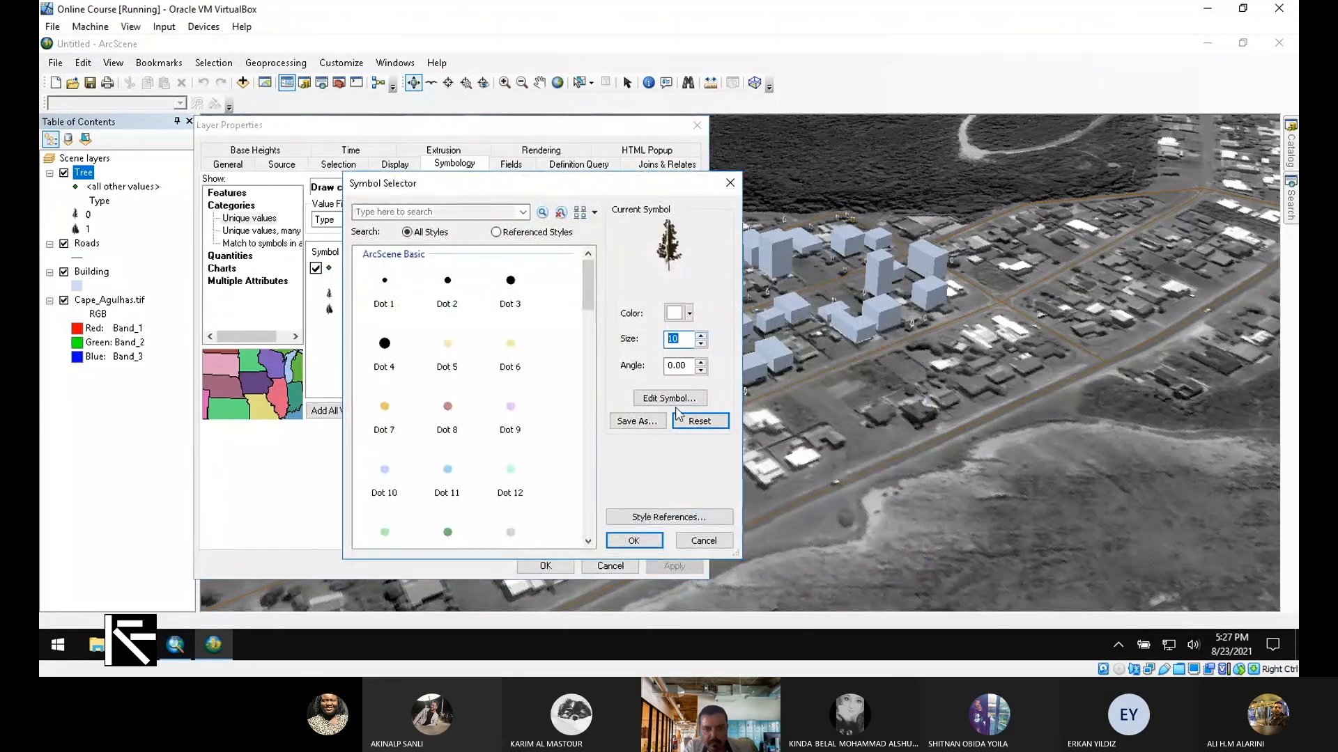
Set the Type 0 tree symbol size to 10, adjust the Type 1 symbol size, and apply the symbology.
click(633, 541)
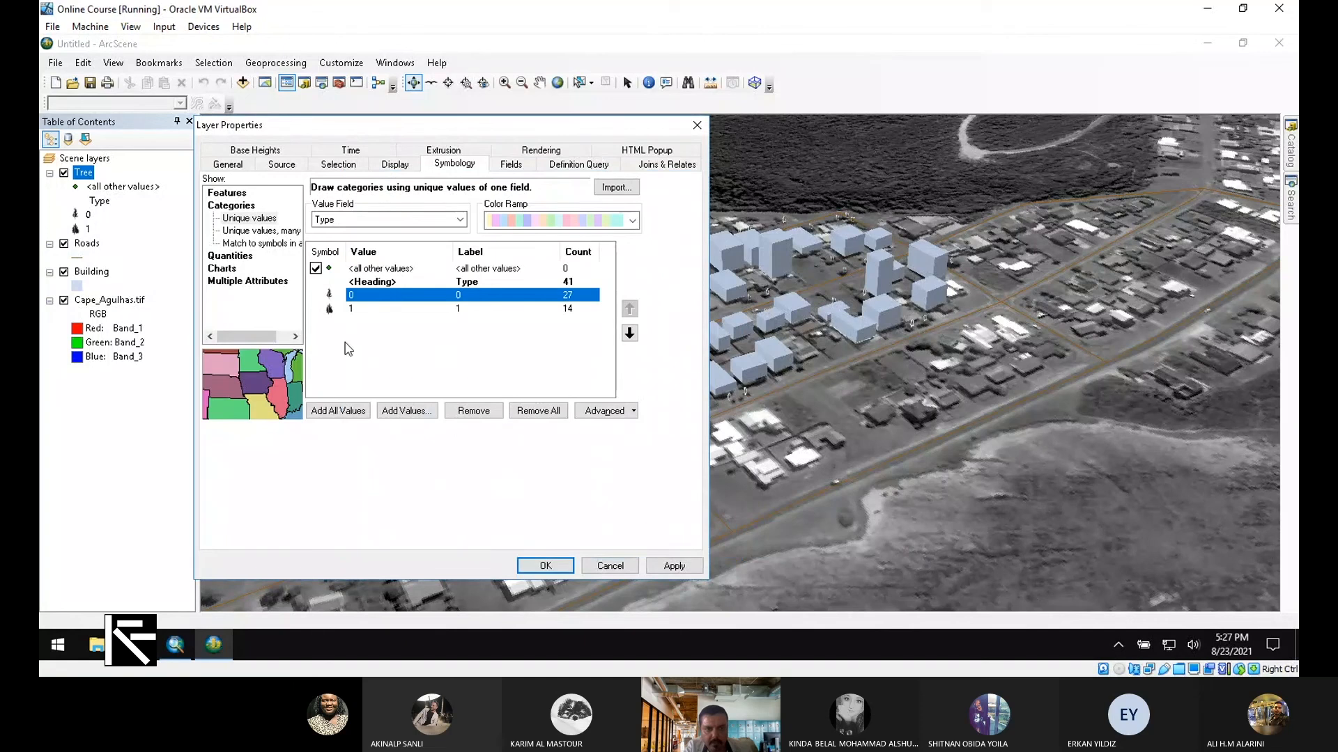
double_click(329, 309)
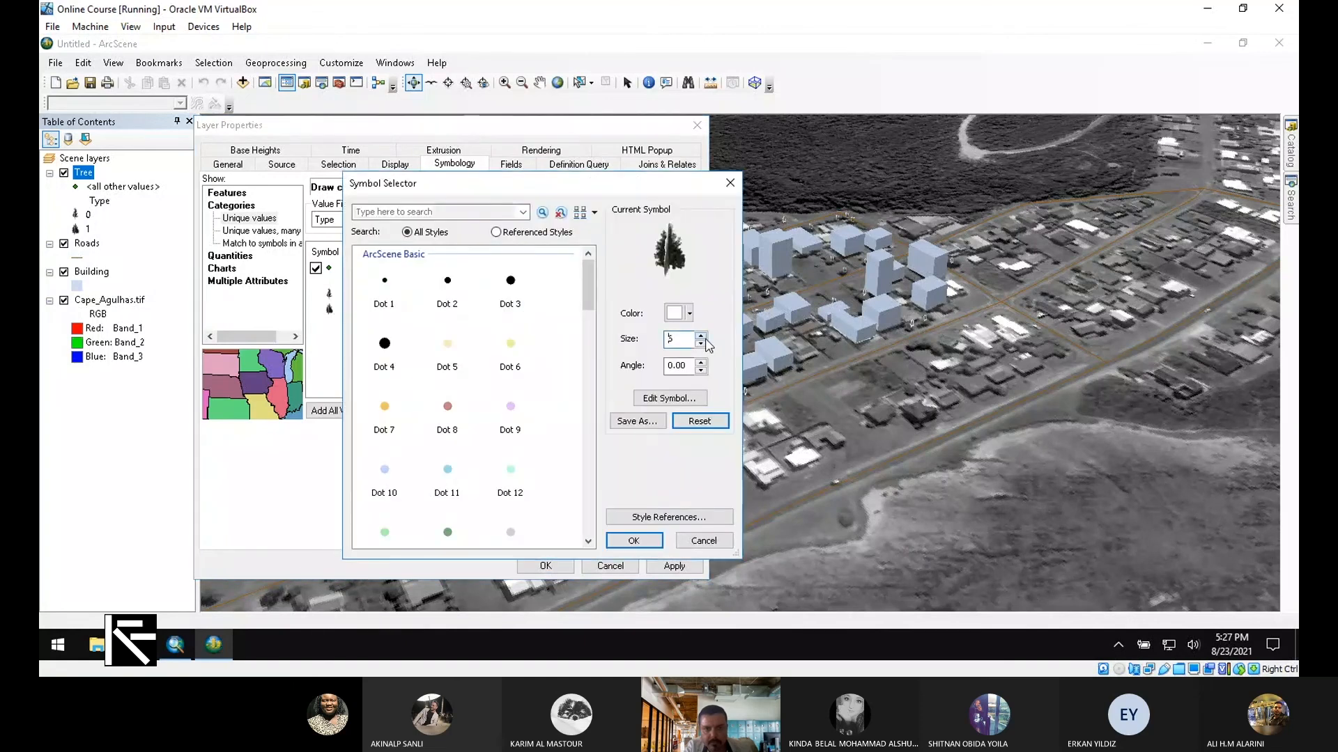
click(634, 541)
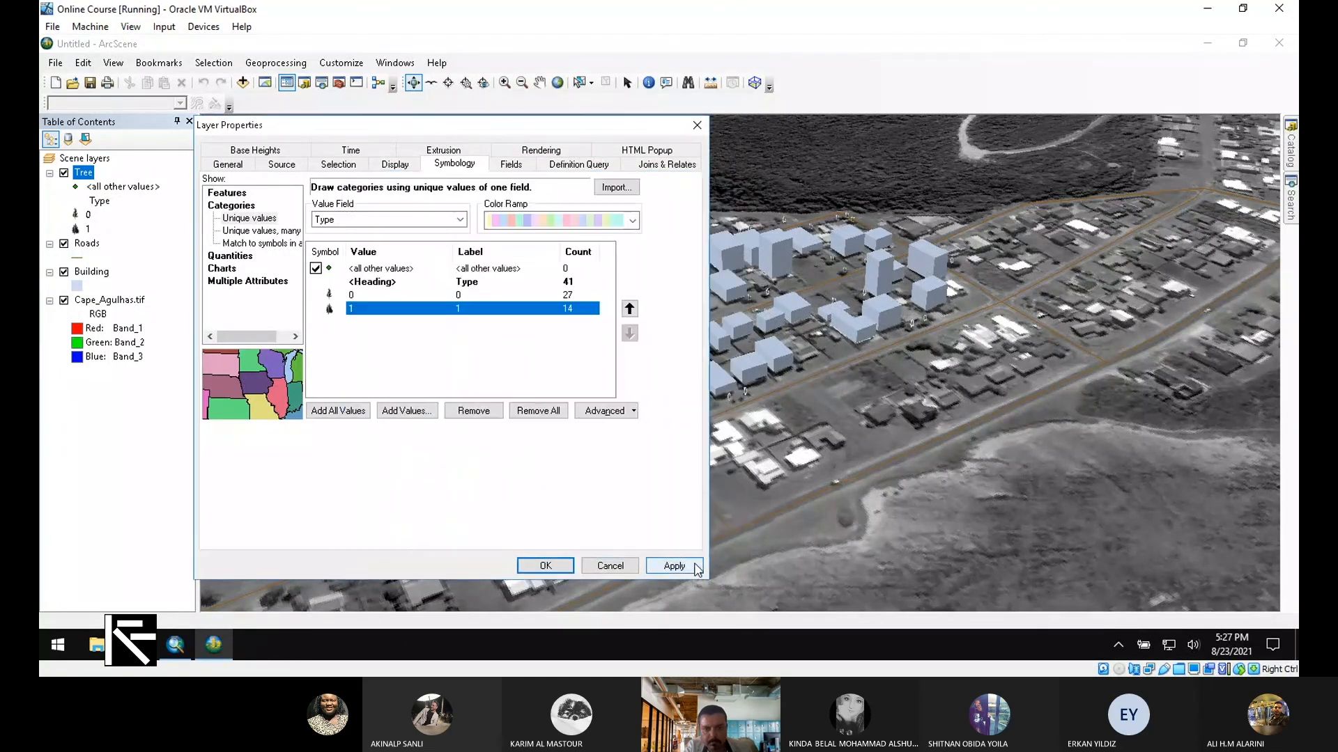
click(674, 565)
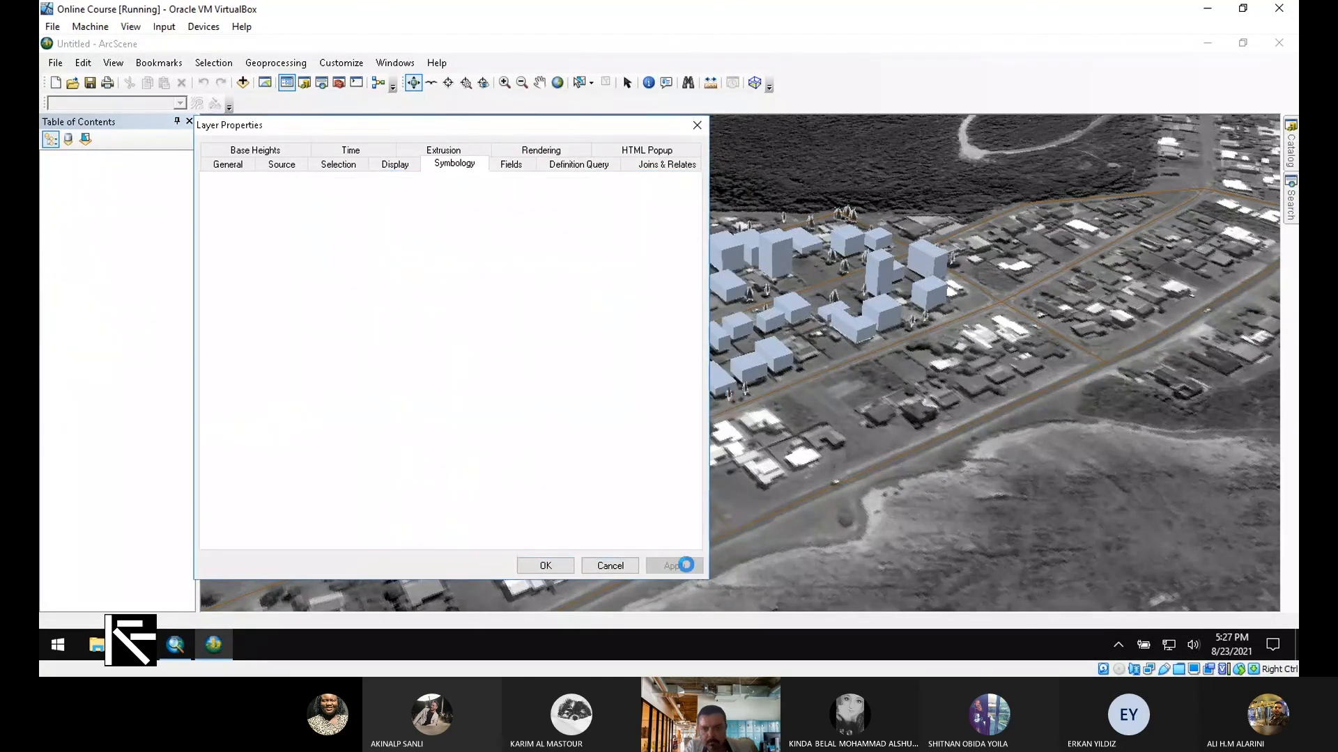
click(546, 565)
Symbolize the Building layer by unique values of the LULC field, adding all values and applying them to the scene.
scroll(717, 337, up, 5)
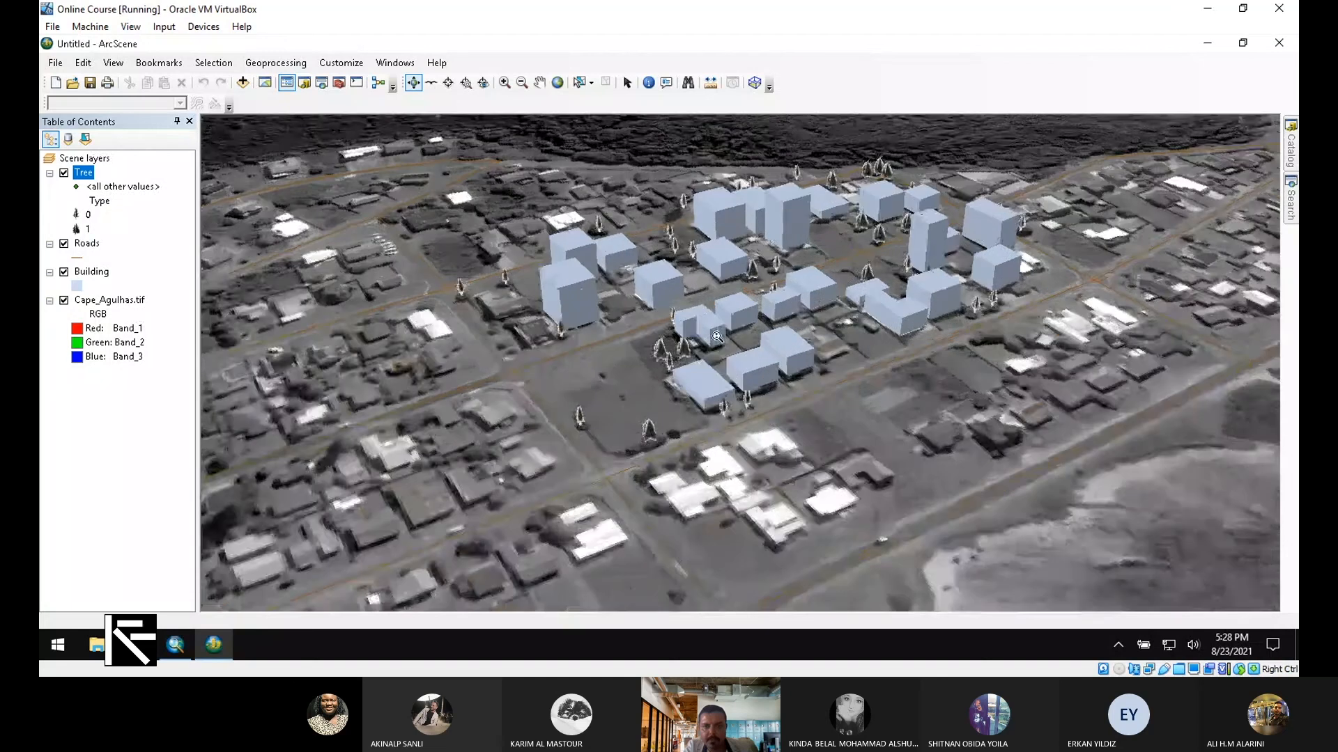
scroll(717, 336, down, 2)
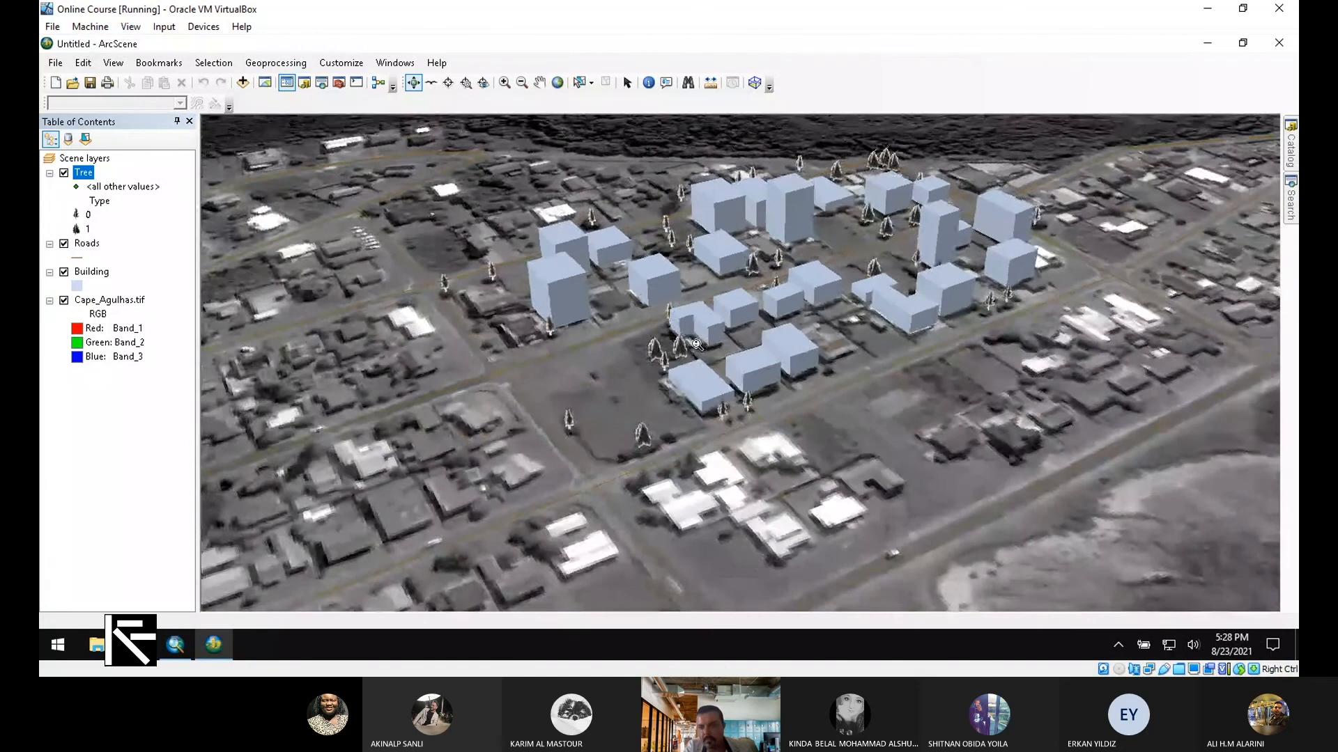
drag(799, 444, 758, 406)
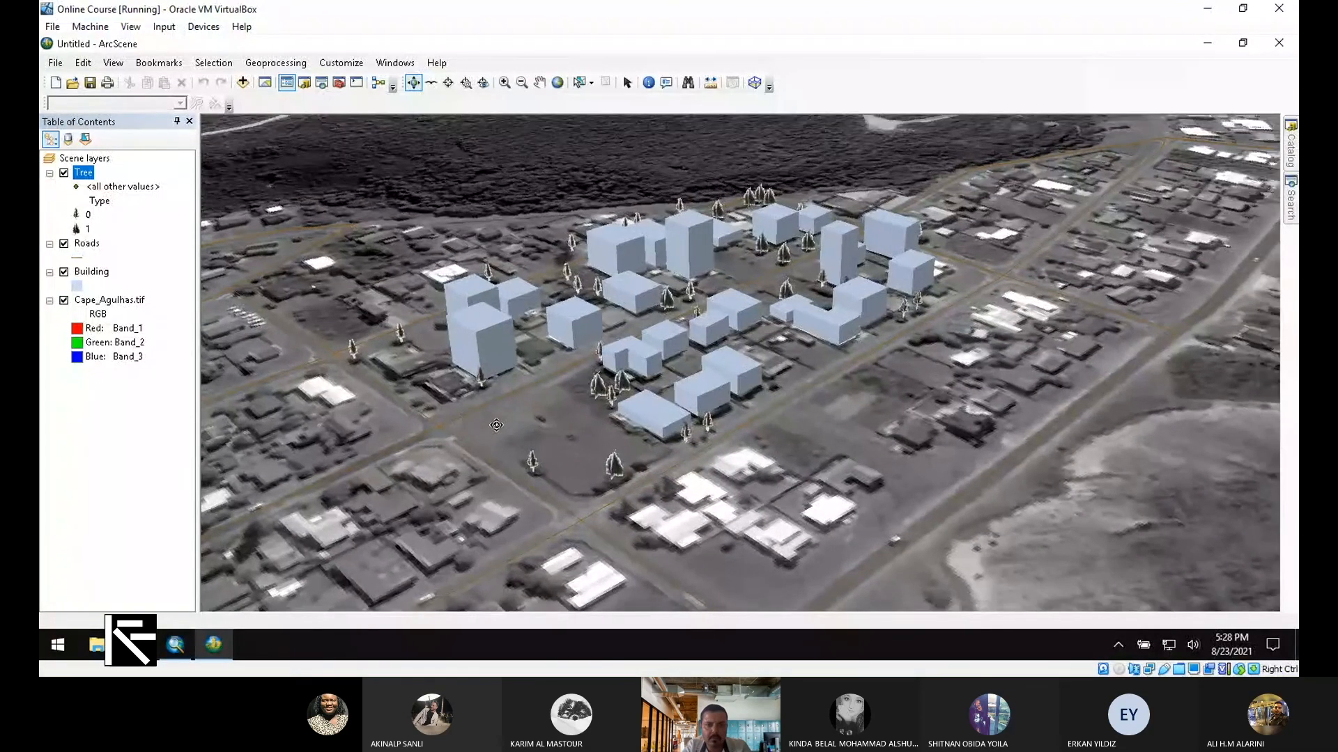
mouse_move(479, 421)
mouse_down()
mouse_move(570, 401)
mouse_move(479, 411)
mouse_move(514, 419)
mouse_move(462, 406)
mouse_up()
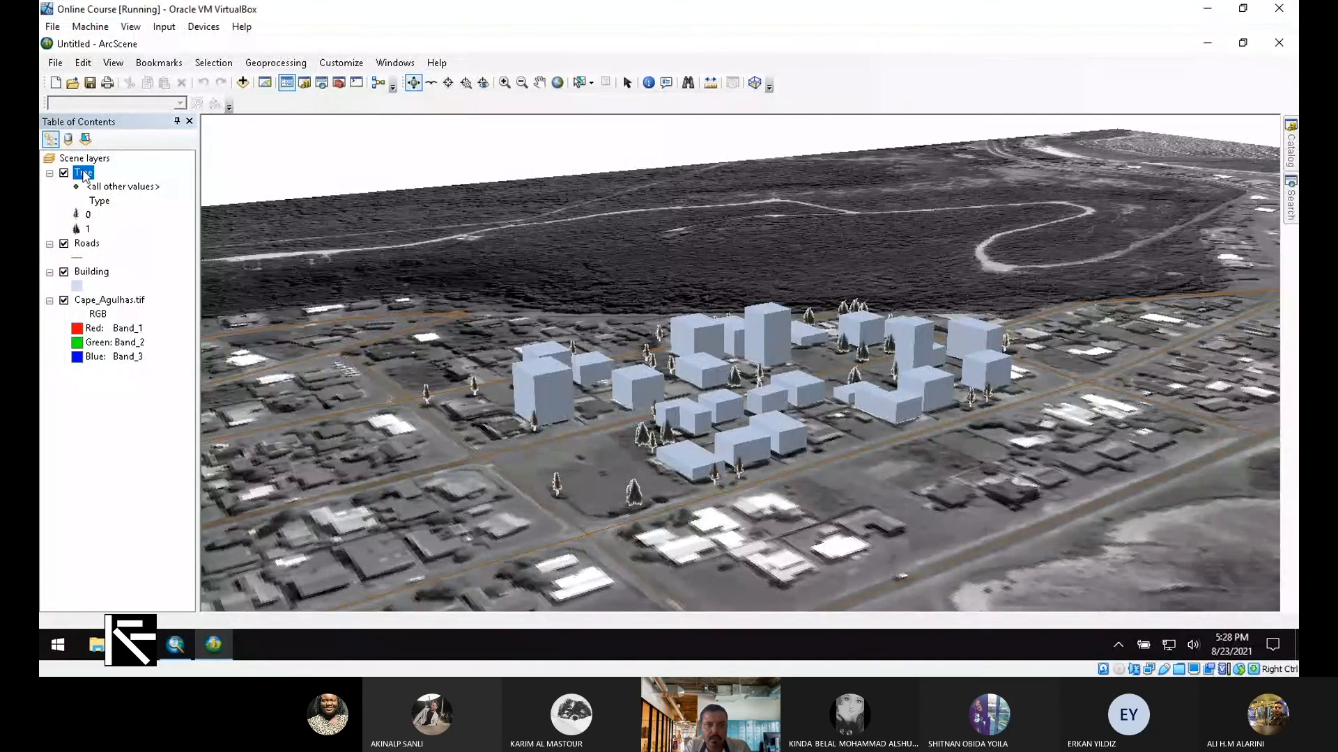
right_click(95, 271)
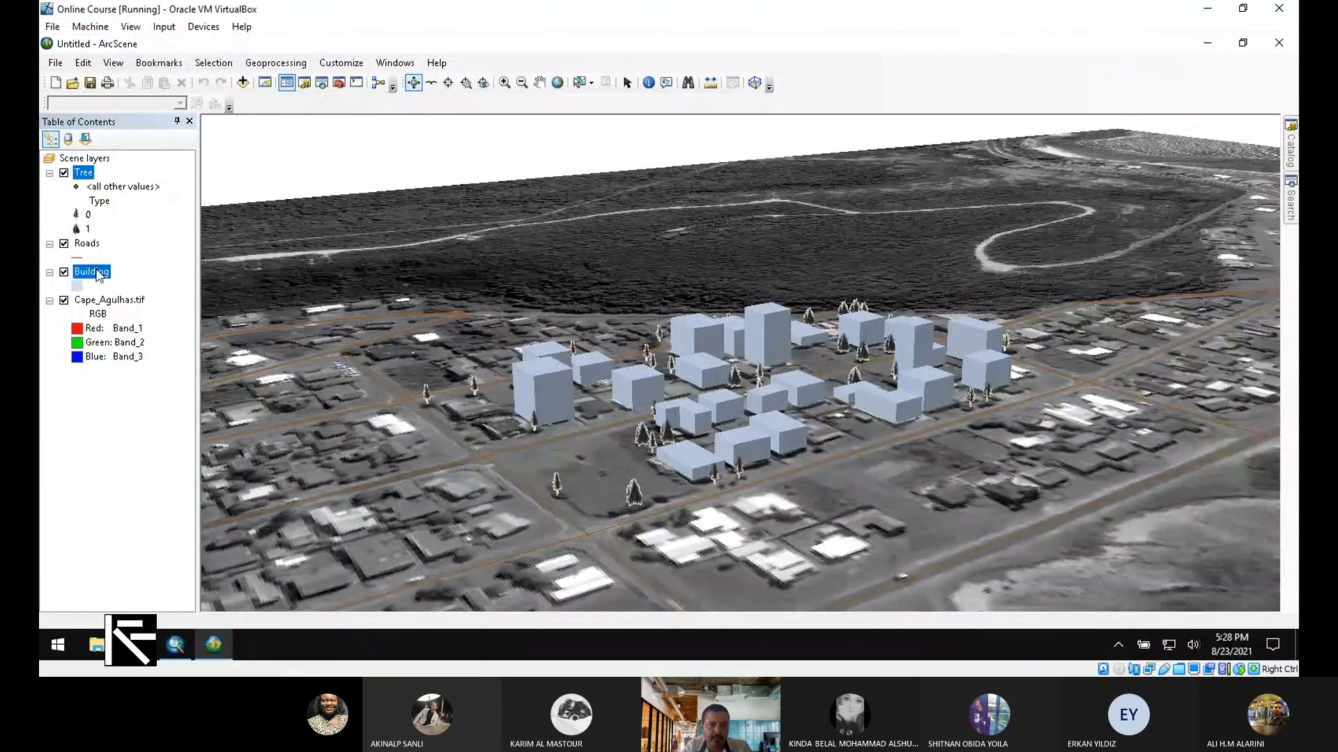
click(194, 524)
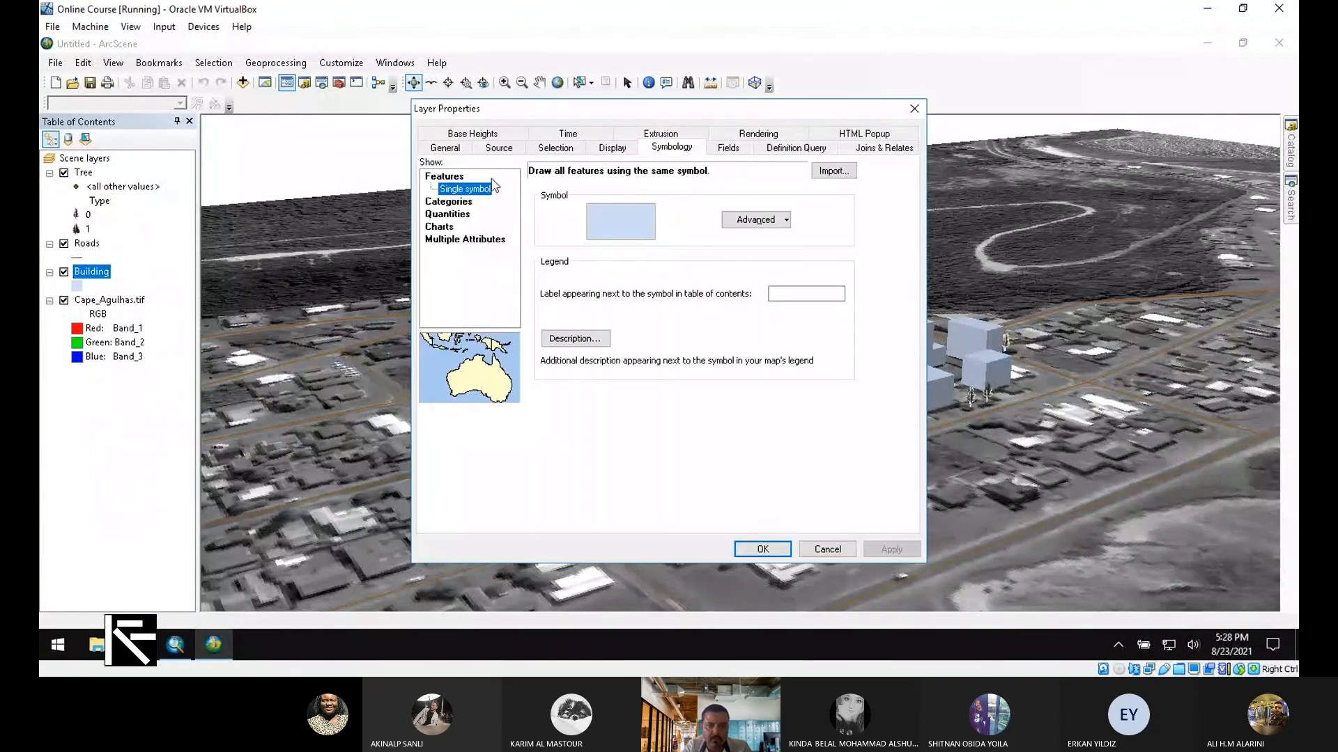
click(444, 197)
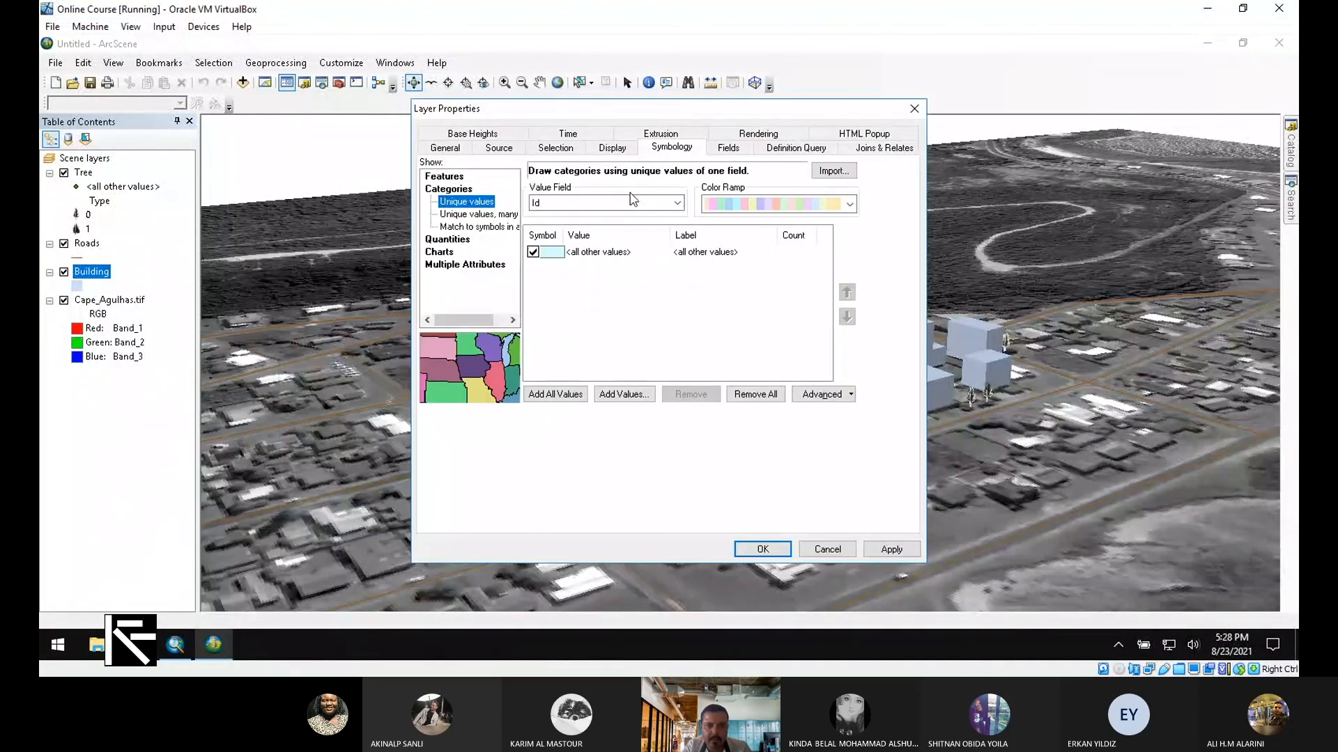
click(603, 202)
click(601, 238)
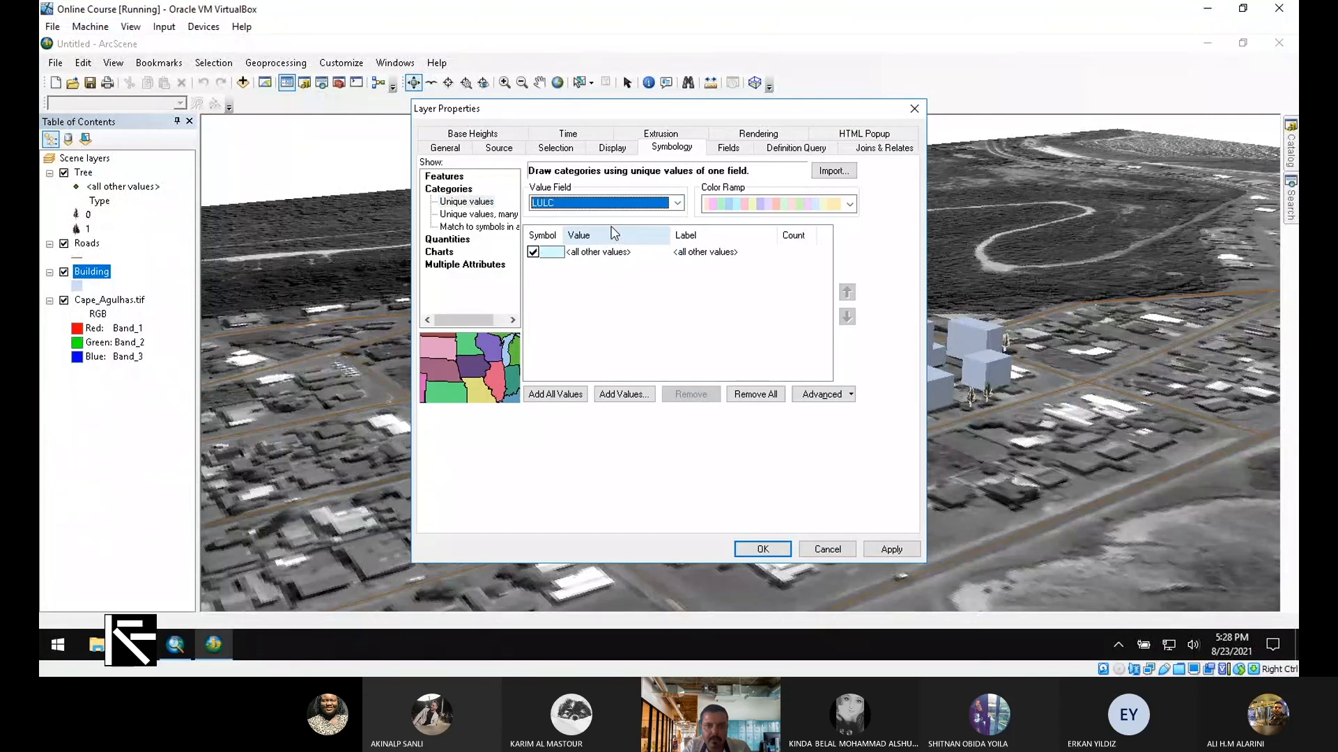
click(556, 395)
click(891, 549)
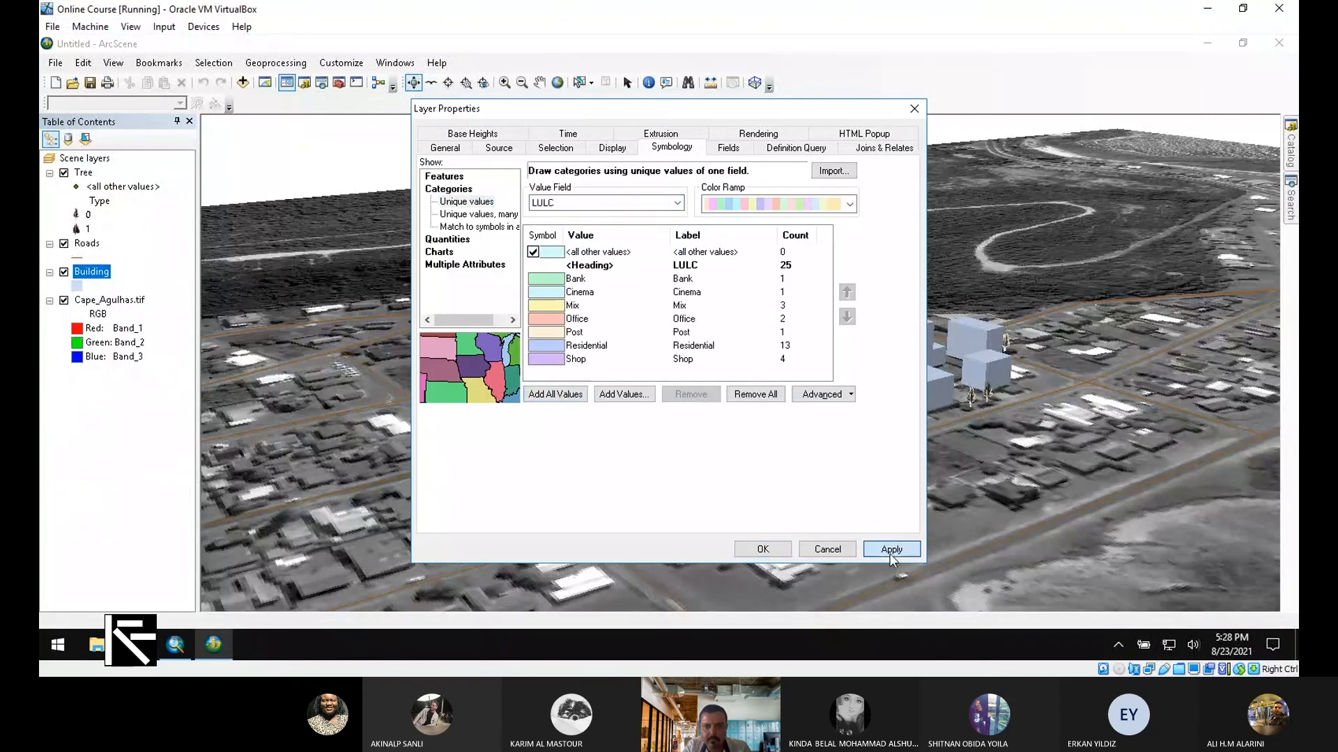
click(763, 549)
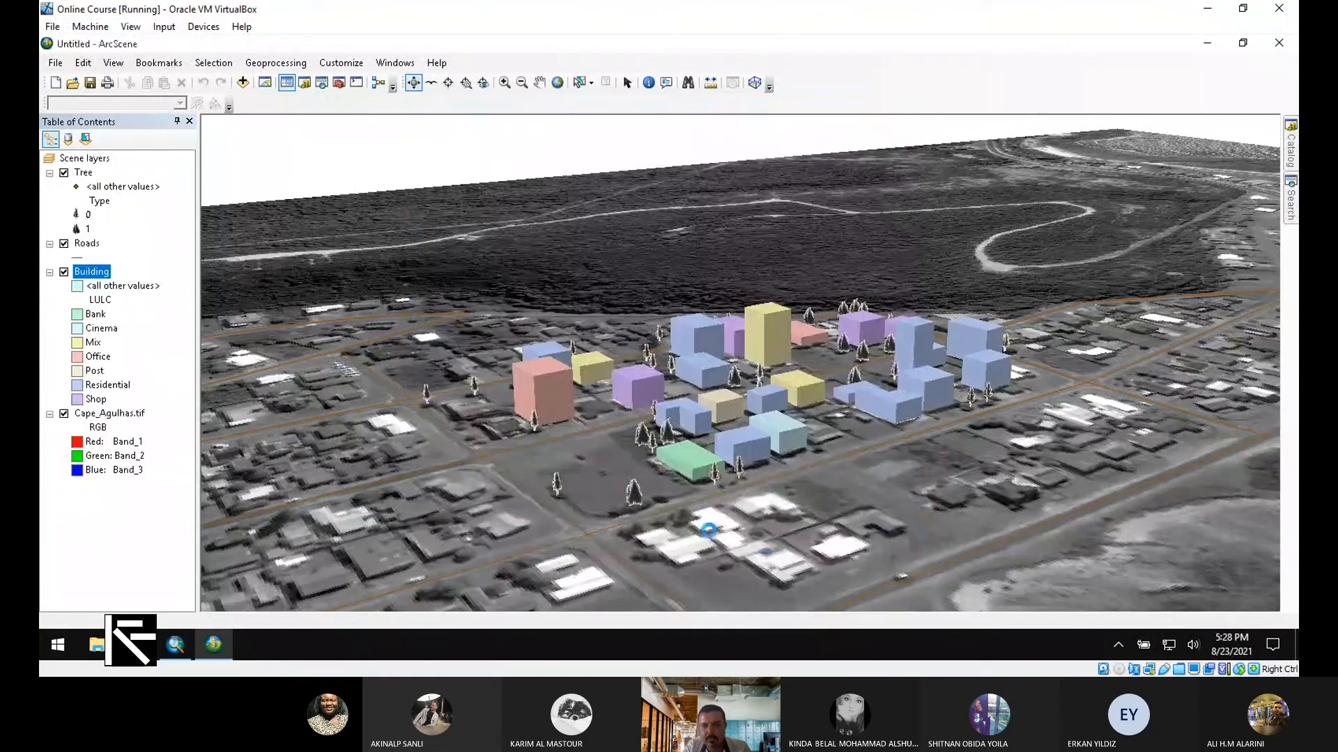
Set the size of the Type 0 tree symbol to 15 and review the trees among the buildings.
drag(873, 489, 921, 512)
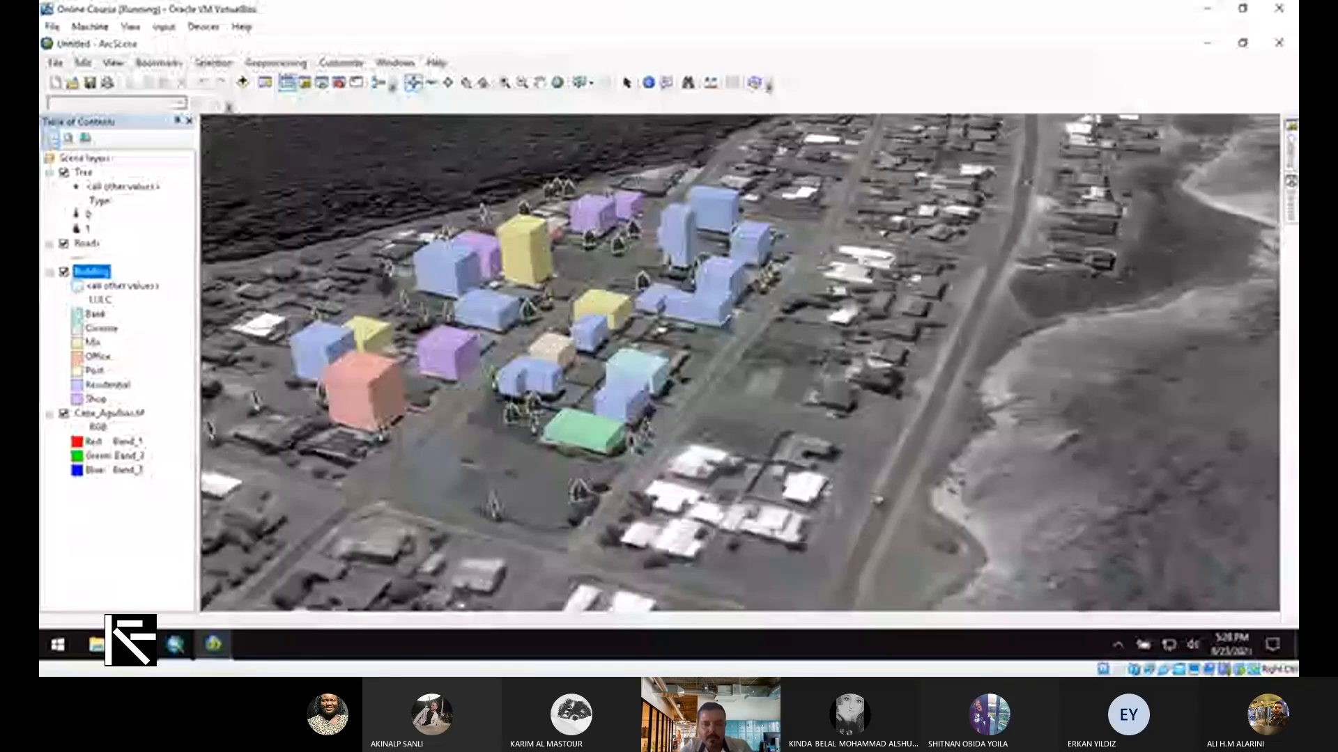
click(540, 82)
drag(1110, 568, 1284, 579)
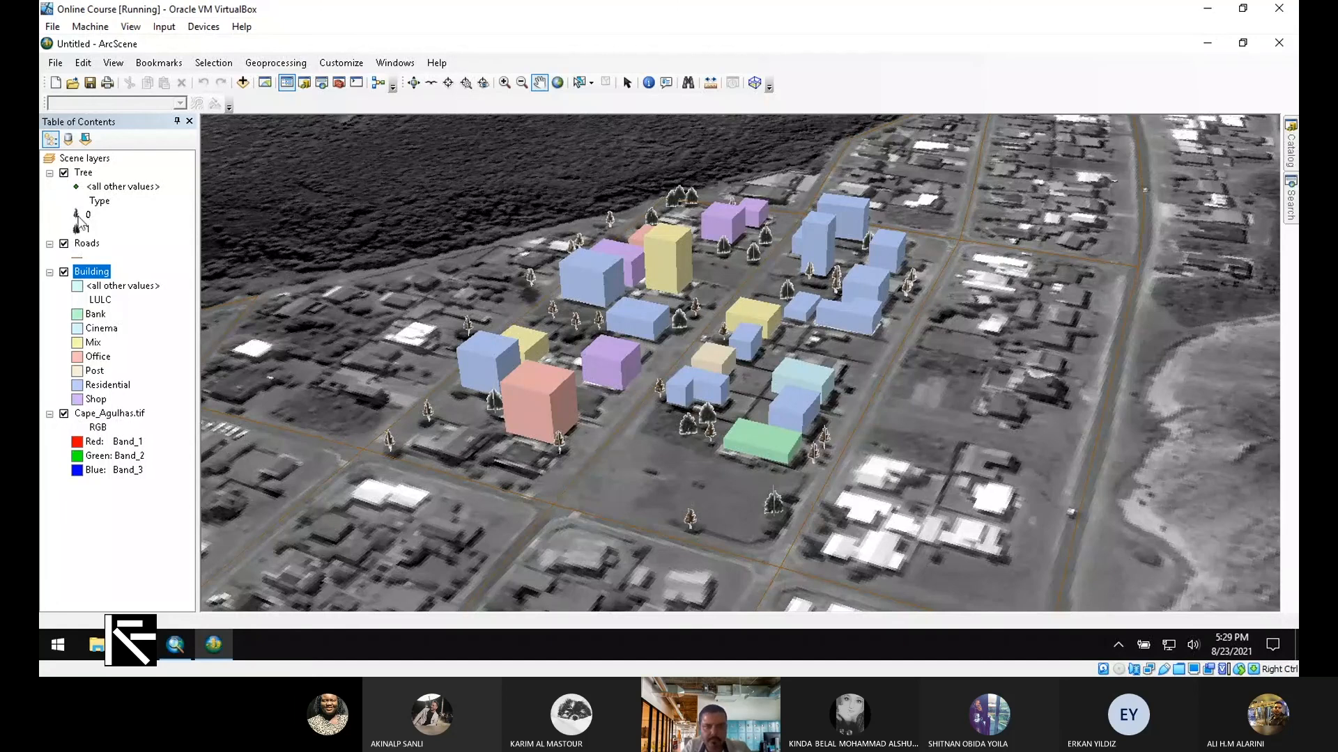
double_click(77, 215)
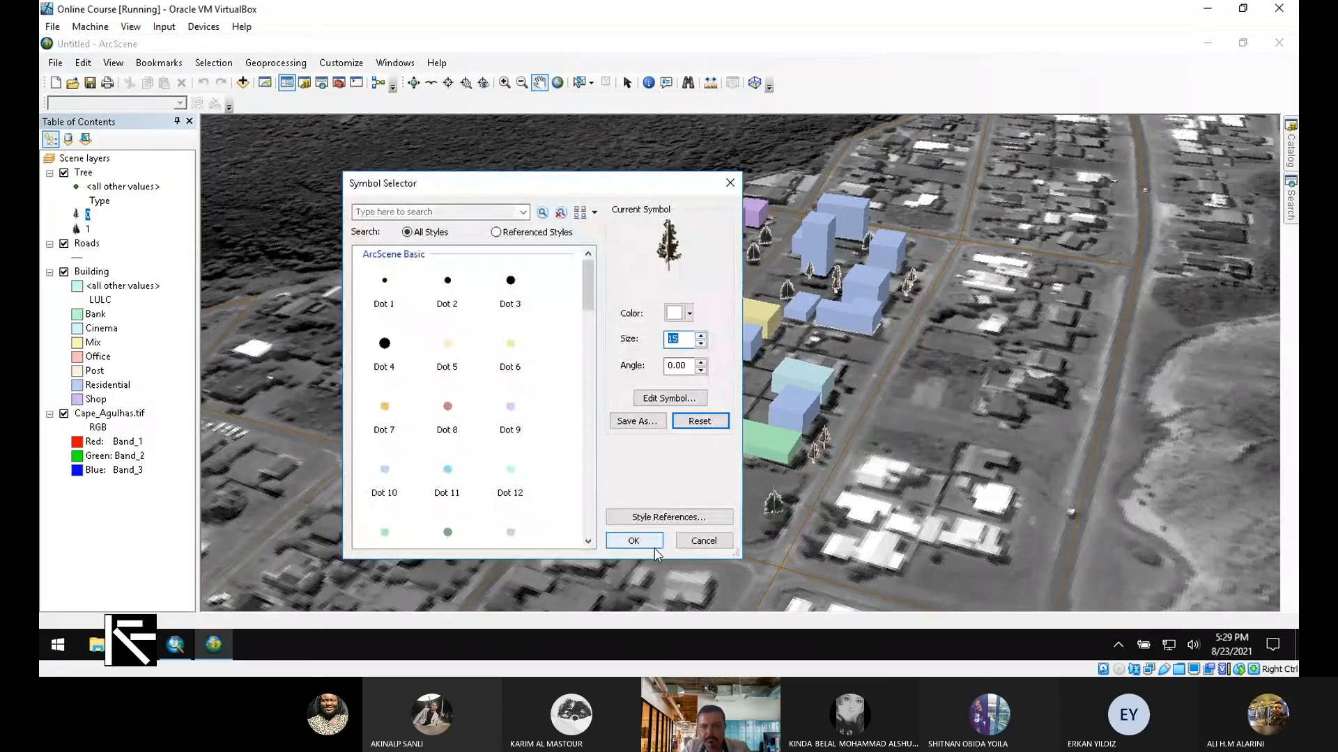
click(633, 541)
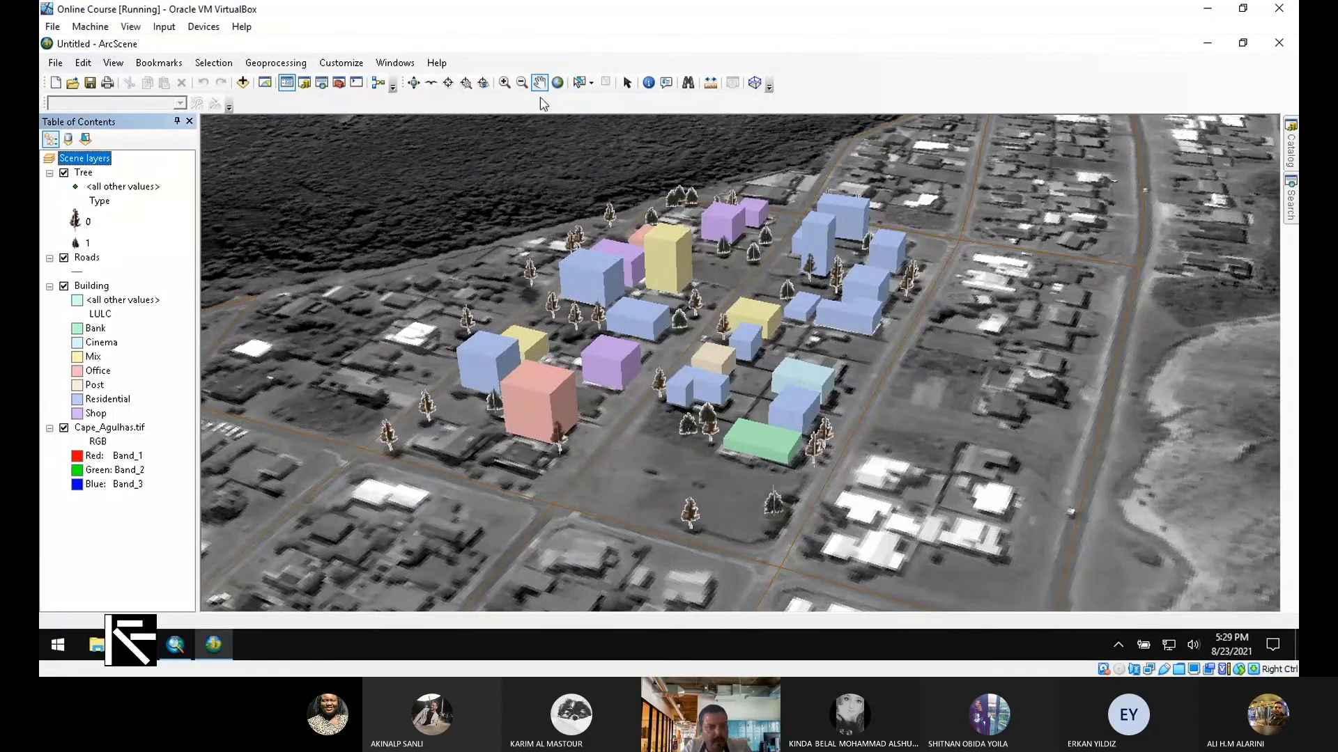
click(414, 83)
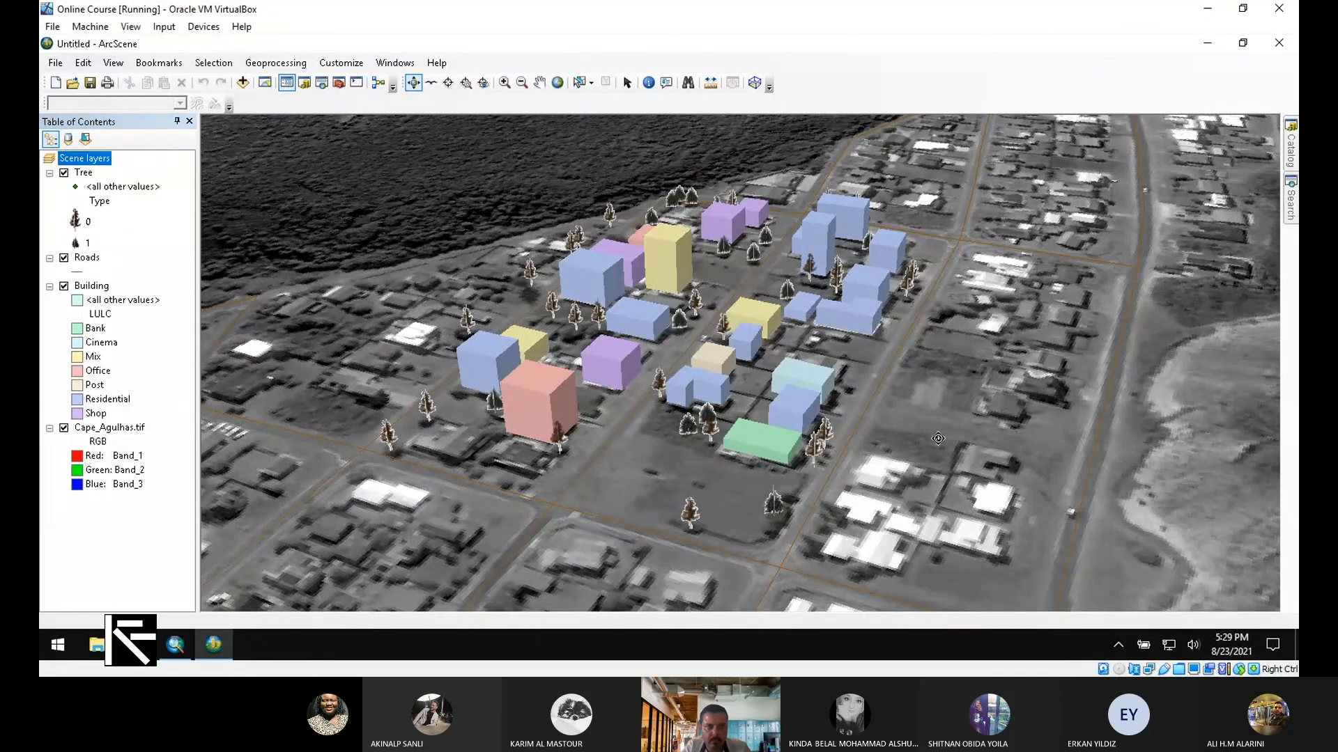
drag(913, 450, 851, 418)
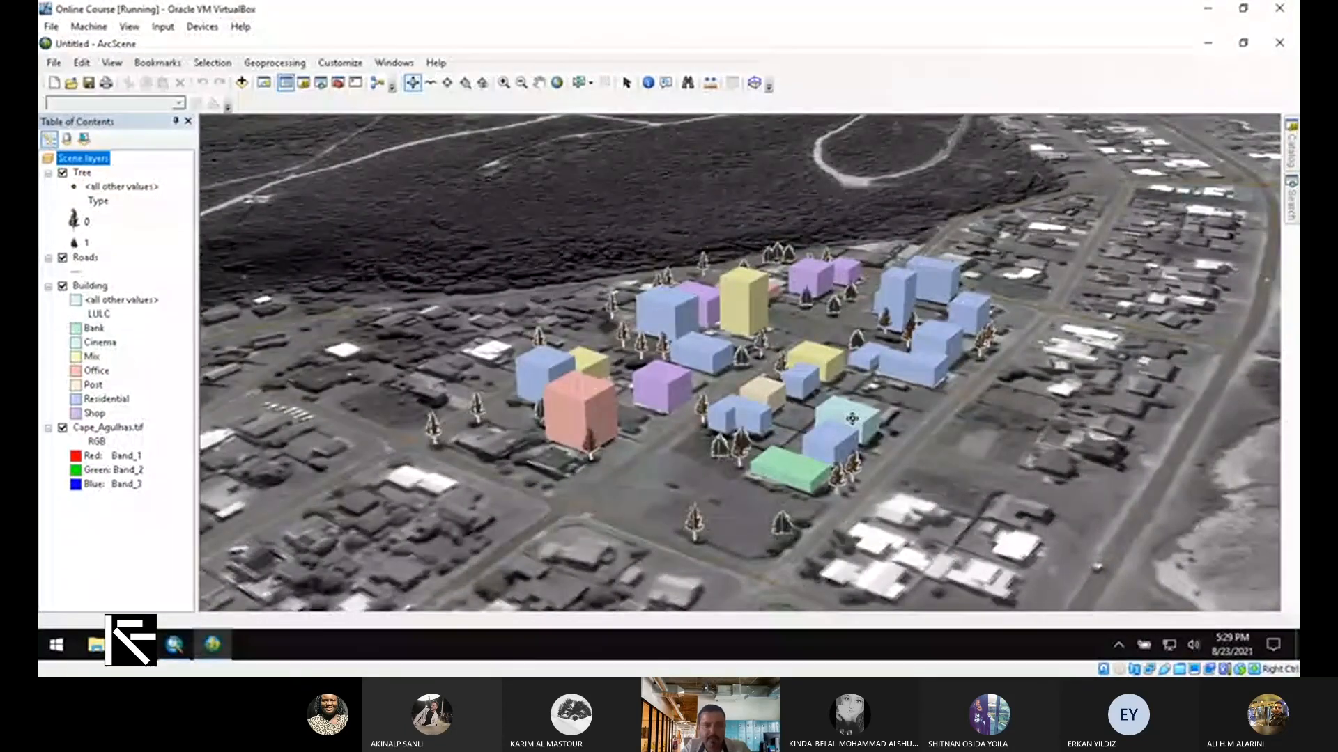